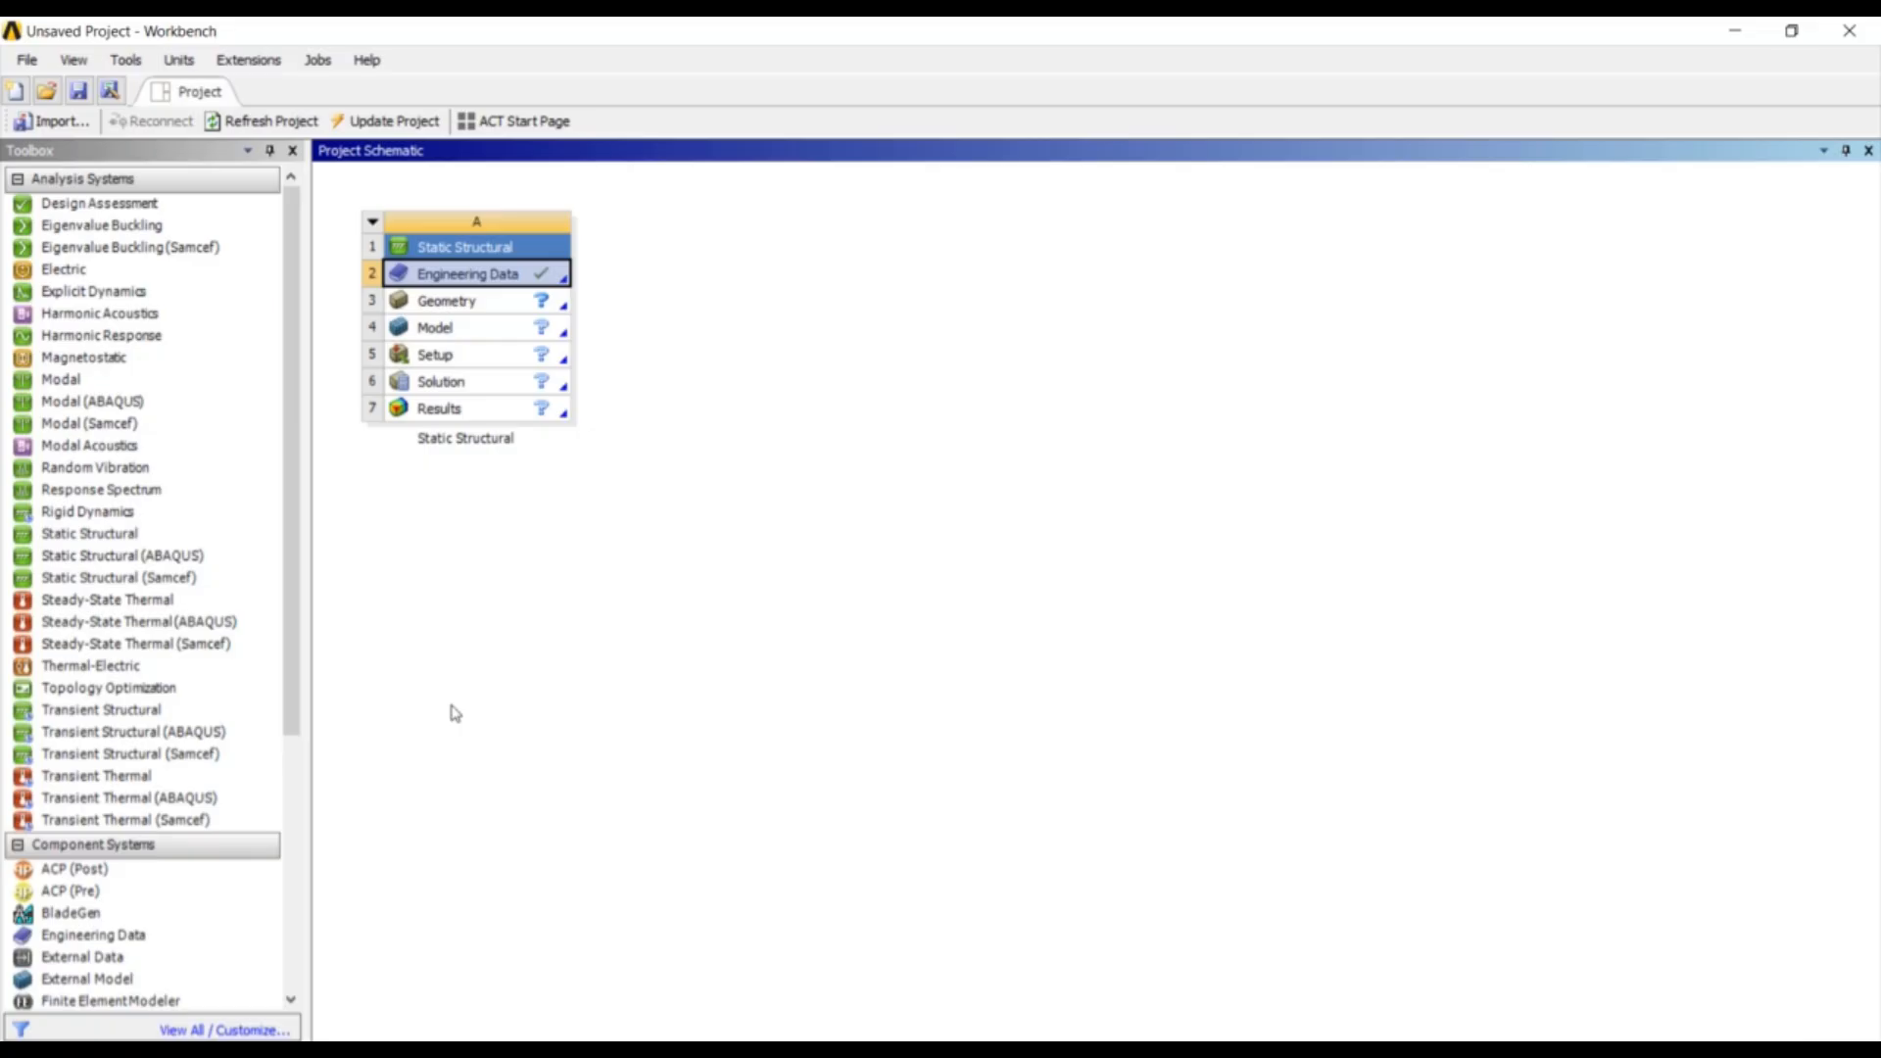
- In the Geometry component's Properties, change Advanced Geometry Options Analysis Type from 3D to 2D
{"action": "left_click", "coordinate": [473, 306]}
{"action": "right_click", "coordinate": [473, 308]}
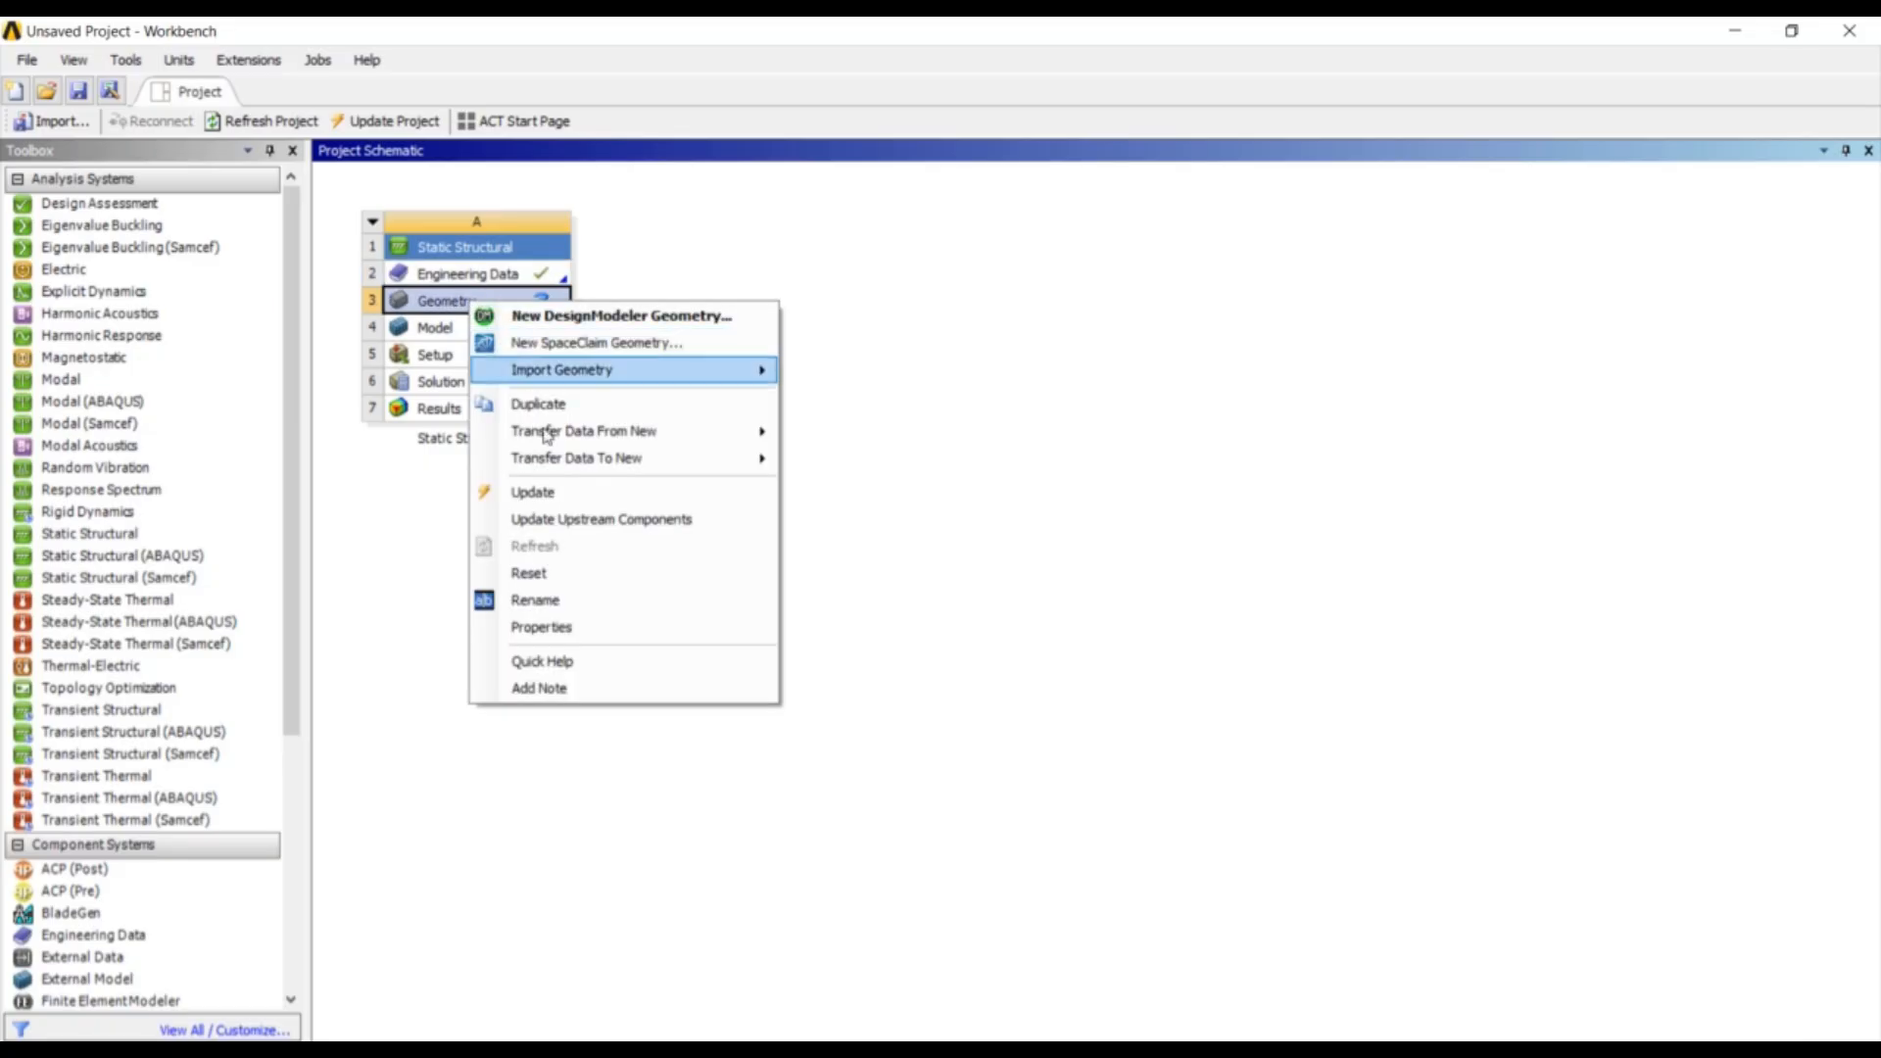
{"action": "left_click", "coordinate": [541, 628]}
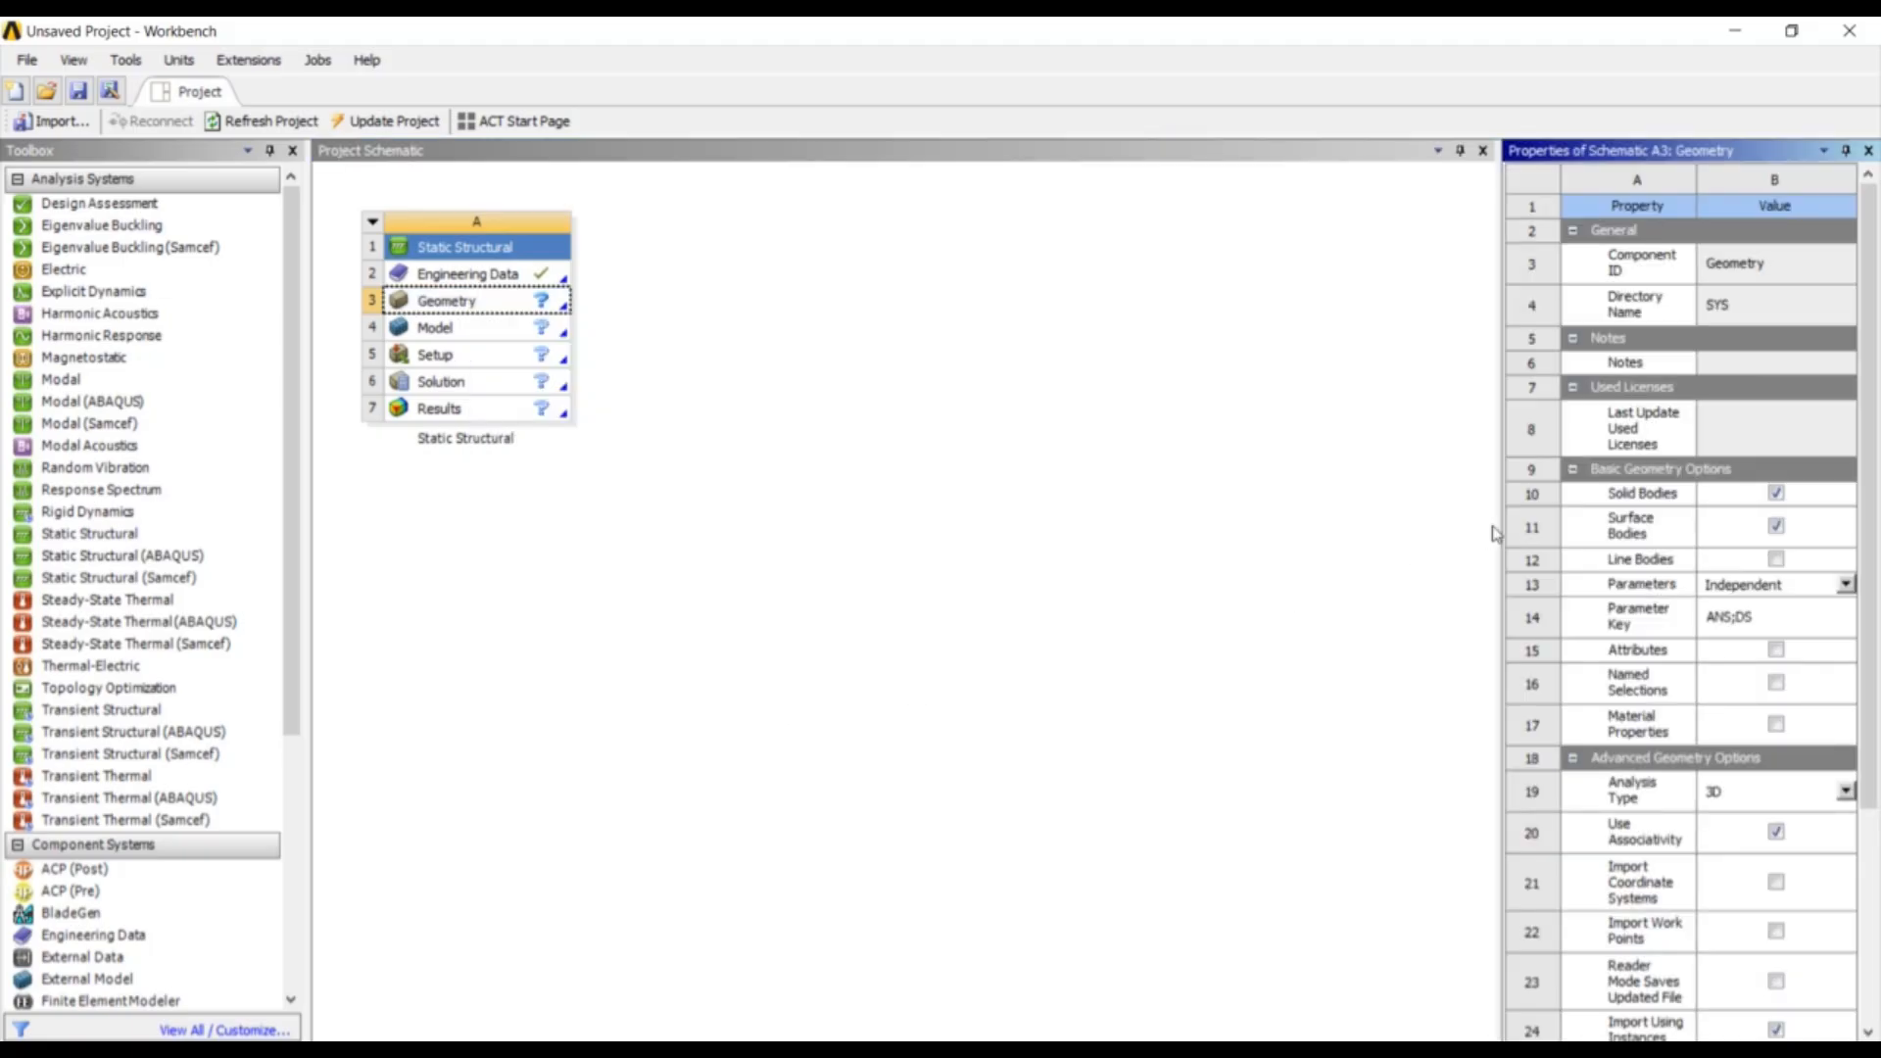
{"action": "left_click_drag", "start_coordinate": [1480, 519], "coordinate": [1118, 517]}
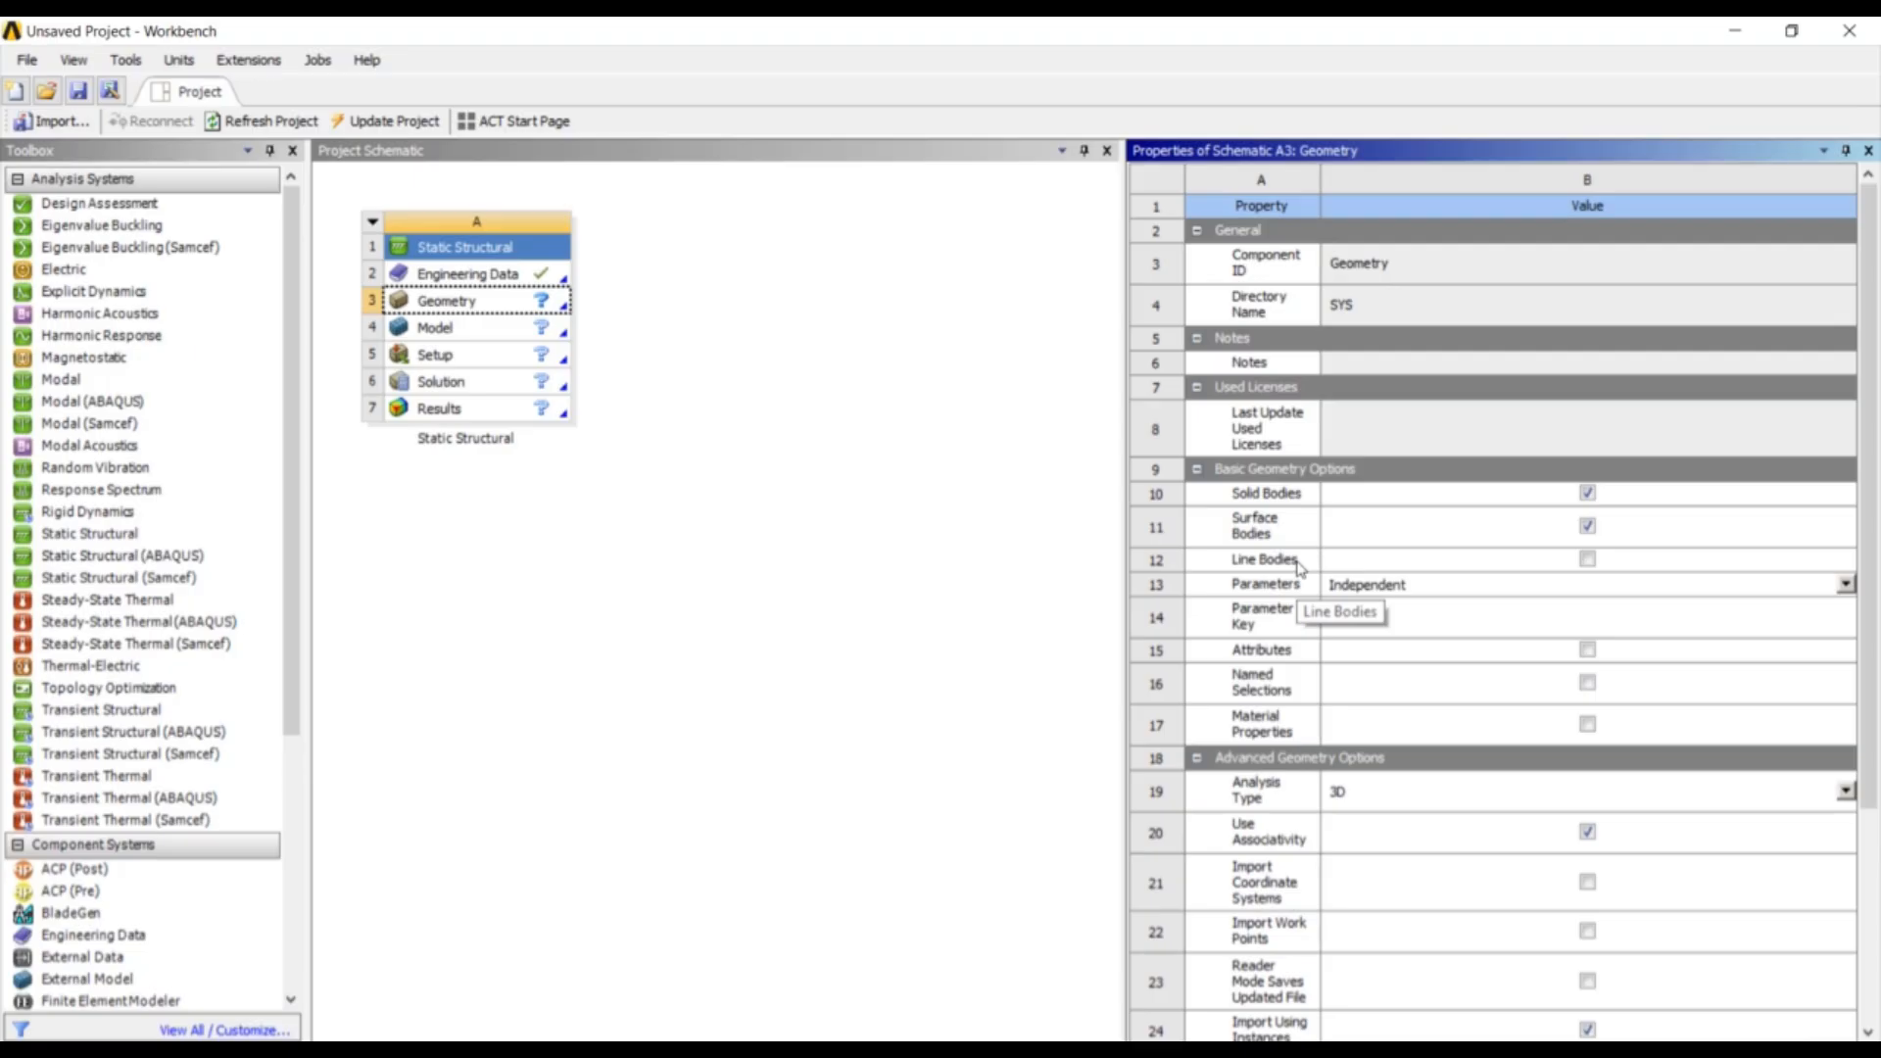
{"action": "scroll", "coordinate": [1343, 637], "scroll_direction": "down", "scroll_amount": 3}
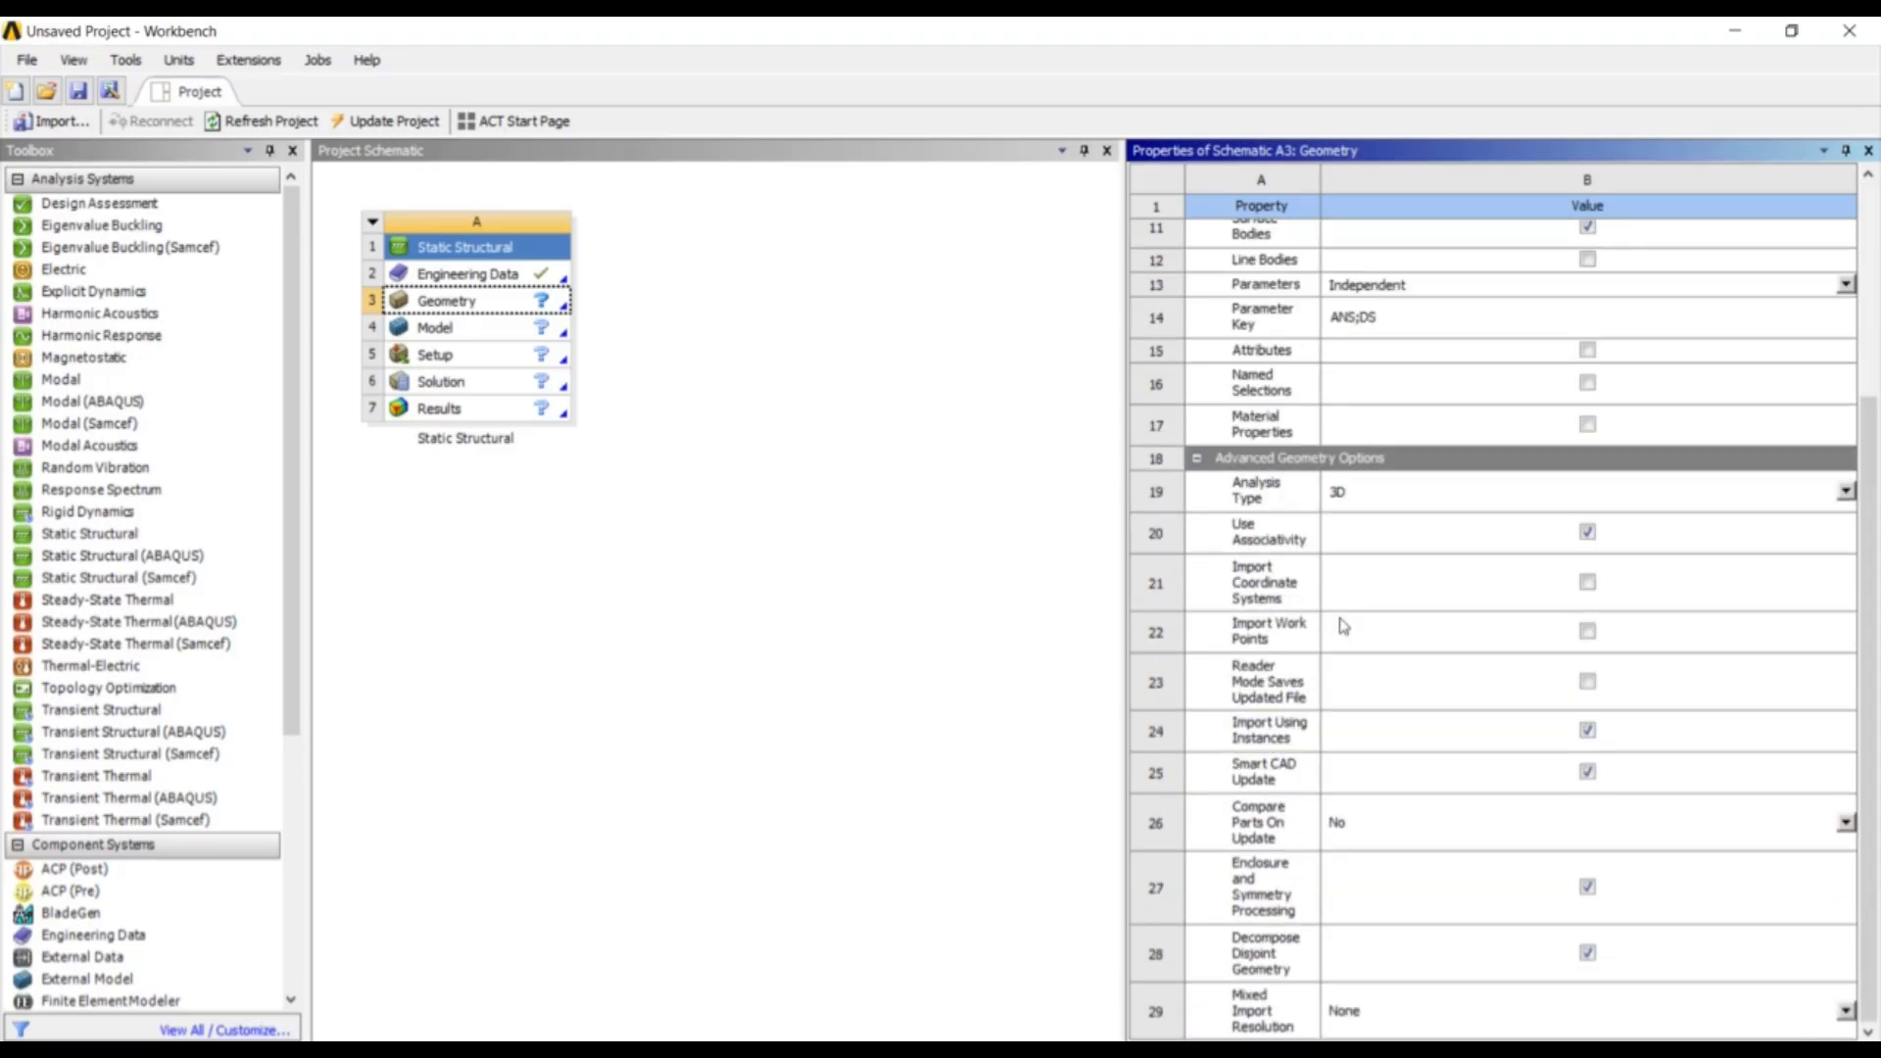
{"action": "scroll", "coordinate": [1343, 627], "scroll_direction": "up", "scroll_amount": 3}
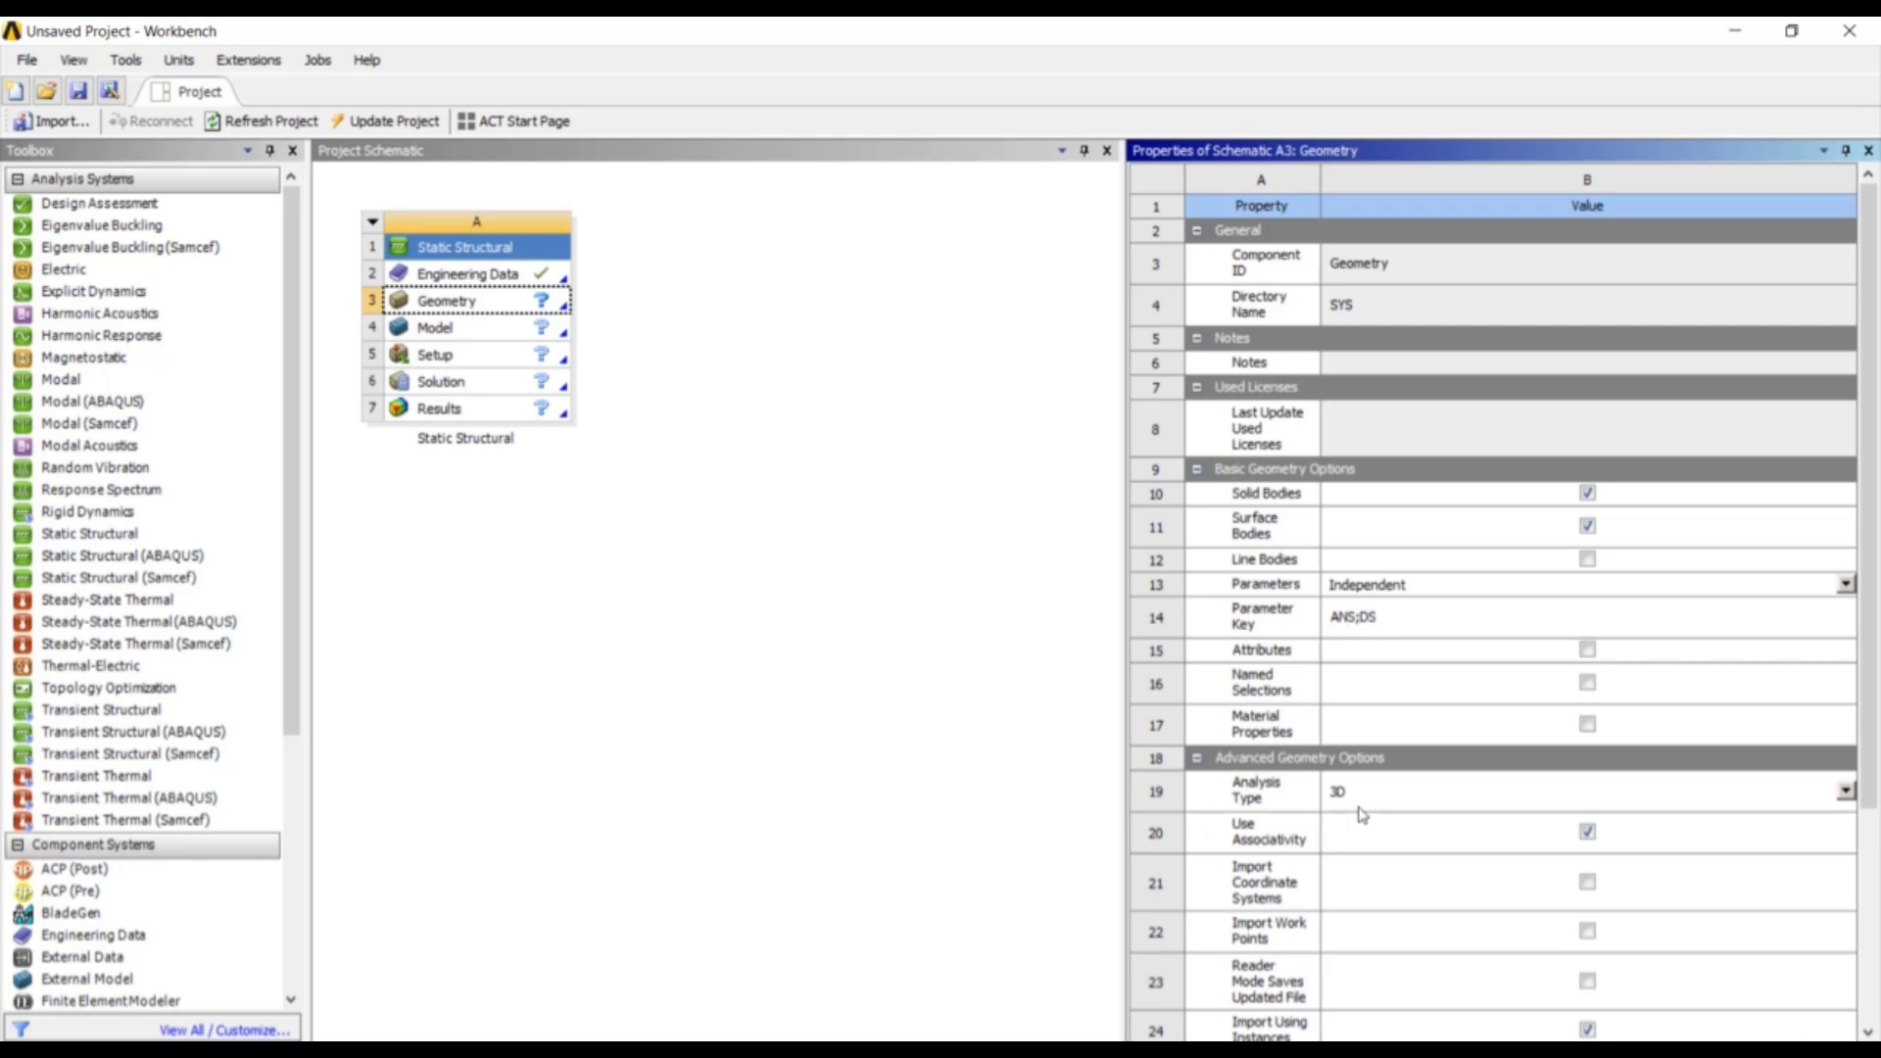
{"action": "left_click", "coordinate": [1847, 793]}
{"action": "left_click", "coordinate": [1837, 832]}
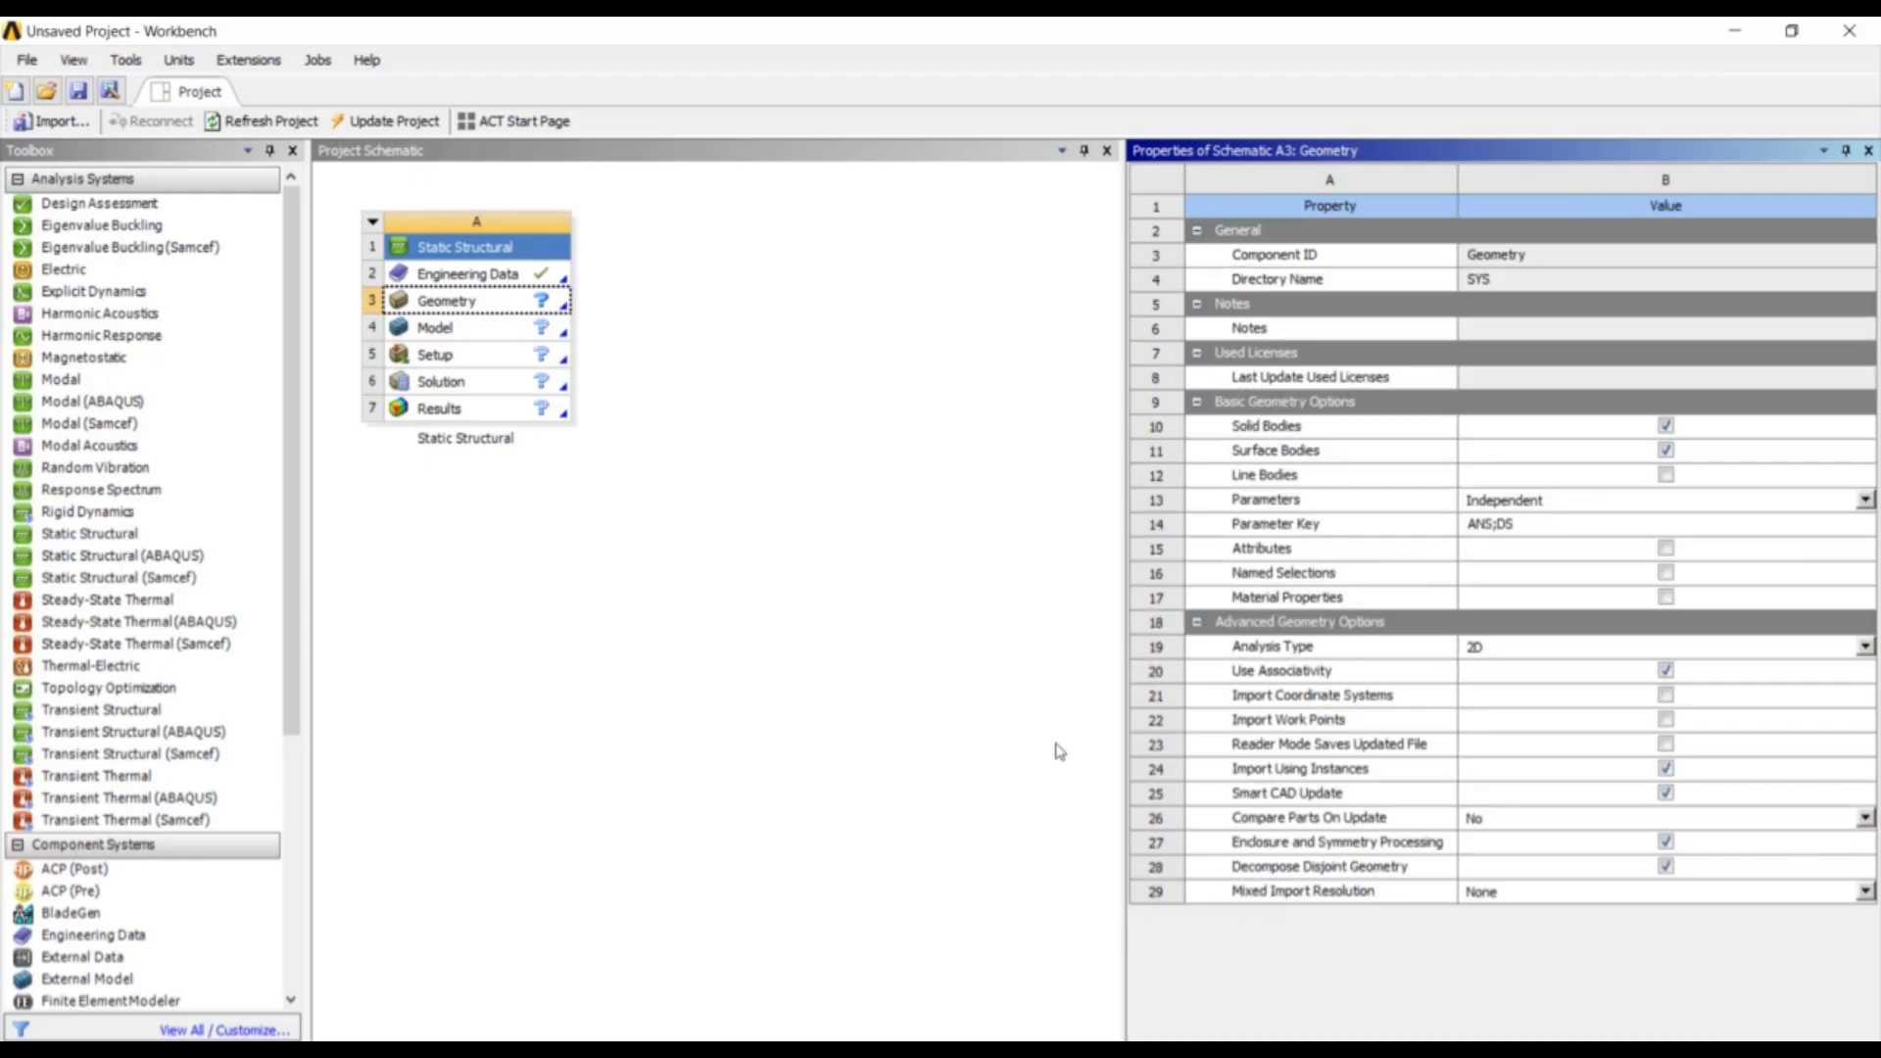
{"action": "left_click", "coordinate": [653, 686]}
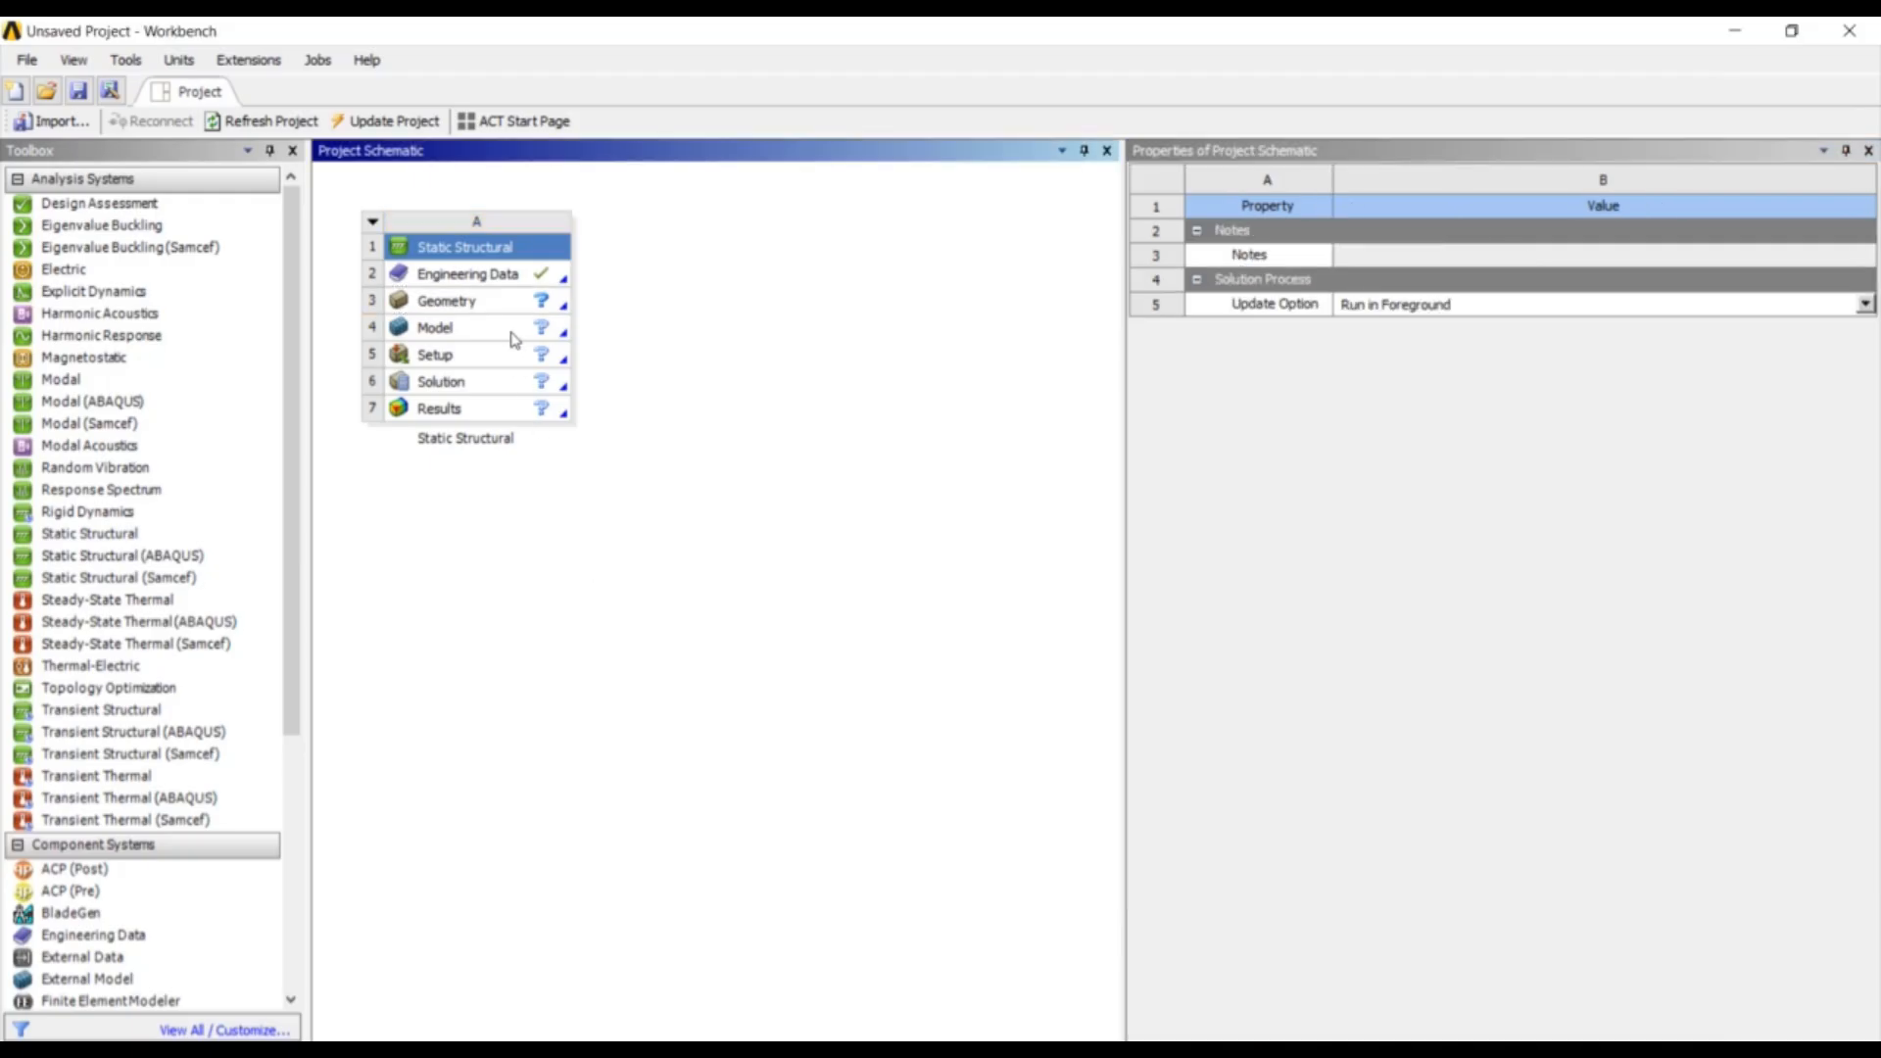
- Import Gear_Set_2D.stp as the system's geometry and open the Model in Mechanical
{"action": "left_click", "coordinate": [511, 328]}
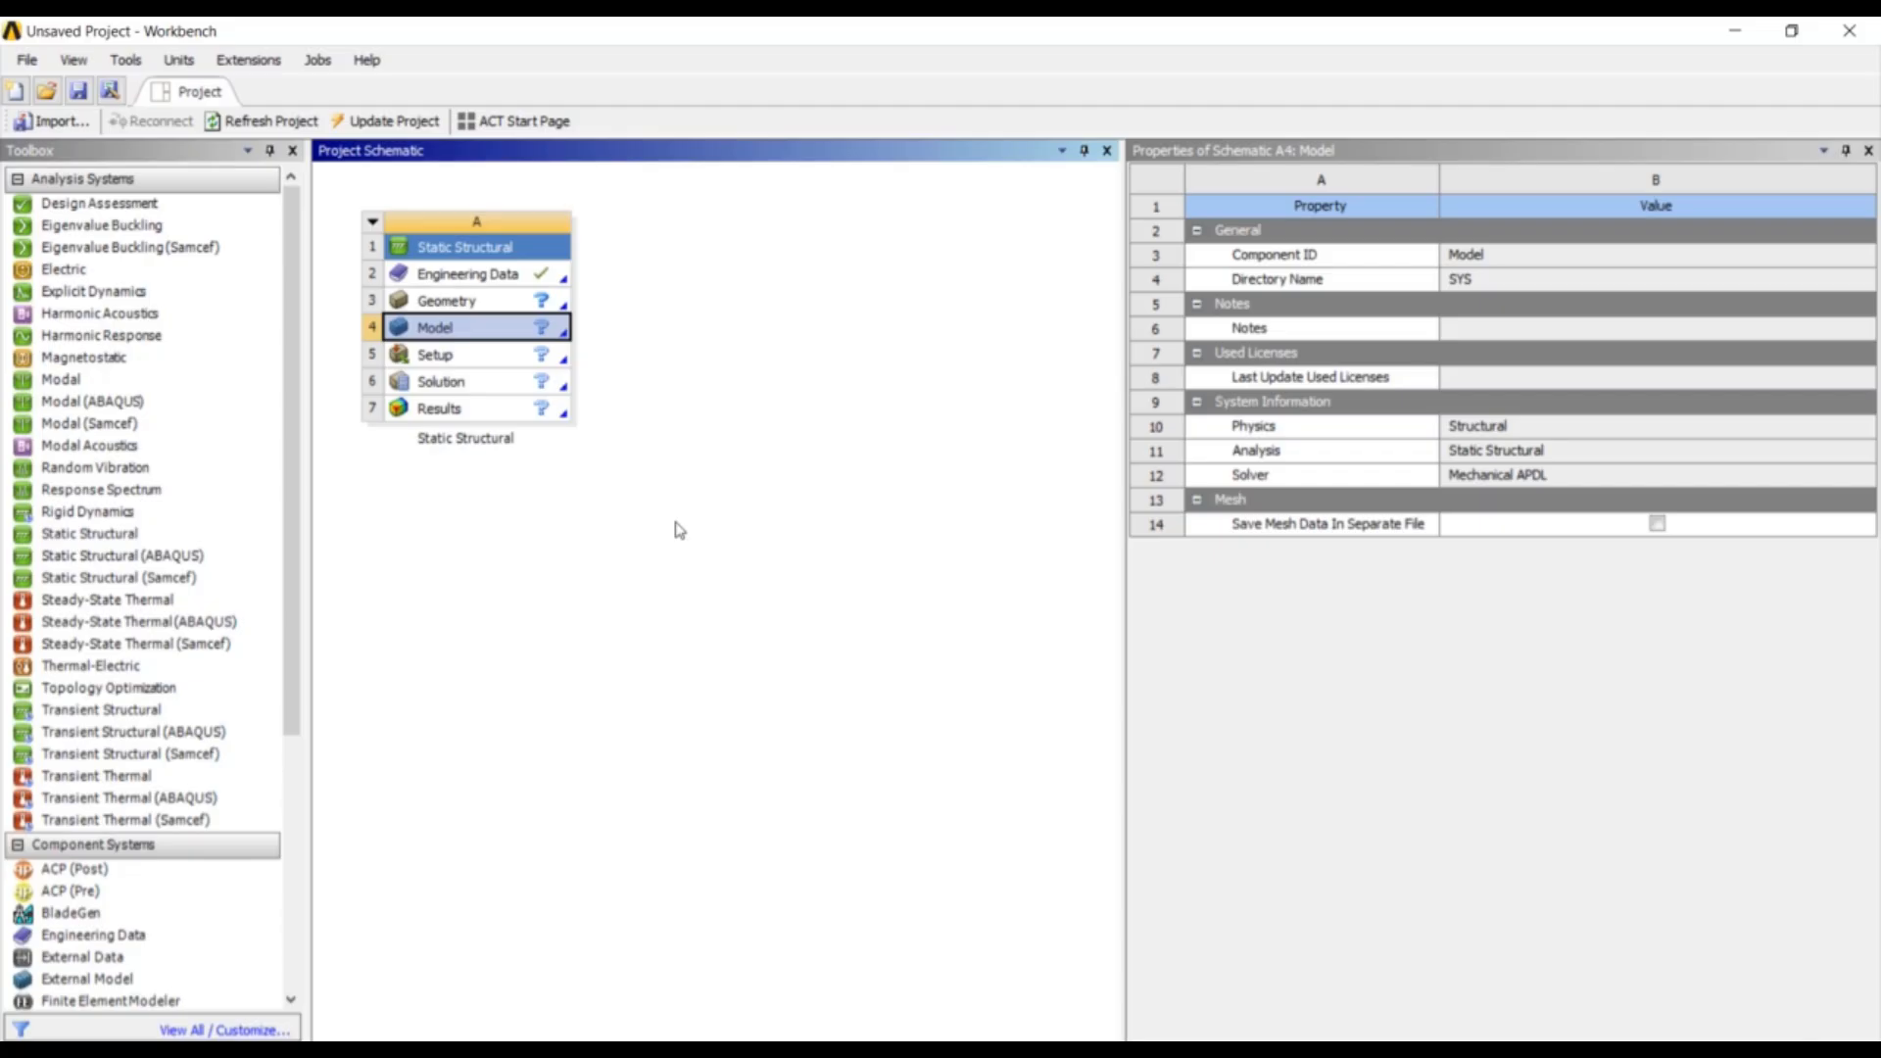
{"action": "left_click", "coordinate": [519, 307]}
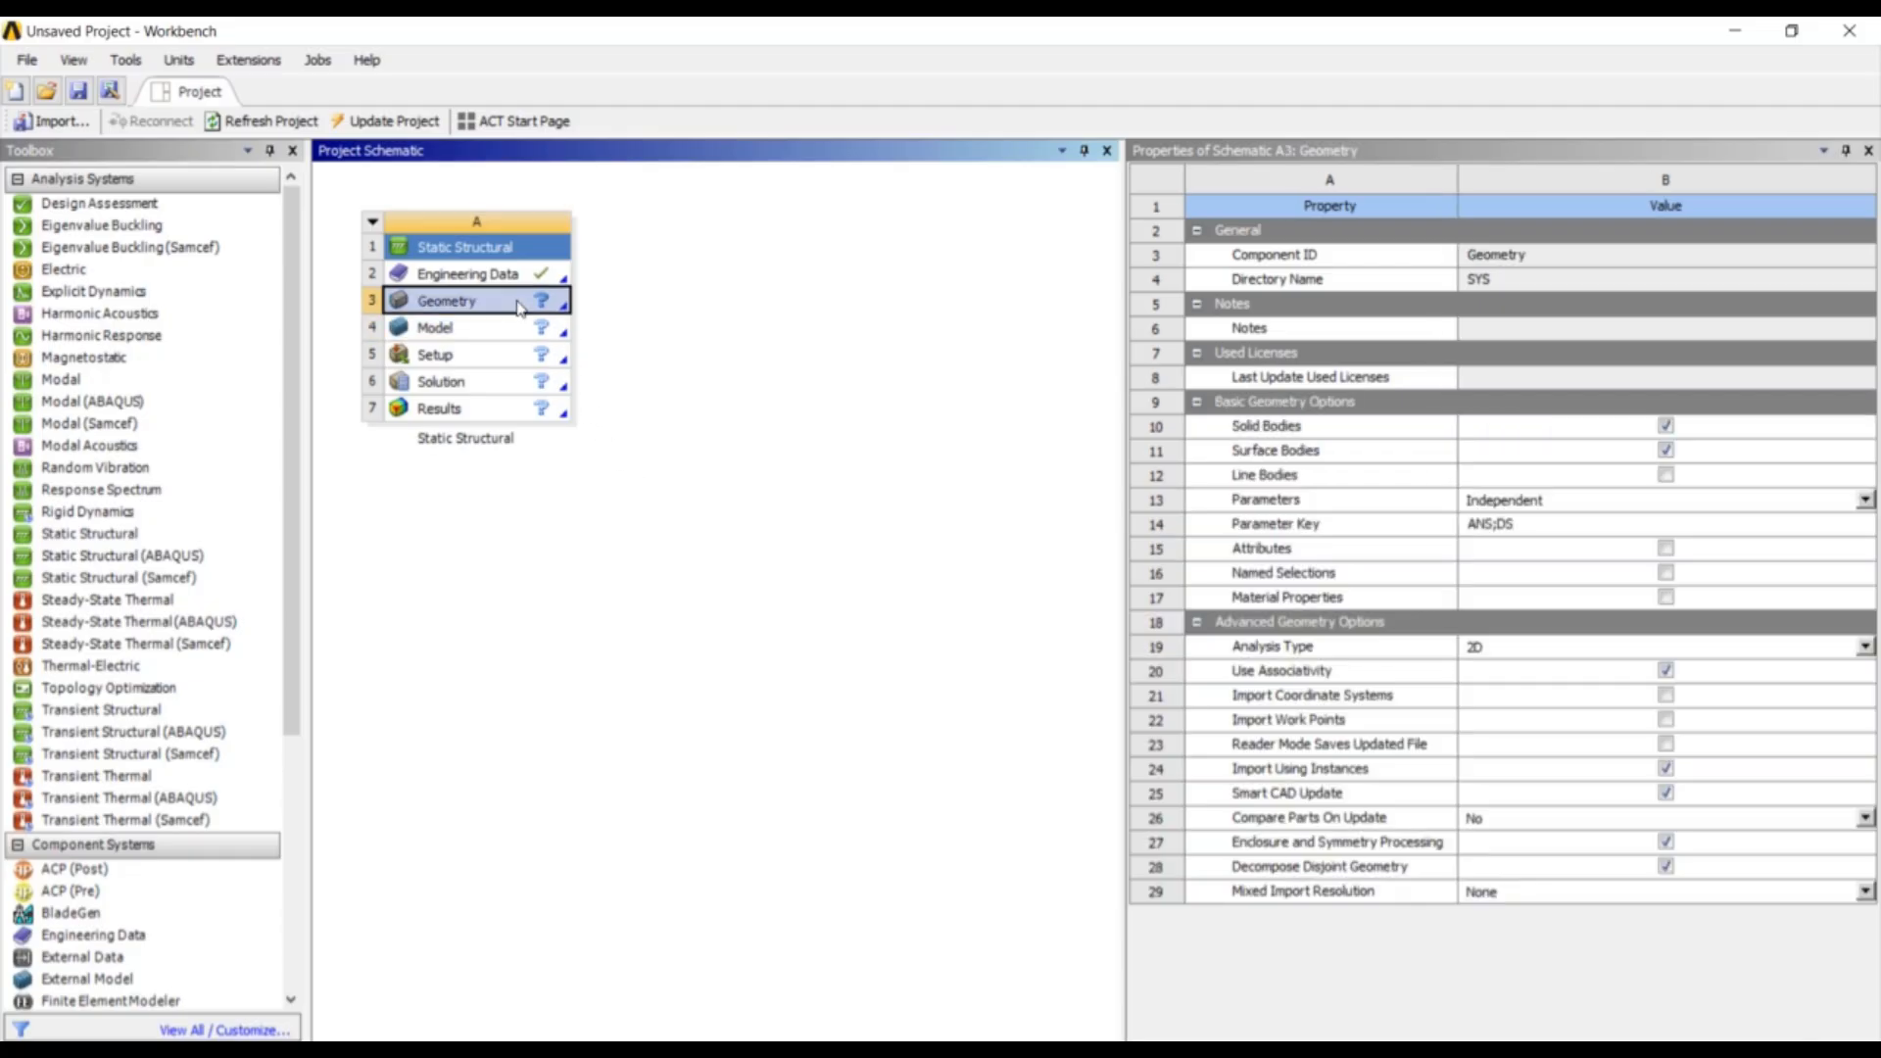
{"action": "right_click", "coordinate": [519, 306]}
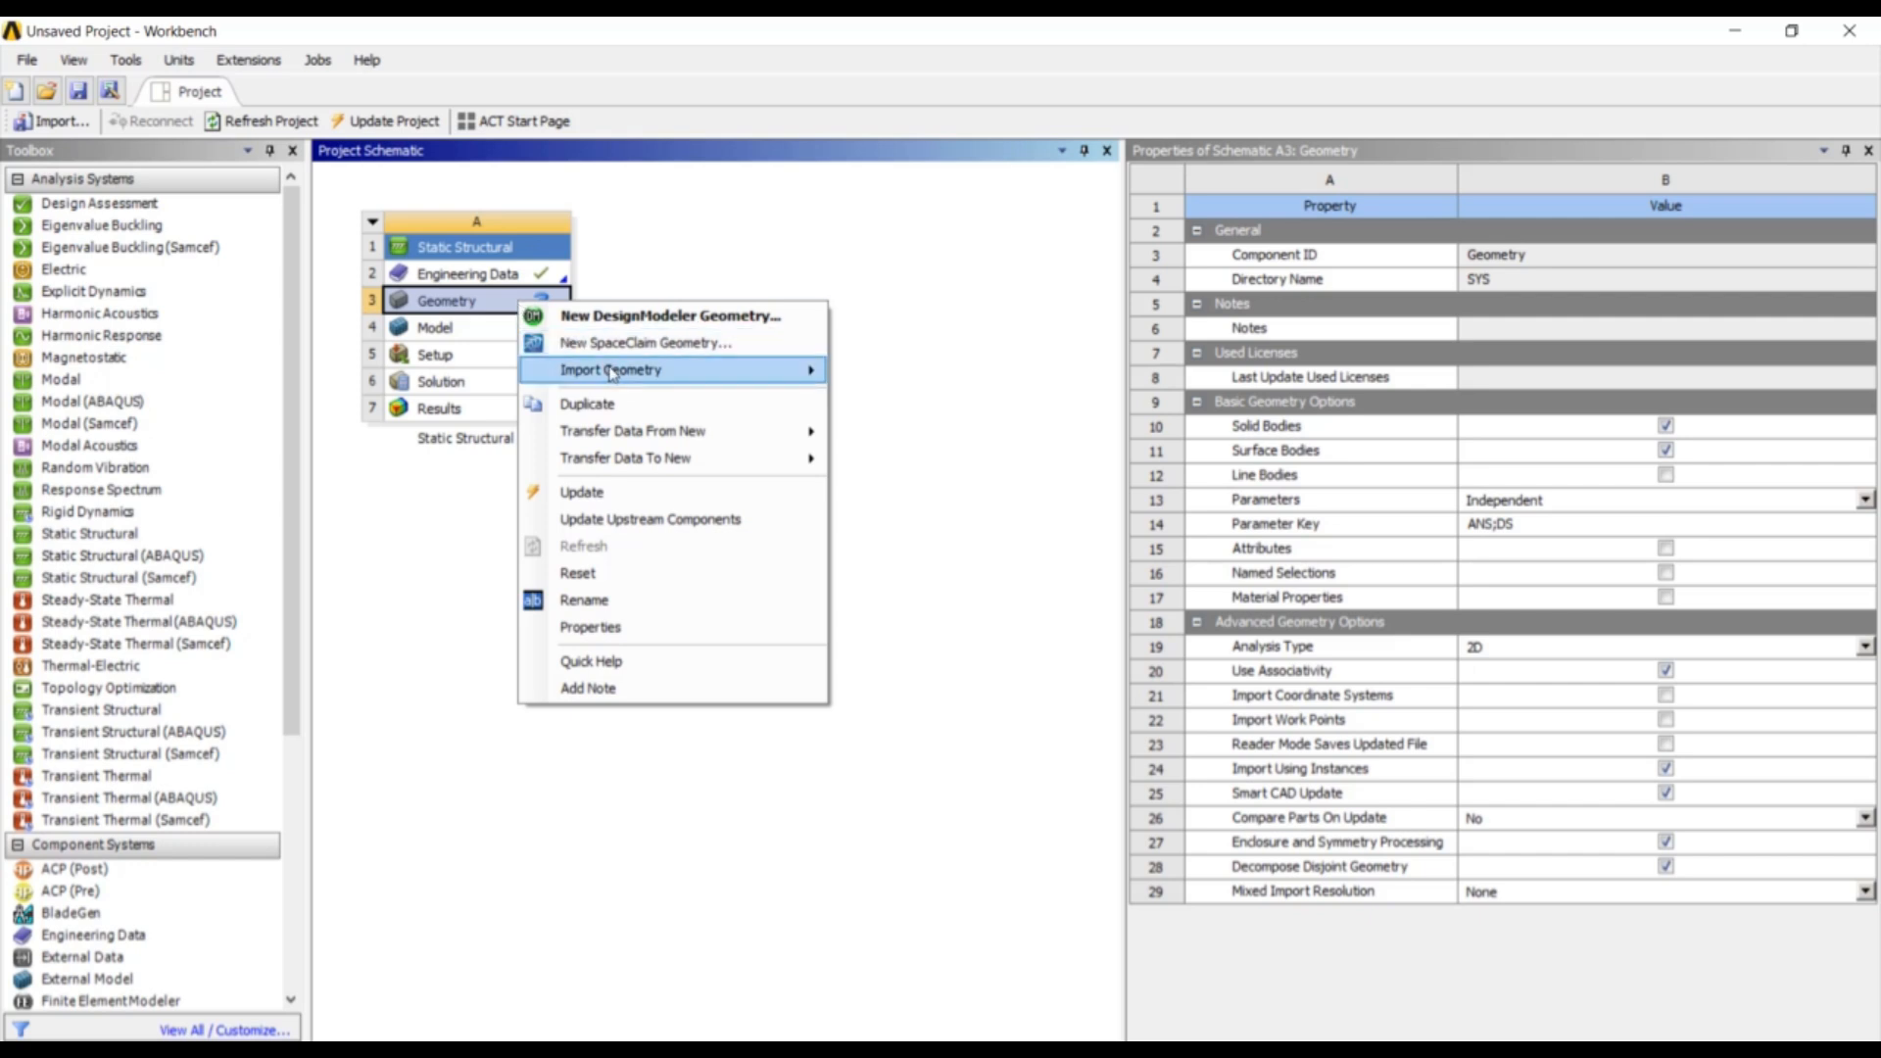
{"action": "mouse_move", "coordinate": [612, 370]}
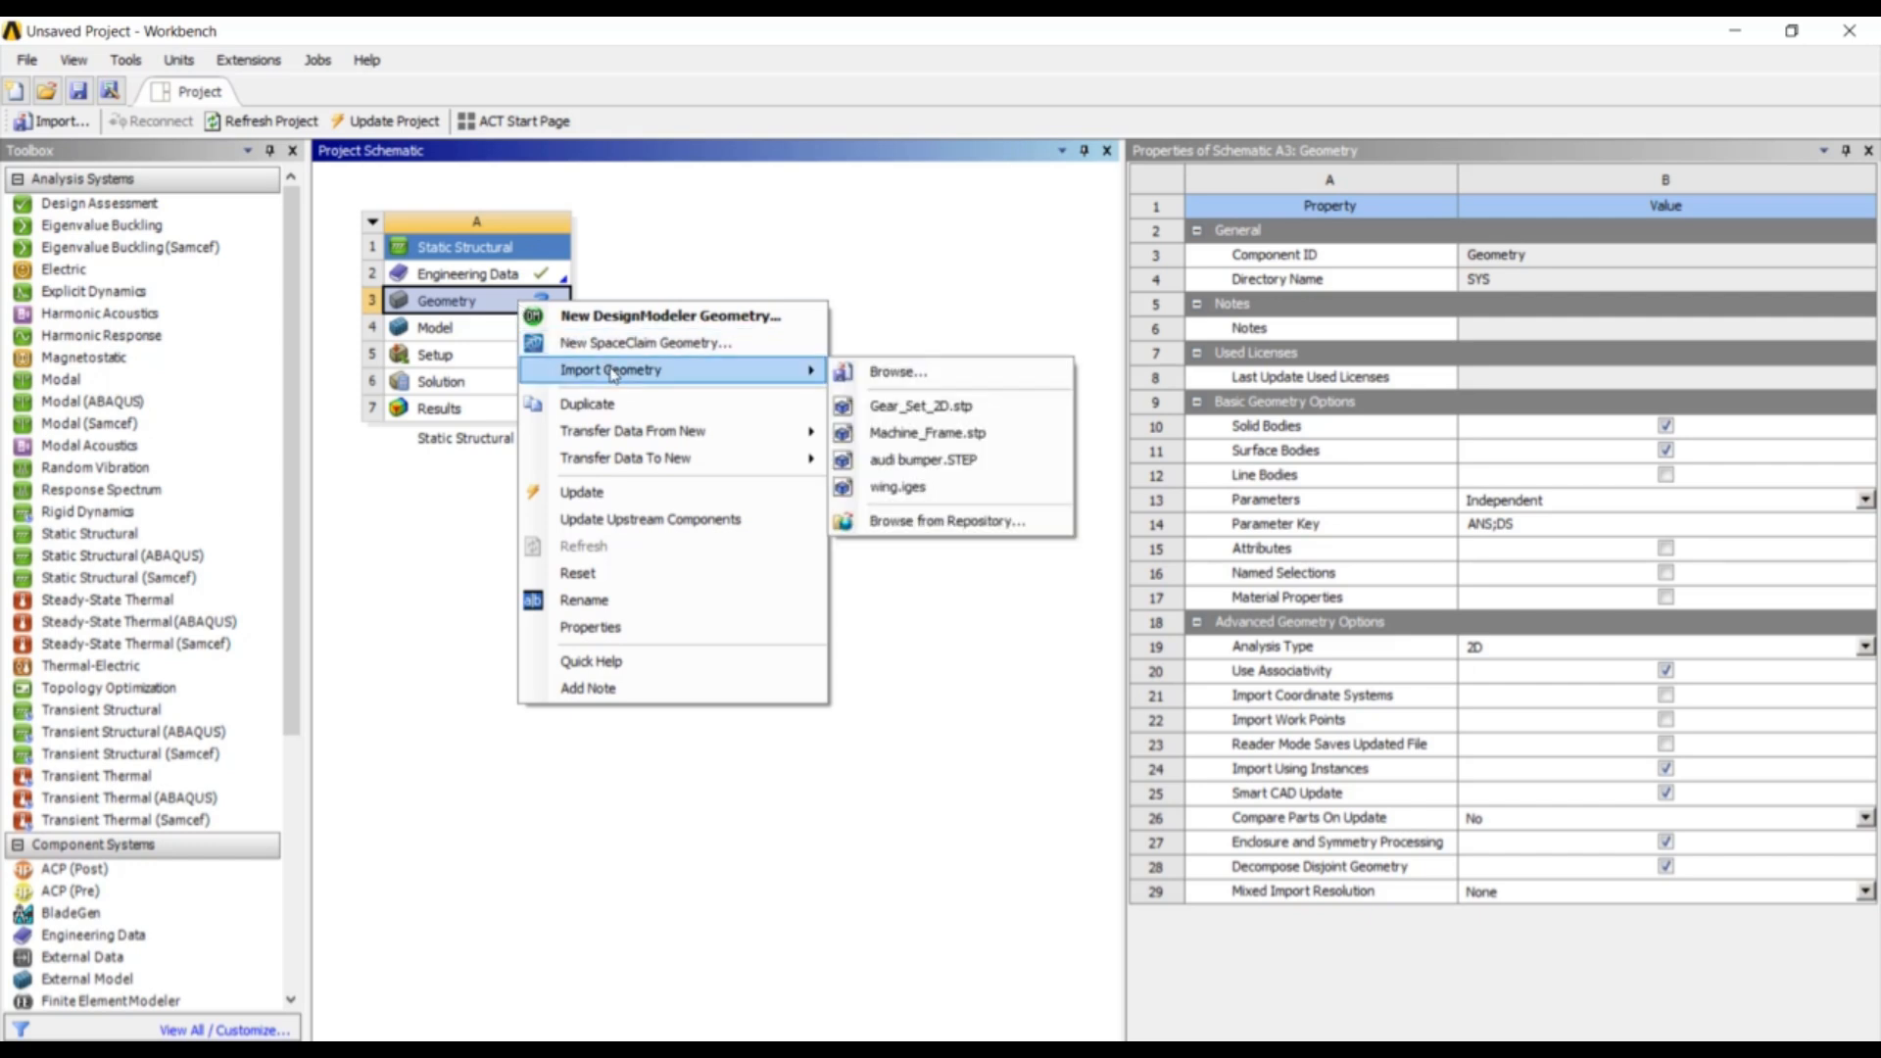
{"action": "left_click", "coordinate": [917, 406]}
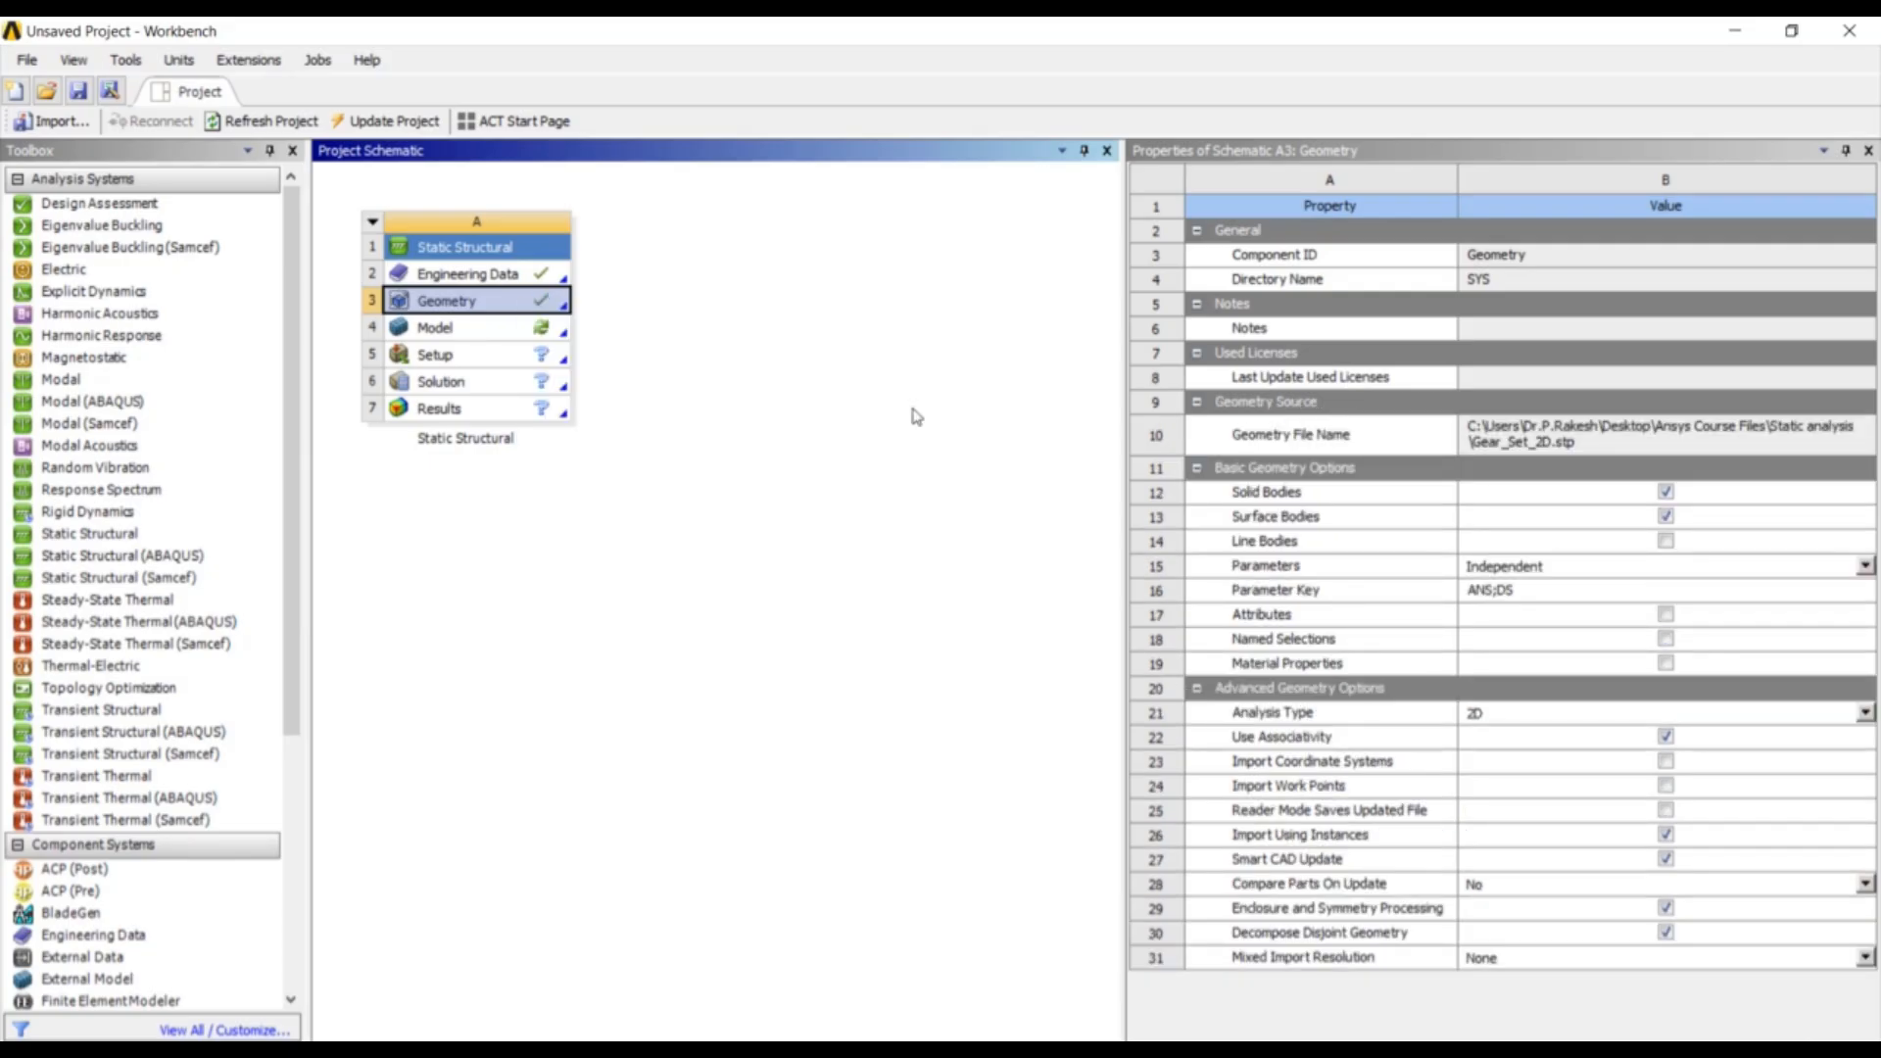
{"action": "double_click", "coordinate": [537, 338]}
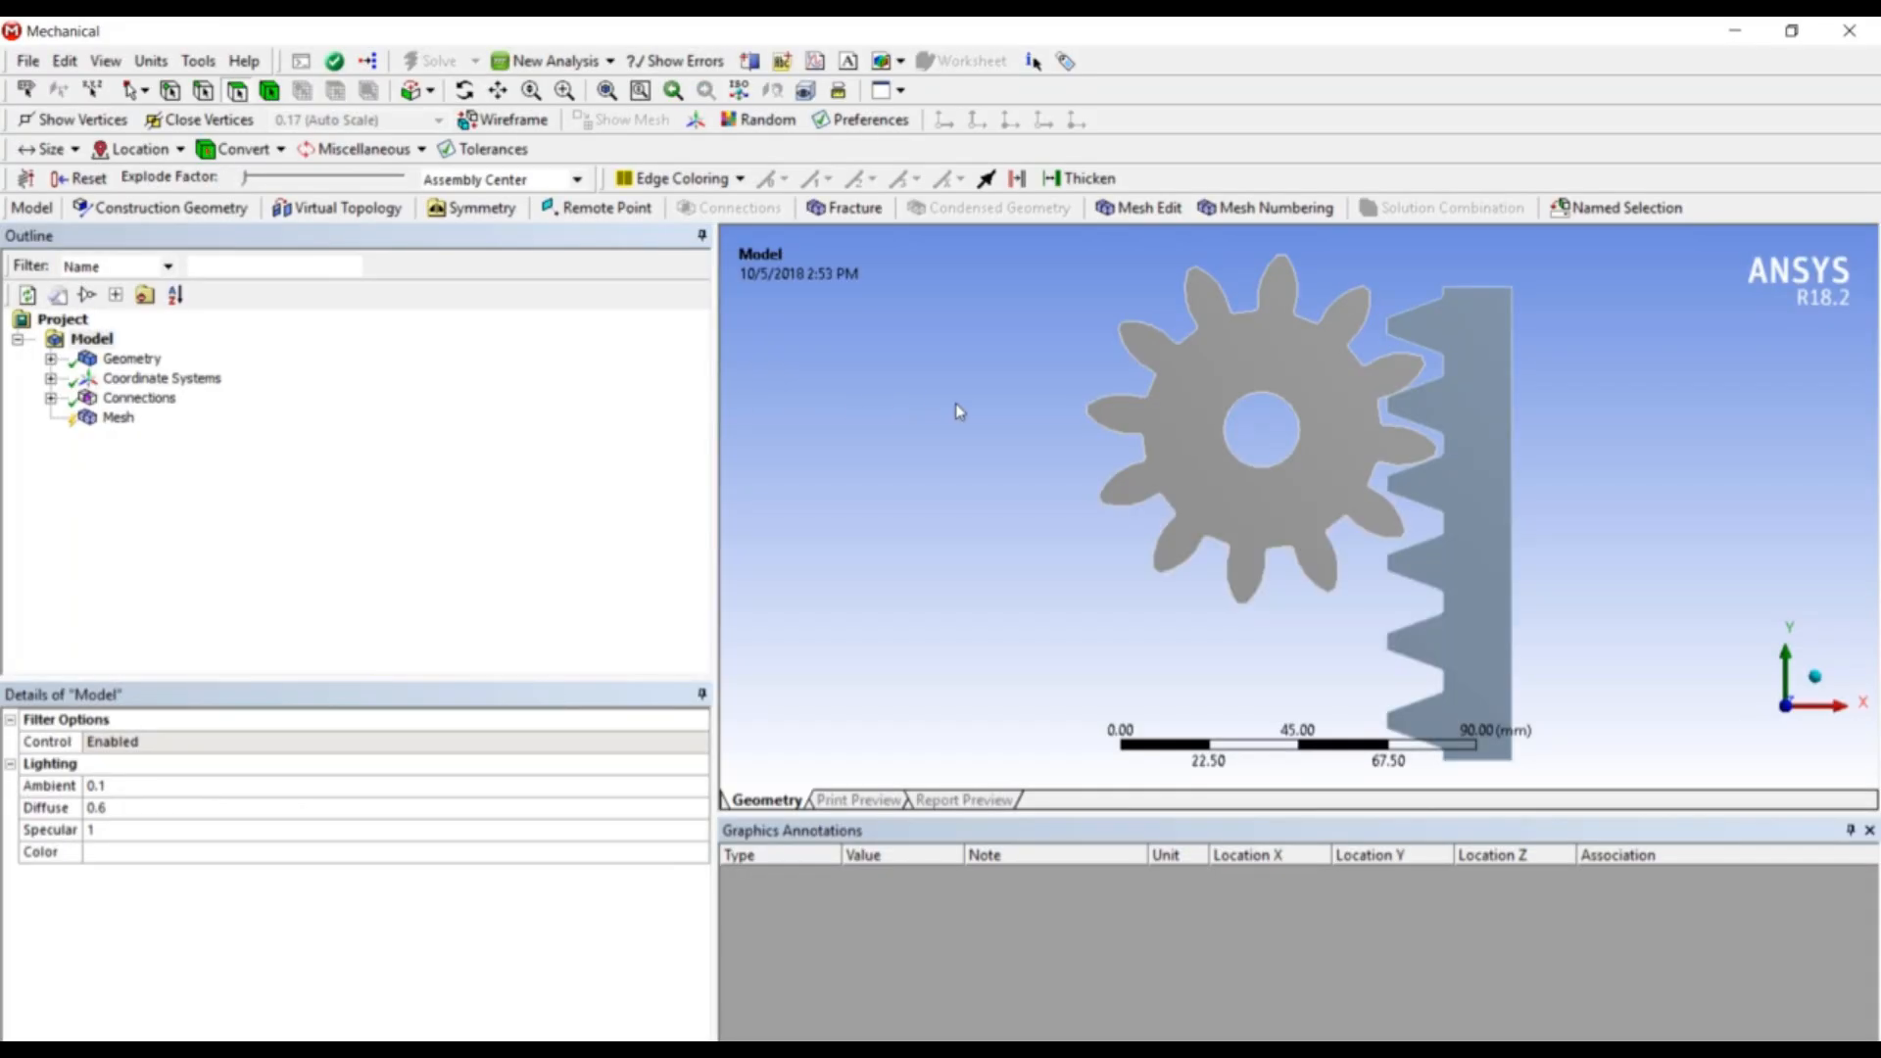
- Check the Geometry details and keep 2D Behavior set to Plane Stress
{"action": "middle_click_drag", "start_coordinate": [1105, 481], "coordinate": [1016, 500]}
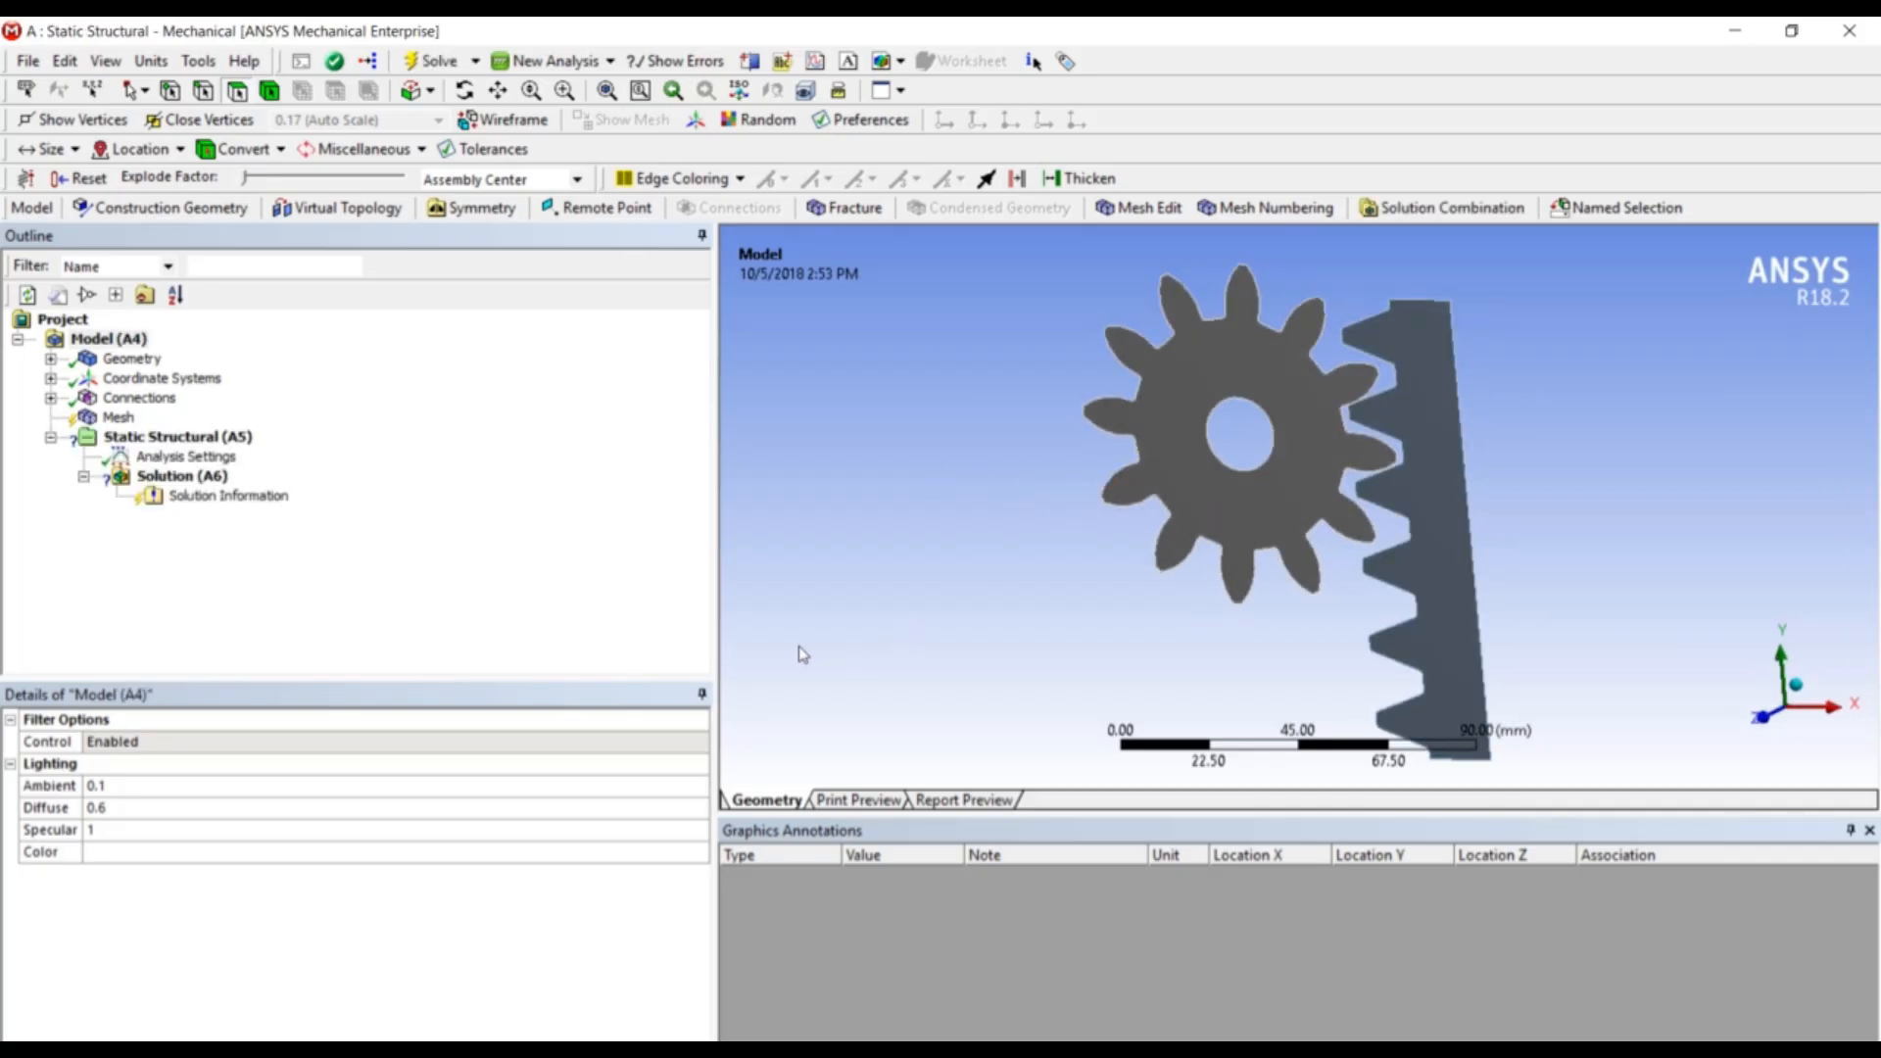
{"action": "left_click", "coordinate": [93, 359]}
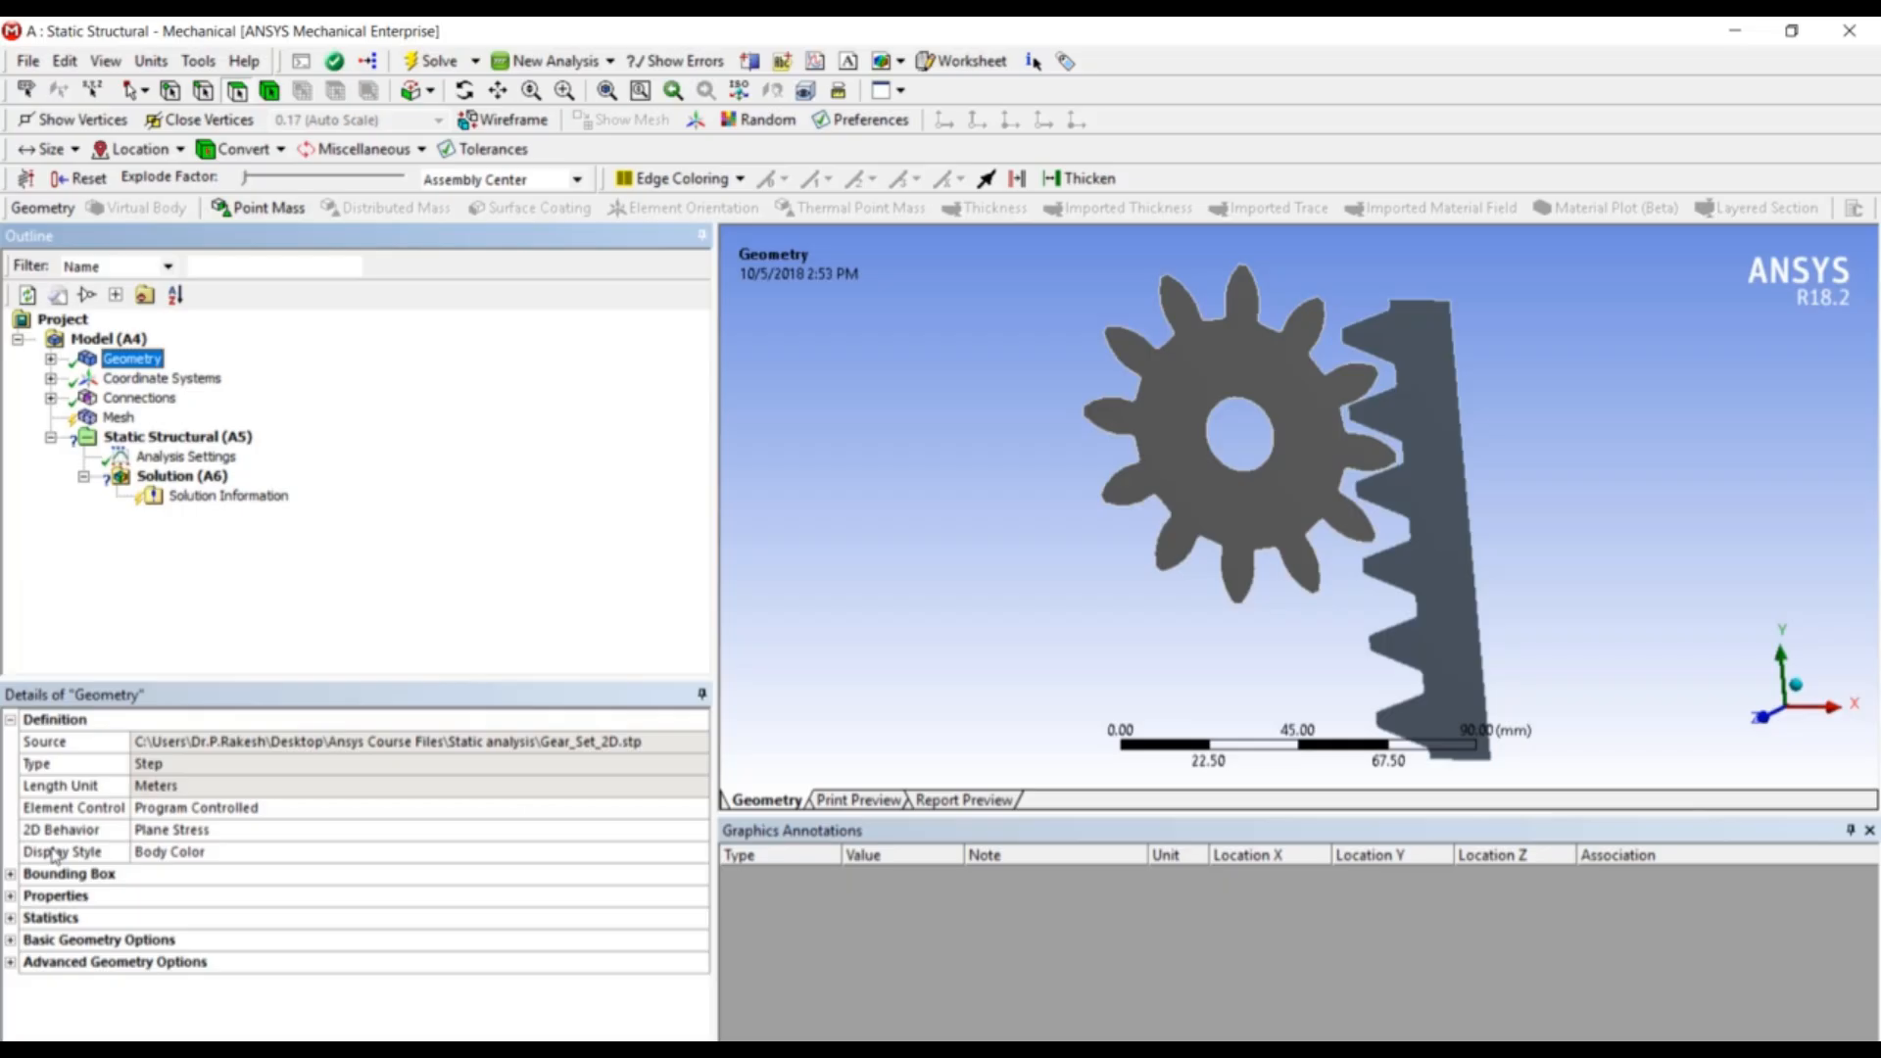
{"action": "left_click", "coordinate": [189, 834]}
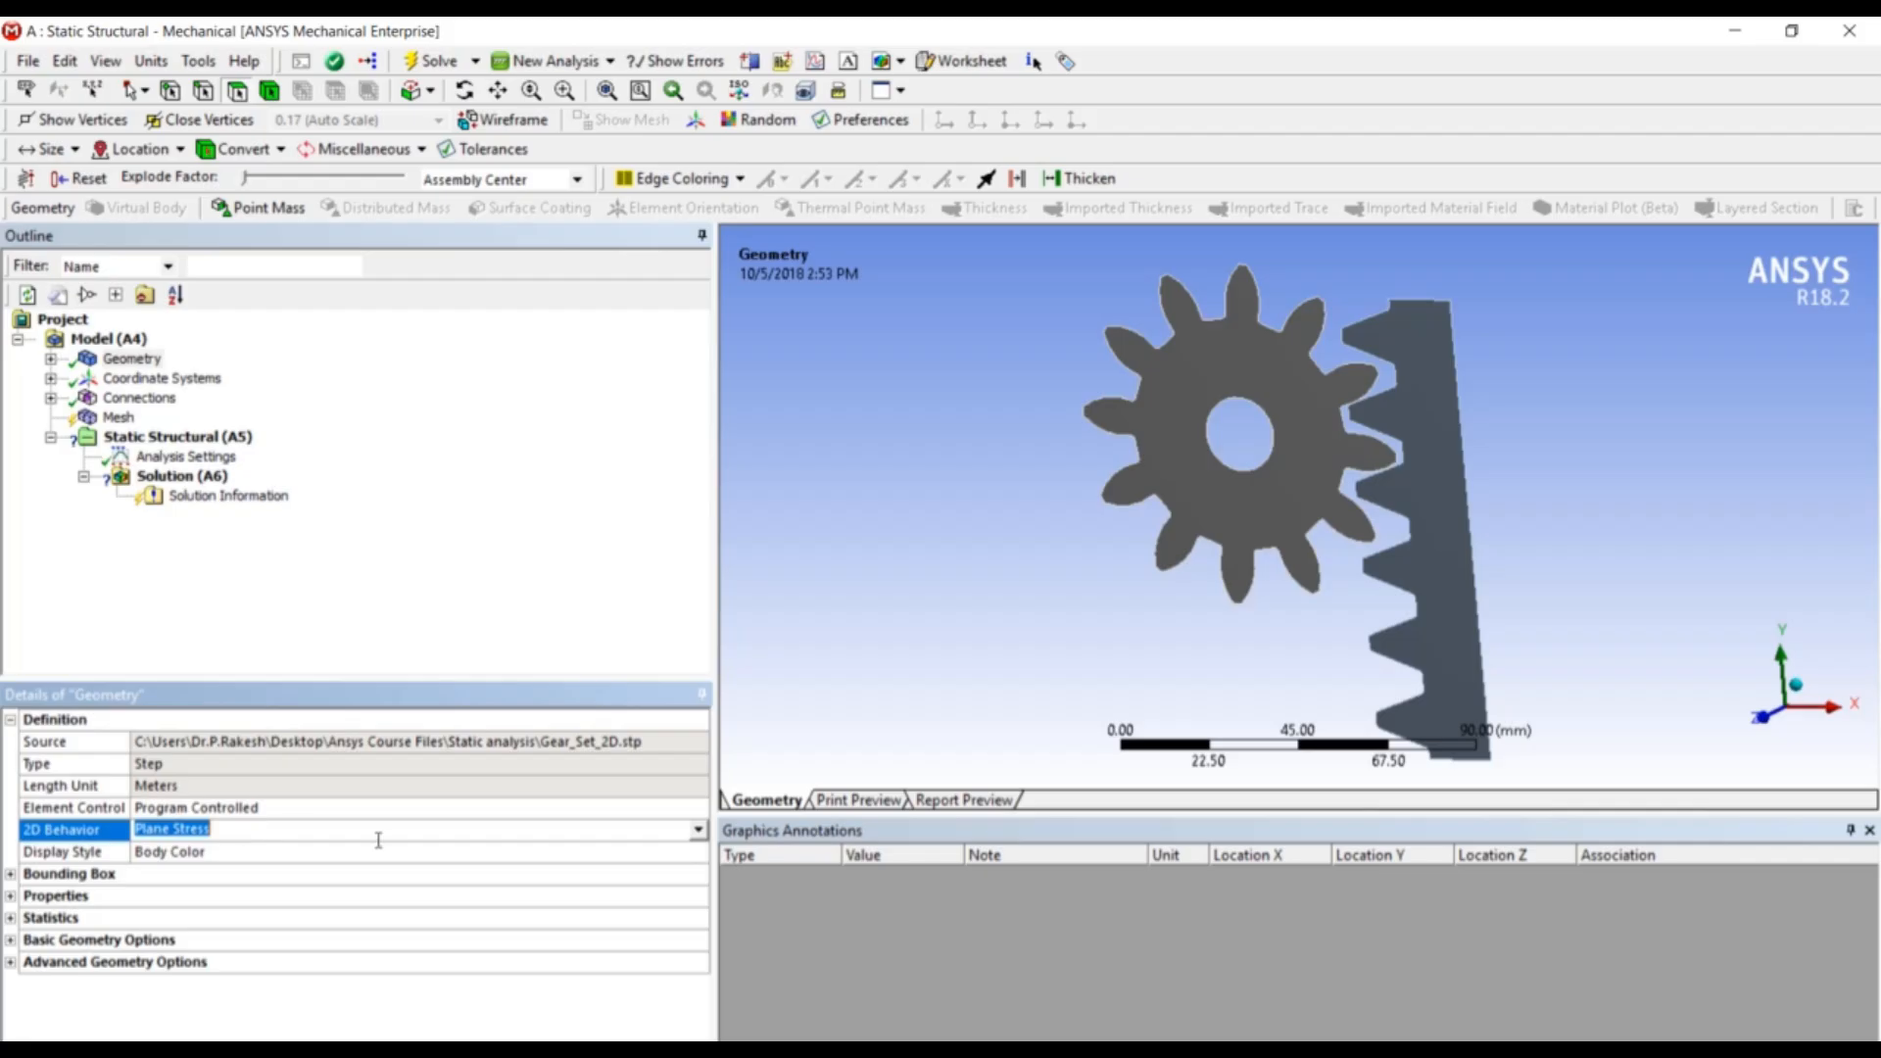
{"action": "left_click", "coordinate": [698, 830]}
{"action": "left_click", "coordinate": [699, 851]}
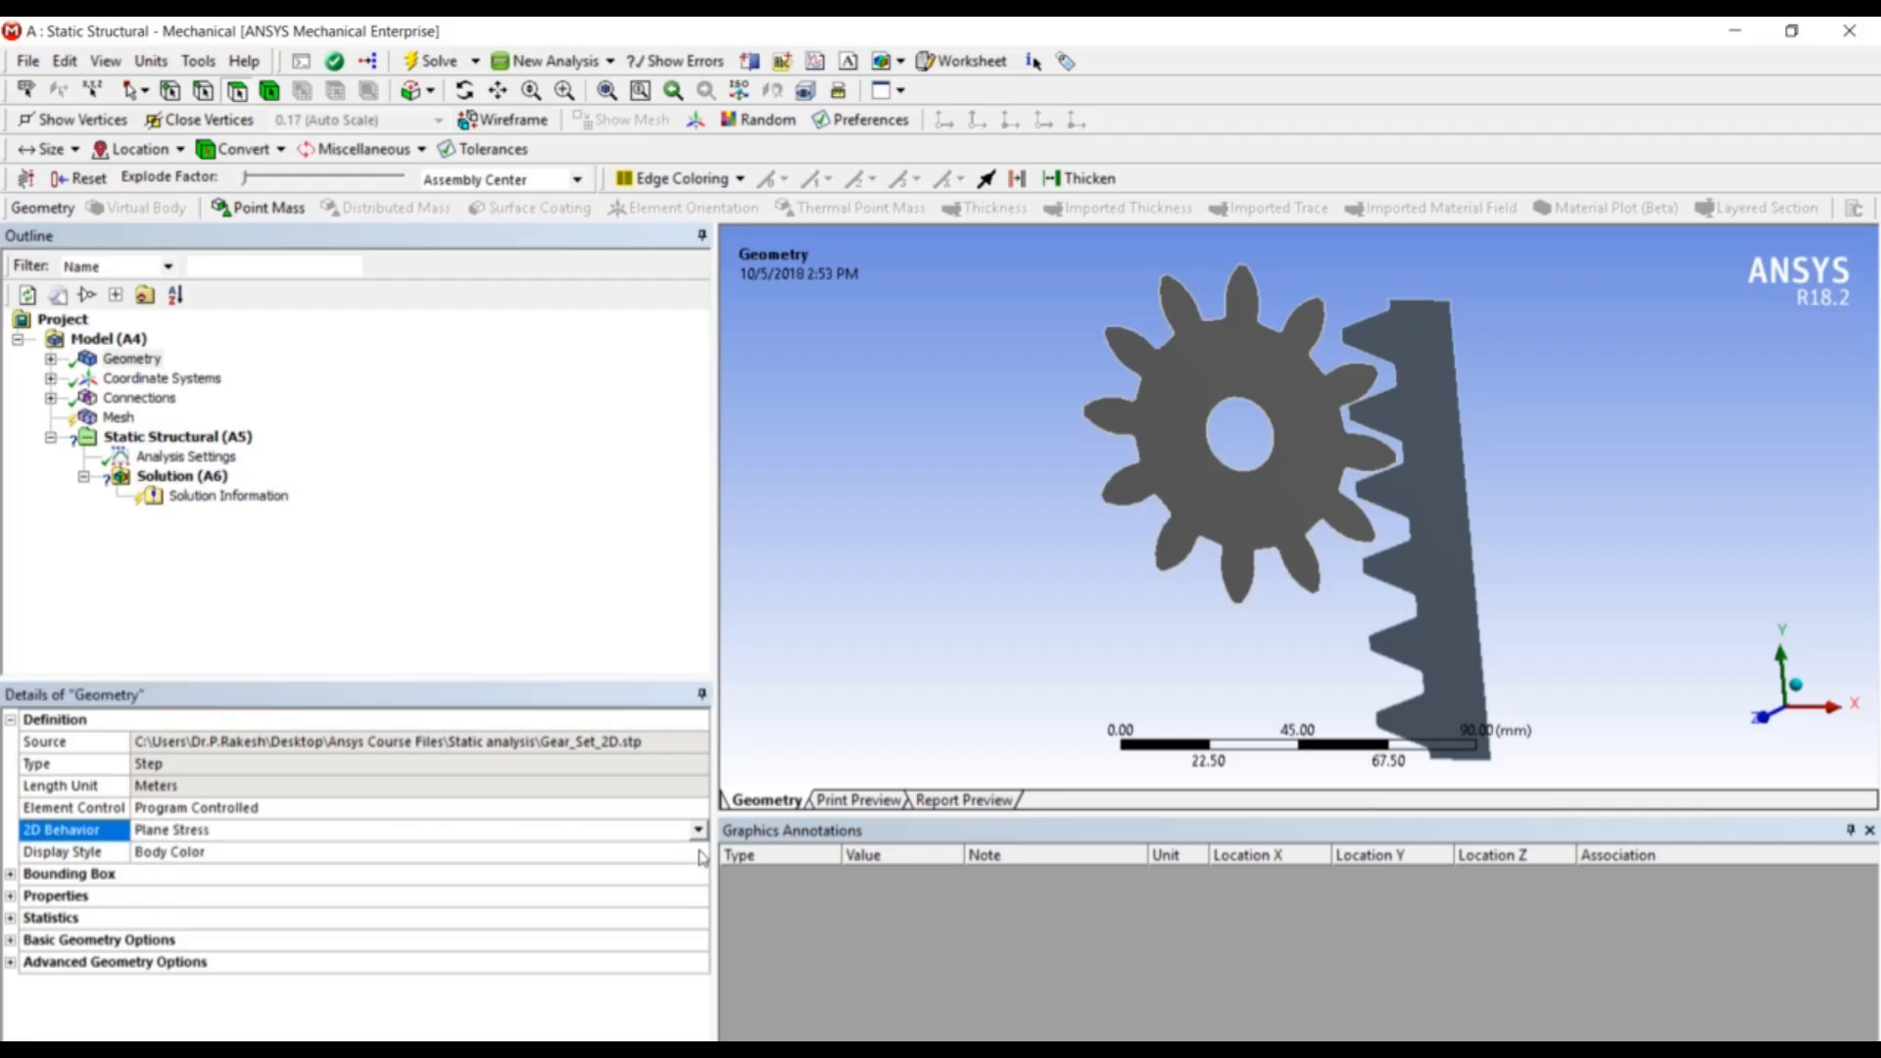
{"action": "left_click", "coordinate": [648, 526]}
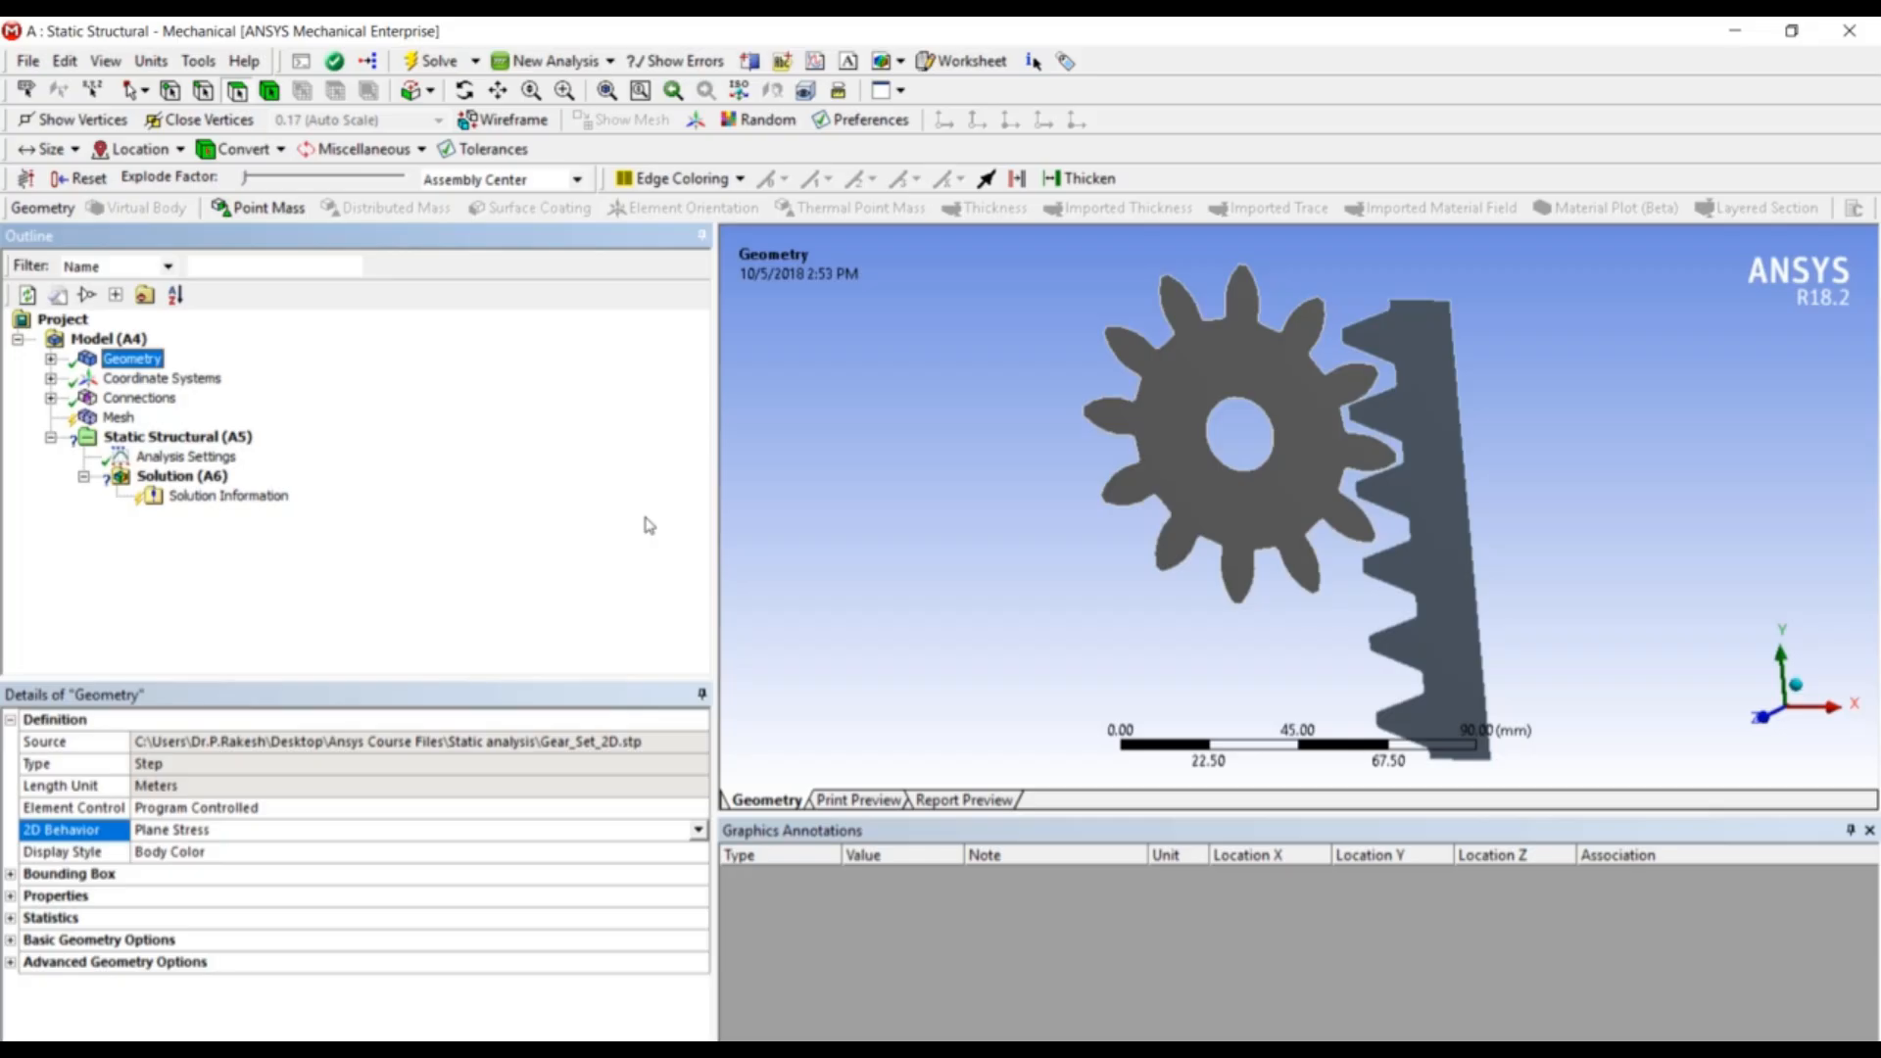
{"action": "left_click", "coordinate": [699, 830]}
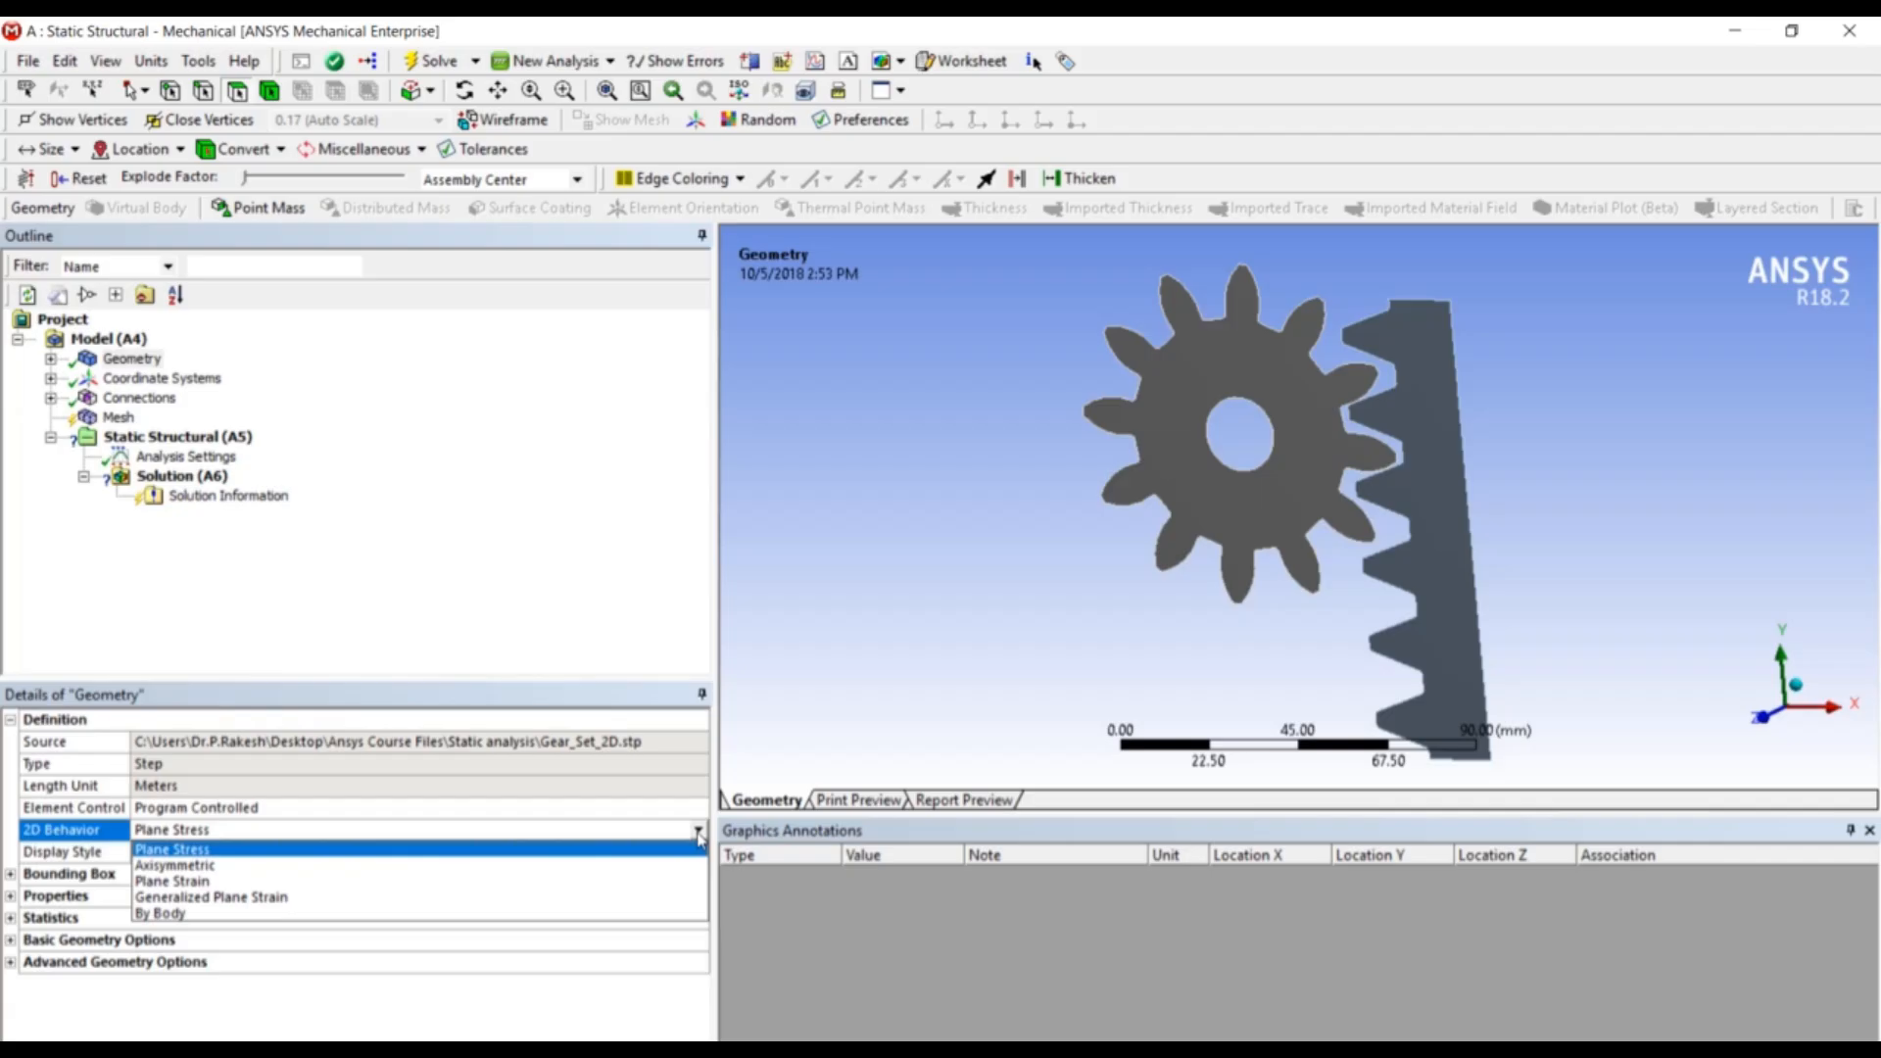
{"action": "left_click", "coordinate": [590, 437]}
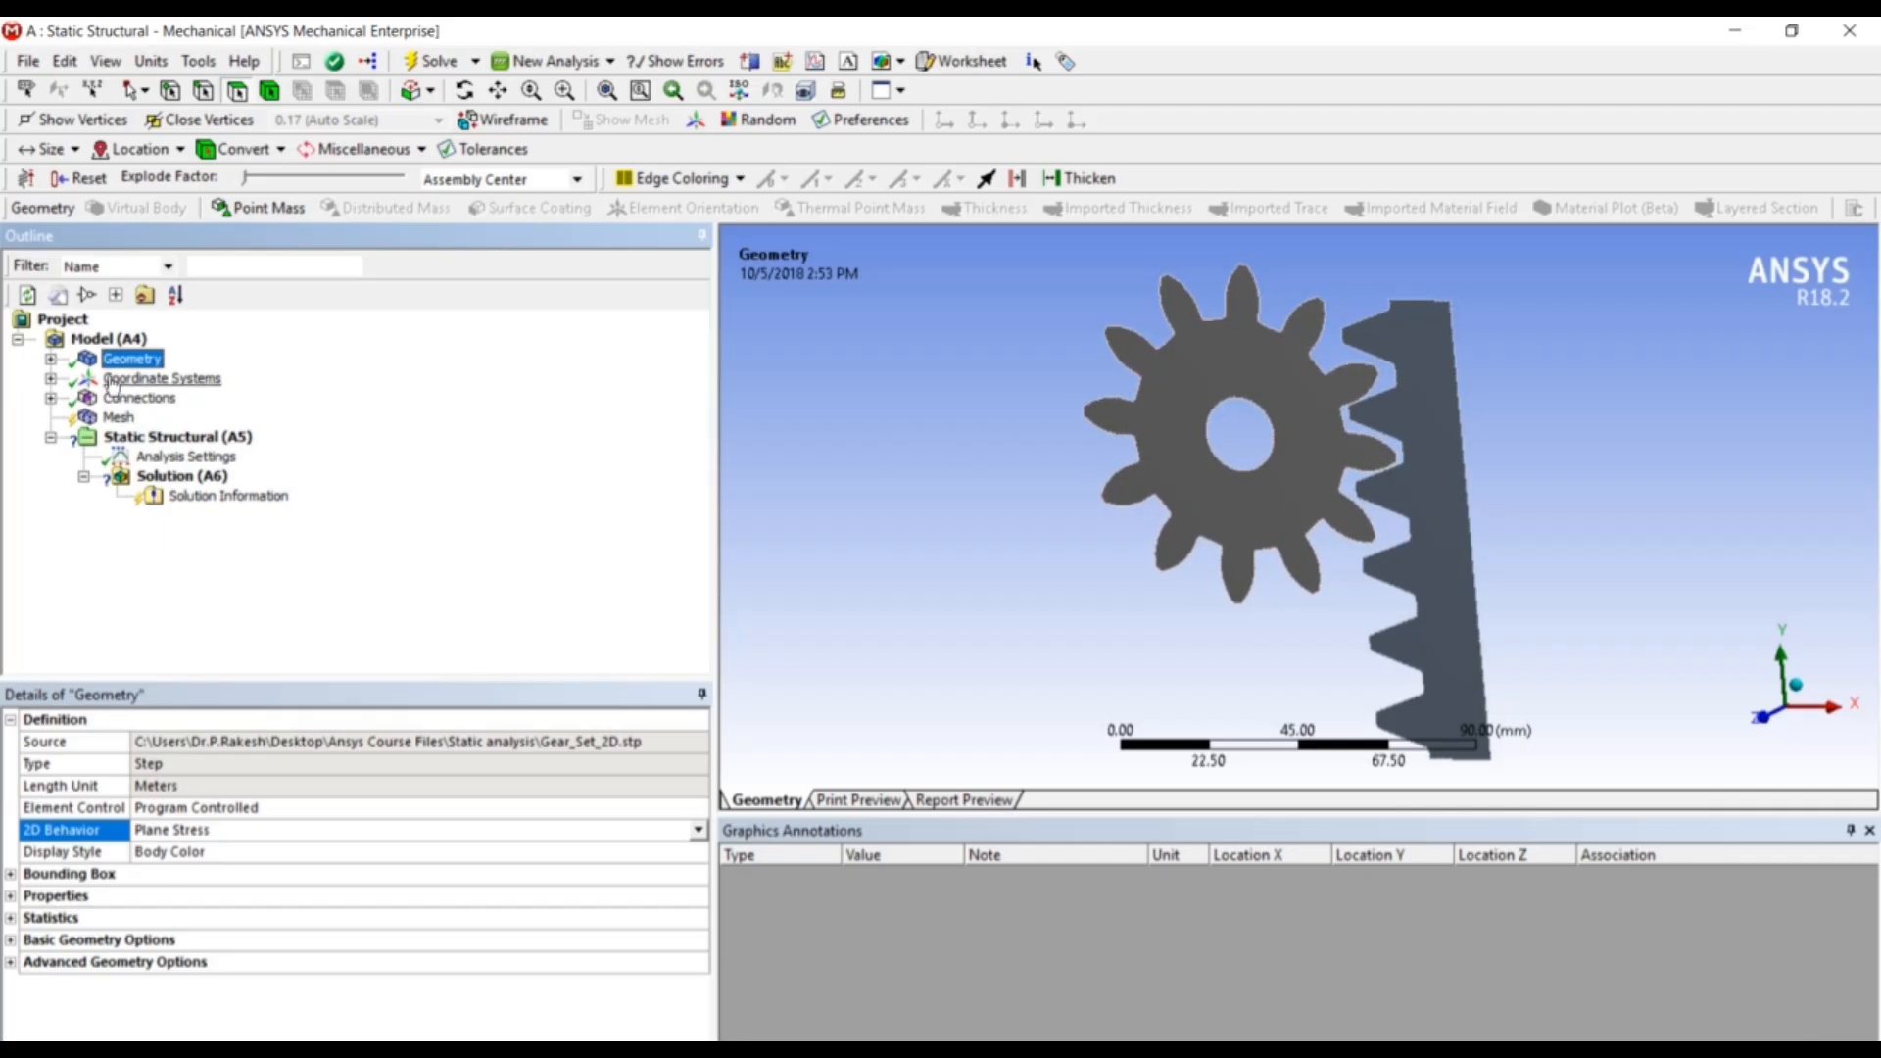
- Set the Gear body's thickness to 12 mm
{"action": "left_click", "coordinate": [51, 359]}
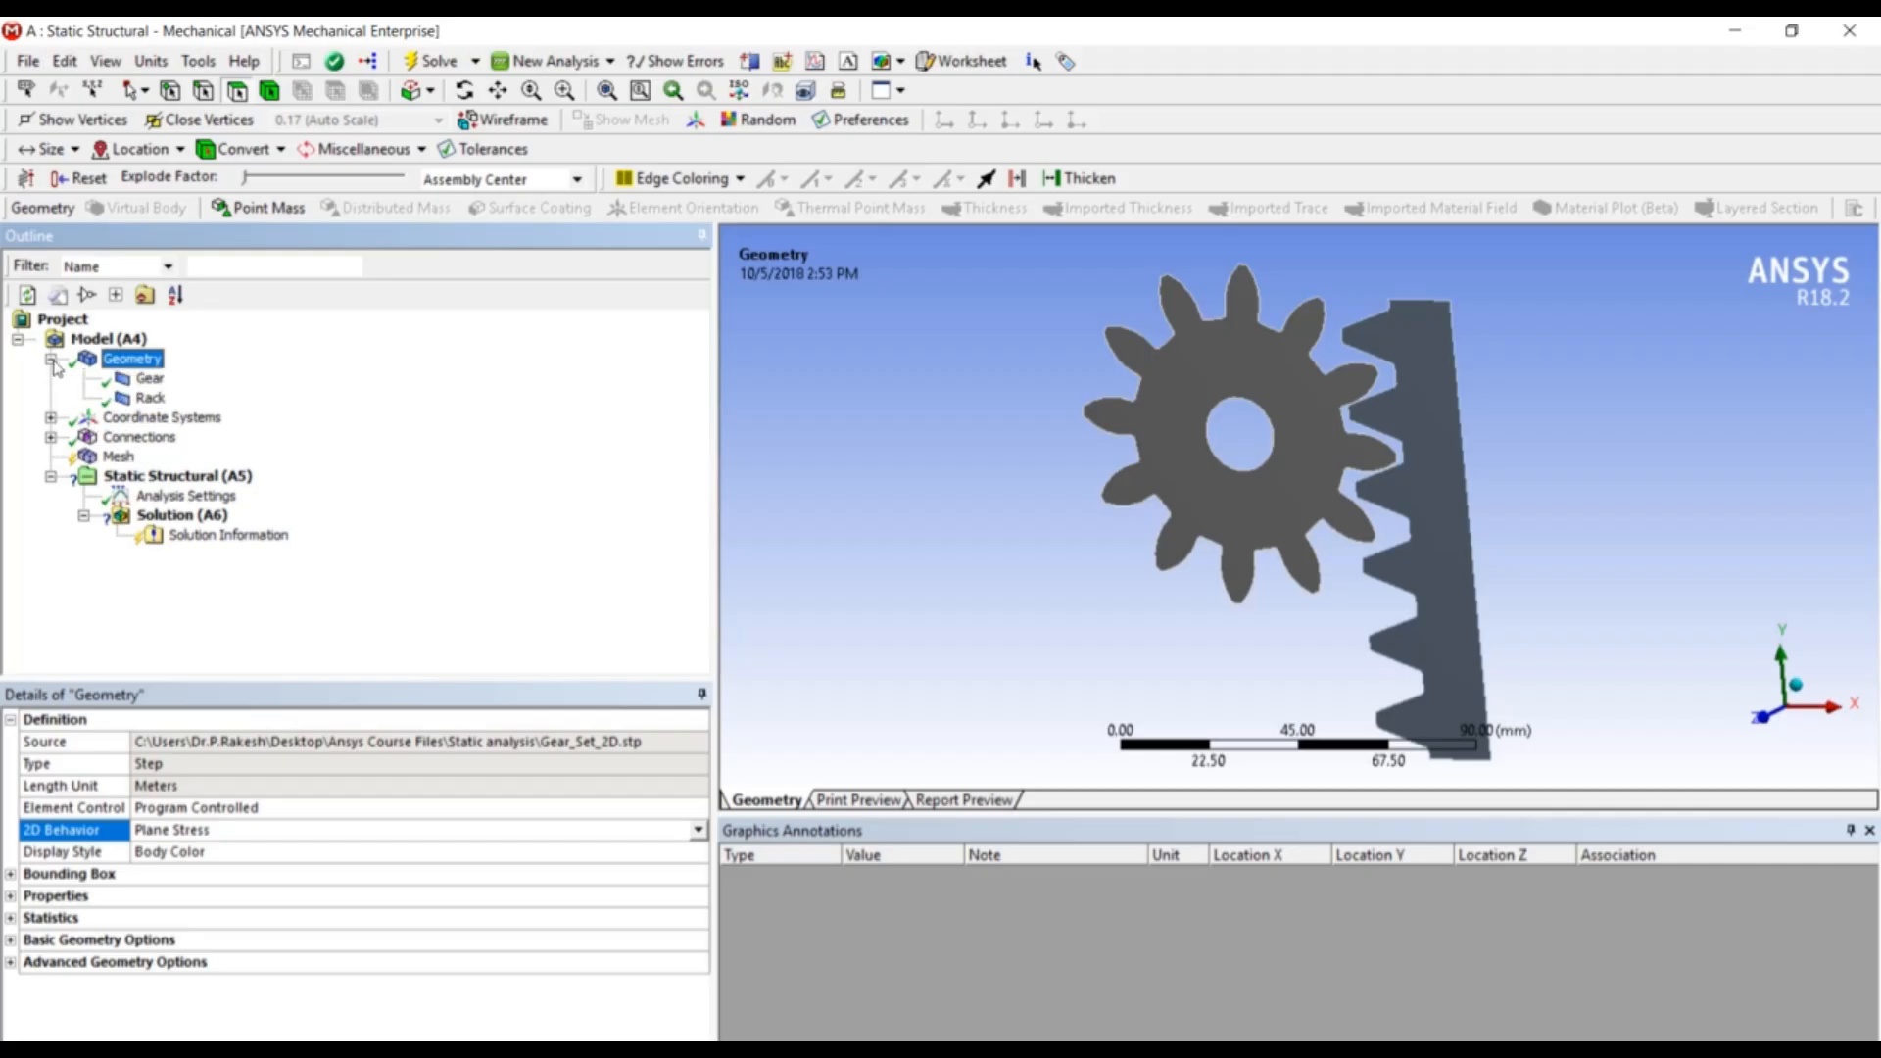
{"action": "left_click", "coordinate": [147, 381]}
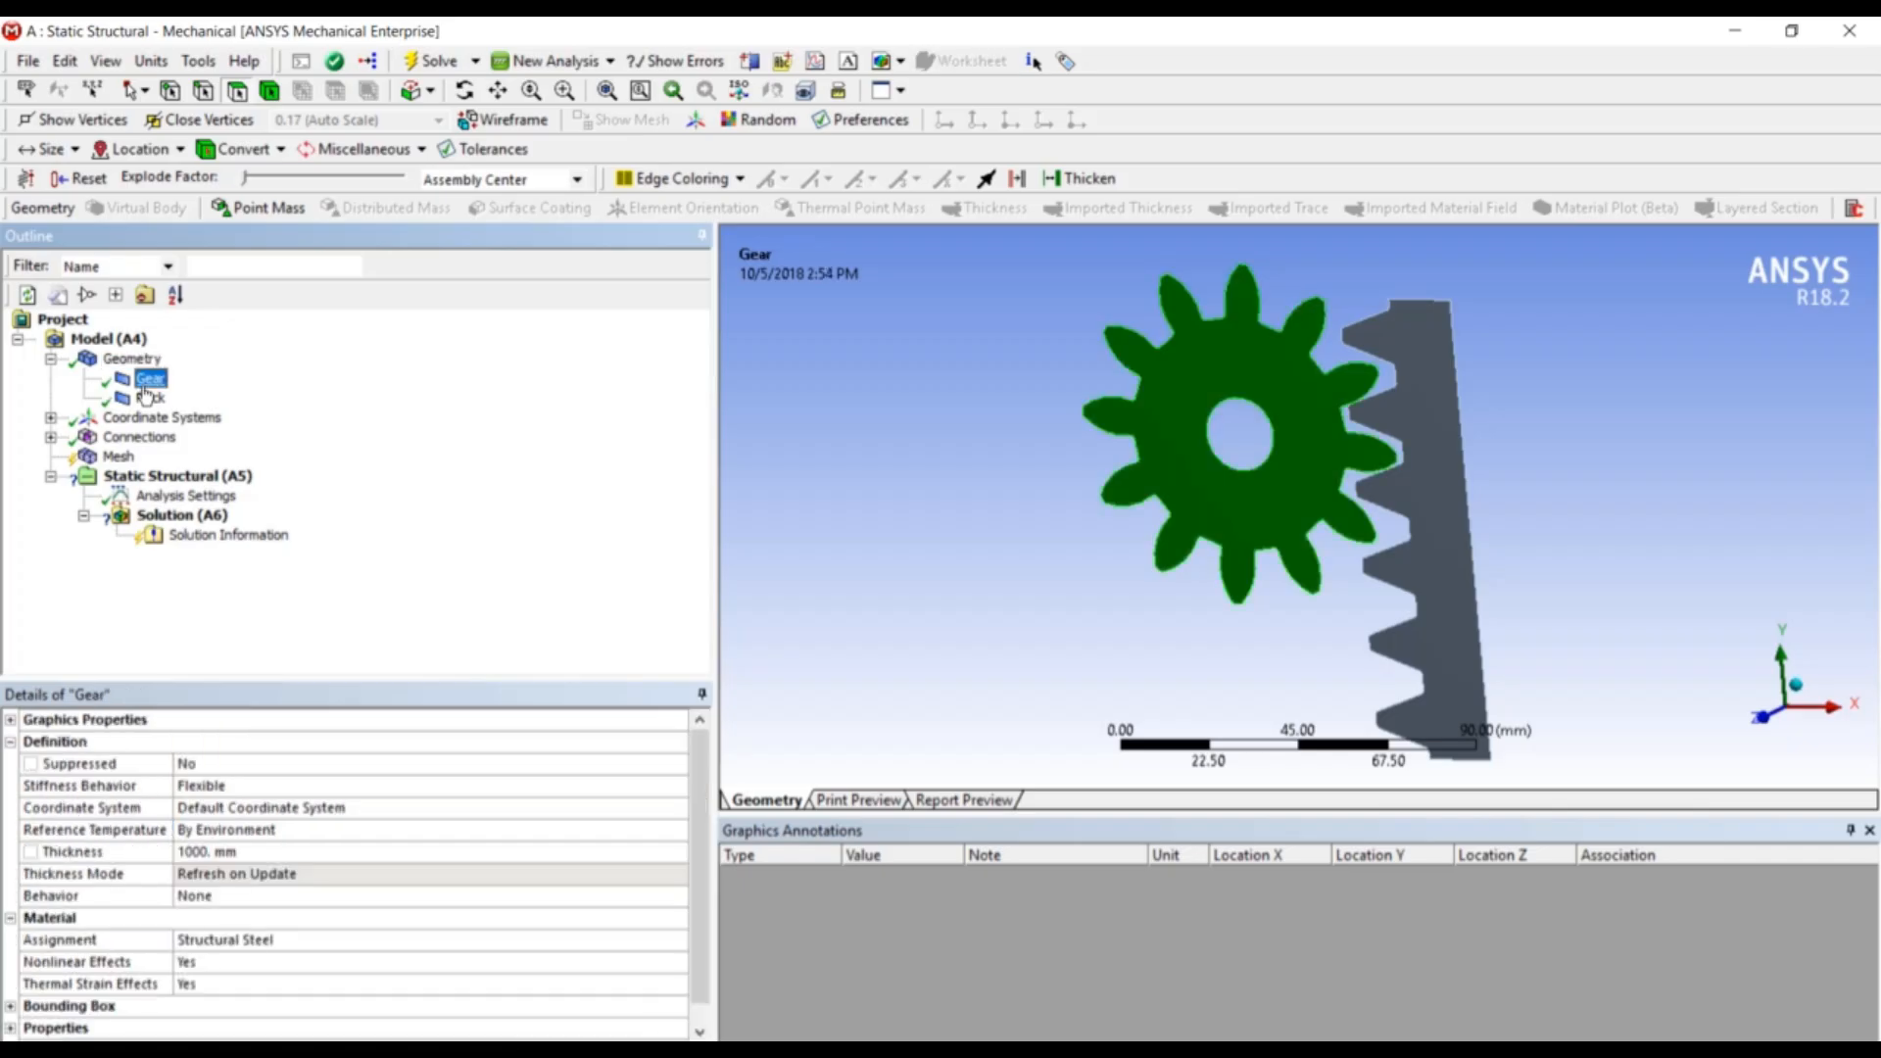
{"action": "left_click", "coordinate": [247, 852]}
{"action": "type", "text": "12"}
{"action": "key", "text": "Return"}
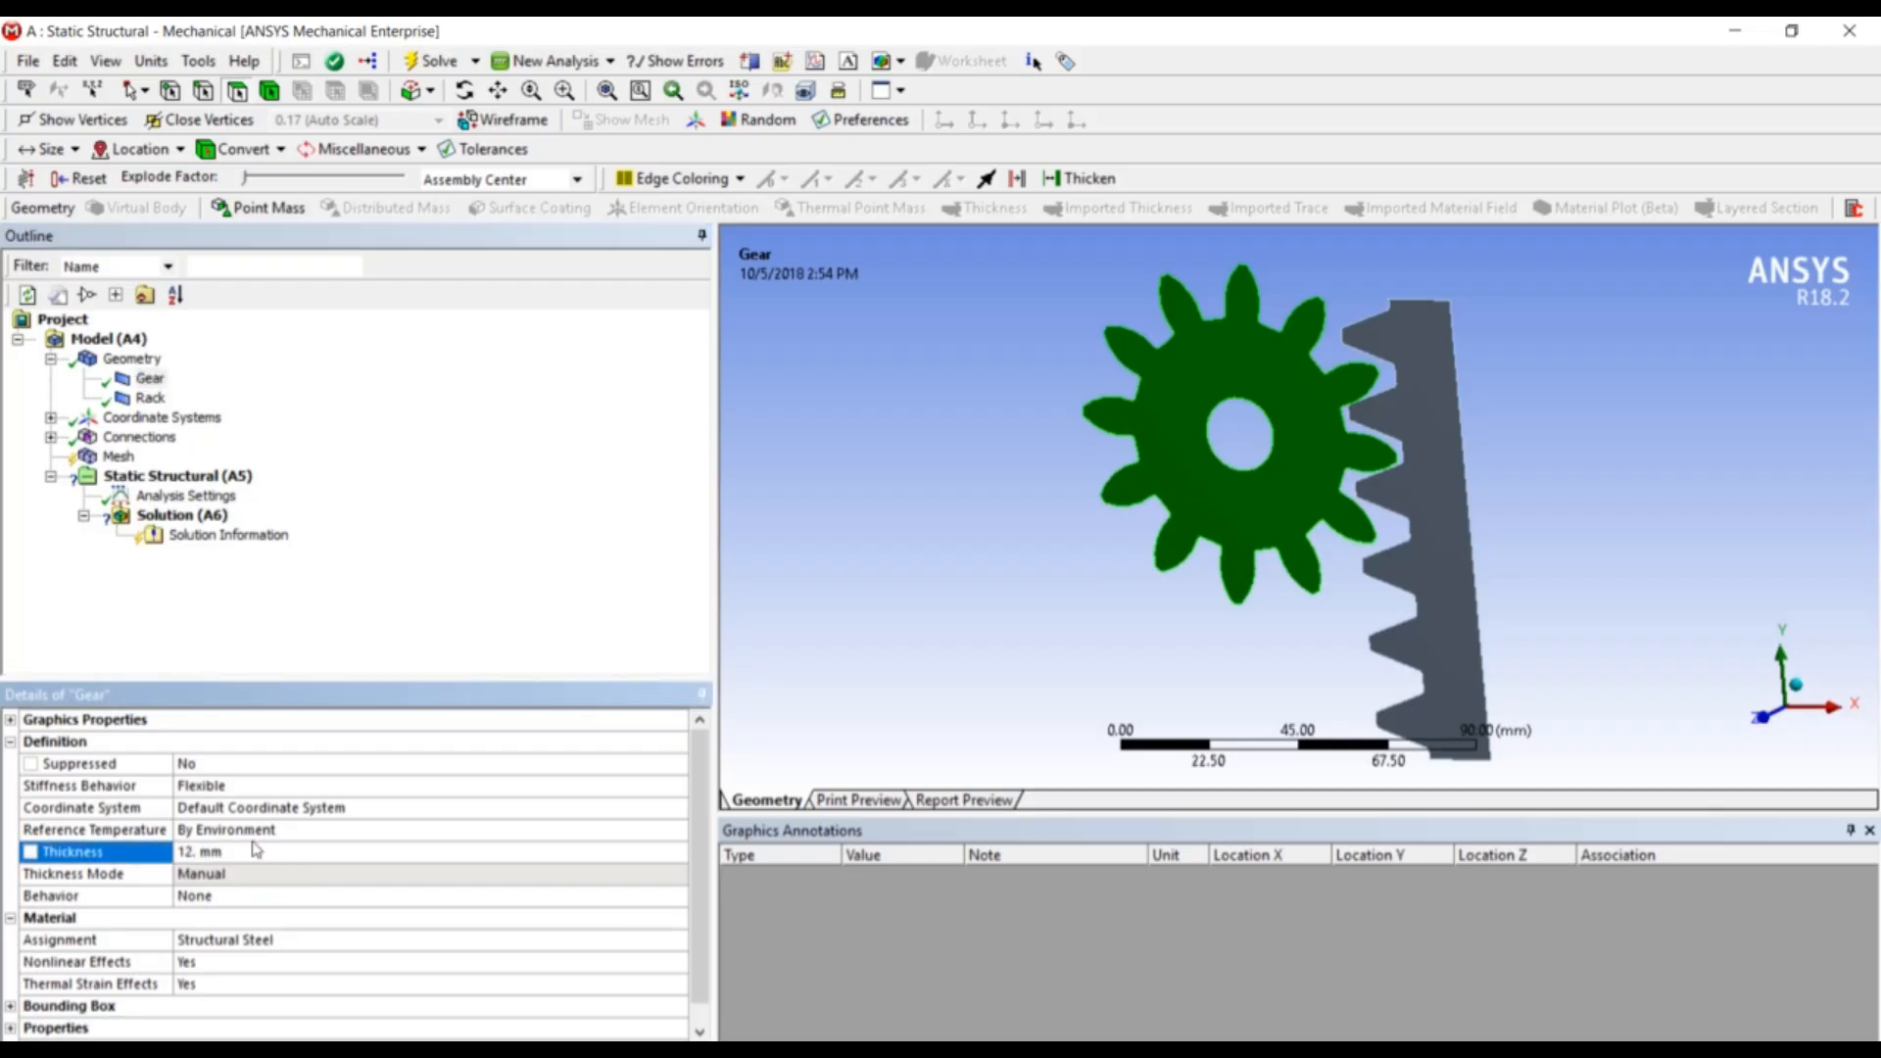
- Set the Rack body's thickness to 12 mm as well
{"action": "left_click", "coordinate": [150, 398]}
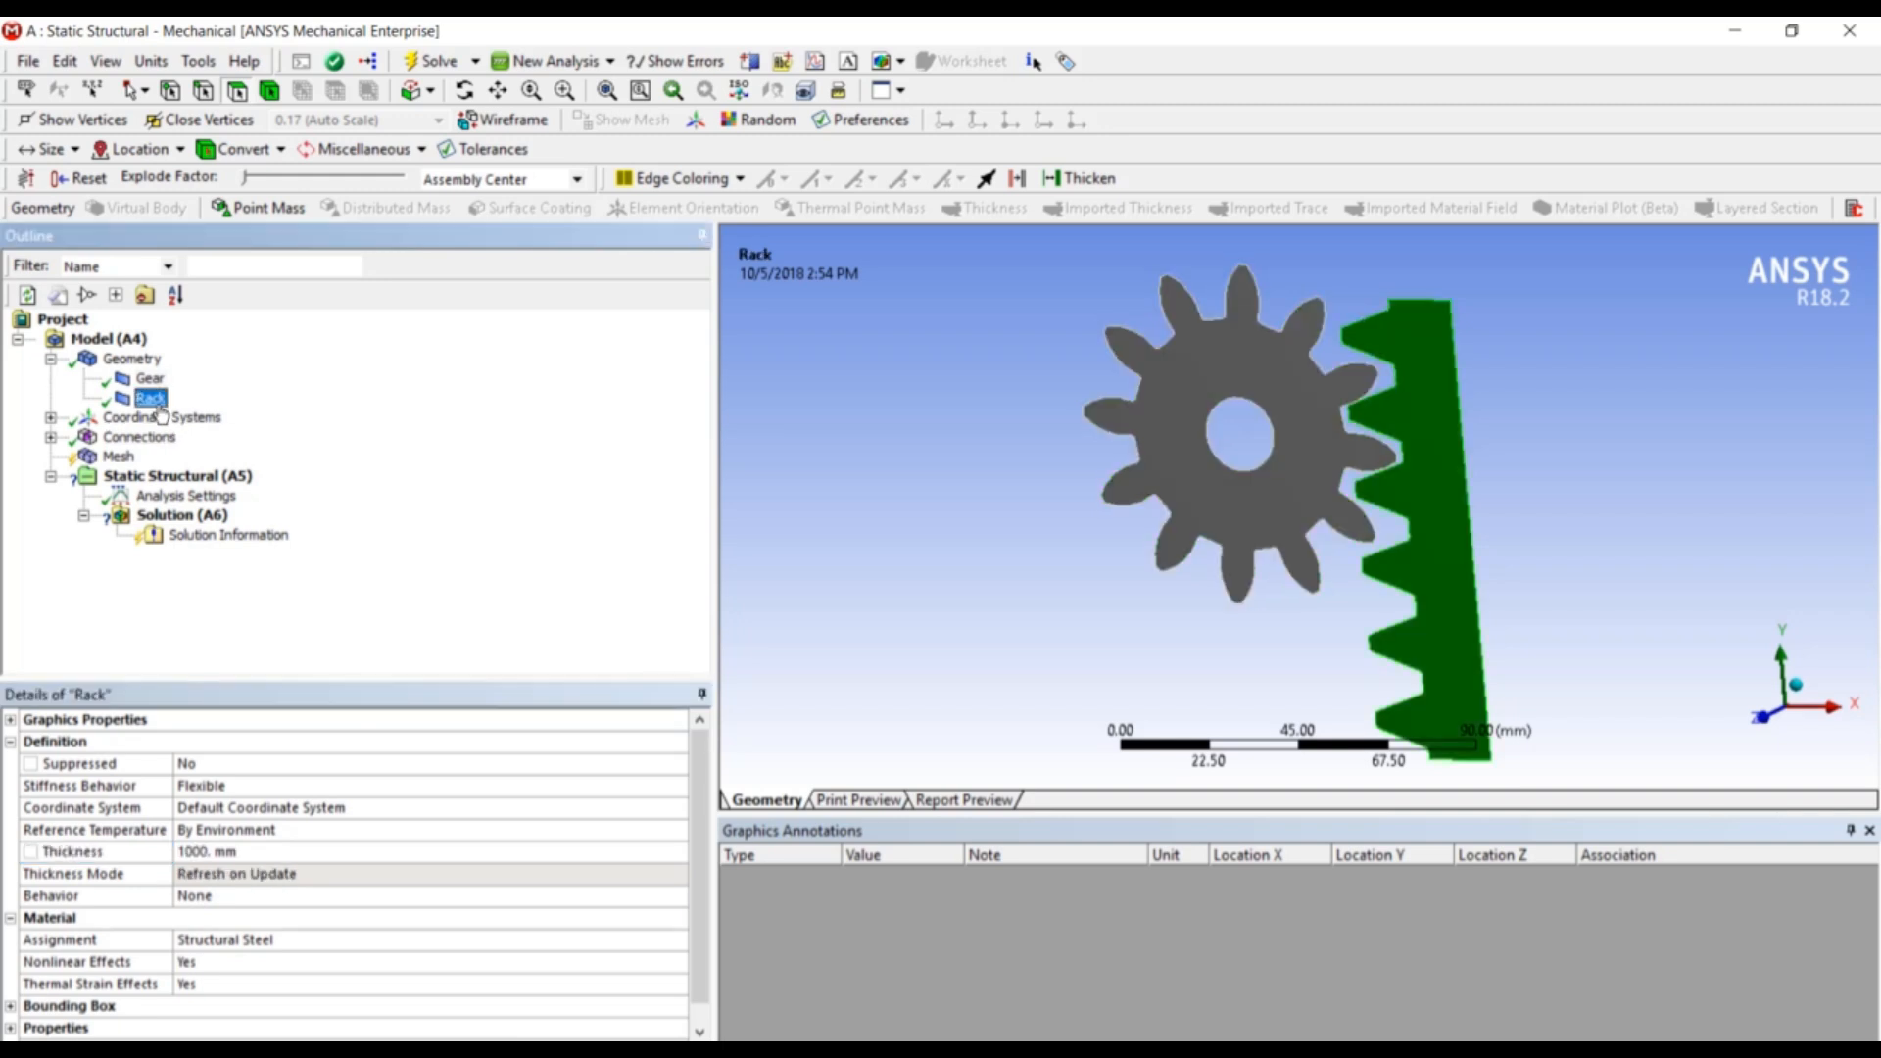
{"action": "left_click", "coordinate": [222, 852]}
{"action": "type", "text": "12"}
{"action": "key", "text": "Return"}
{"action": "left_click", "coordinate": [513, 573]}
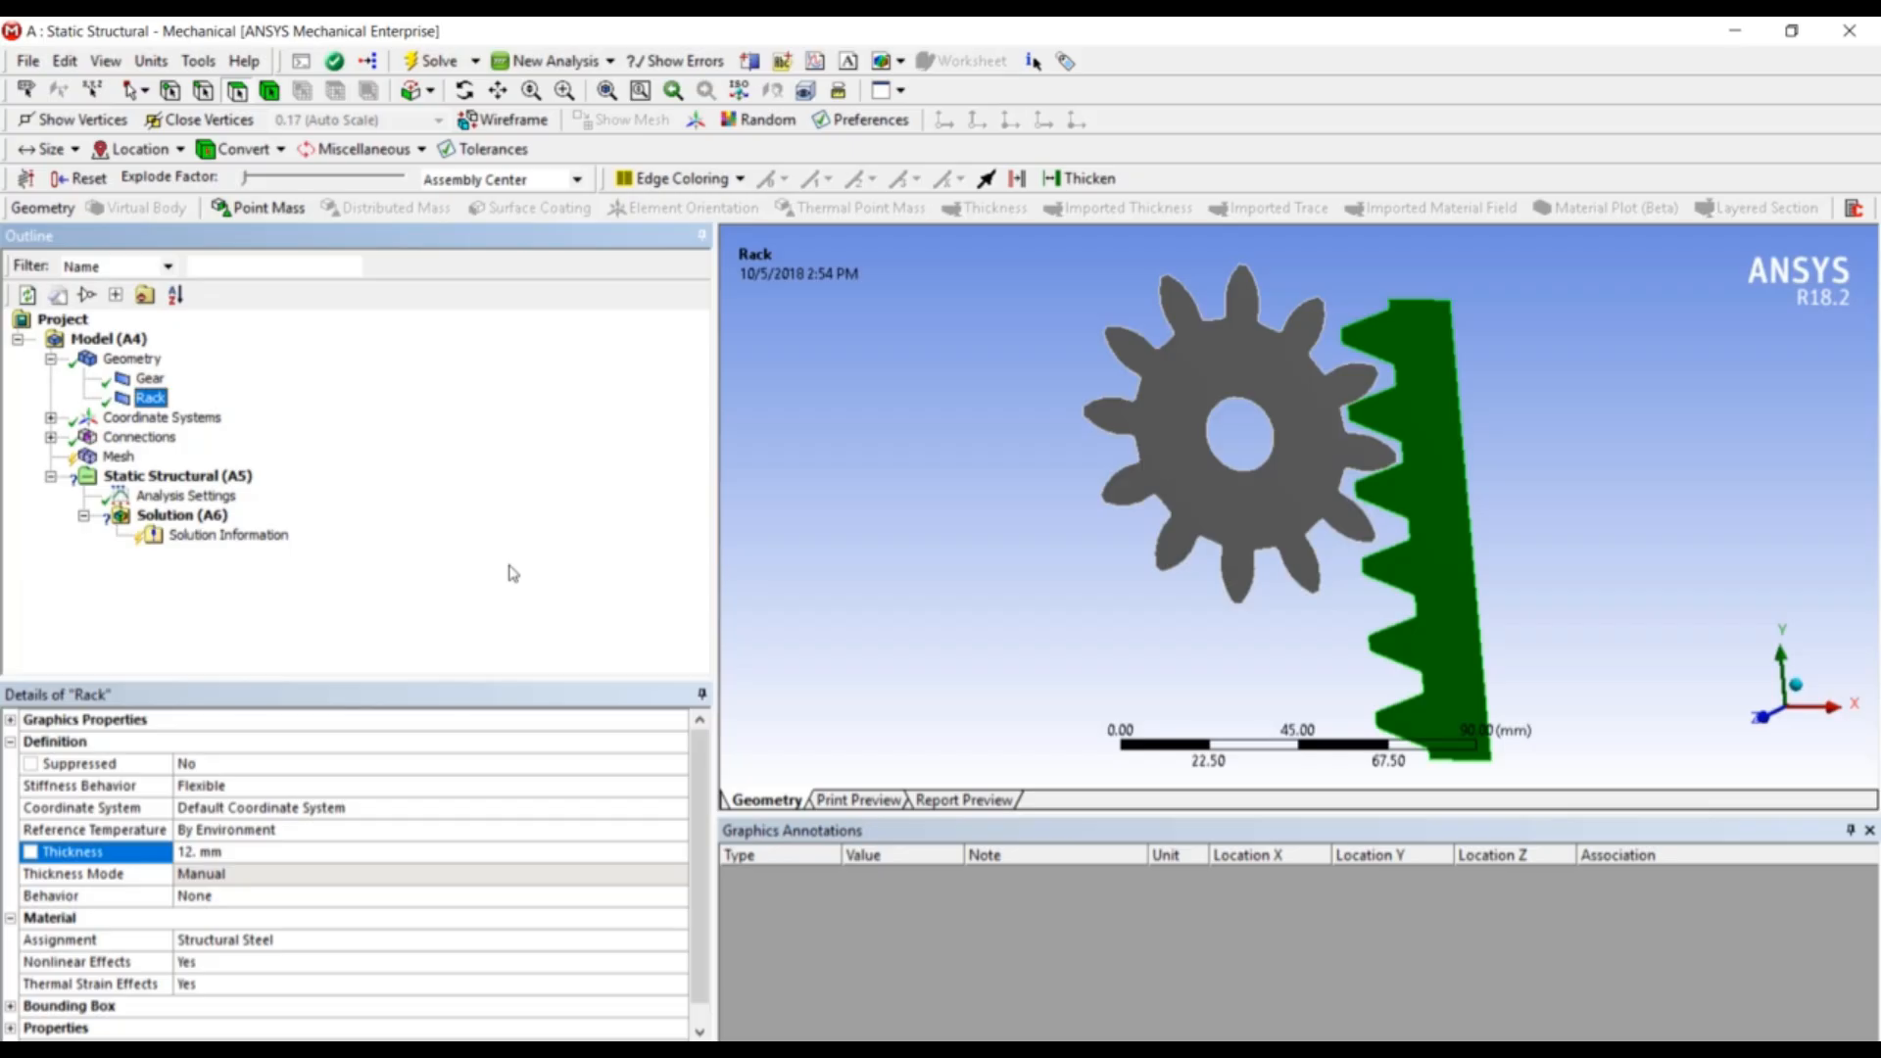
{"action": "left_click", "coordinate": [115, 340]}
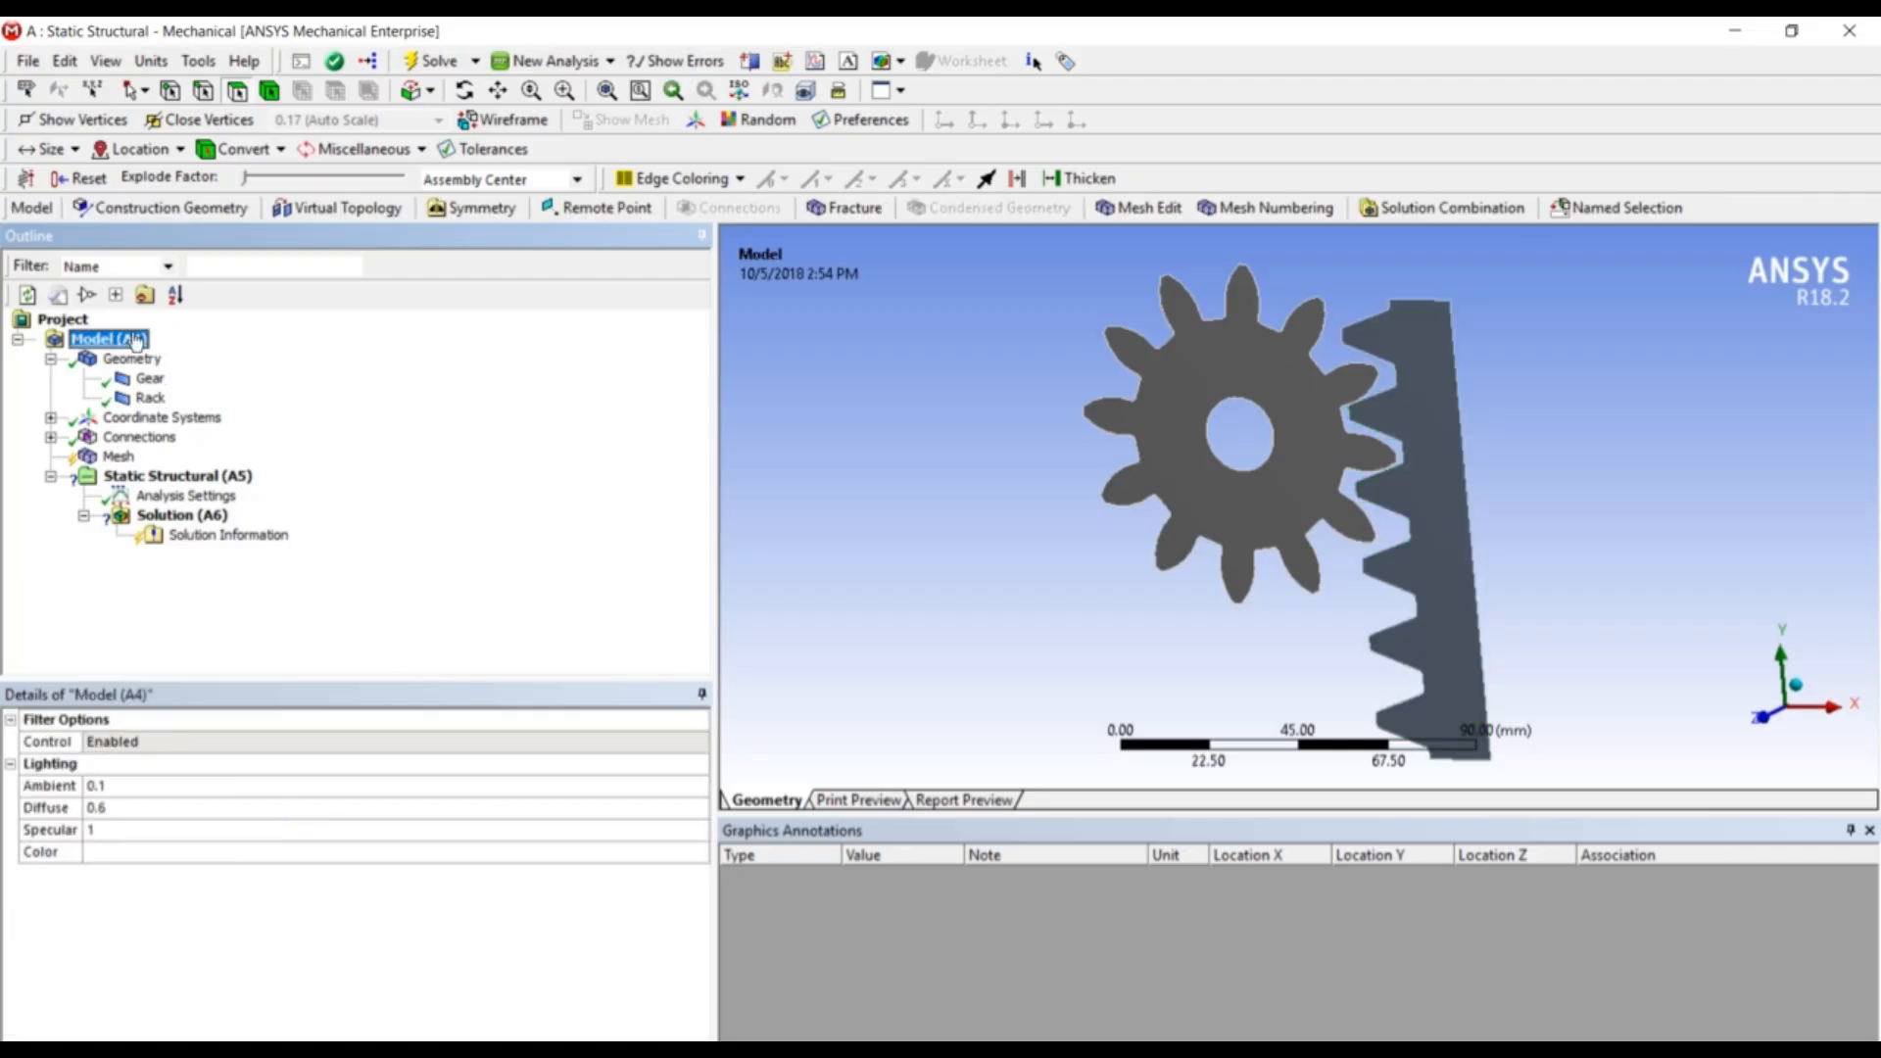
- Insert a Remote Point on the gear's centre-hole edge, located at X 48.94 mm, Y 83.5 mm
{"action": "left_click", "coordinate": [593, 208]}
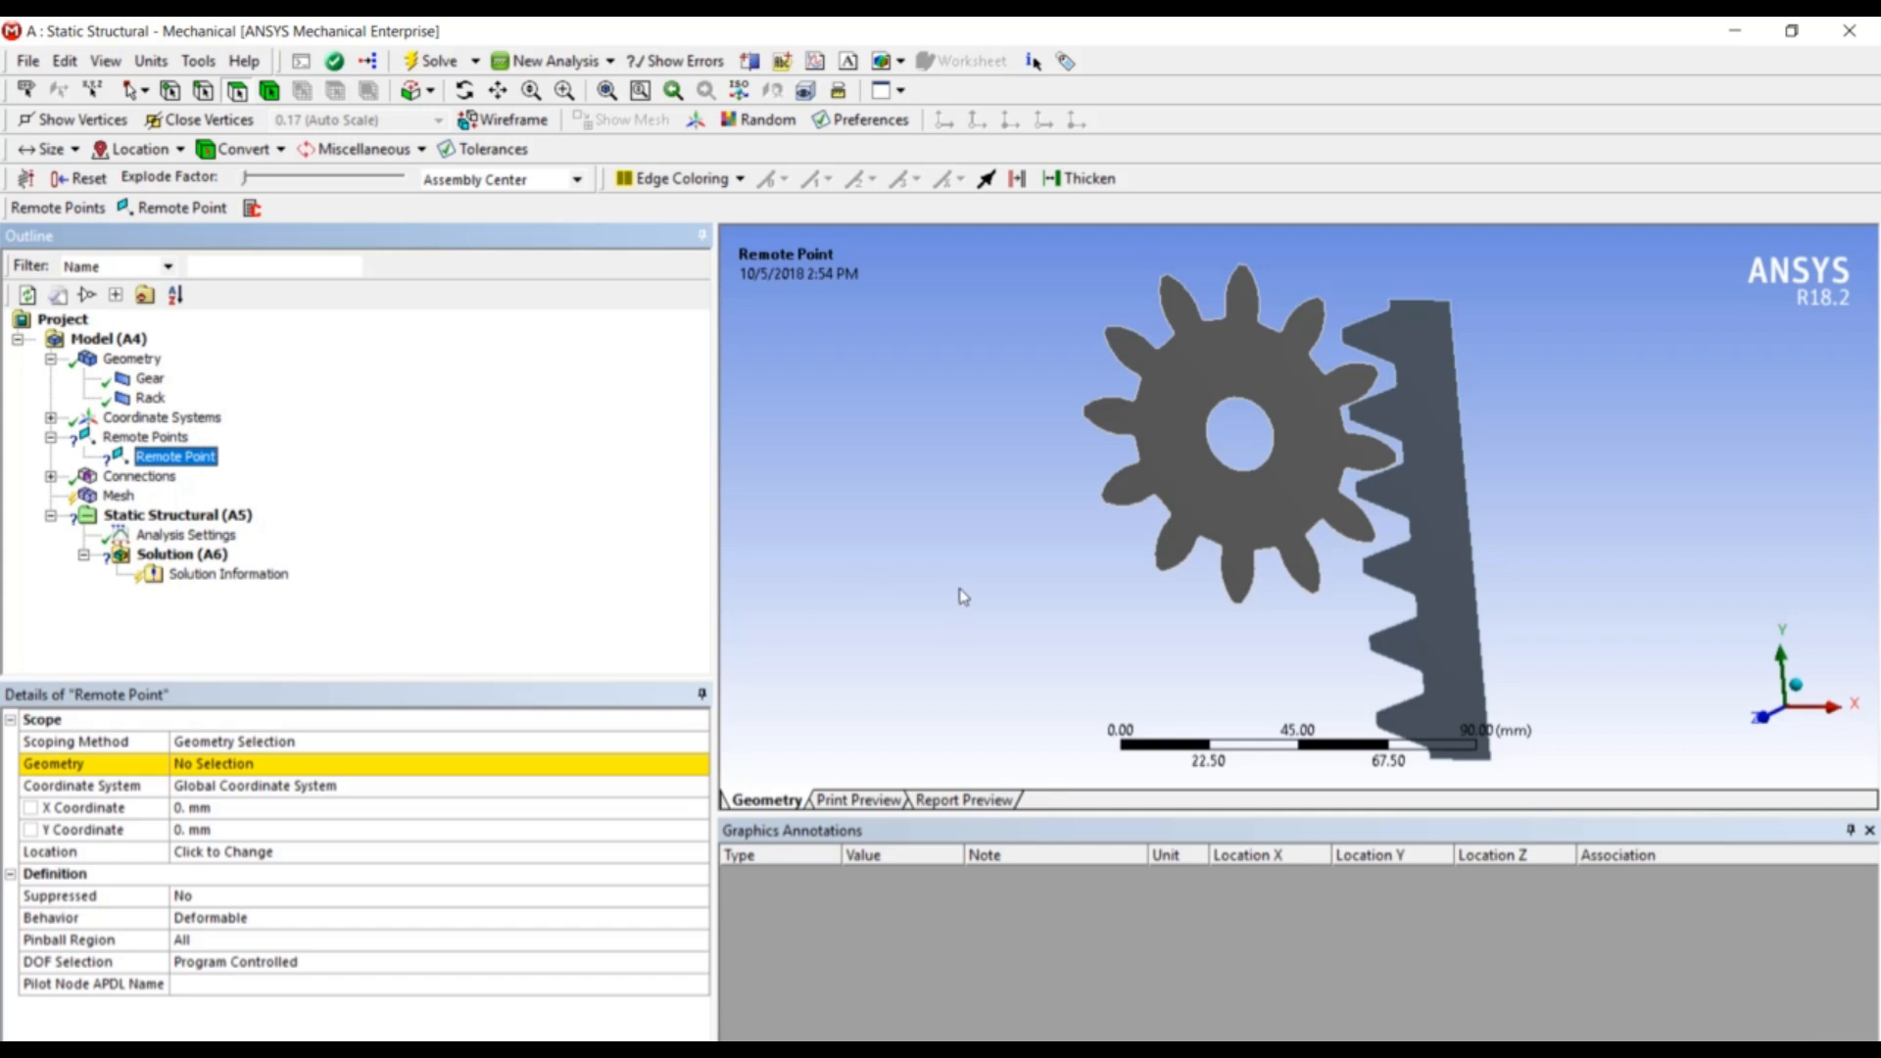
{"action": "left_click", "coordinate": [205, 92]}
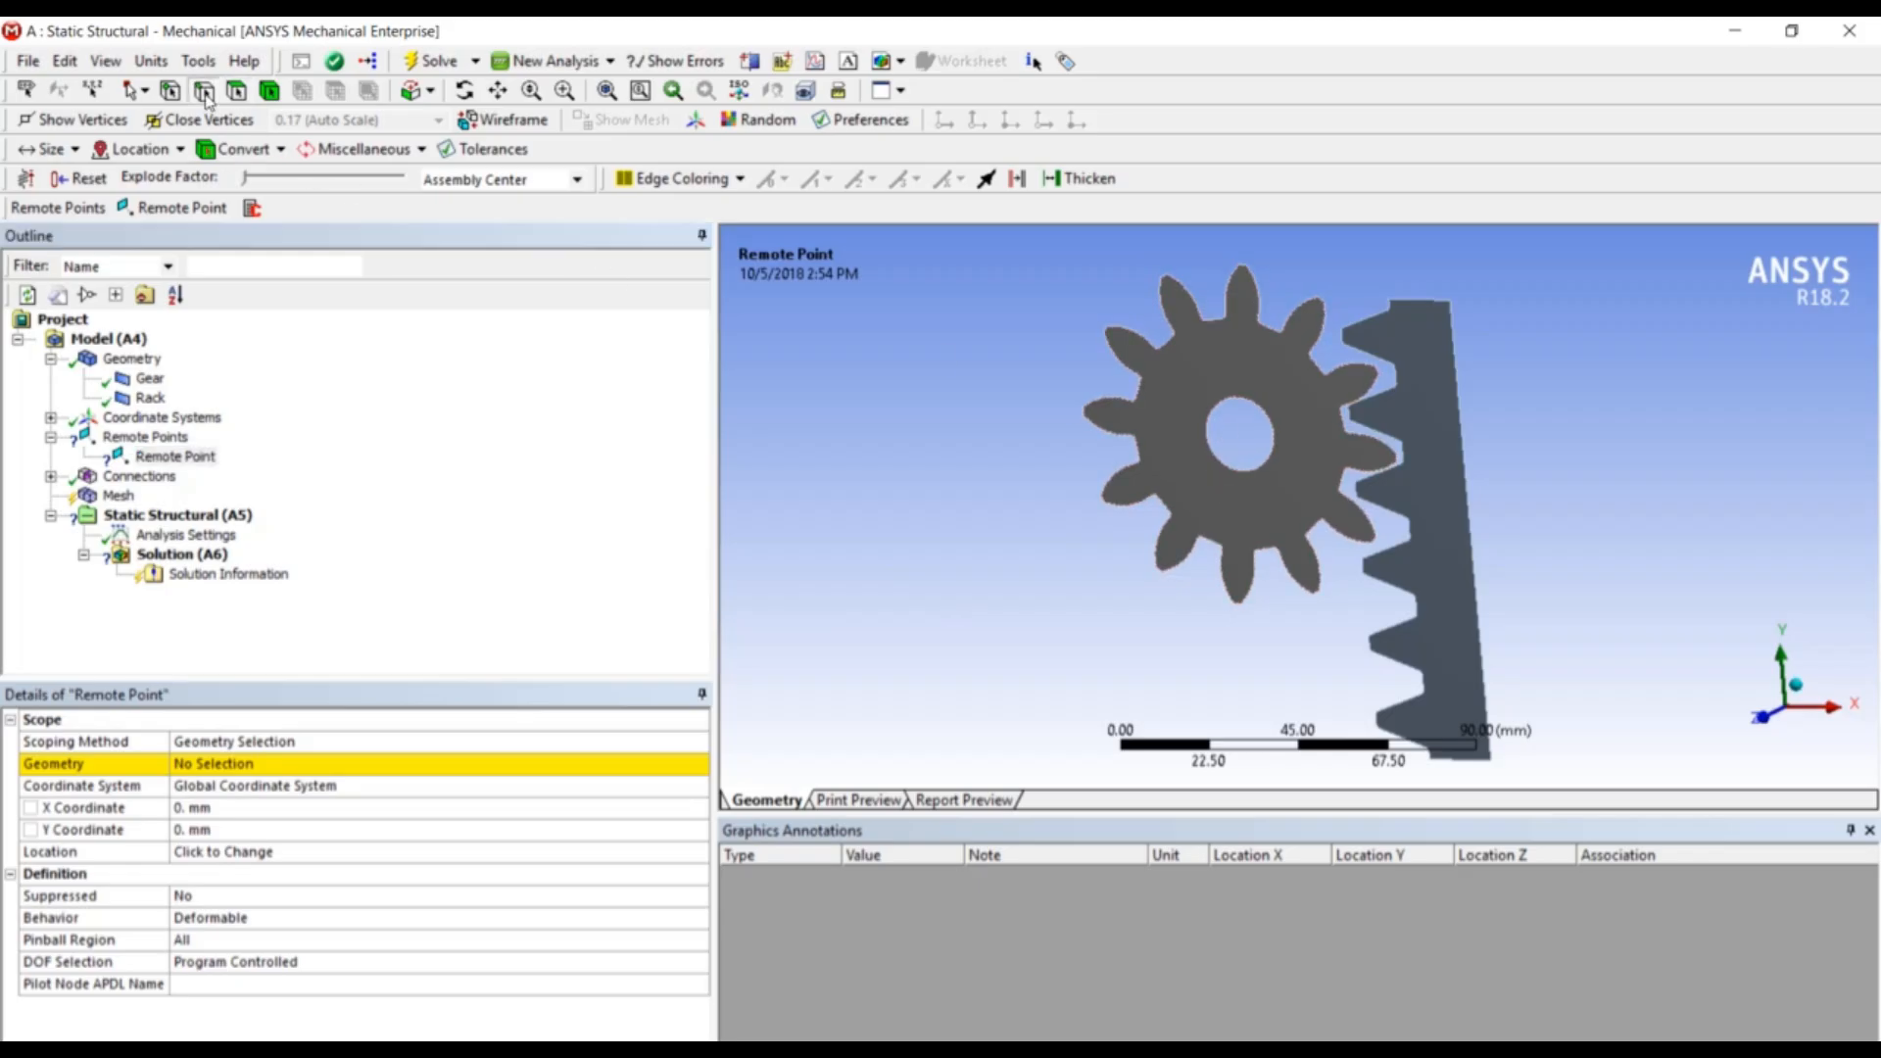
{"action": "left_click", "coordinate": [1221, 417]}
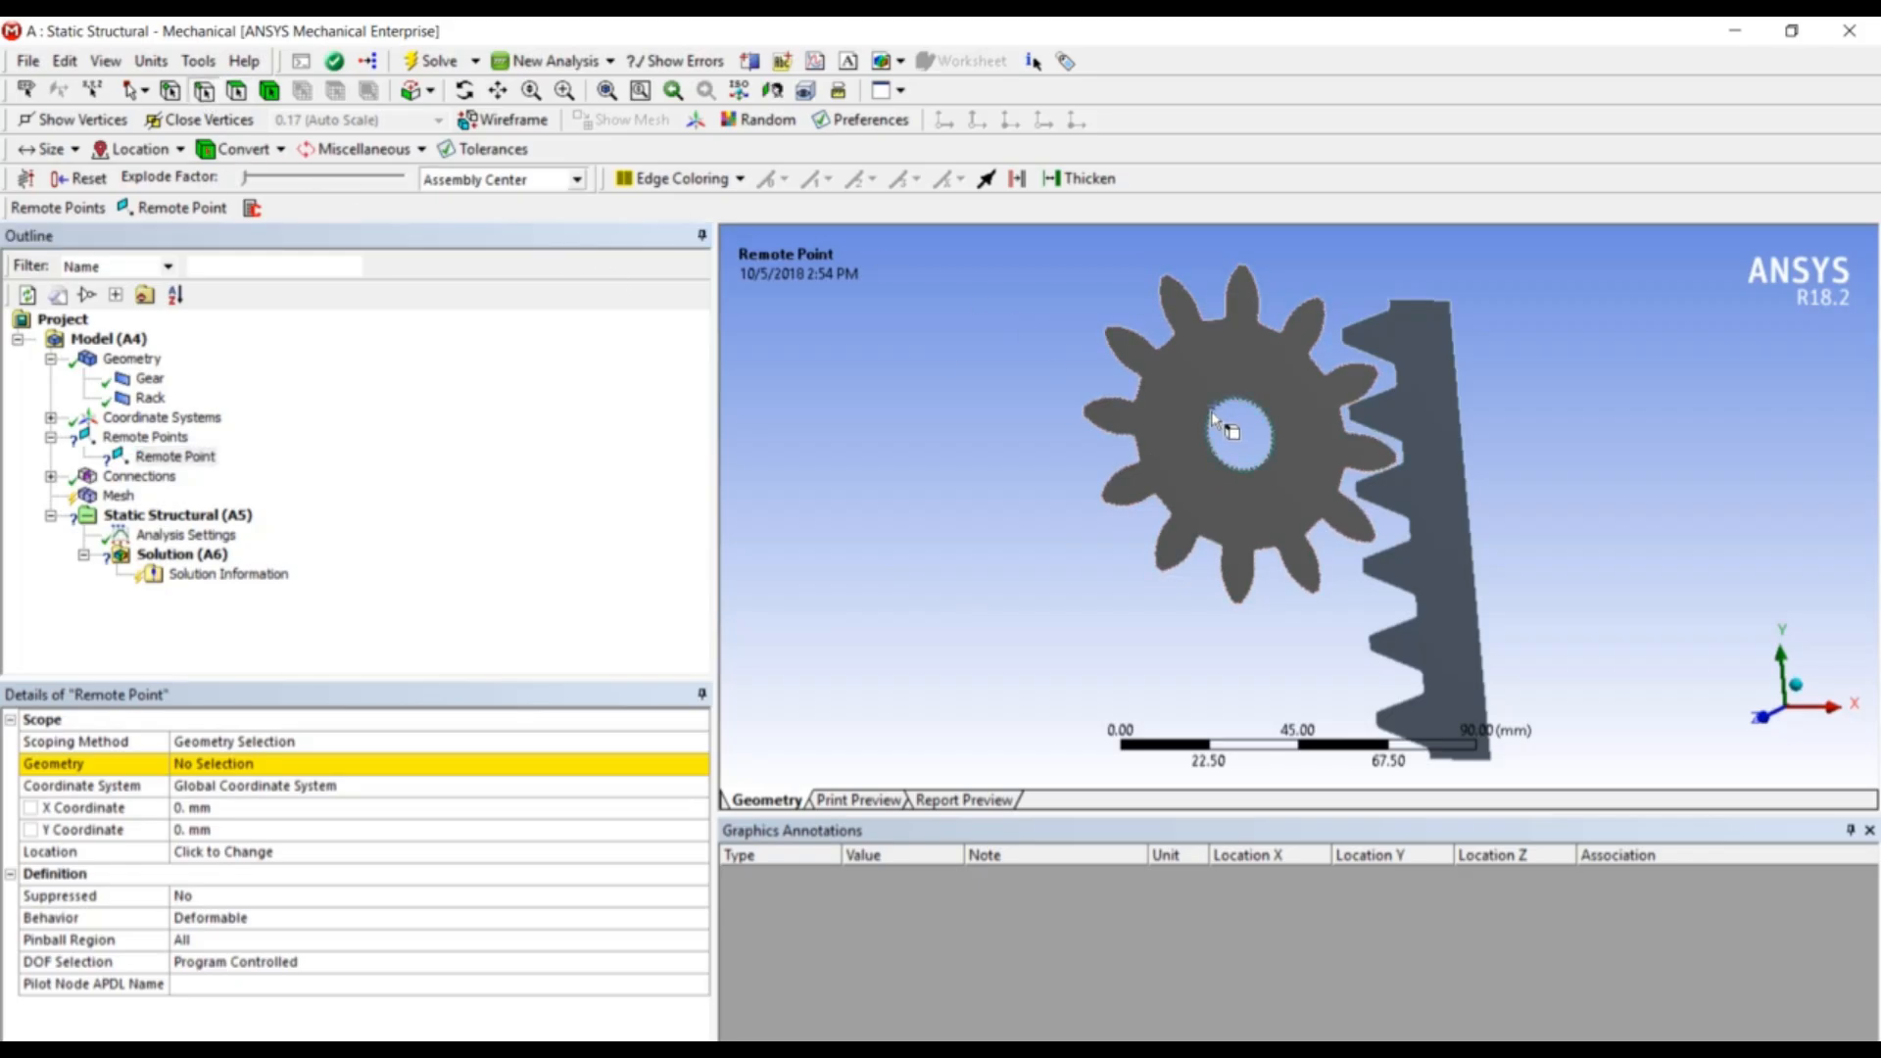
{"action": "left_click", "coordinate": [219, 770]}
{"action": "left_click", "coordinate": [218, 771]}
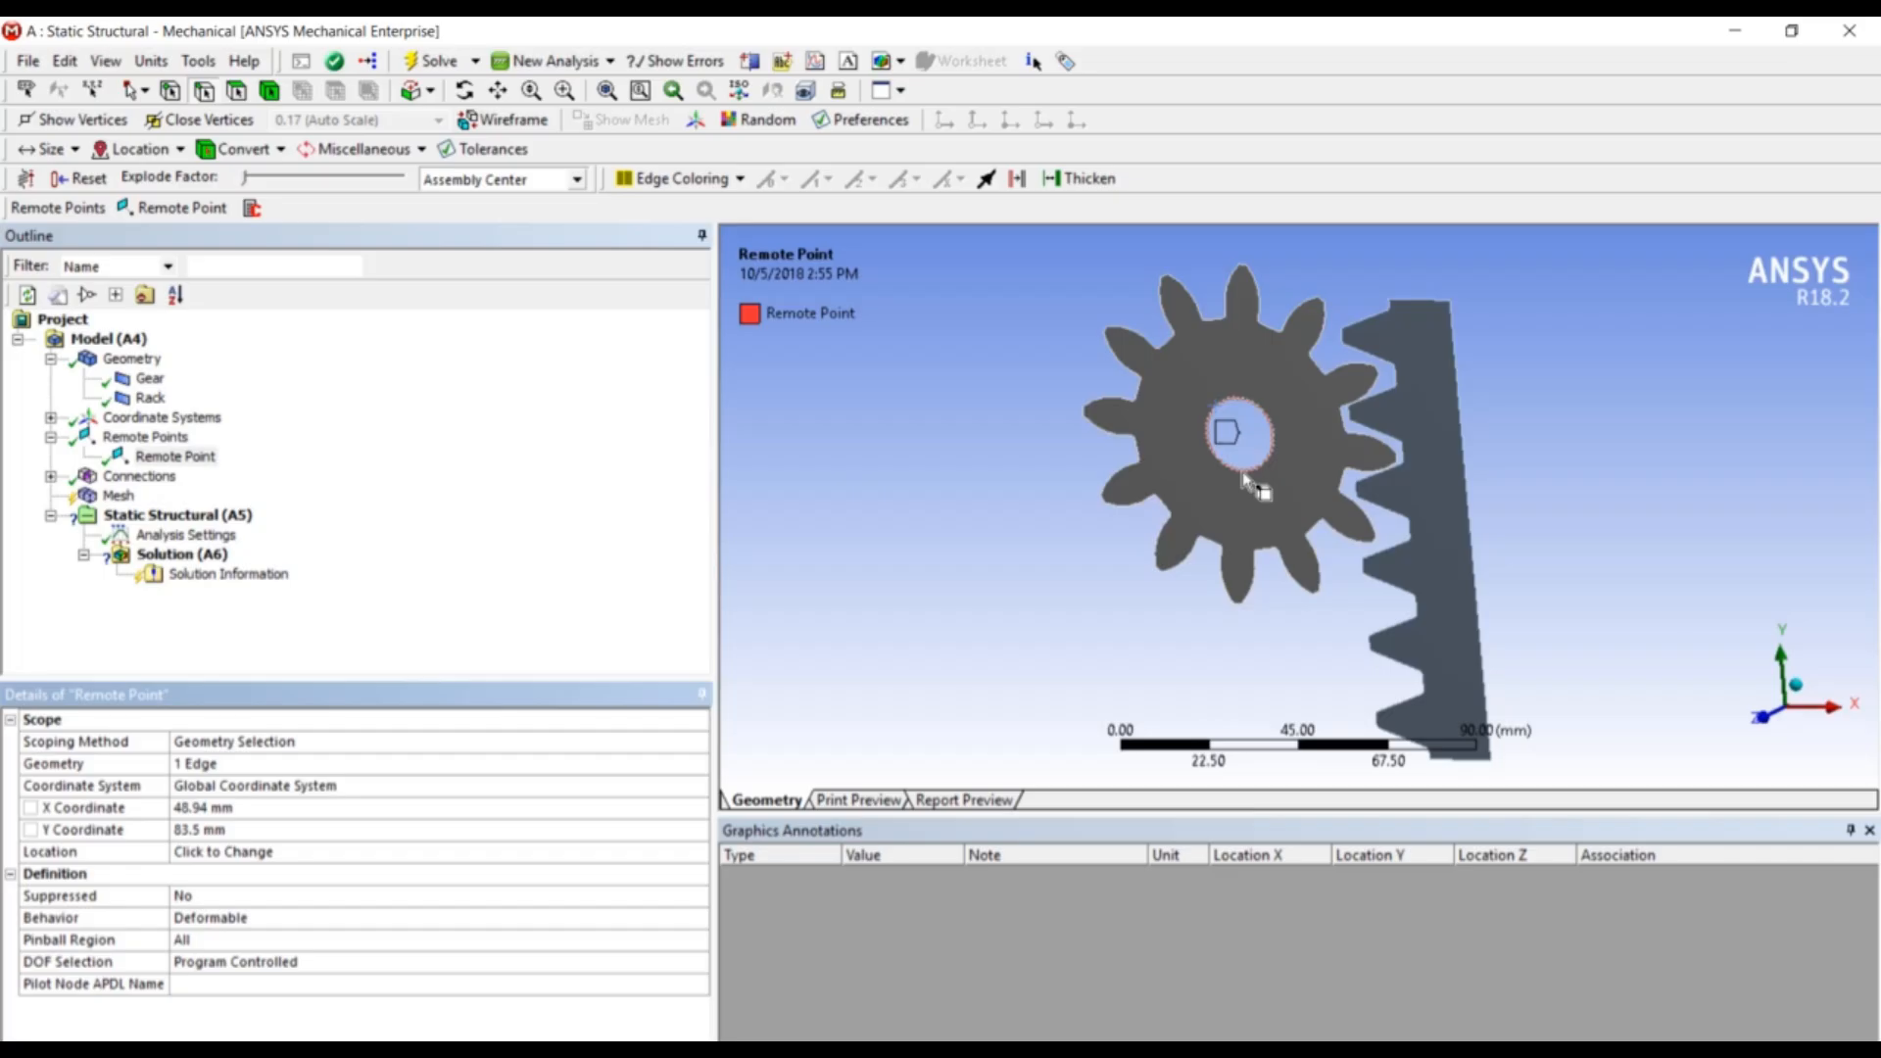
- Change the gear-to-rack Contact Region type from Bonded to No Separation
{"action": "left_click", "coordinate": [50, 477]}
{"action": "left_click", "coordinate": [160, 495]}
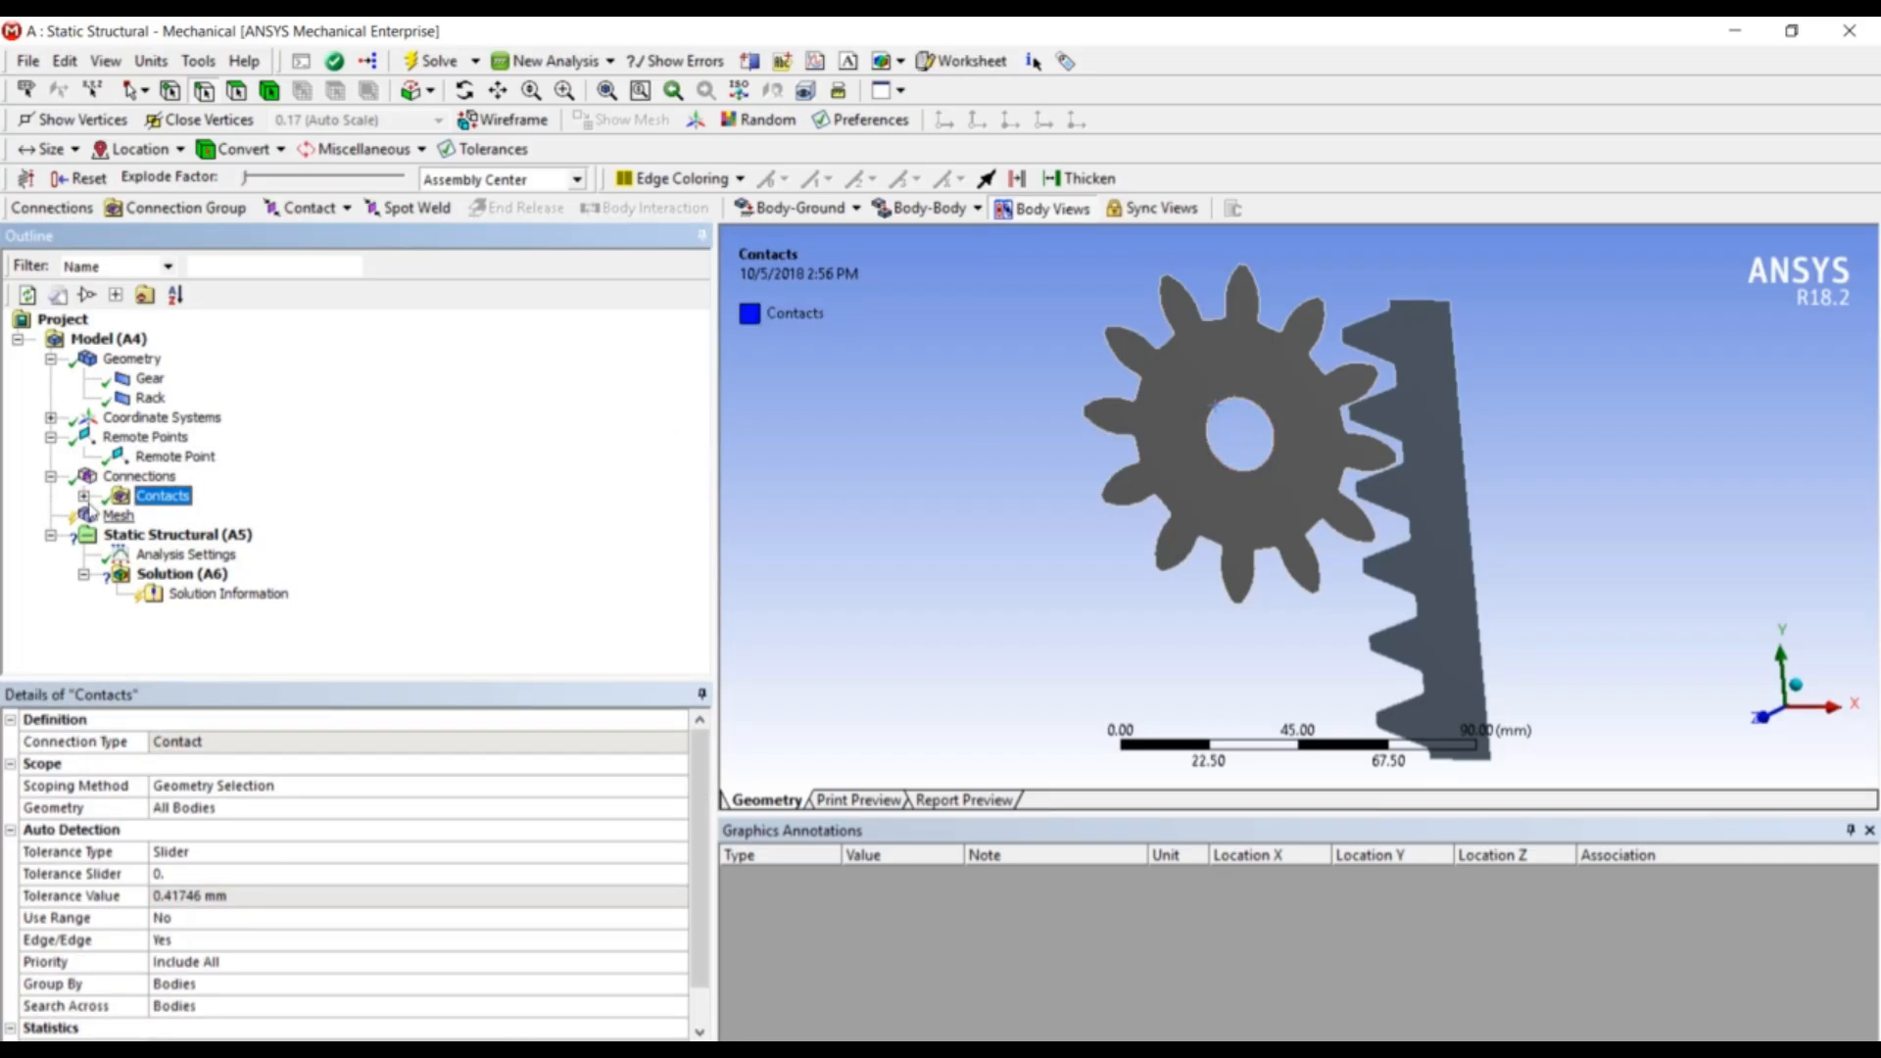
{"action": "left_click", "coordinate": [83, 496]}
{"action": "left_click", "coordinate": [214, 516]}
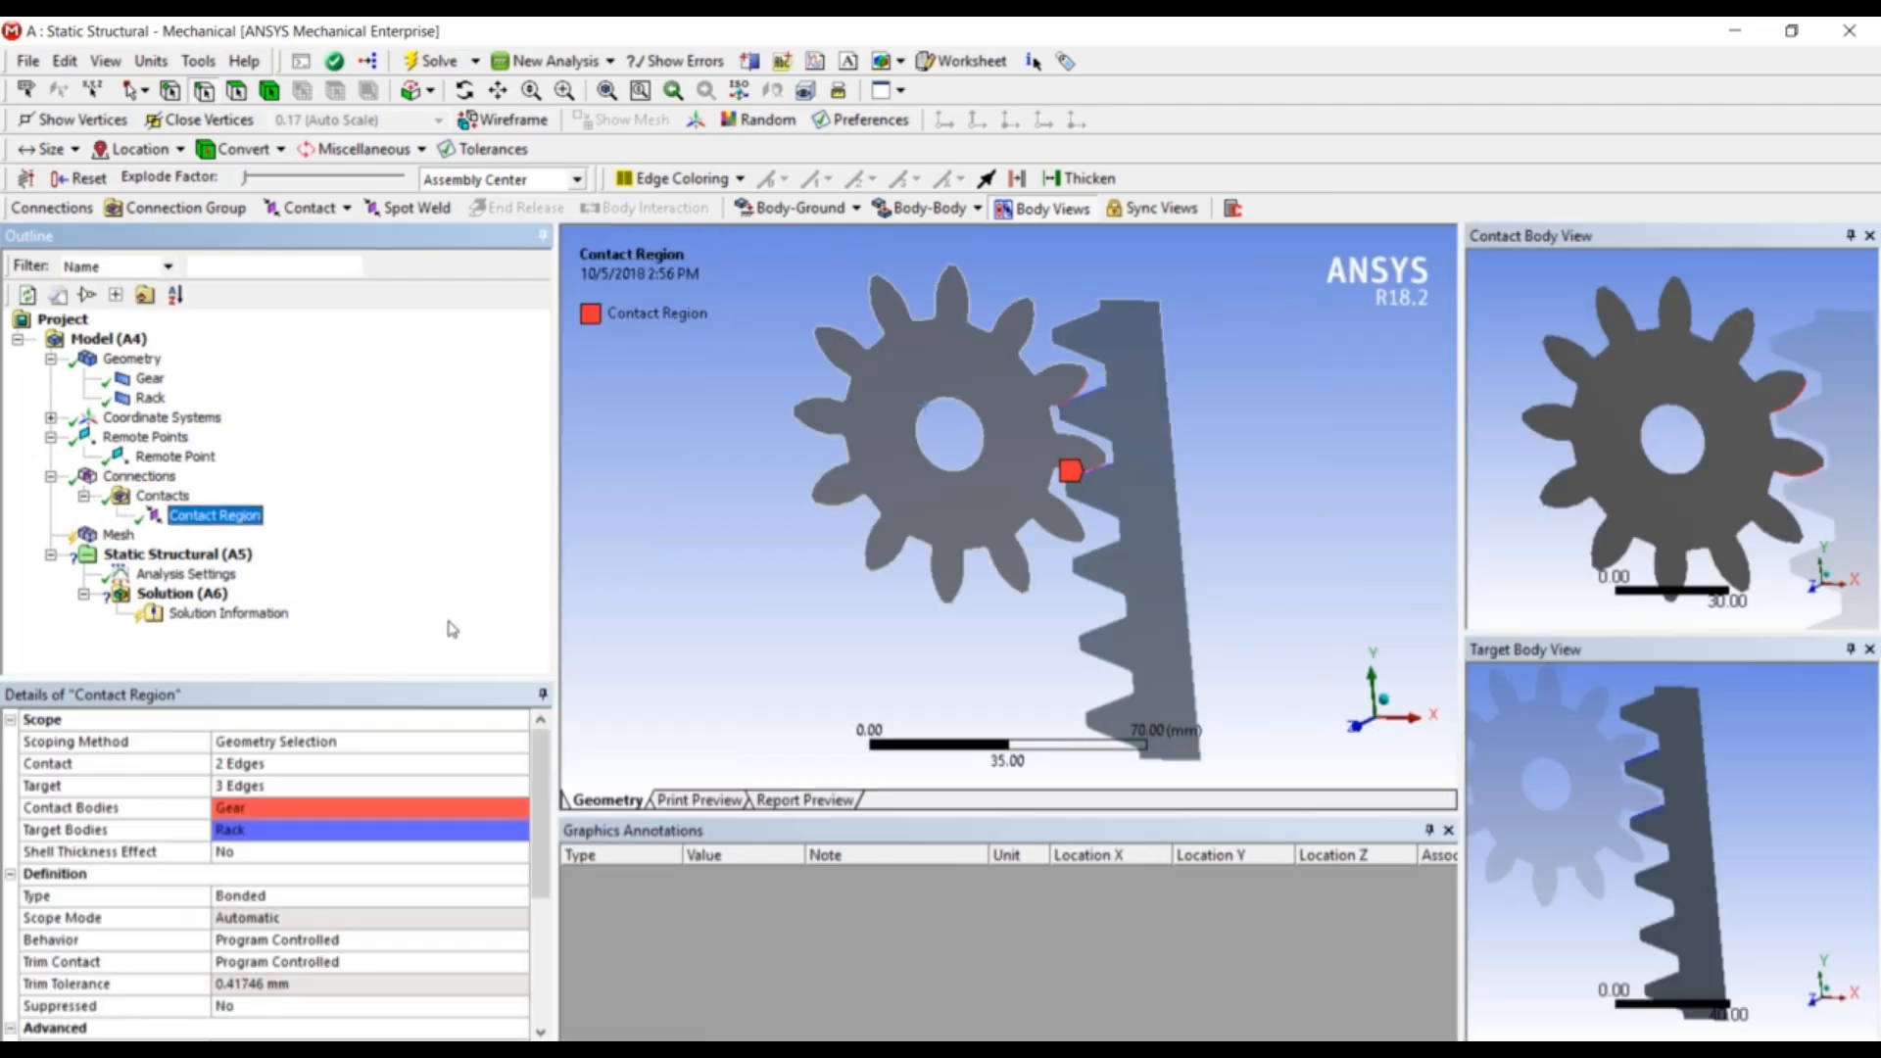
{"action": "scroll", "coordinate": [423, 921], "scroll_direction": "down", "scroll_amount": 4}
{"action": "scroll", "coordinate": [427, 921], "scroll_direction": "up", "scroll_amount": 2}
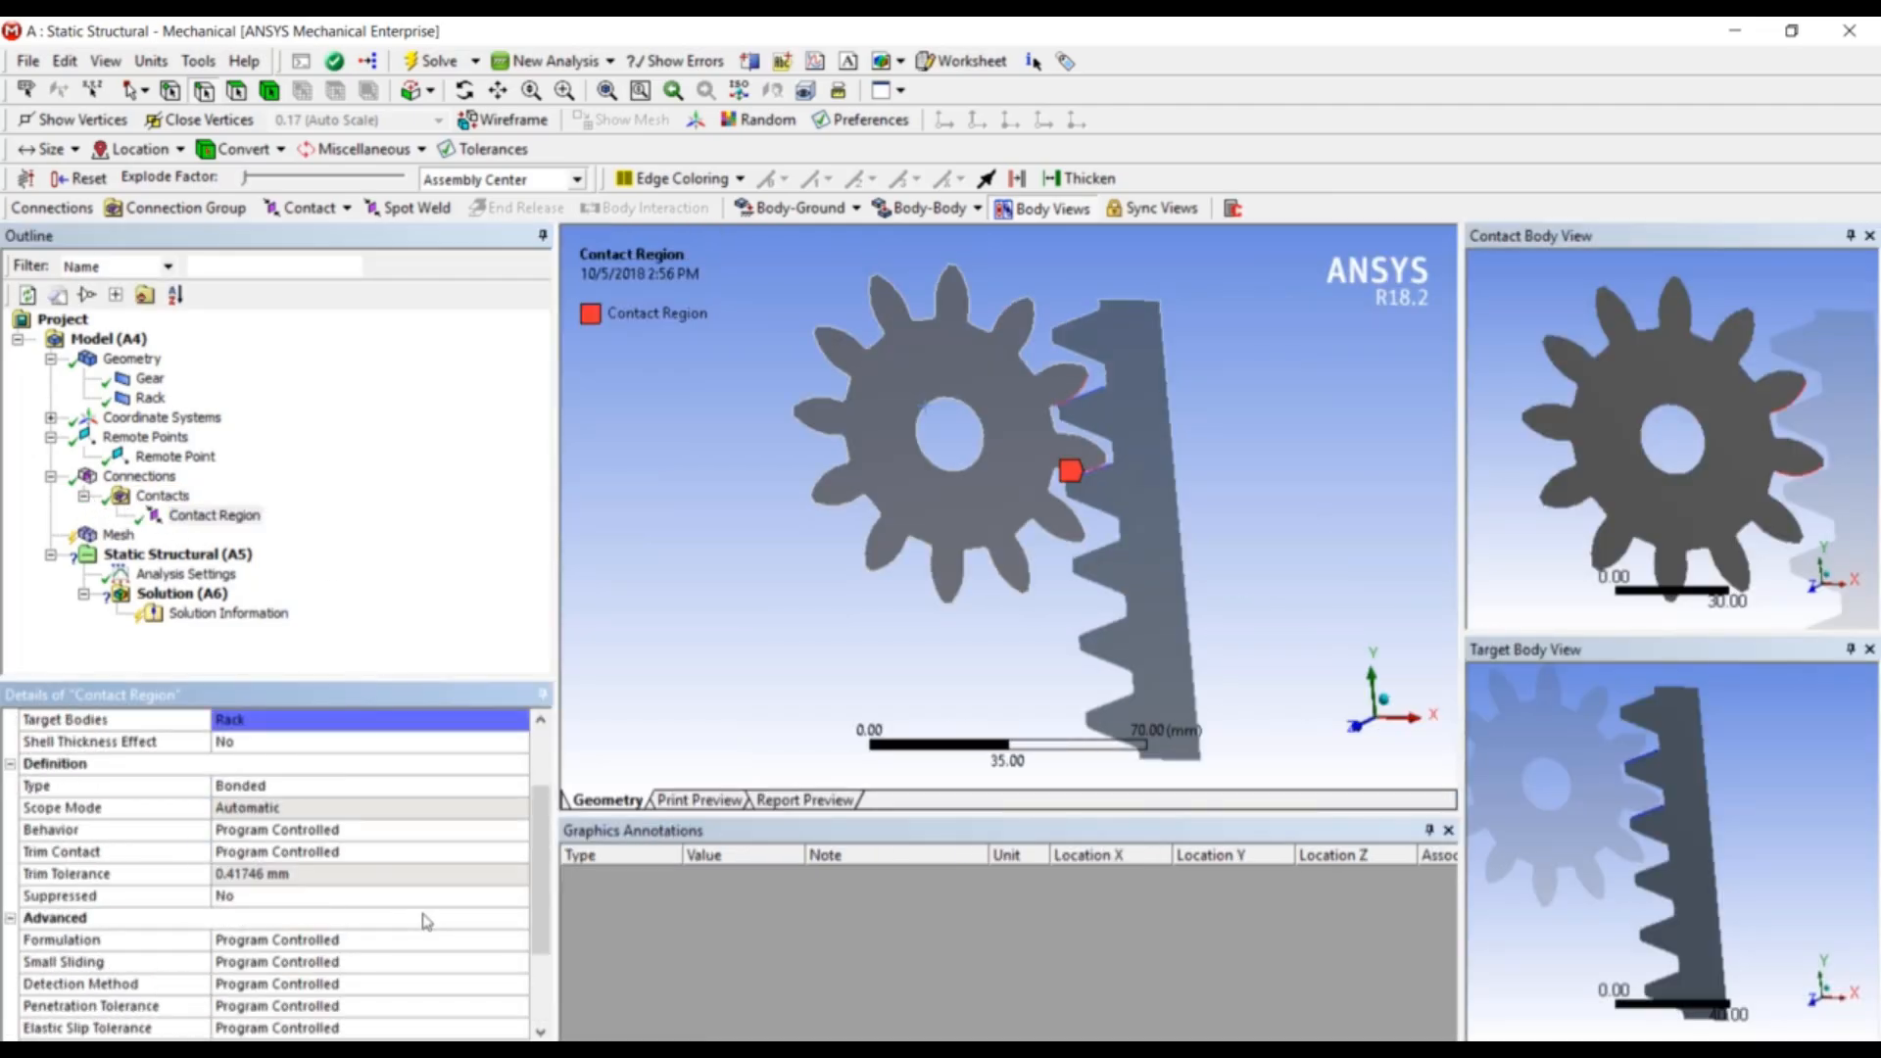
{"action": "left_click", "coordinate": [508, 788]}
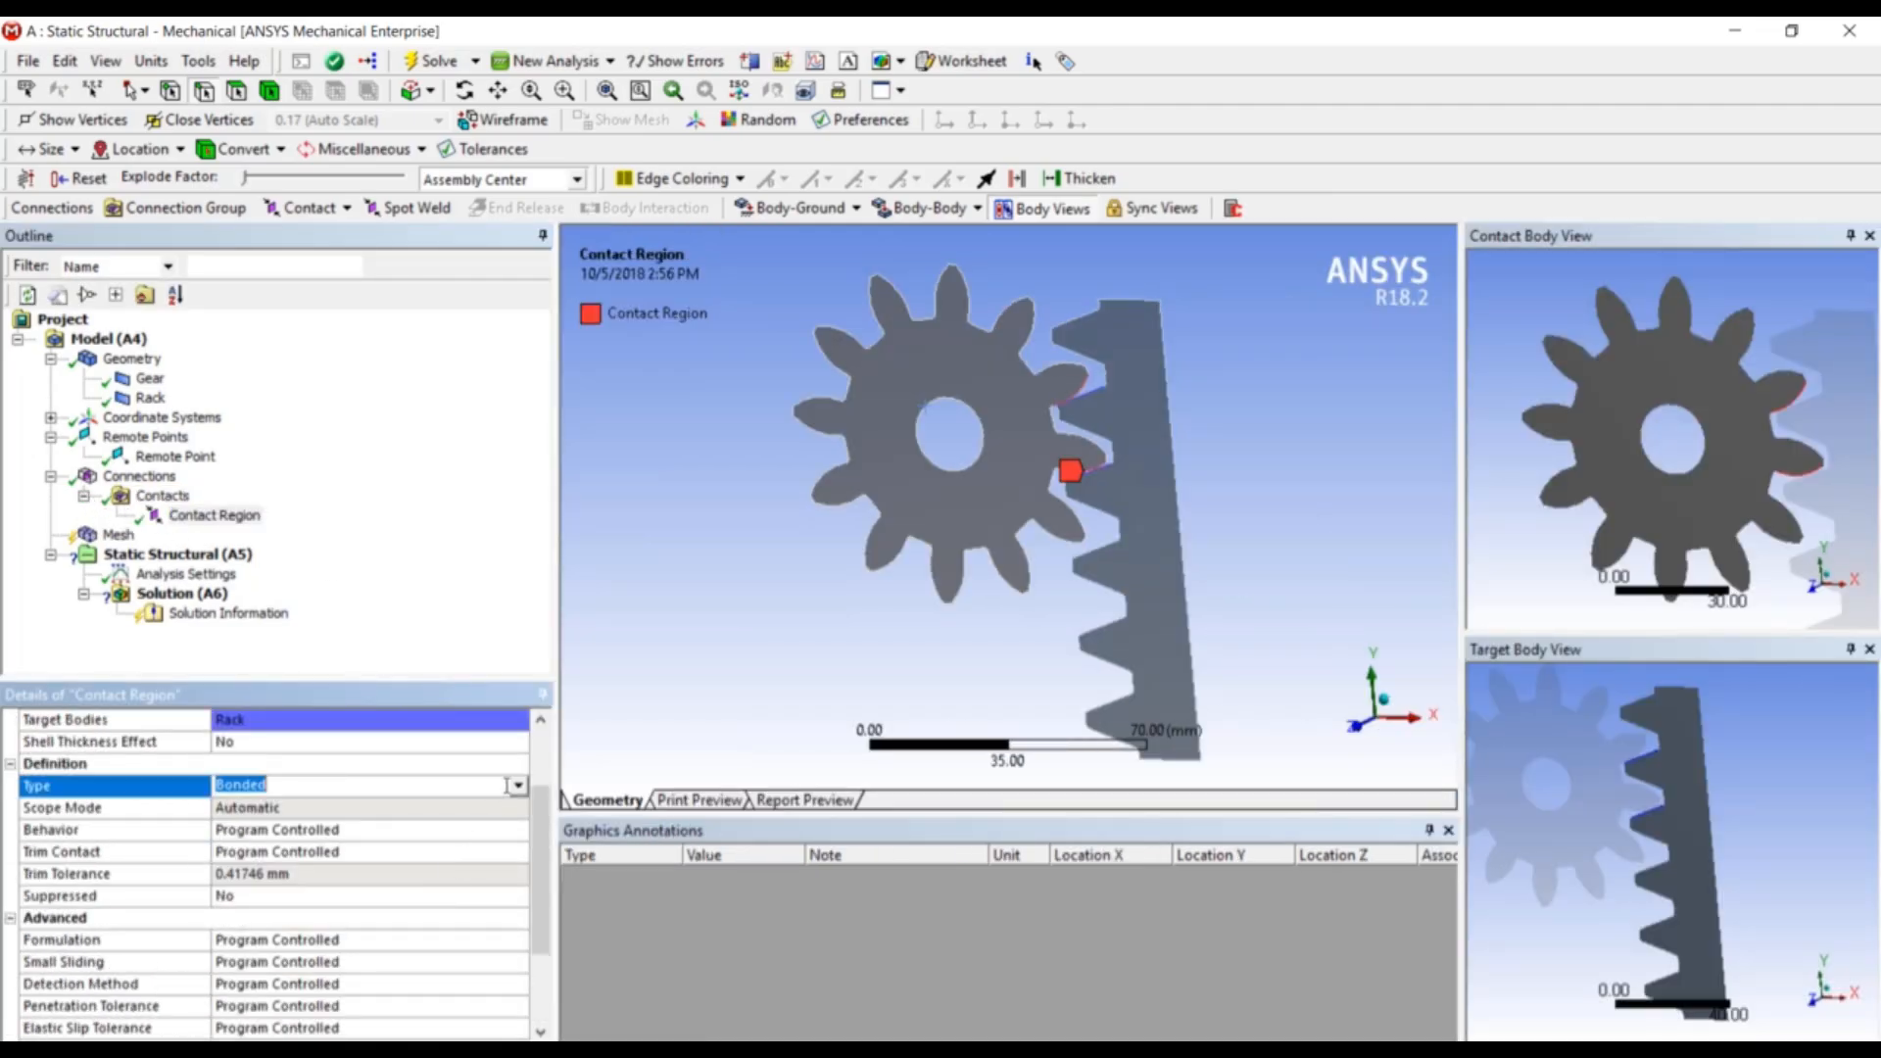
{"action": "left_click", "coordinate": [518, 787]}
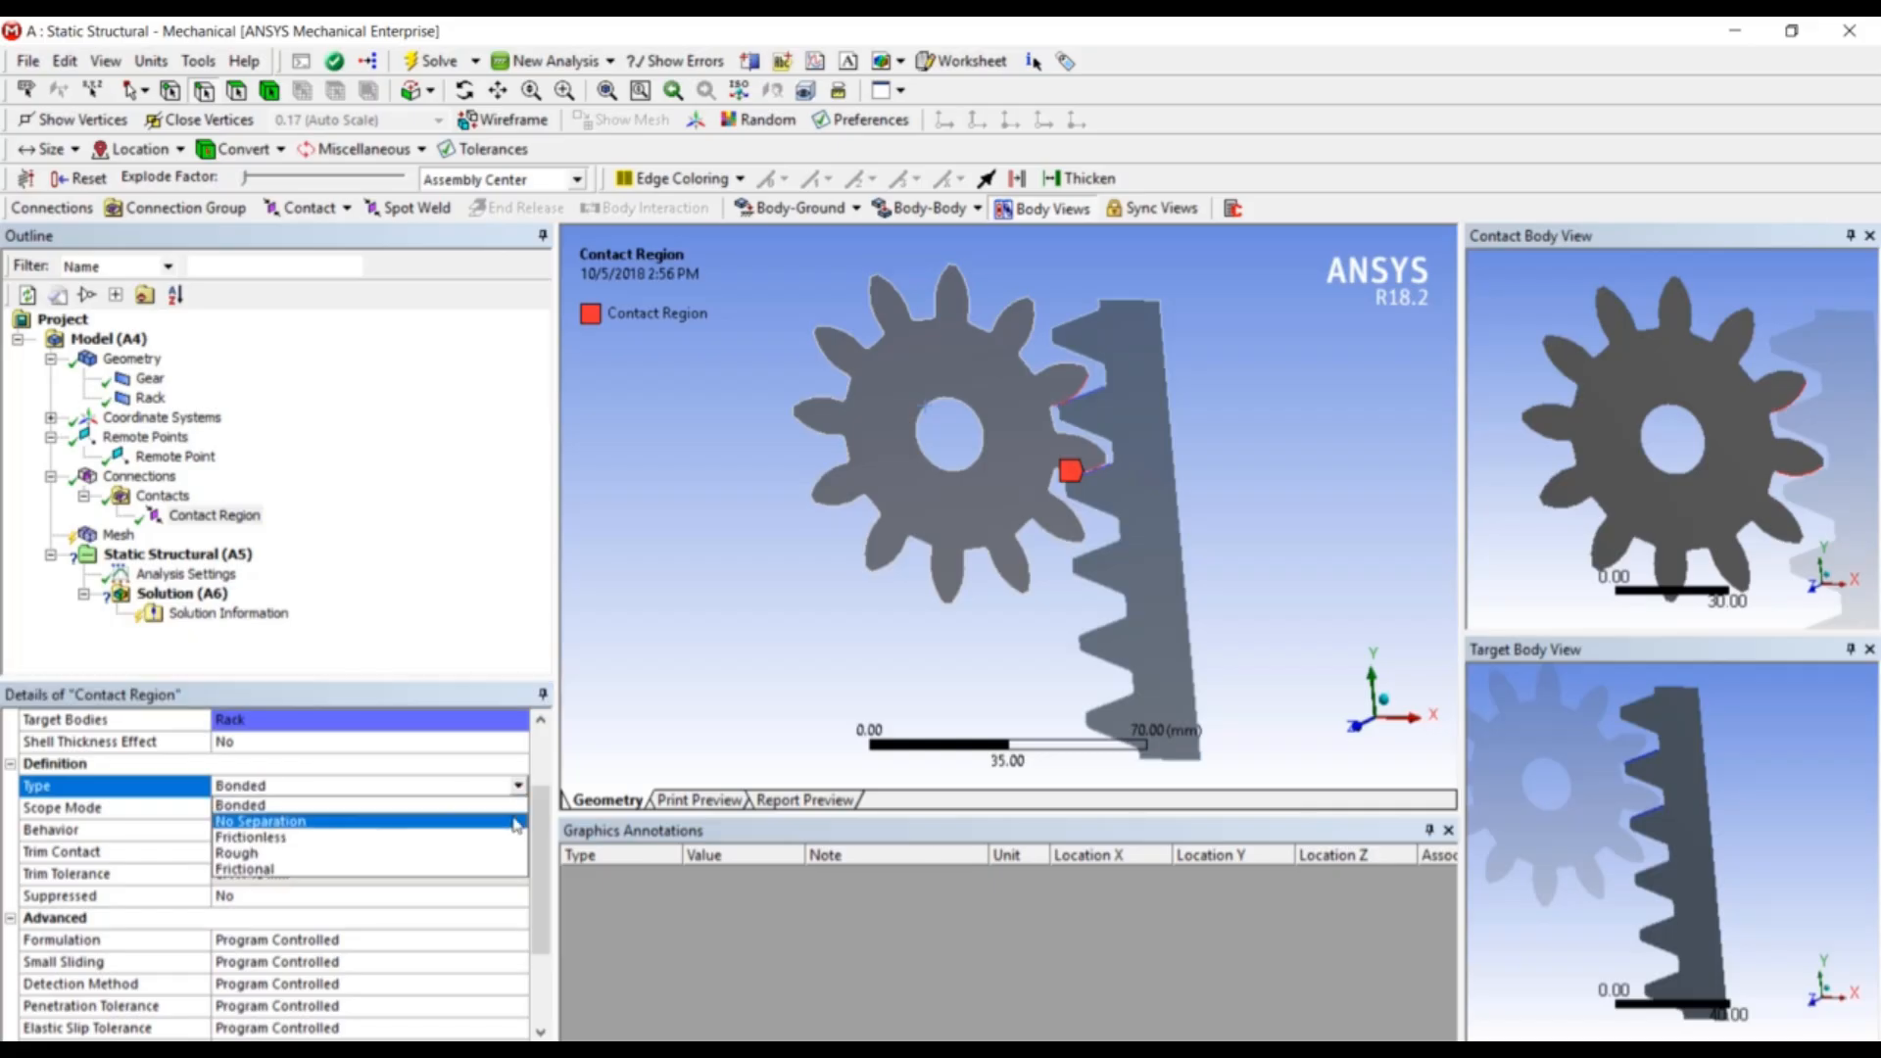
{"action": "left_click", "coordinate": [517, 824]}
{"action": "left_click", "coordinate": [512, 576]}
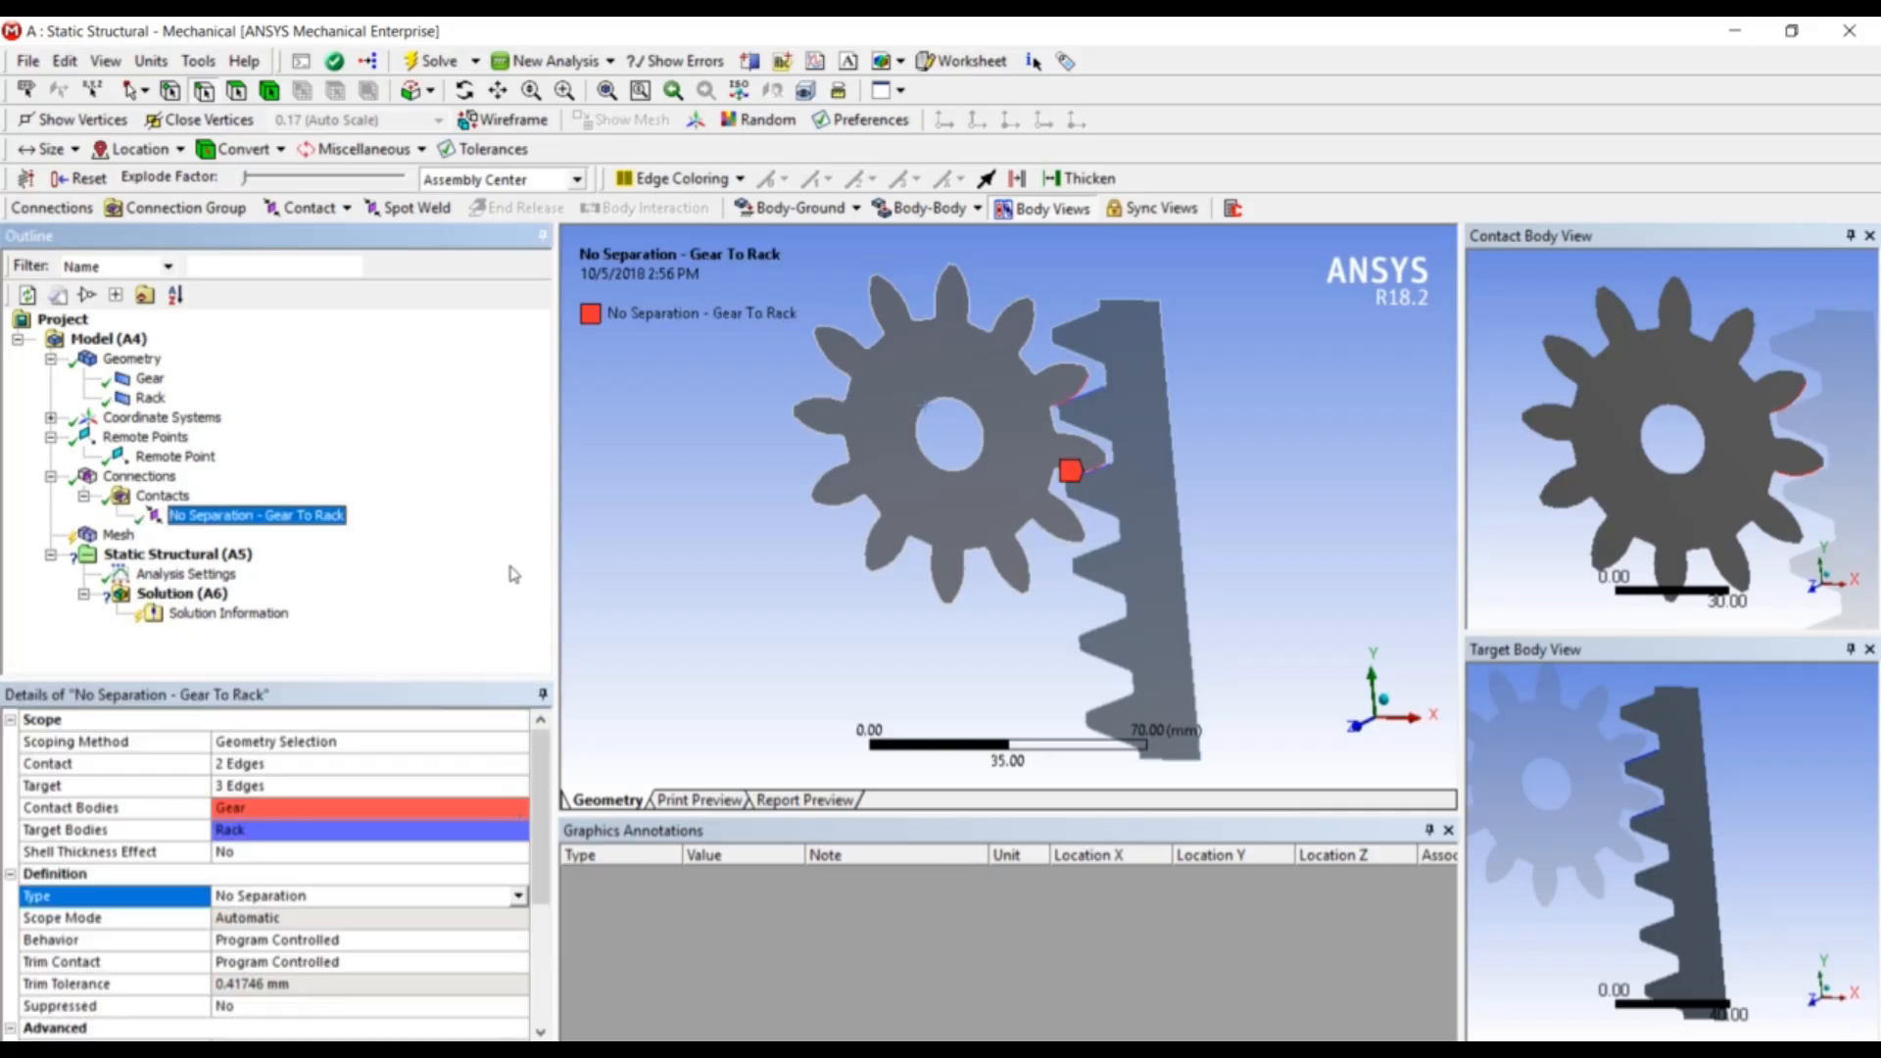
{"action": "left_click", "coordinate": [118, 535]}
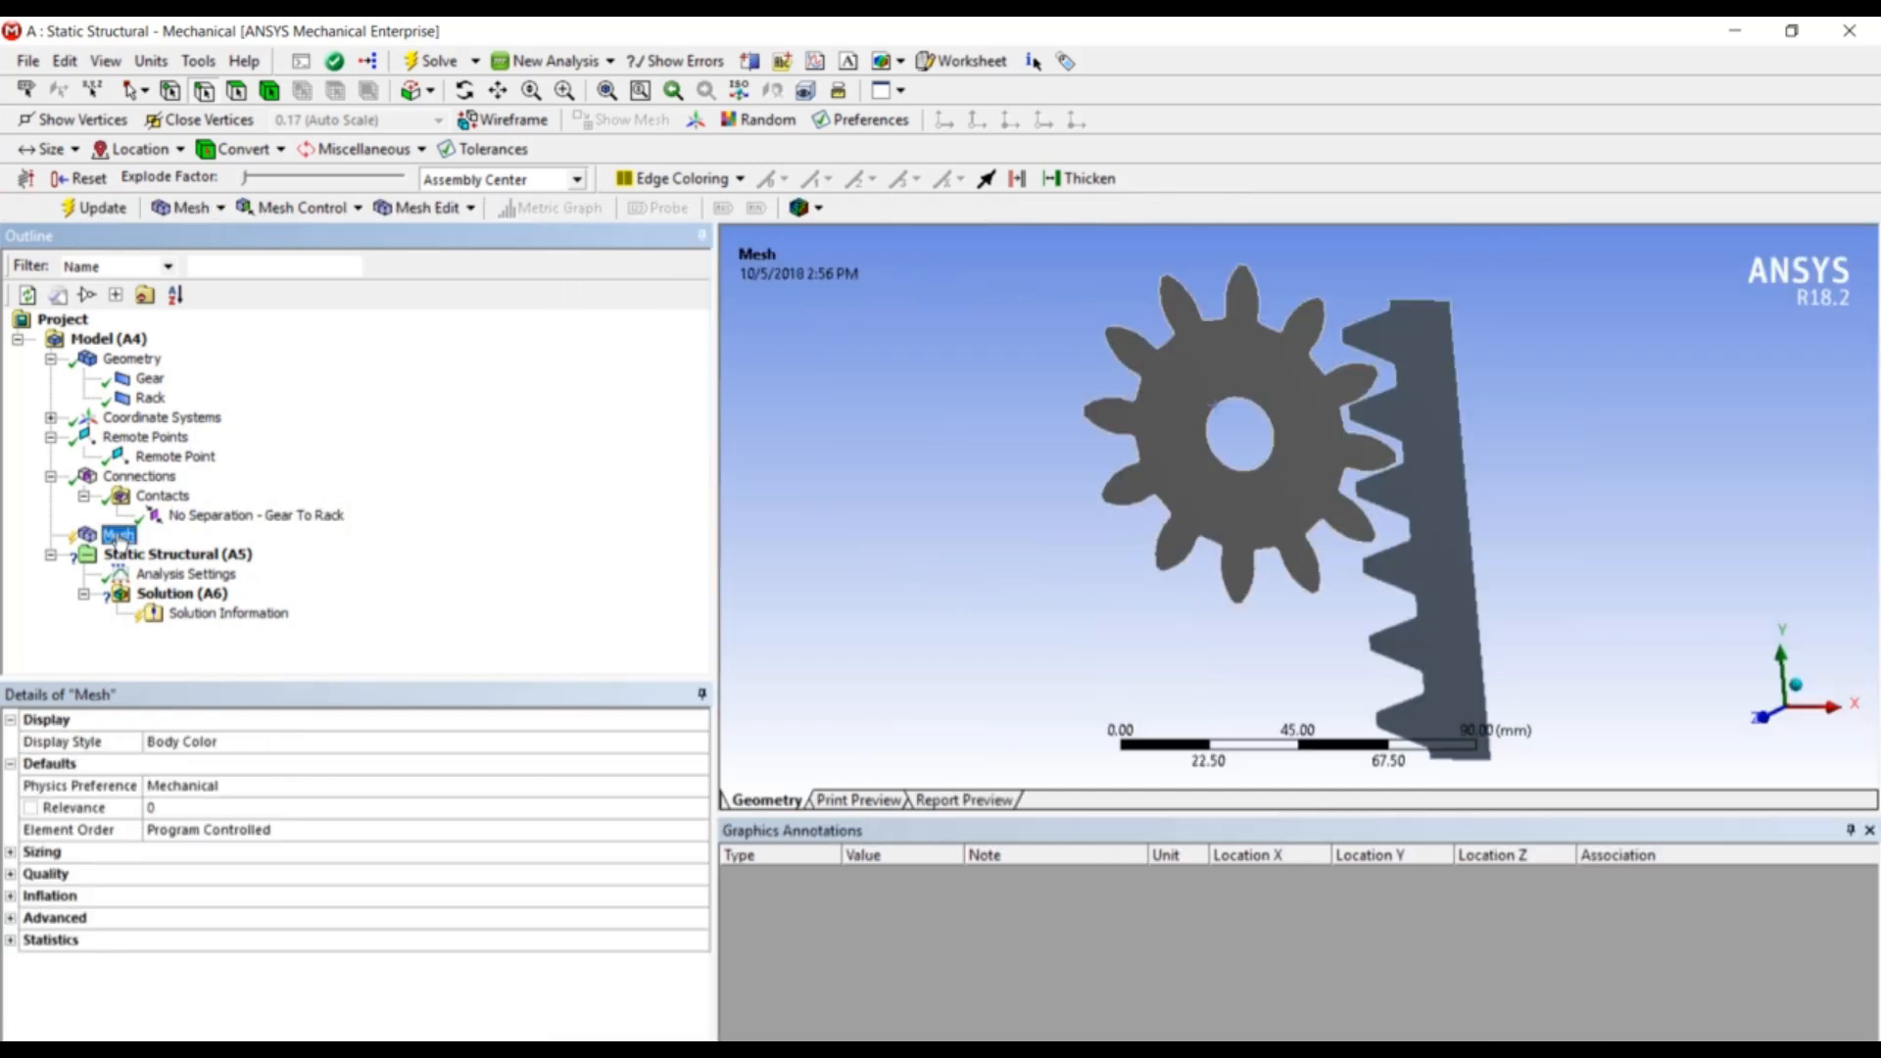
- Generate the mesh on the gear and rack bodies and view the result
{"action": "right_click", "coordinate": [117, 537]}
{"action": "left_click", "coordinate": [196, 623]}
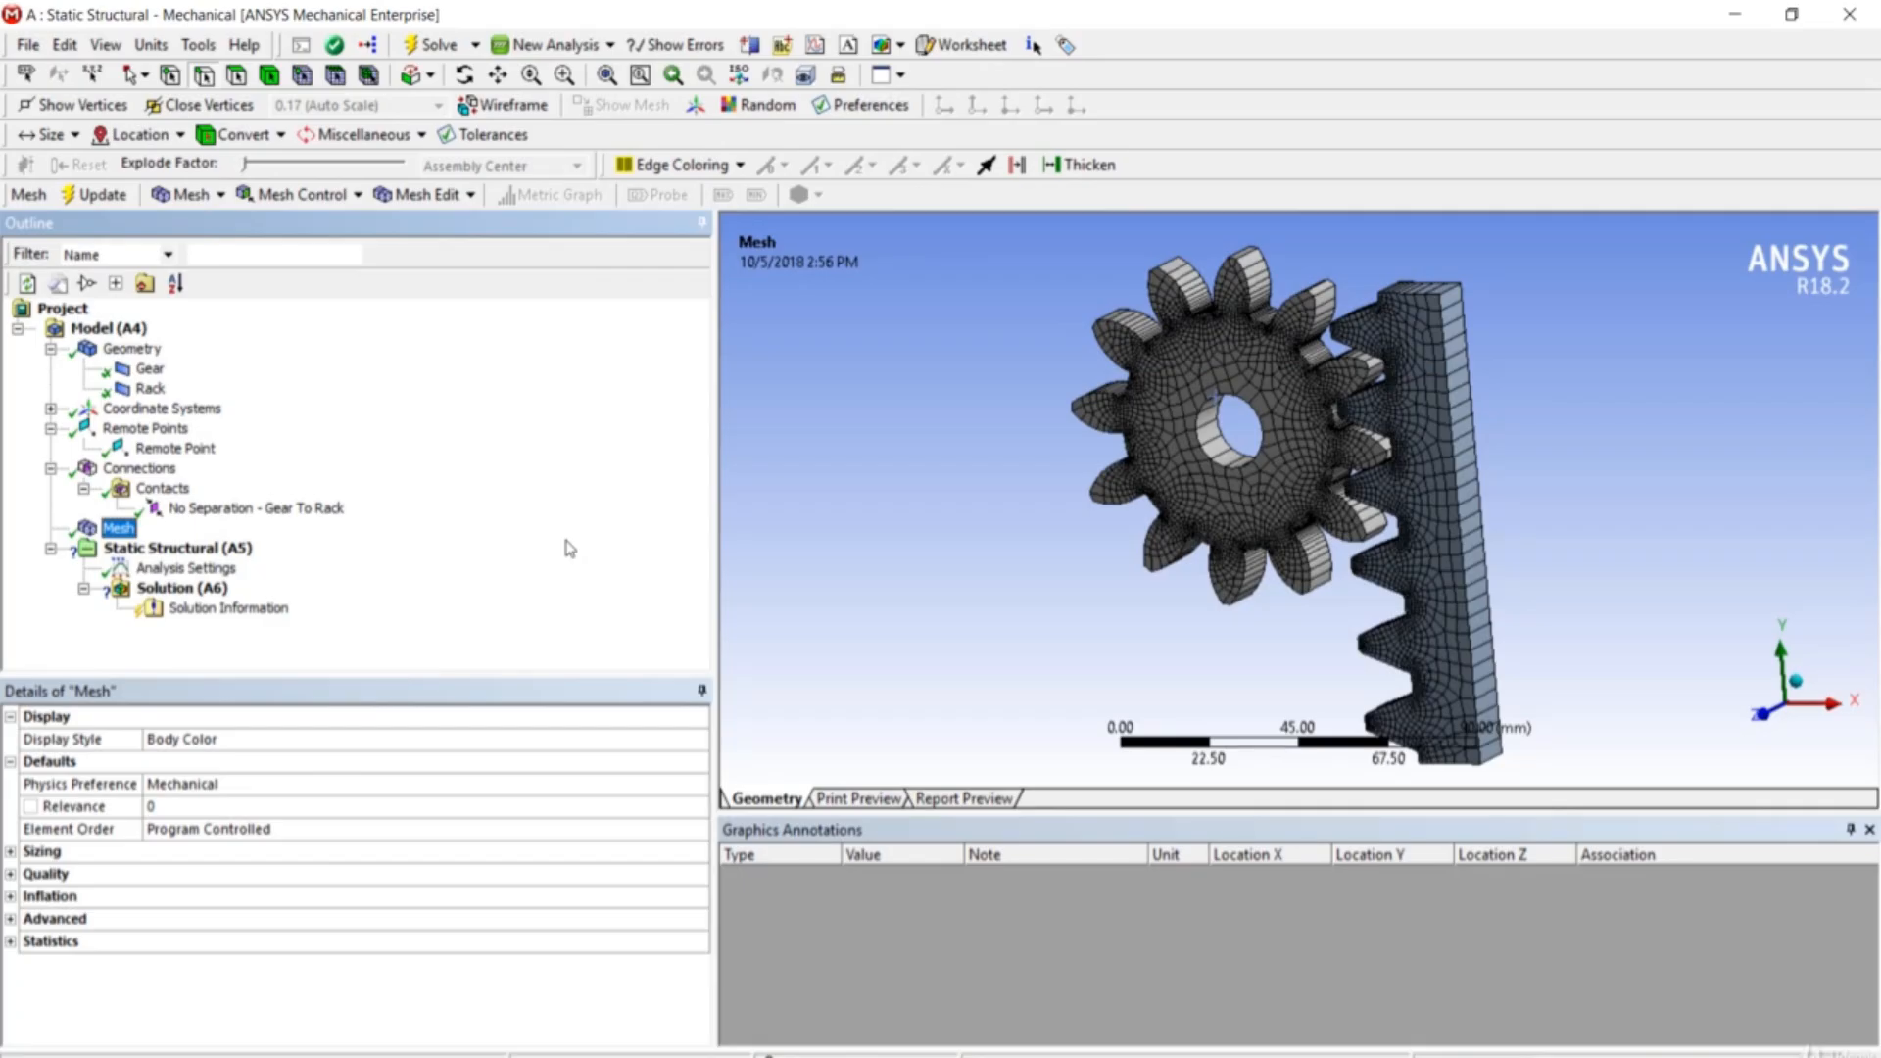
{"action": "middle_click_drag", "start_coordinate": [1426, 482], "coordinate": [1493, 444]}
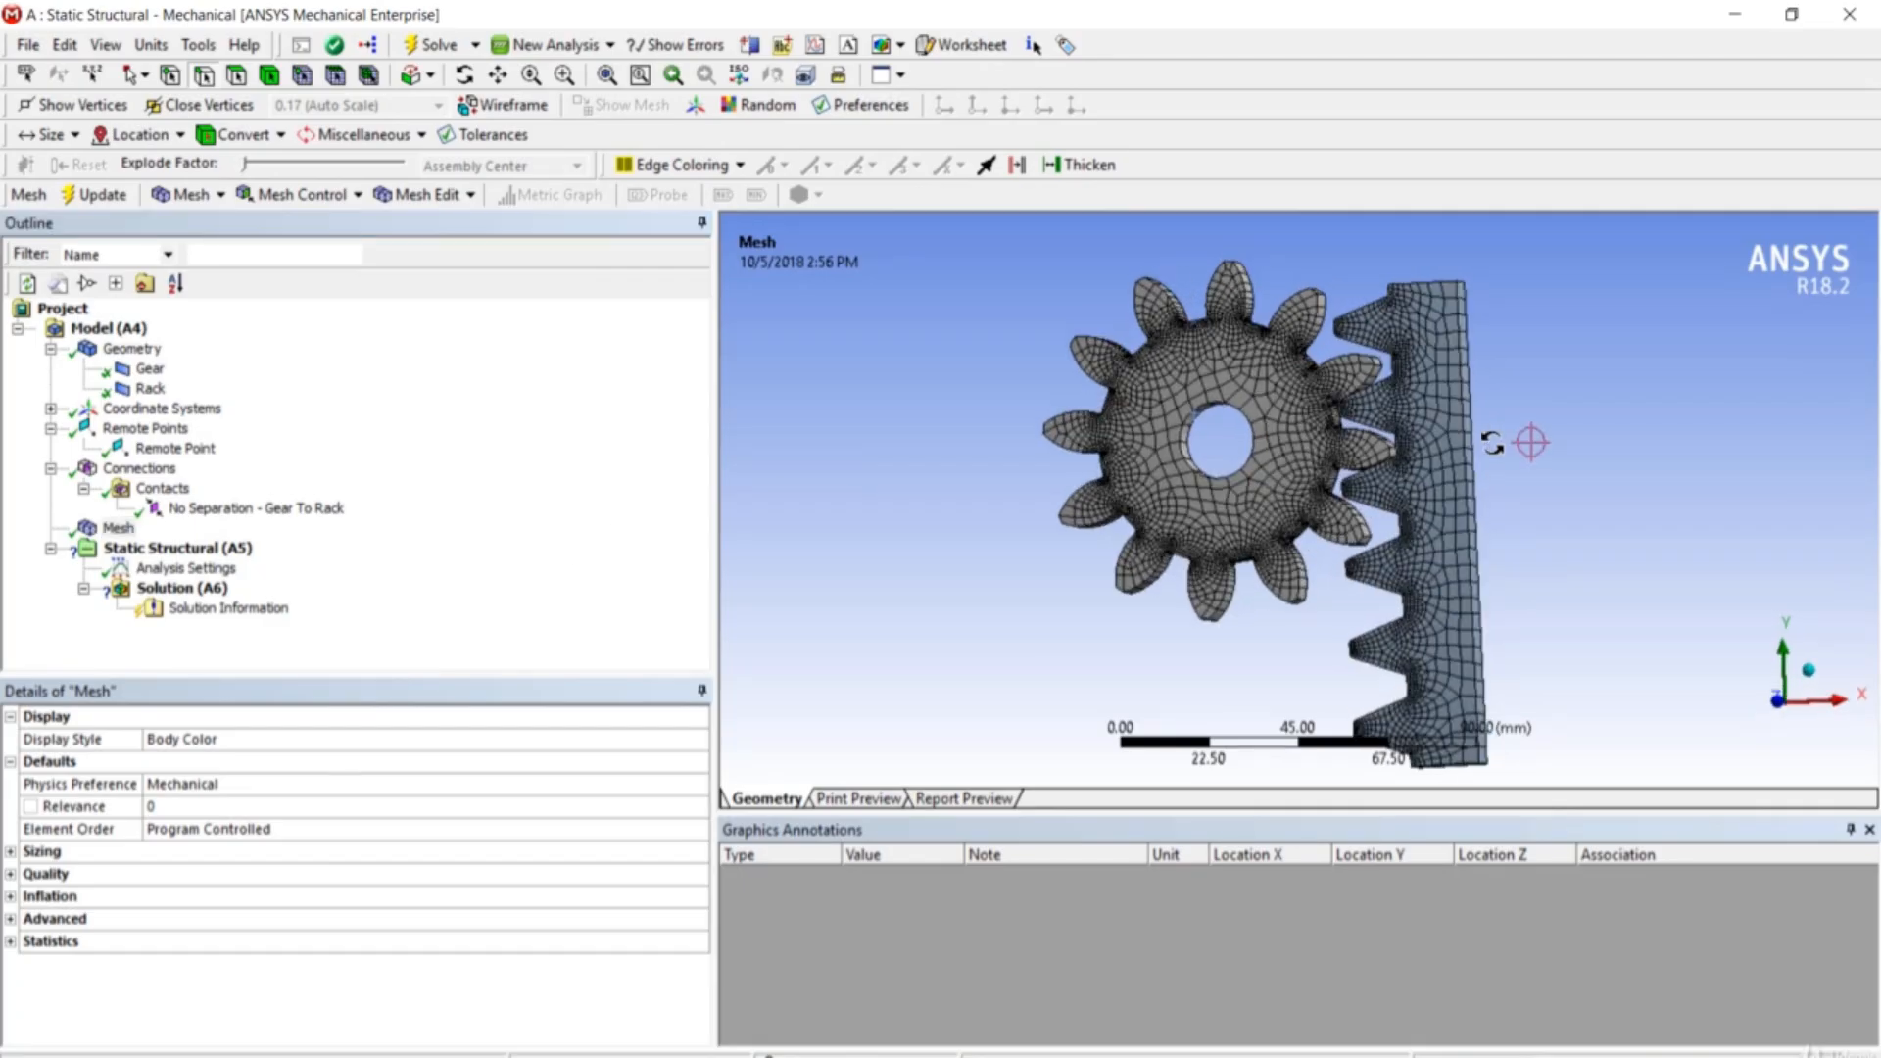
{"action": "scroll", "coordinate": [1462, 488], "scroll_direction": "up", "scroll_amount": 4}
{"action": "scroll", "coordinate": [1457, 488], "scroll_direction": "down", "scroll_amount": 6}
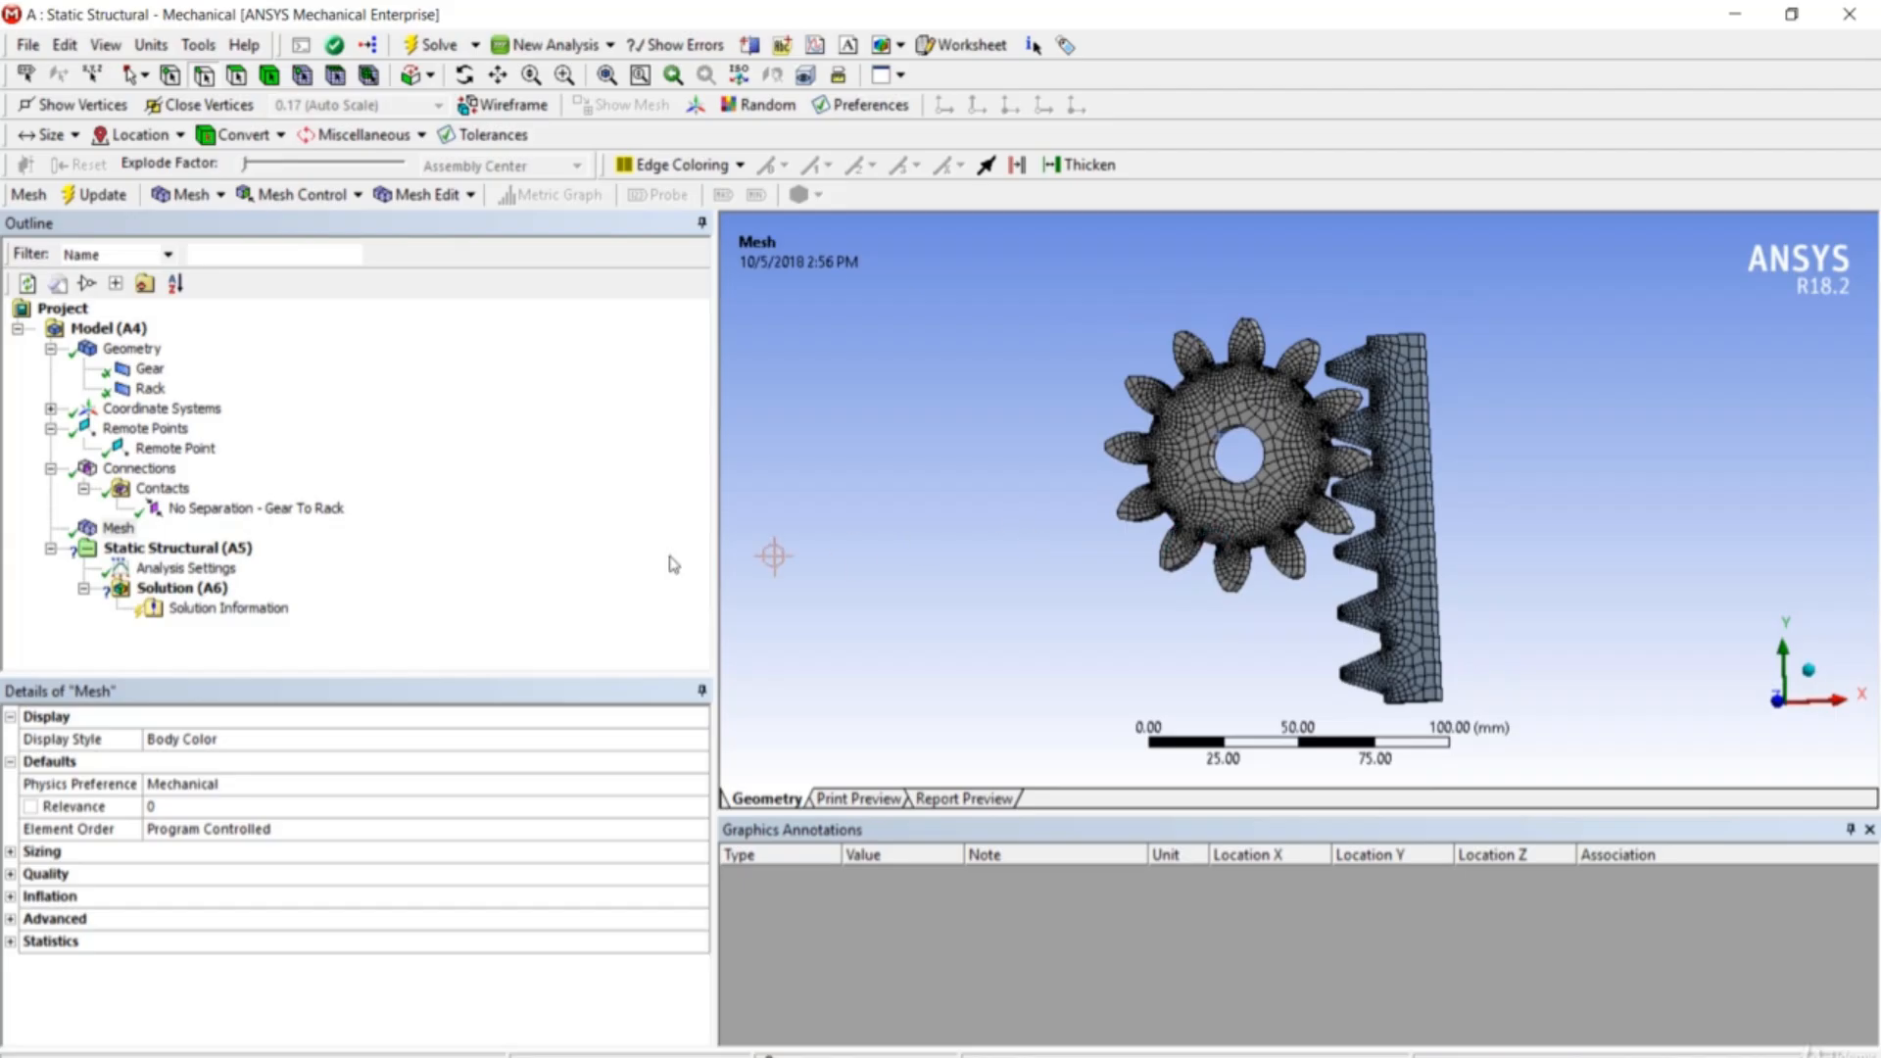
- Insert a Remote Displacement scoped to the existing Remote Point
{"action": "right_click", "coordinate": [222, 550]}
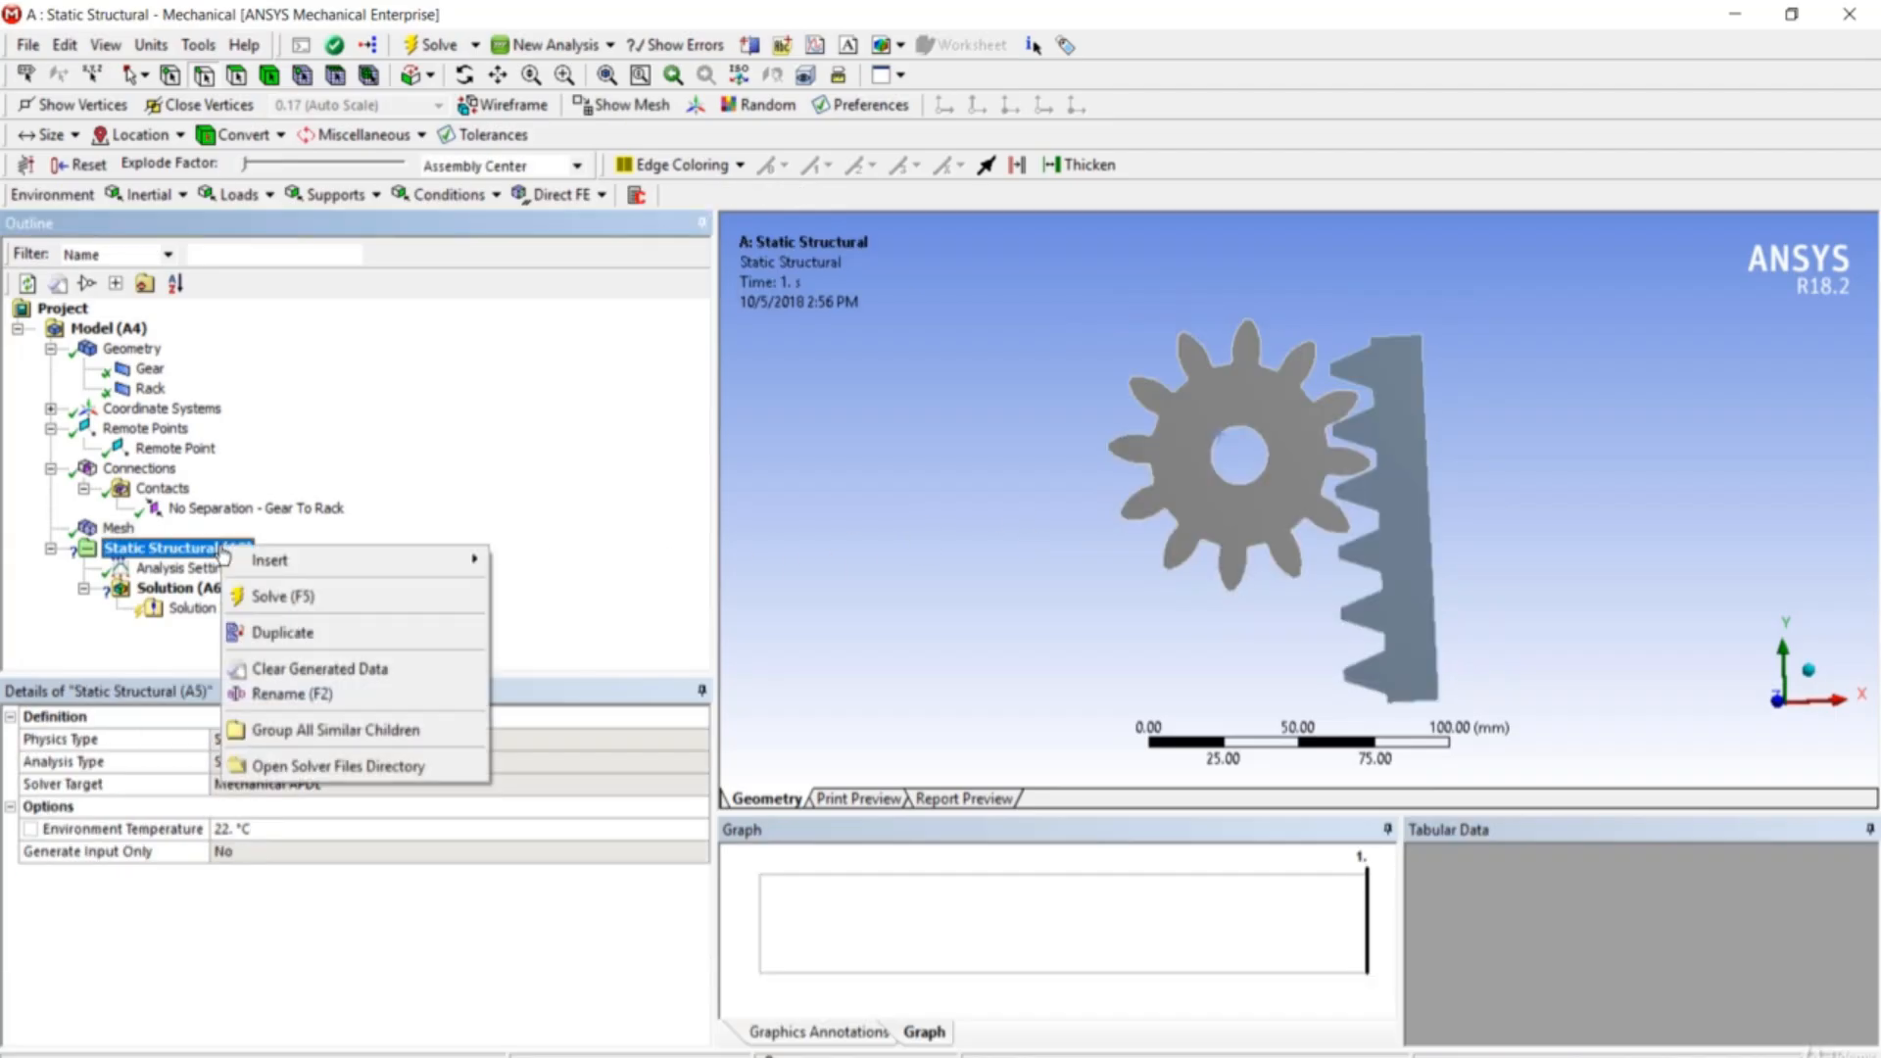
{"action": "mouse_move", "coordinate": [294, 560]}
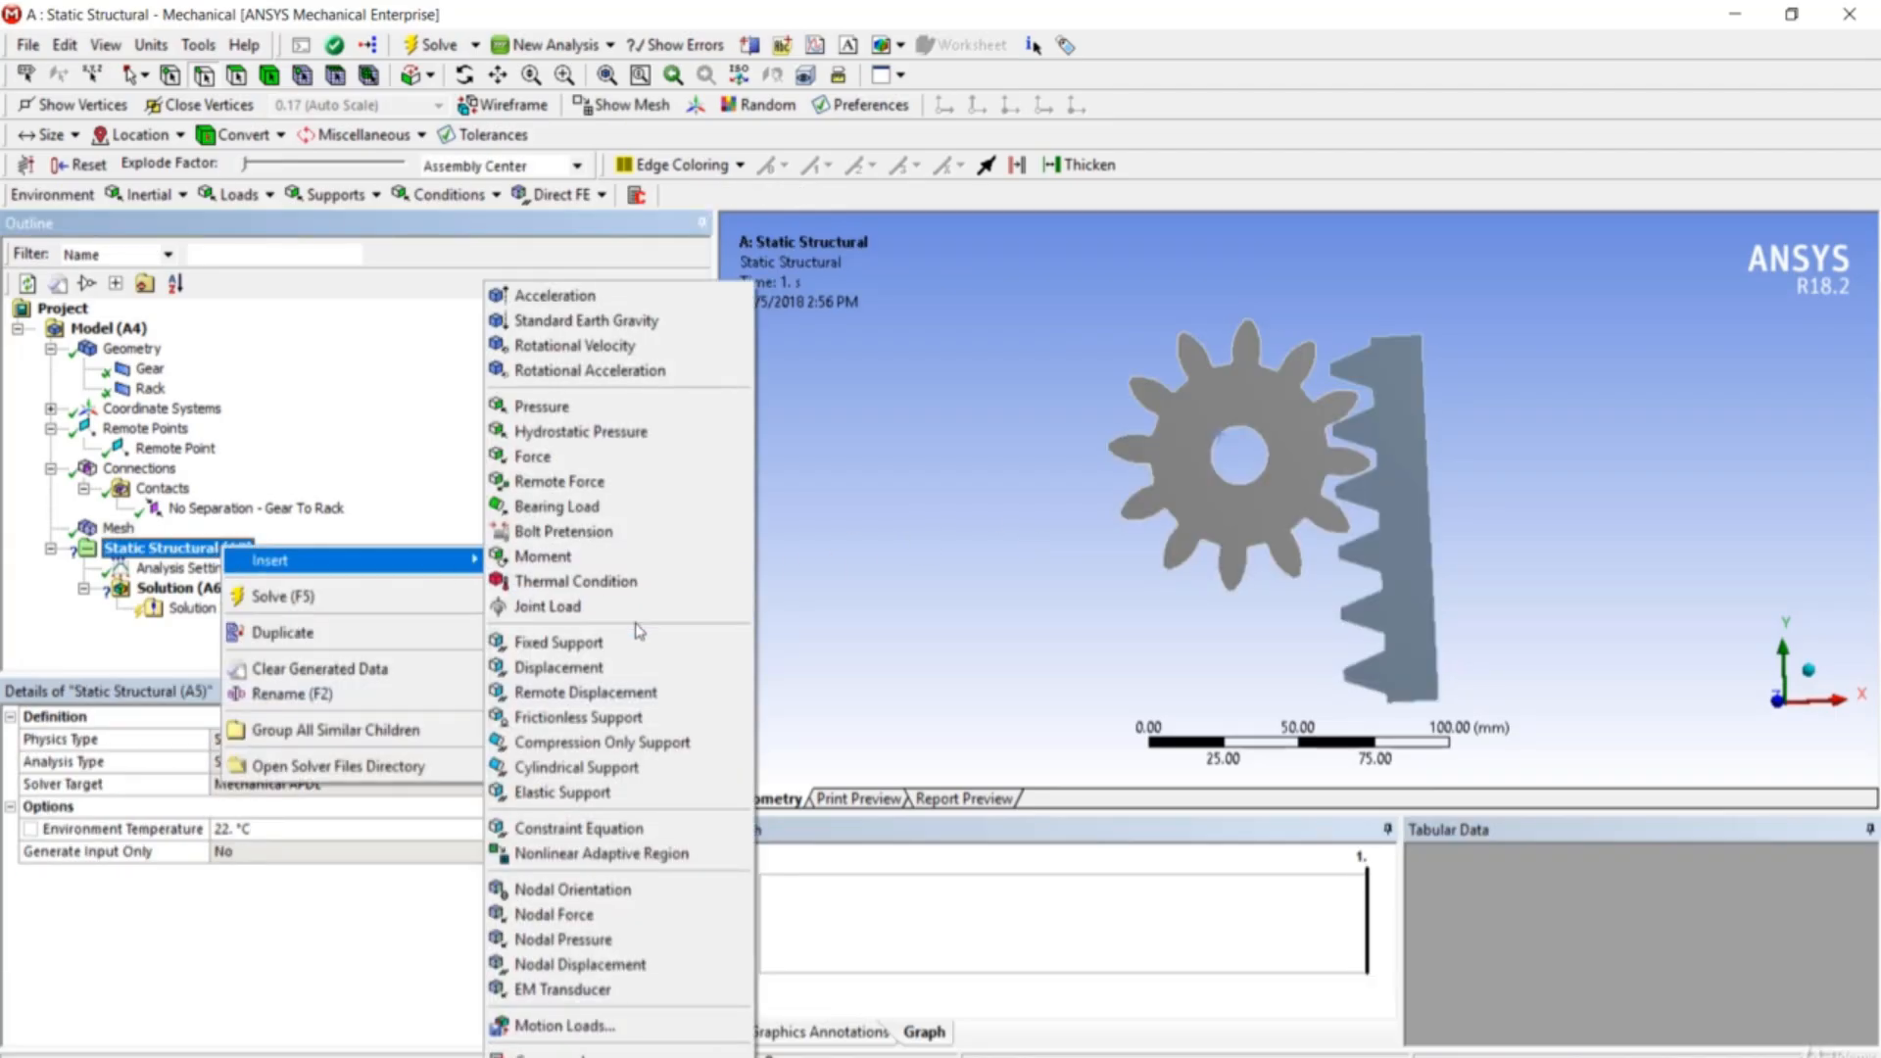
{"action": "left_click", "coordinate": [637, 692]}
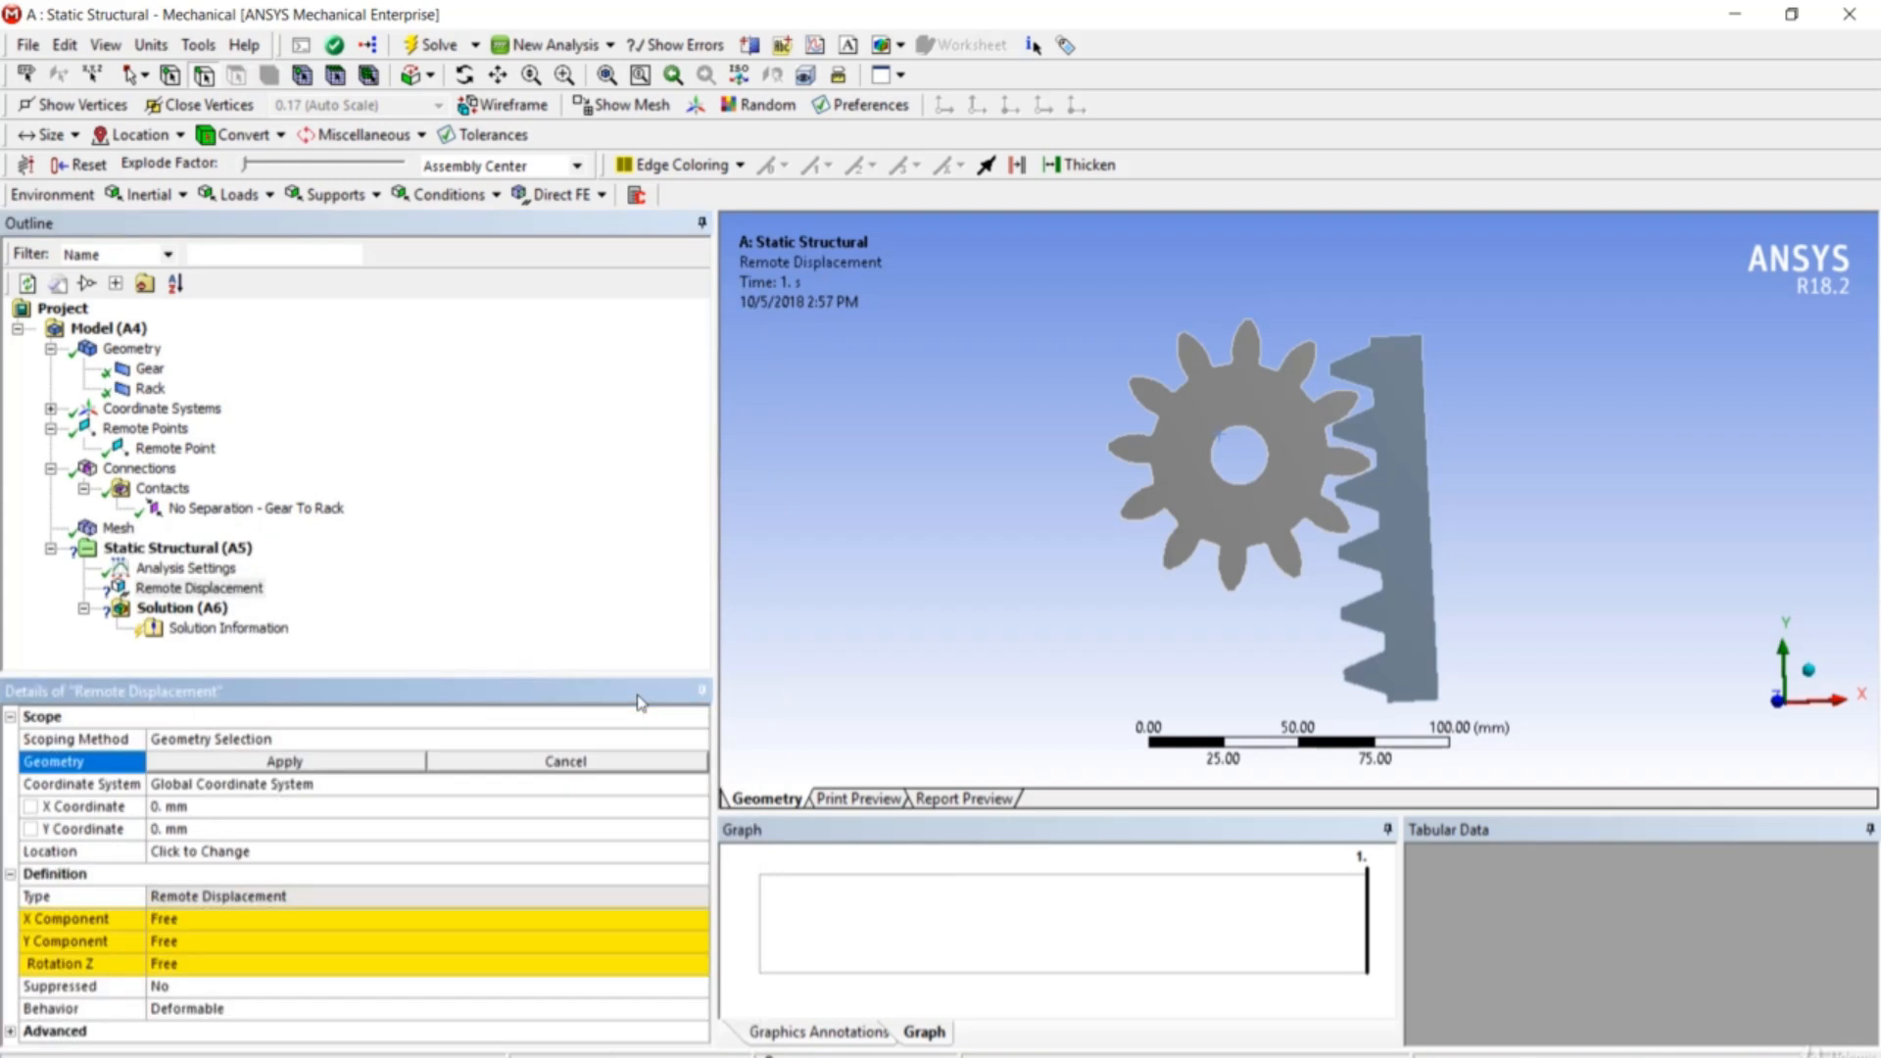
{"action": "left_click", "coordinate": [642, 740]}
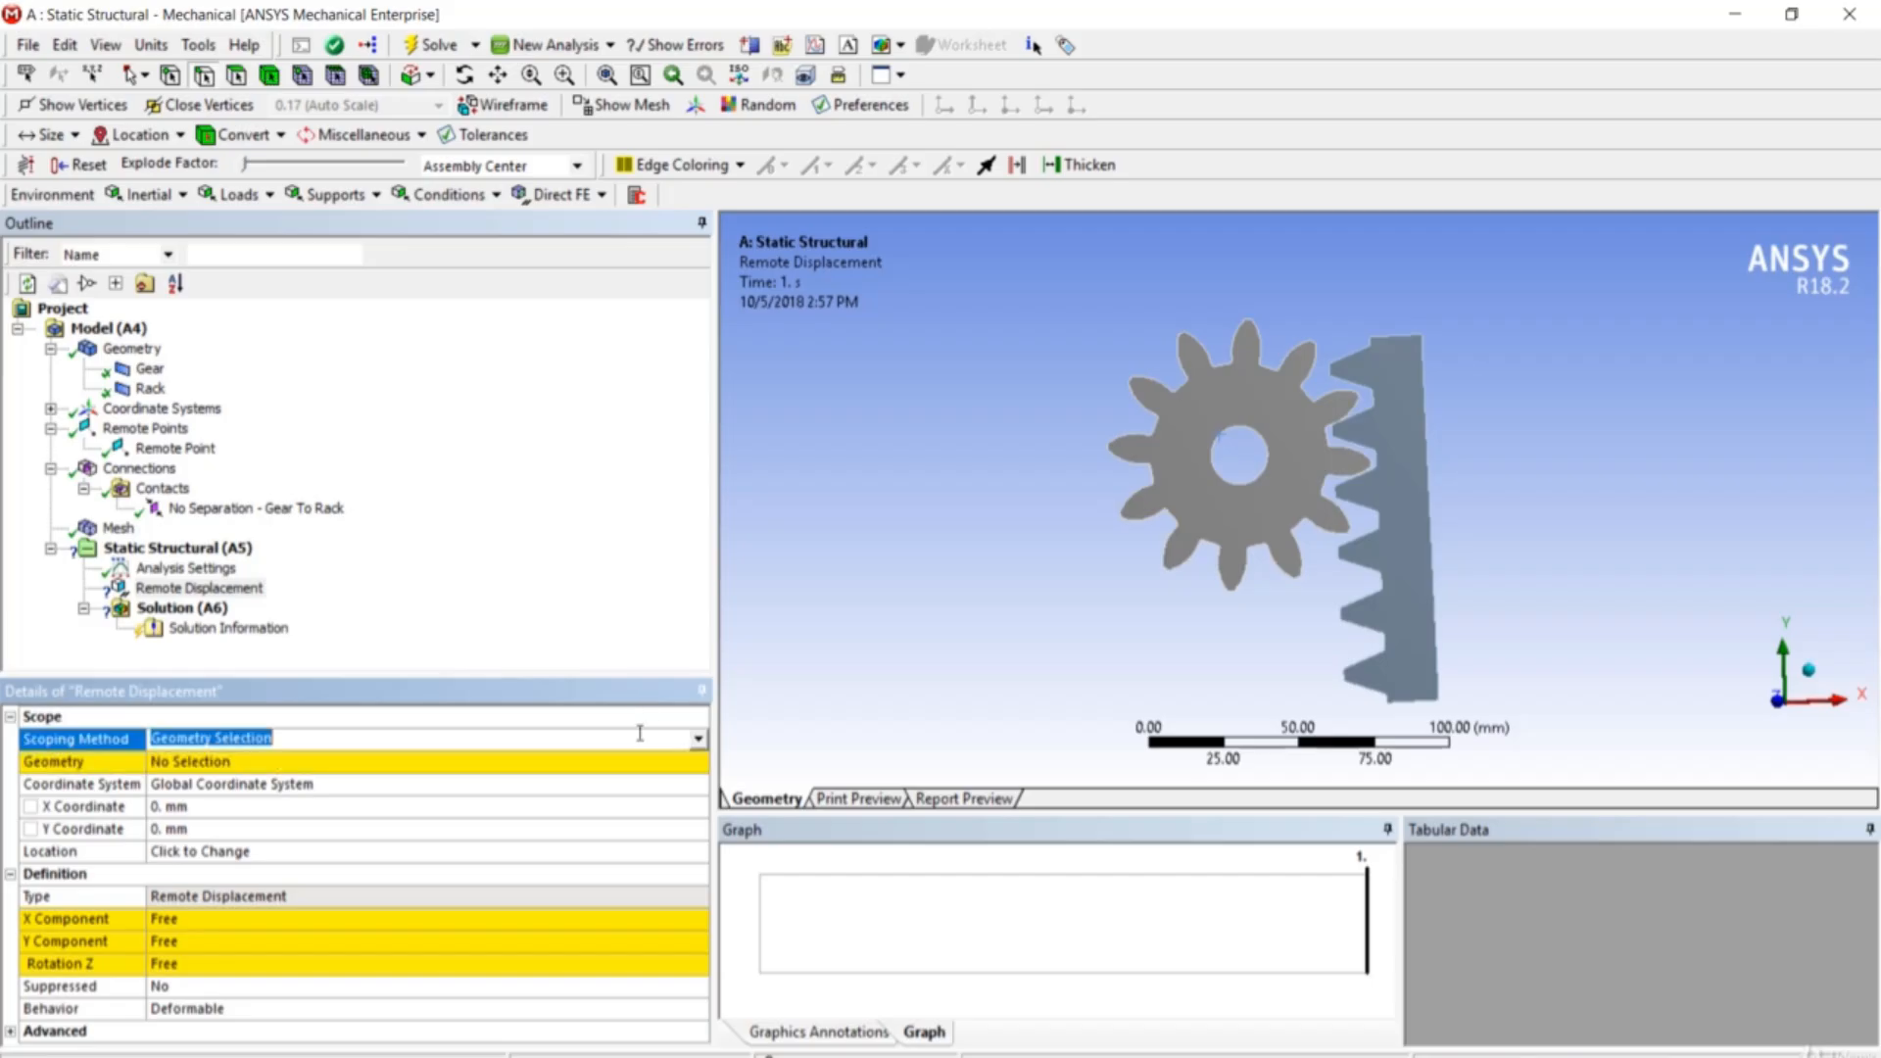
{"action": "left_click", "coordinate": [697, 740]}
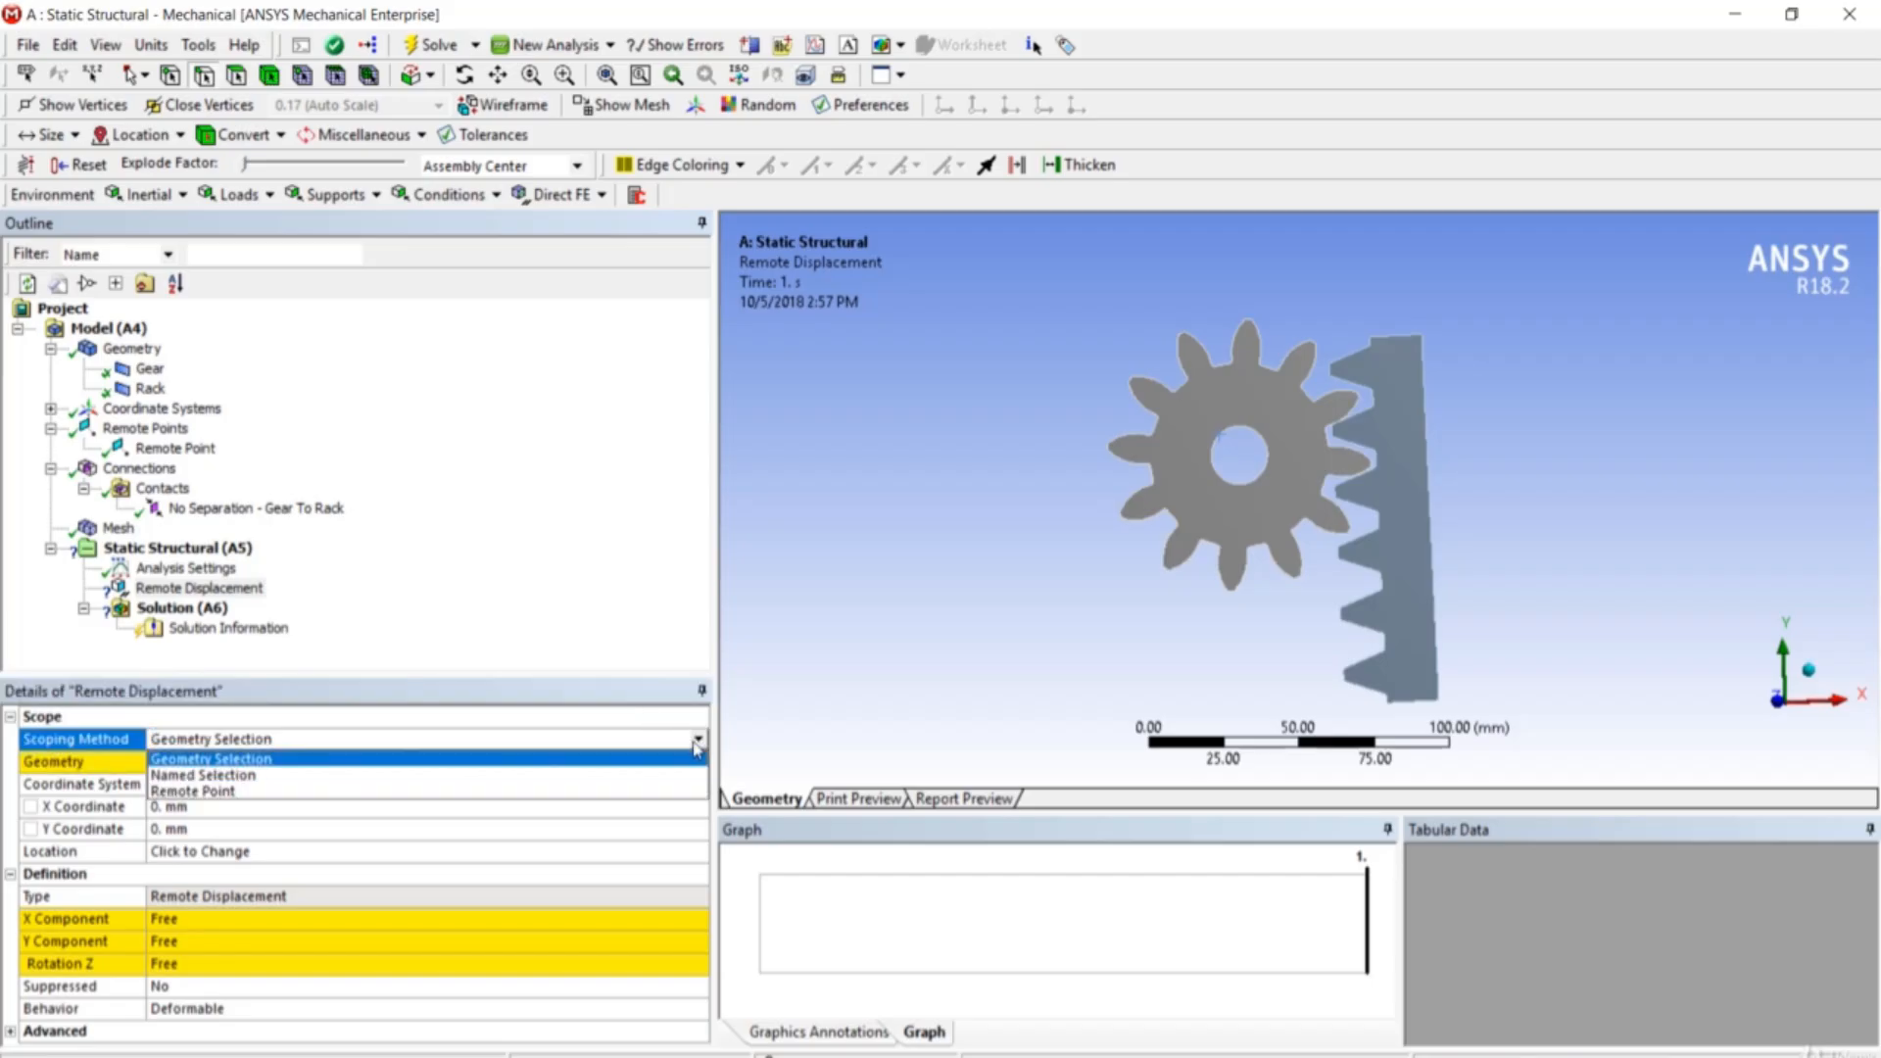
{"action": "left_click", "coordinate": [665, 791]}
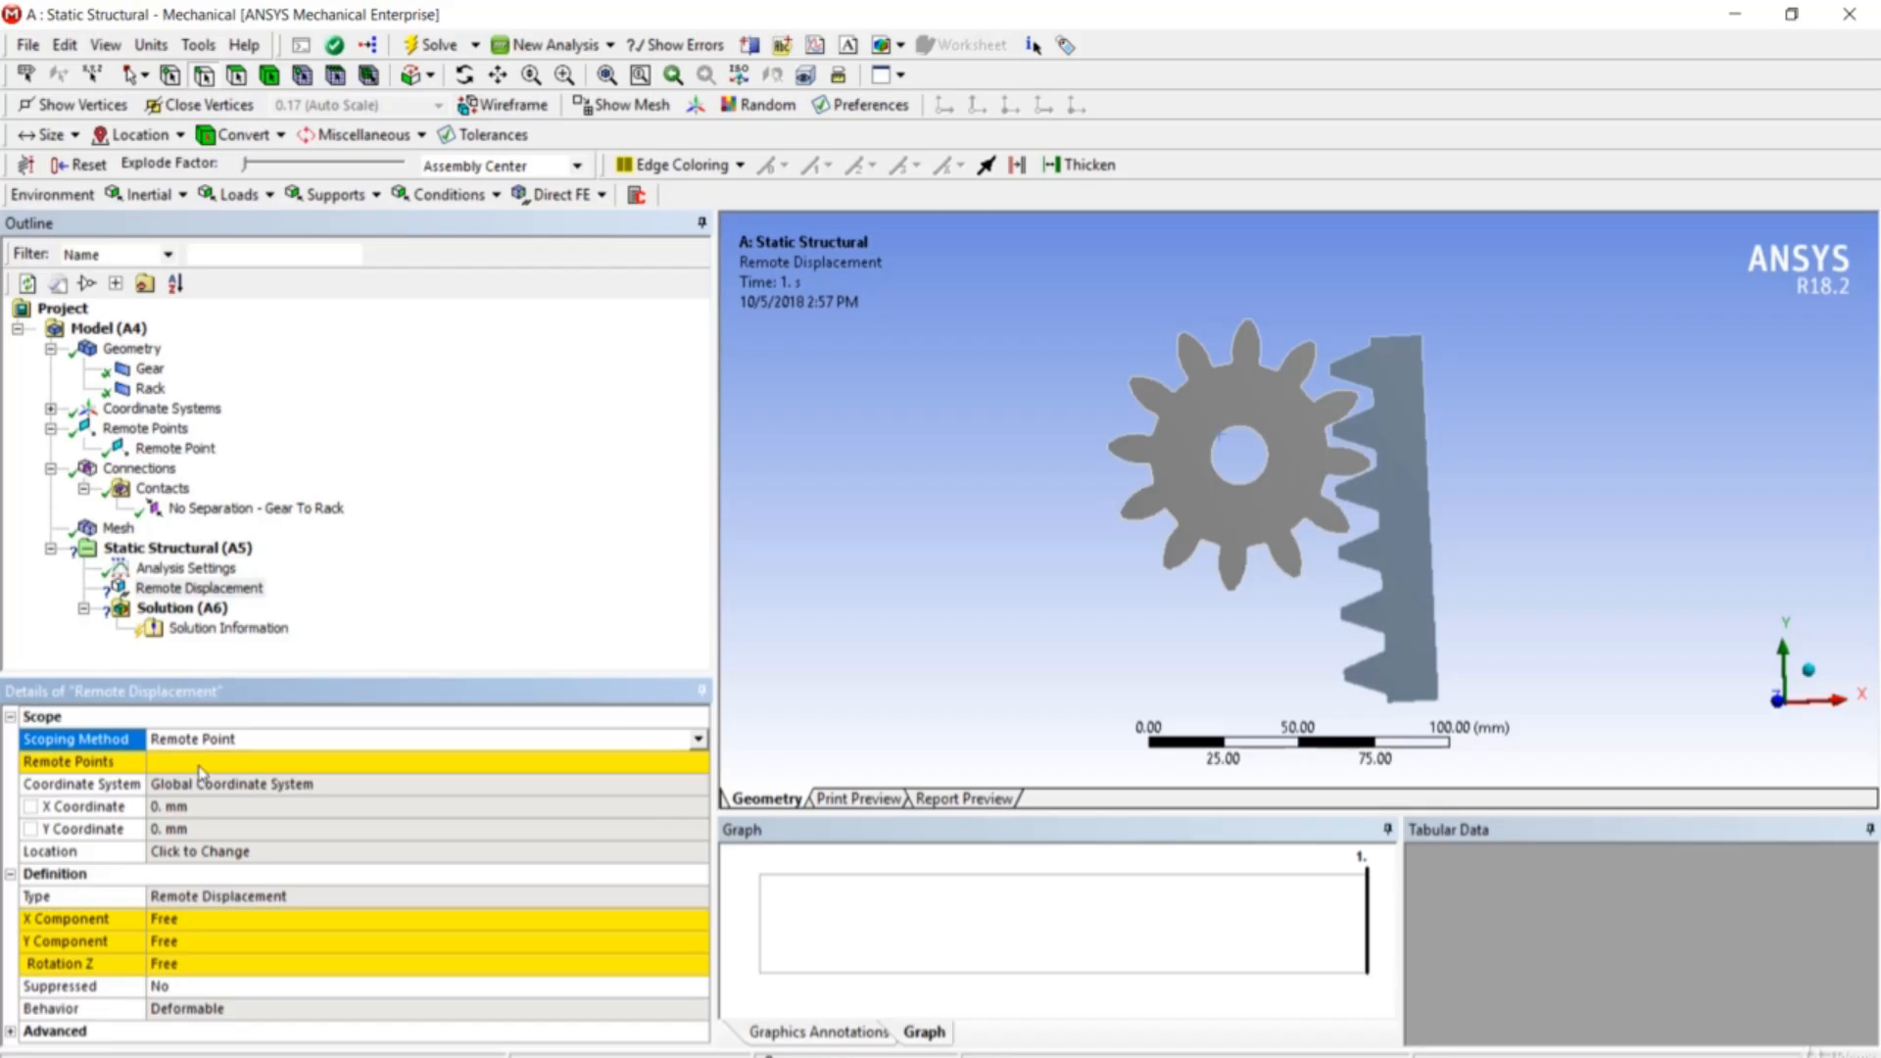
{"action": "left_click", "coordinate": [691, 764]}
{"action": "left_click", "coordinate": [699, 763]}
{"action": "left_click", "coordinate": [698, 784]}
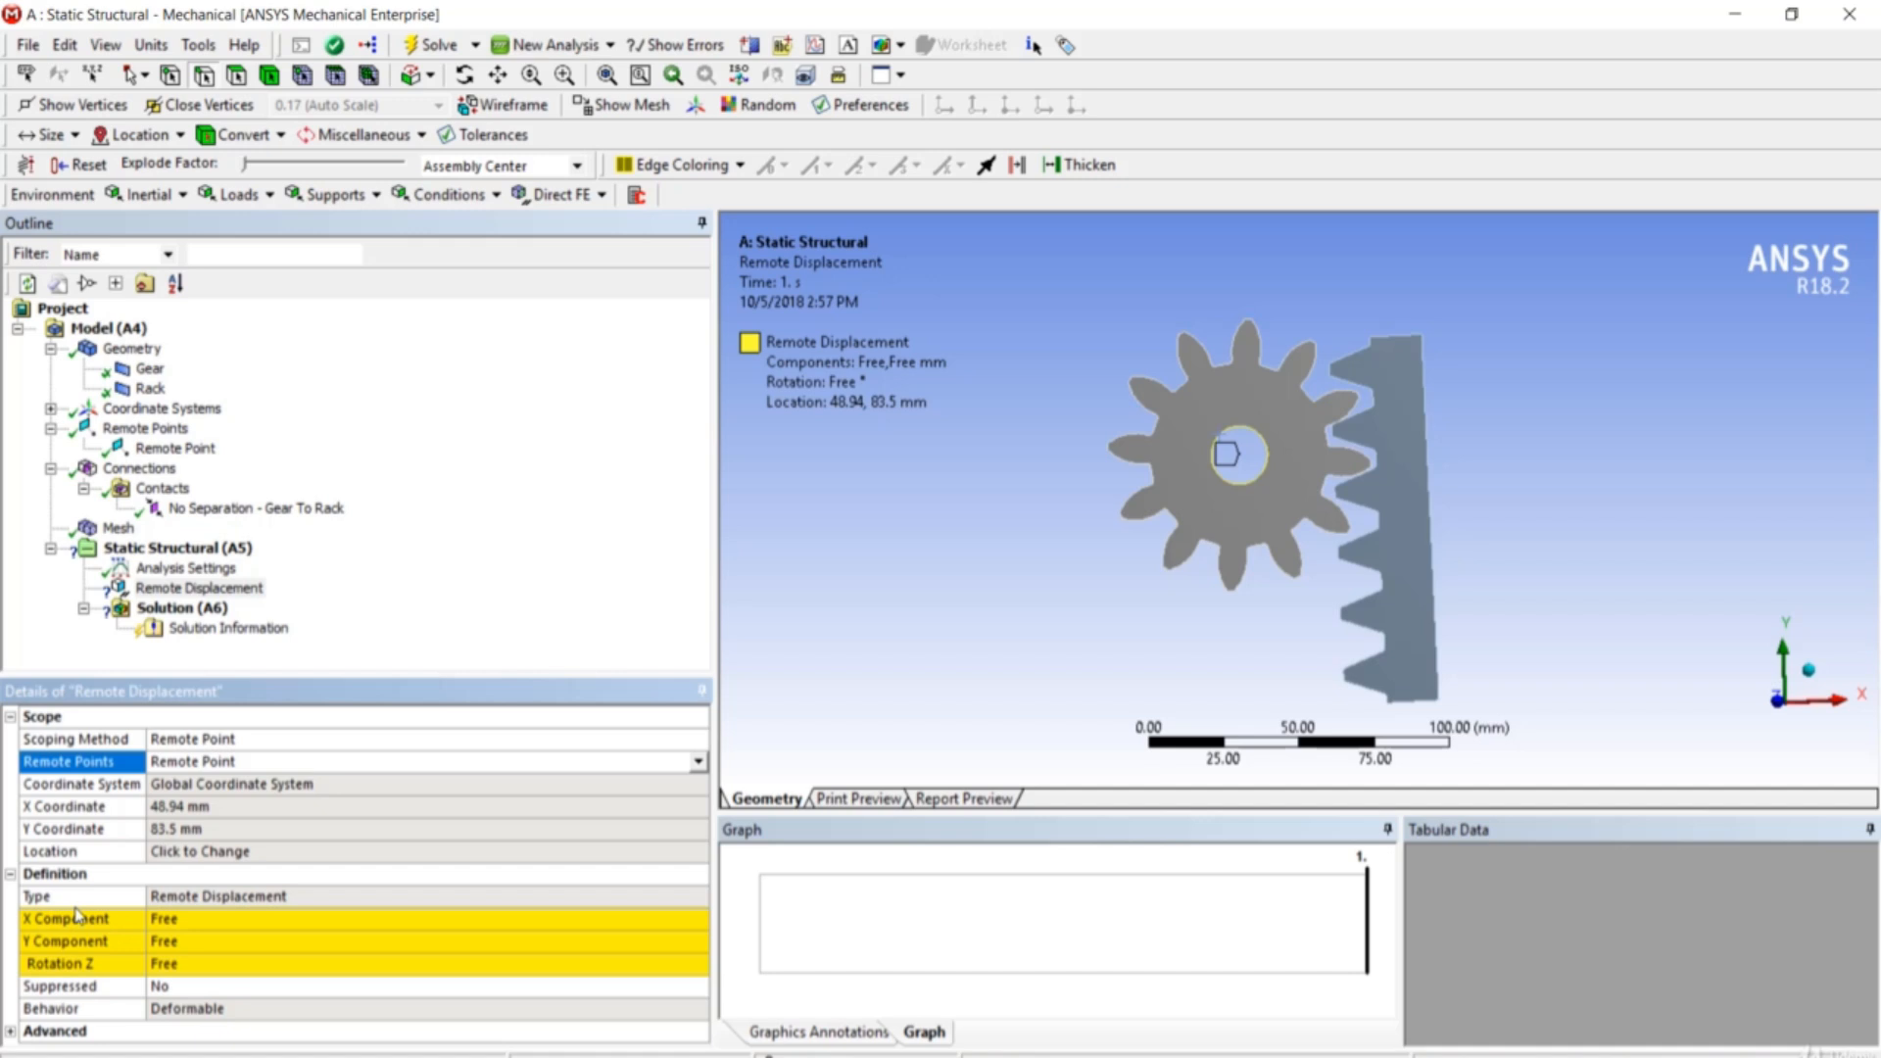
- Set the Remote Displacement's X and Y to 0 mm and Rotation Z to 0°
{"action": "left_click", "coordinate": [214, 918]}
{"action": "type", "text": "0"}
{"action": "left_click", "coordinate": [218, 940]}
{"action": "type", "text": "0"}
{"action": "left_click", "coordinate": [220, 966]}
{"action": "type", "text": "0"}
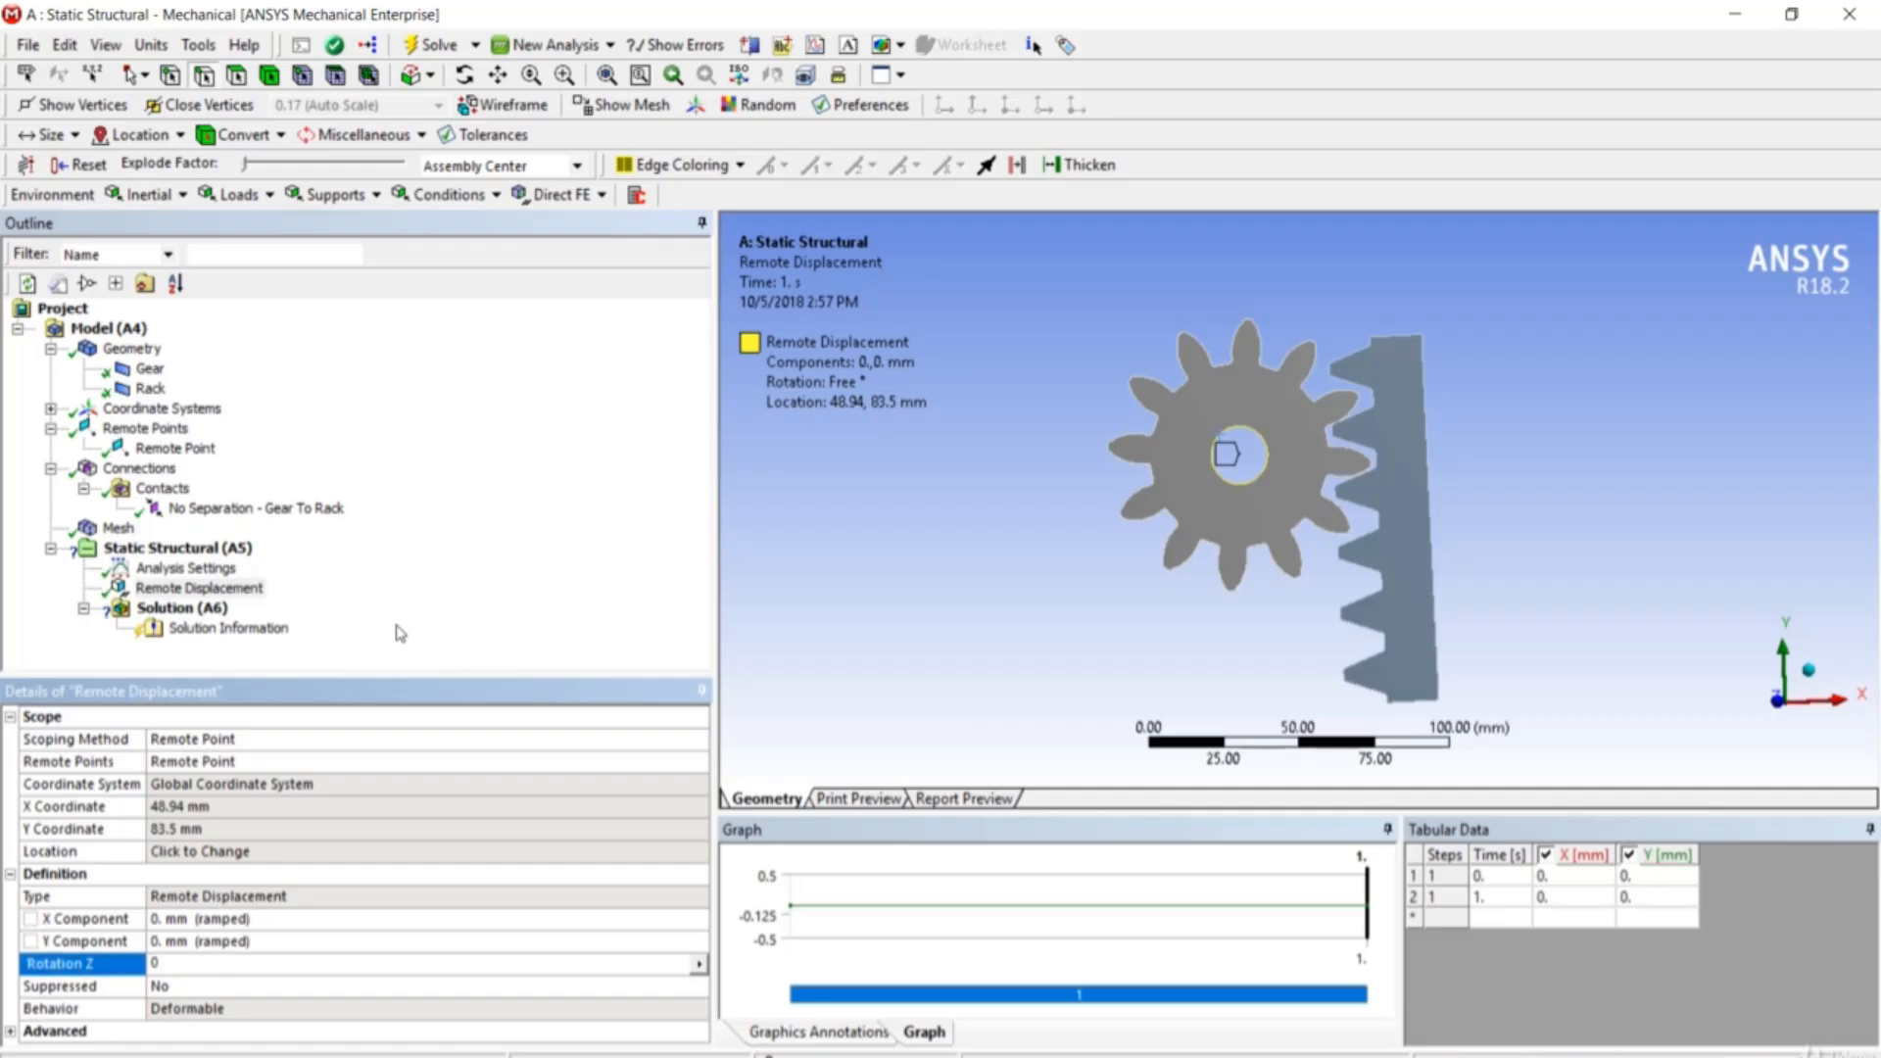
{"action": "left_click", "coordinate": [394, 662]}
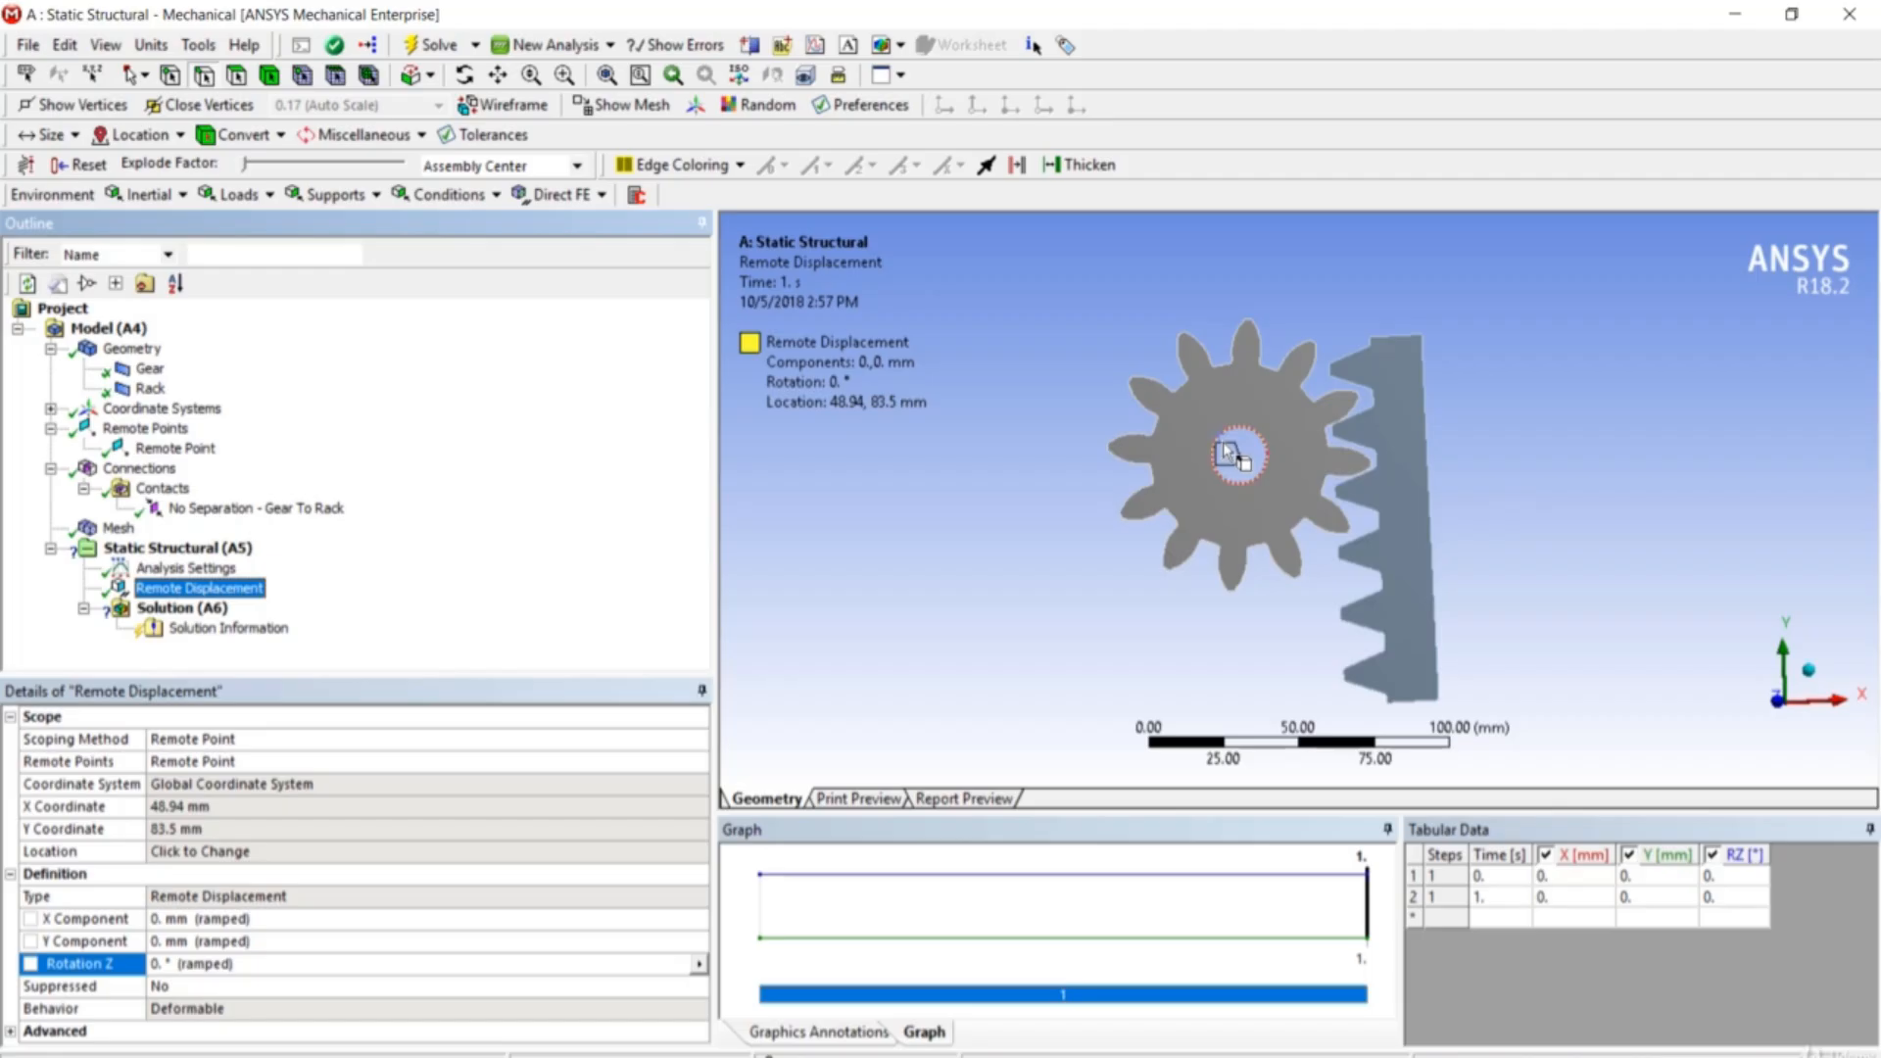
{"action": "middle_click_drag", "start_coordinate": [1223, 443], "coordinate": [1409, 490]}
{"action": "scroll", "coordinate": [1446, 501], "scroll_direction": "down", "scroll_amount": 2}
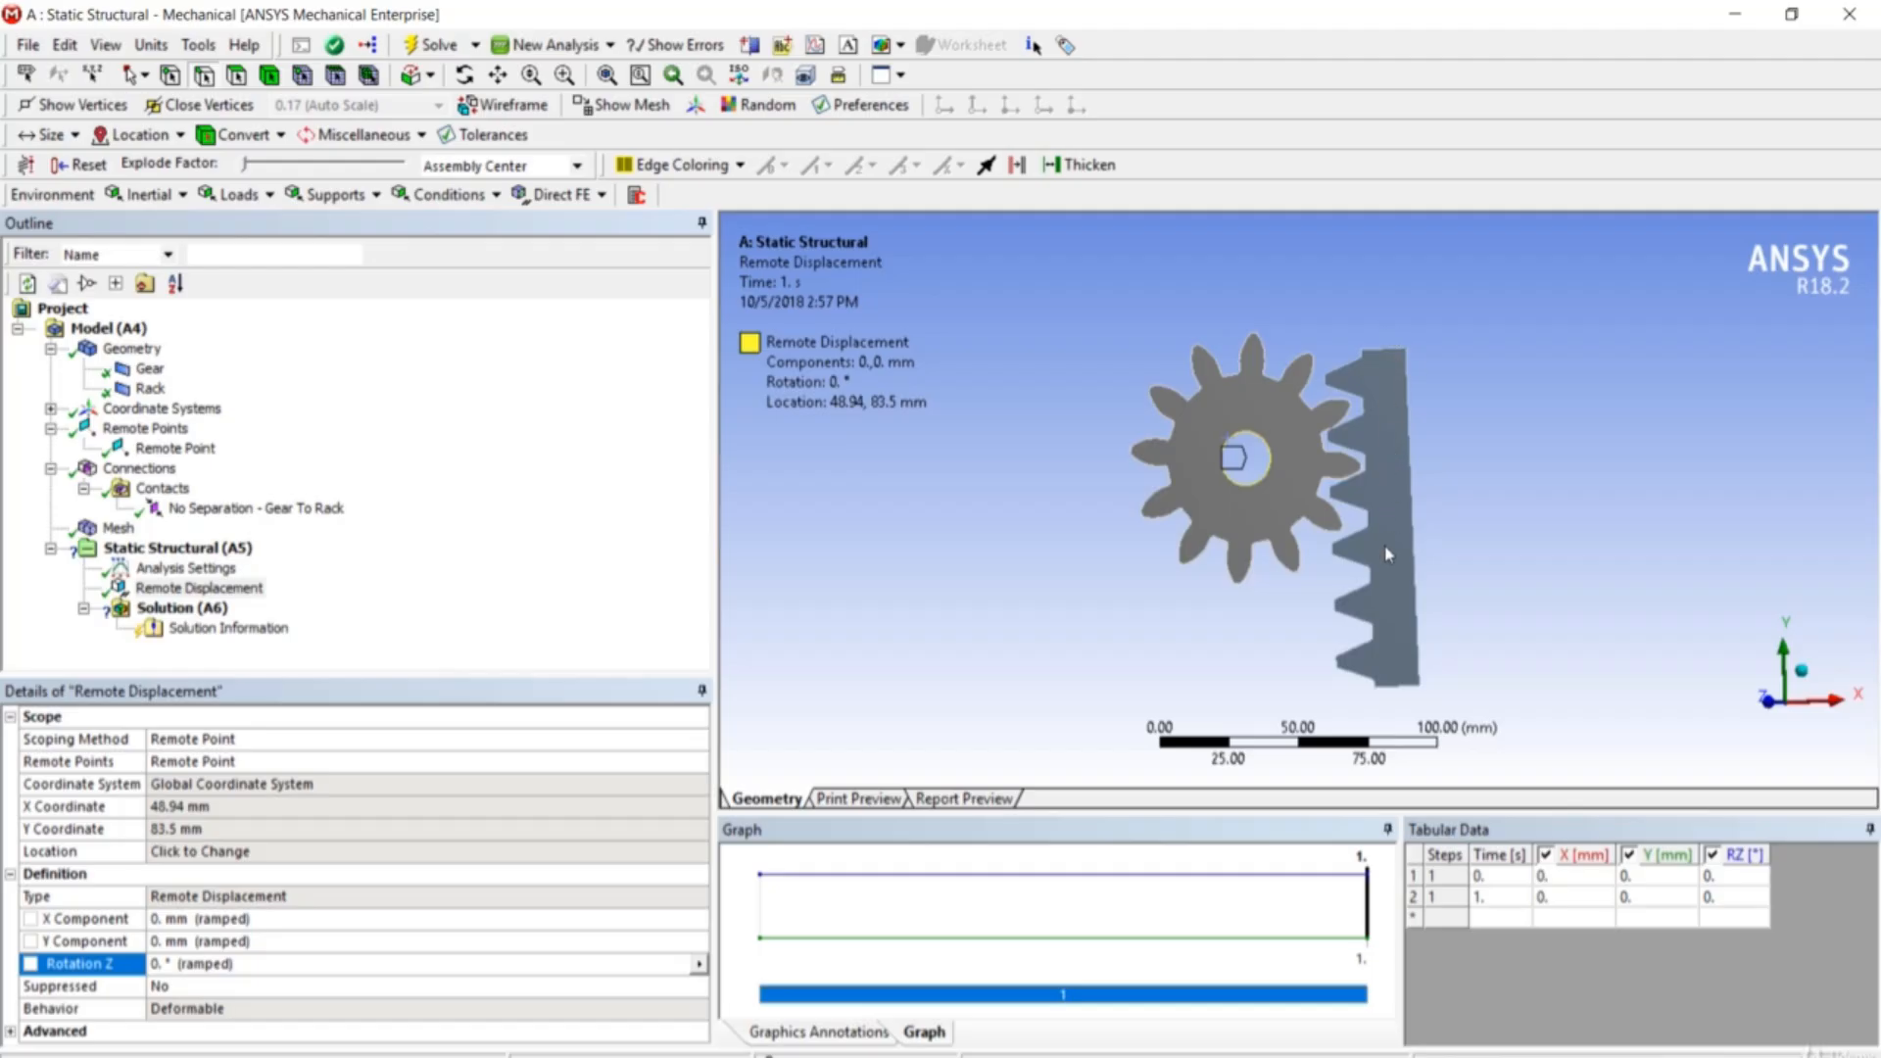
- Add a Frictionless Support to the edge on the rack's back side
{"action": "right_click", "coordinate": [214, 560]}
{"action": "mouse_move", "coordinate": [247, 567]}
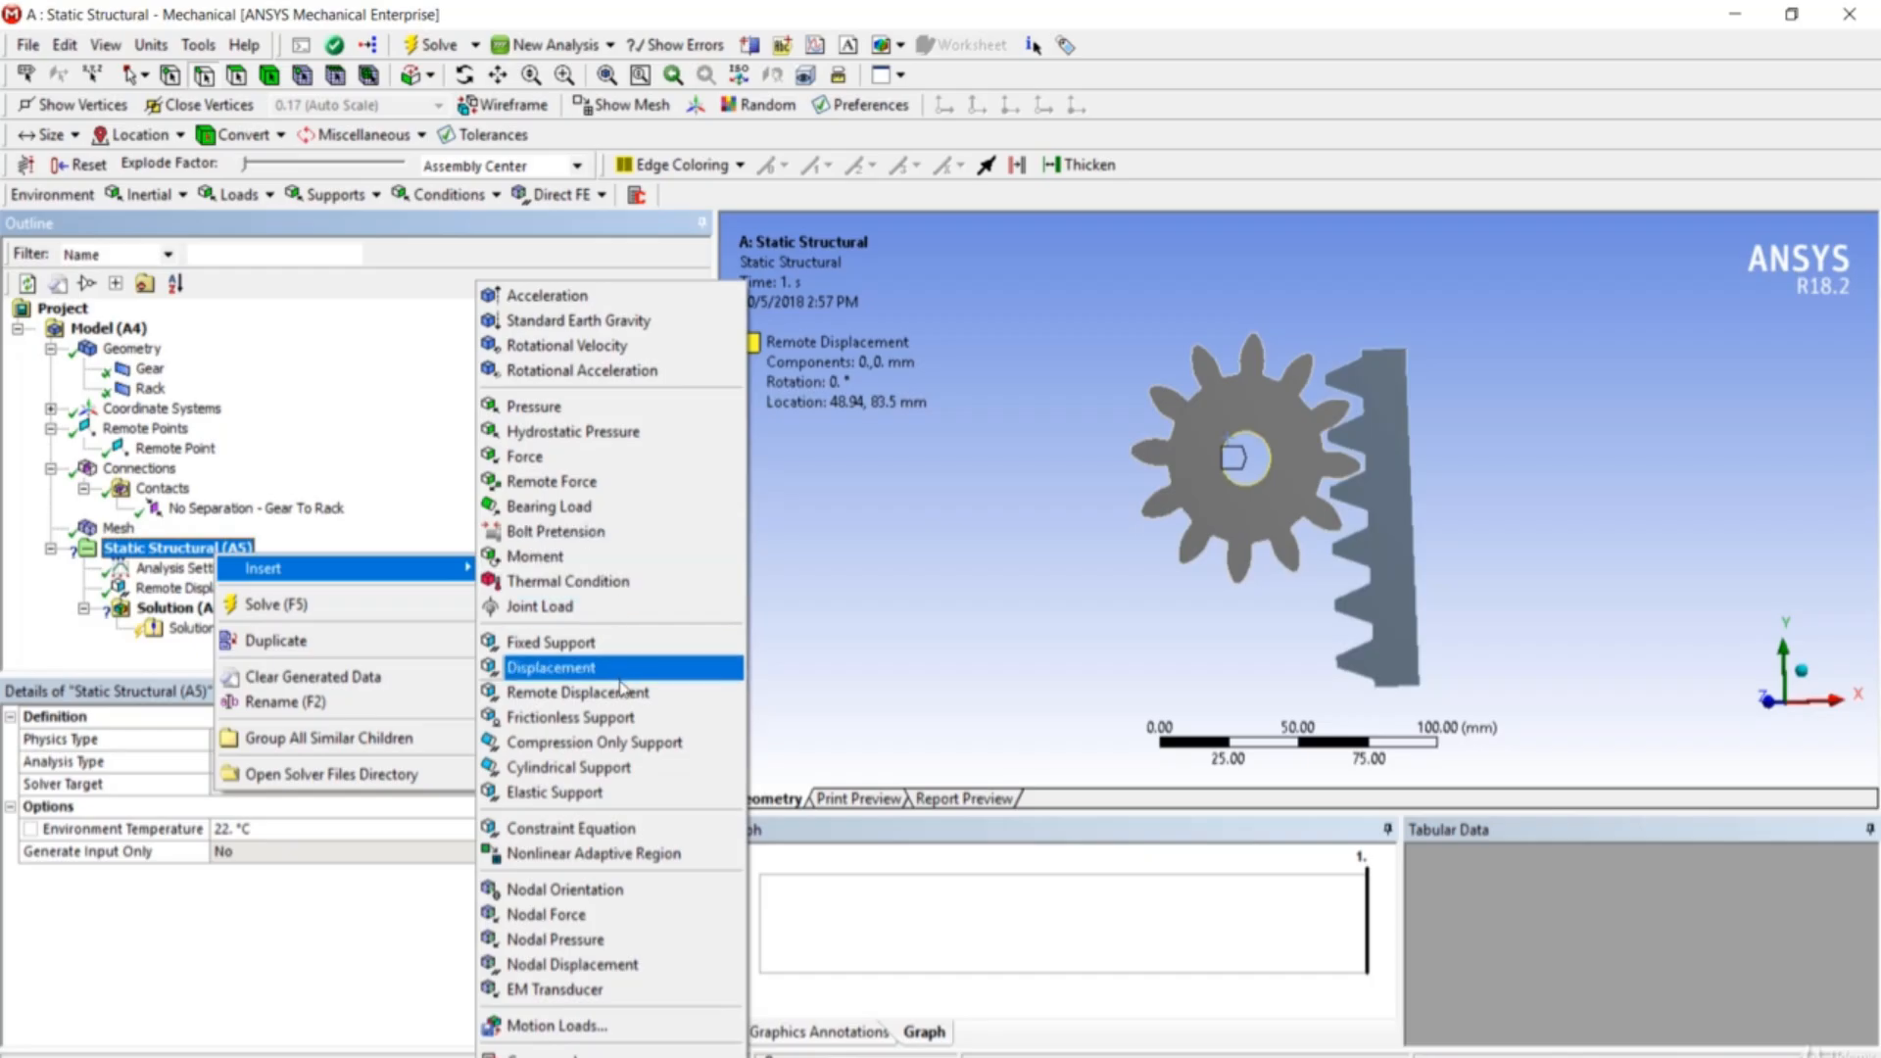
{"action": "left_click", "coordinate": [624, 720]}
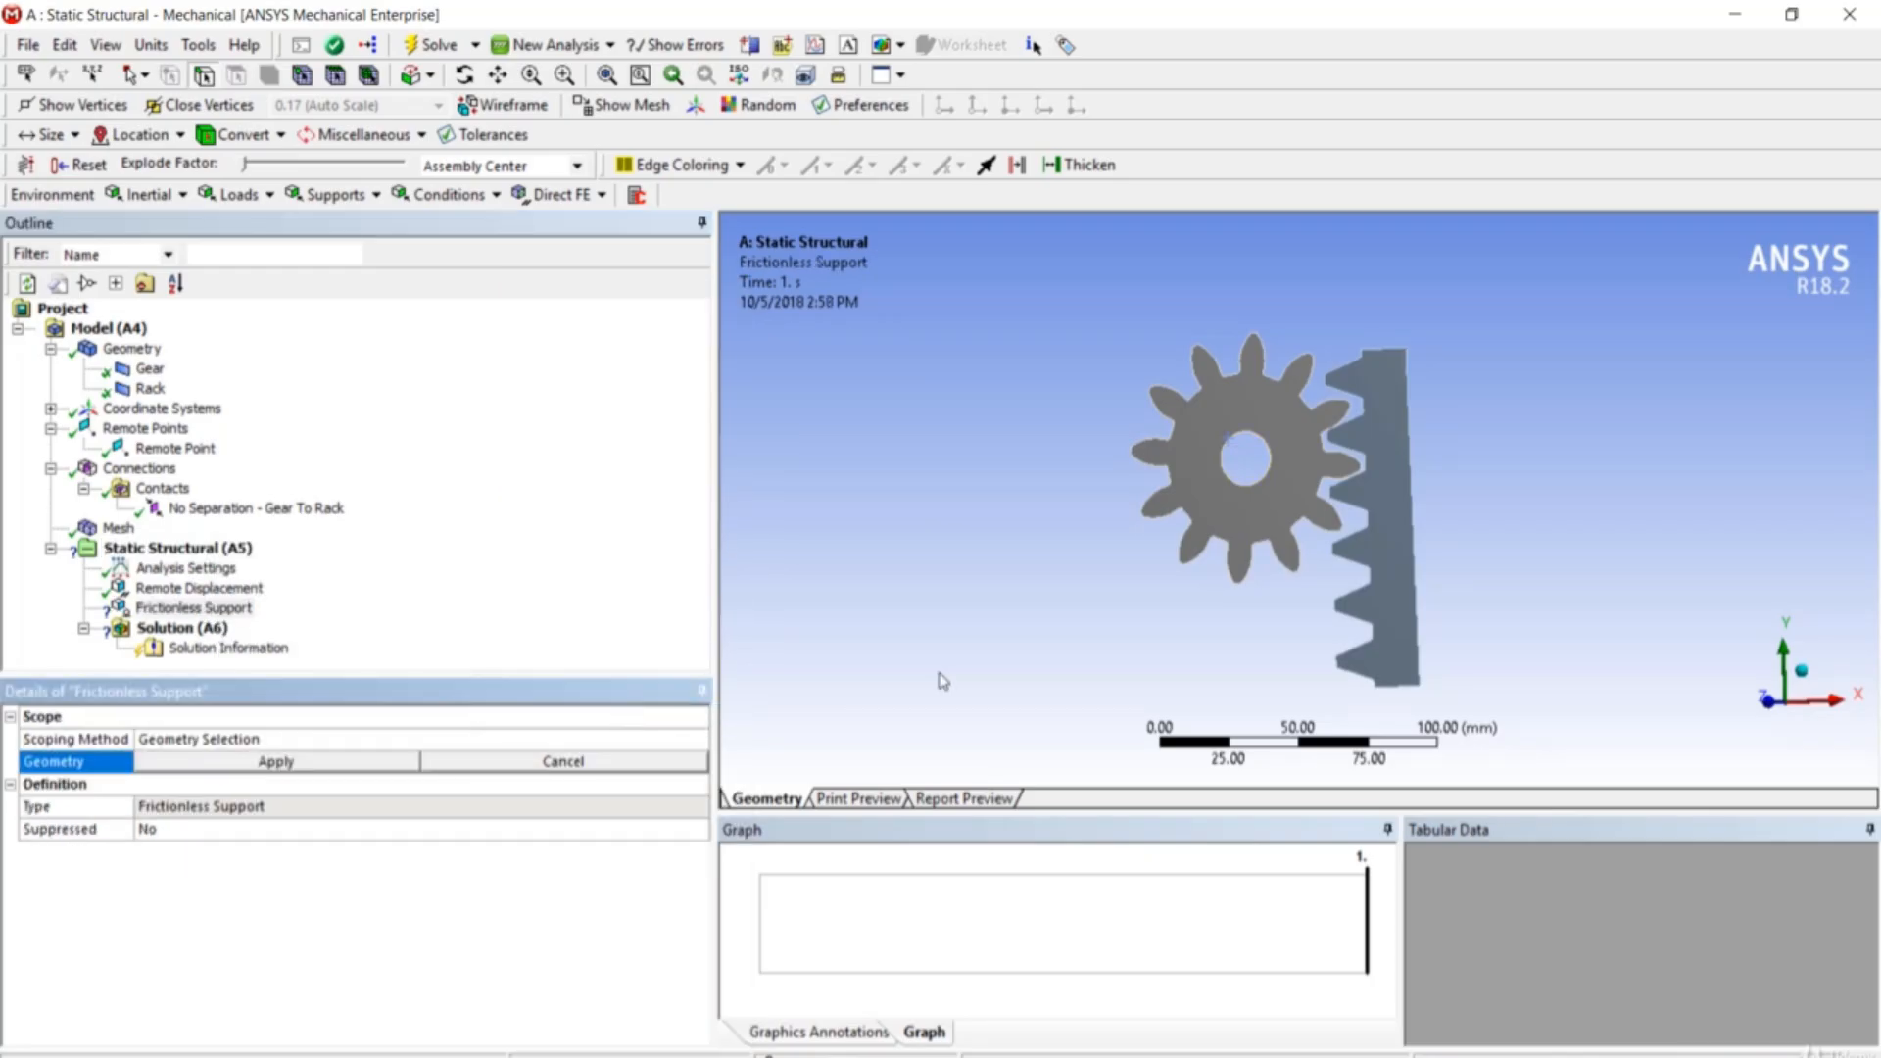
{"action": "left_click", "coordinate": [1416, 586]}
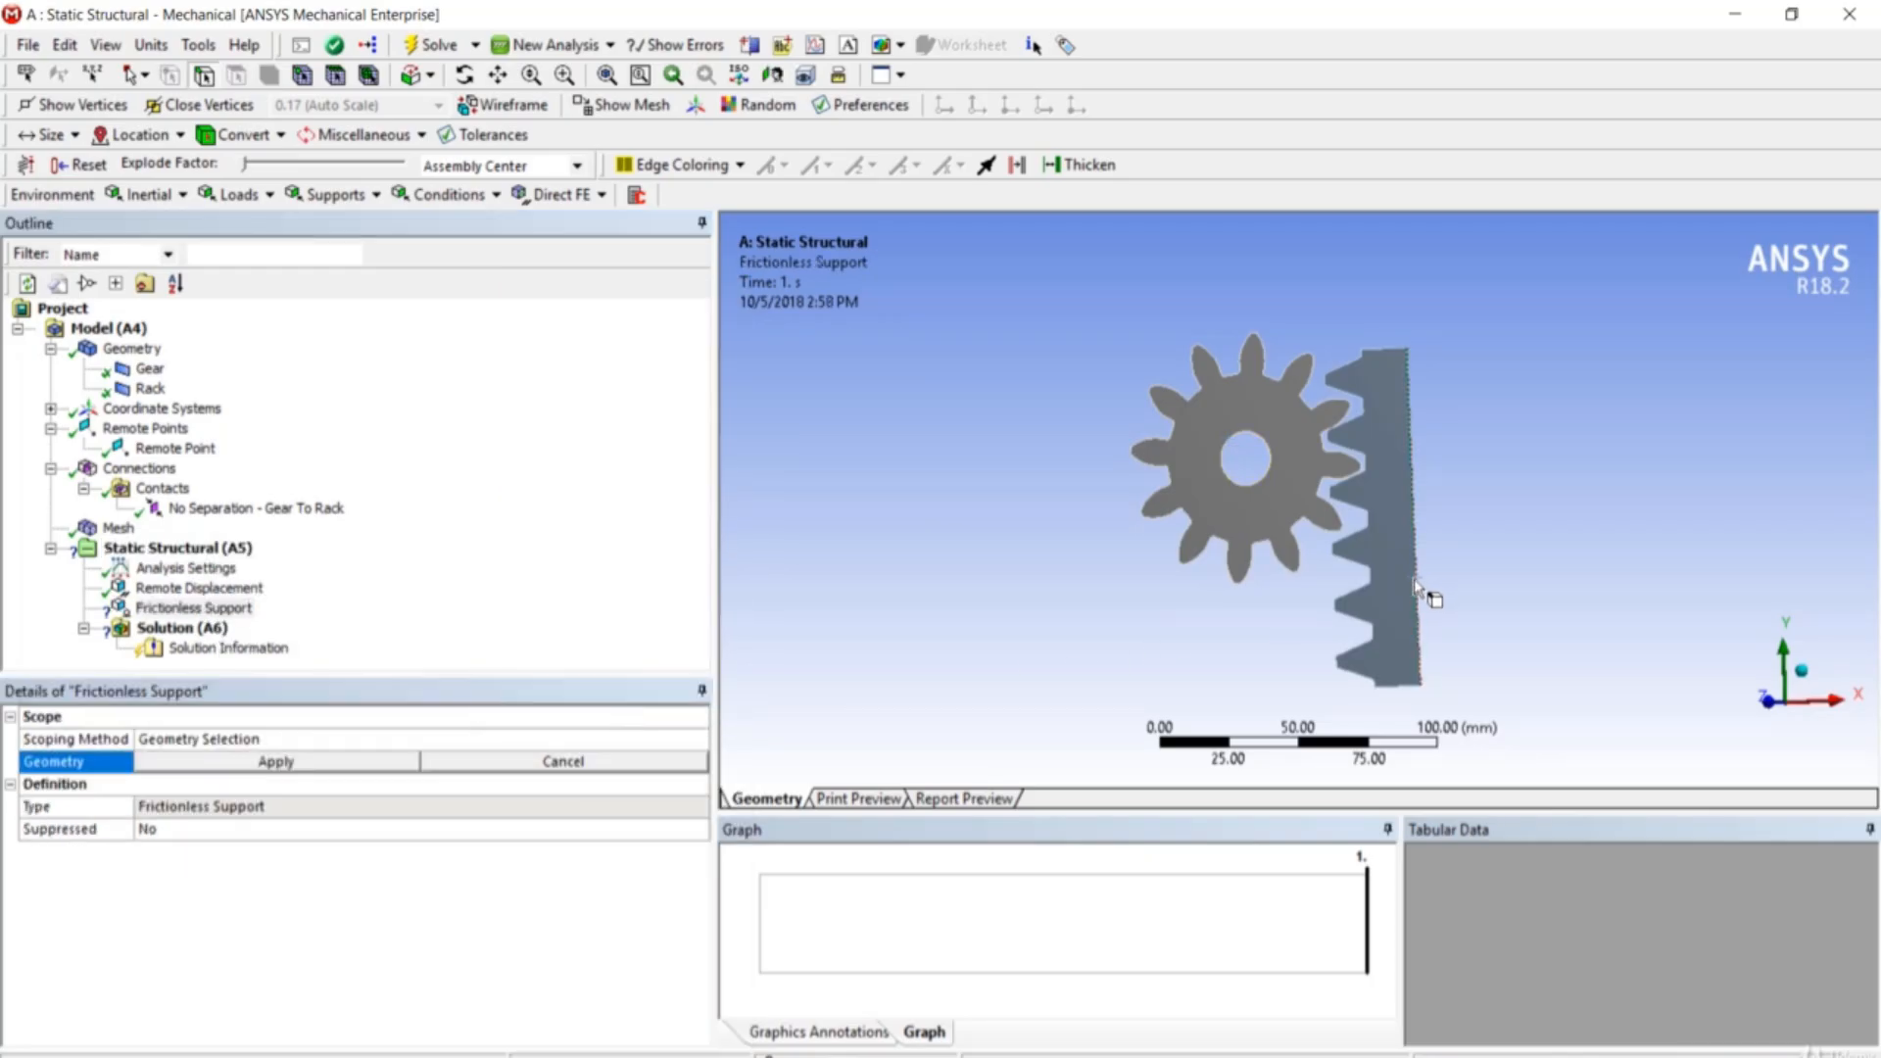
{"action": "left_click", "coordinate": [350, 772]}
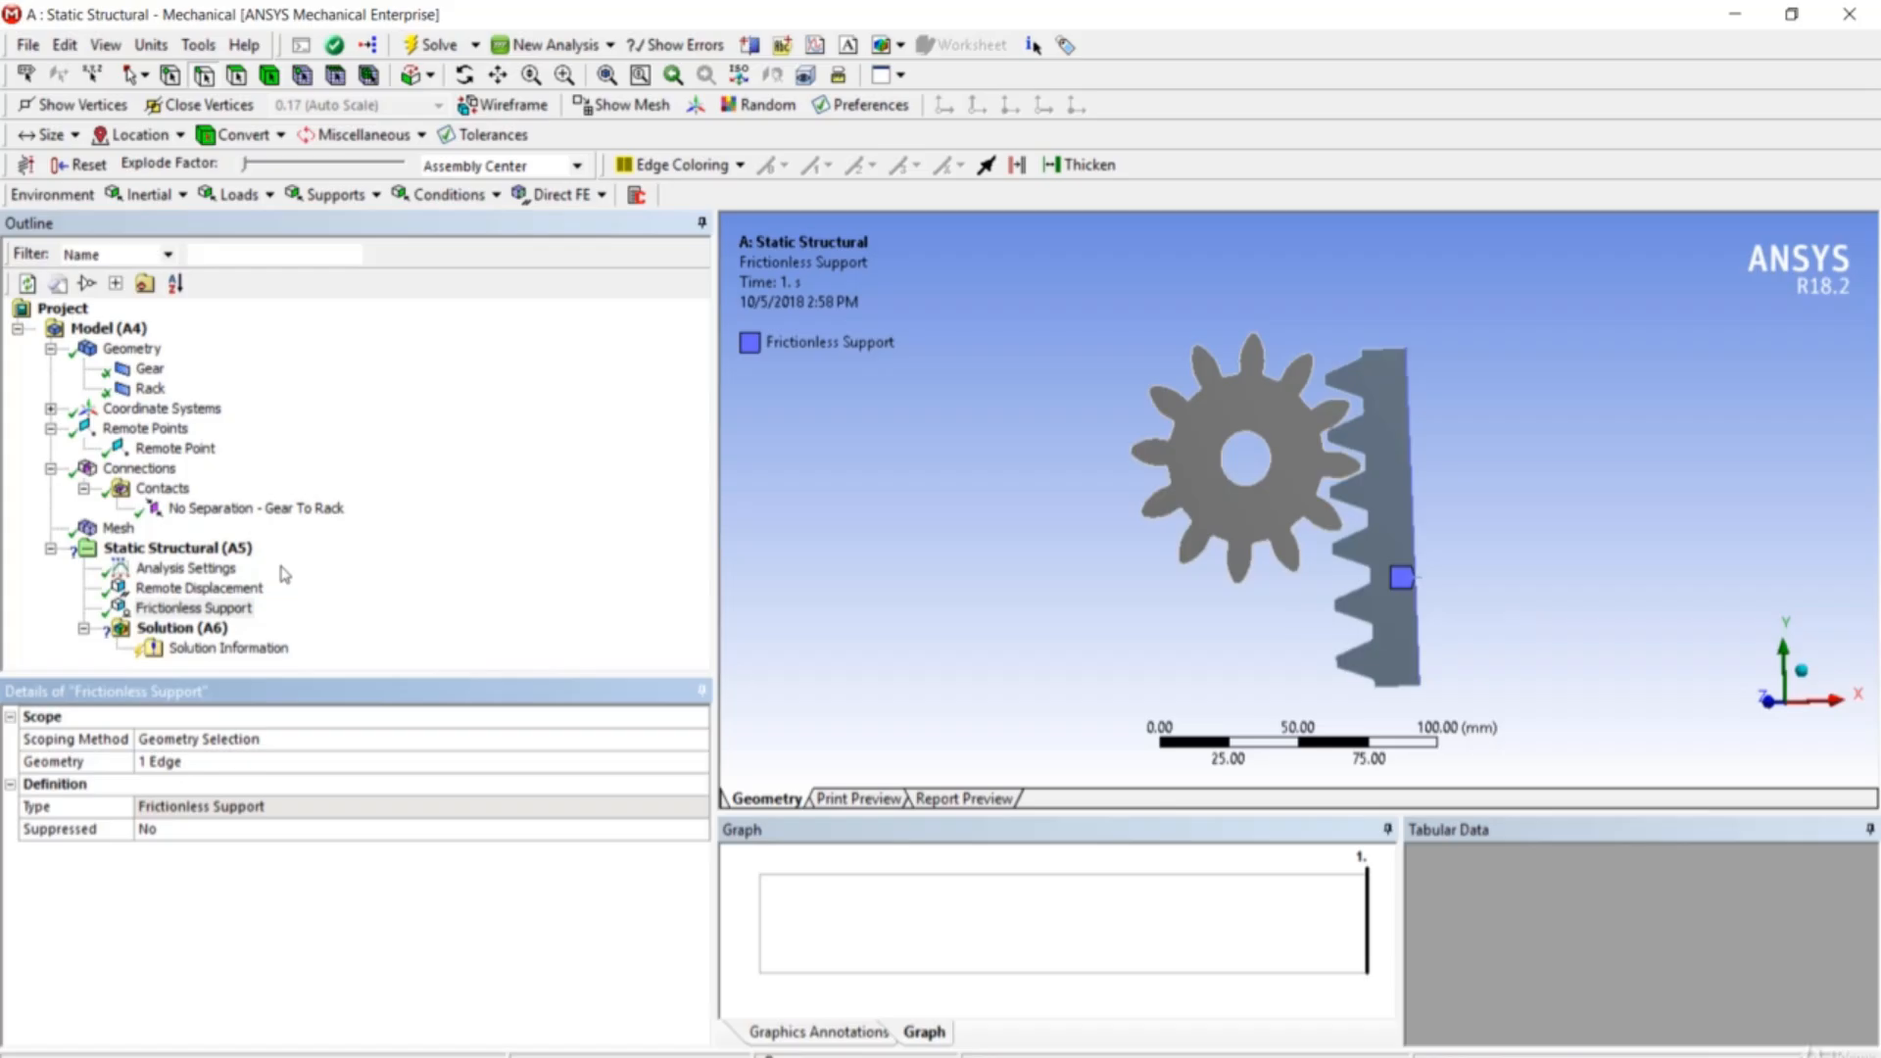
- Insert a Force applied to the edge at the rack's lower end
{"action": "right_click", "coordinate": [226, 563]}
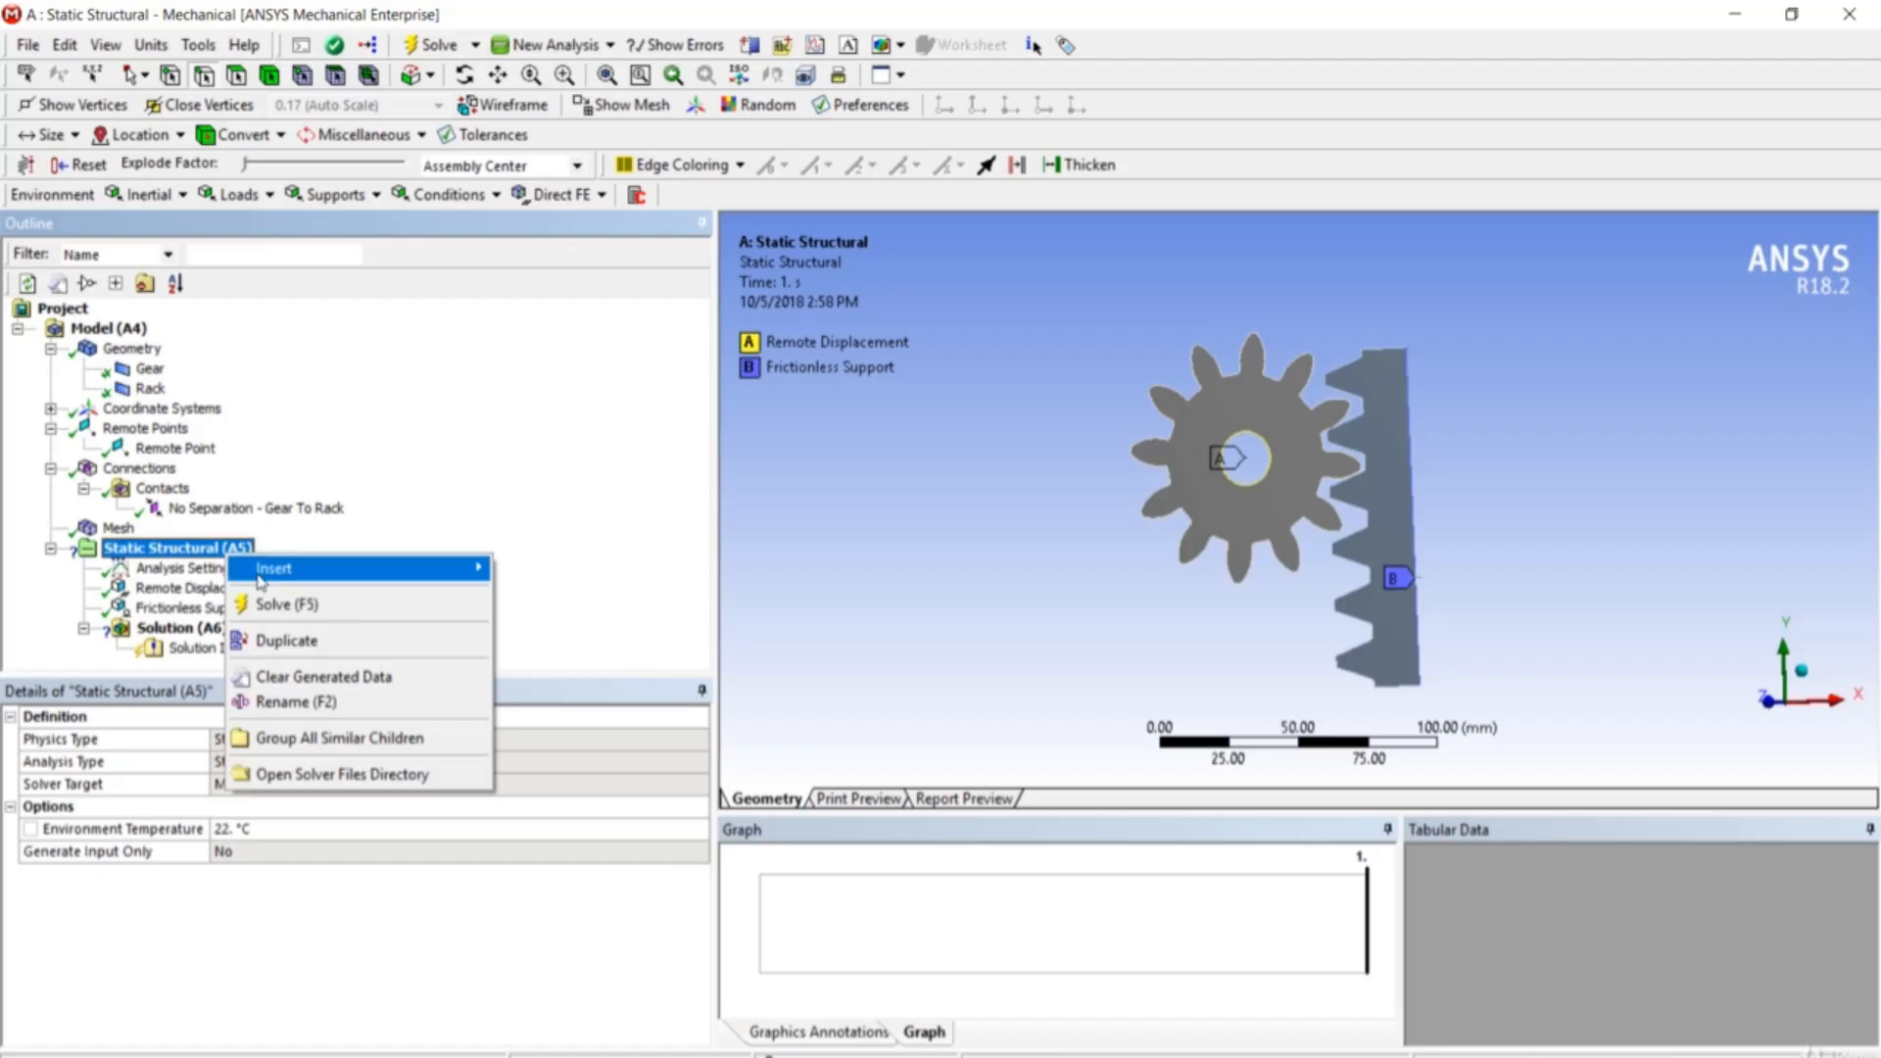
{"action": "mouse_move", "coordinate": [272, 569]}
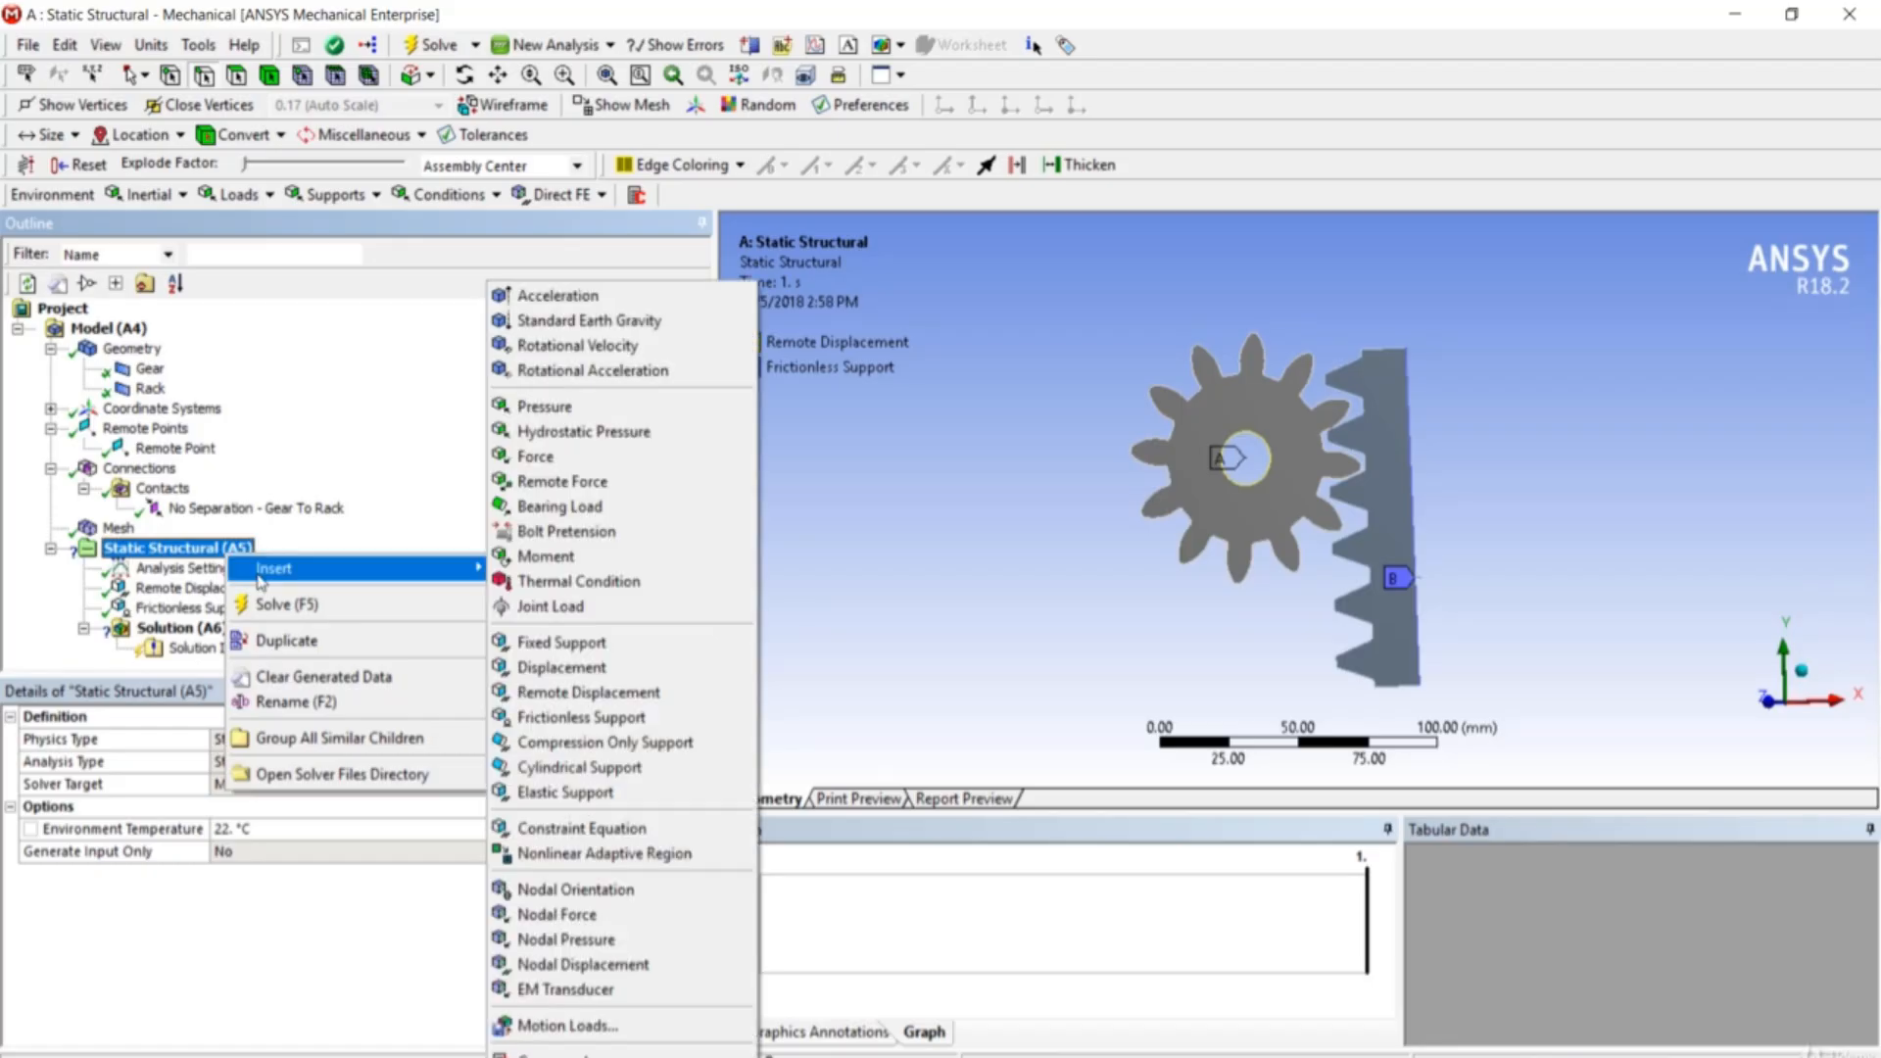
{"action": "left_click", "coordinate": [650, 468]}
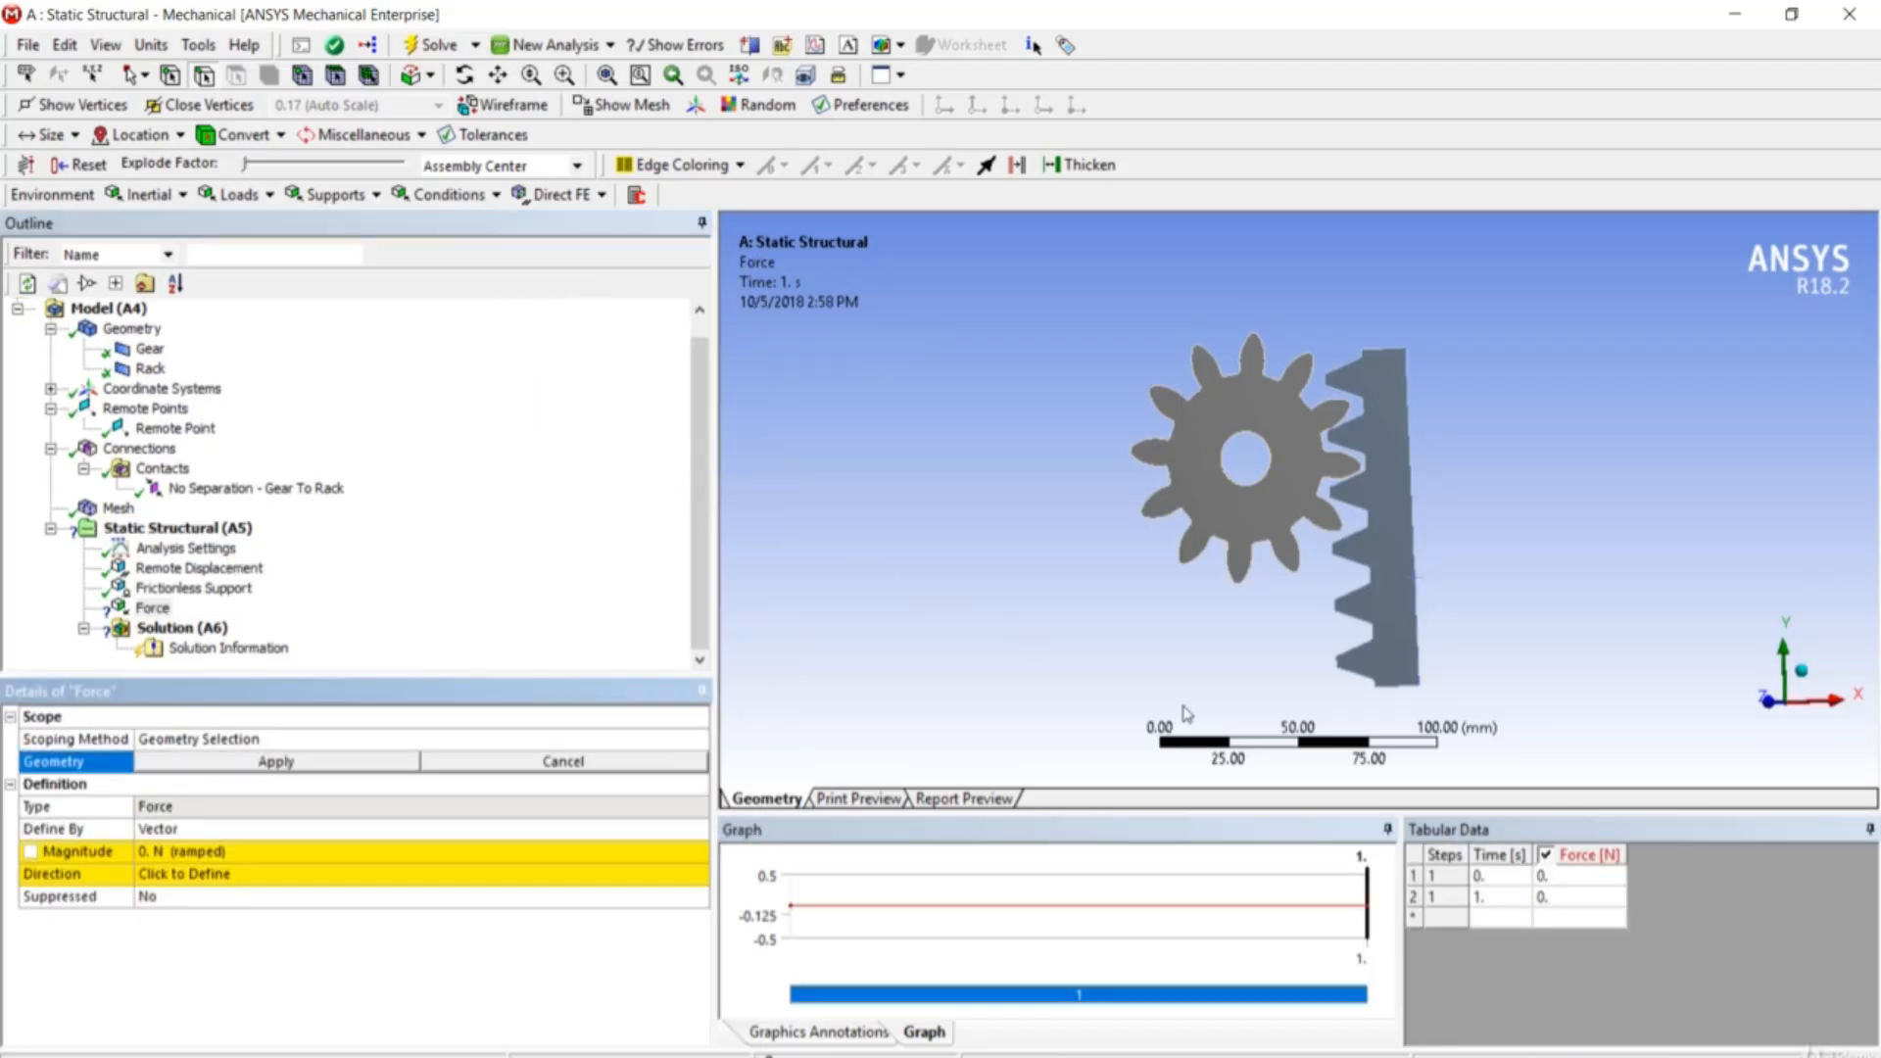
{"action": "left_click", "coordinate": [1407, 691]}
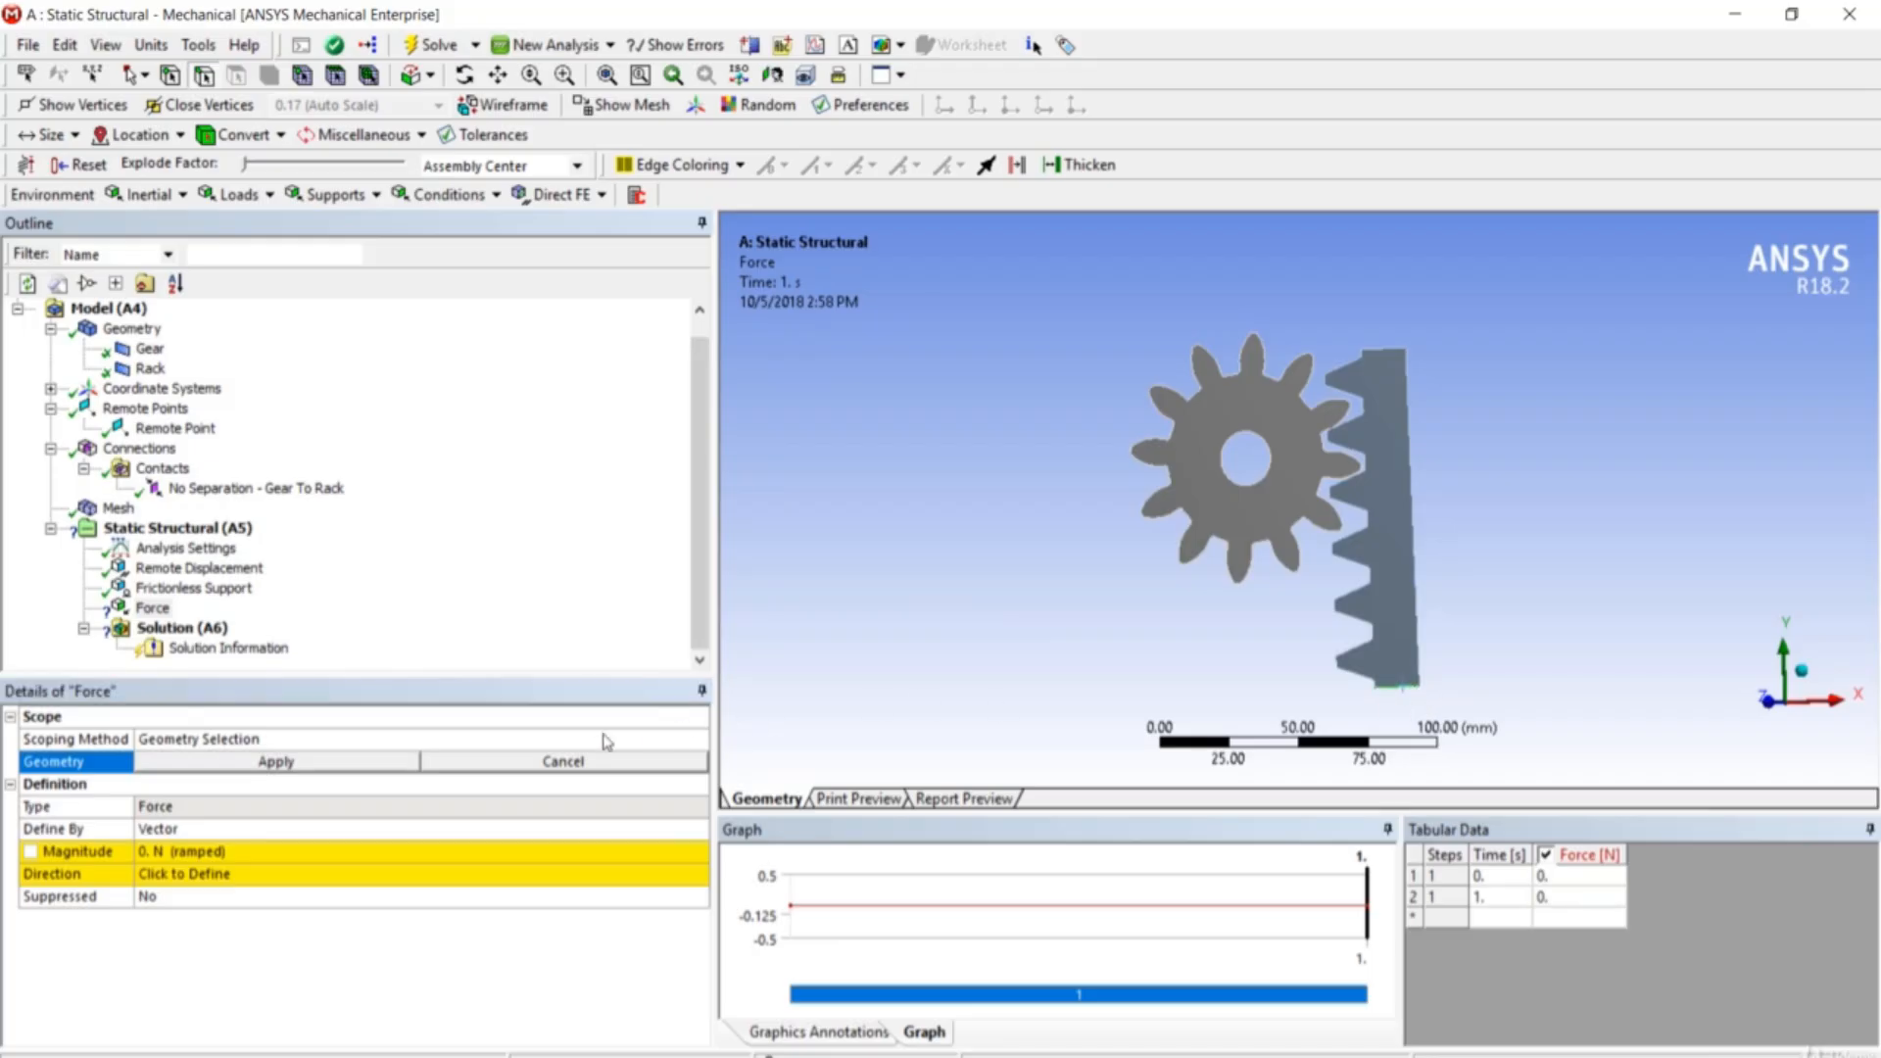
{"action": "left_click", "coordinate": [347, 771]}
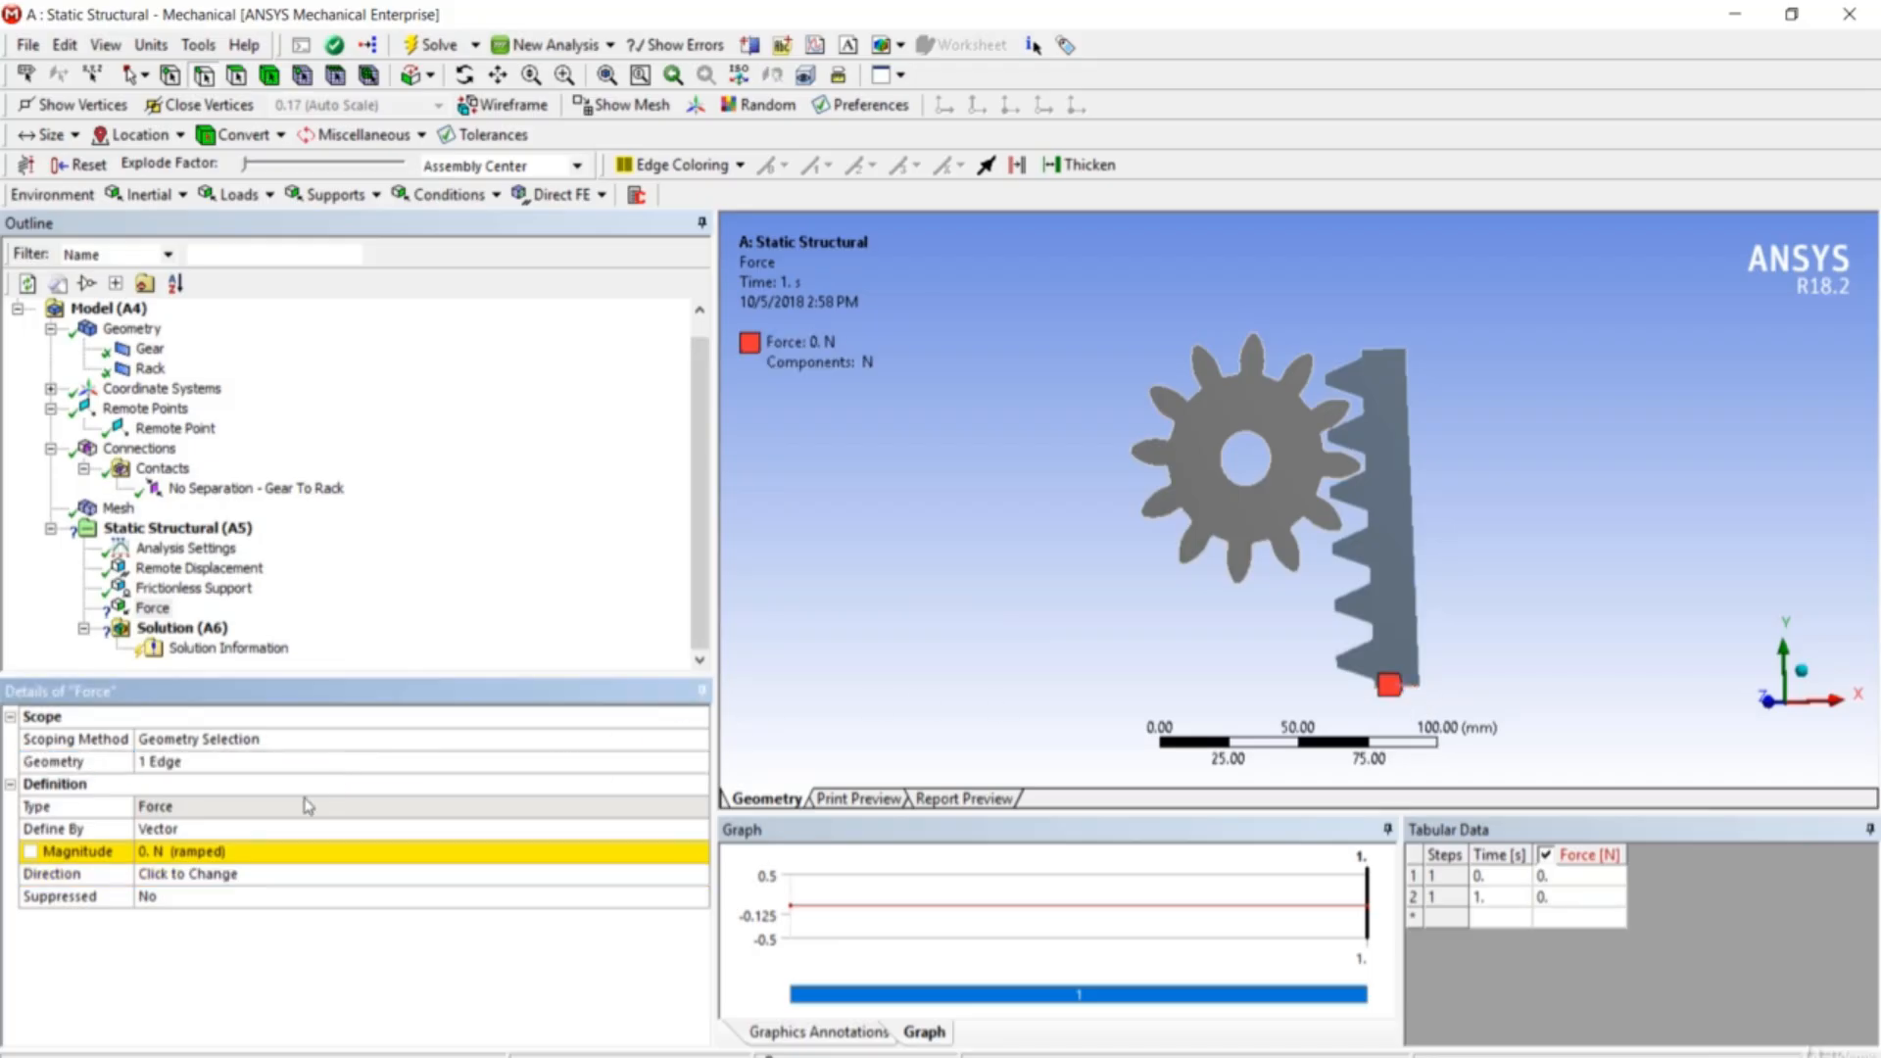
- Define the Force by components with X 0 N and Y 2500 N
{"action": "left_click", "coordinate": [245, 830]}
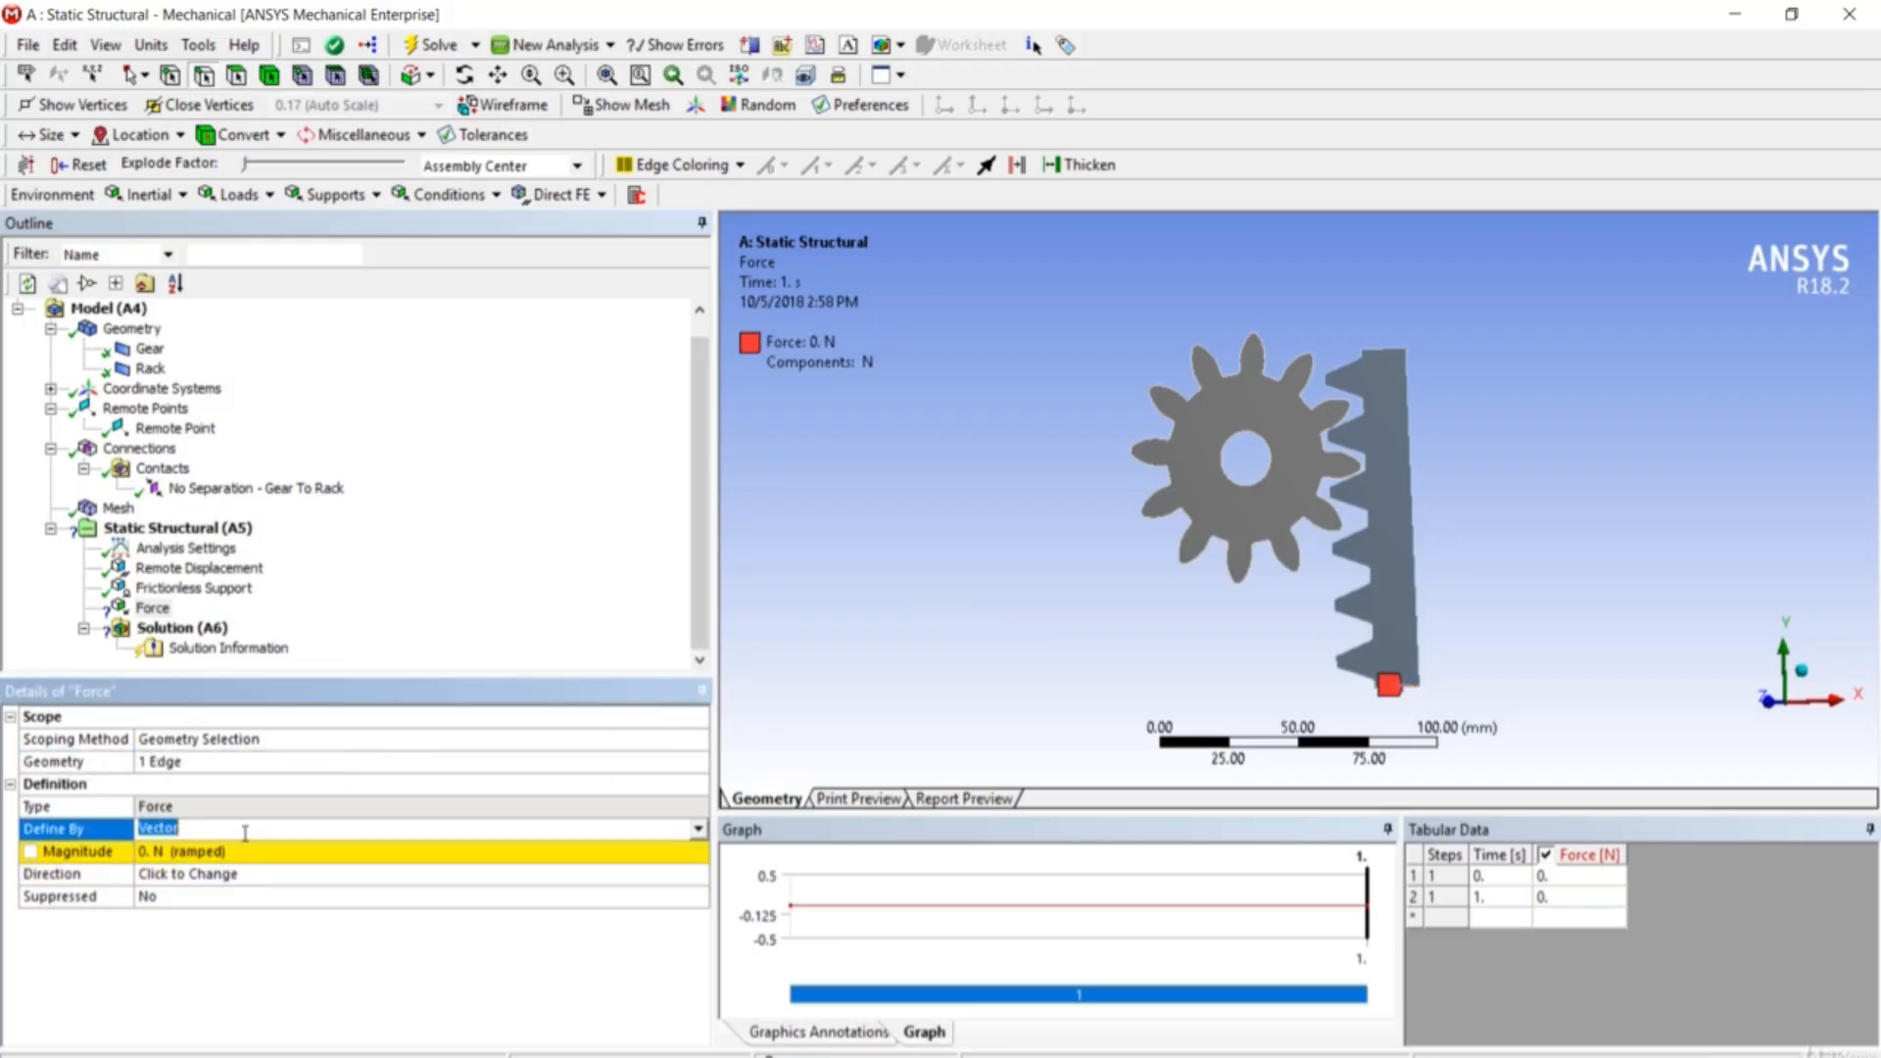
{"action": "left_click", "coordinate": [698, 829]}
{"action": "left_click", "coordinate": [676, 855]}
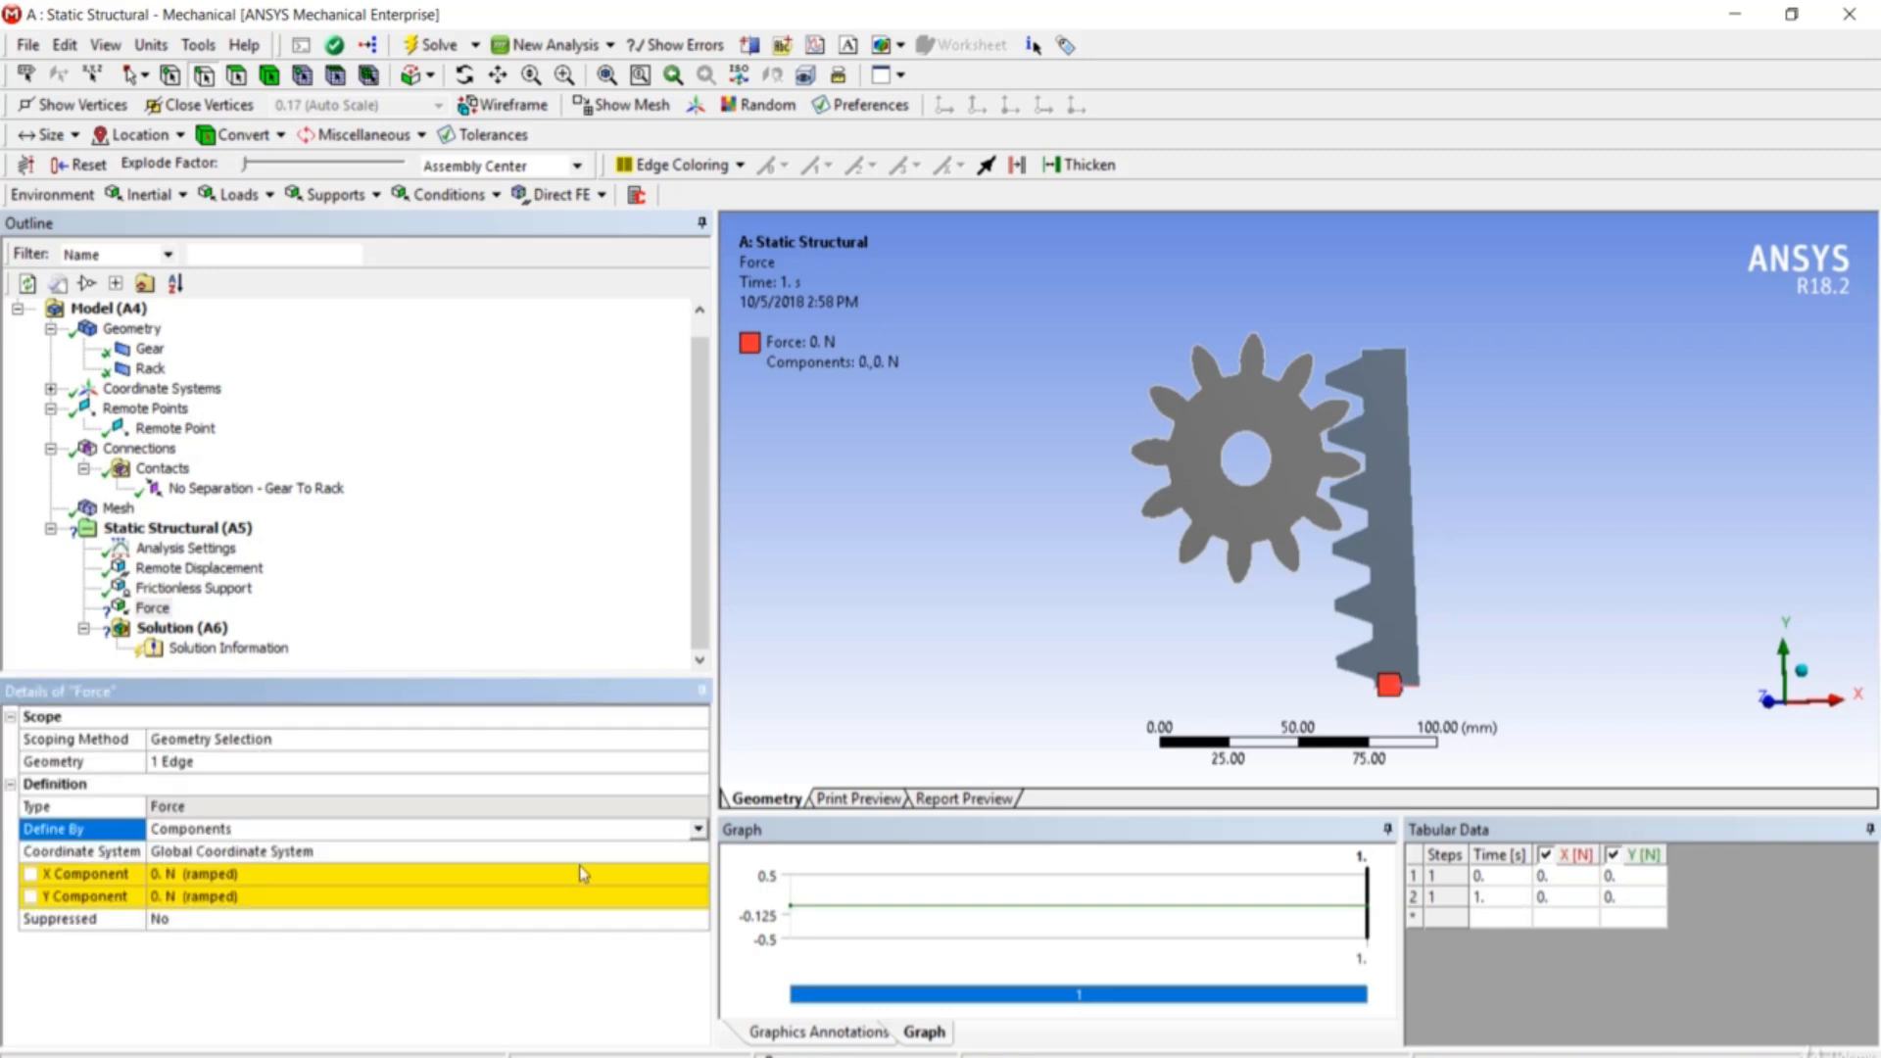
{"action": "left_click", "coordinate": [442, 899]}
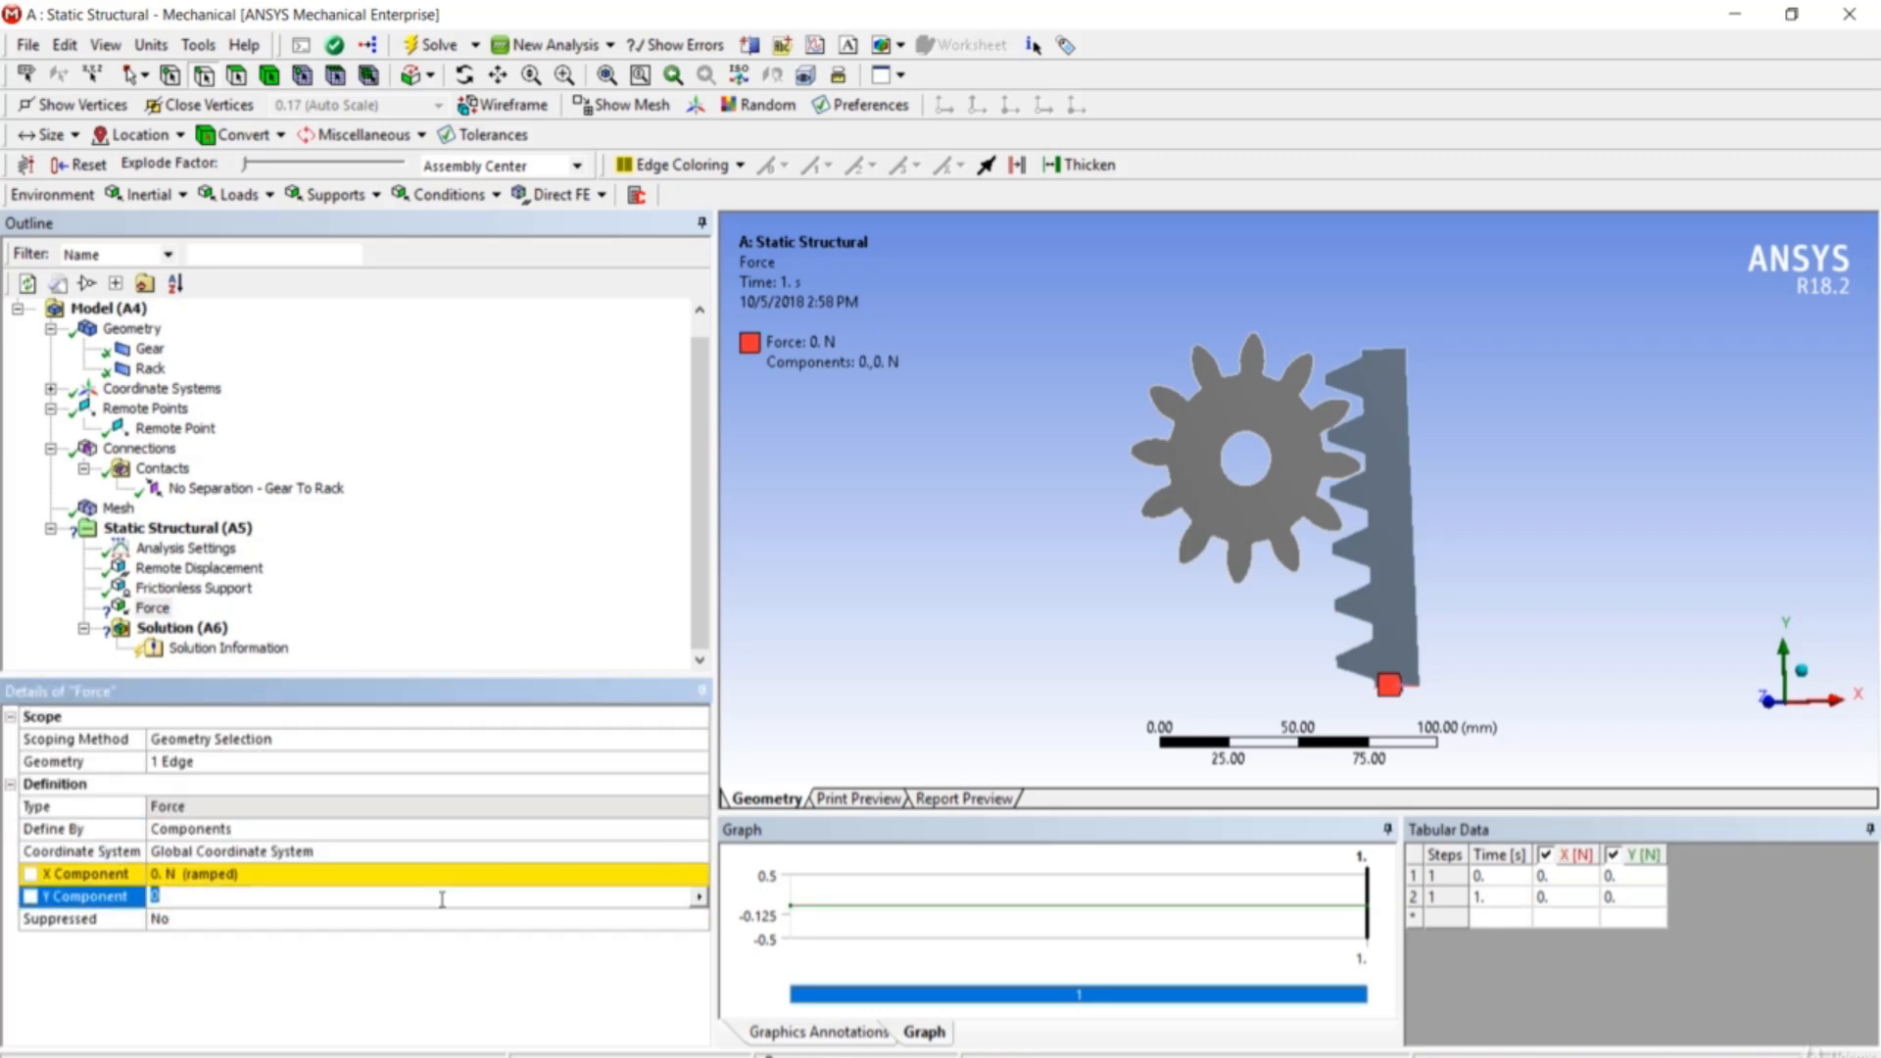
{"action": "type", "text": "2500"}
{"action": "key", "text": "Return"}
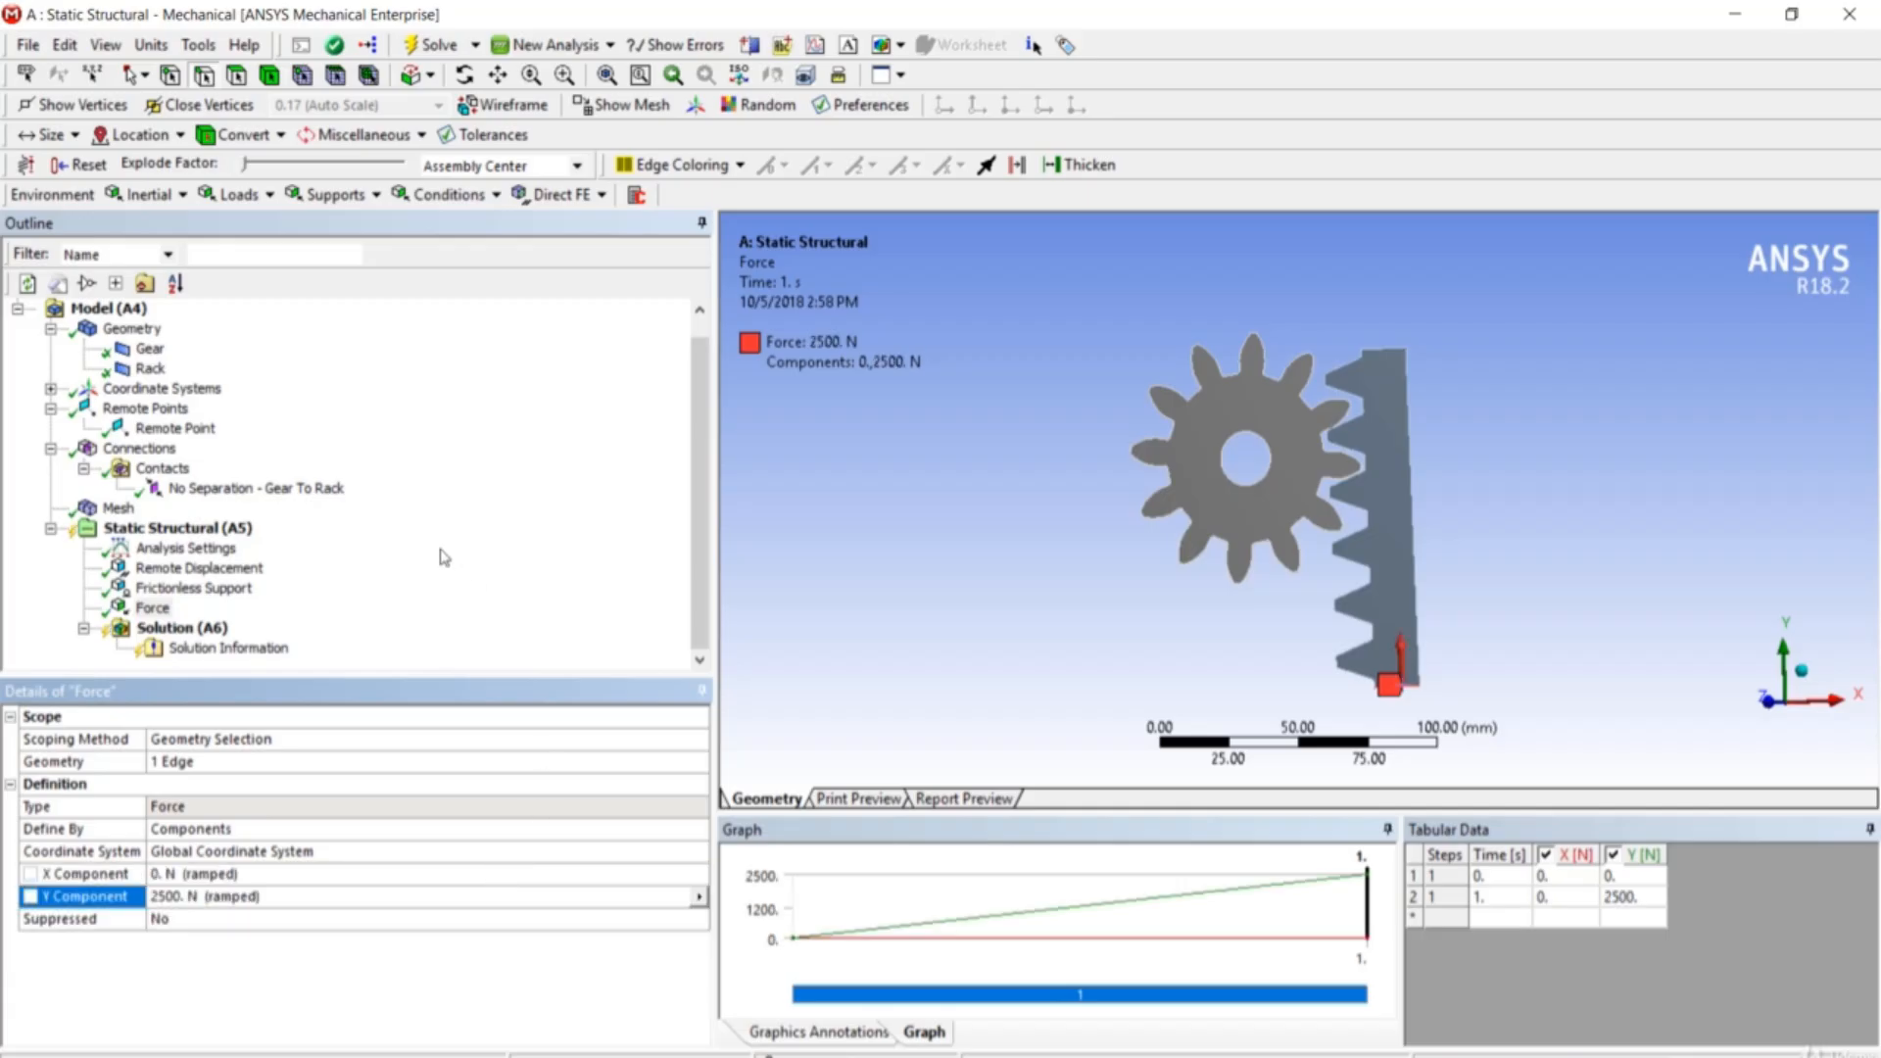
- Solve the Static Structural analysis and insert a Total Deformation result under Solution
{"action": "right_click", "coordinate": [226, 539]}
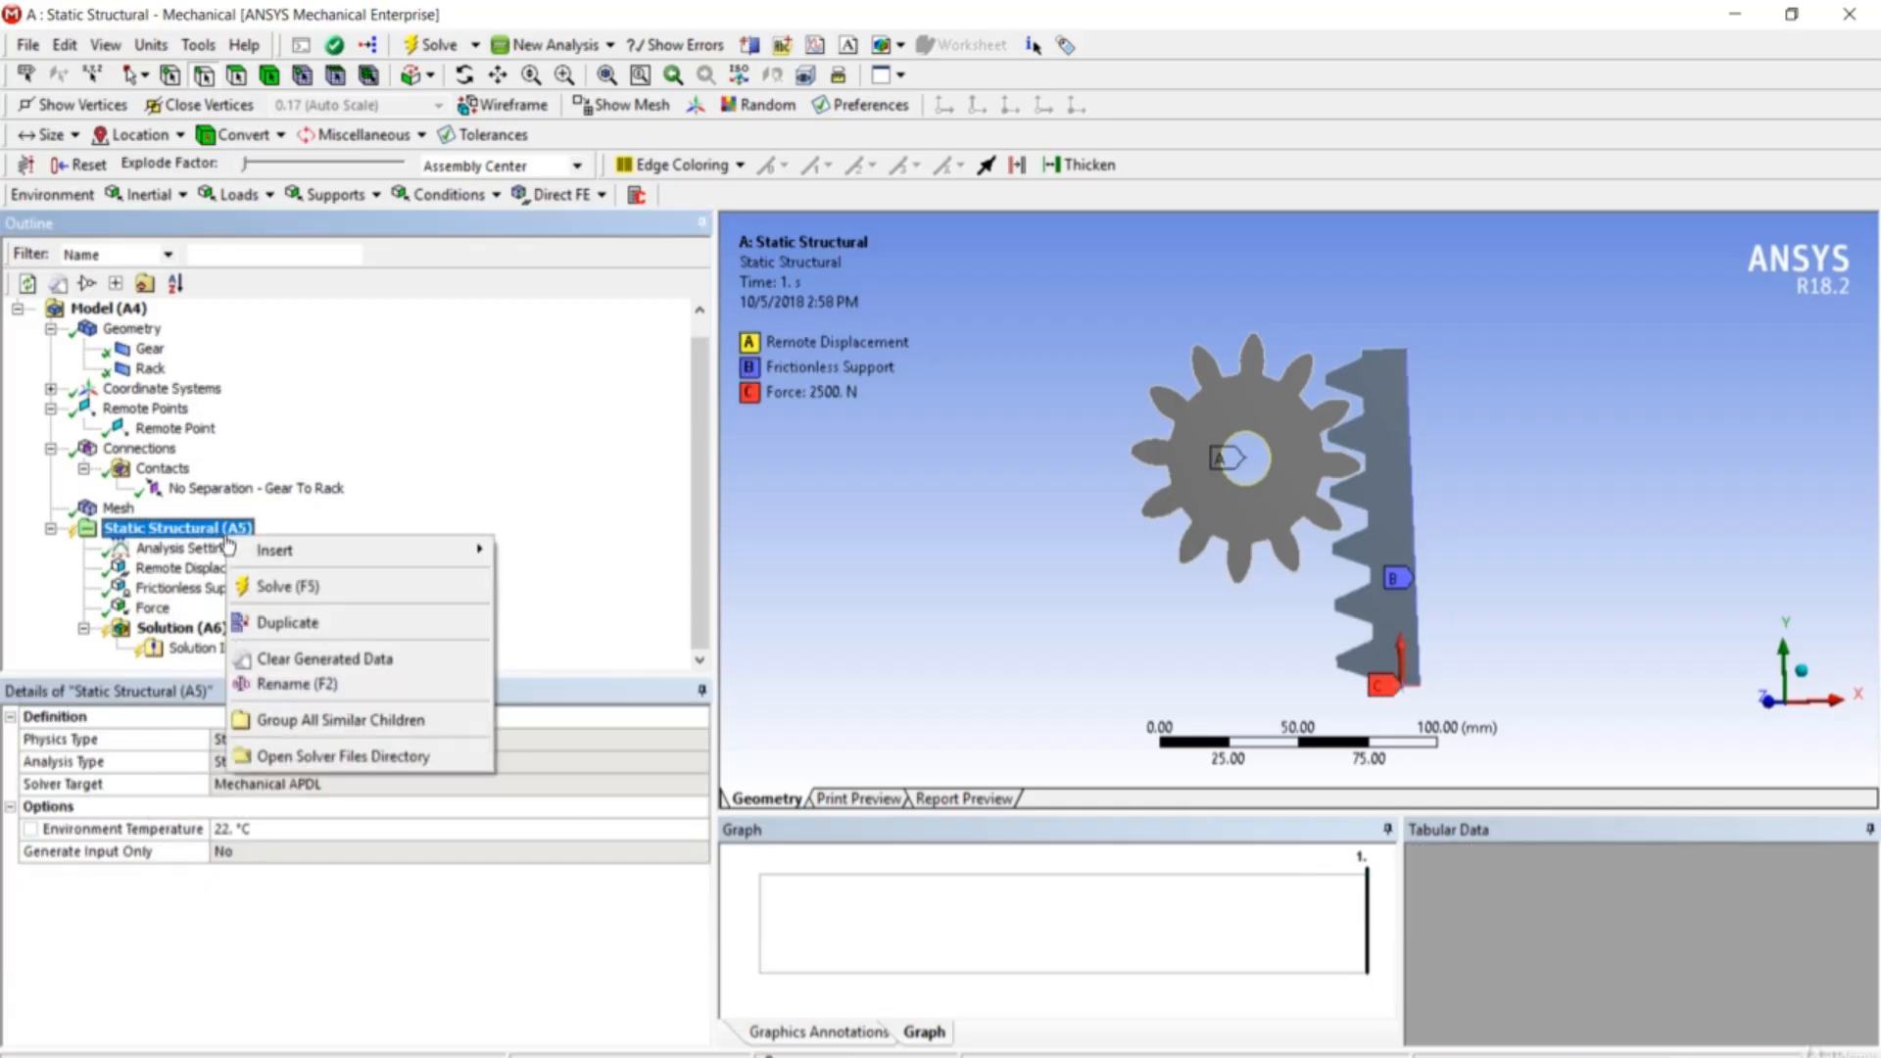
{"action": "left_click", "coordinate": [277, 588]}
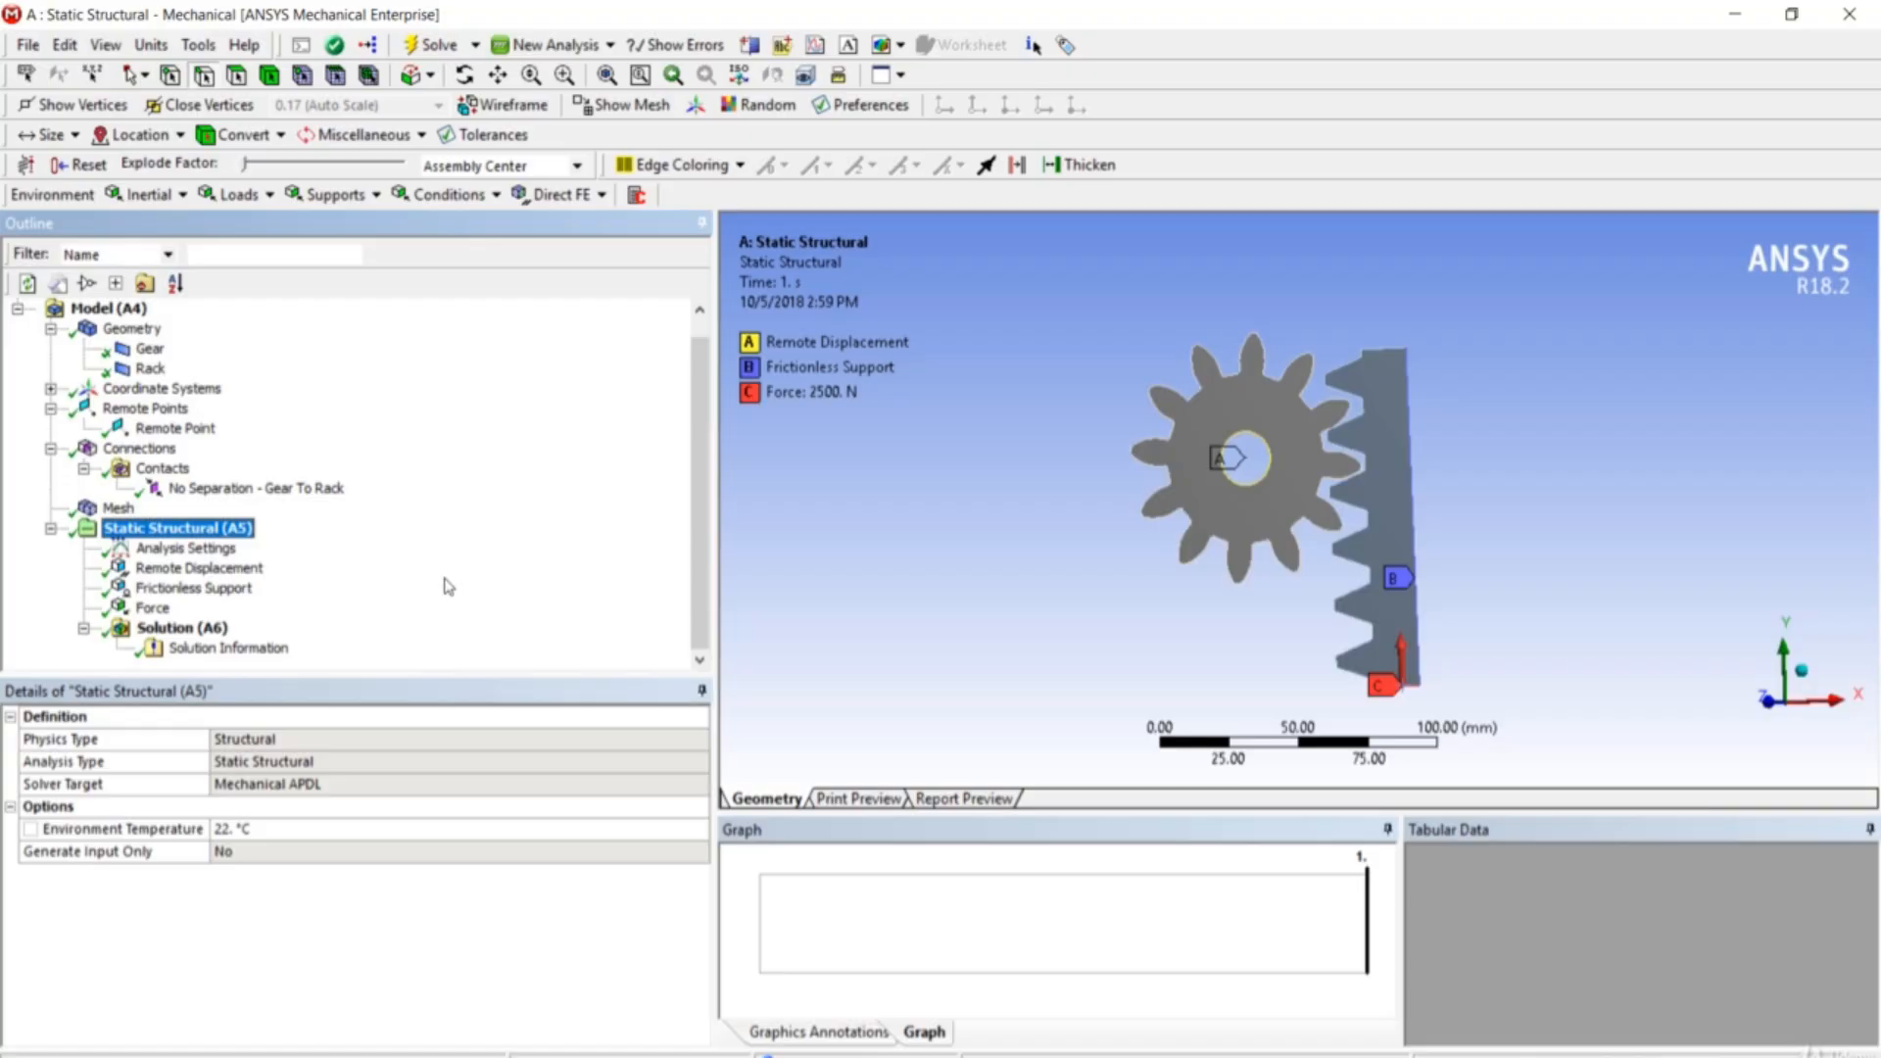
{"action": "right_click", "coordinate": [207, 643]}
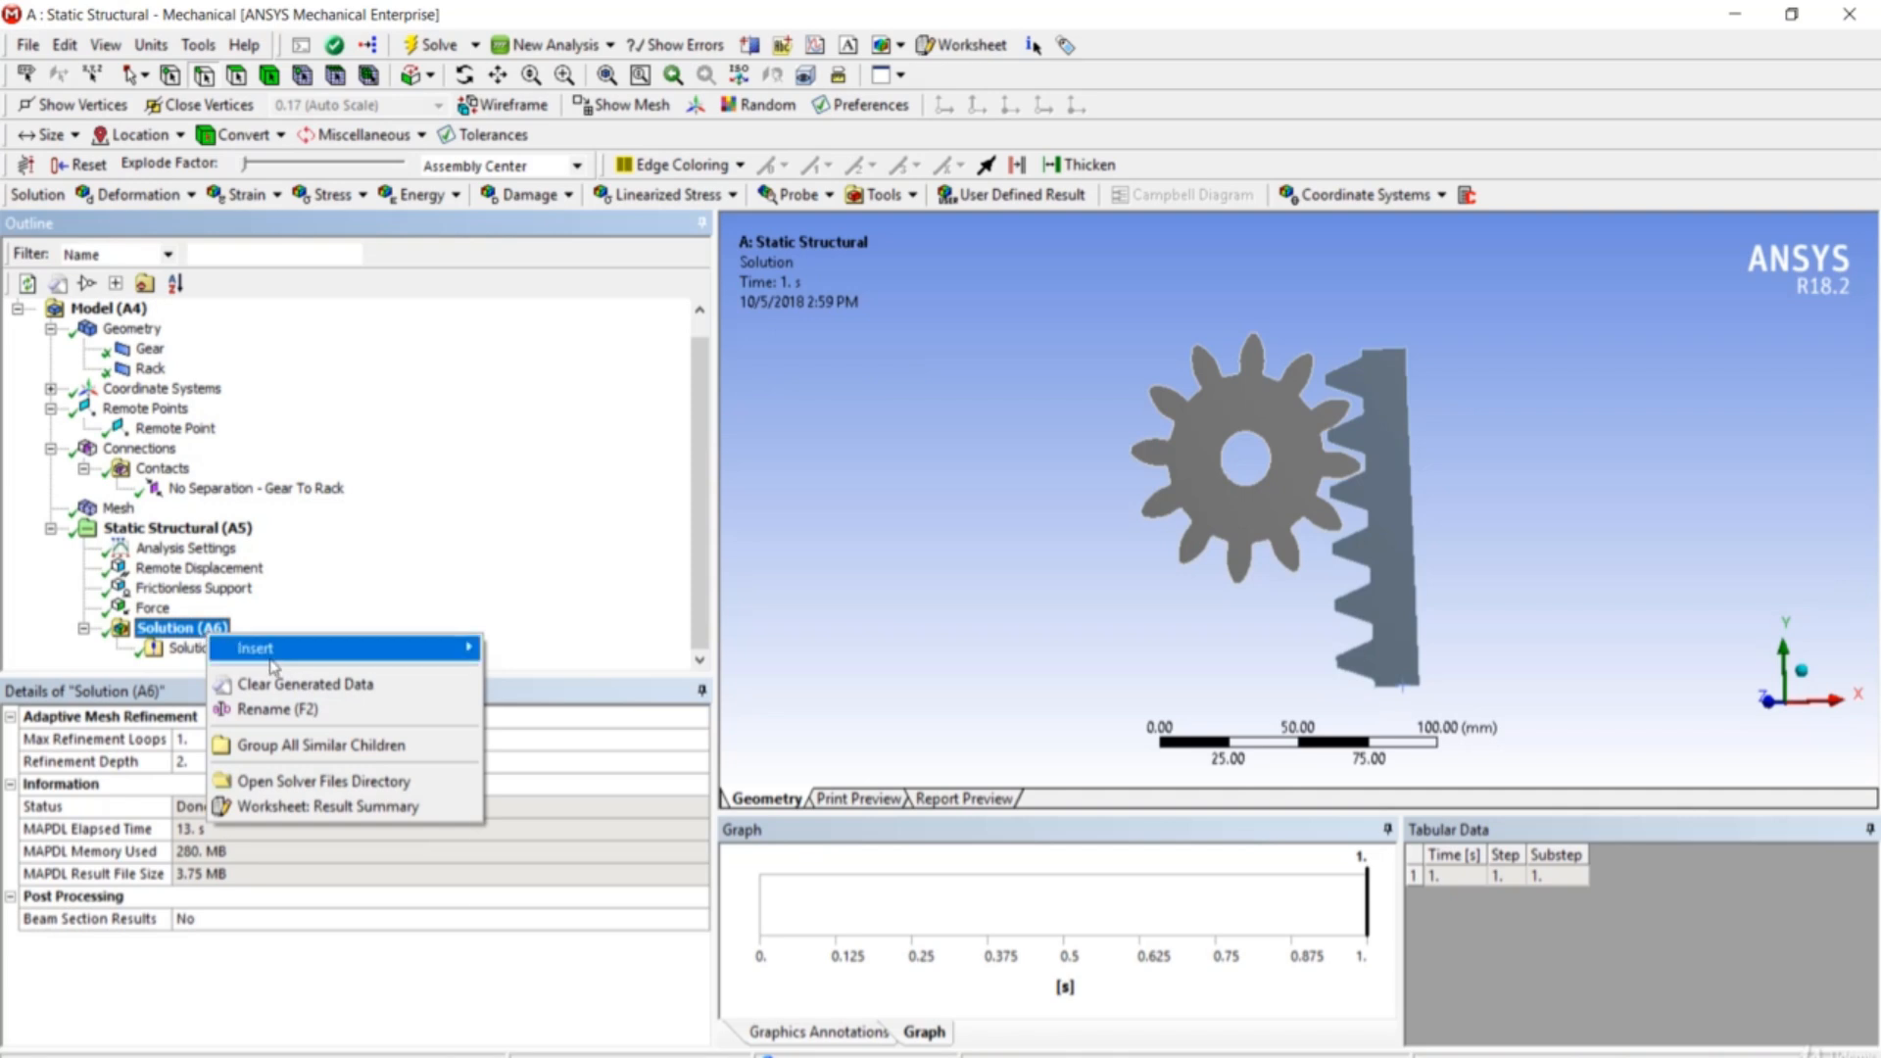
{"action": "mouse_move", "coordinate": [273, 667]}
{"action": "mouse_move", "coordinate": [617, 651]}
{"action": "left_click", "coordinate": [749, 651]}
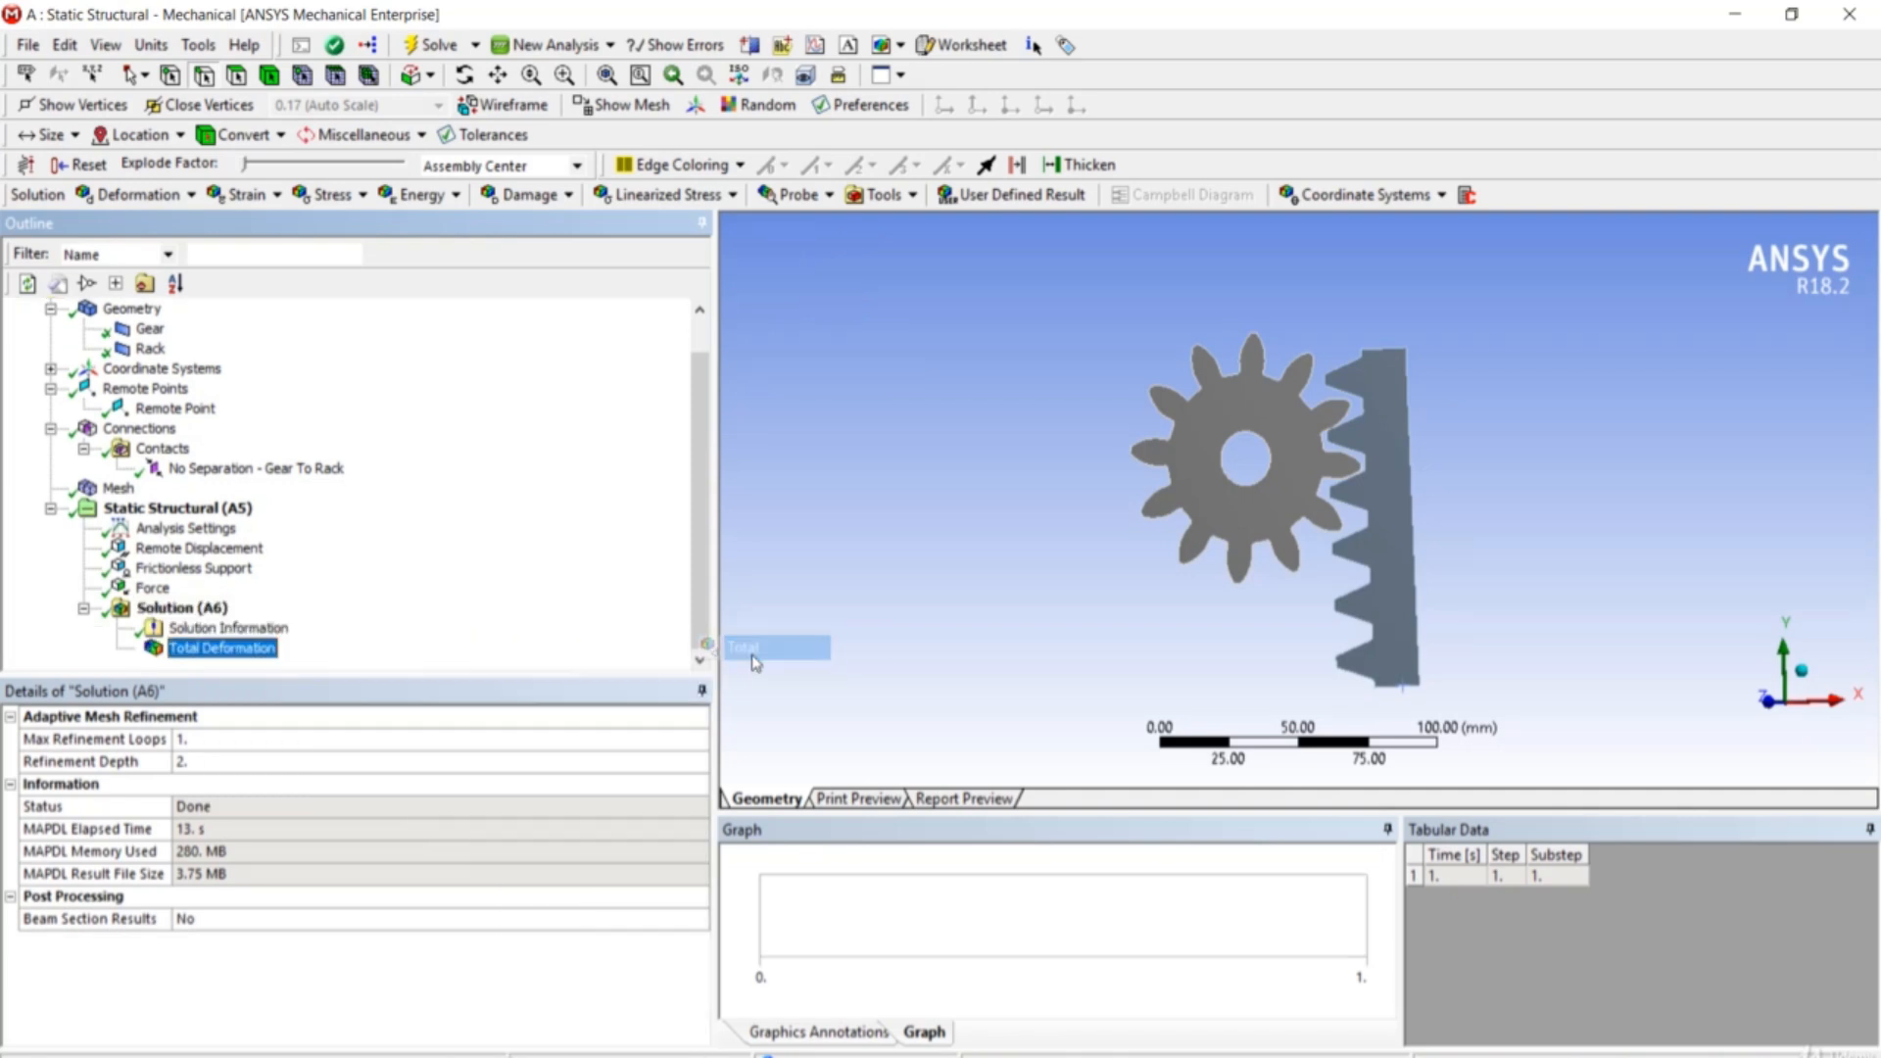
{"action": "left_click", "coordinate": [259, 648]}
- Evaluate Total Deformation, showing a 0.016015 mm maximum on the rack
{"action": "right_click", "coordinate": [260, 653]}
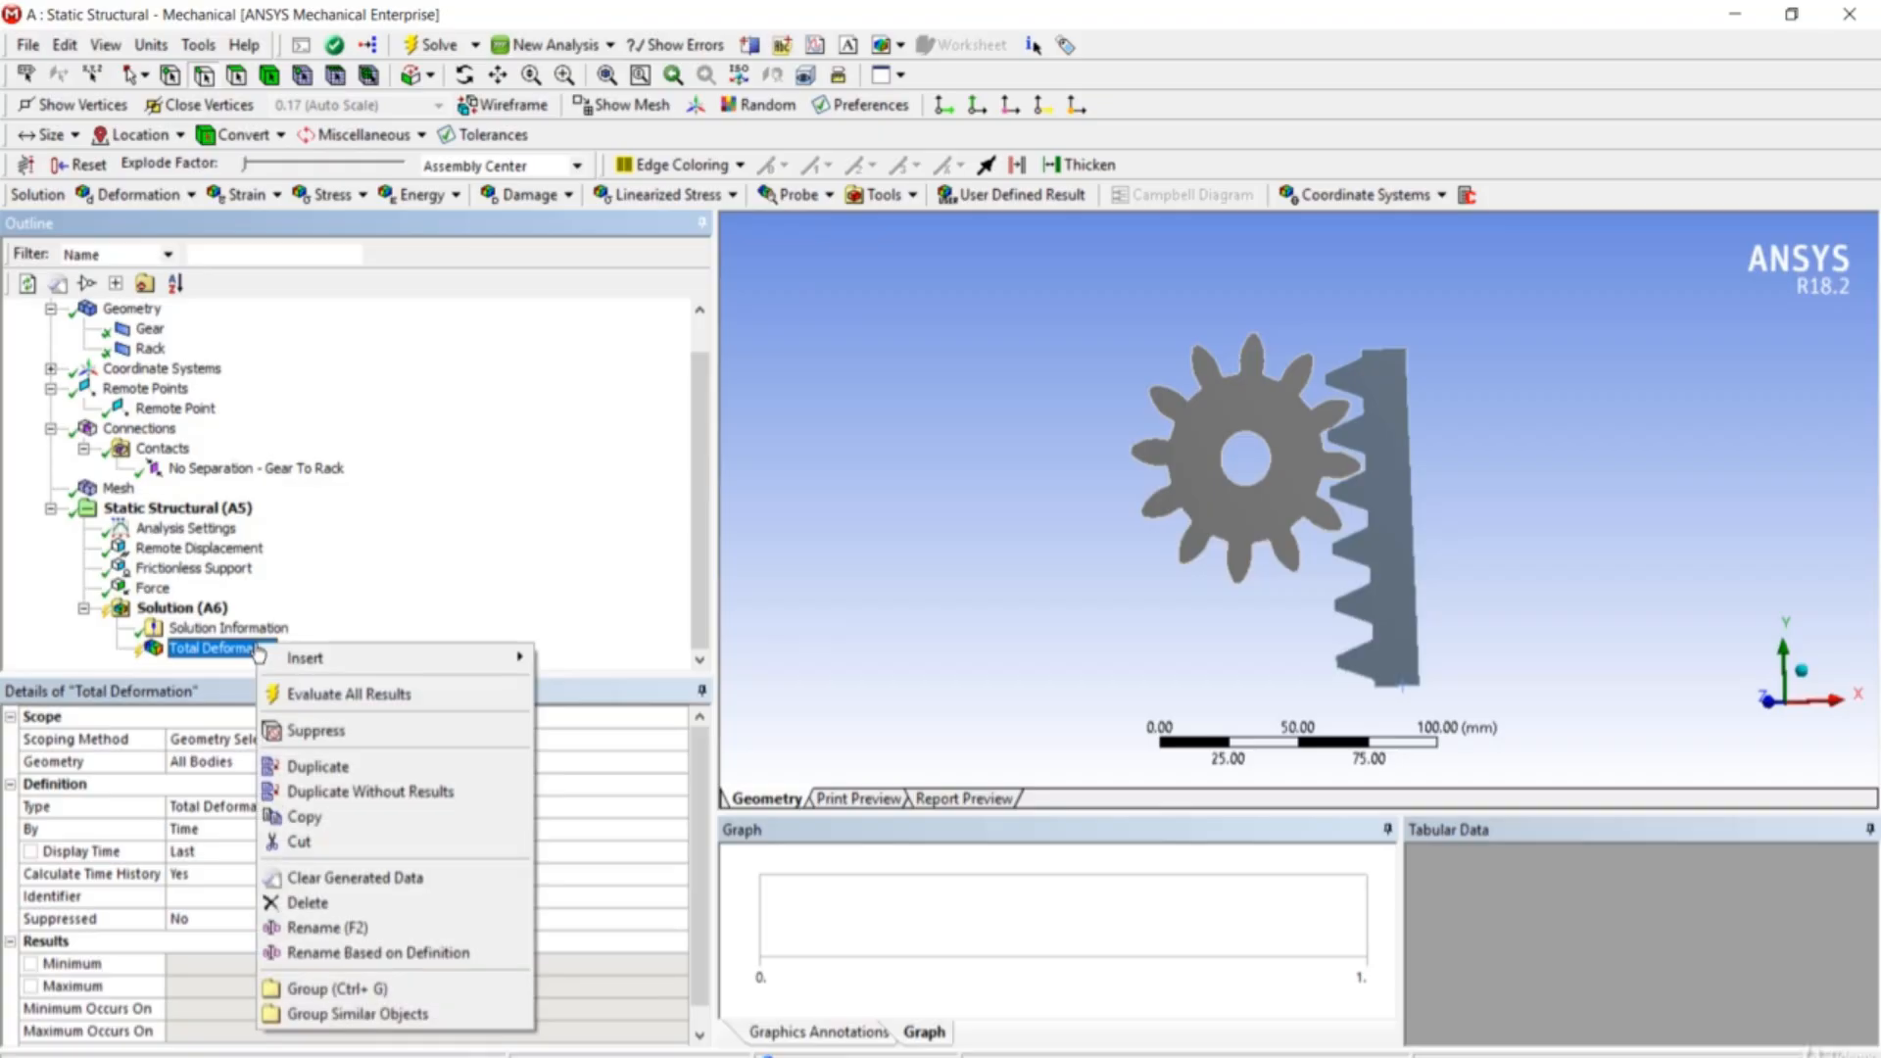
{"action": "left_click", "coordinate": [310, 698]}
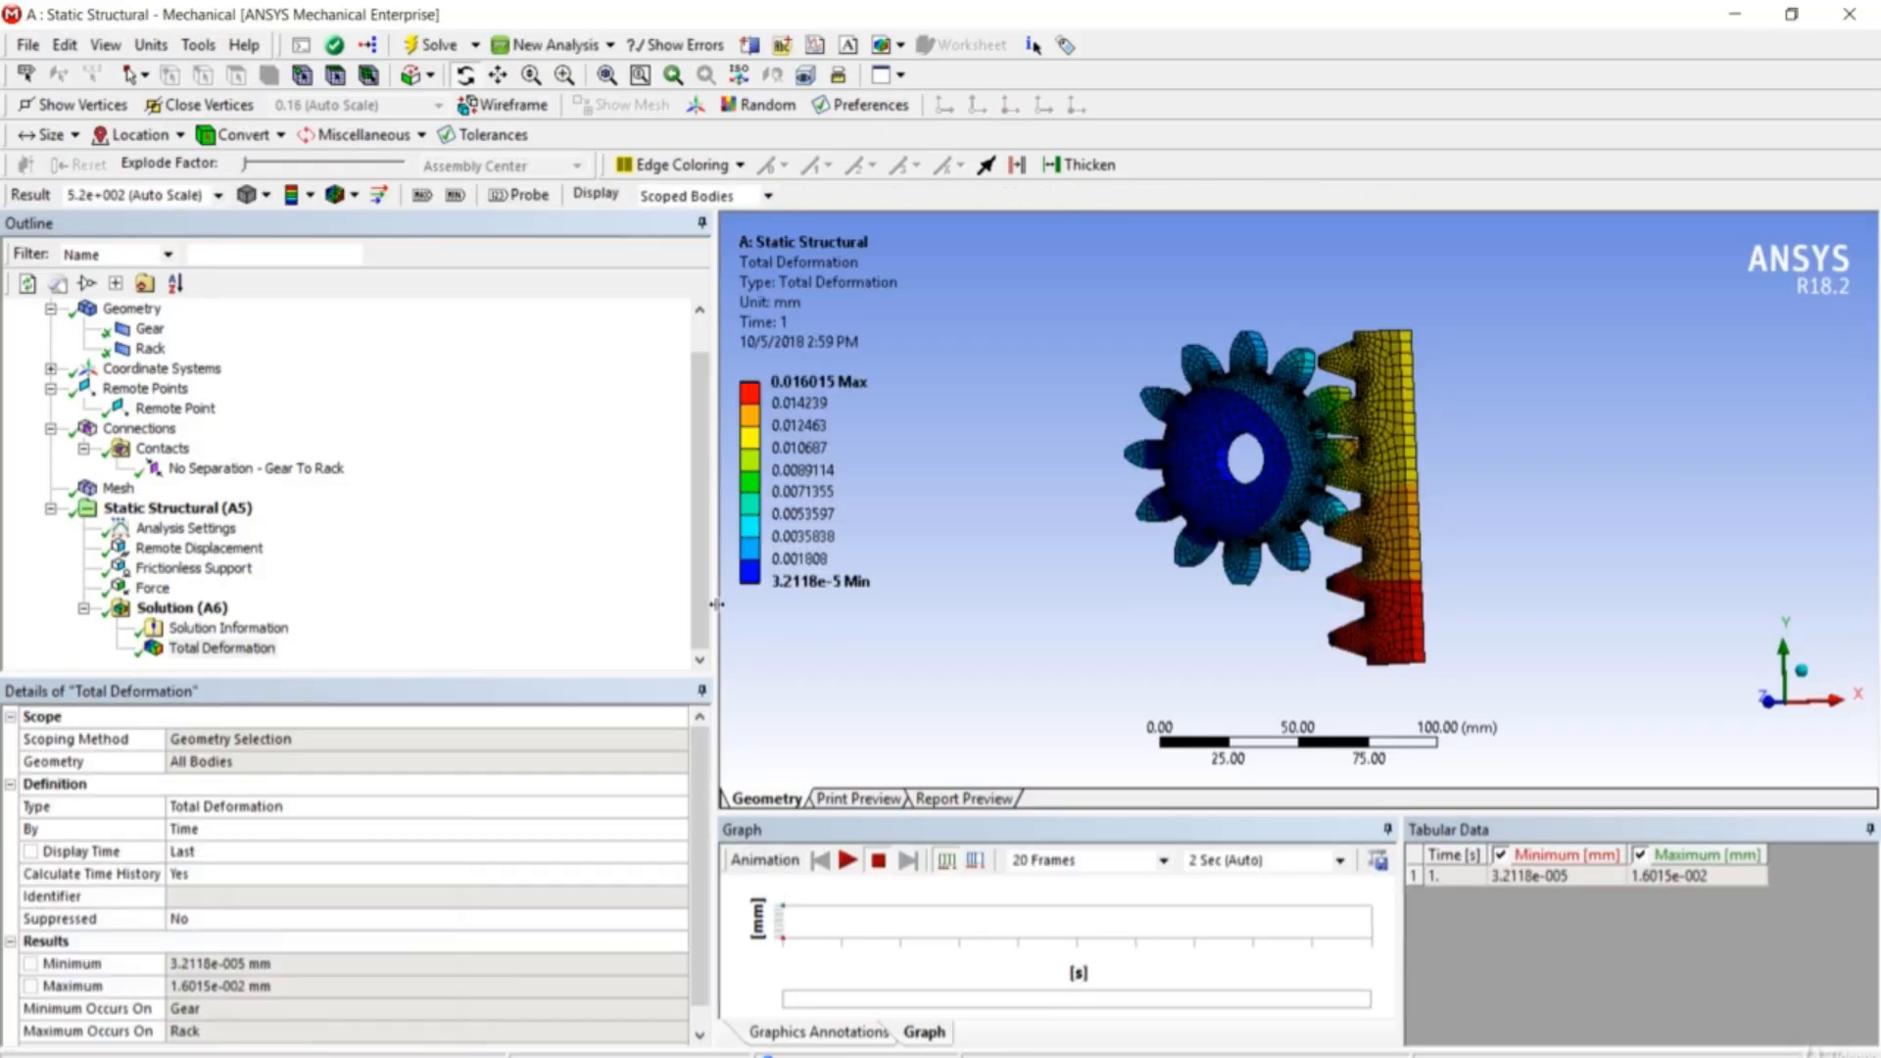
{"action": "left_click_drag", "start_coordinate": [712, 577], "coordinate": [535, 578]}
- Play the deformation animation at 2 Sec duration, stop it, and rotate the model slightly
{"action": "left_click", "coordinate": [667, 860]}
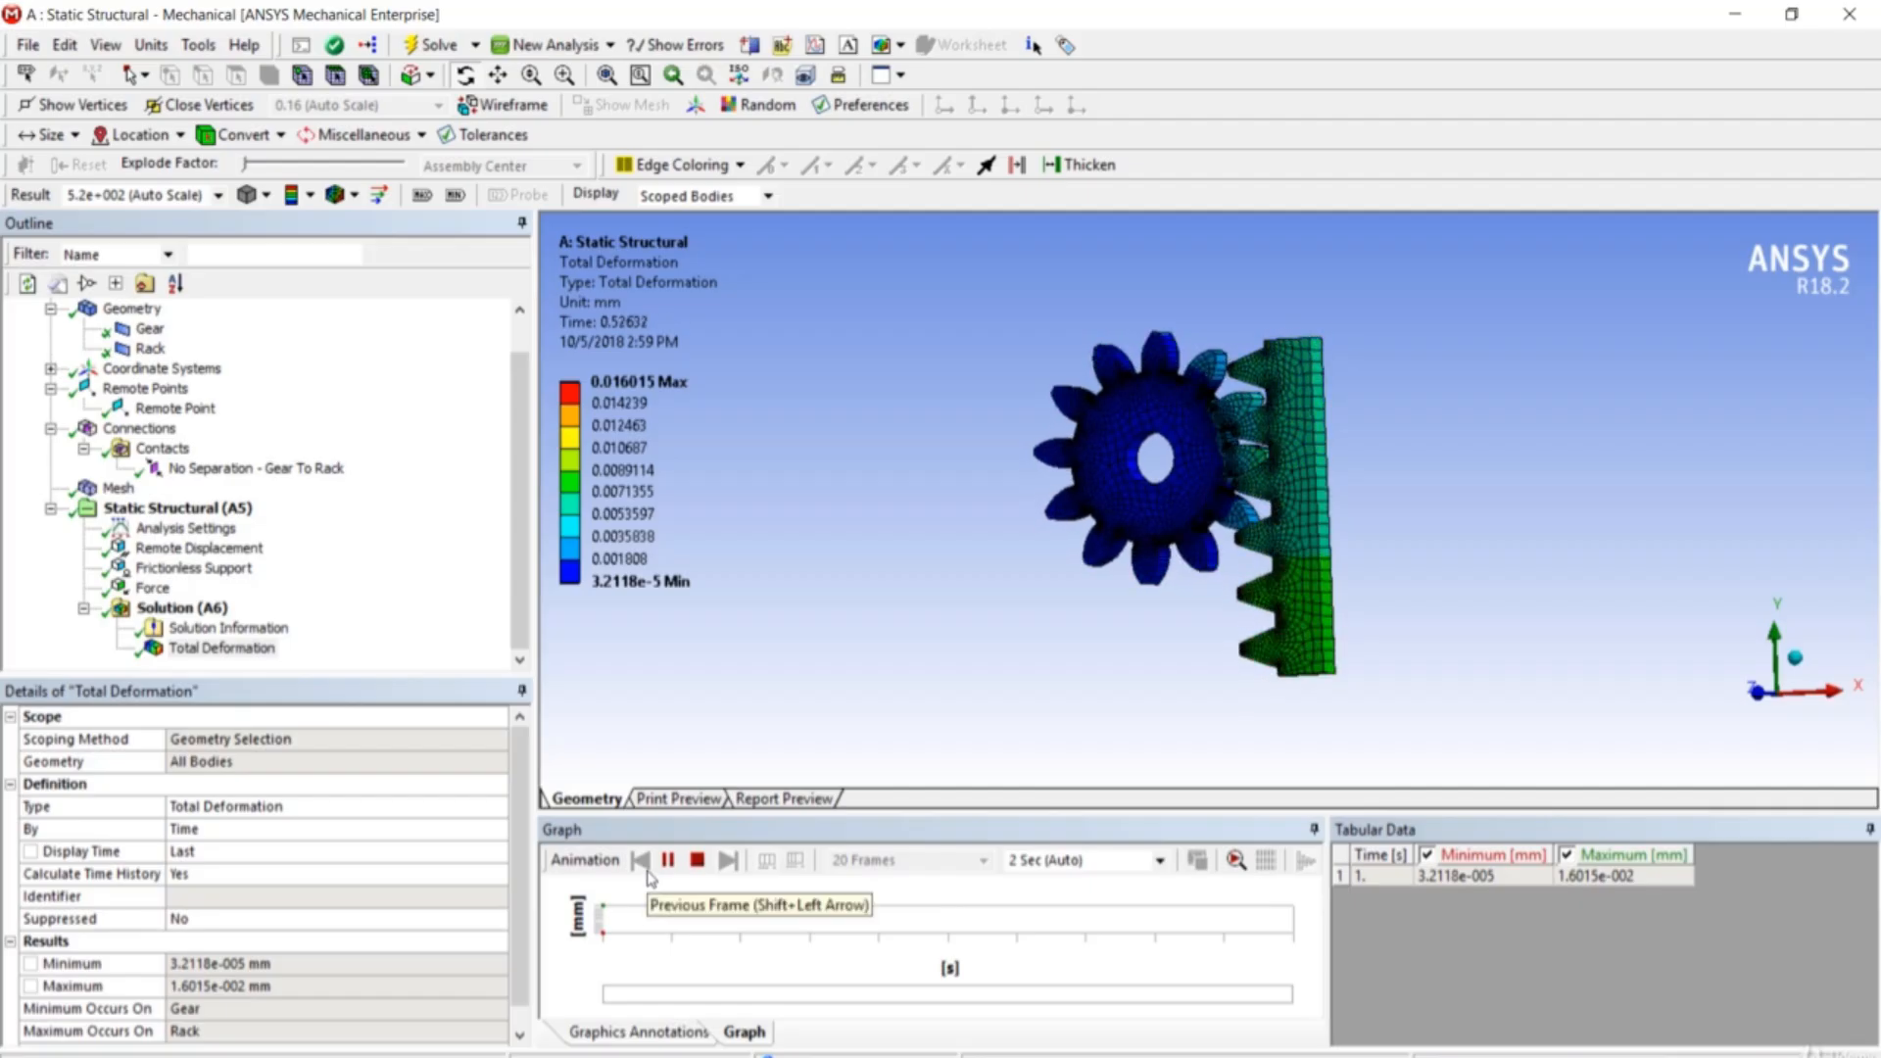
{"action": "left_click", "coordinate": [1160, 862]}
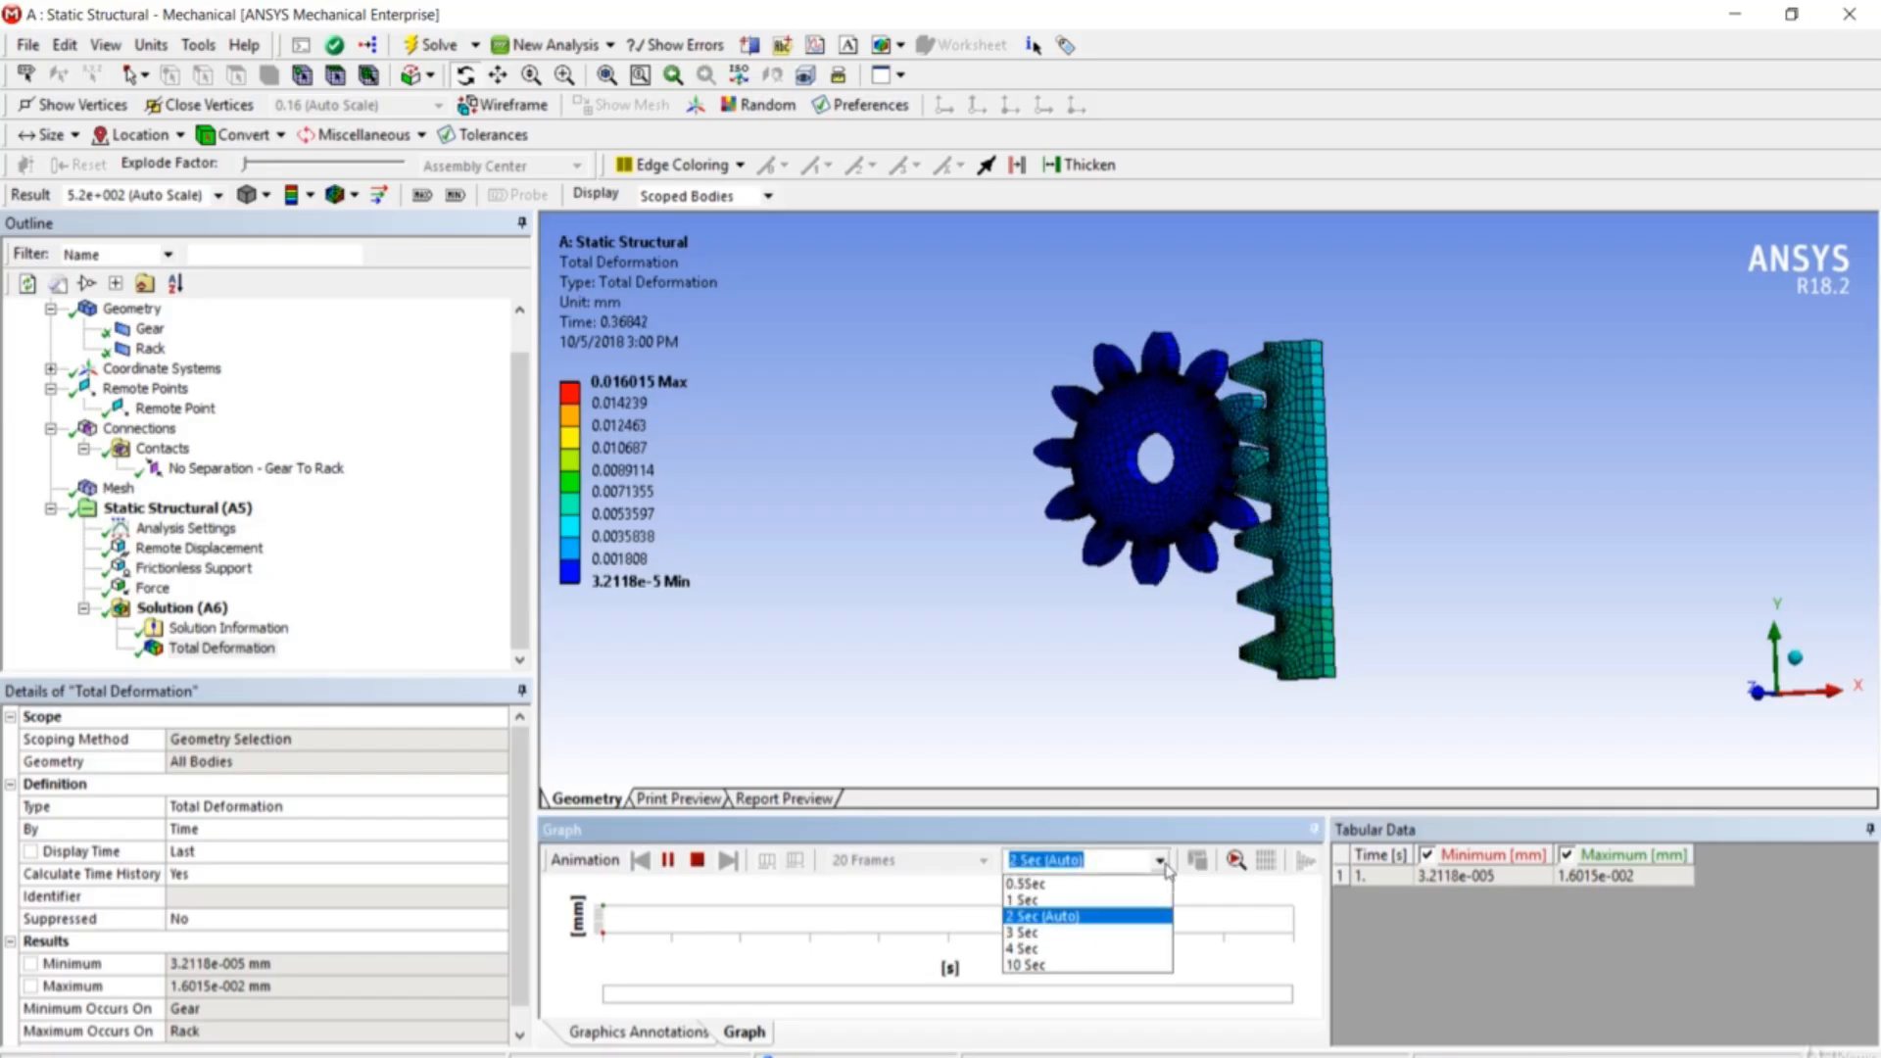
{"action": "left_click", "coordinate": [926, 913]}
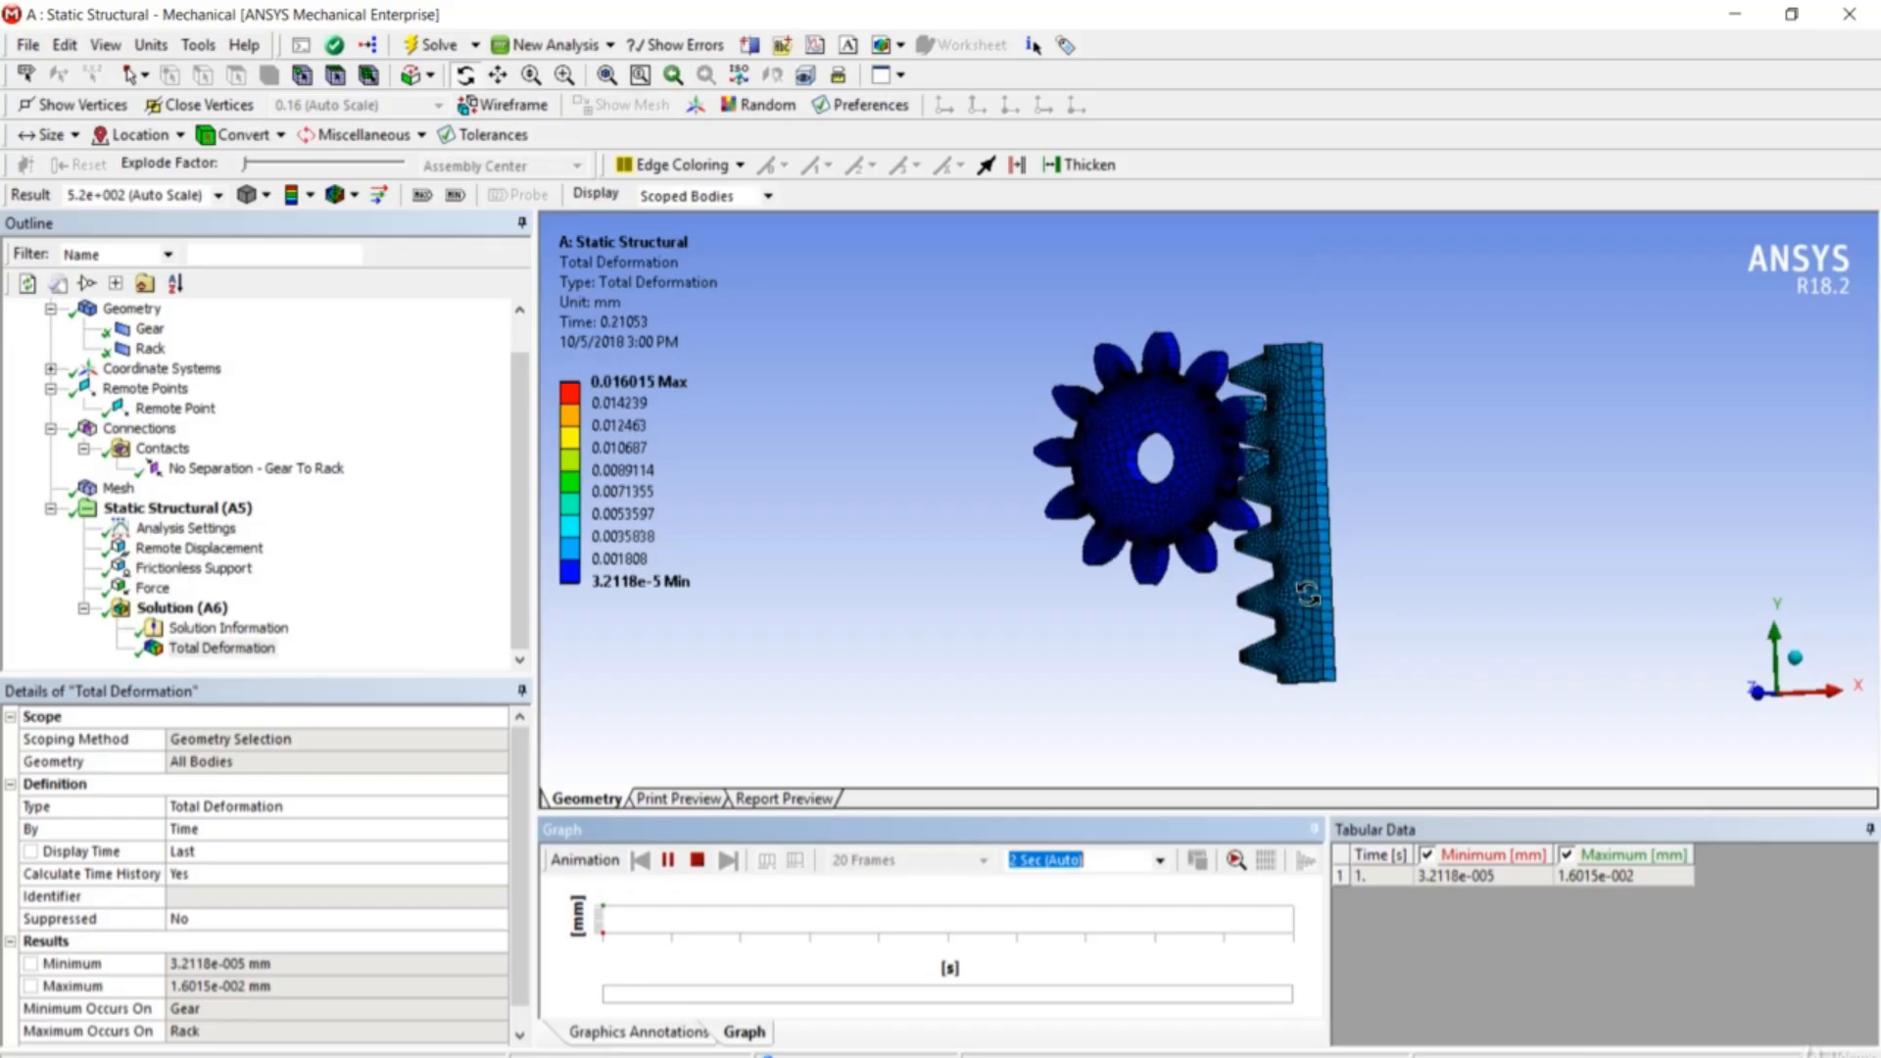
{"action": "left_click", "coordinate": [698, 859]}
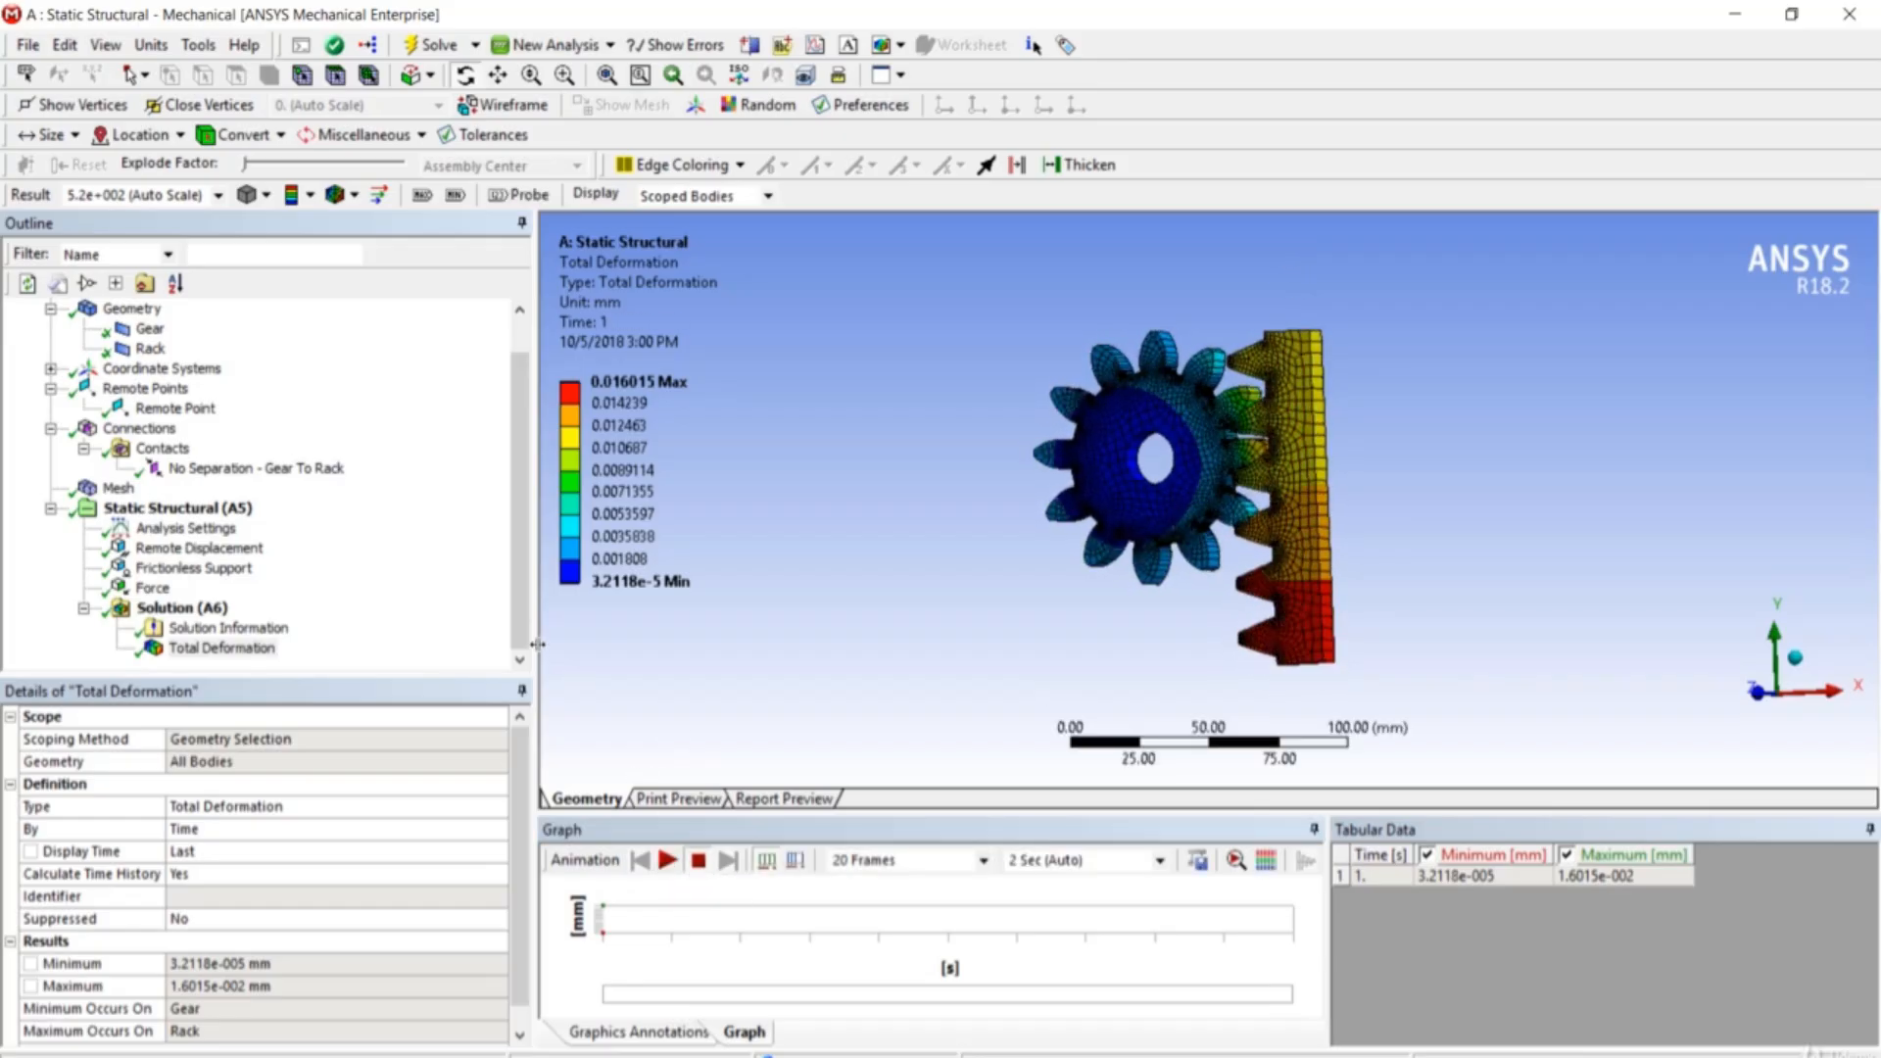
{"action": "middle_click_drag", "start_coordinate": [1120, 676], "coordinate": [1219, 669]}
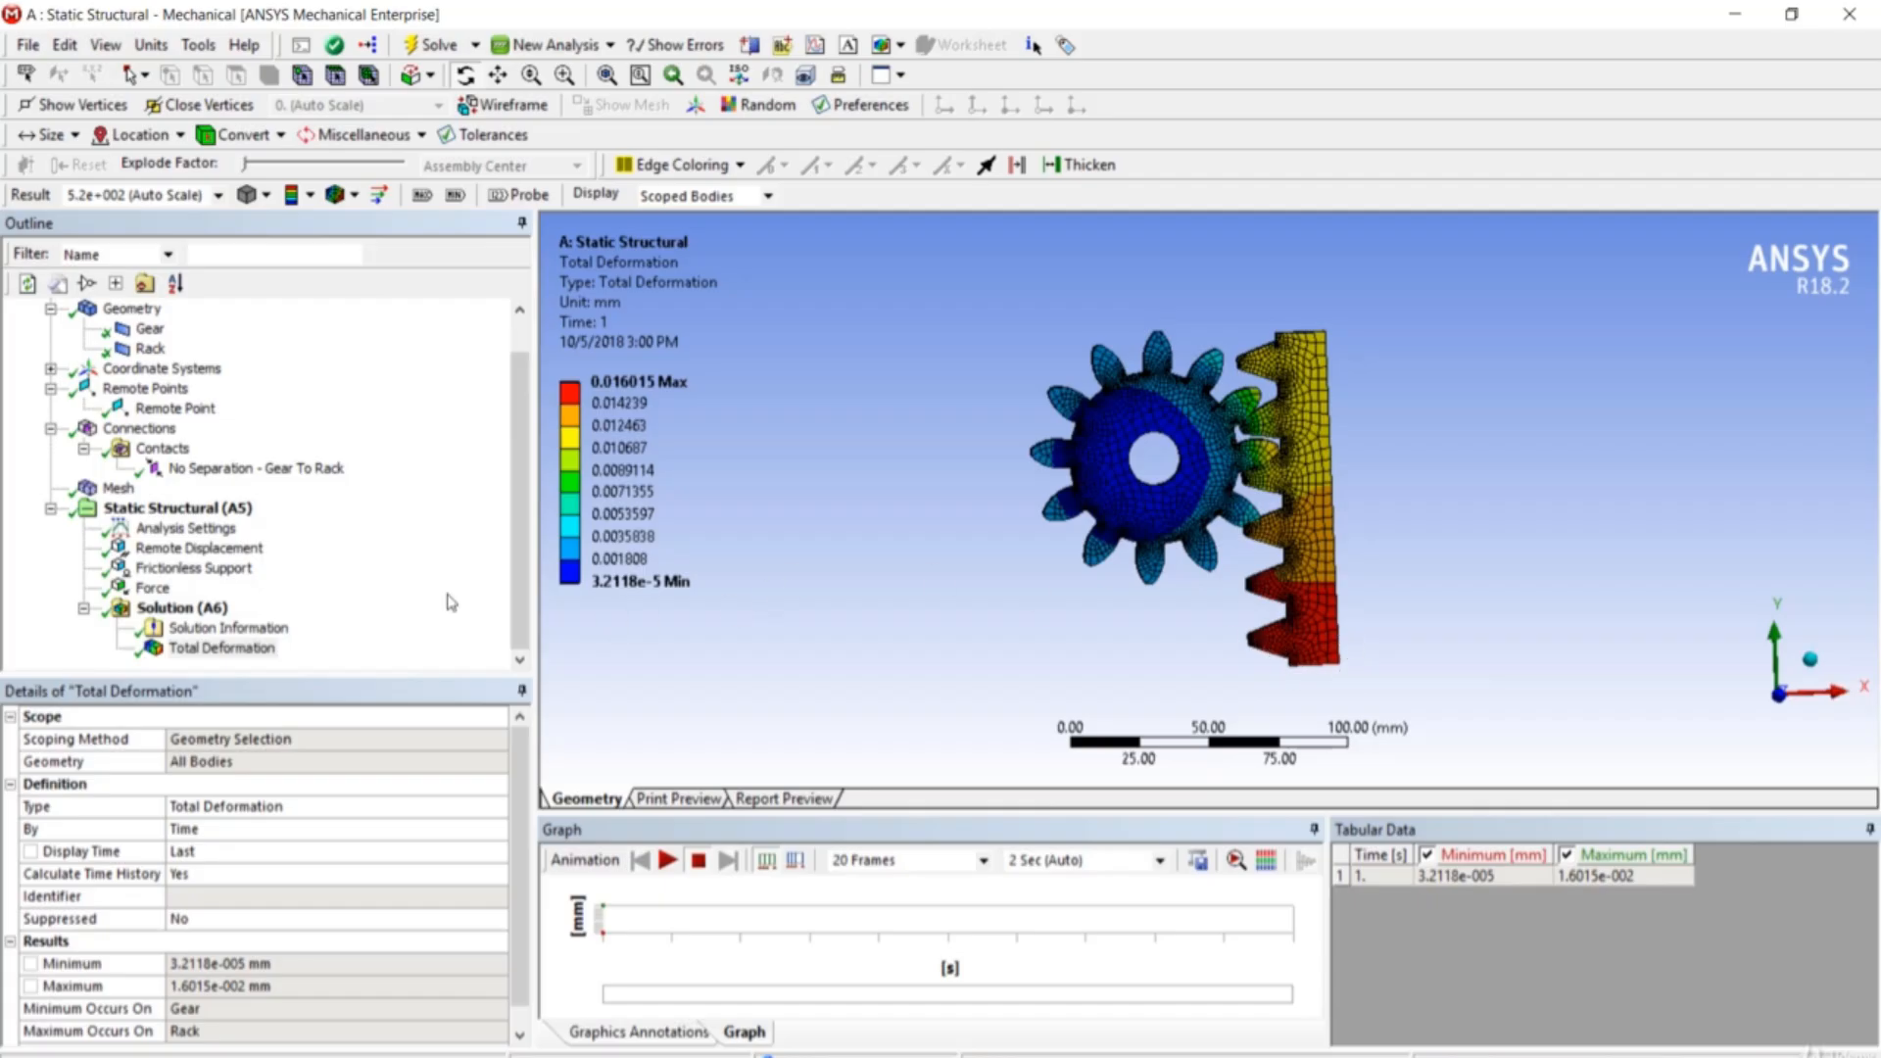
{"action": "right_click", "coordinate": [192, 614]}
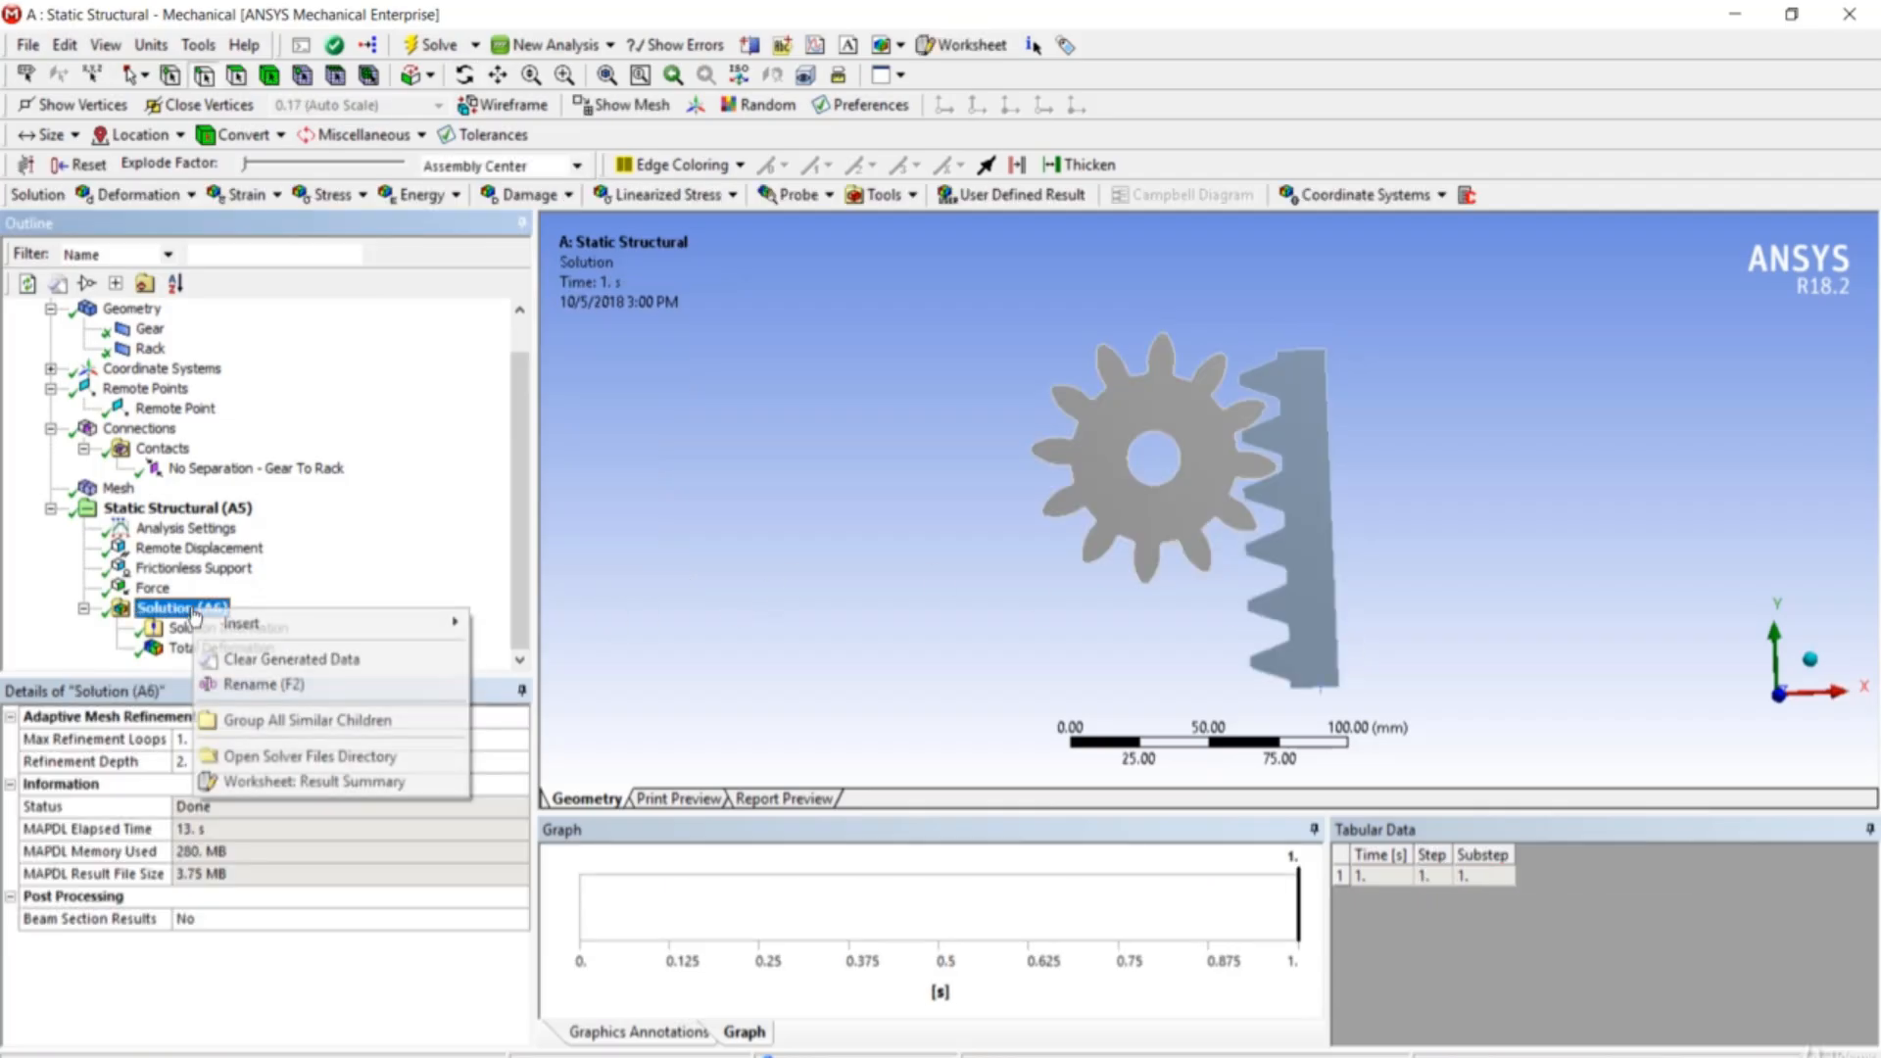
- Insert a Moment Reaction probe under Solution with Boundary Condition set to Remote Displacement
{"action": "mouse_move", "coordinate": [242, 632]}
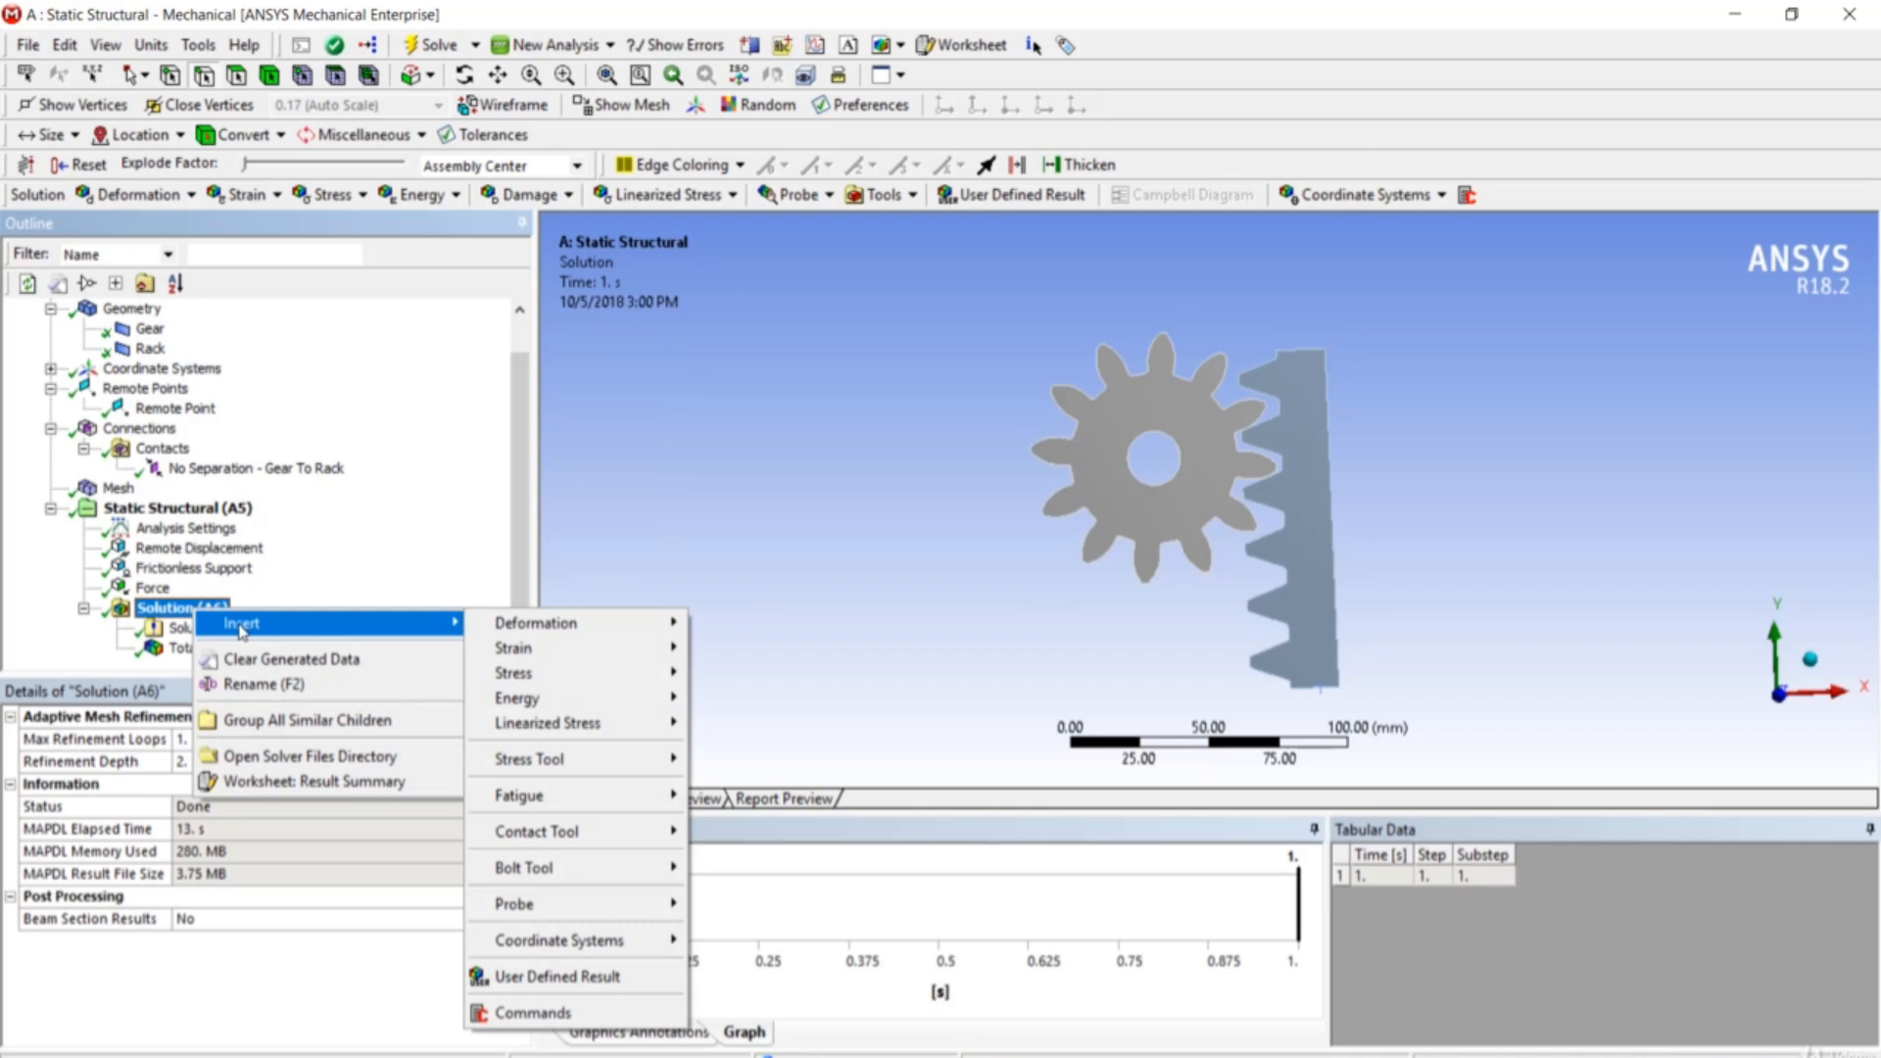
{"action": "mouse_move", "coordinate": [538, 632]}
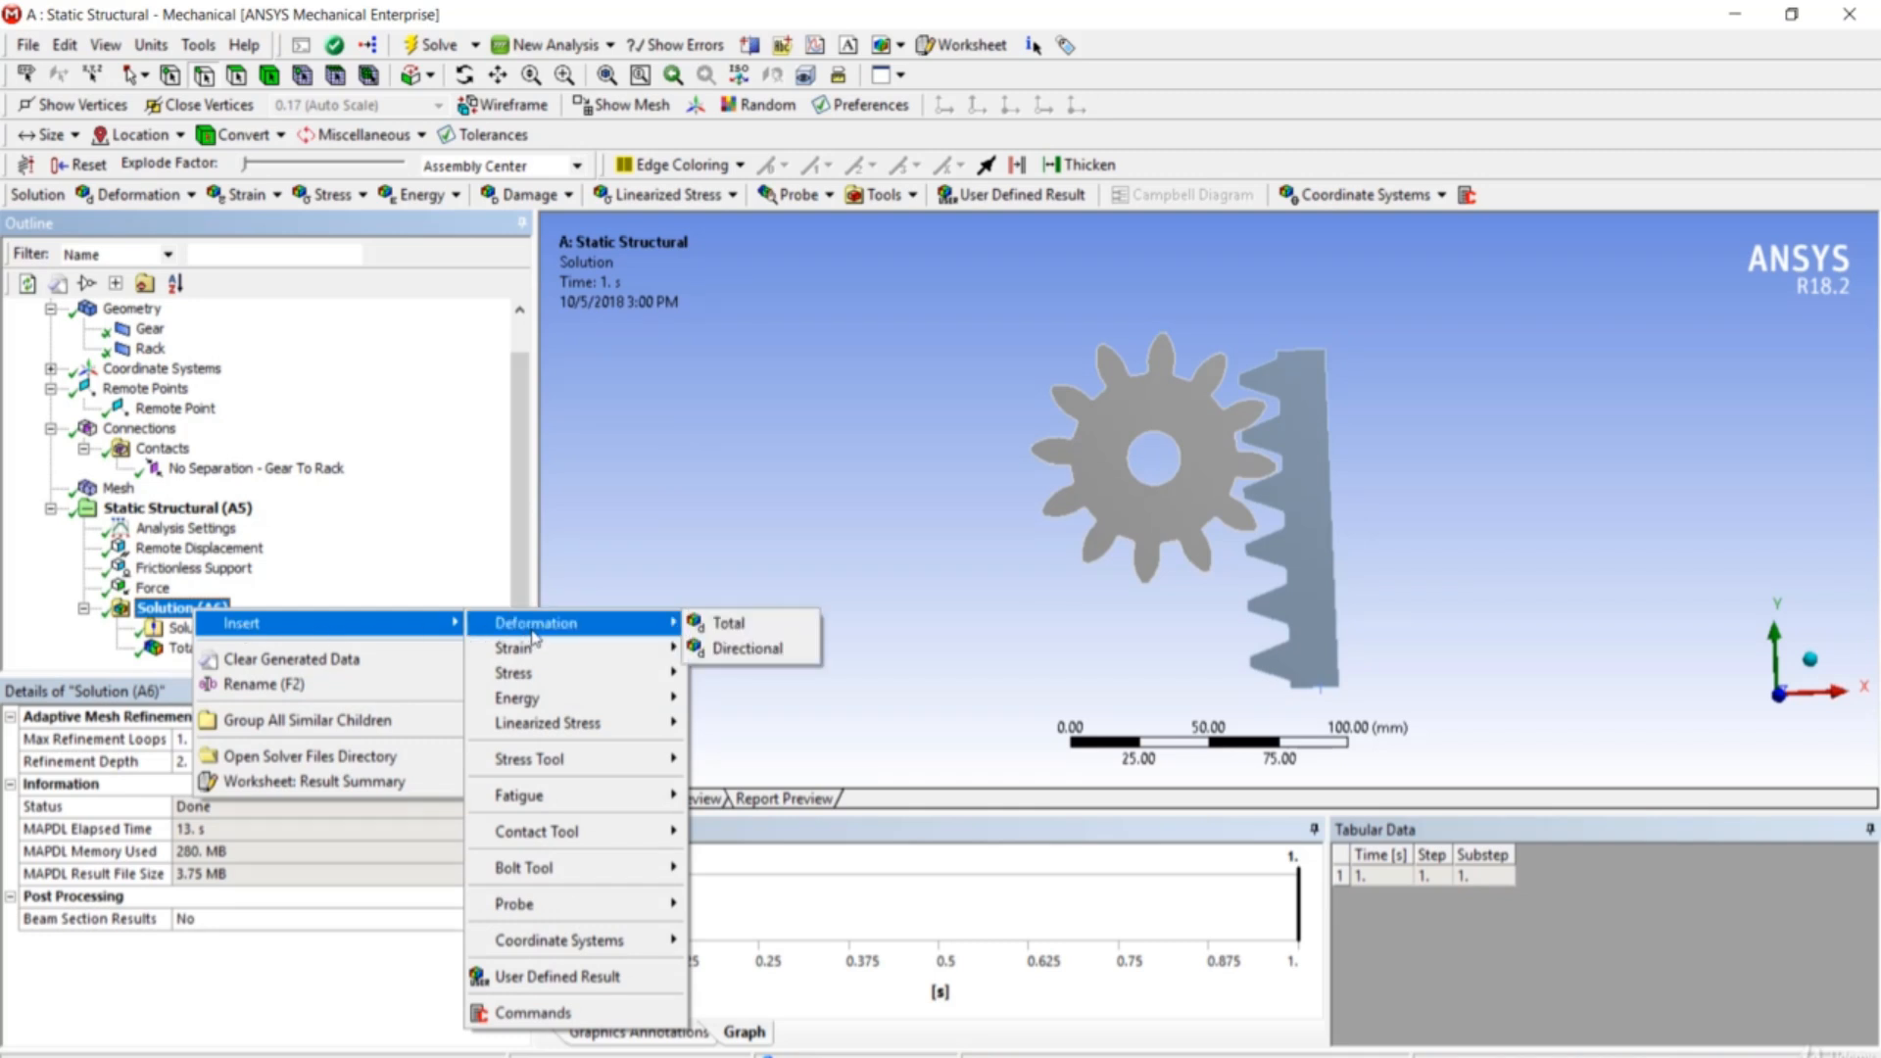
{"action": "mouse_move", "coordinate": [585, 913]}
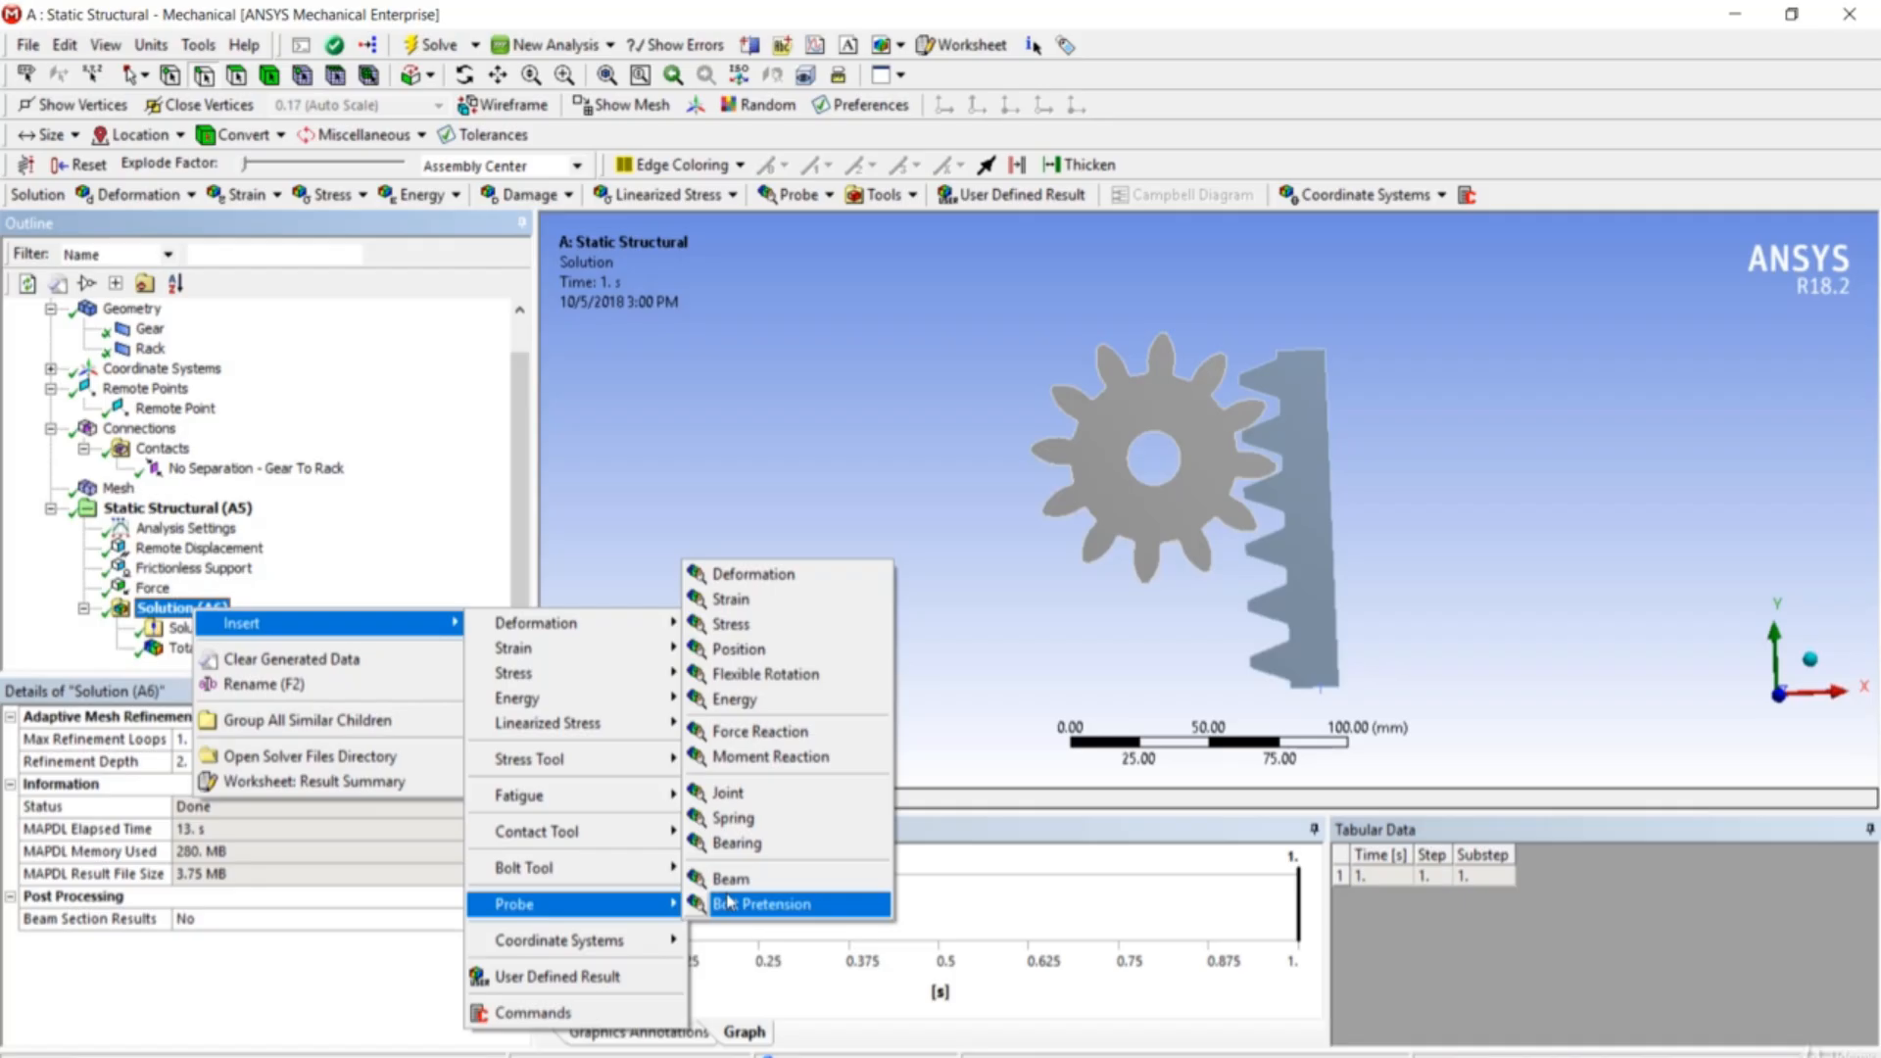
{"action": "left_click", "coordinate": [772, 757]}
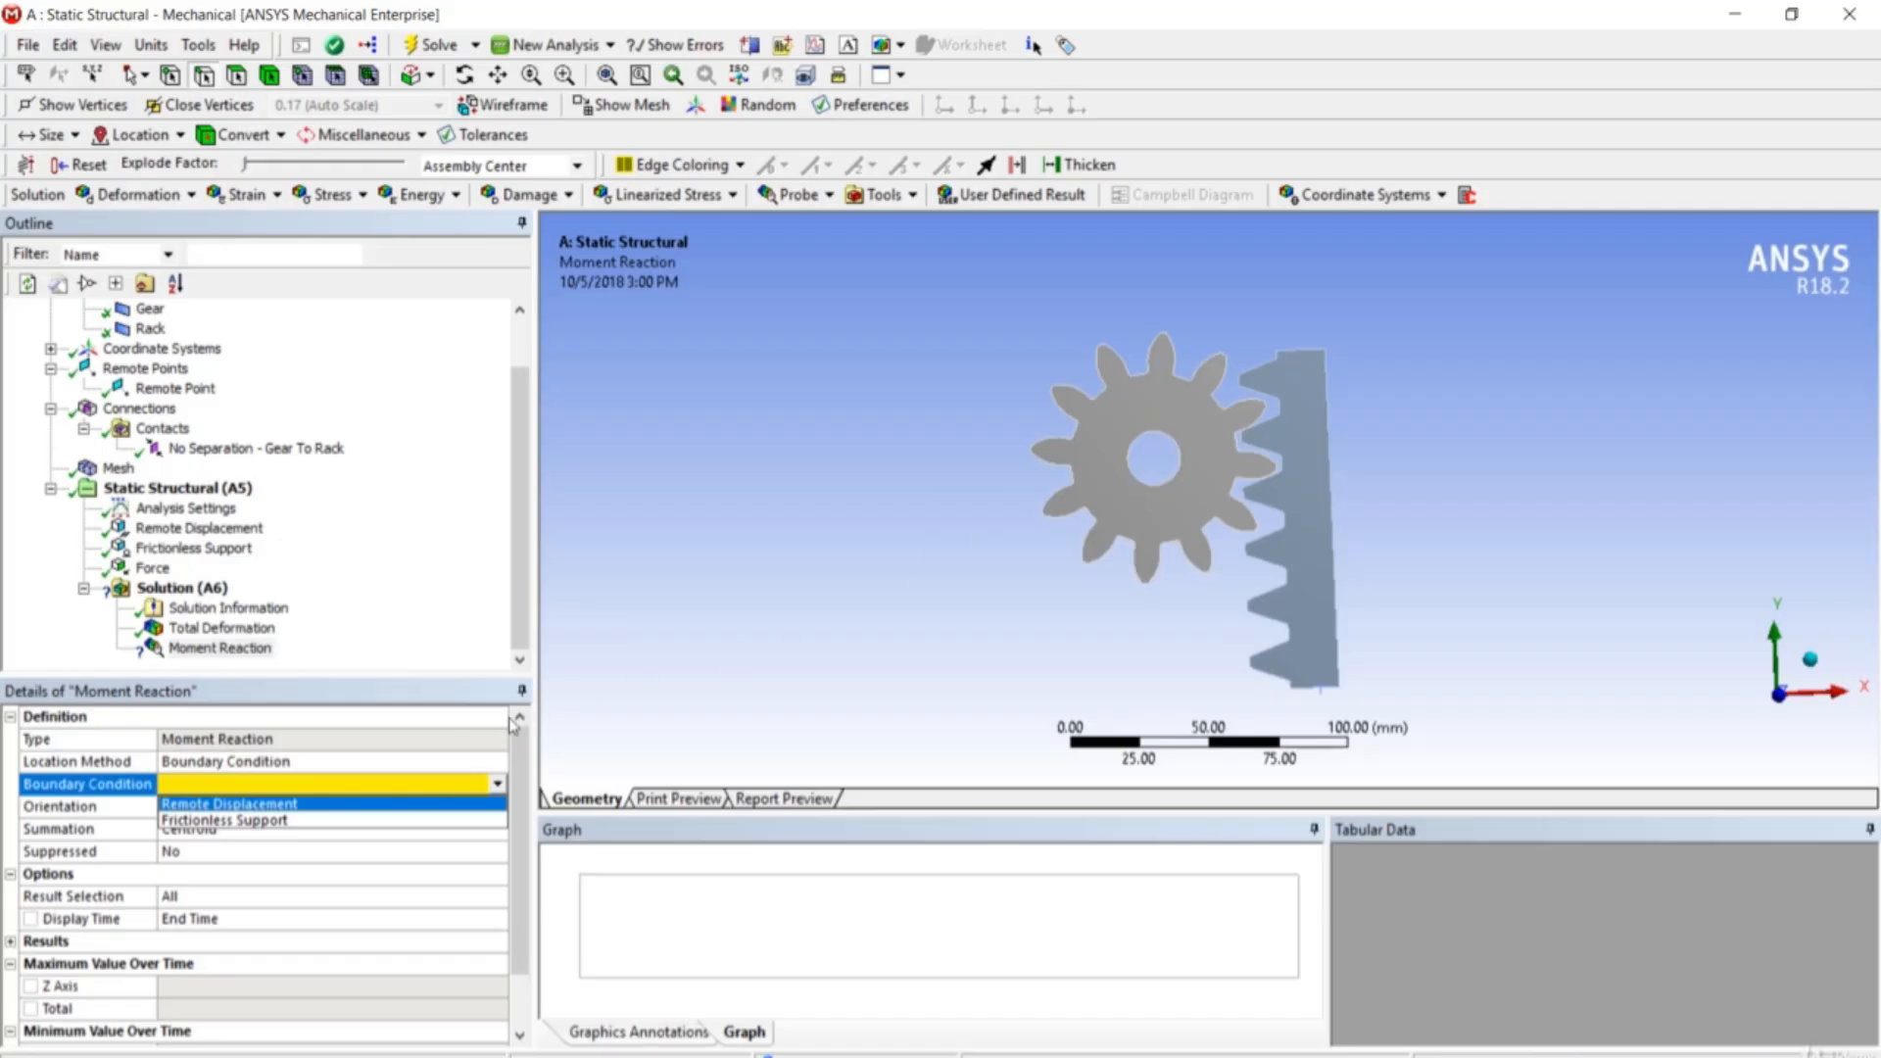
{"action": "left_click", "coordinate": [387, 808]}
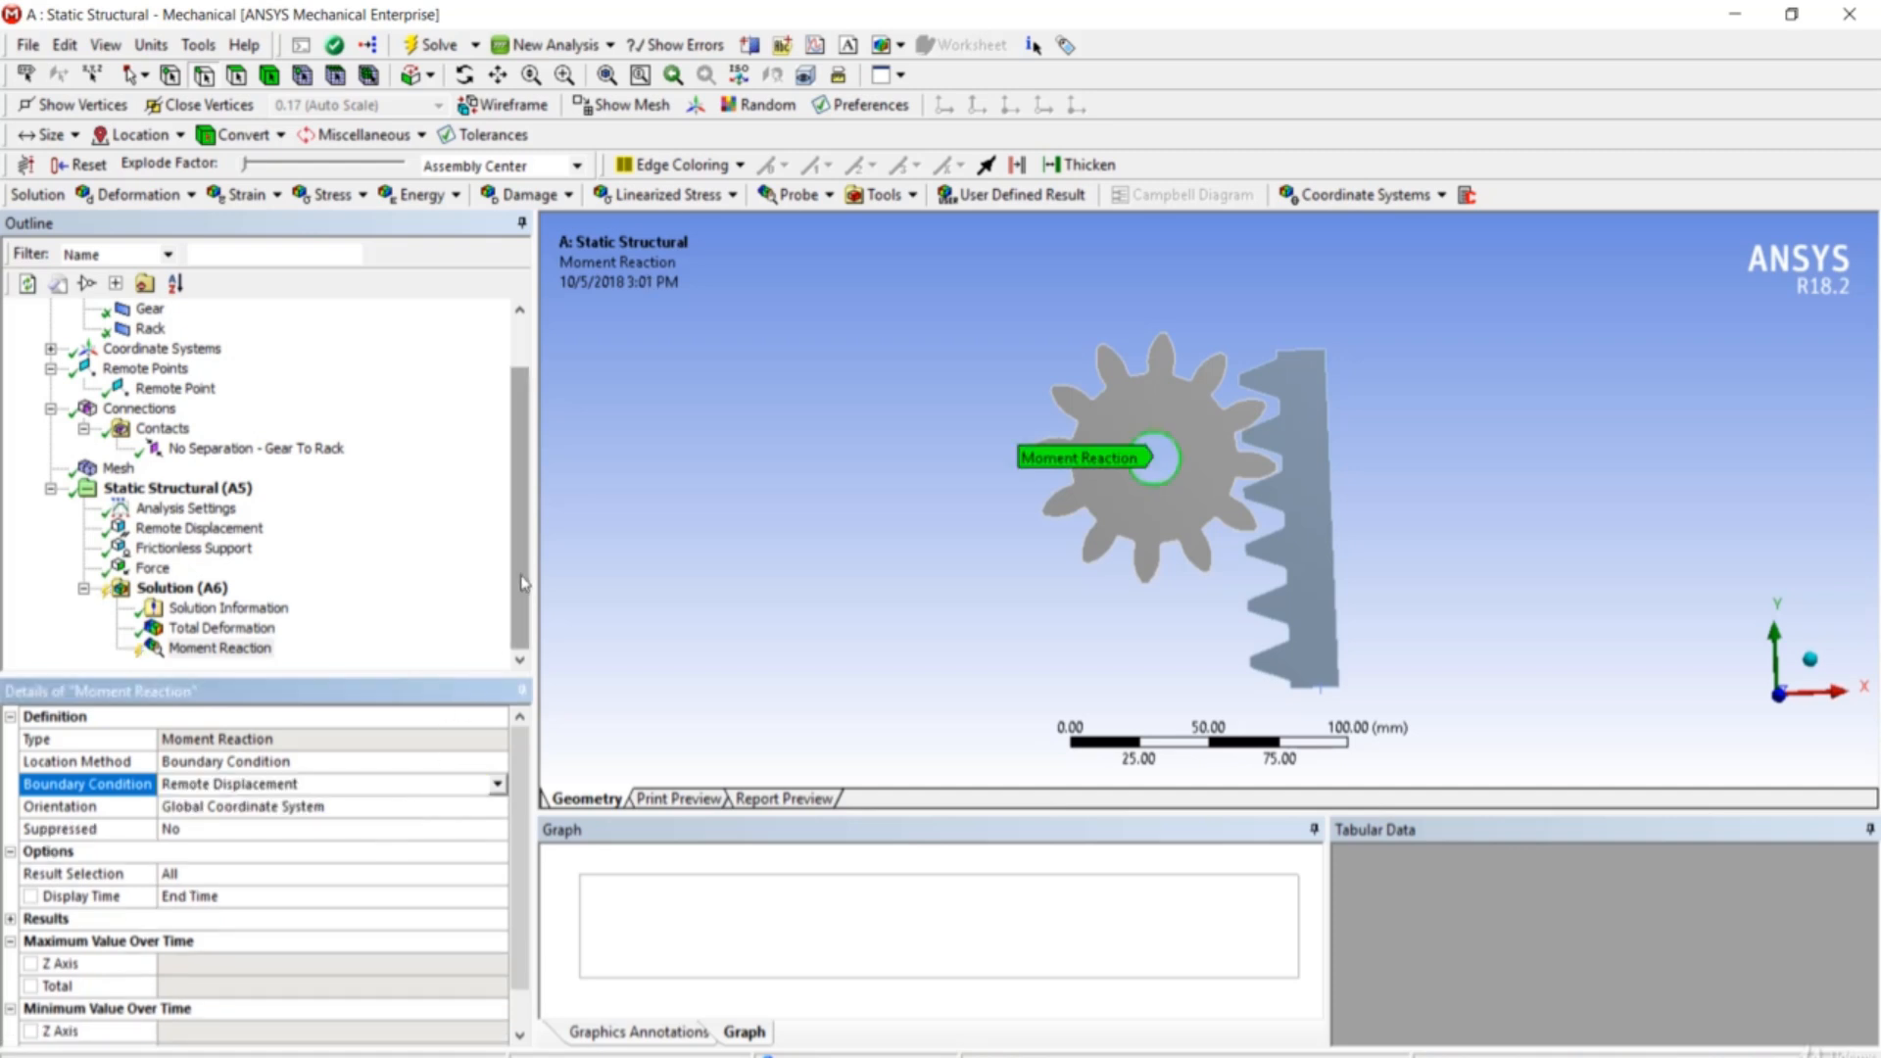
- Evaluate all results and read the Moment Reaction of -92099 N·mm about Z
{"action": "right_click", "coordinate": [189, 596]}
{"action": "left_click", "coordinate": [232, 649]}
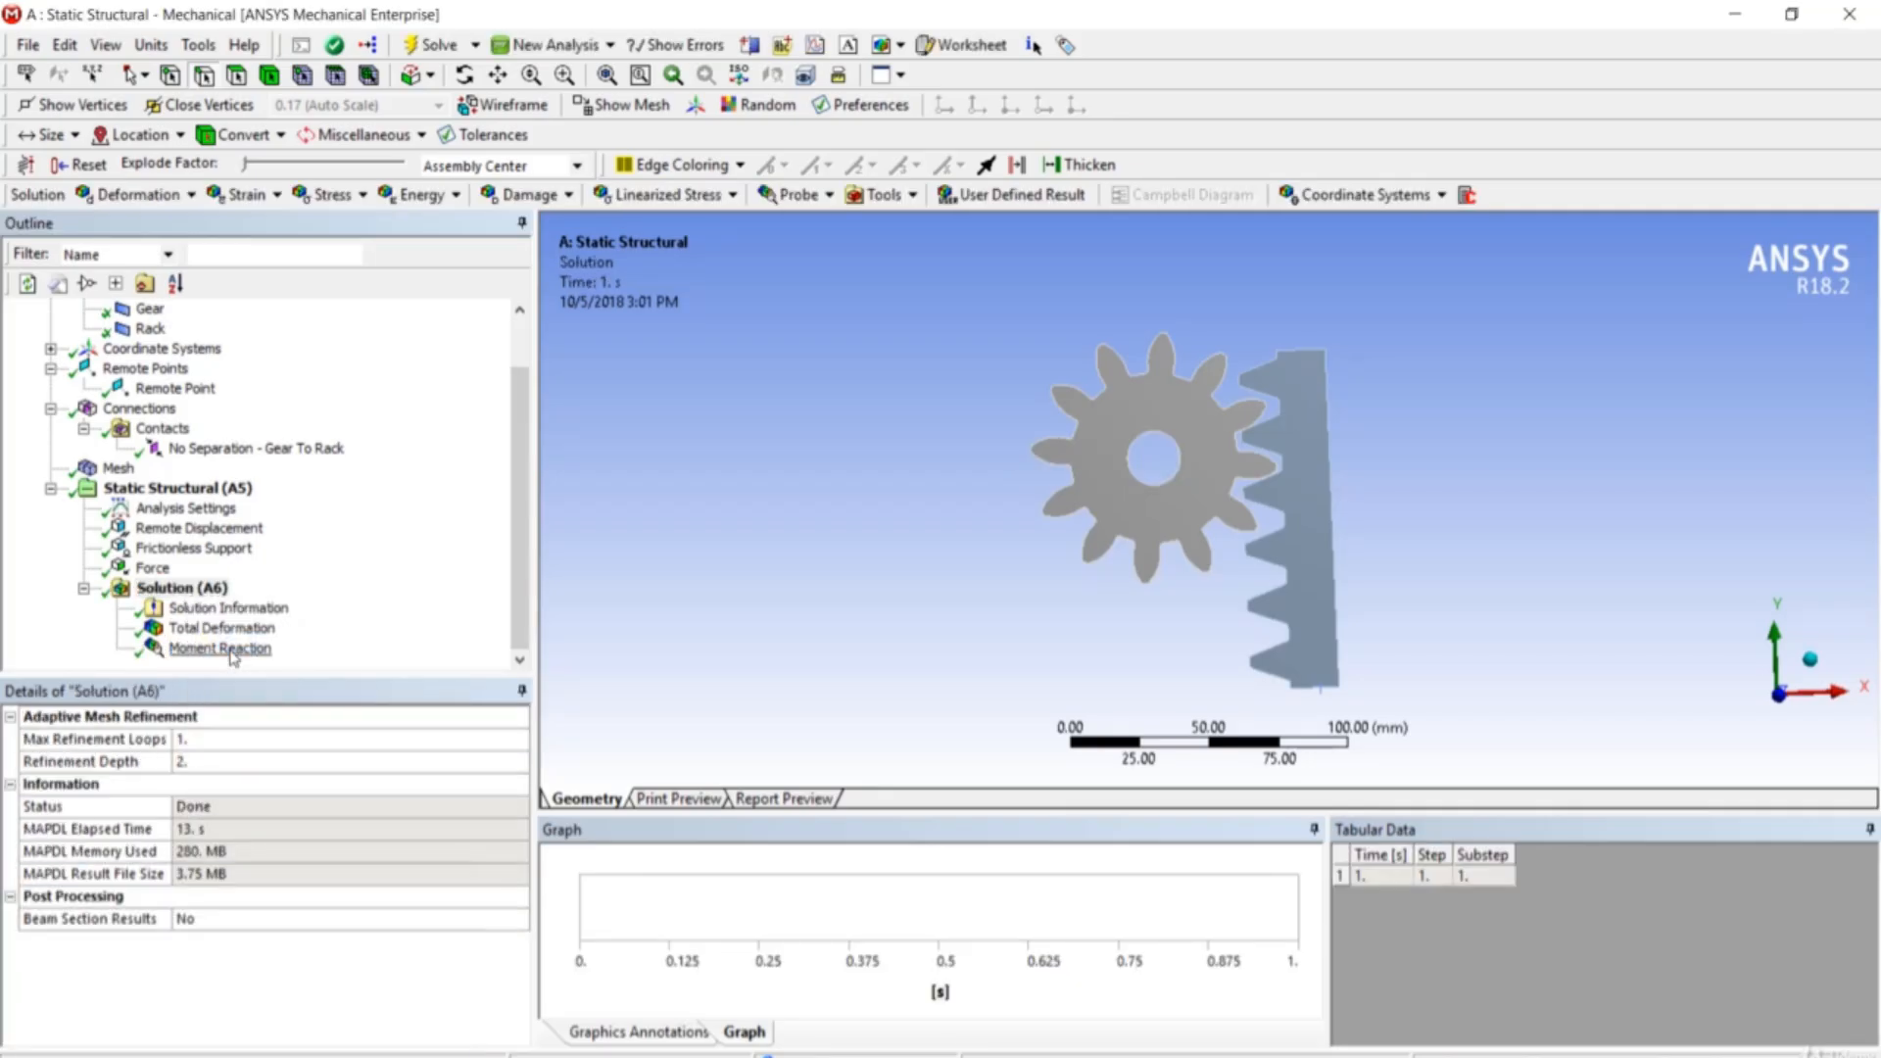
{"action": "left_click", "coordinate": [232, 651]}
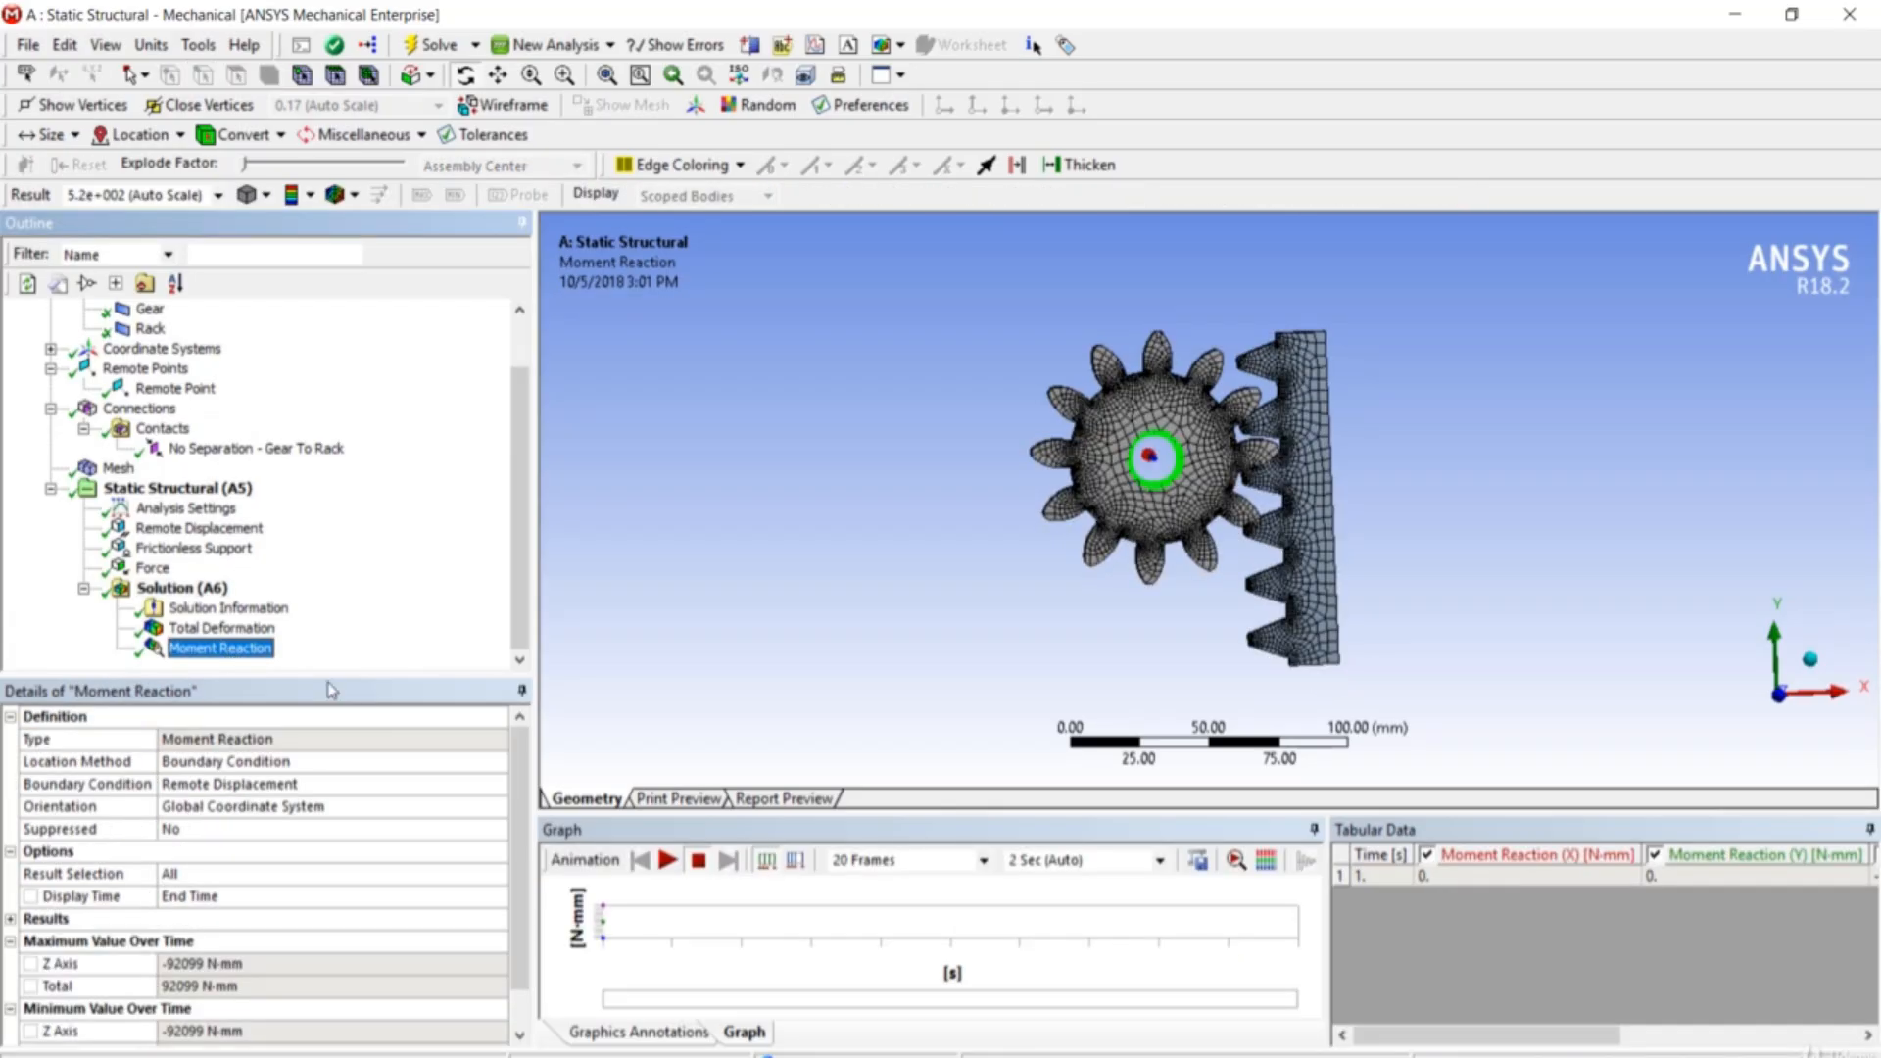
{"action": "left_click_drag", "start_coordinate": [513, 771], "coordinate": [509, 825]}
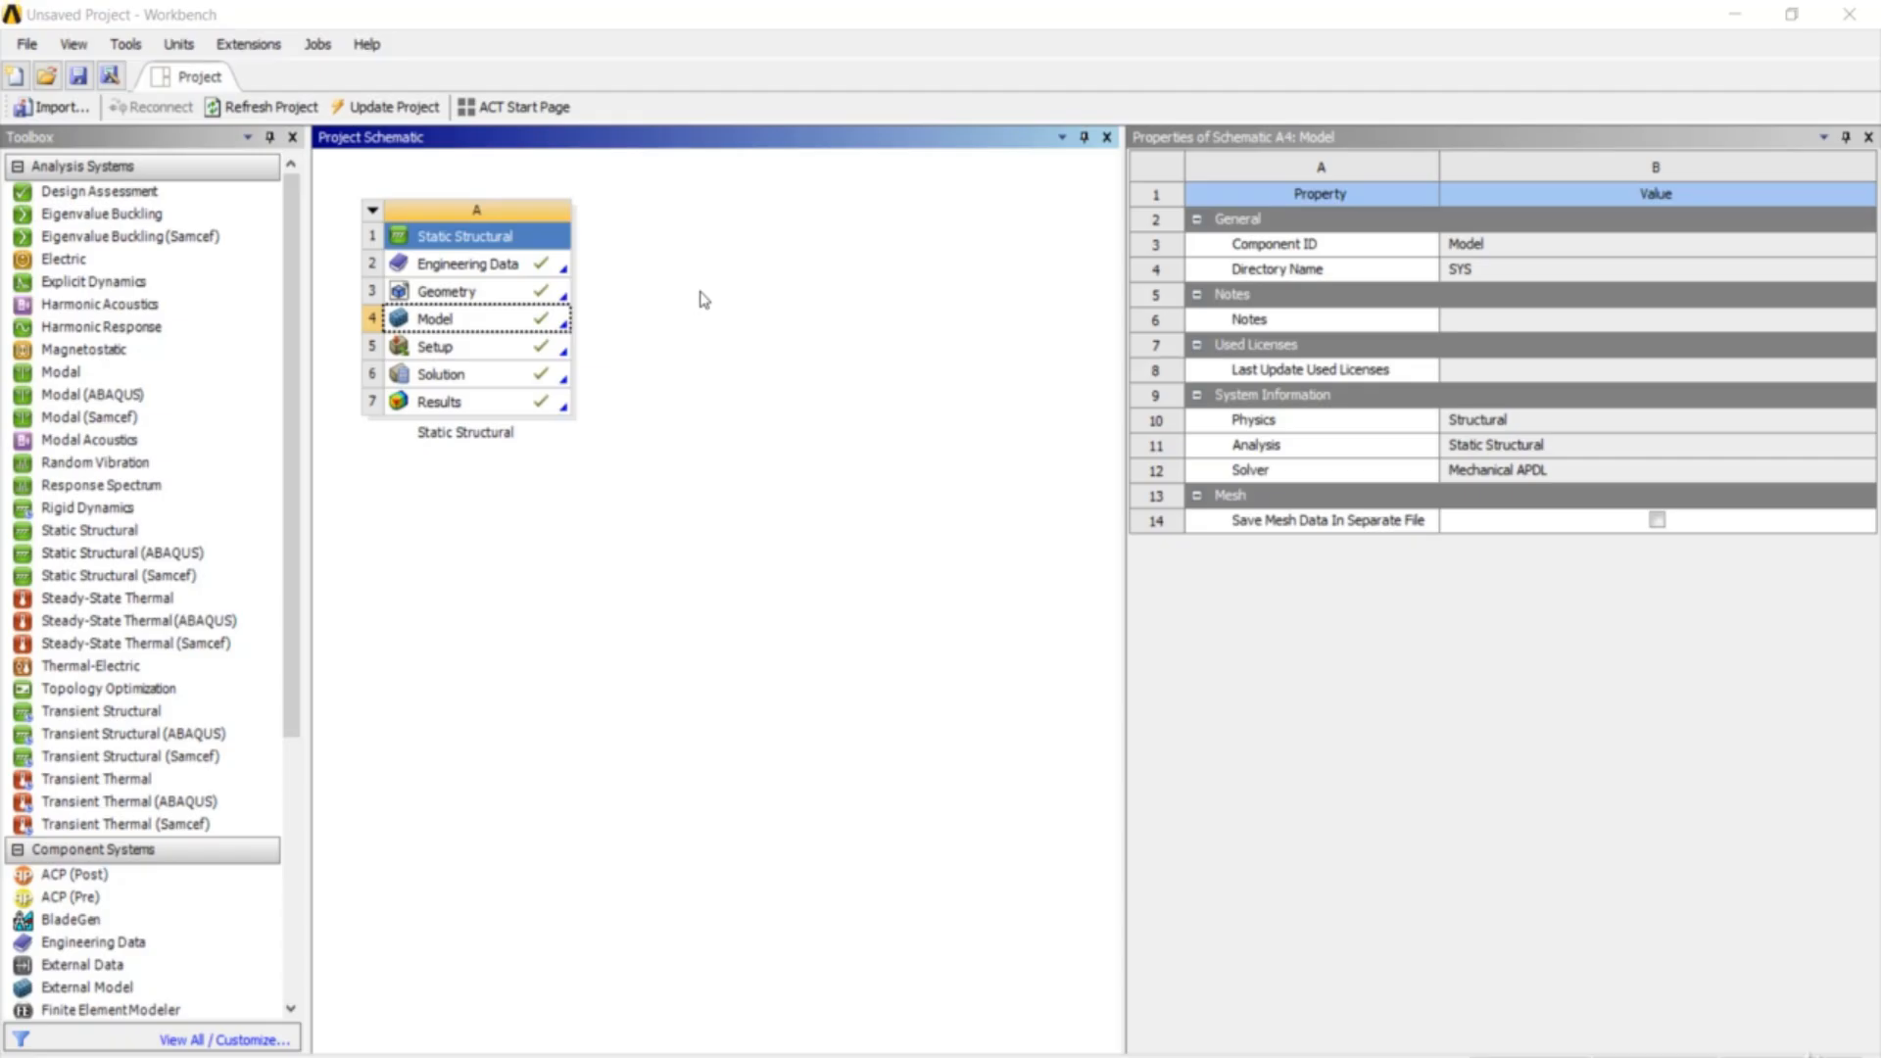
- Duplicate system A as 'Copy of Static Structural' and open system B's Model in Mechanical
{"action": "left_click", "coordinate": [704, 299]}
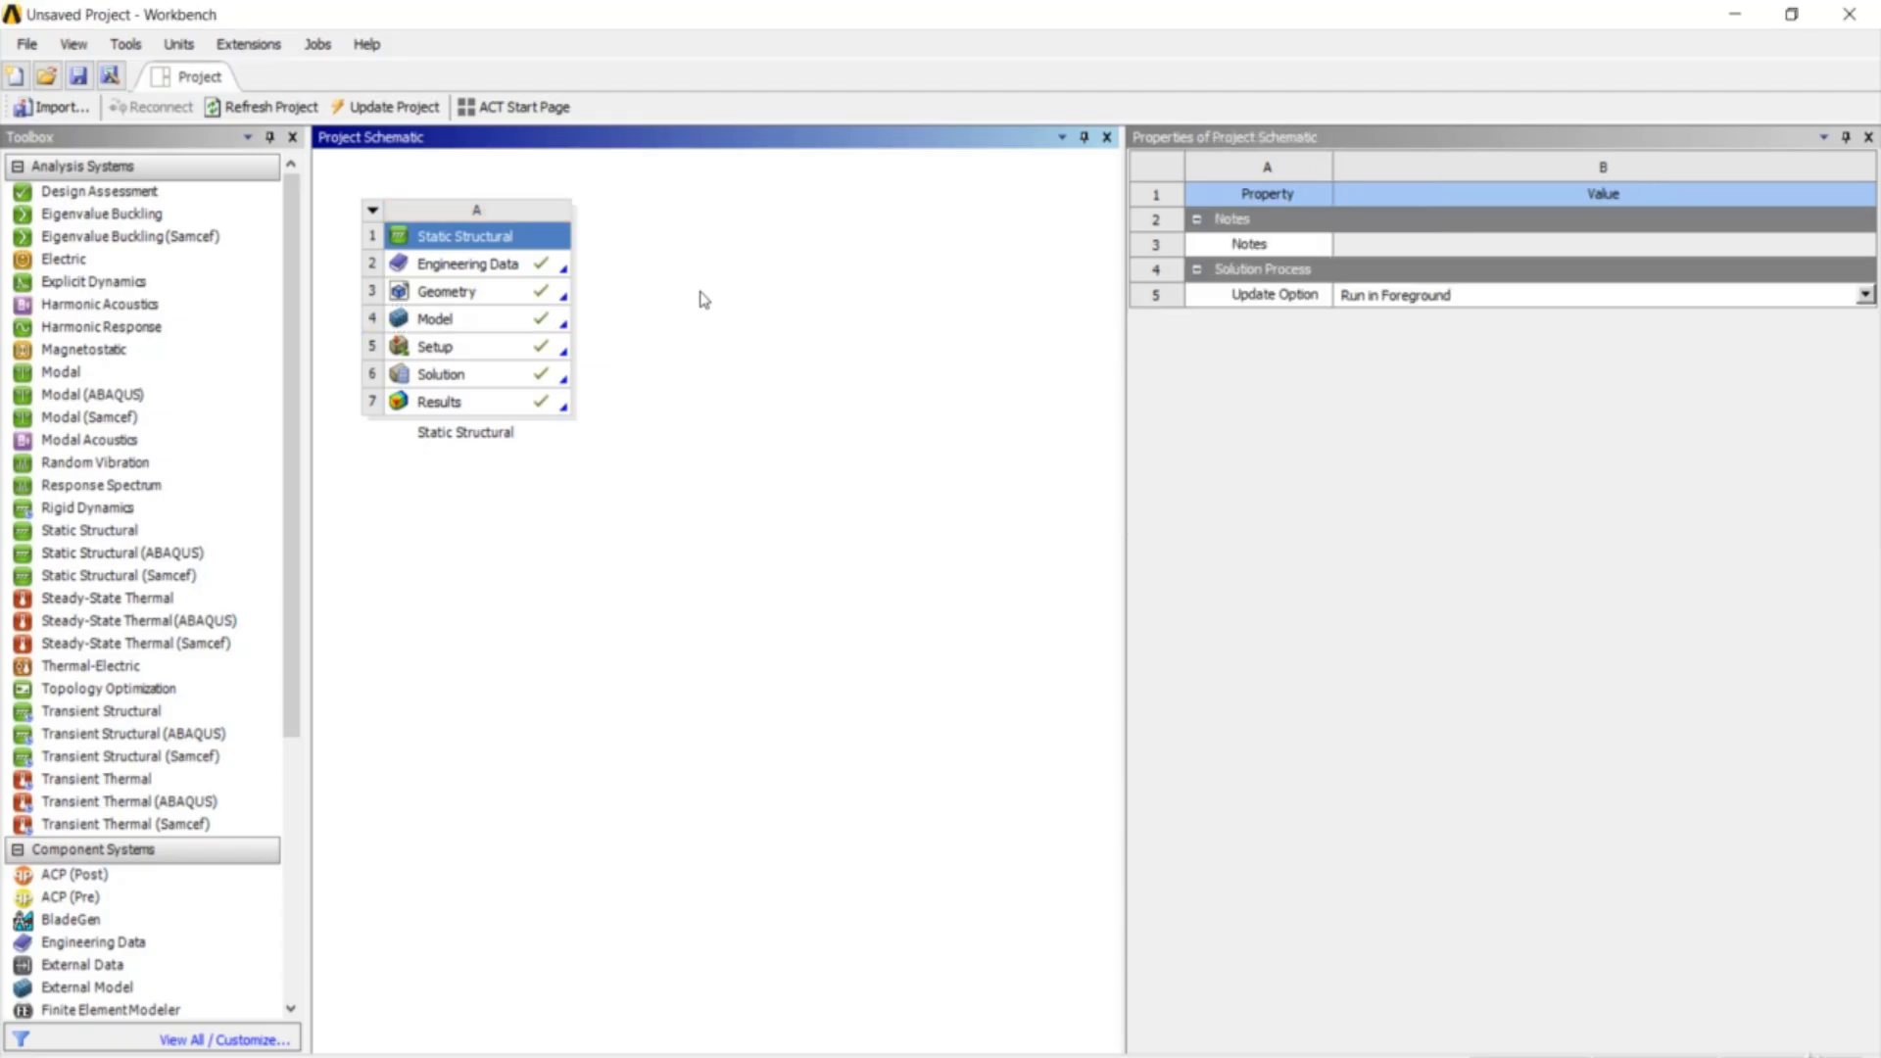
{"action": "left_click", "coordinate": [373, 211]}
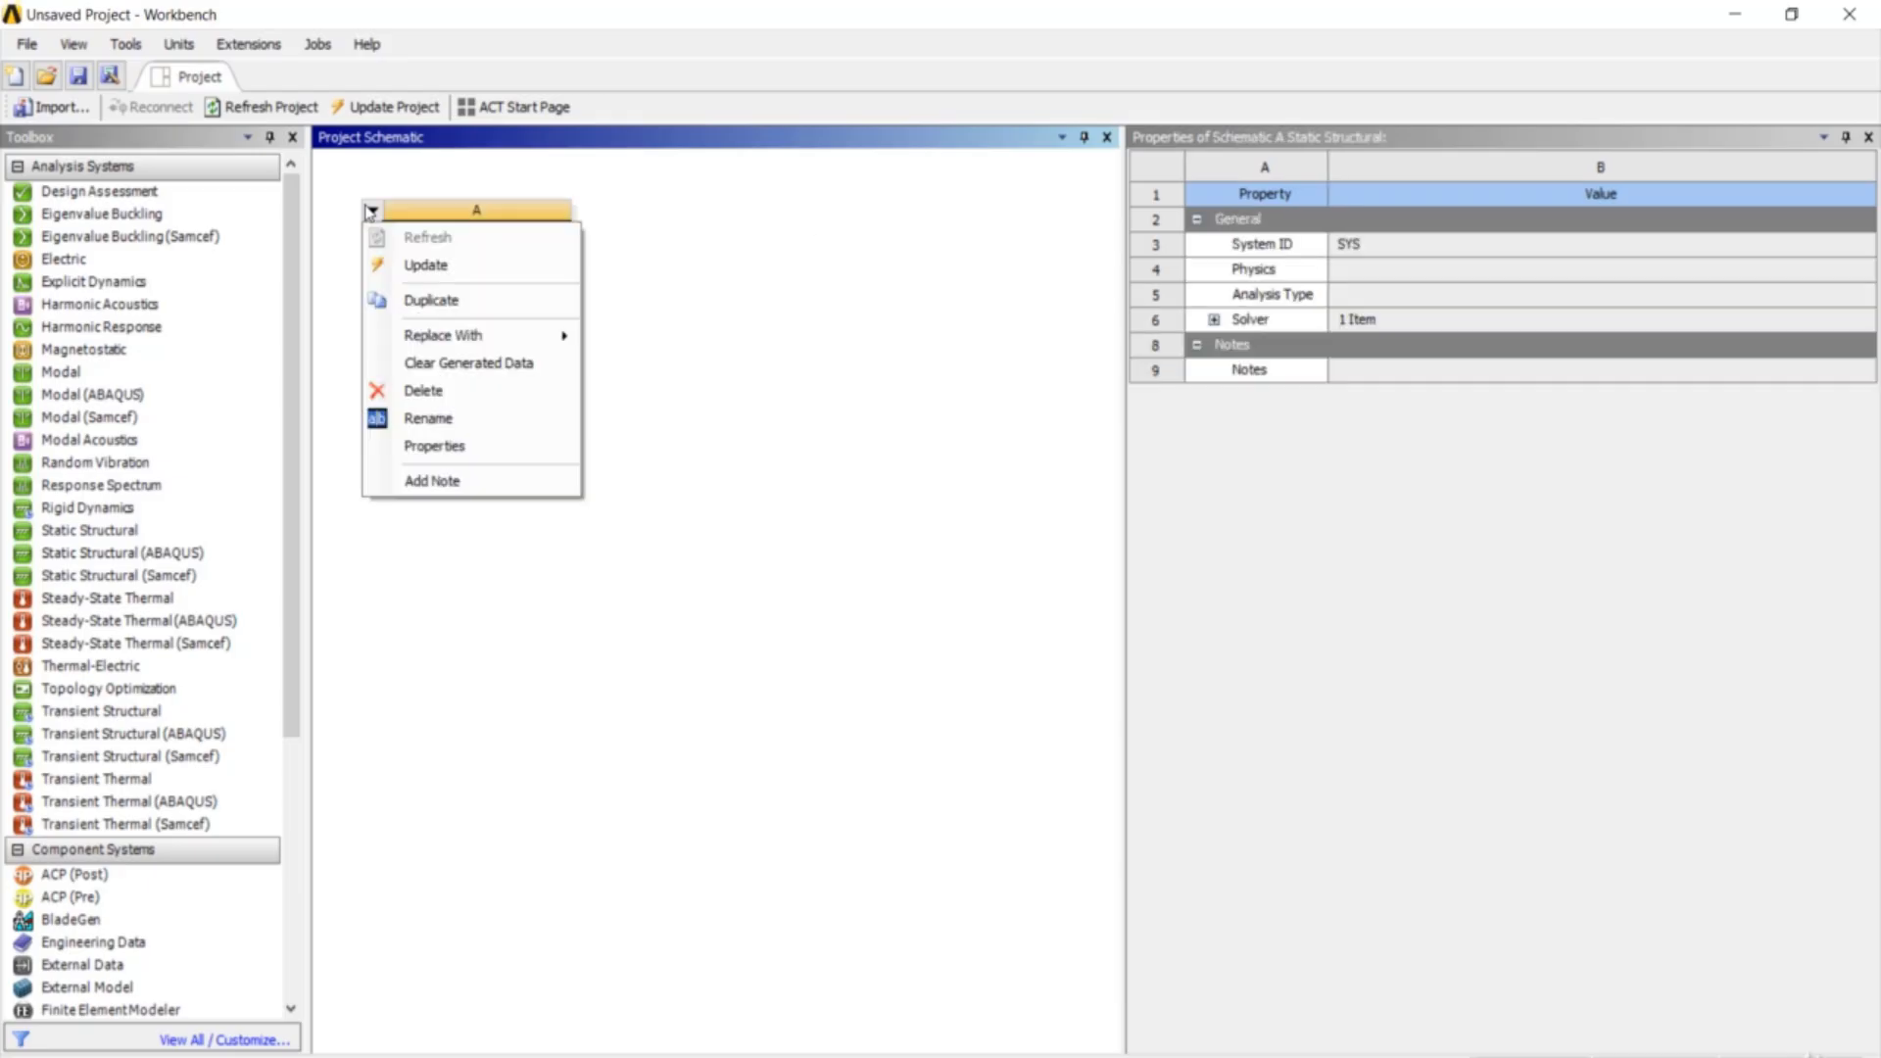
{"action": "left_click", "coordinate": [444, 310]}
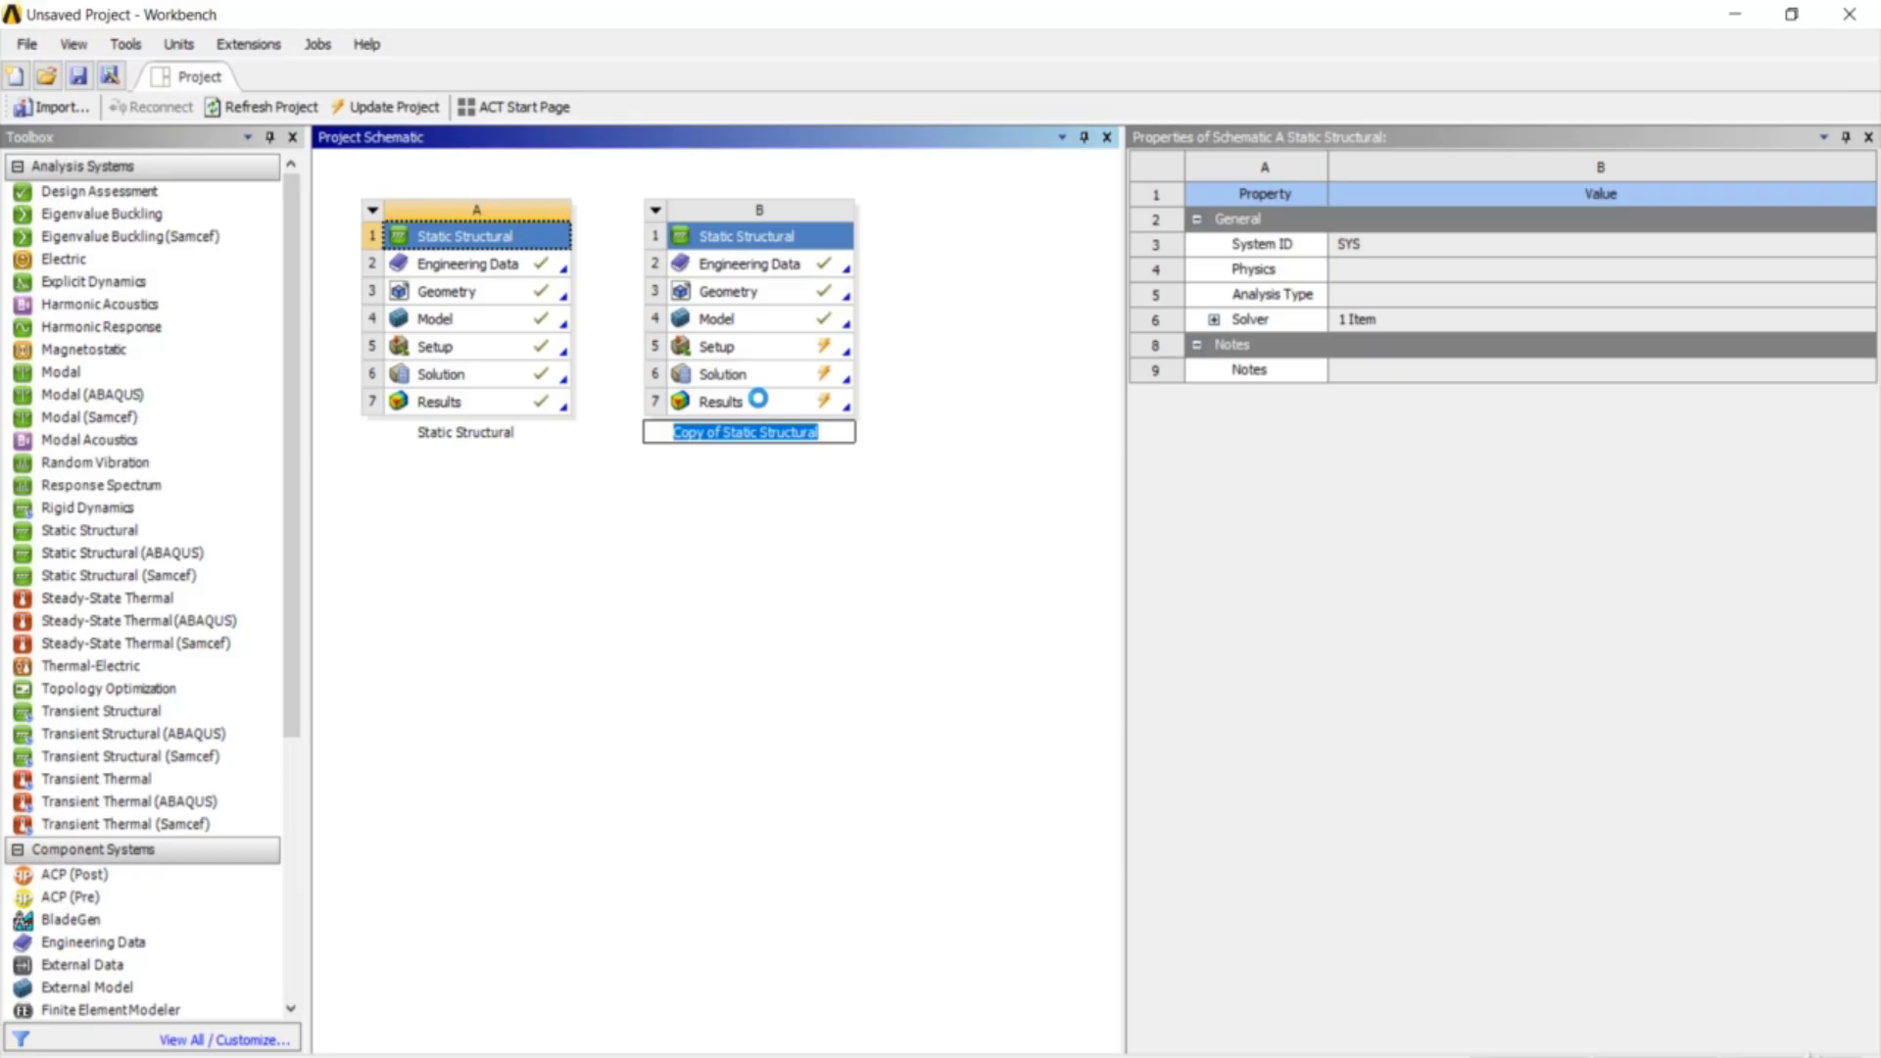
{"action": "left_click", "coordinate": [887, 350]}
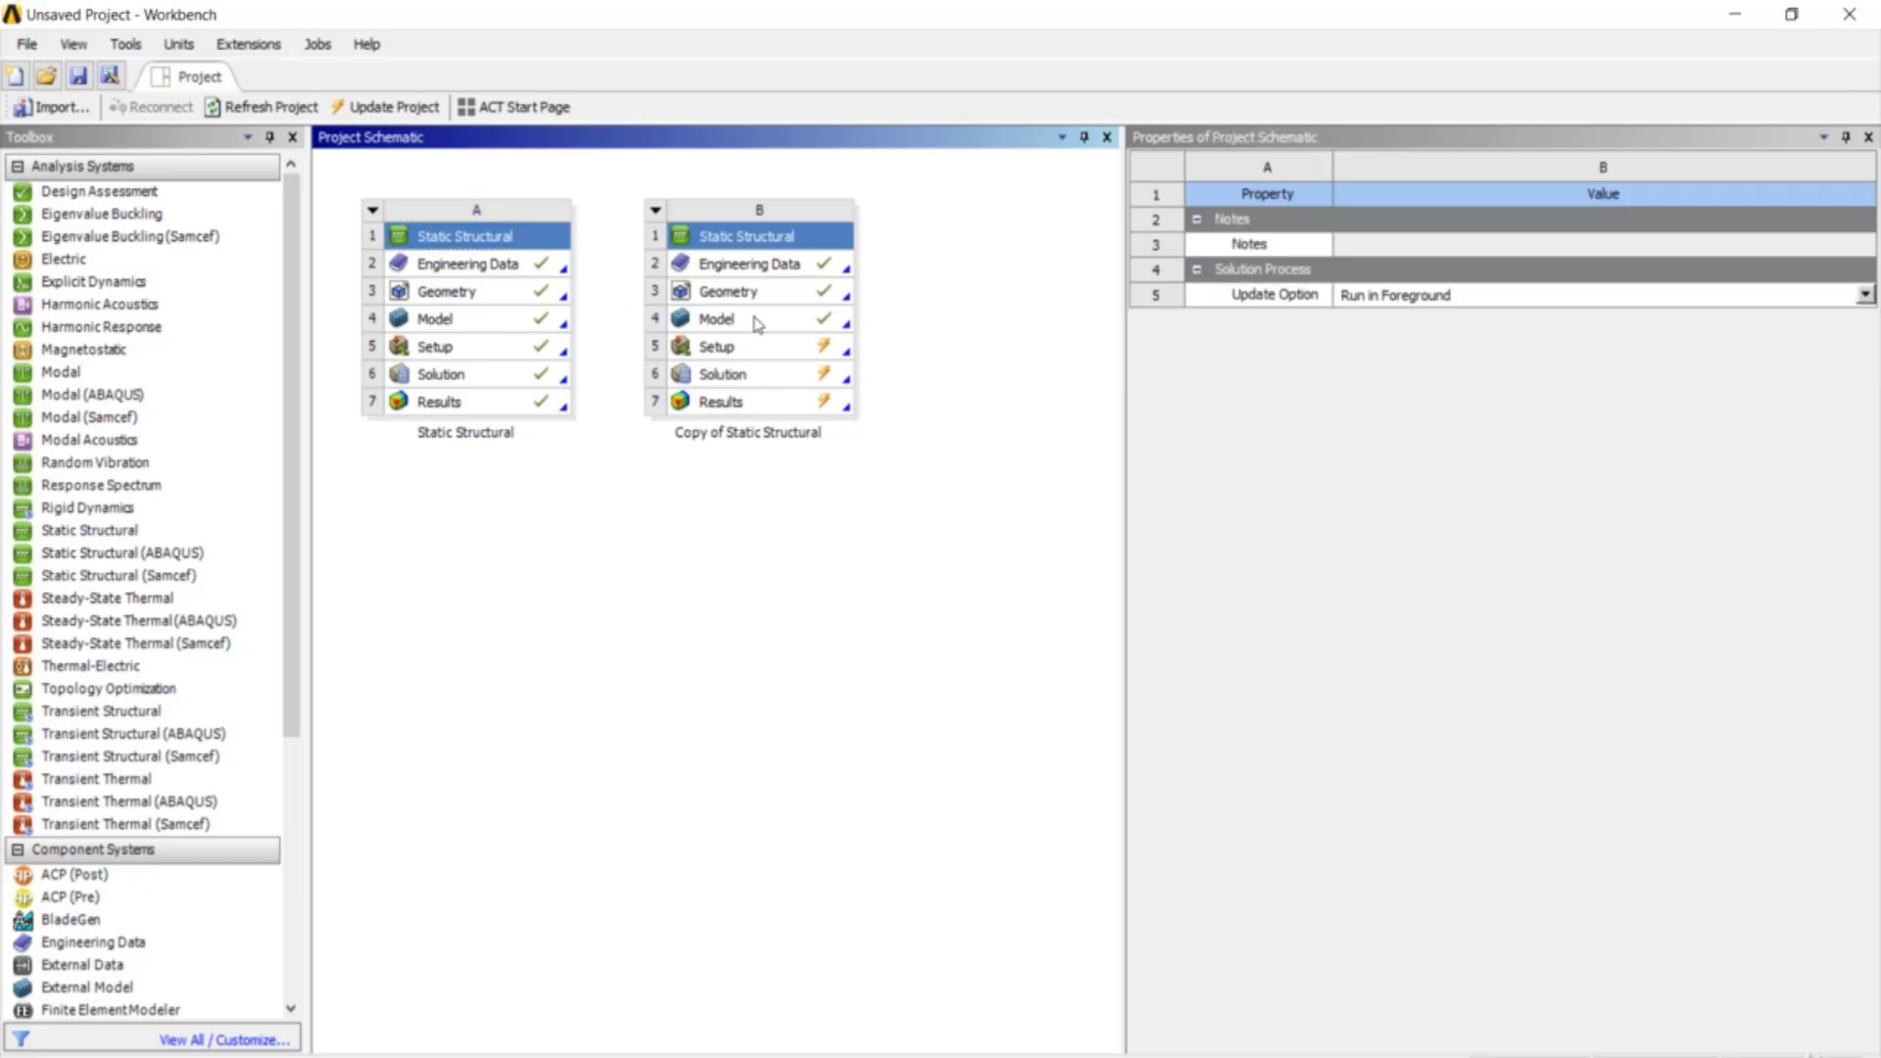
{"action": "left_click", "coordinate": [806, 331]}
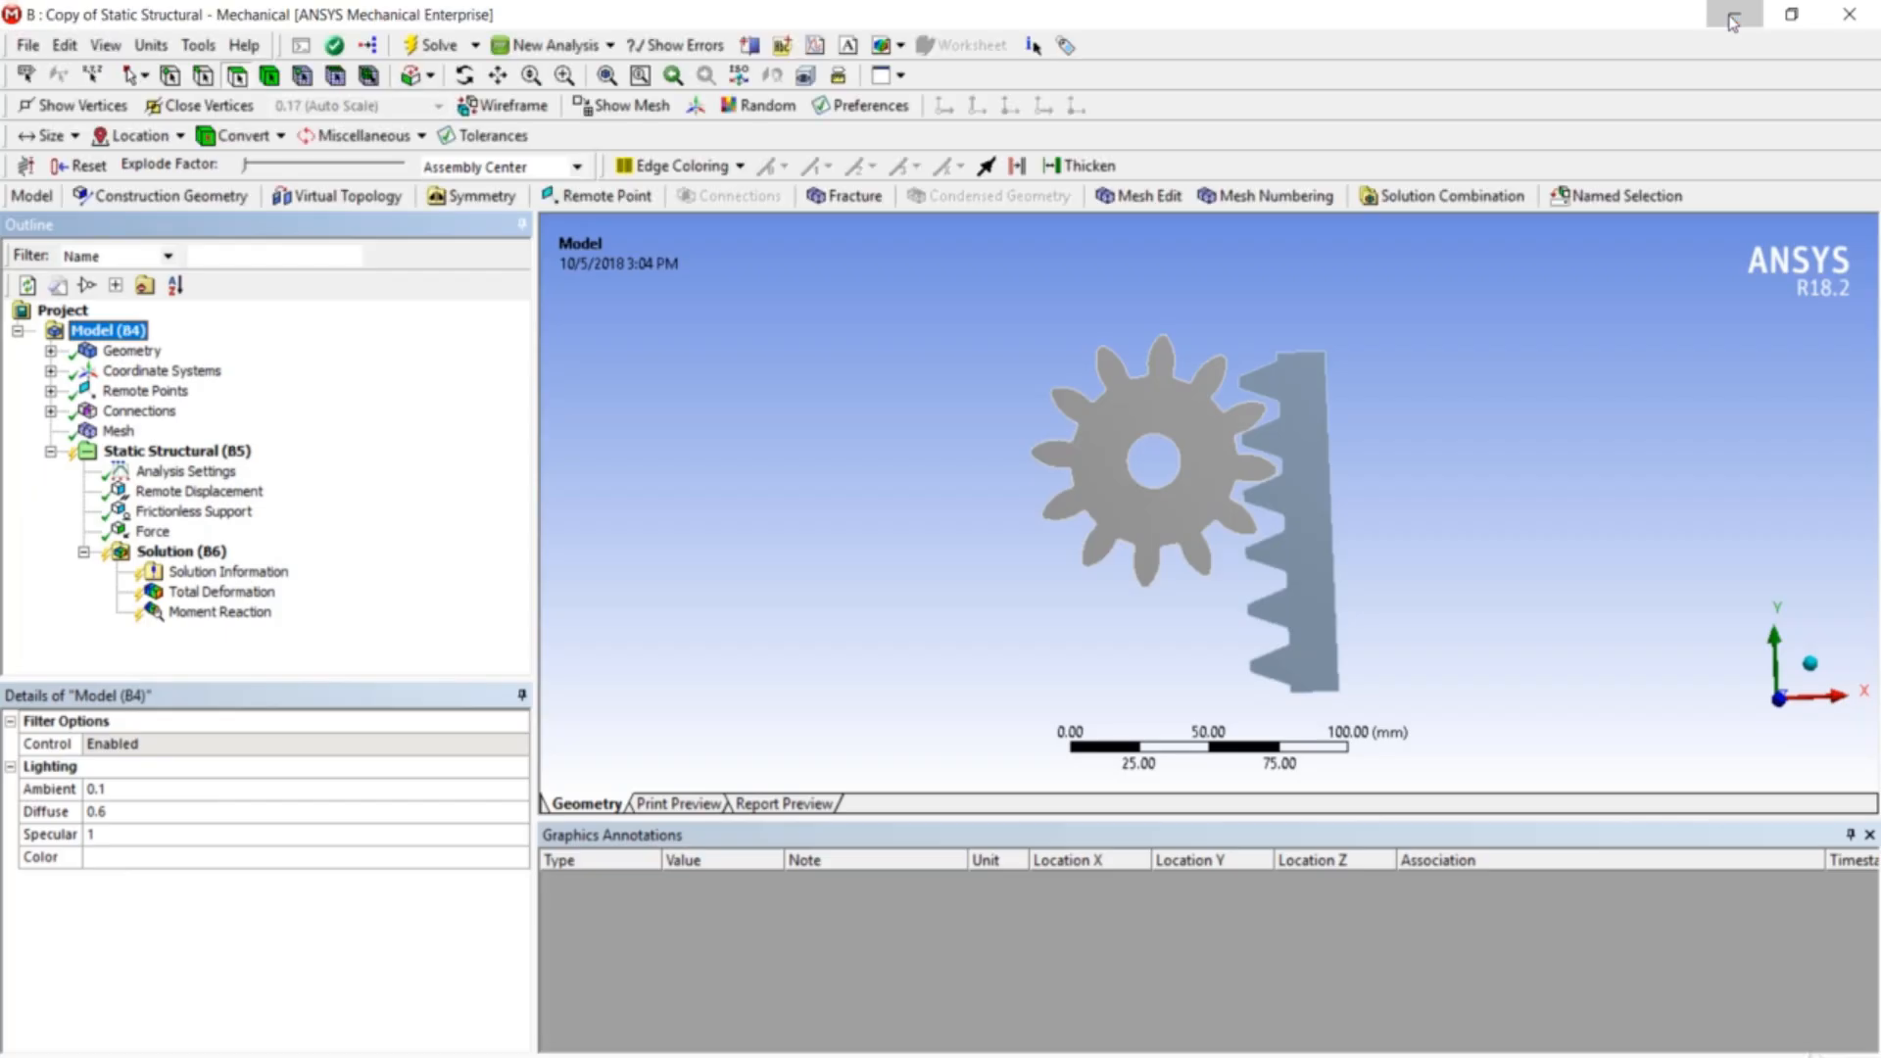
{"action": "left_click", "coordinate": [1733, 17]}
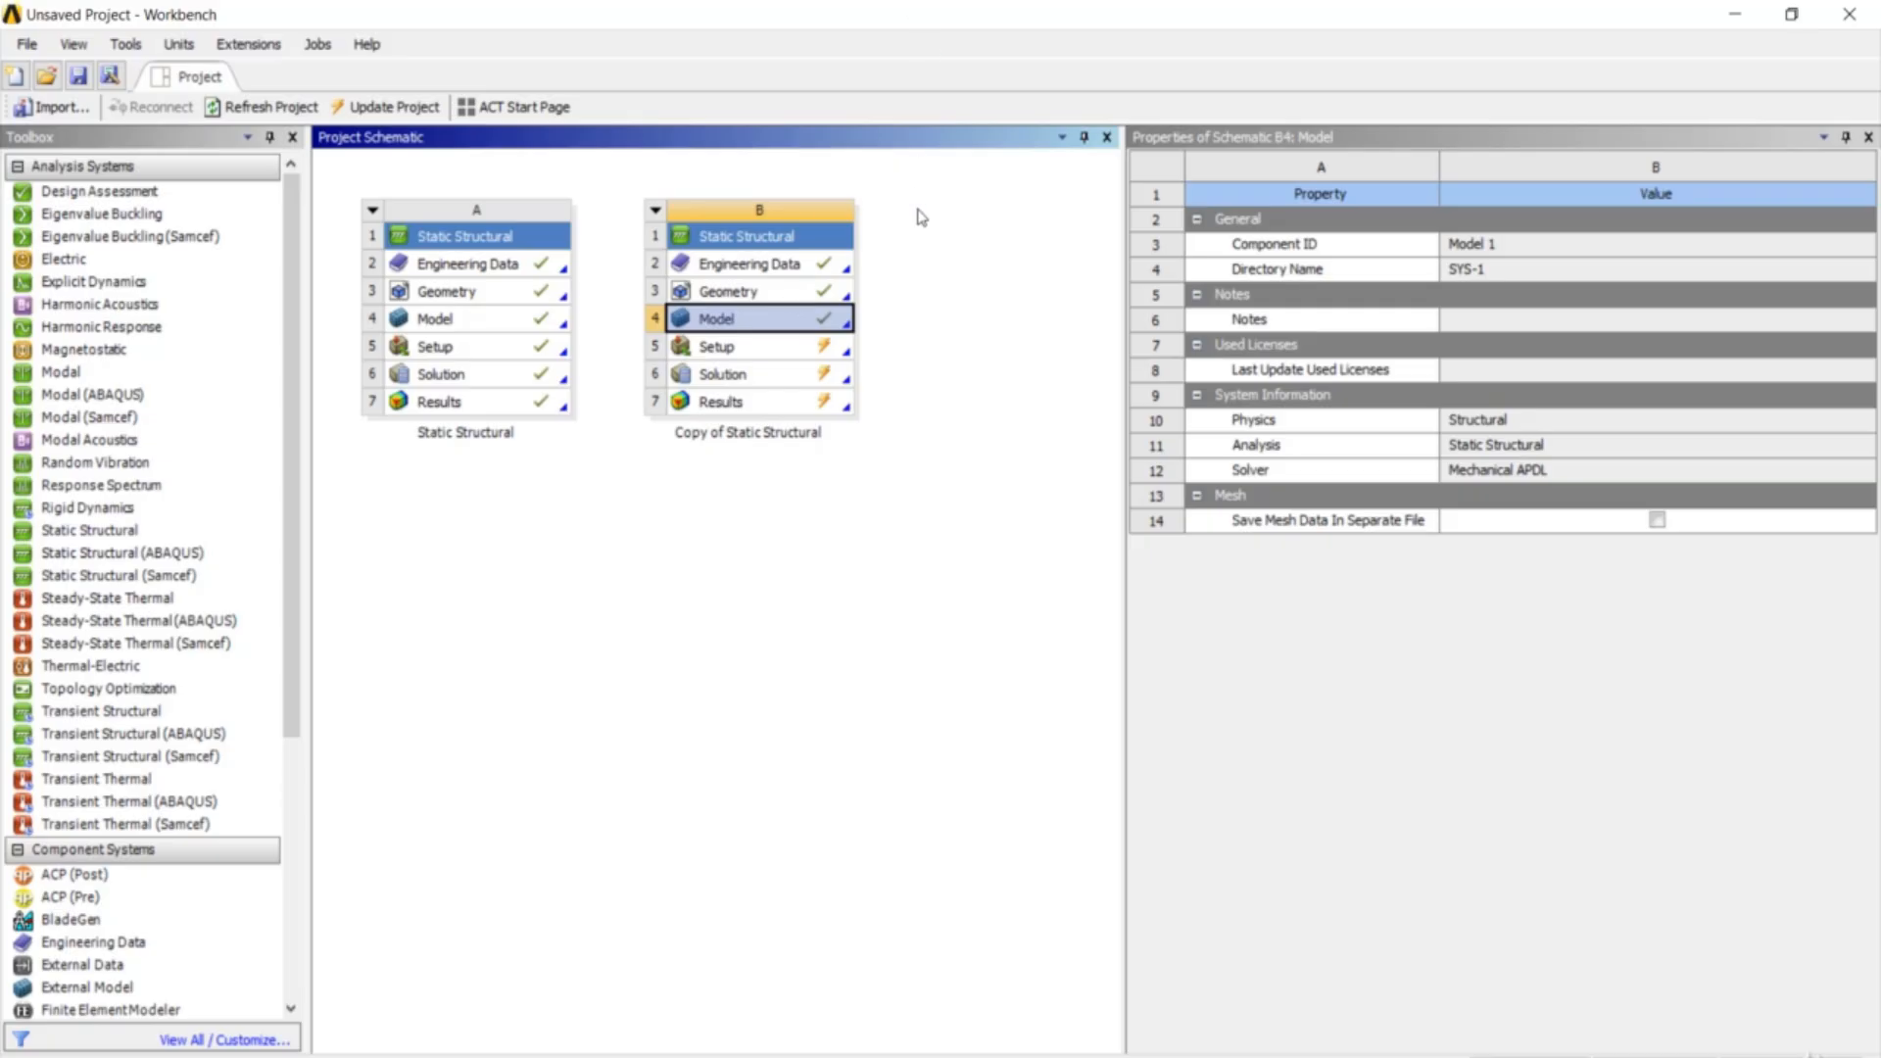
{"action": "double_click", "coordinate": [831, 331]}
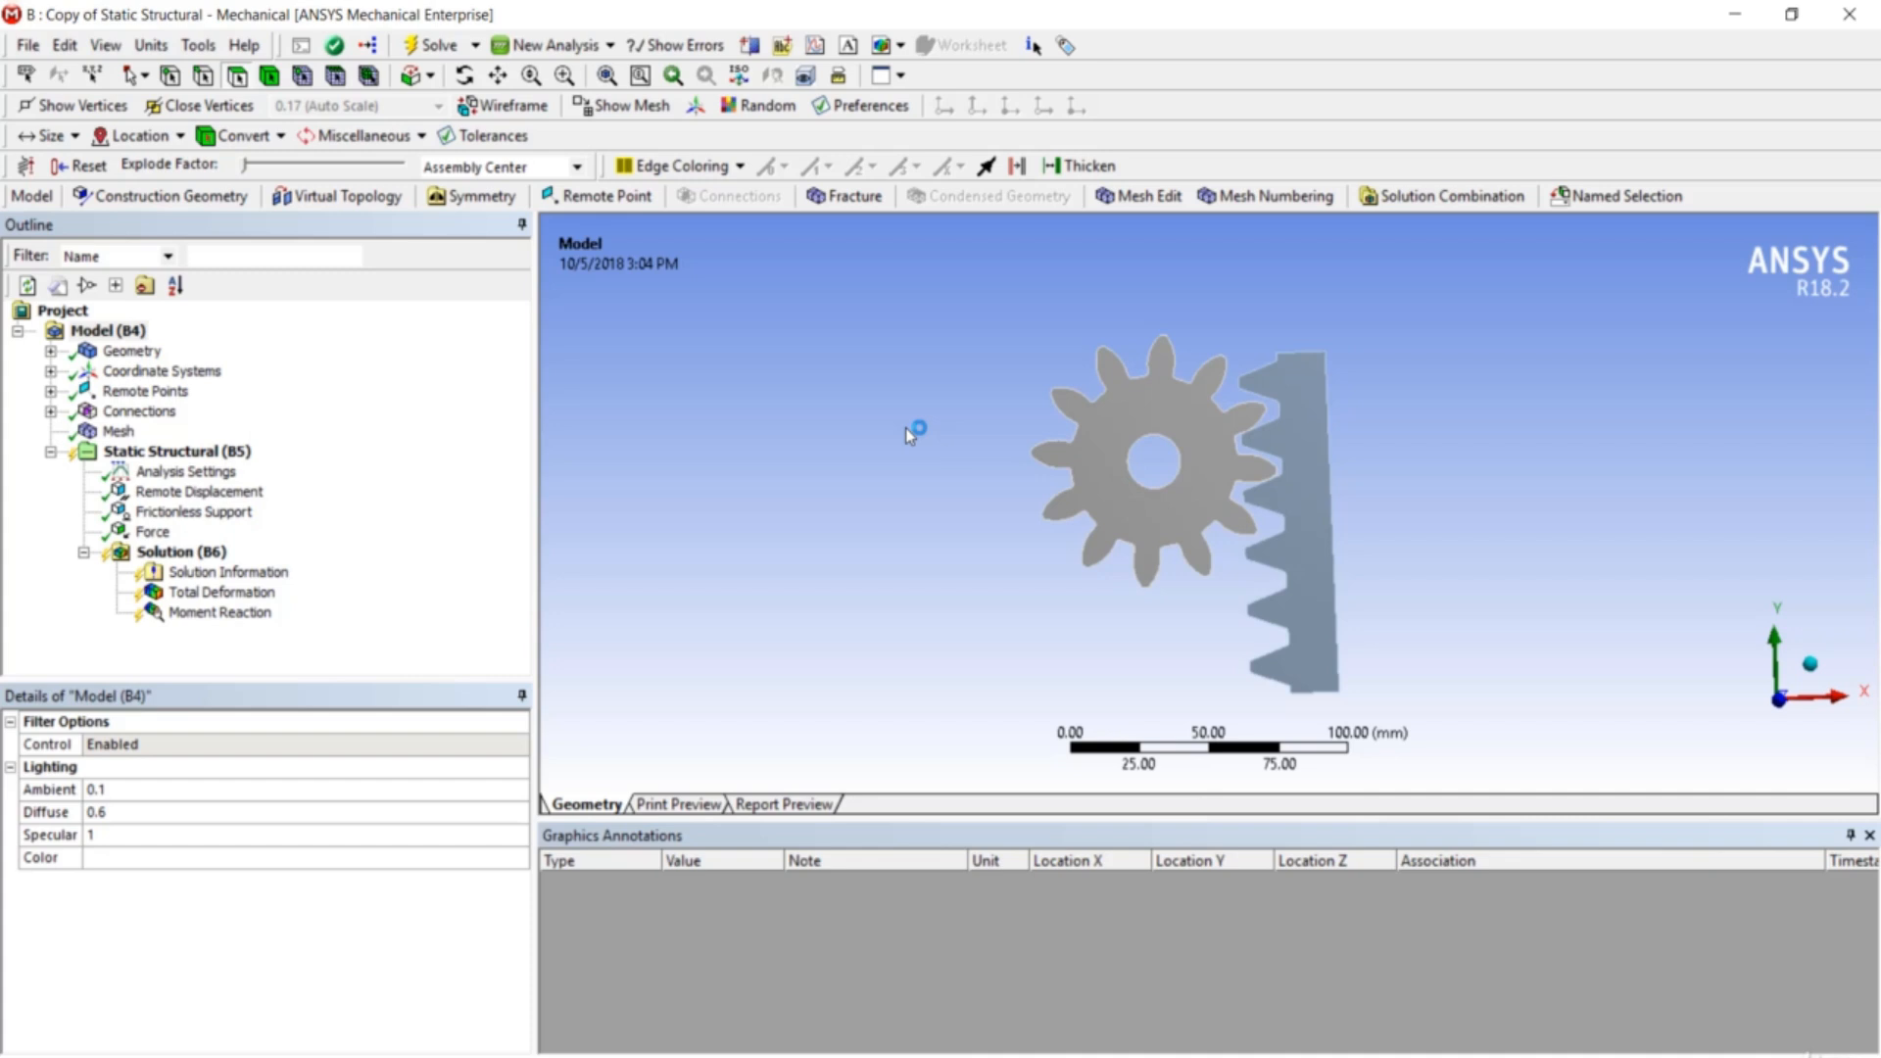
- Set the Remote Displacement's Rotation Z to Free, keeping X and Y at 0 mm
{"action": "mouse_move", "coordinate": [846, 437]}
{"action": "middle_mouse_down"}
{"action": "mouse_move", "coordinate": [844, 407]}
{"action": "mouse_move", "coordinate": [842, 424]}
{"action": "middle_mouse_up"}
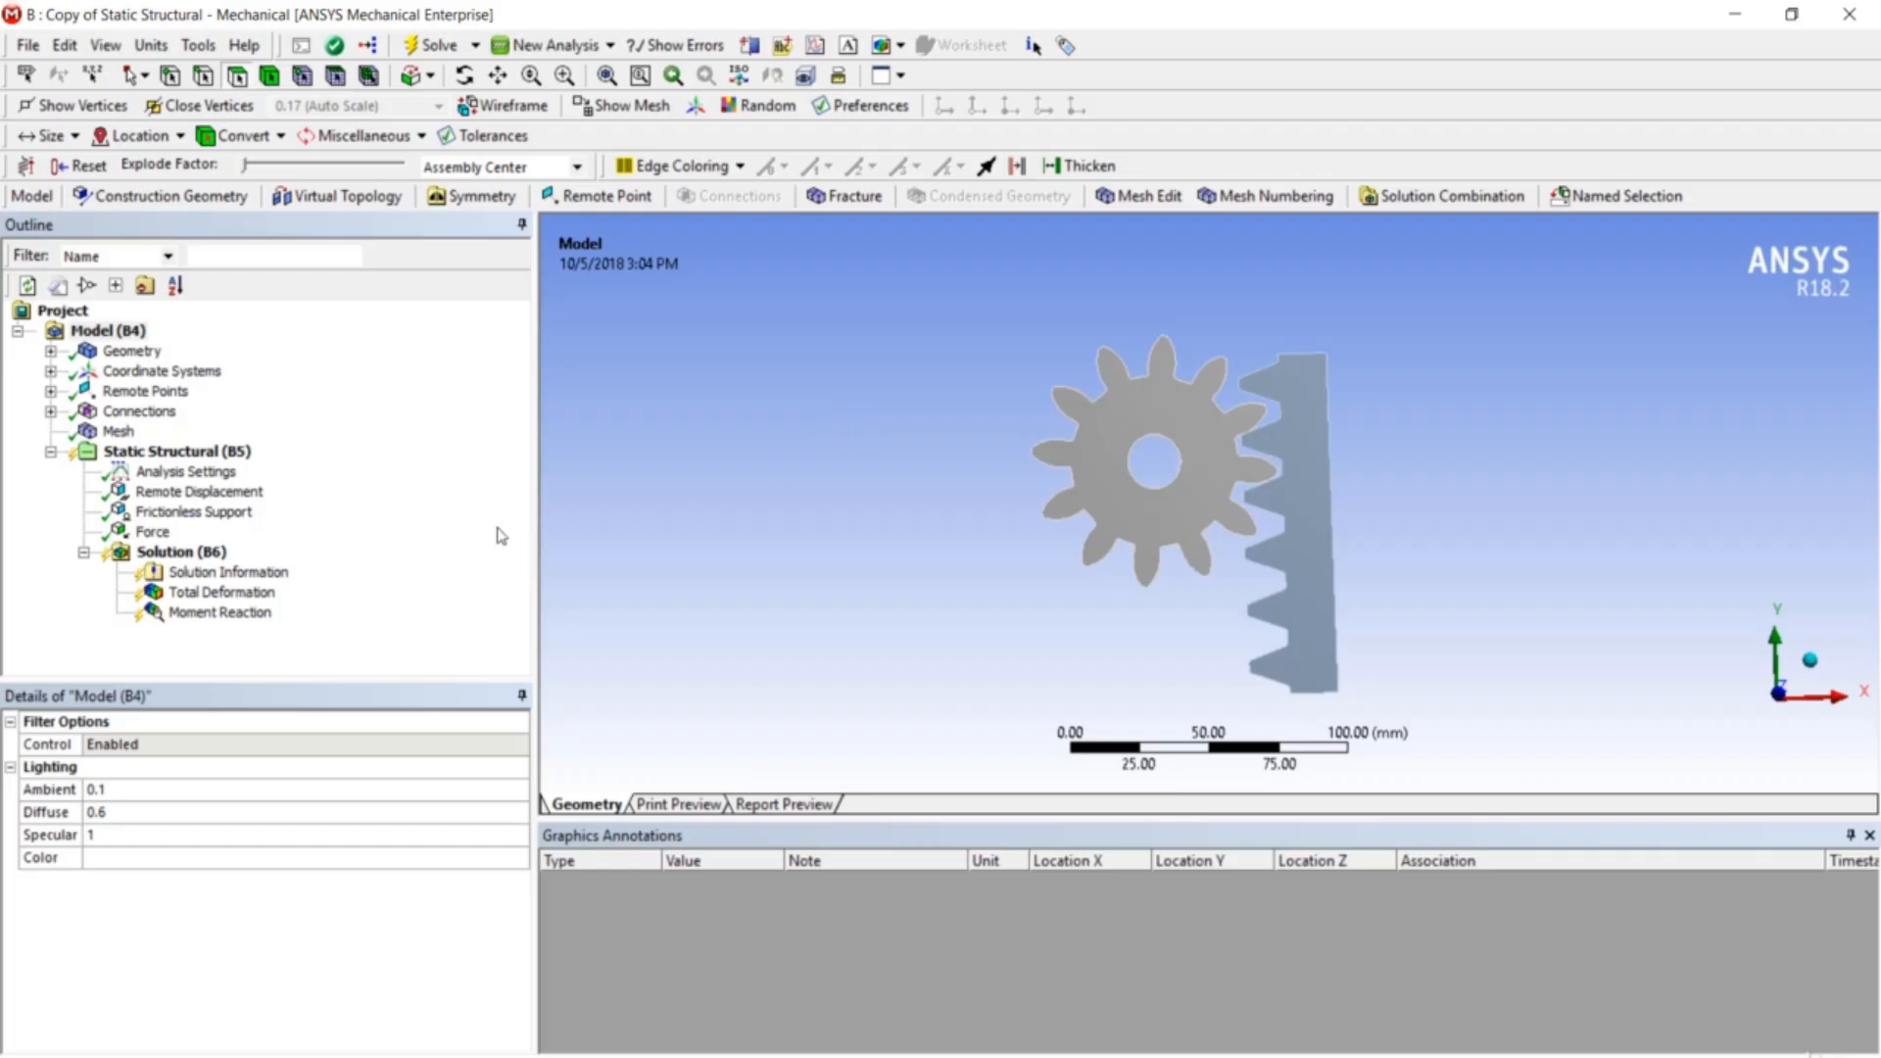
{"action": "left_click", "coordinate": [246, 493]}
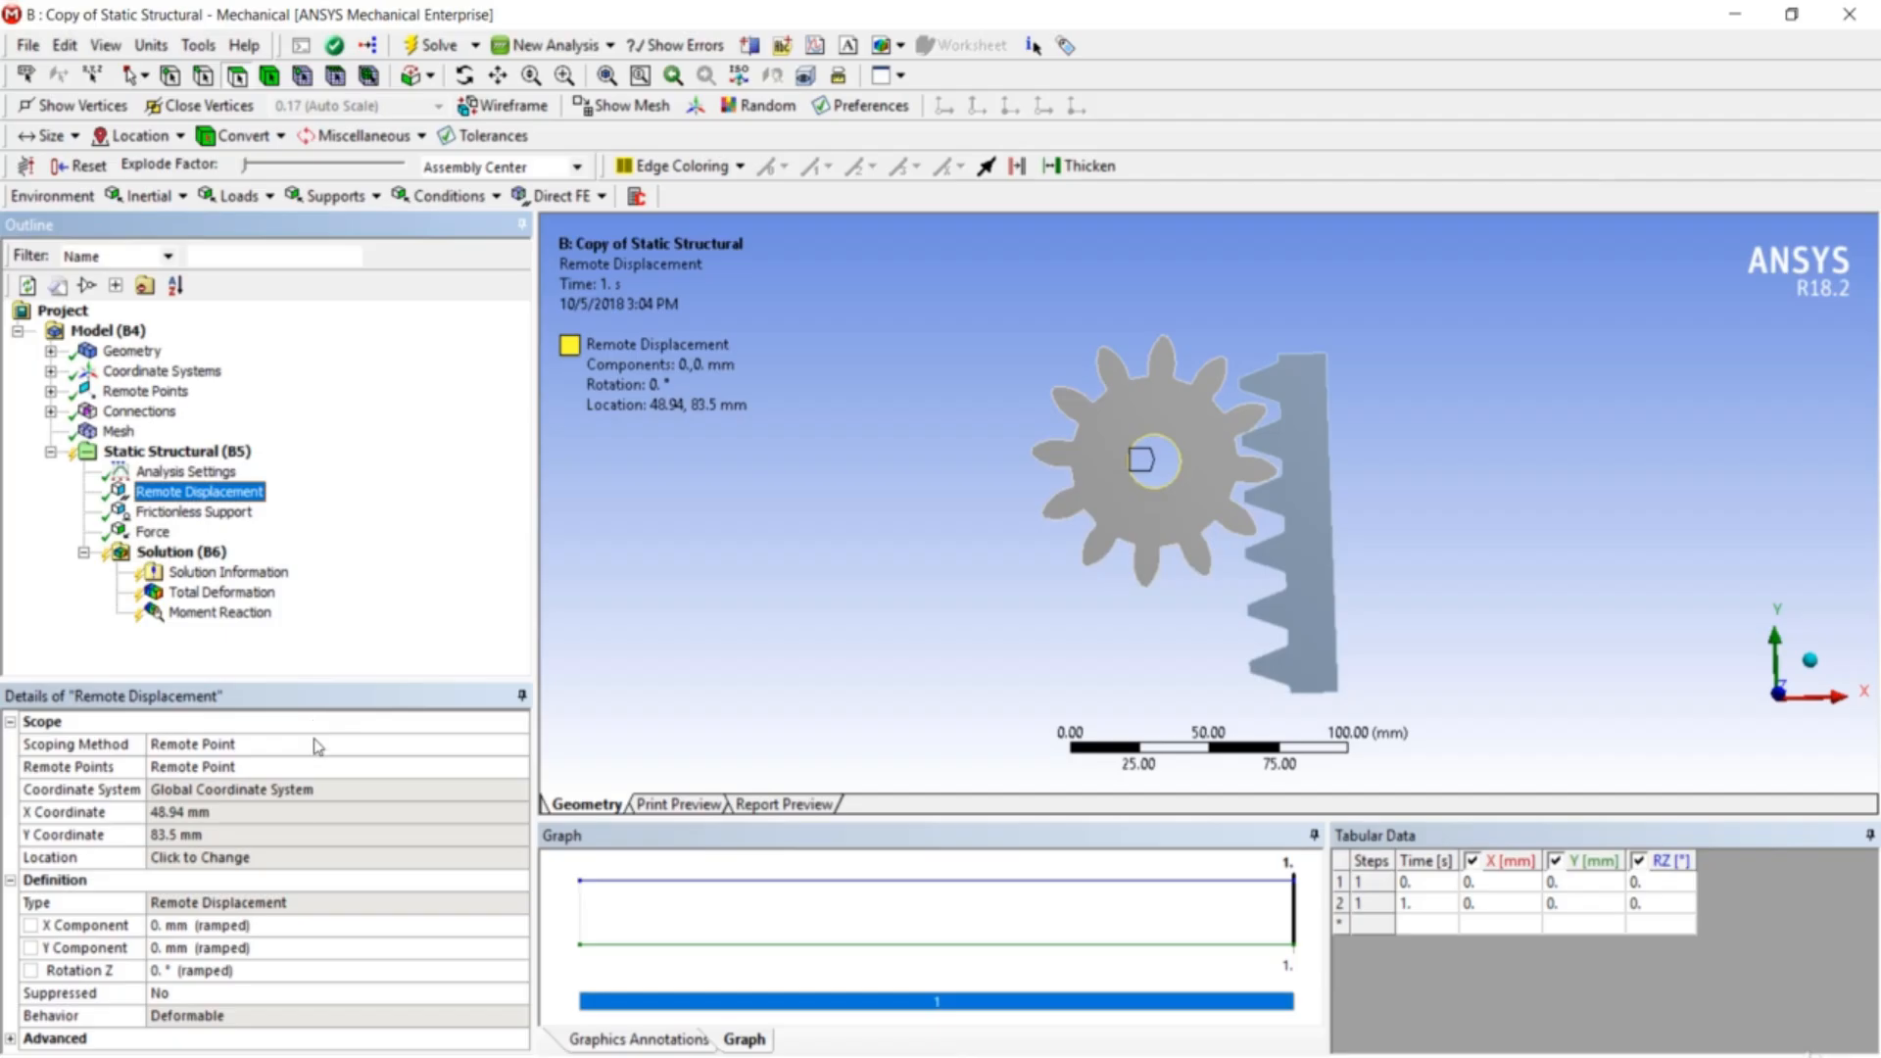
{"action": "left_click", "coordinate": [179, 973]}
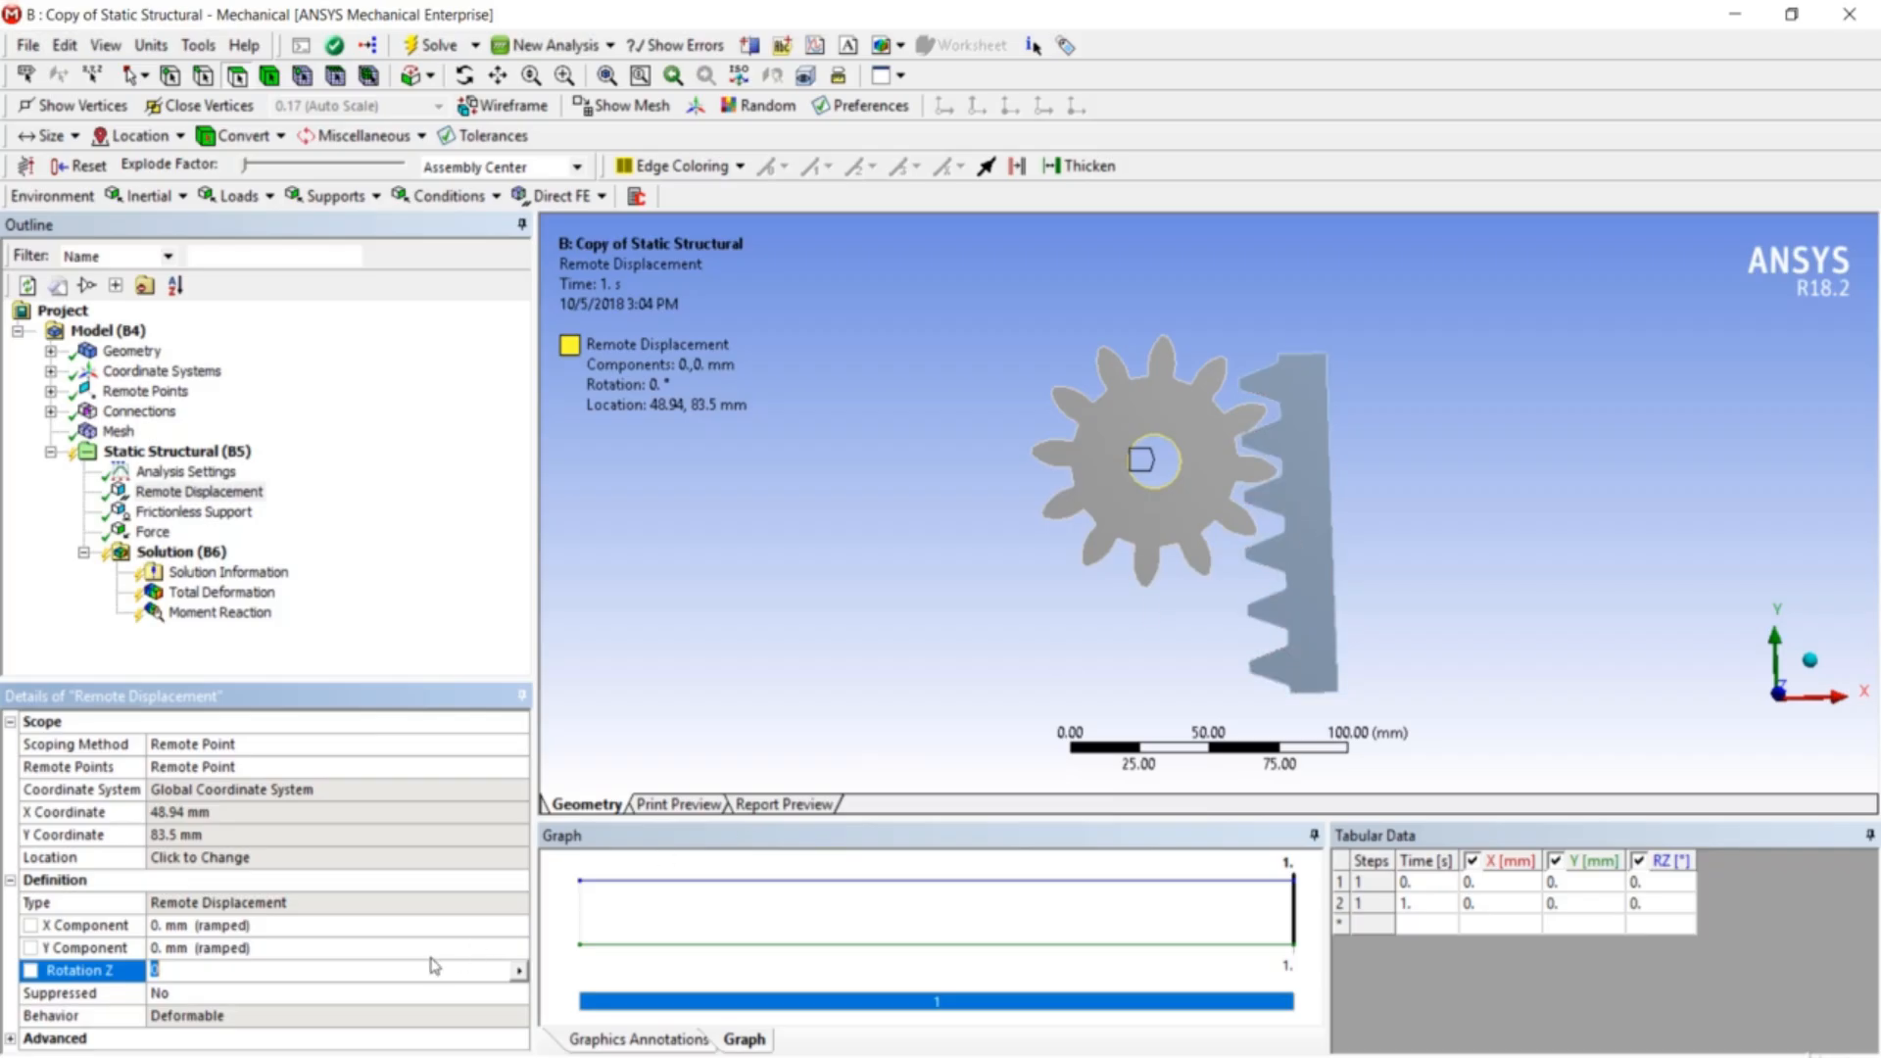
{"action": "left_click", "coordinate": [520, 971]}
{"action": "left_click", "coordinate": [558, 951]}
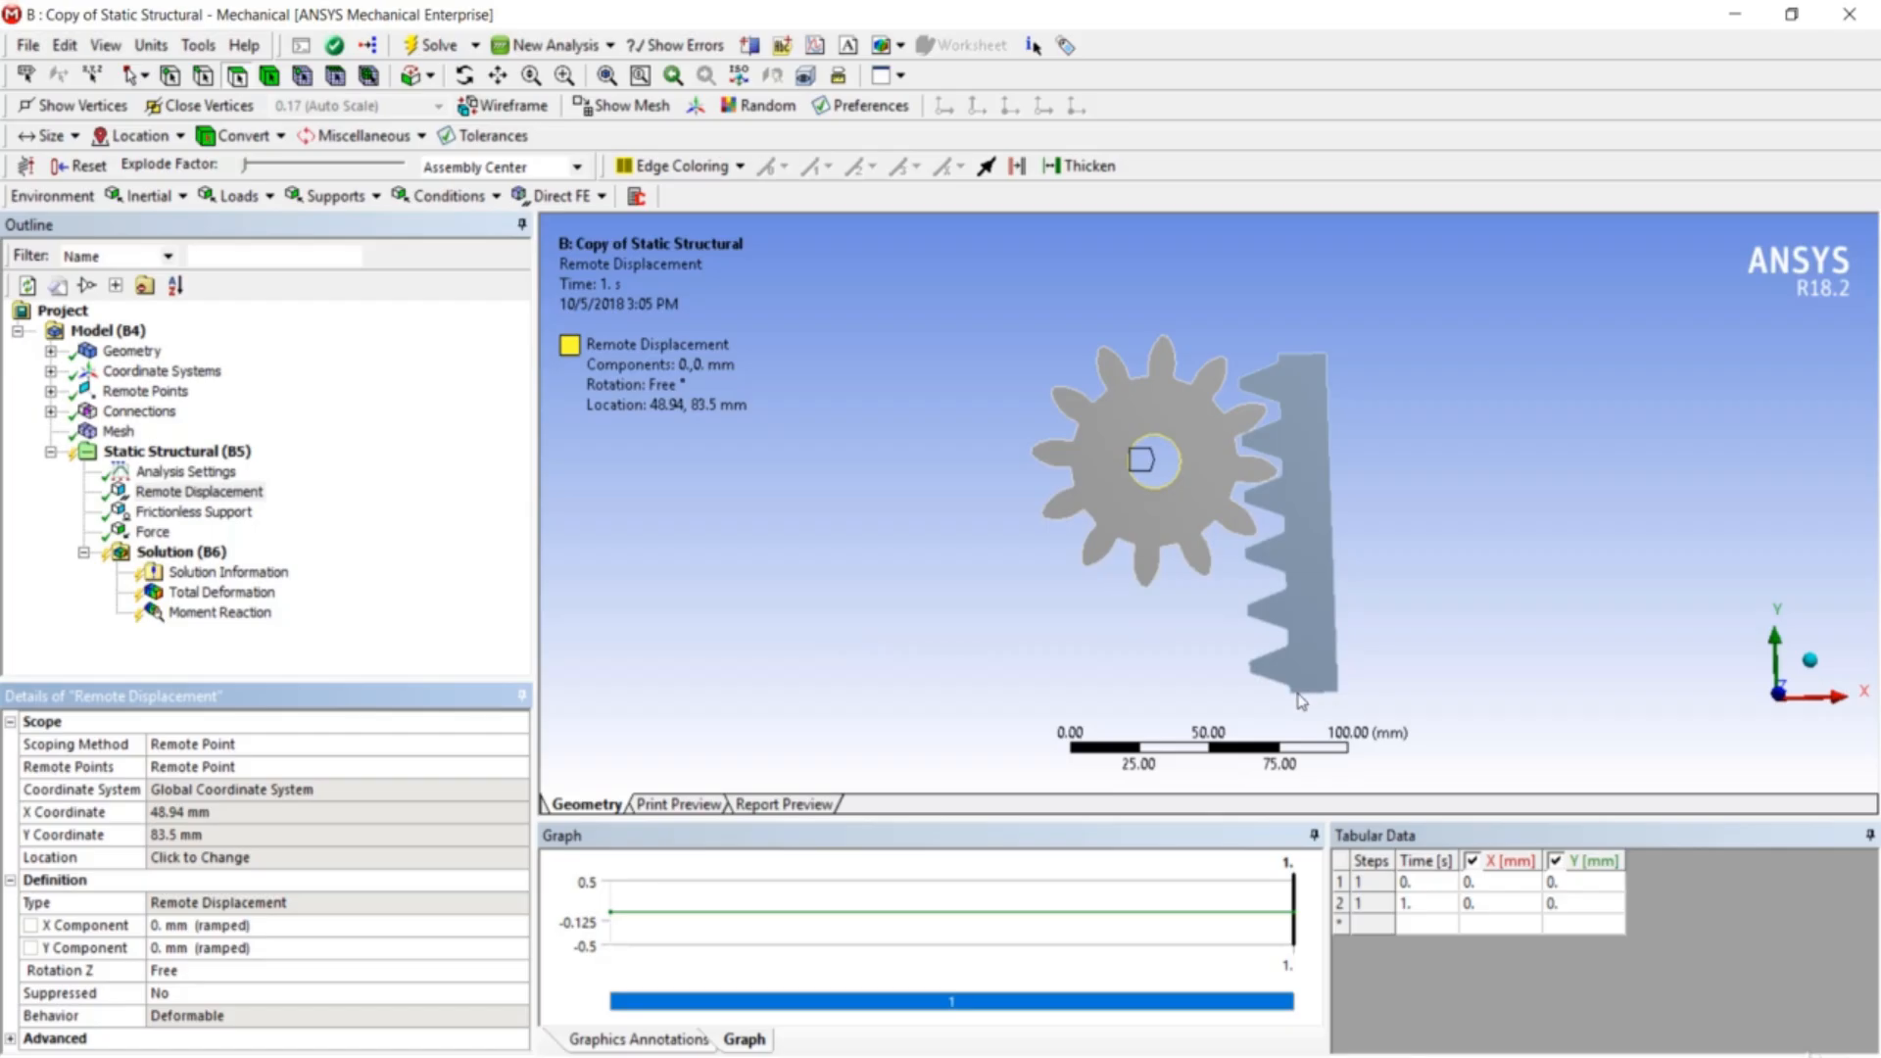
- Add a Fixed Support on the rack's bottom edge
{"action": "right_click", "coordinate": [216, 453]}
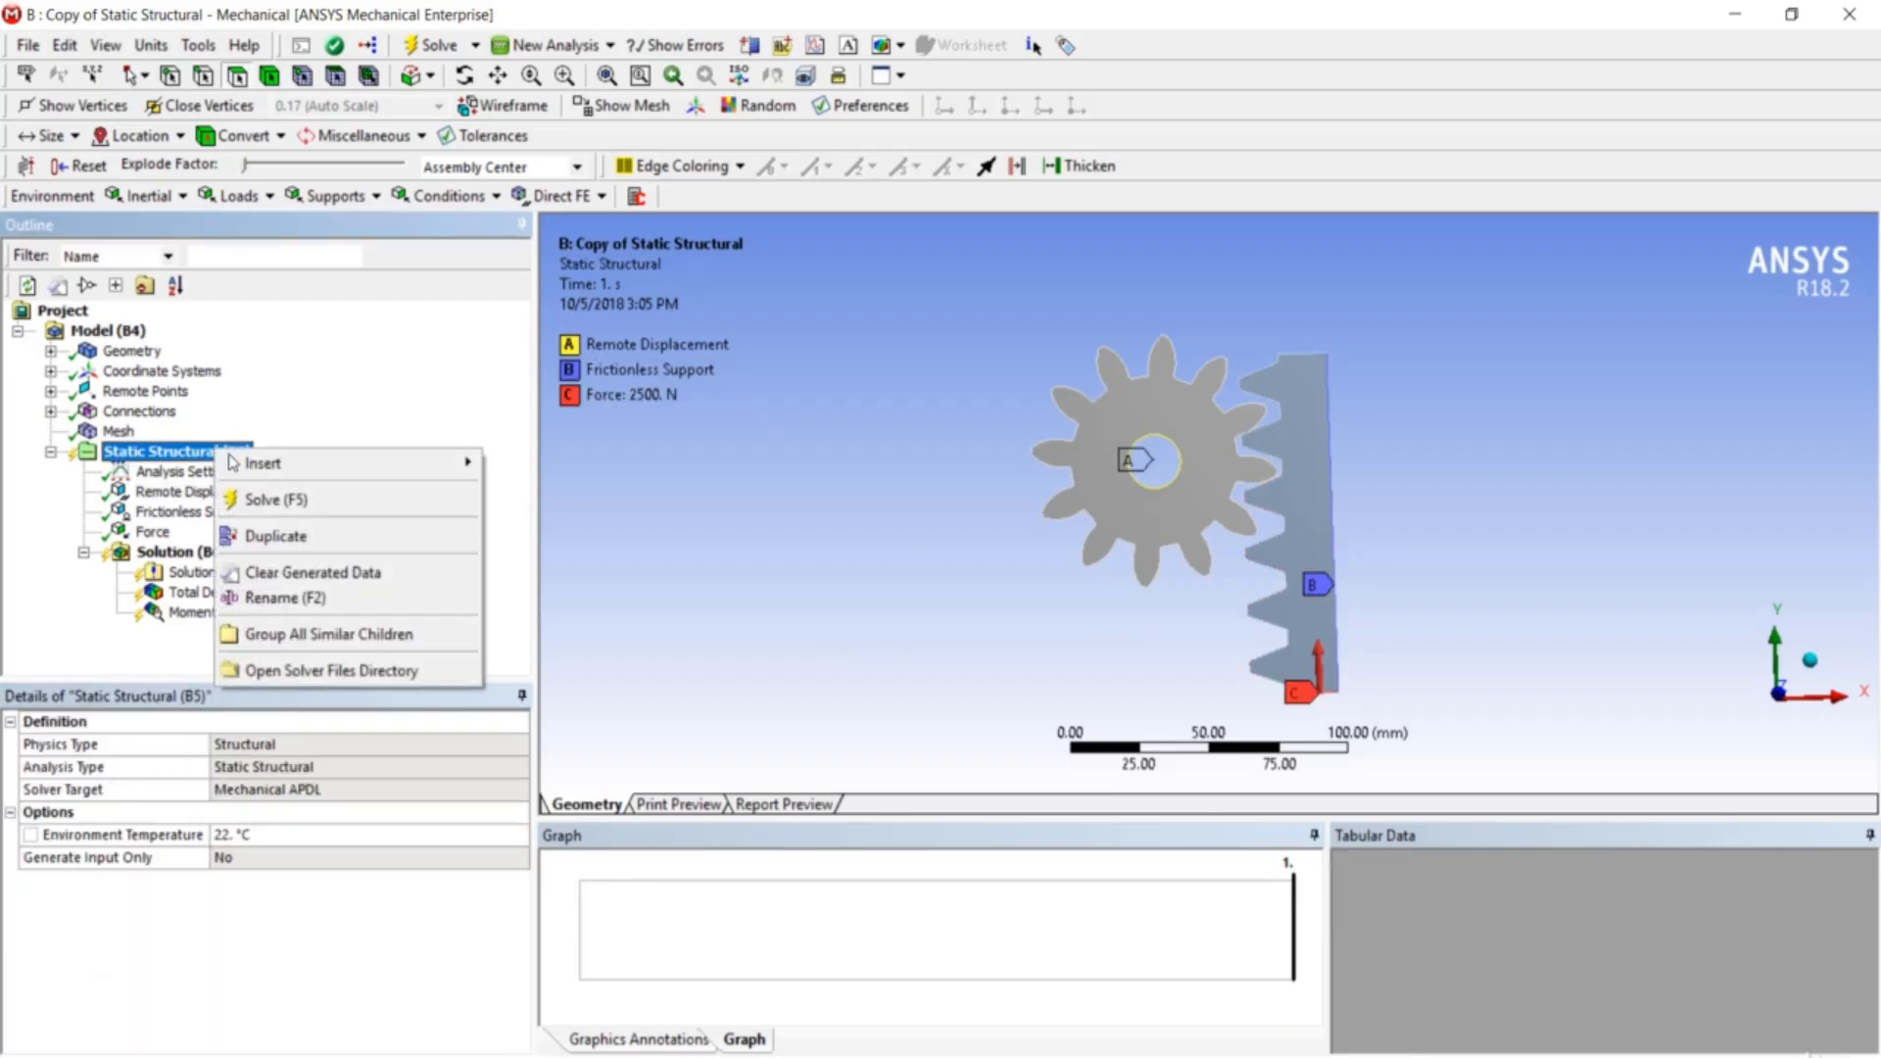
{"action": "mouse_move", "coordinate": [265, 463]}
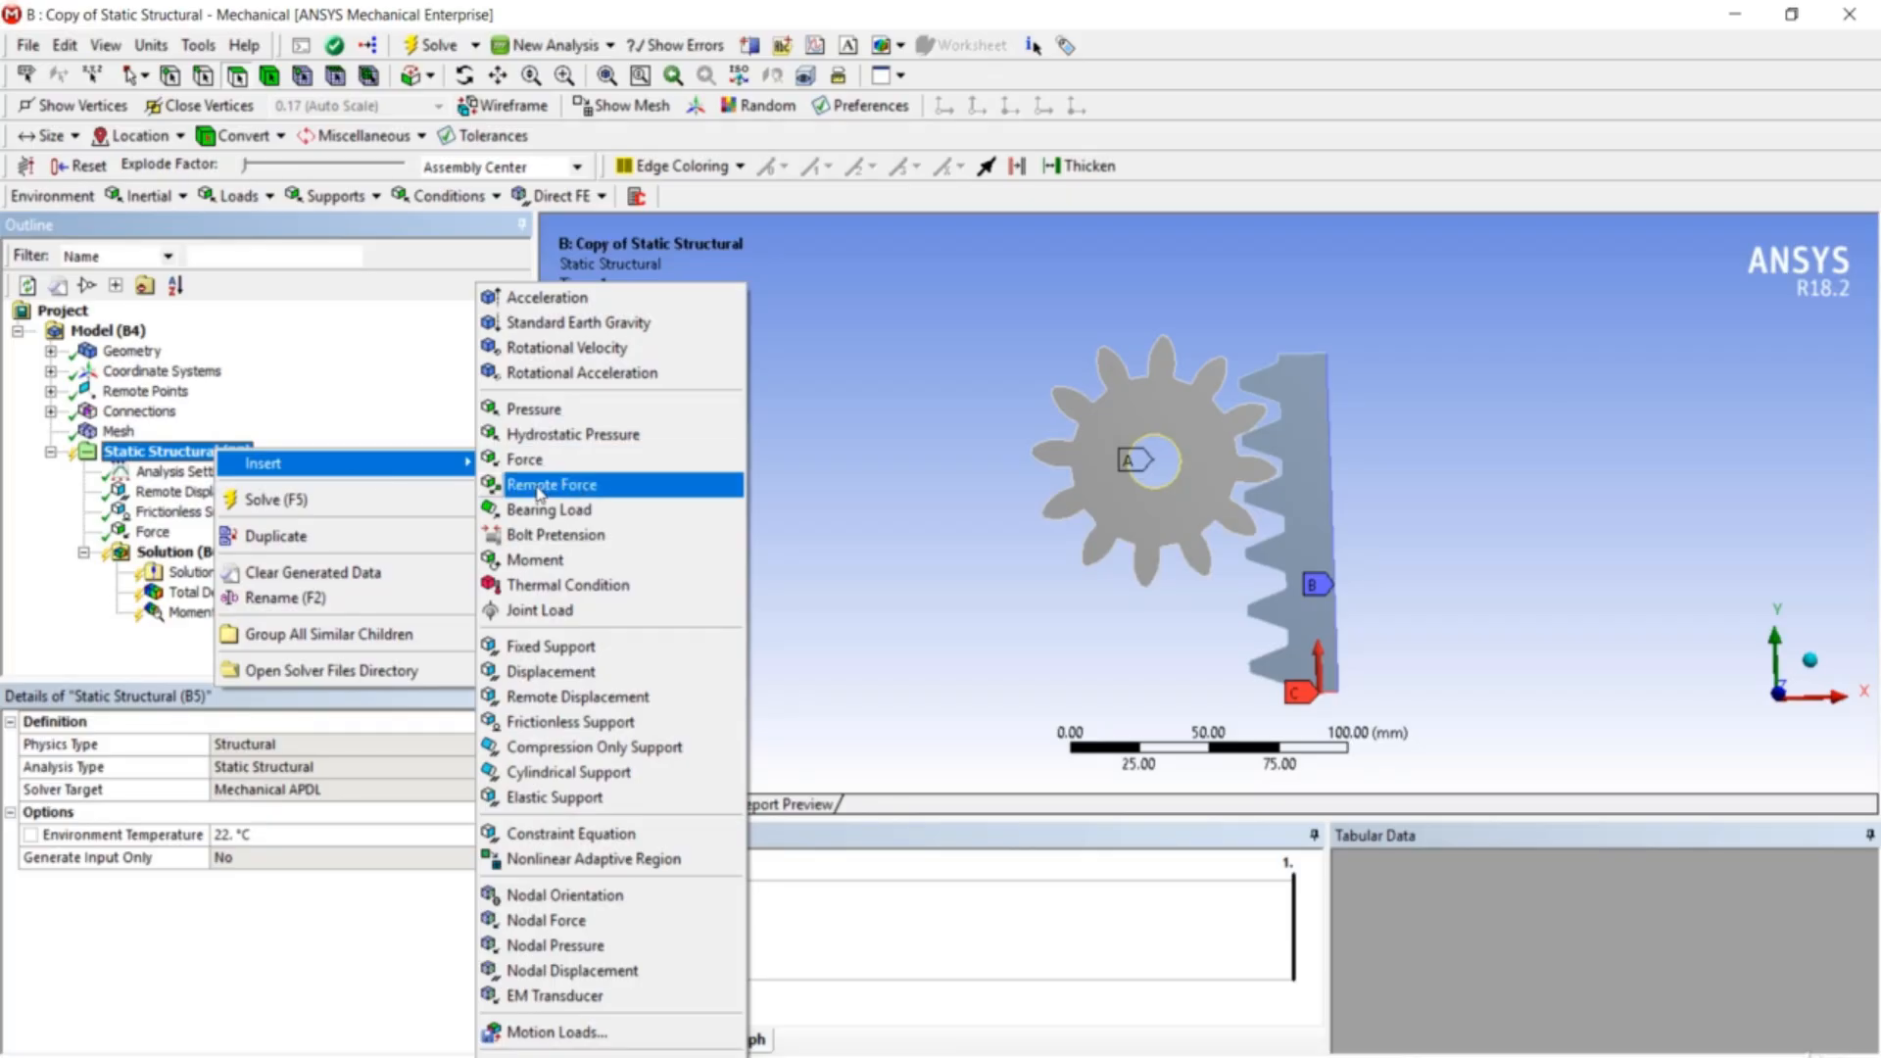
{"action": "left_click", "coordinate": [593, 647]}
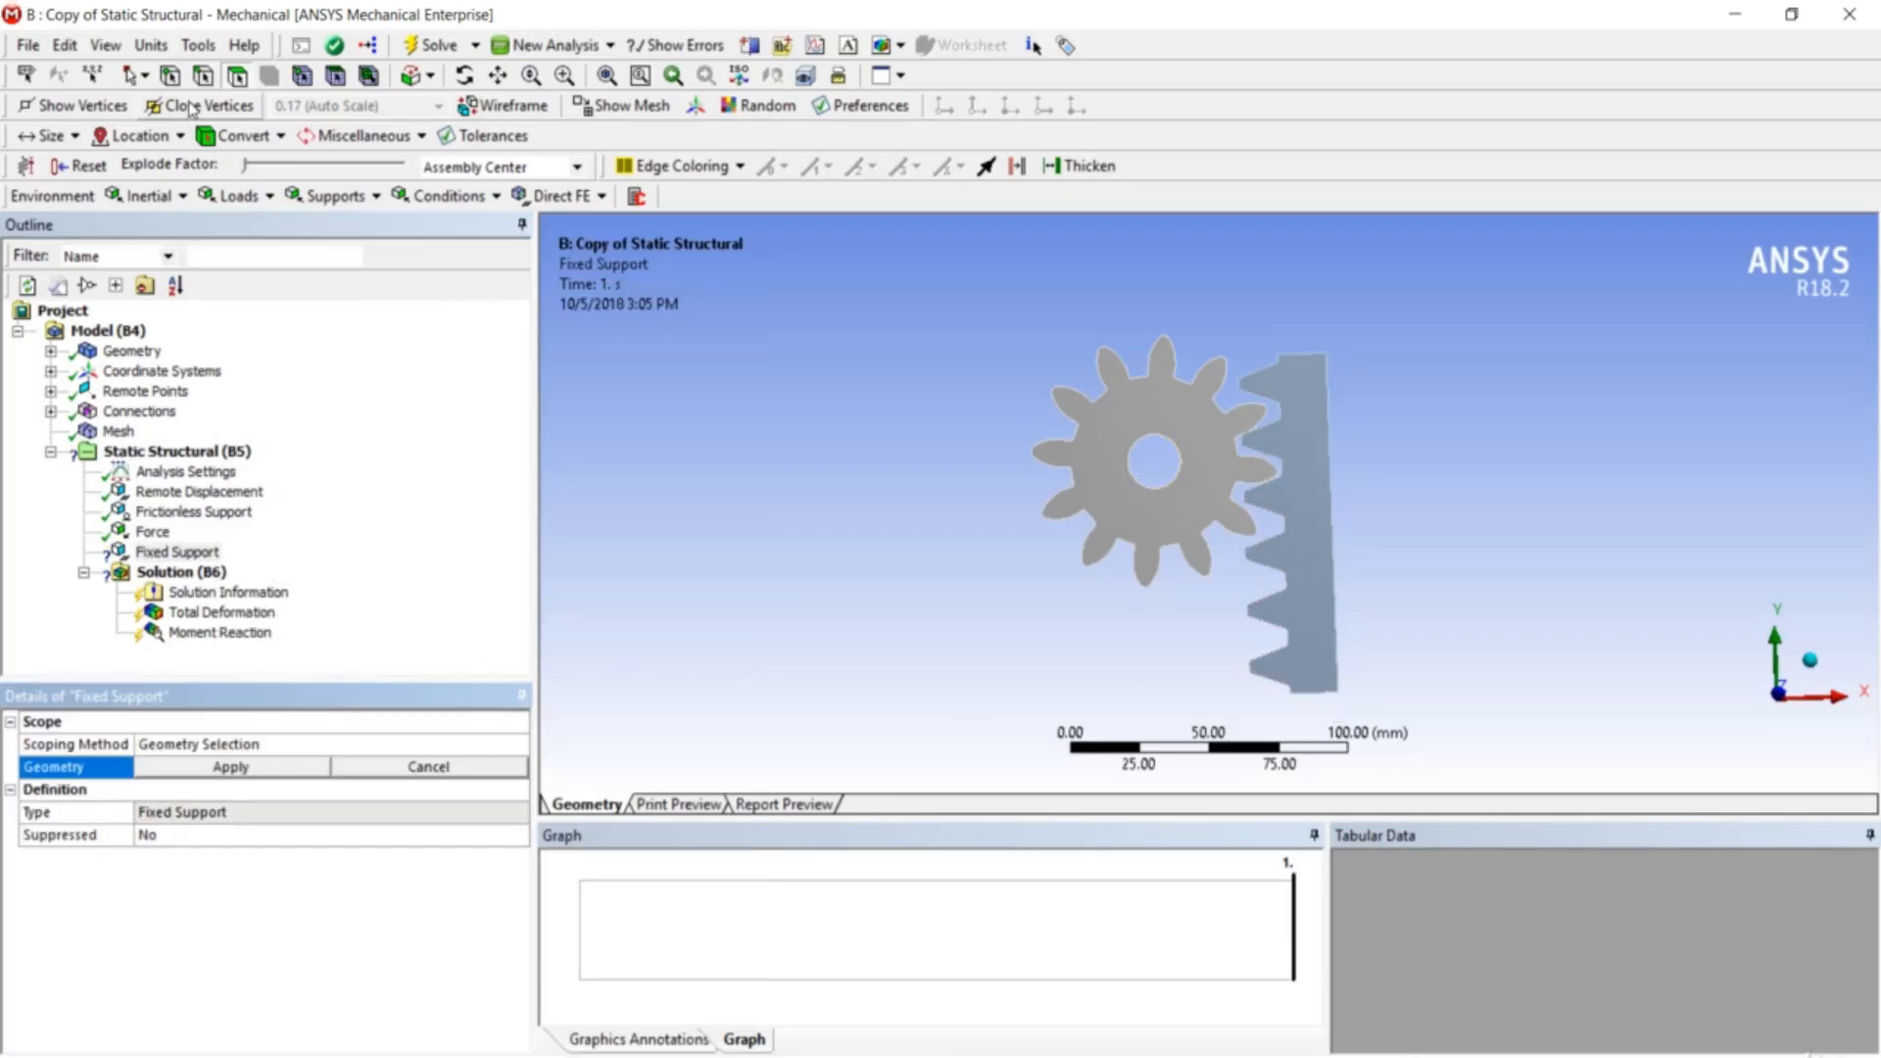
{"action": "left_click", "coordinate": [1320, 695]}
{"action": "left_click", "coordinate": [232, 767]}
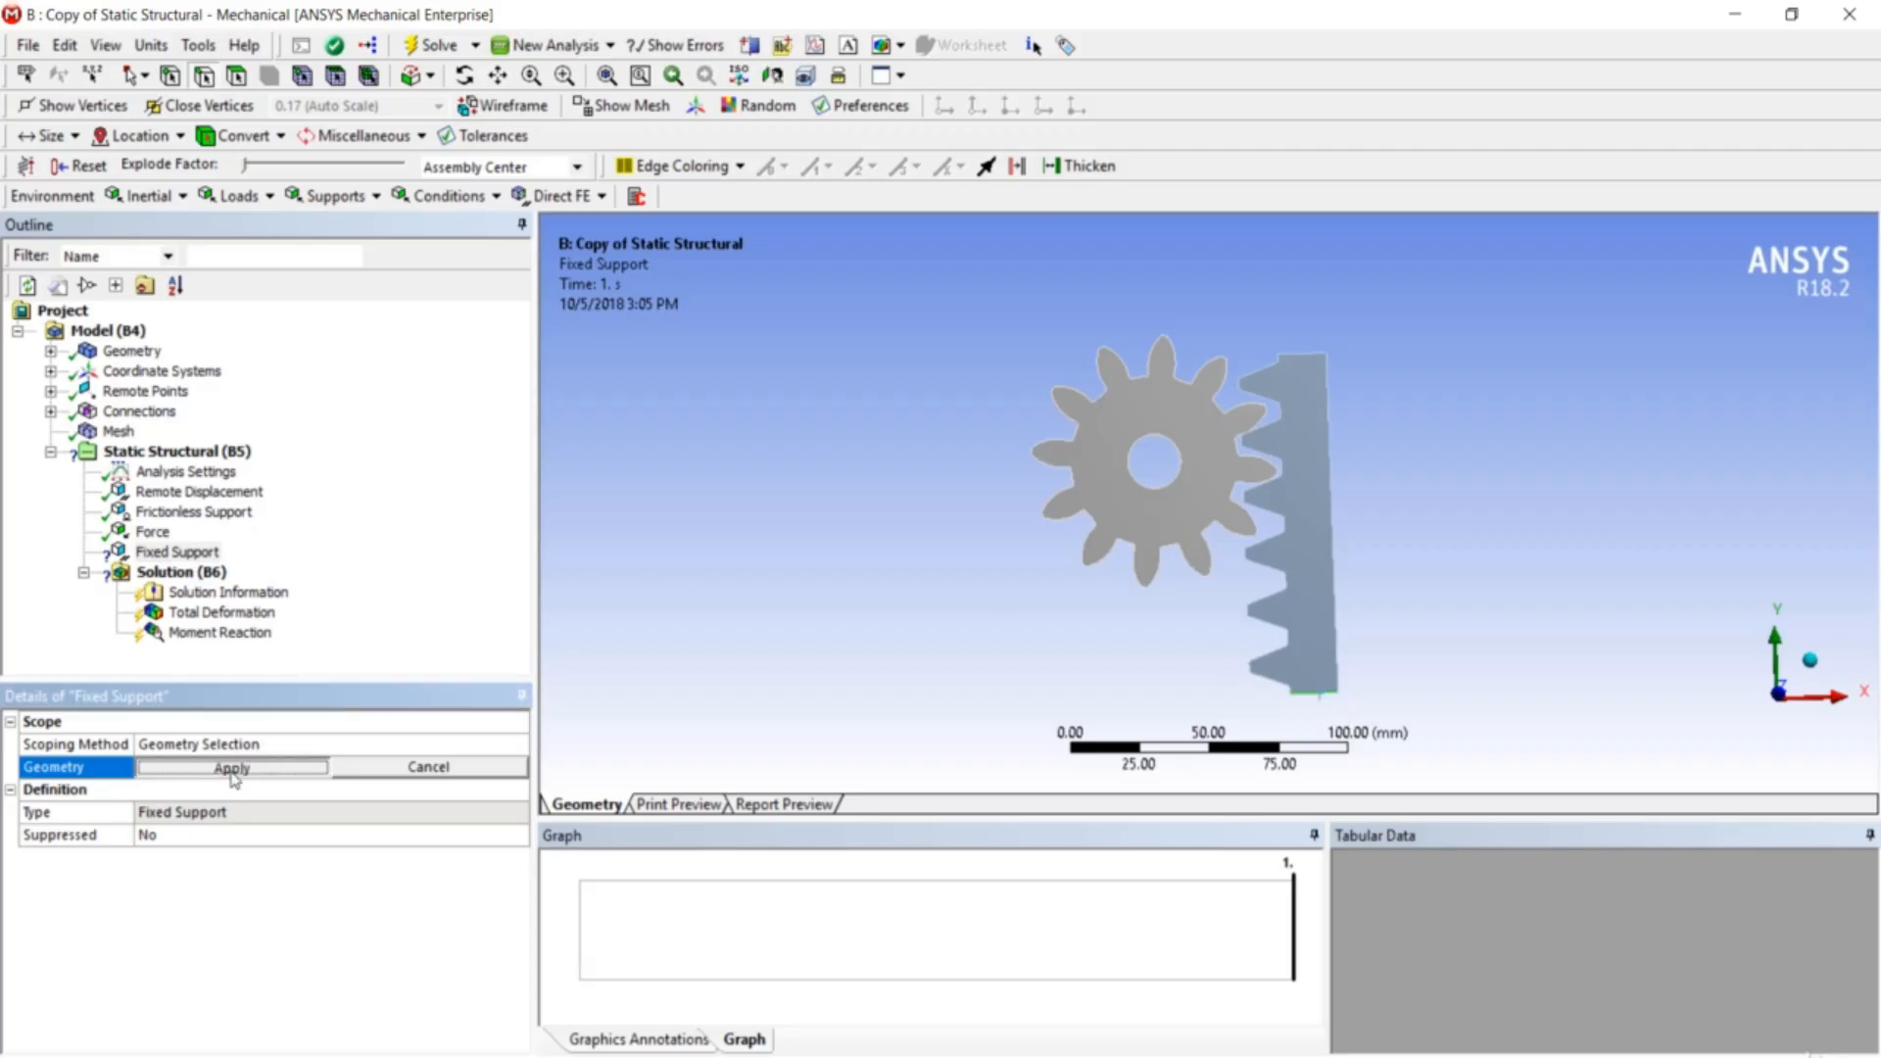
- Delete the 2500 N Force load from the copied analysis
{"action": "left_click", "coordinate": [152, 532]}
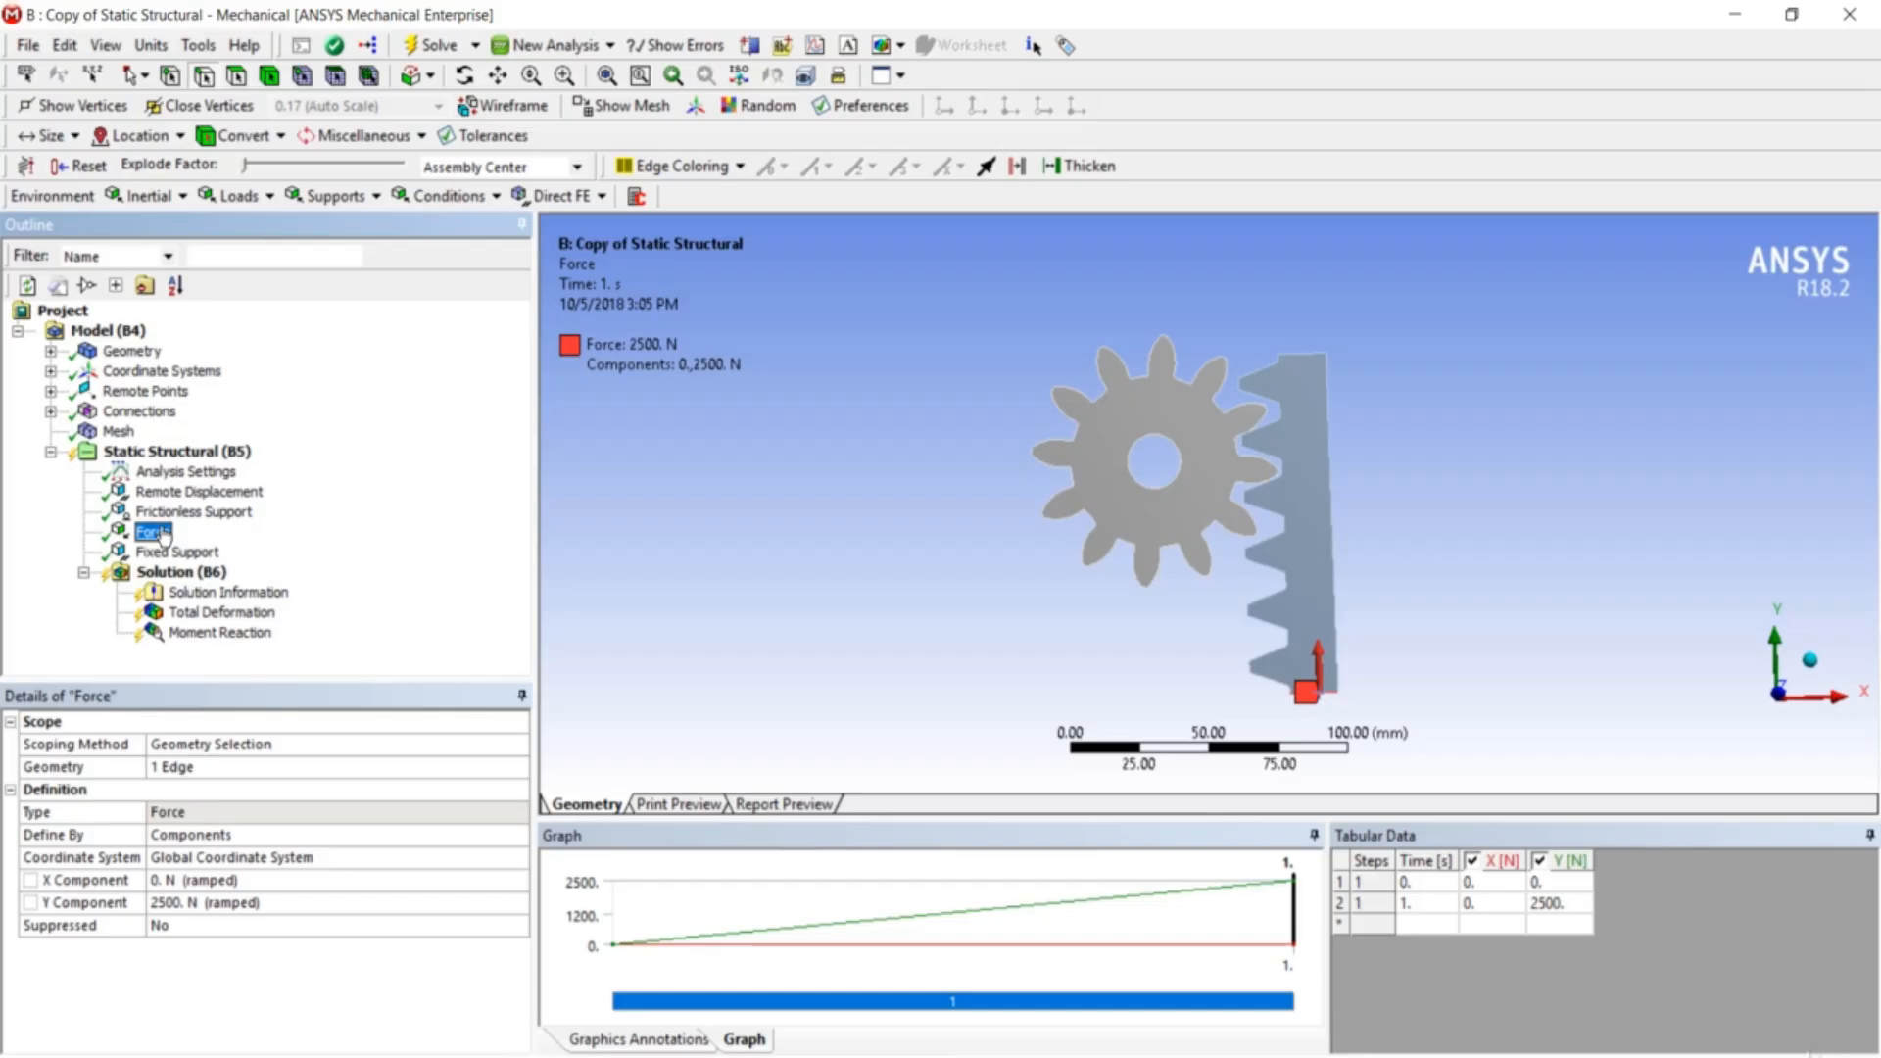
{"action": "right_click", "coordinate": [164, 536]}
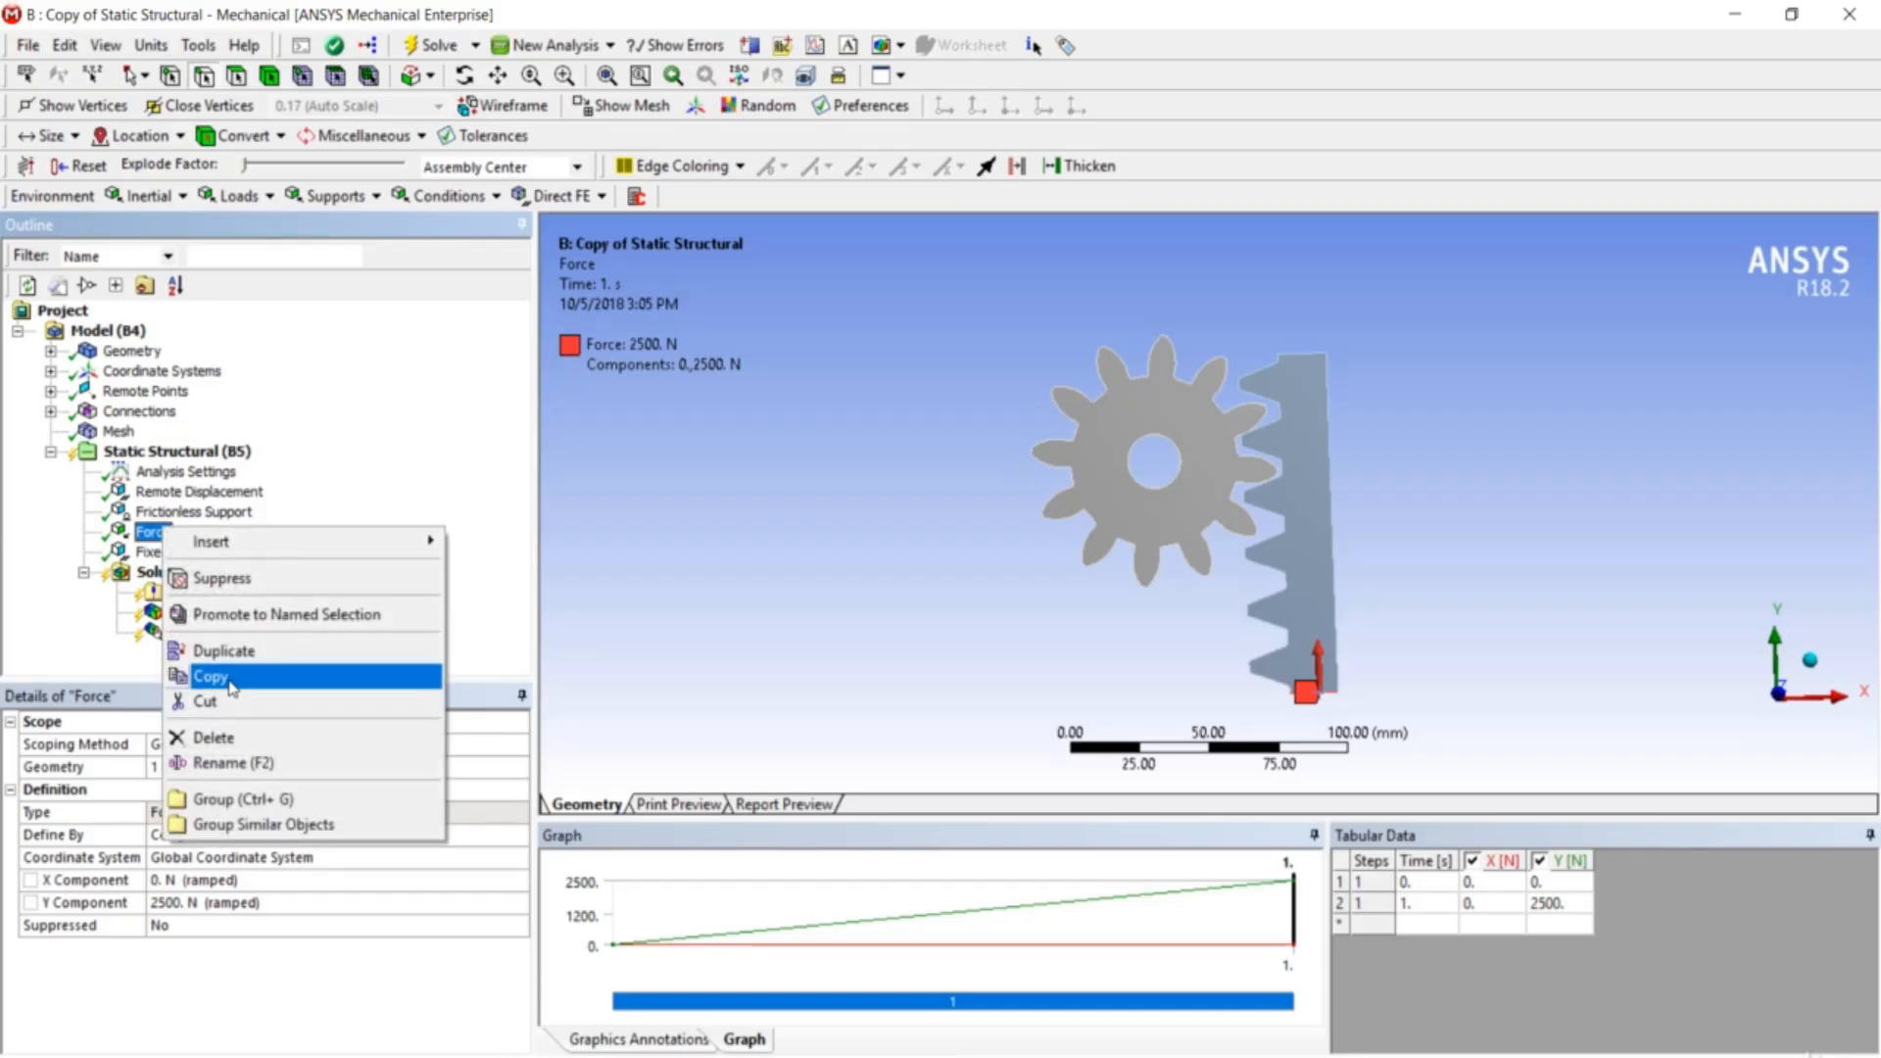
{"action": "left_click", "coordinate": [235, 740]}
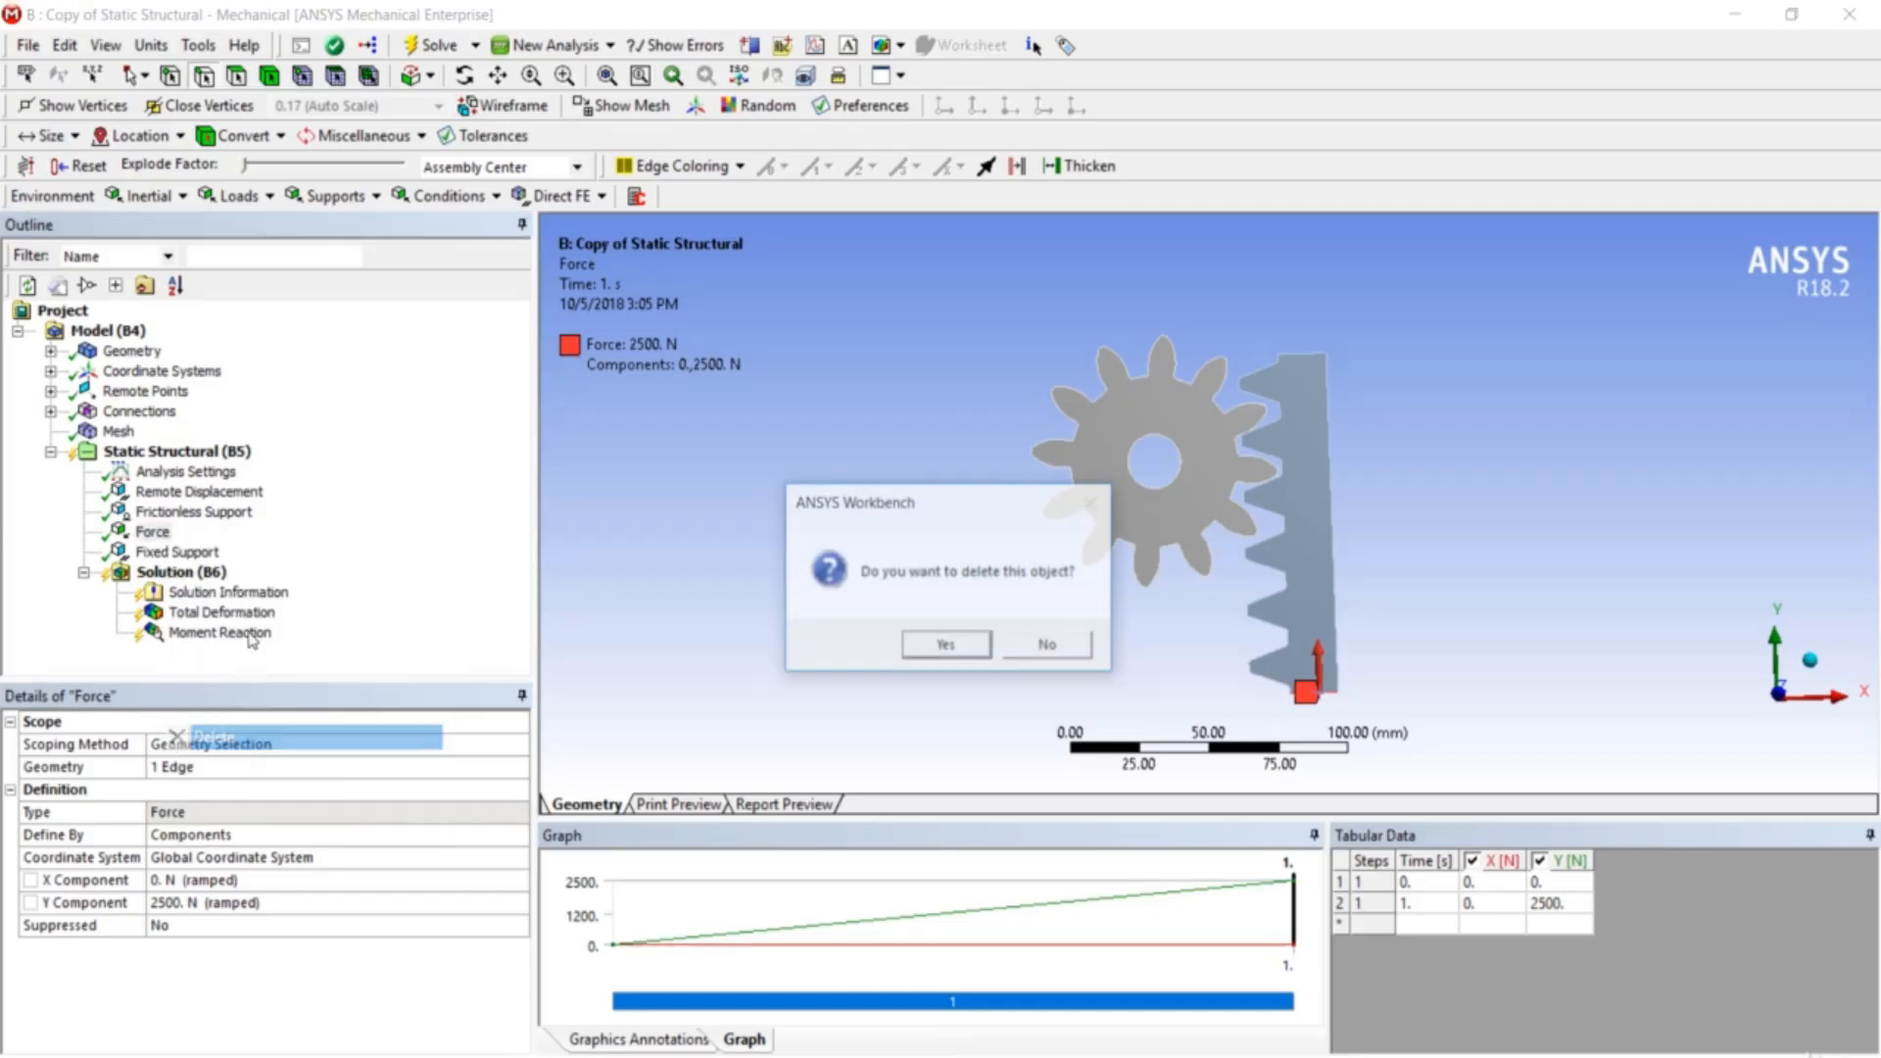
{"action": "left_click", "coordinate": [915, 647]}
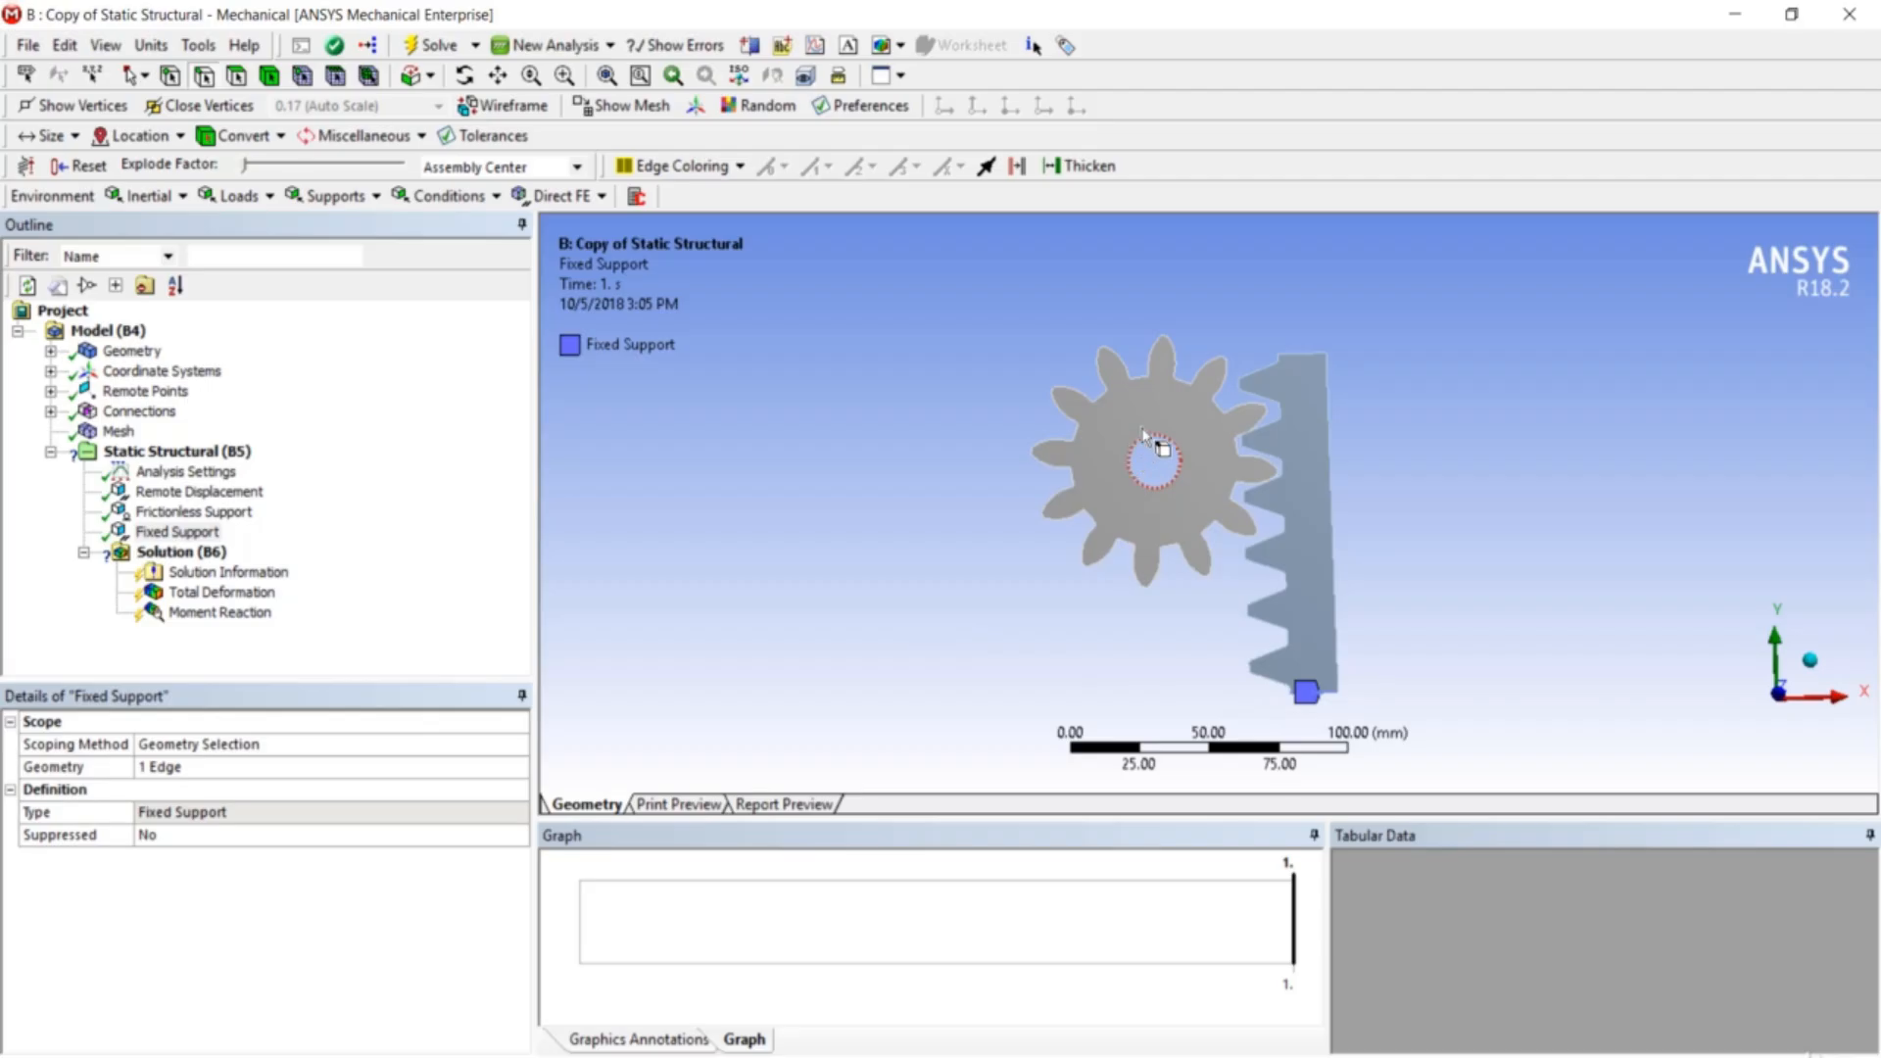
- Insert a Moment load scoped to the gear's Remote Point
{"action": "right_click", "coordinate": [213, 457]}
{"action": "mouse_move", "coordinate": [262, 468]}
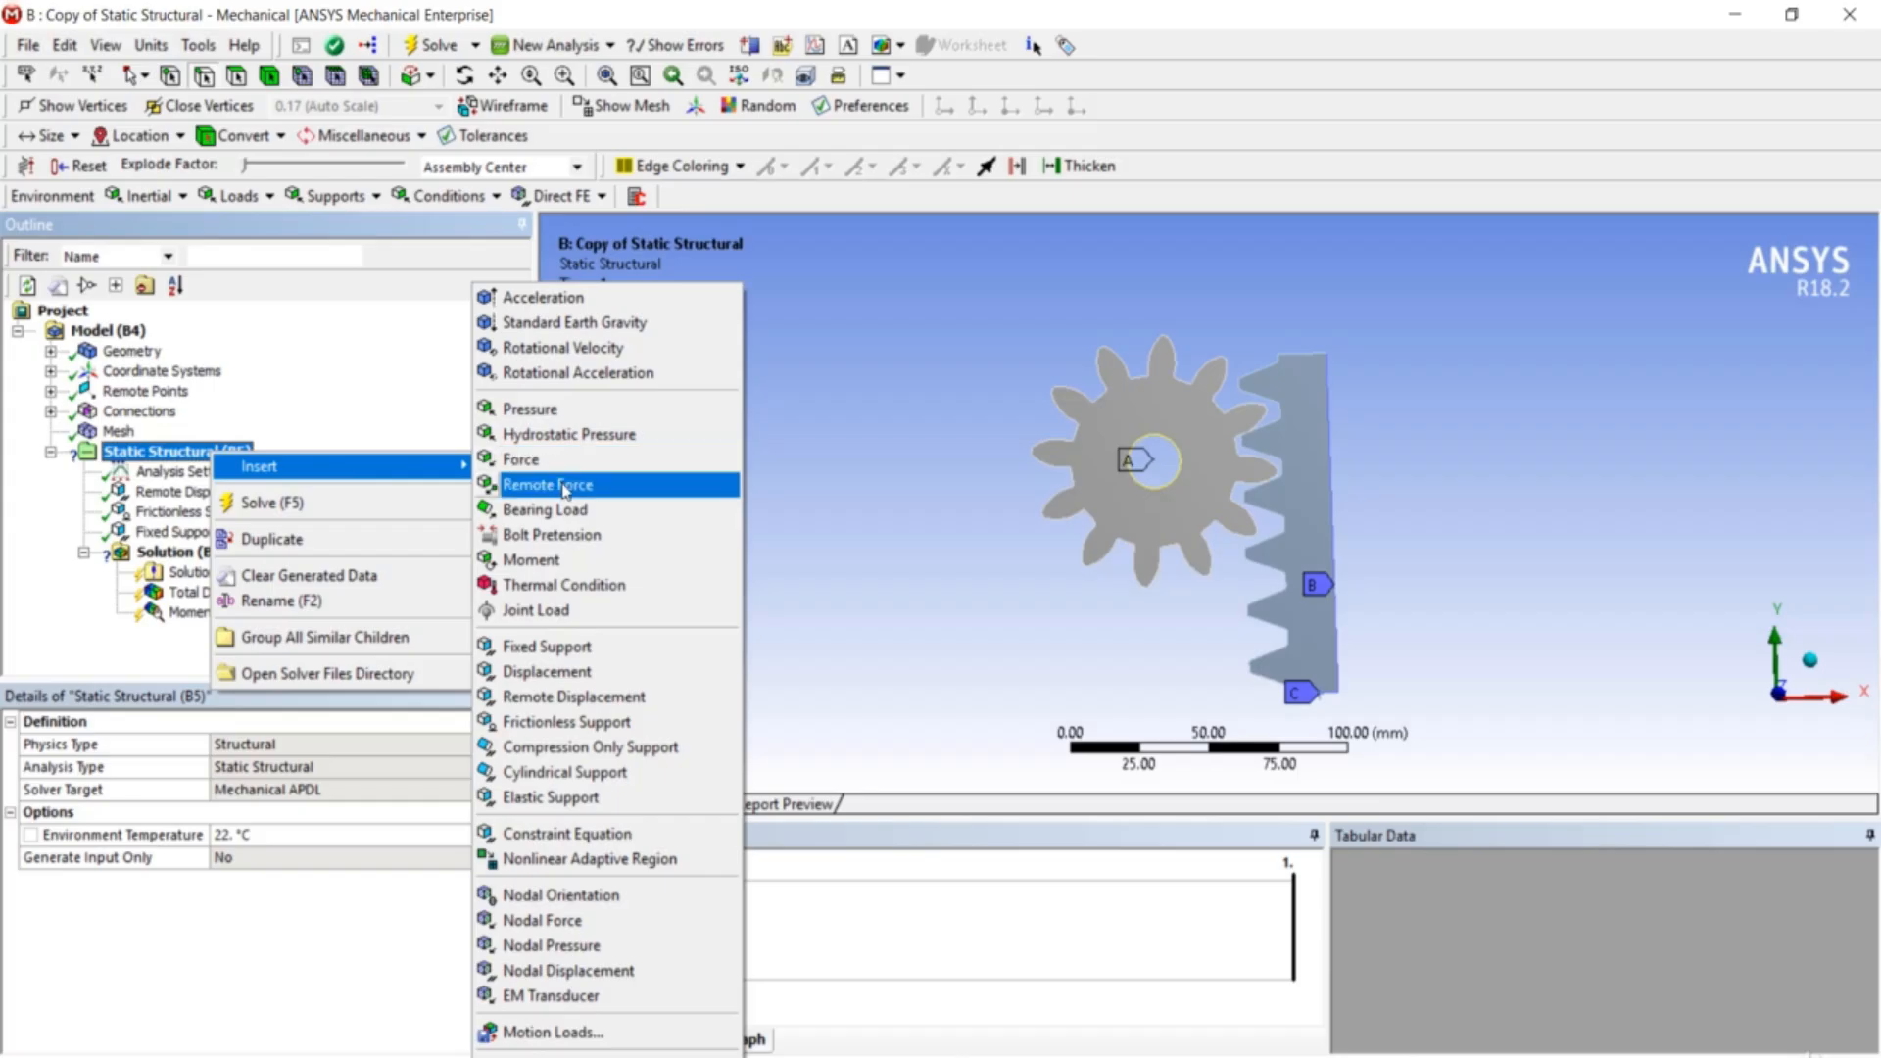
{"action": "left_click", "coordinate": [557, 561]}
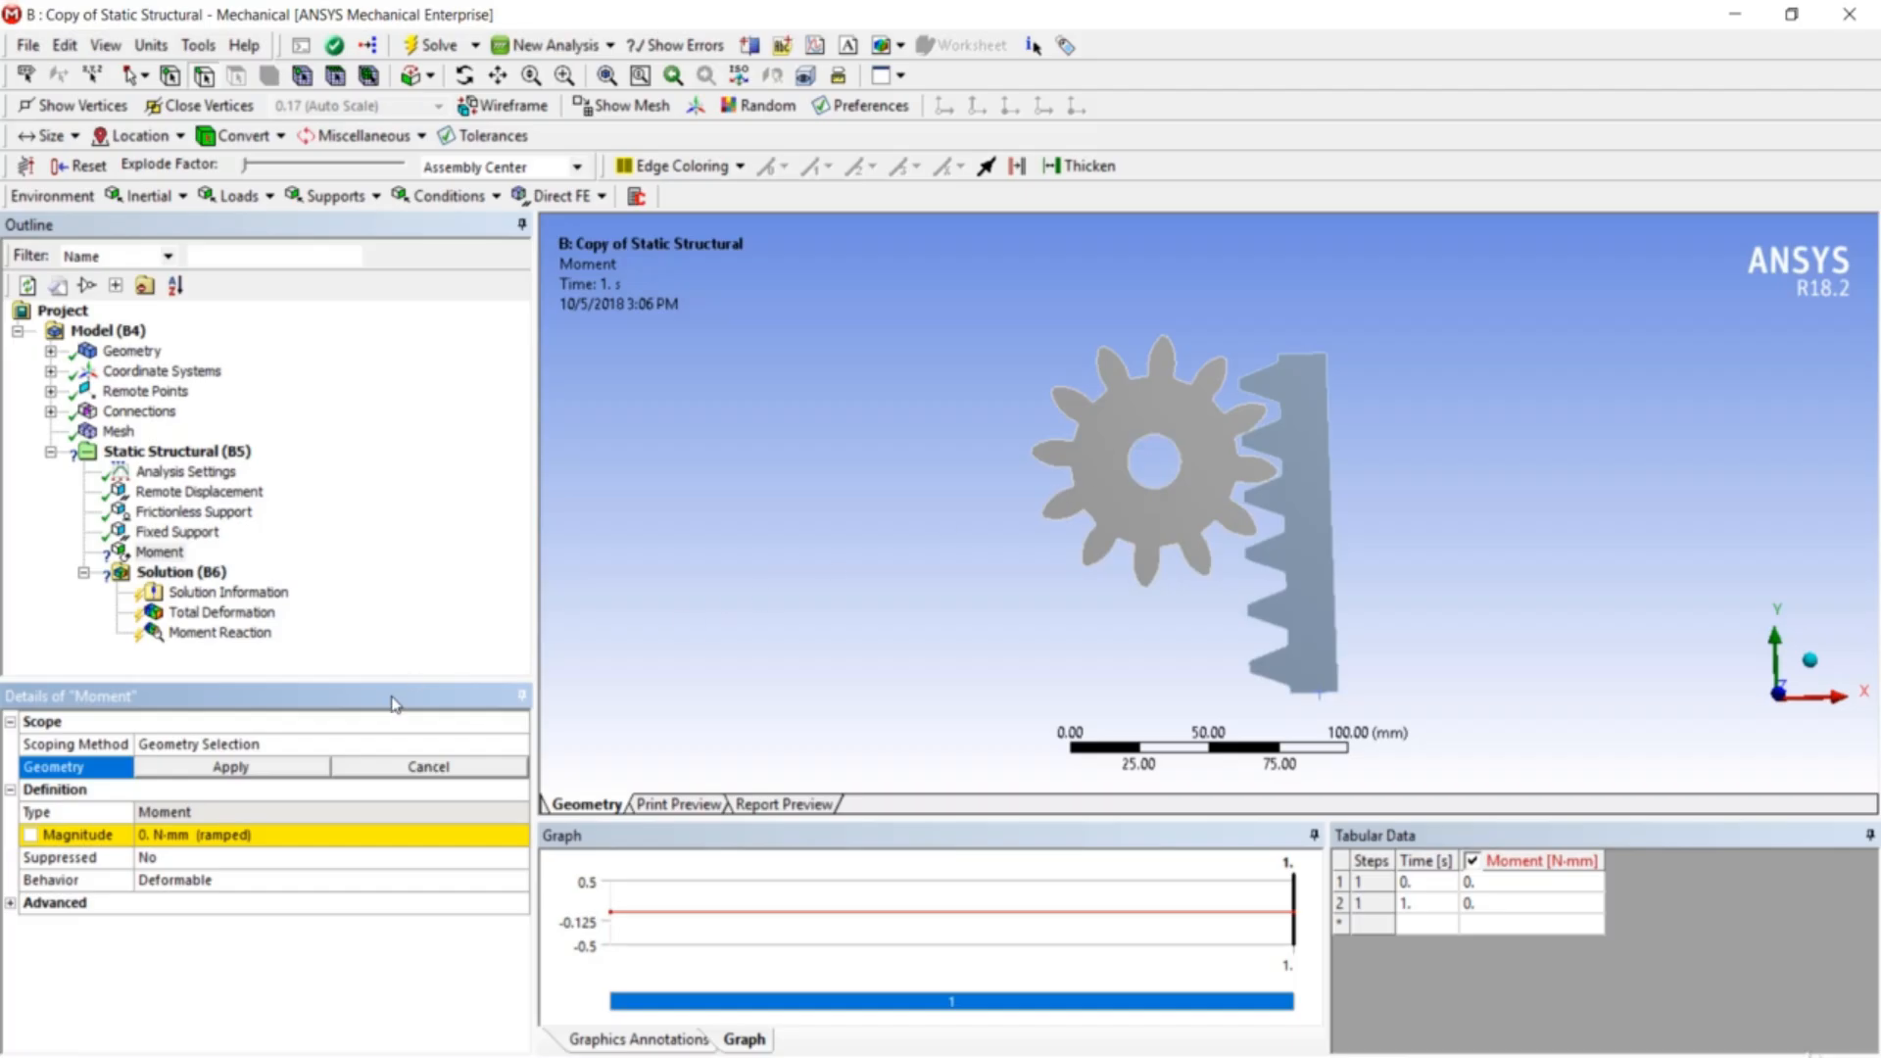
{"action": "left_click", "coordinate": [368, 745]}
{"action": "left_click", "coordinate": [516, 745]}
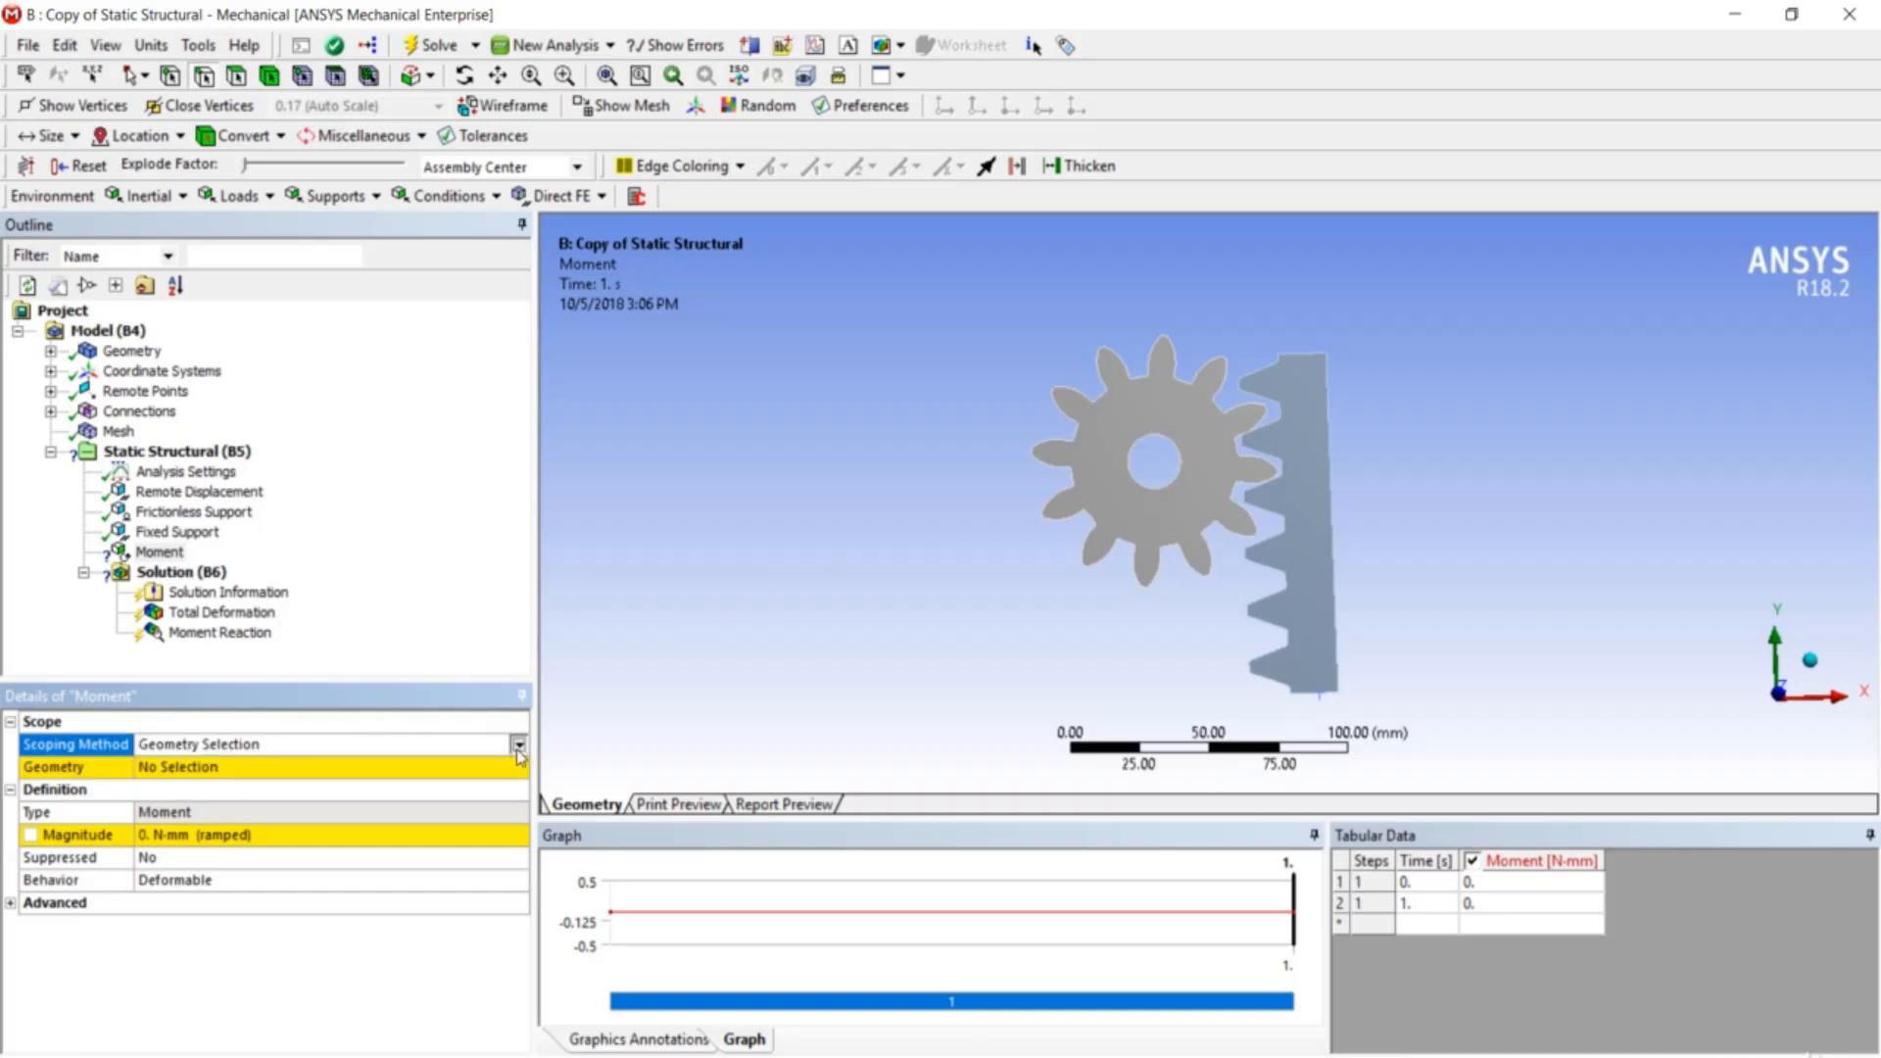
{"action": "left_click", "coordinate": [500, 794]}
{"action": "left_click", "coordinate": [497, 770]}
{"action": "left_click", "coordinate": [516, 766]}
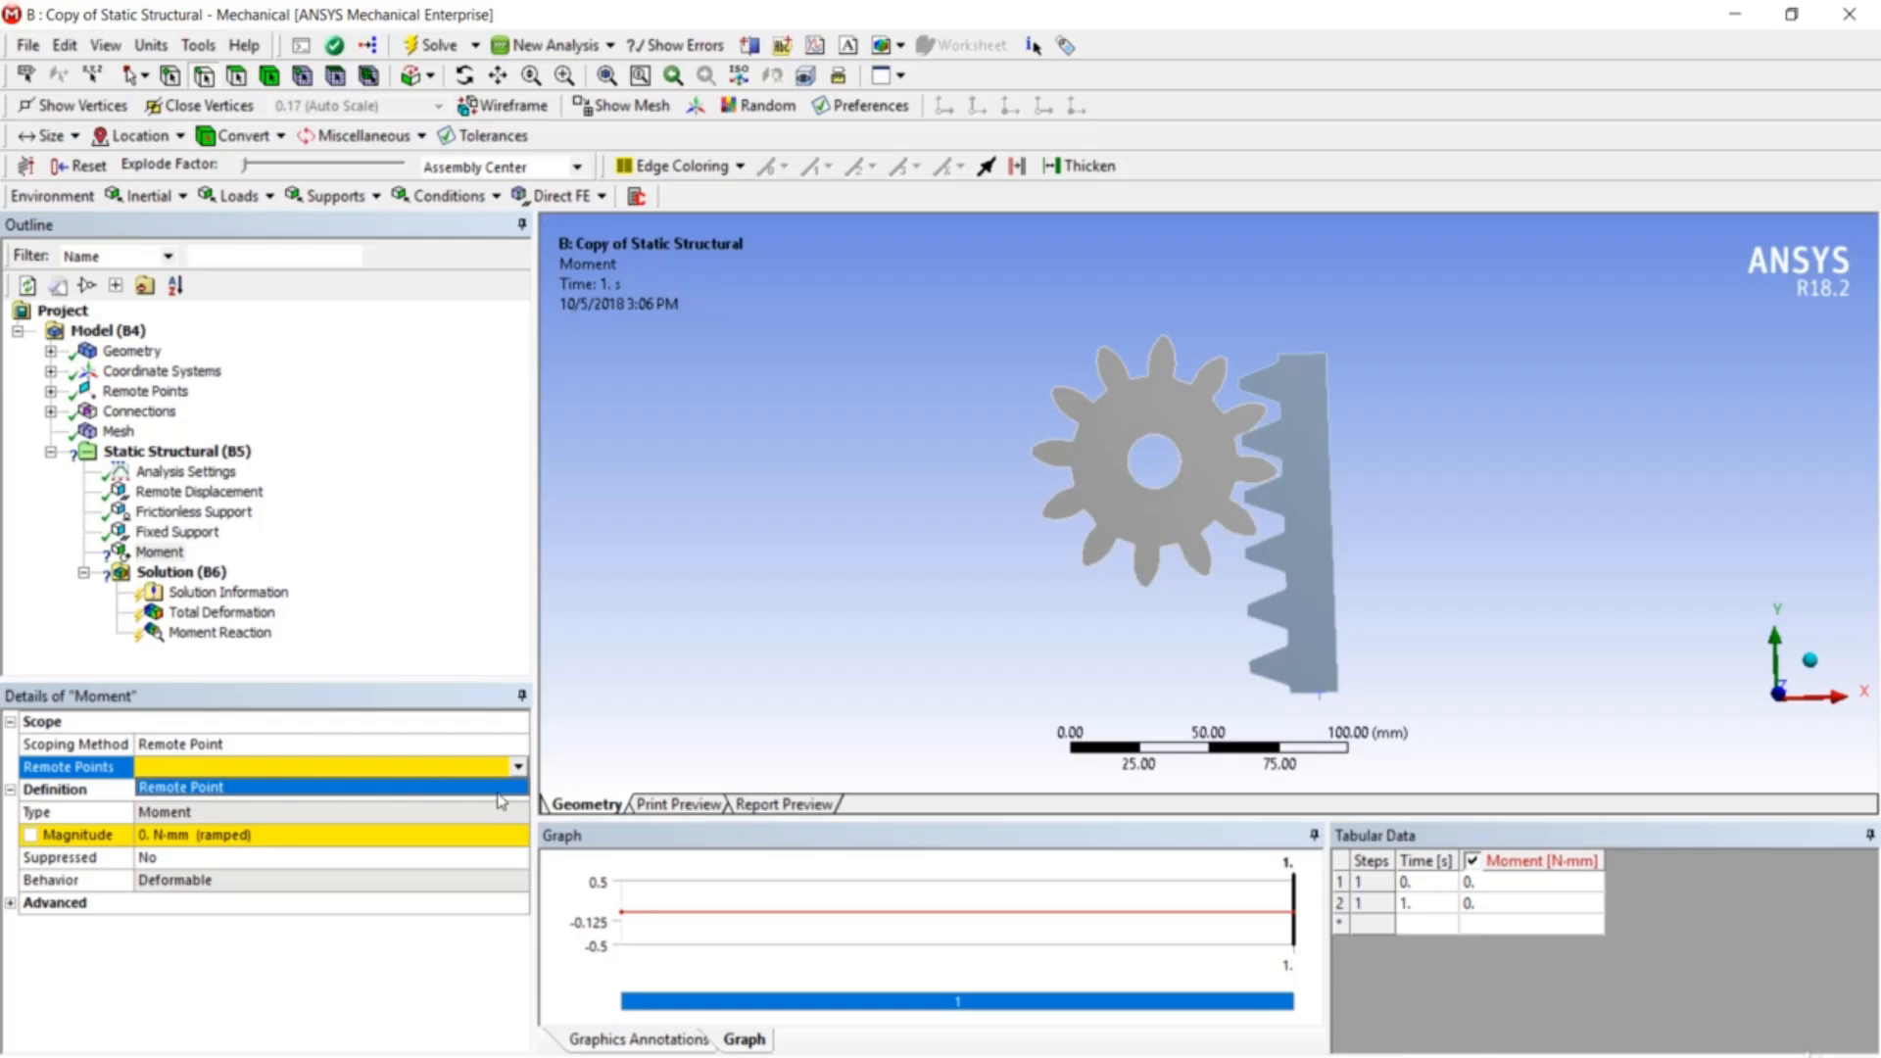
{"action": "left_click", "coordinate": [501, 788]}
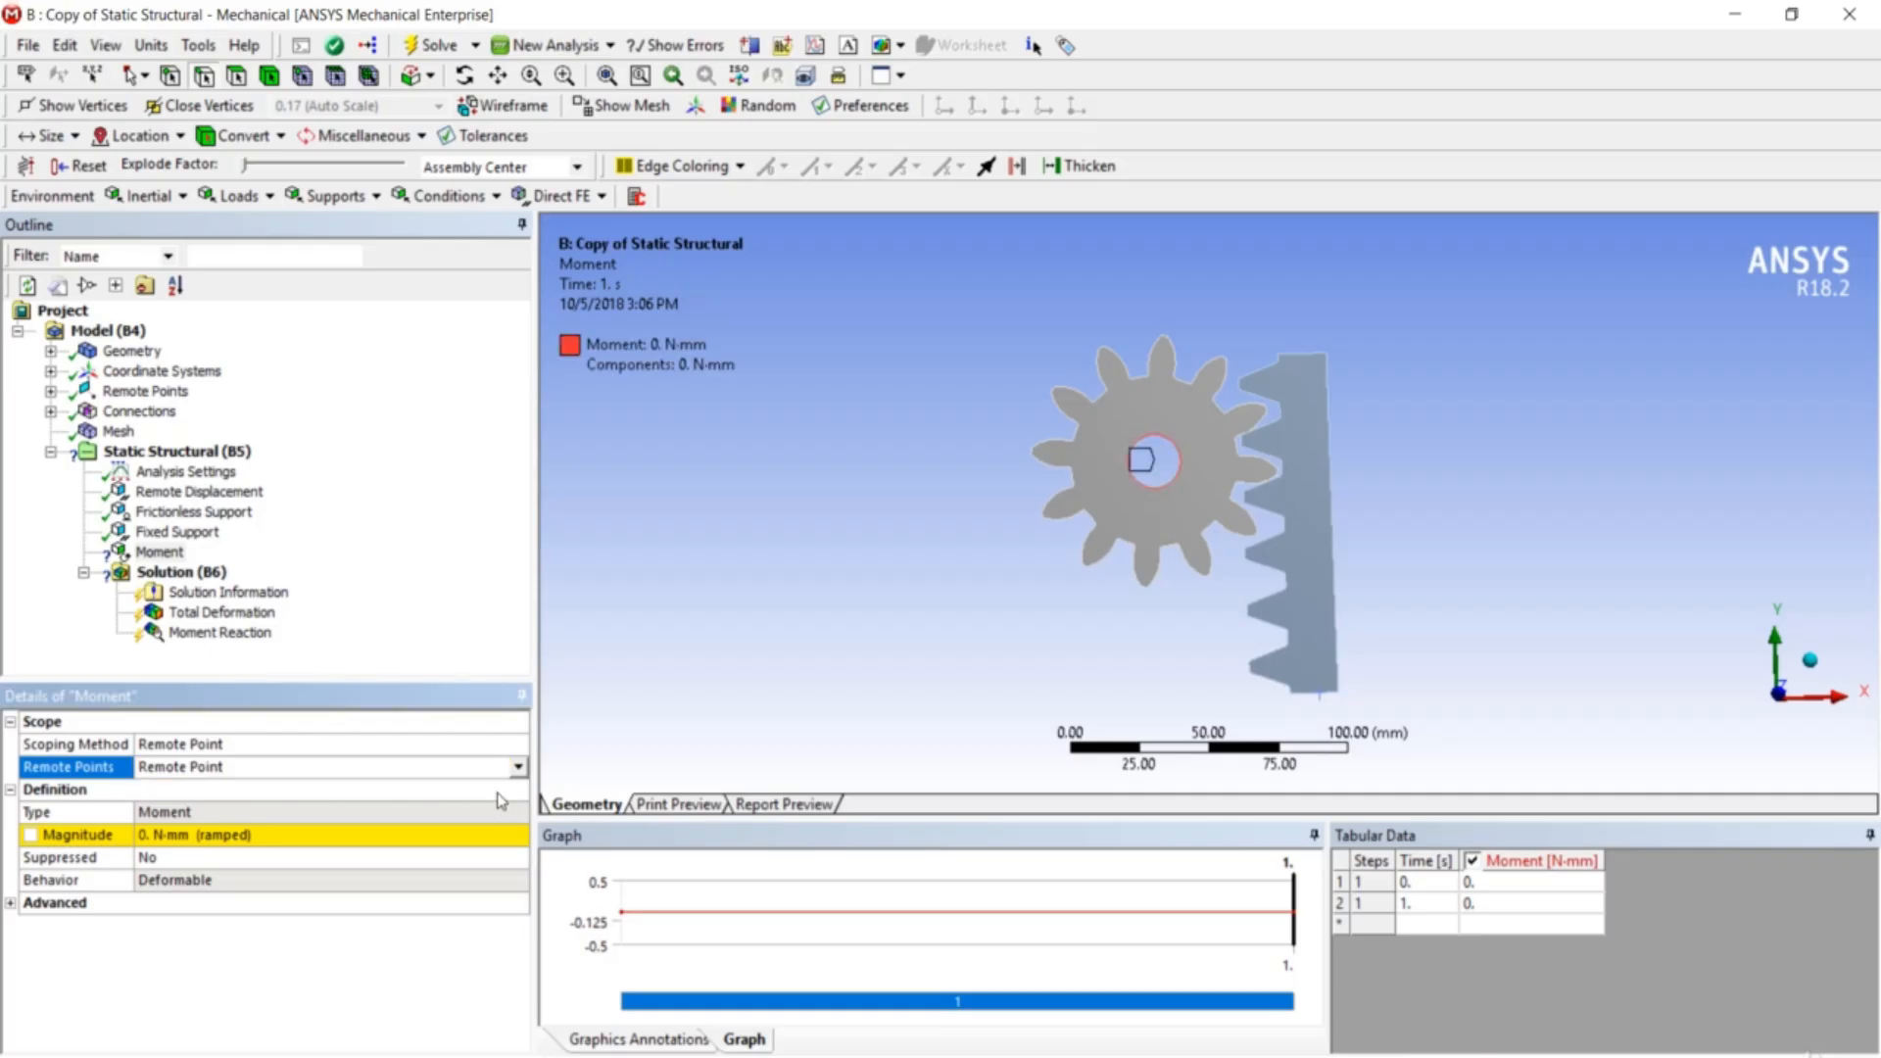
- Set the moment magnitude to 92100 N·mm
{"action": "left_click", "coordinate": [315, 839]}
{"action": "type", "text": "92100"}
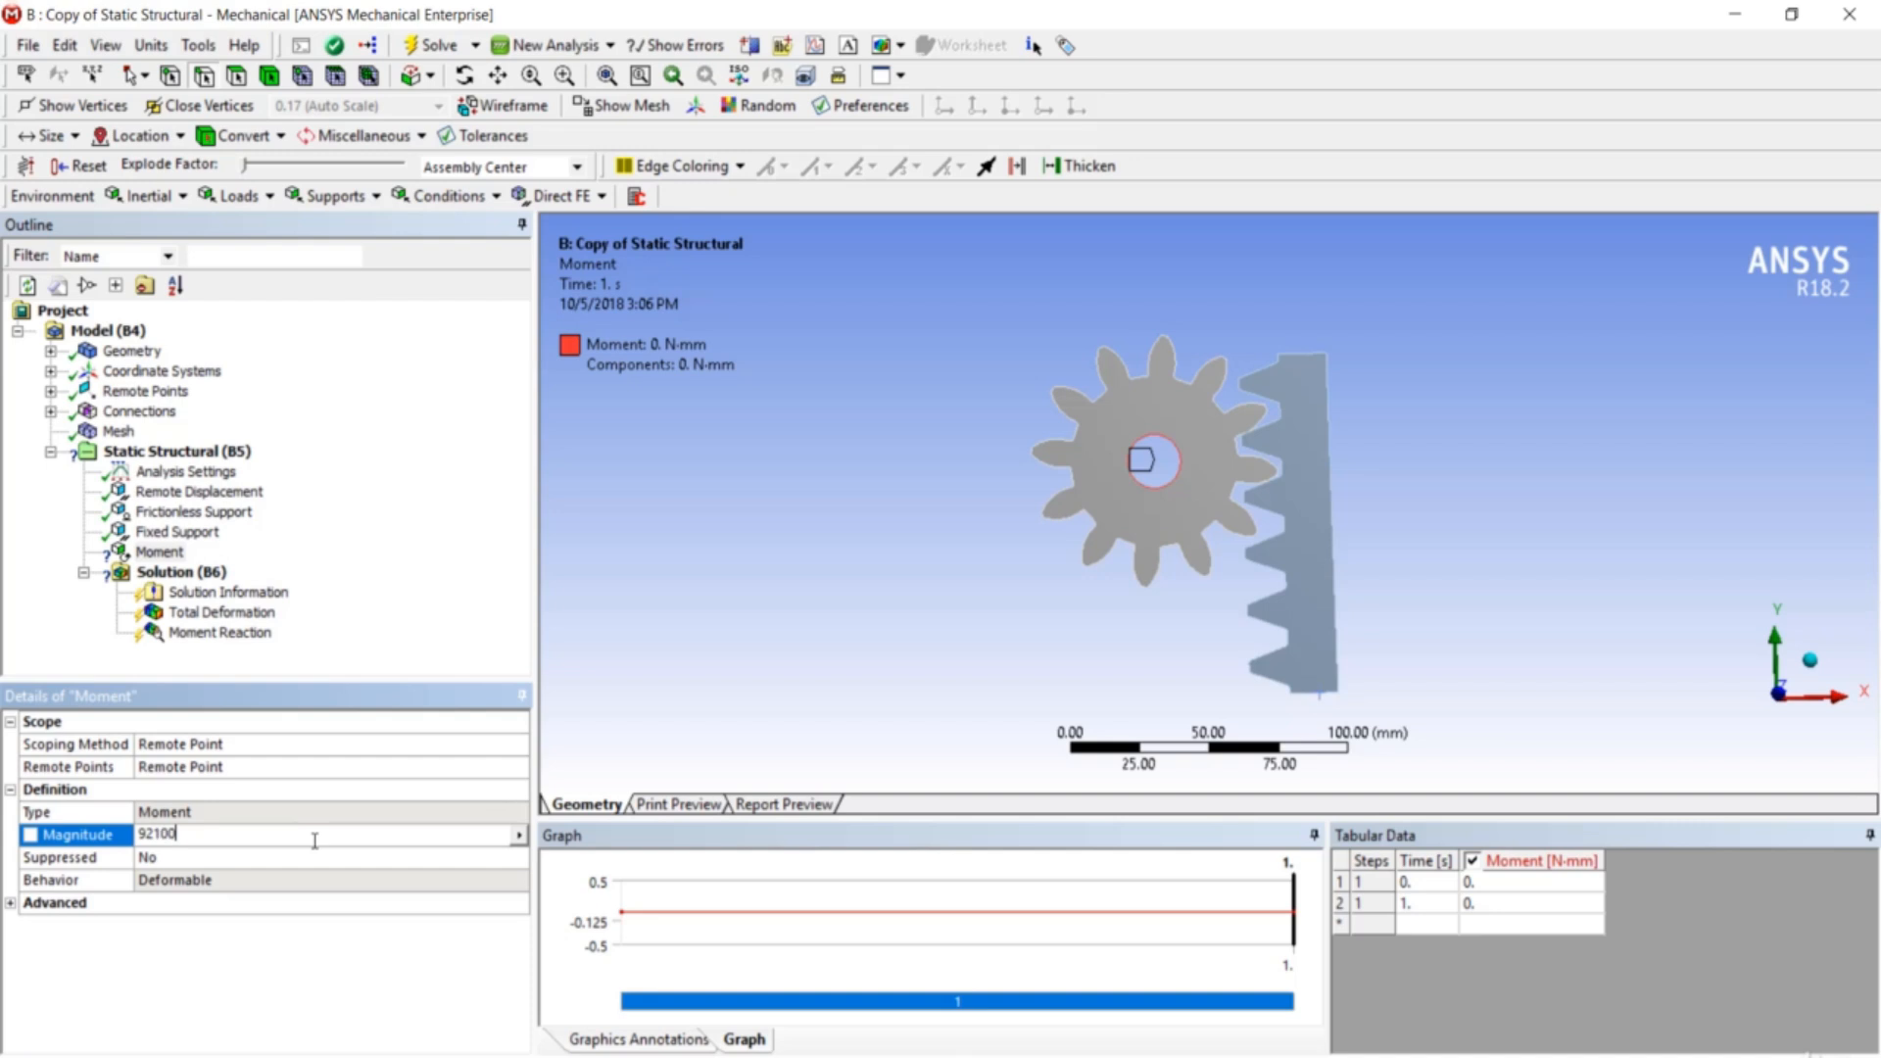
{"action": "key", "text": "Return"}
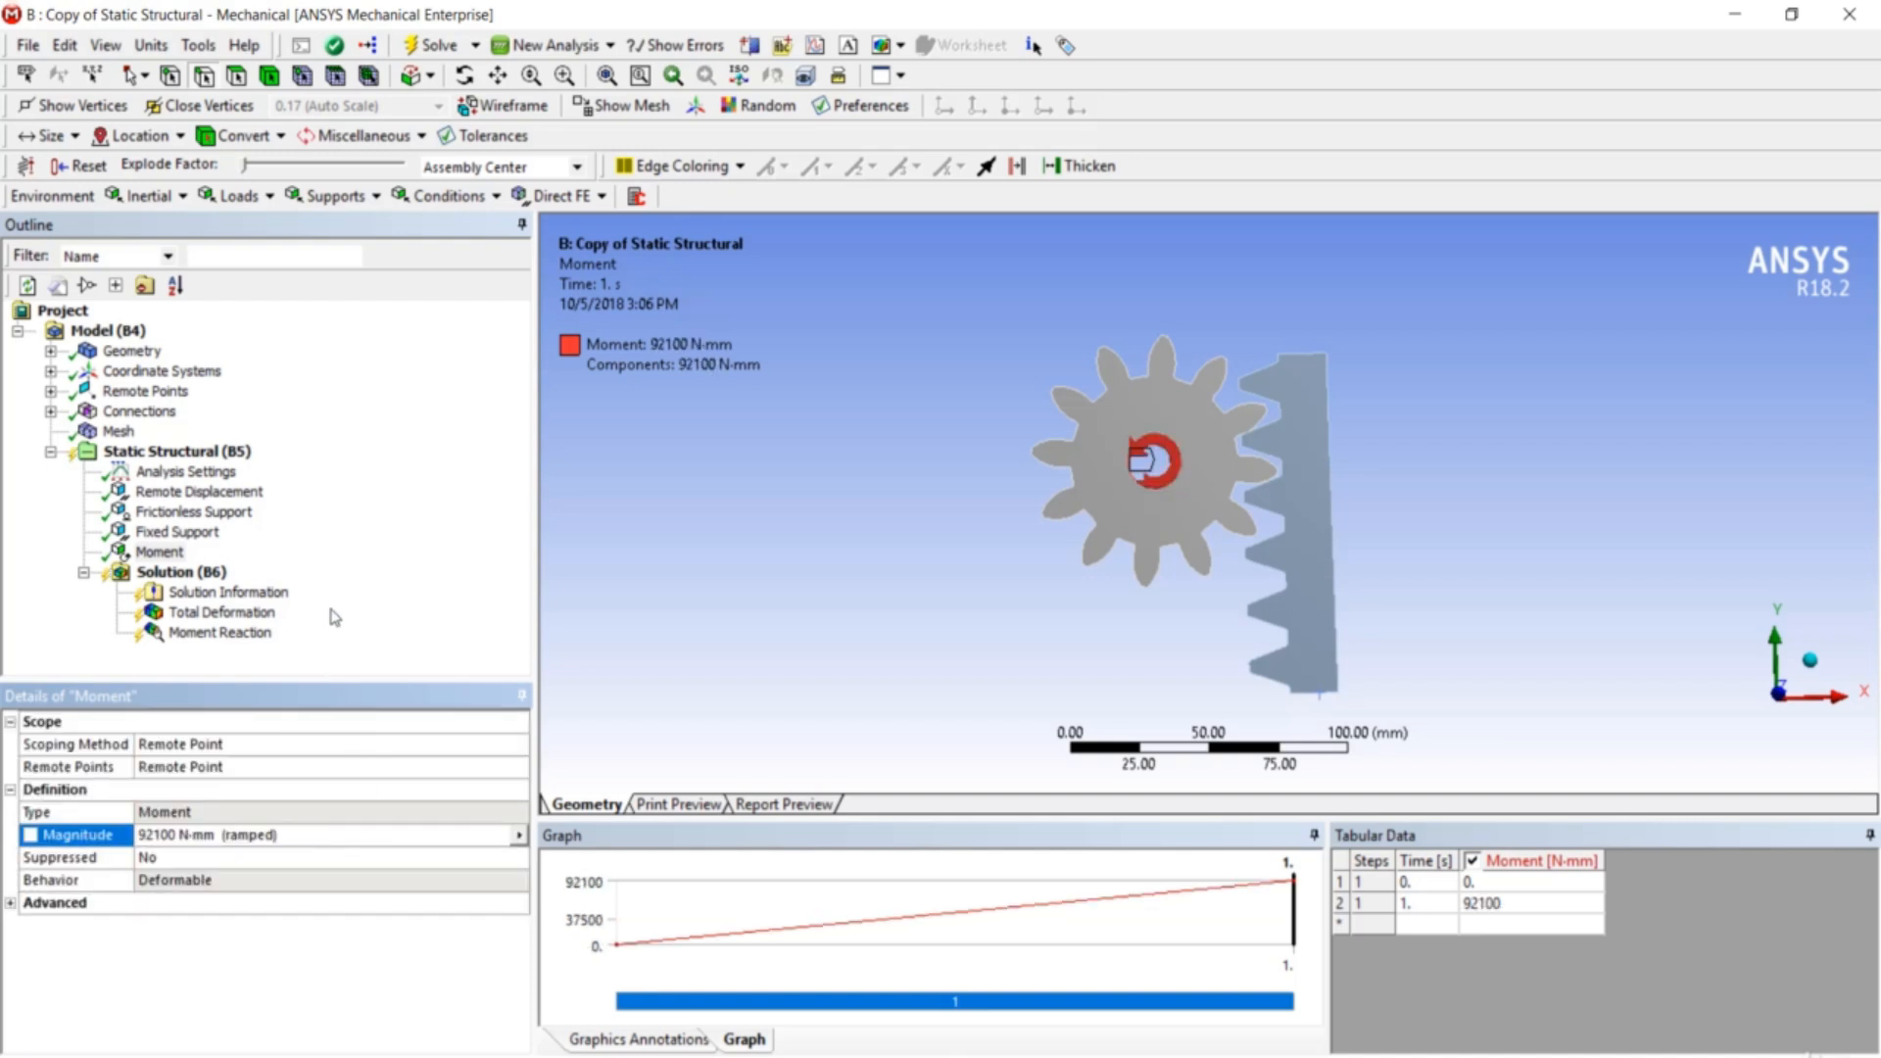
{"action": "left_click", "coordinate": [253, 635]}
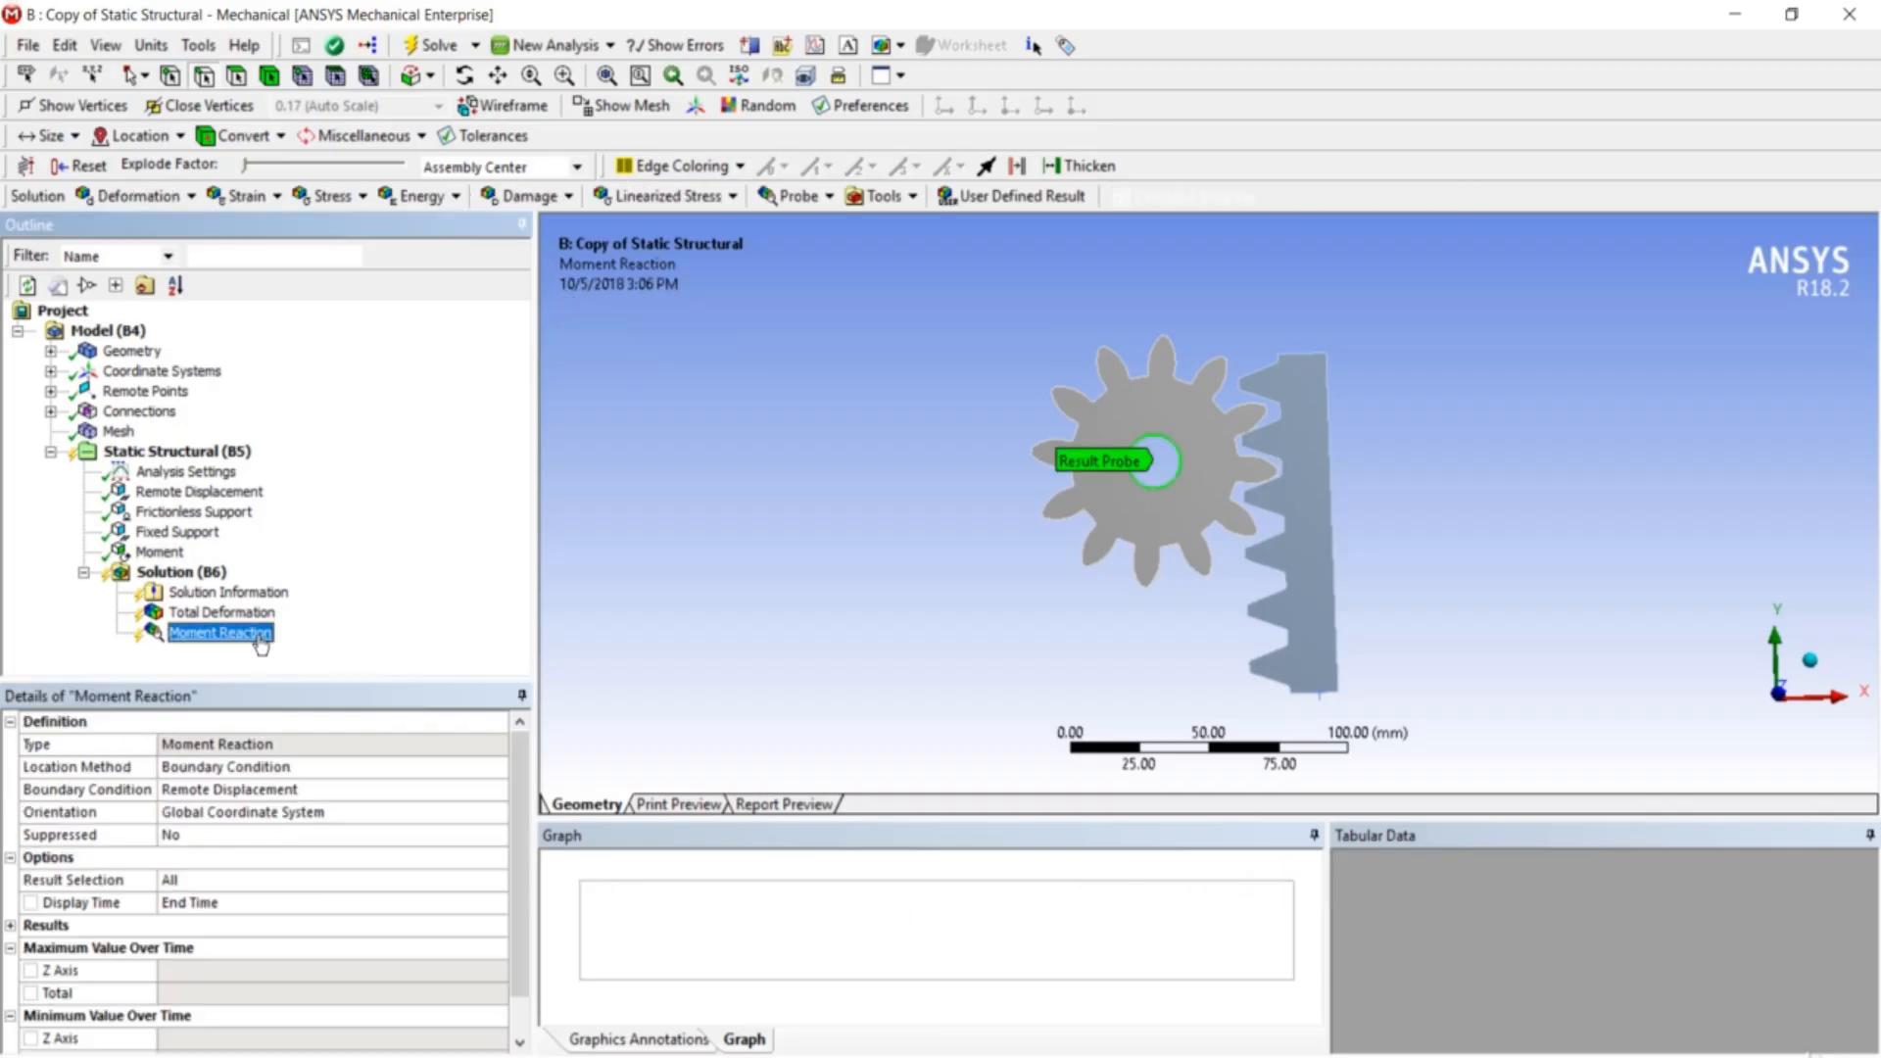
- Delete the Moment Reaction and insert a Force Reaction probe tied to the Fixed Support
{"action": "key", "text": "Delete"}
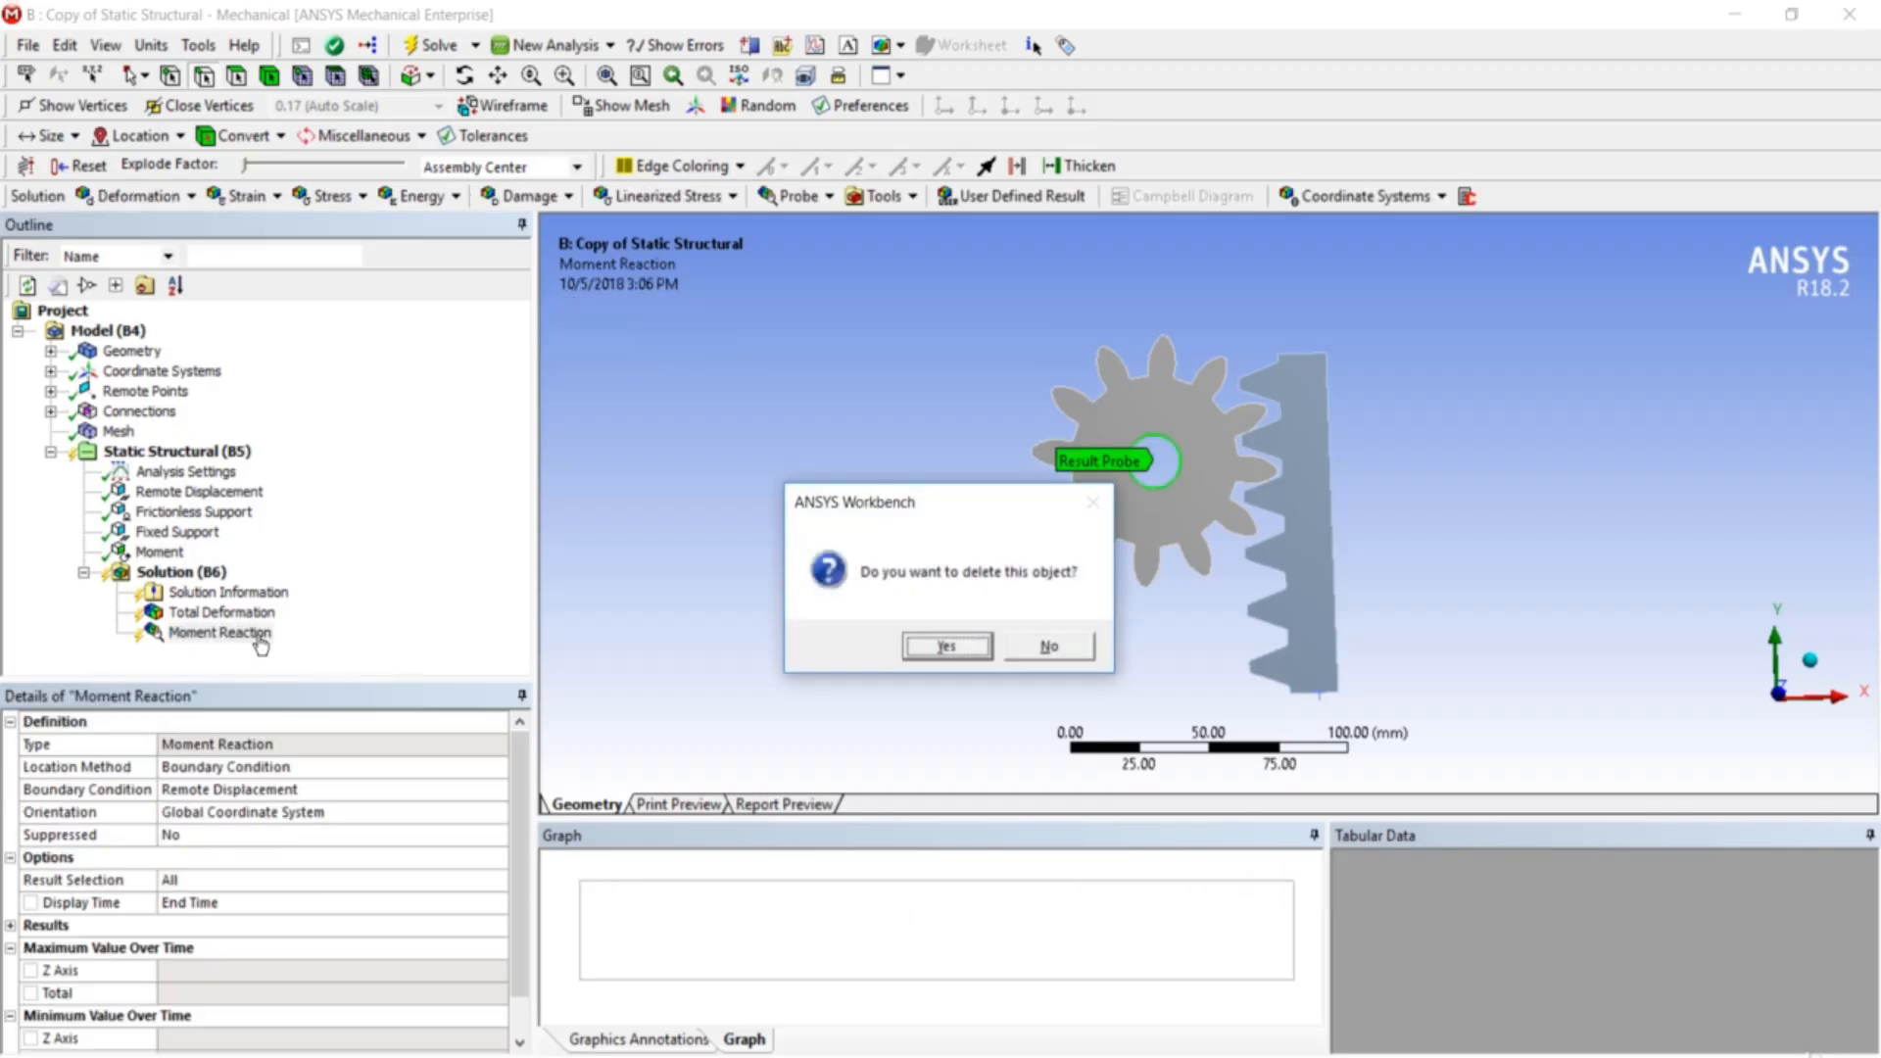
{"action": "left_click", "coordinate": [922, 646]}
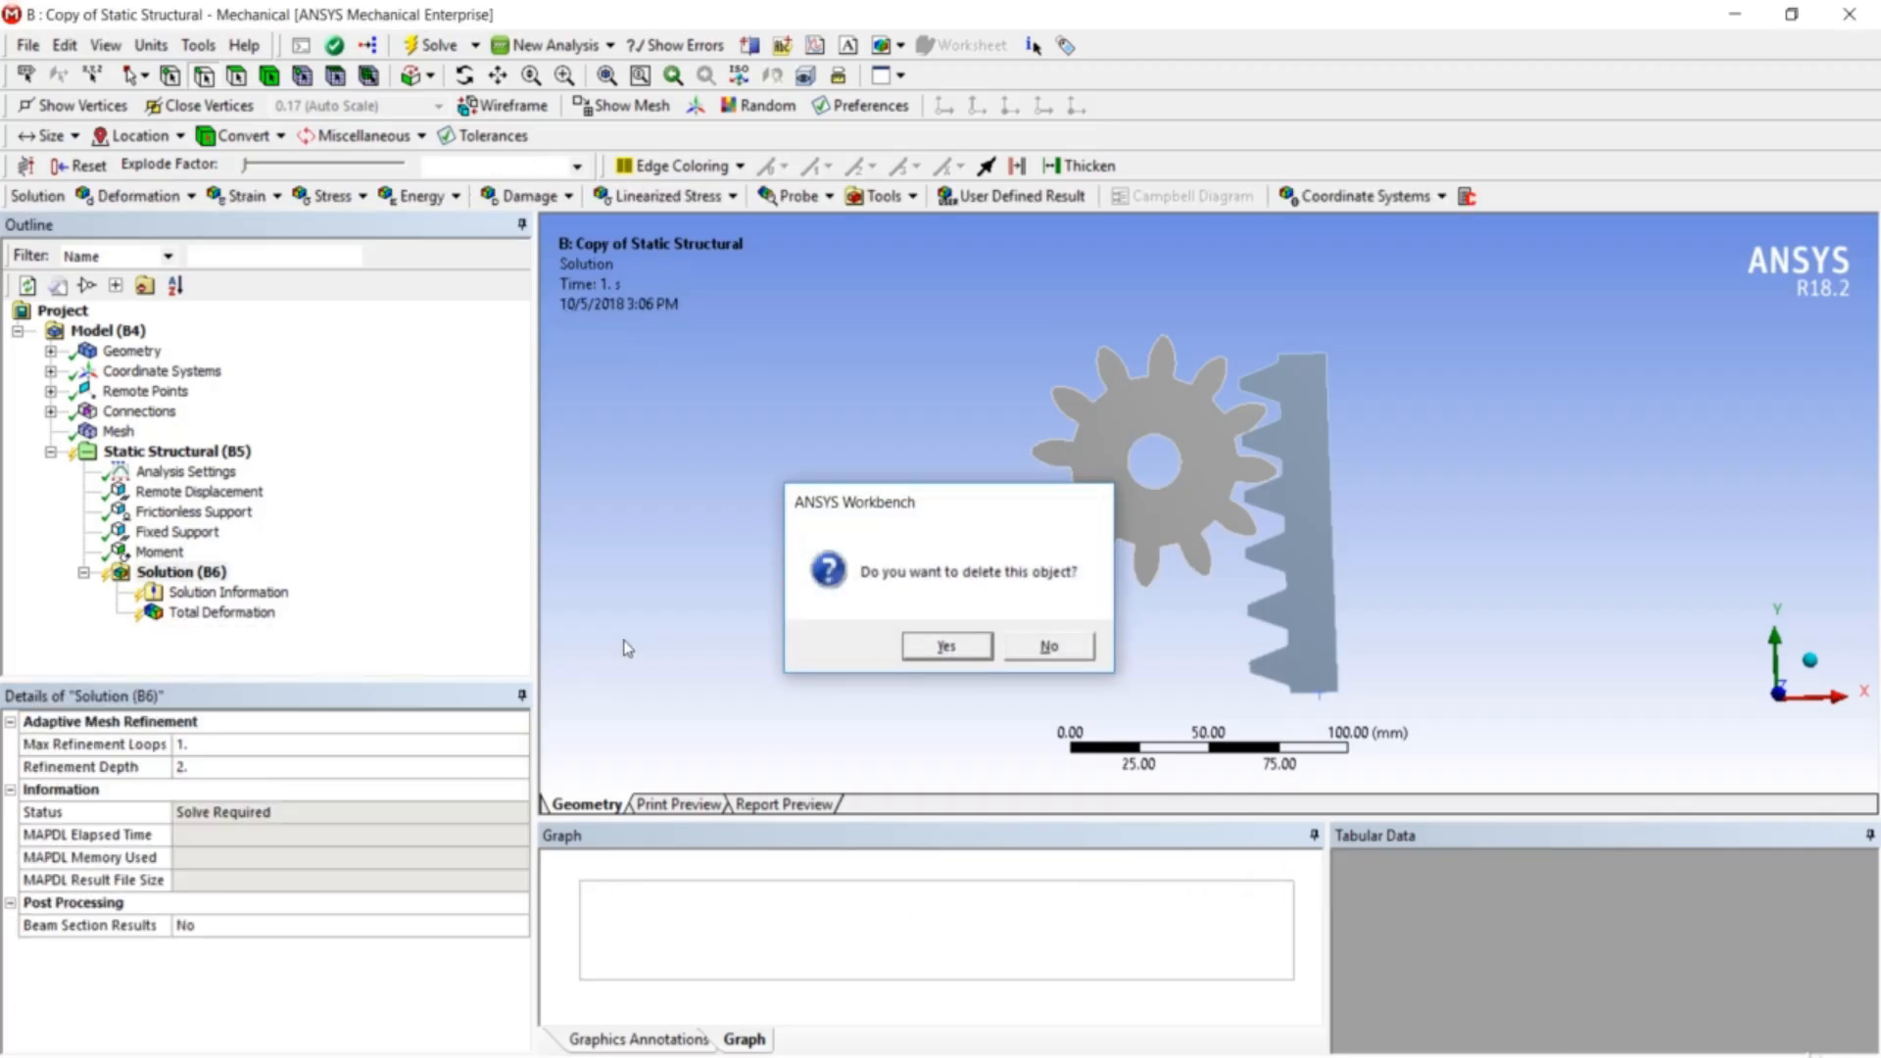
{"action": "right_click", "coordinate": [144, 575]}
{"action": "mouse_move", "coordinate": [192, 593]}
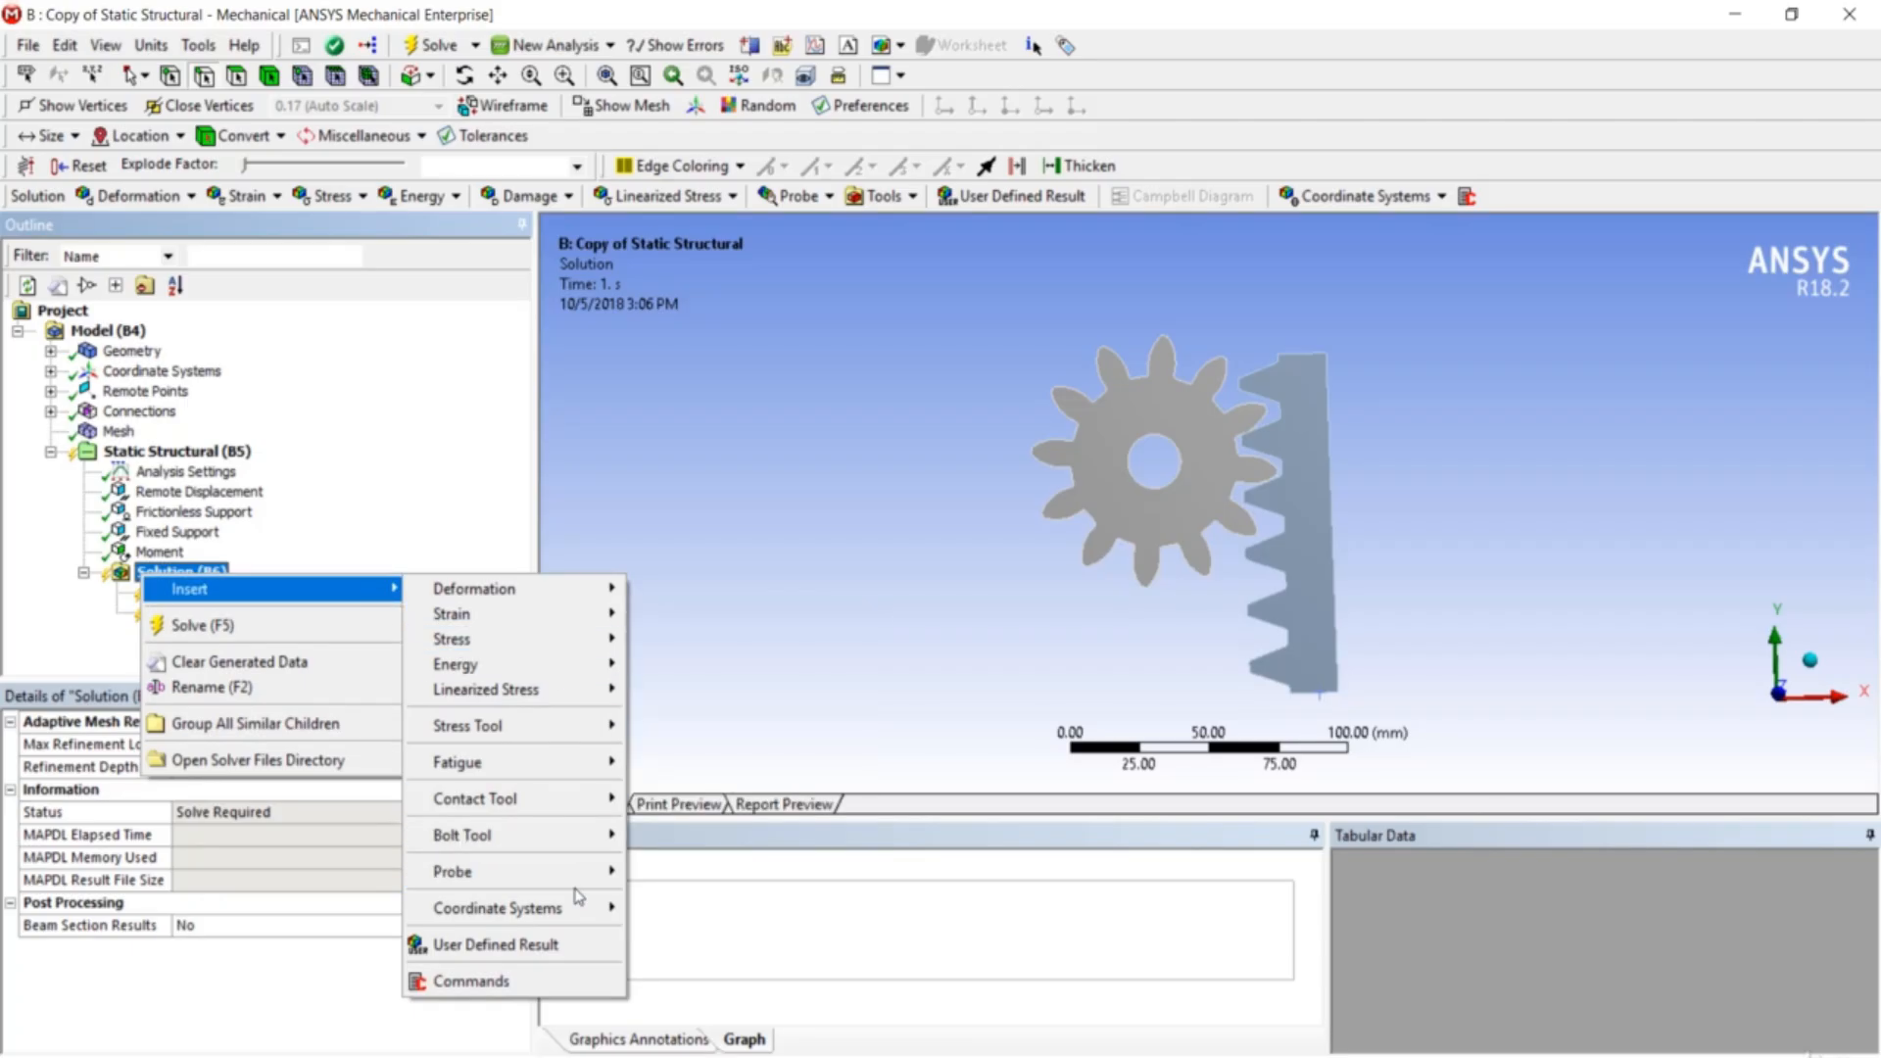
{"action": "mouse_move", "coordinate": [588, 875]}
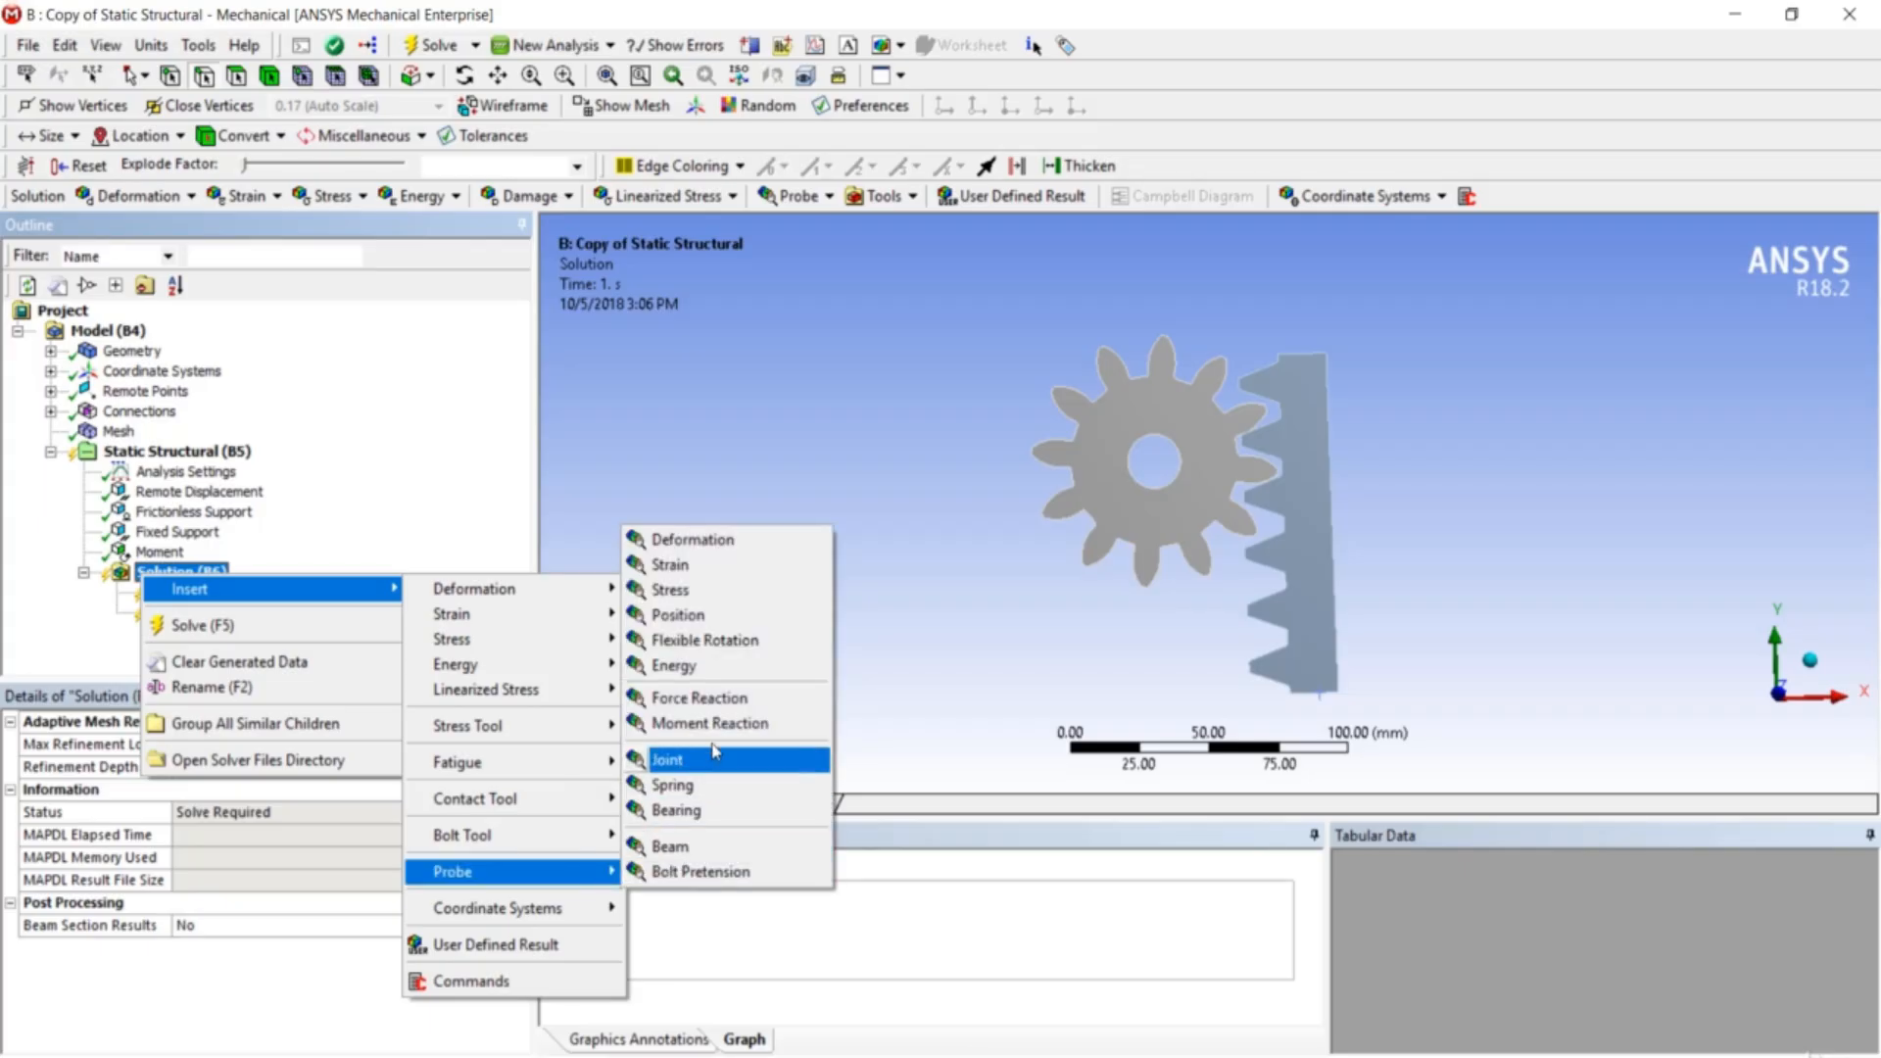
{"action": "left_click", "coordinate": [698, 698]}
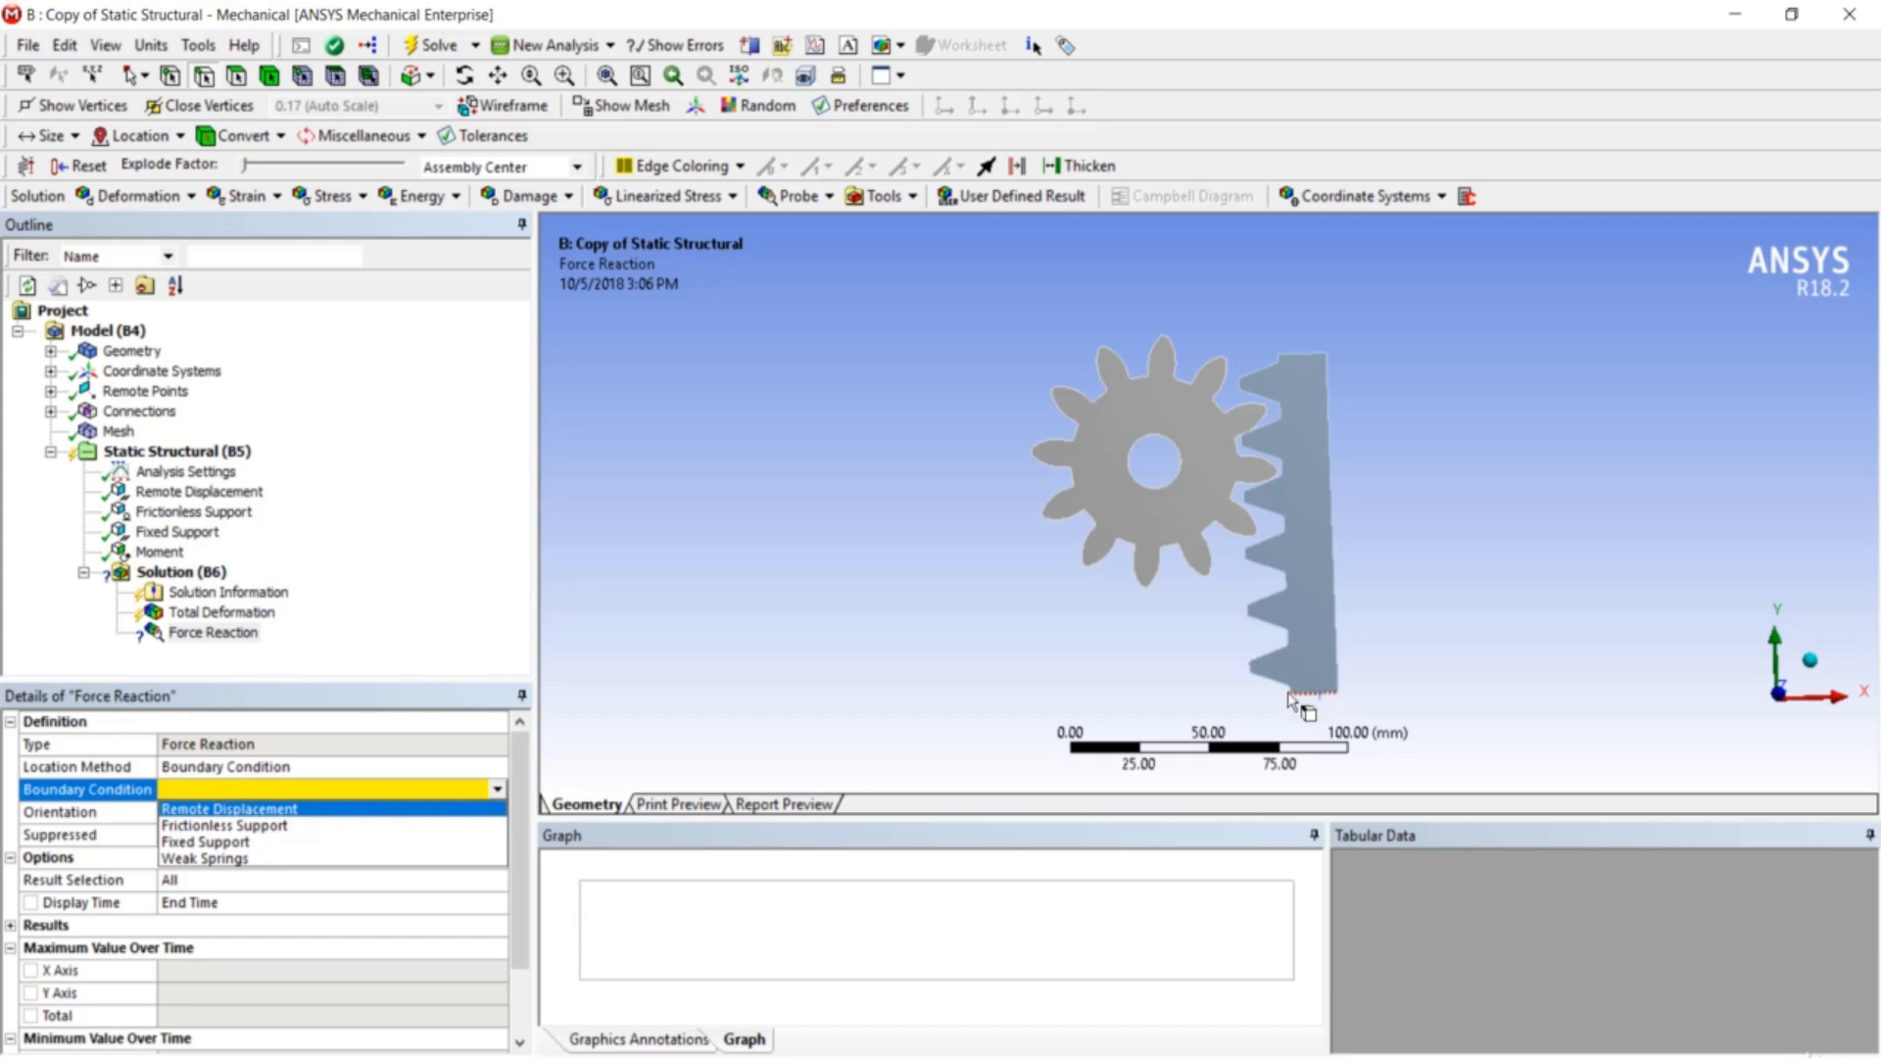
{"action": "left_click", "coordinate": [404, 841]}
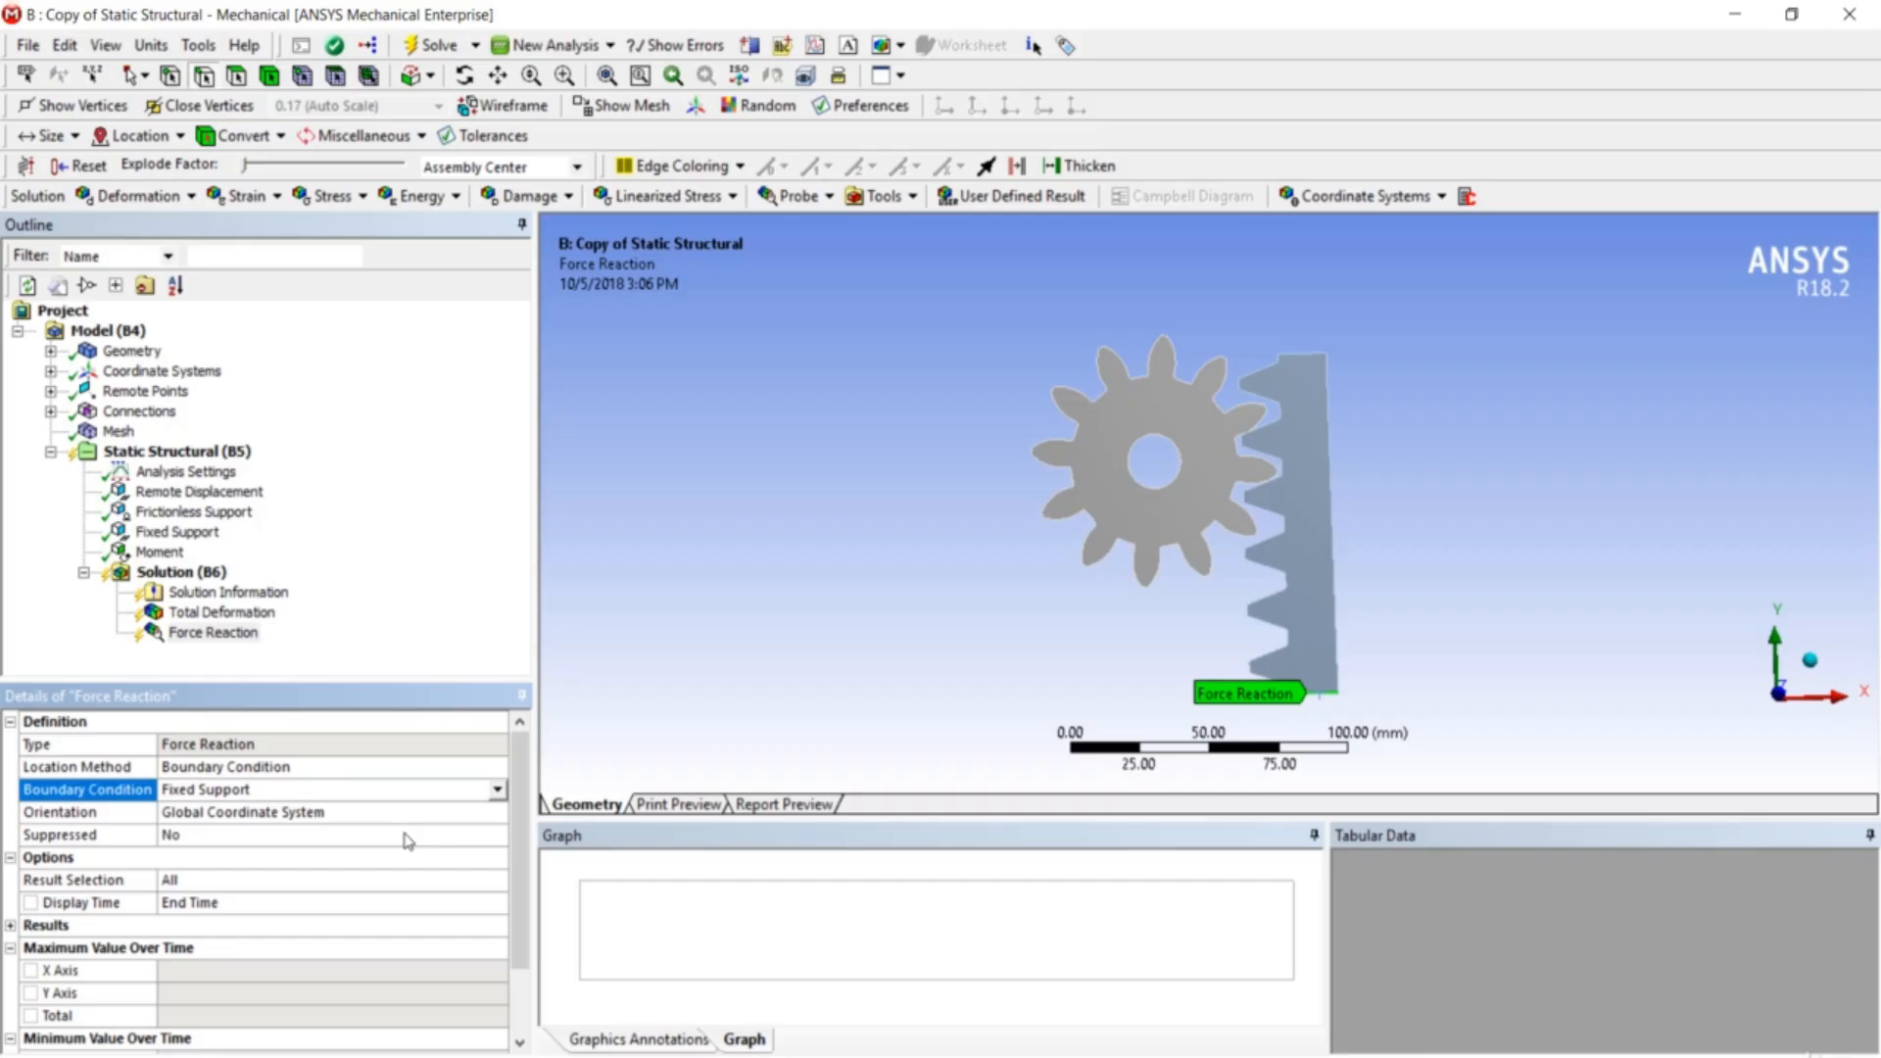
{"action": "right_click", "coordinate": [206, 453]}
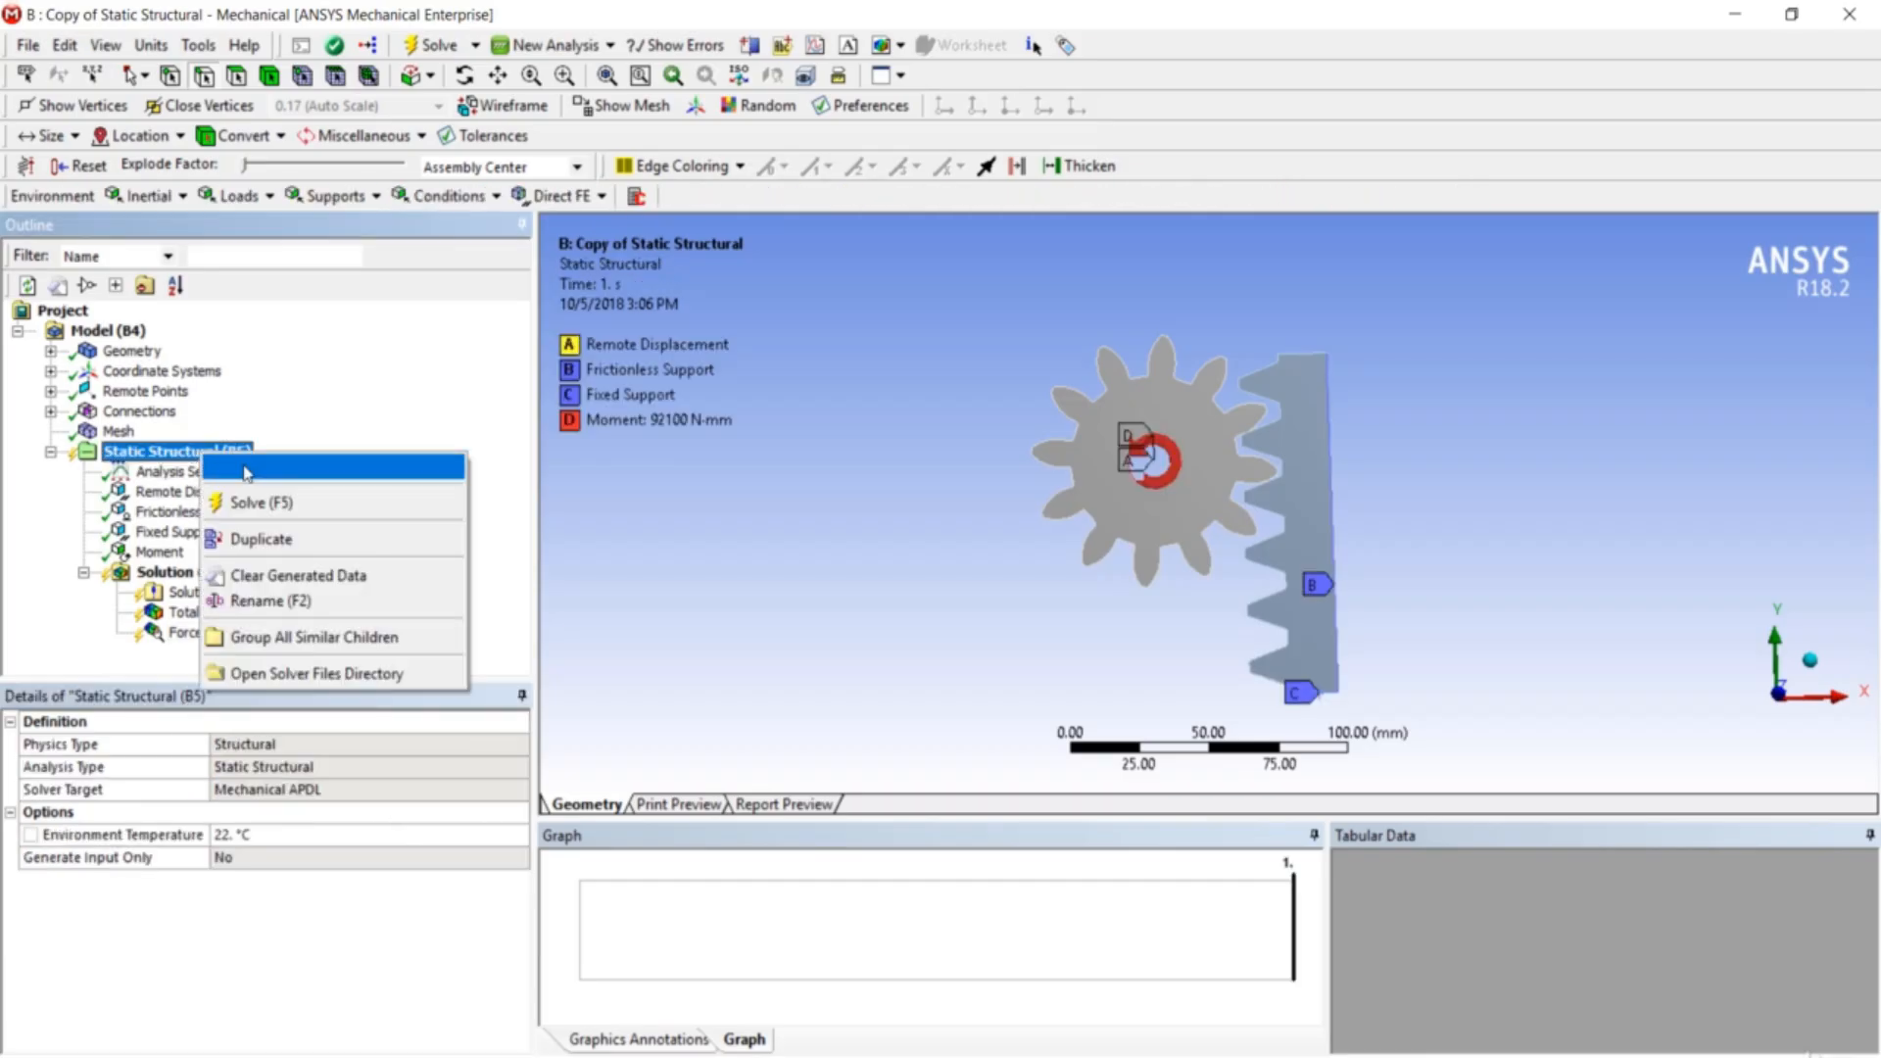
- Solve and read the Force Reaction: X -202.3 N, Y -2364.7 N, total 2373.4 N
{"action": "left_click", "coordinate": [267, 504]}
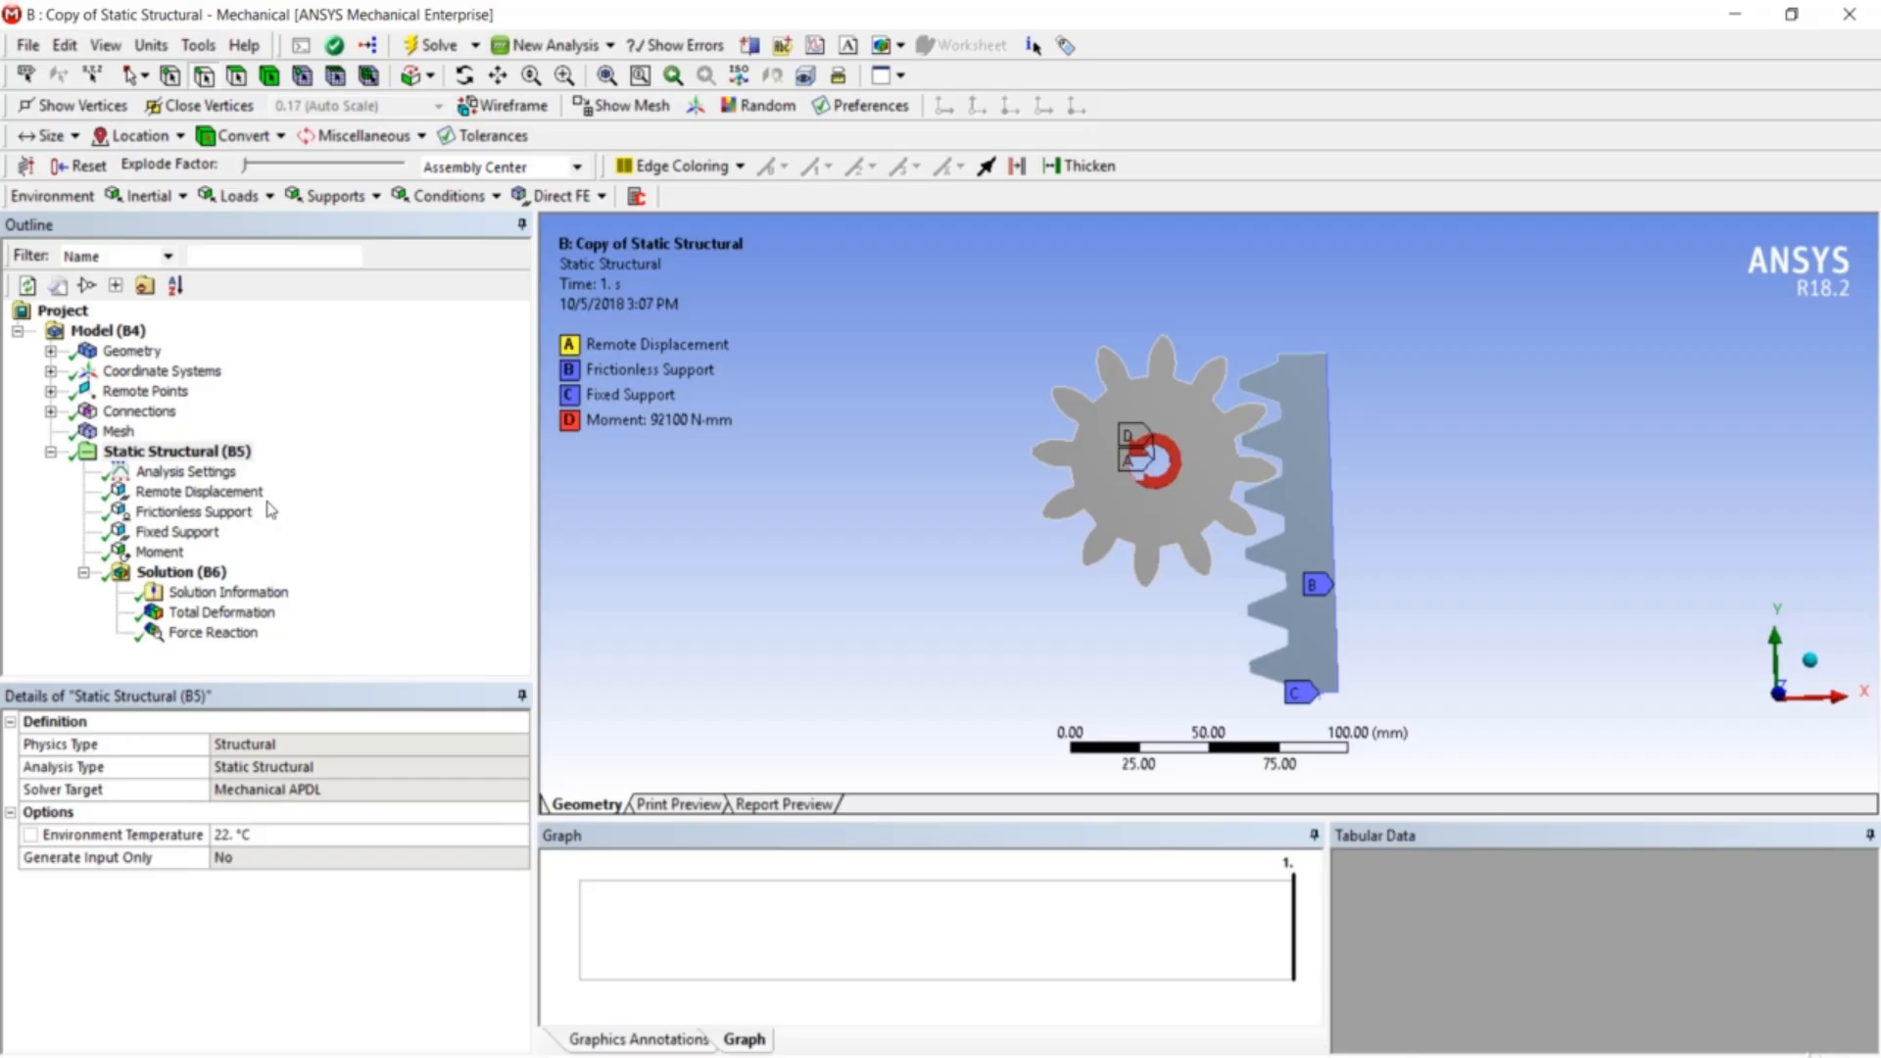
{"action": "left_click", "coordinate": [224, 636]}
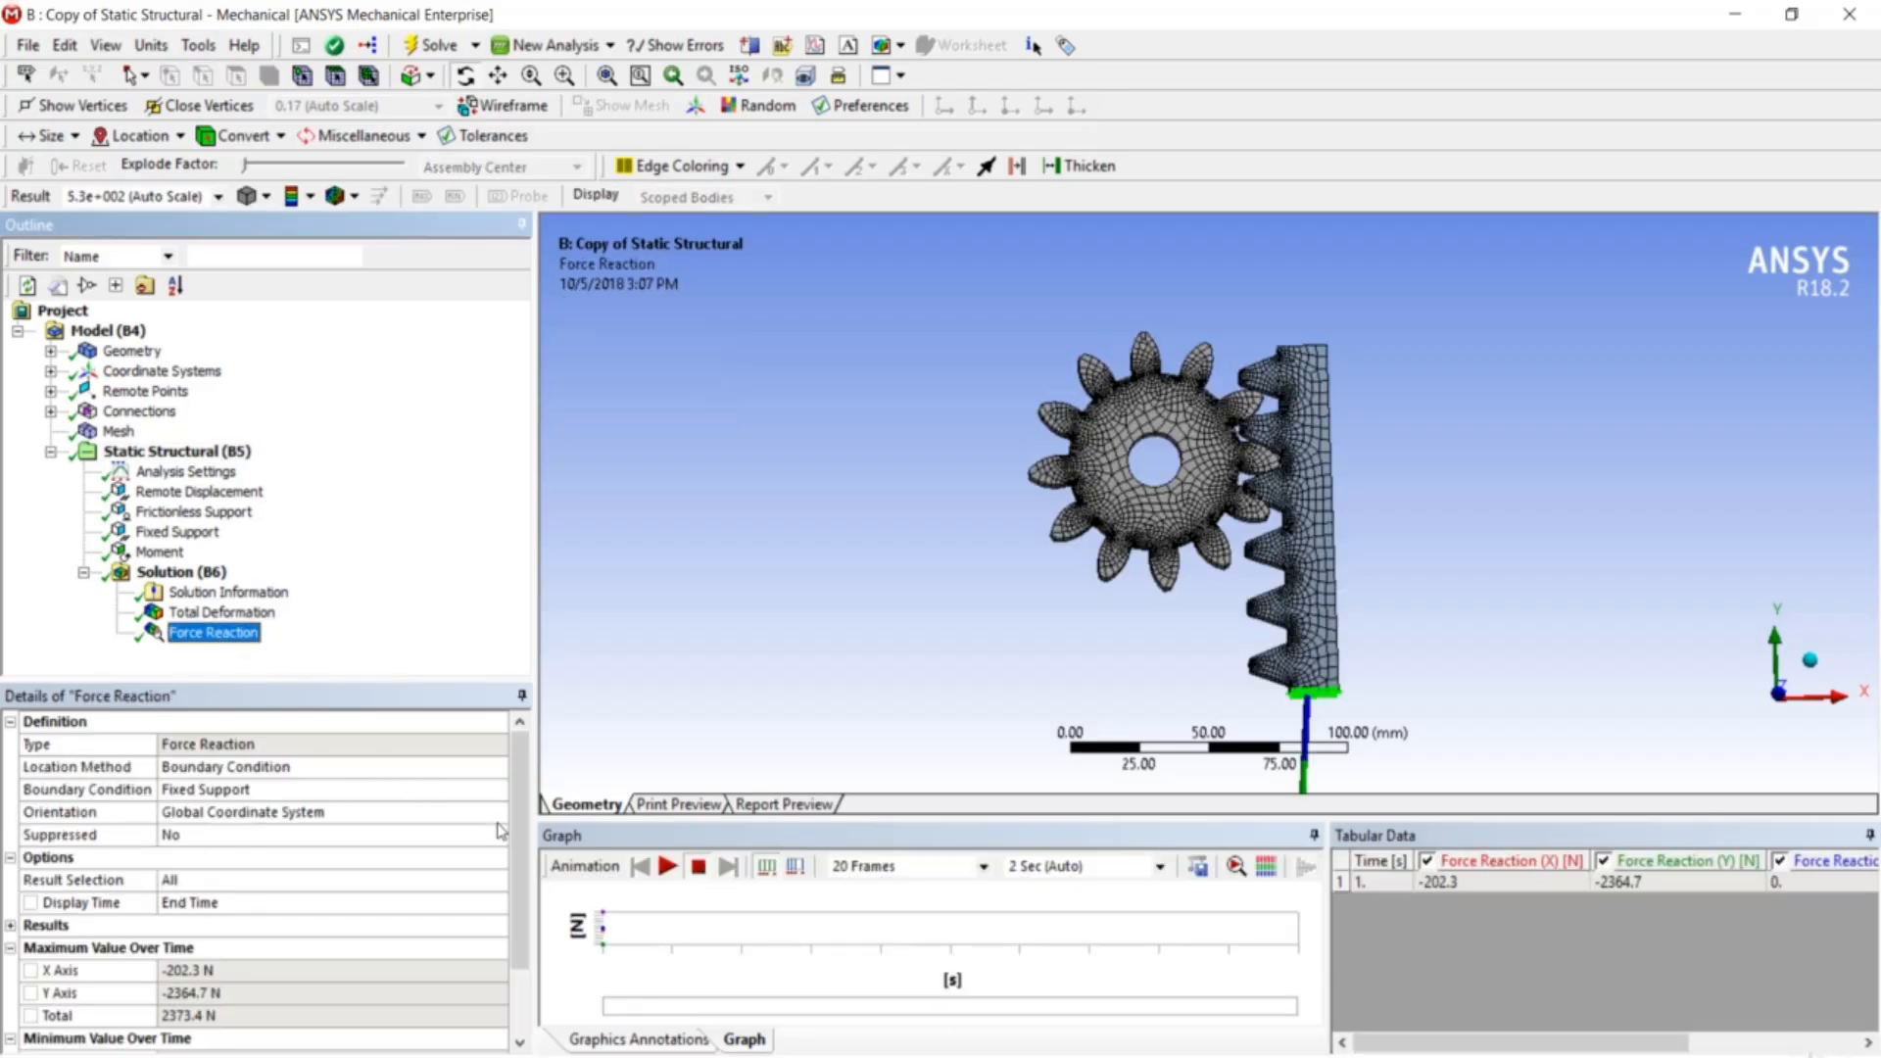
{"action": "left_click_drag", "start_coordinate": [522, 827], "coordinate": [530, 898]}
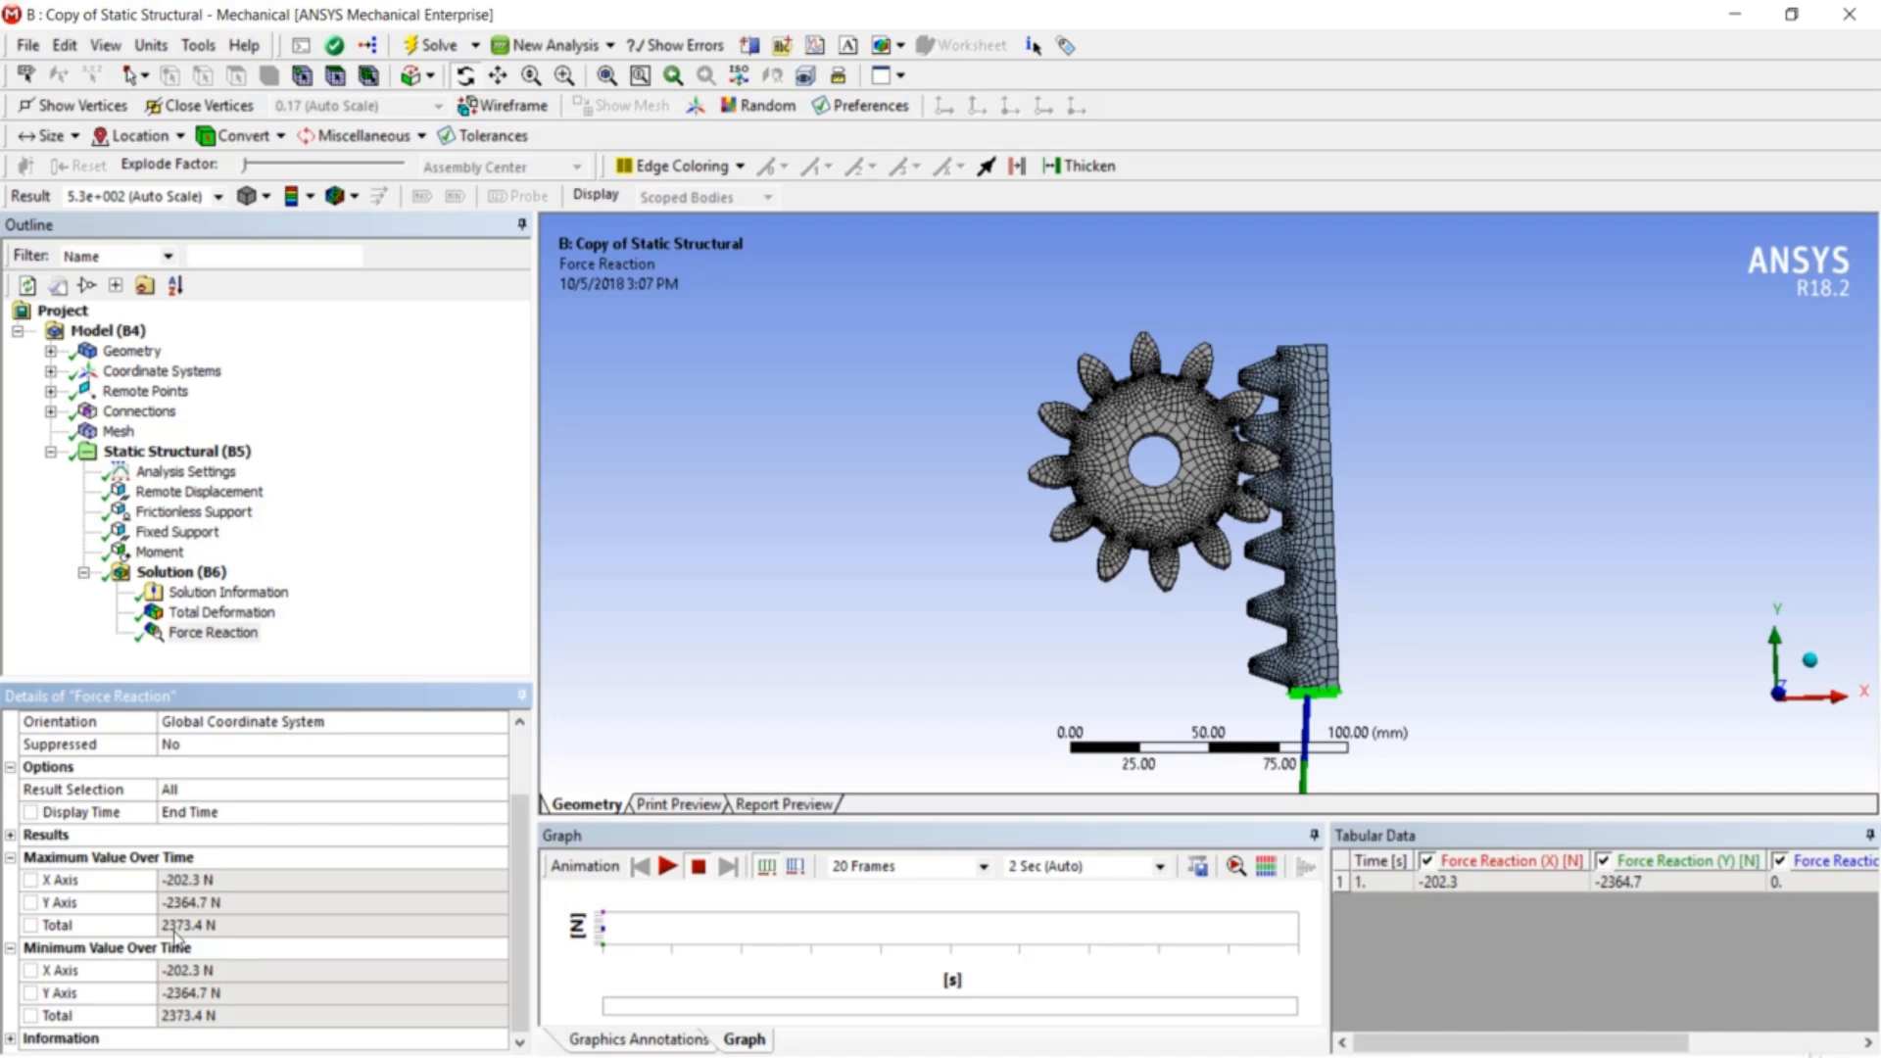
{"action": "mouse_move", "coordinate": [1417, 499]}
{"action": "left_mouse_down"}
{"action": "mouse_move", "coordinate": [1402, 529]}
{"action": "mouse_move", "coordinate": [1422, 537]}
{"action": "left_mouse_up"}
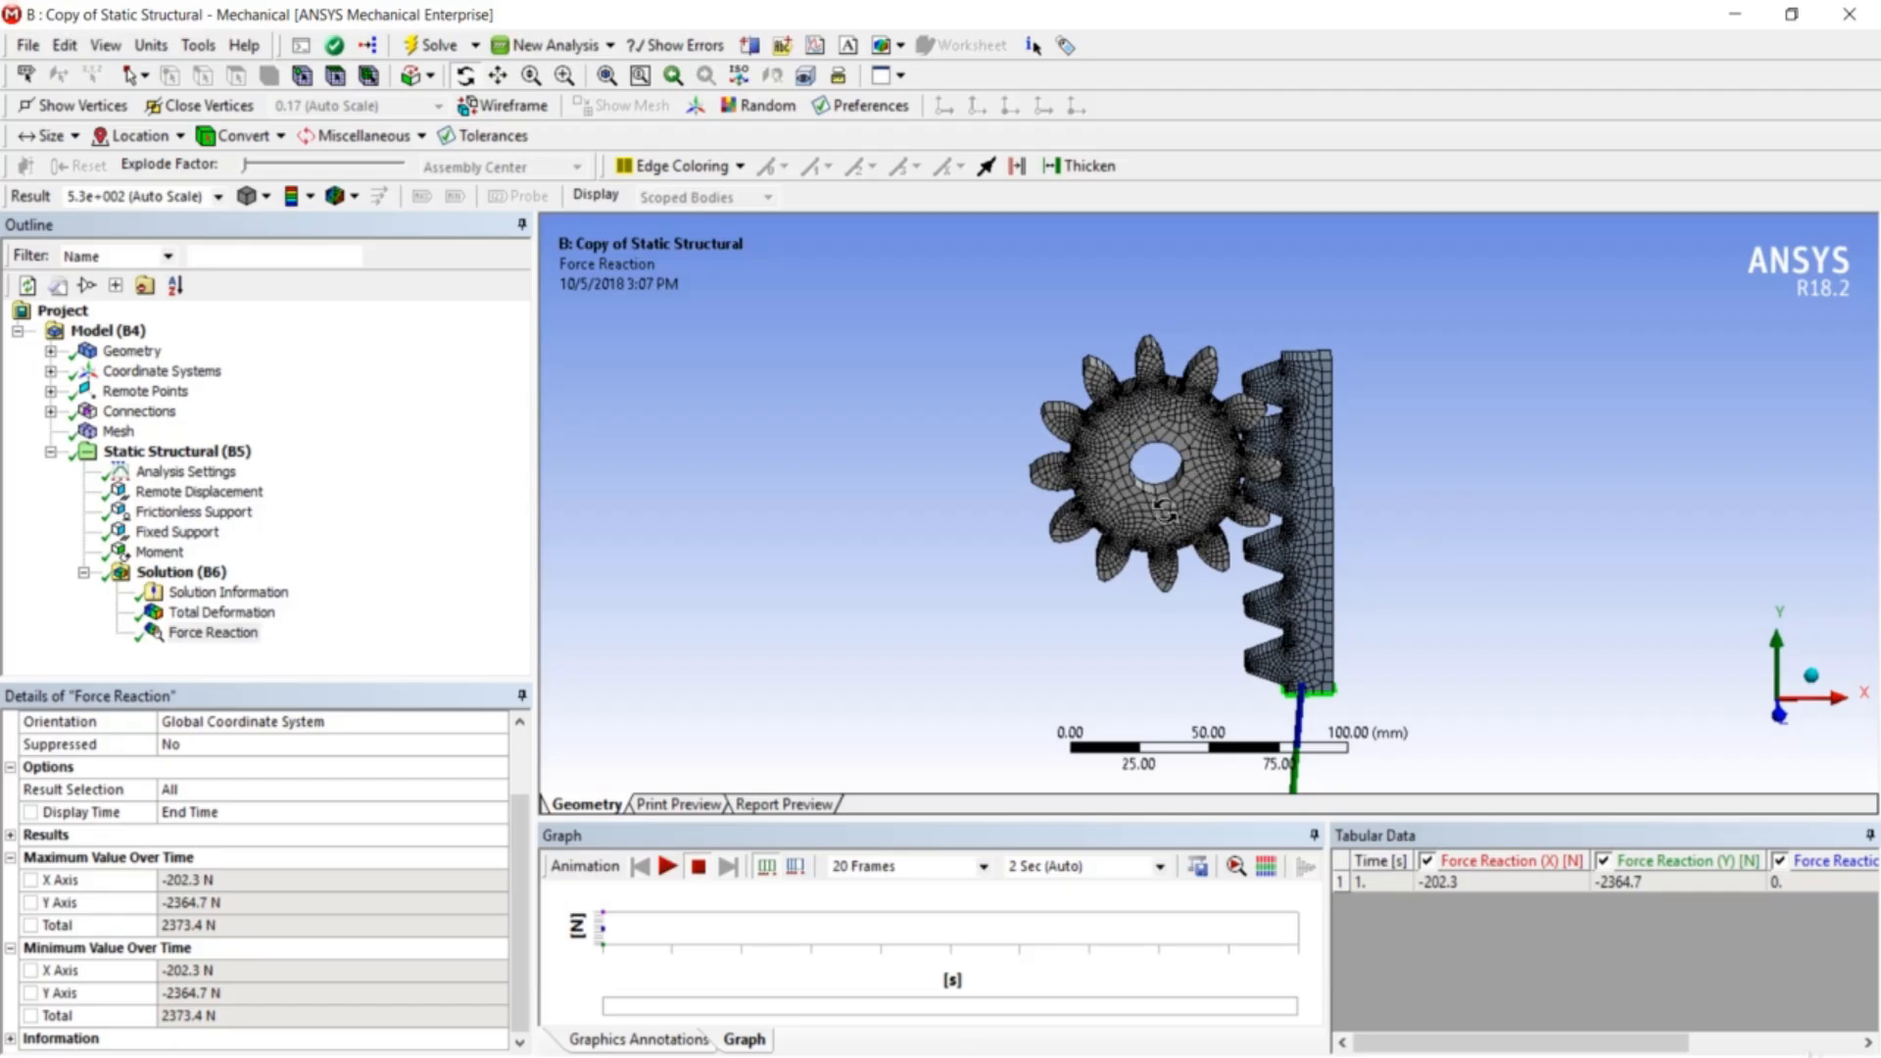
{"action": "left_click_drag", "start_coordinate": [1164, 510], "coordinate": [1170, 500]}
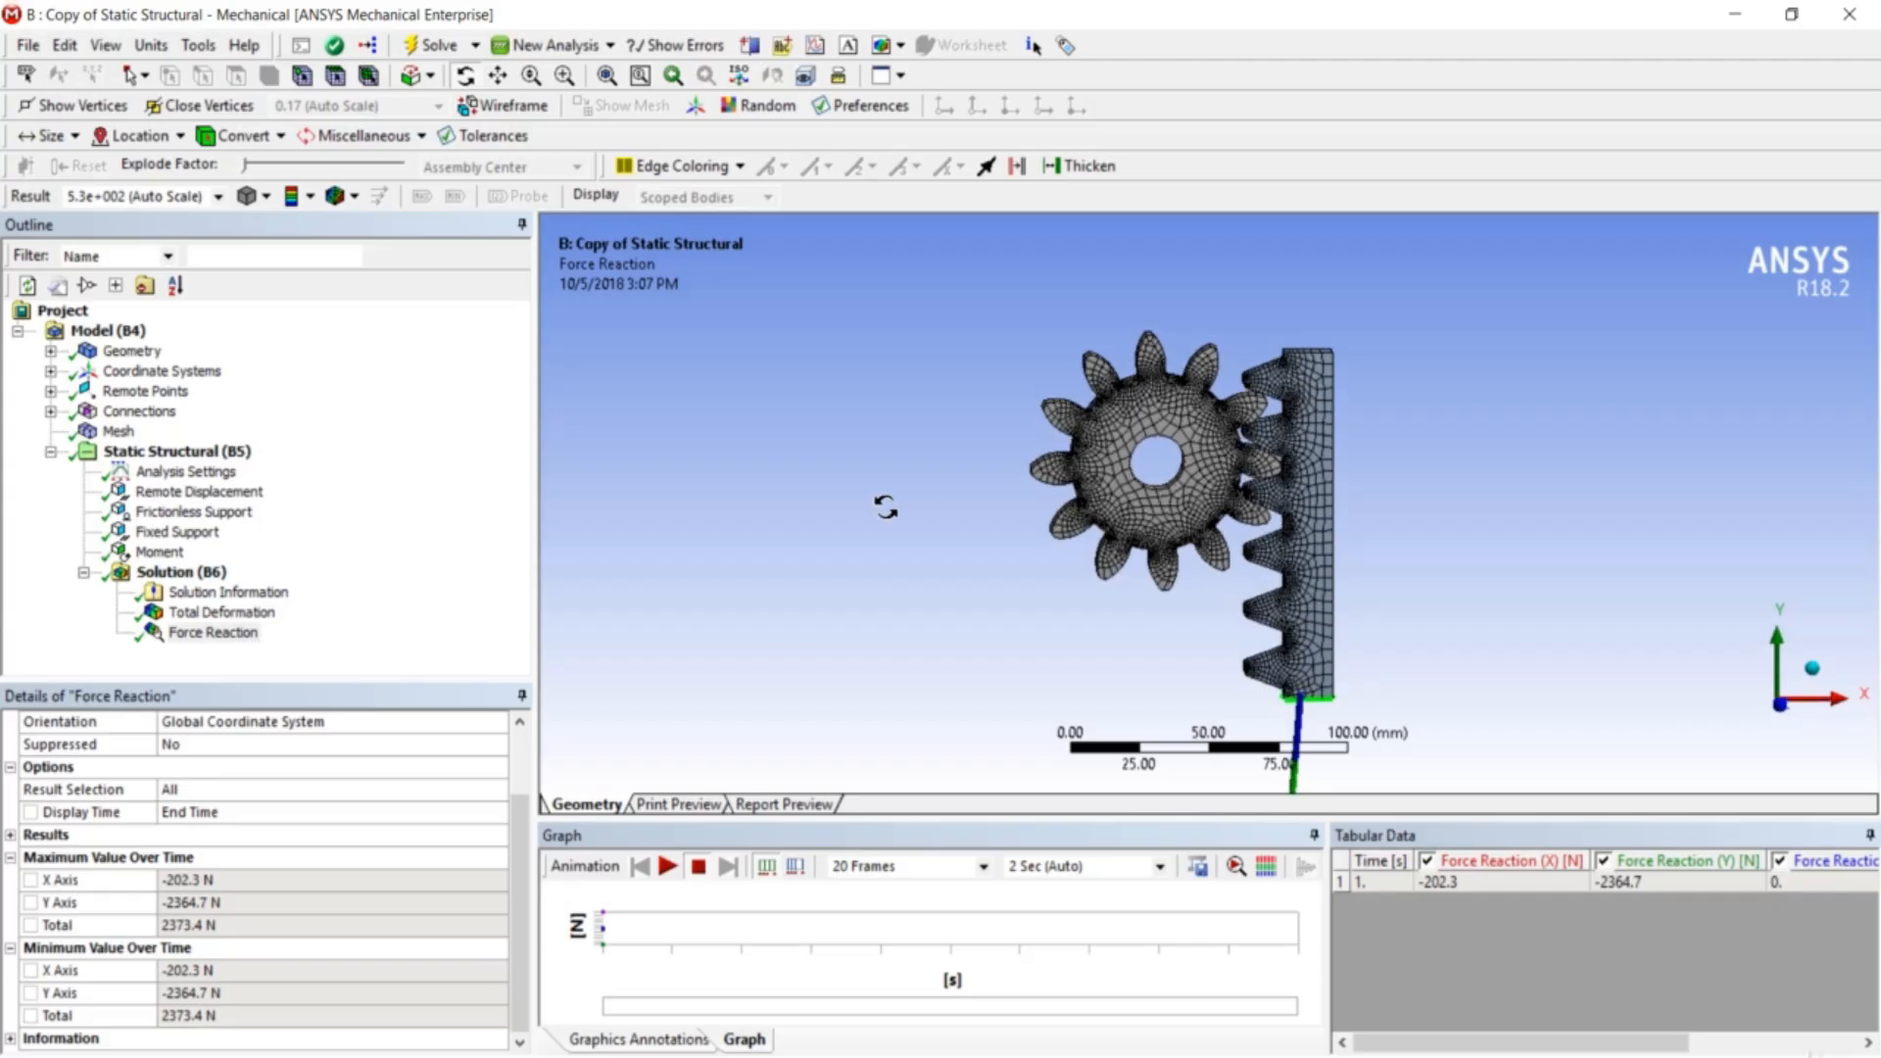
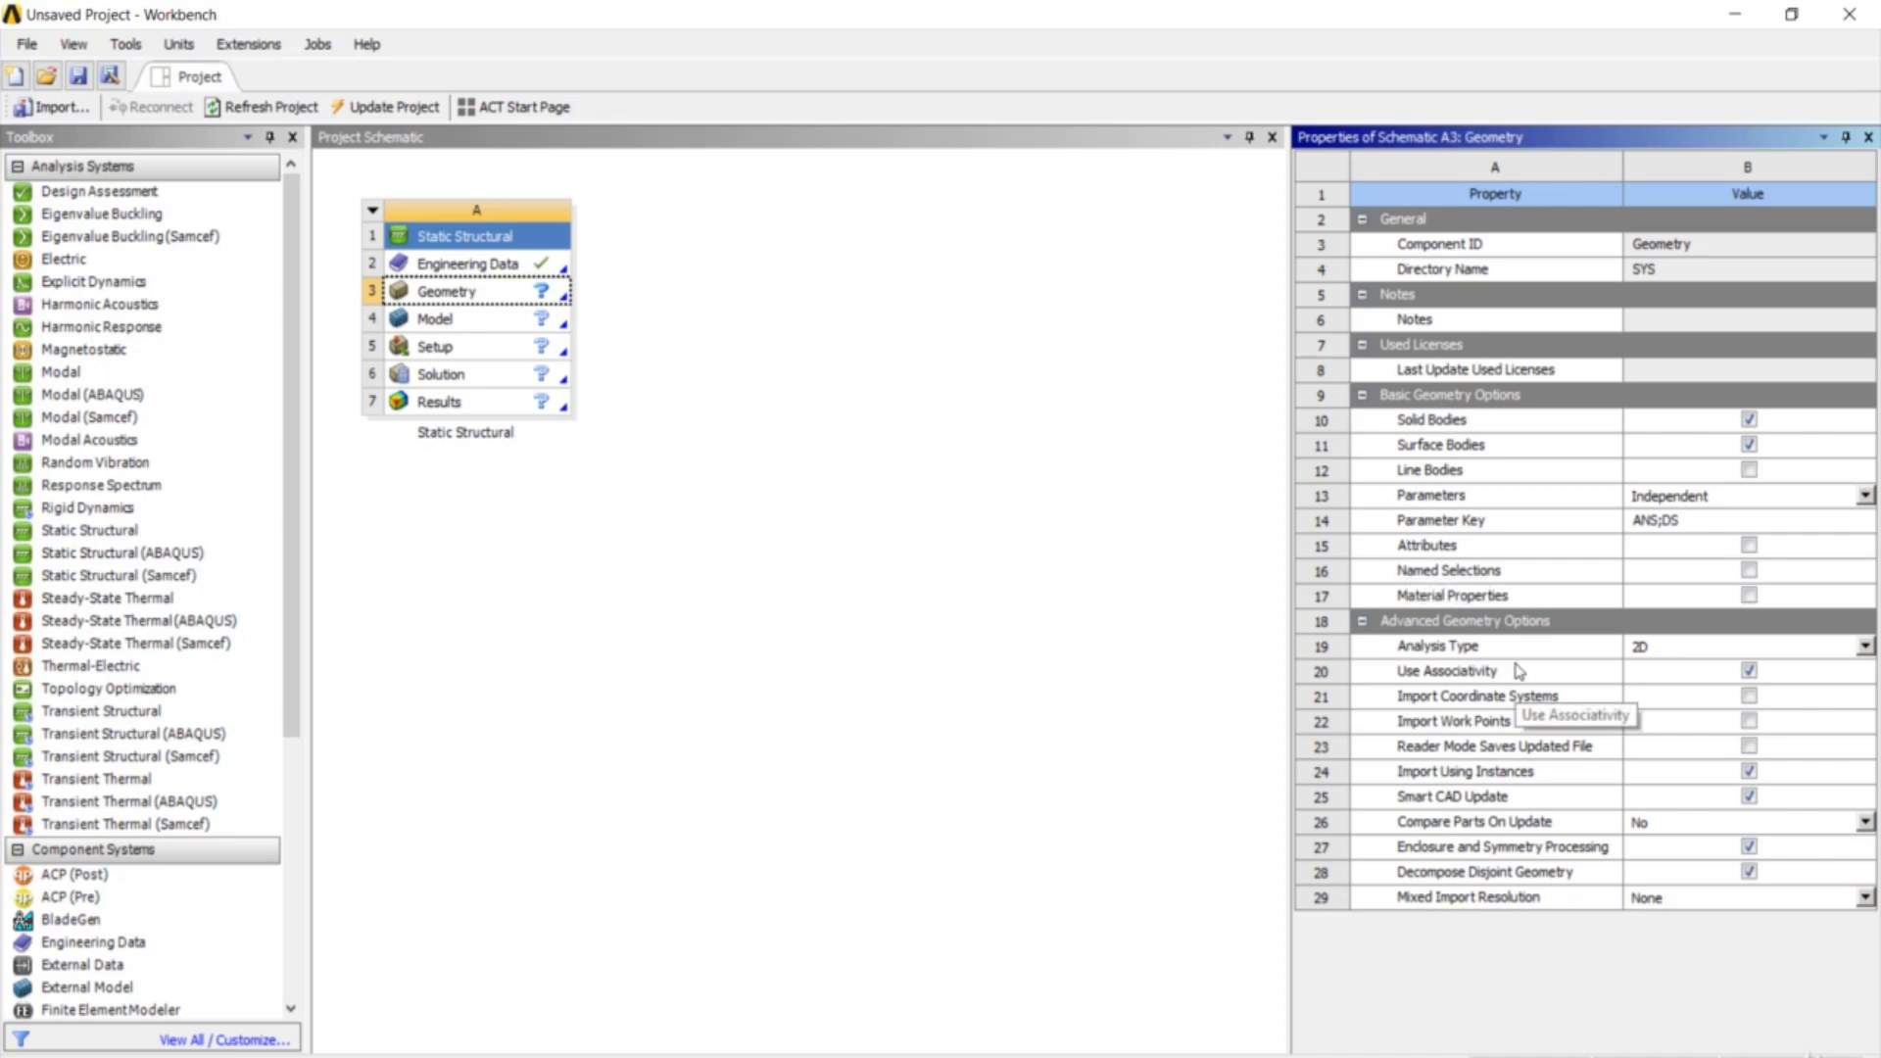
- Import Bolt and Nut.stp as the Static Structural geometry and open the model in Mechanical
{"action": "left_click", "coordinate": [478, 295]}
{"action": "right_click", "coordinate": [477, 295]}
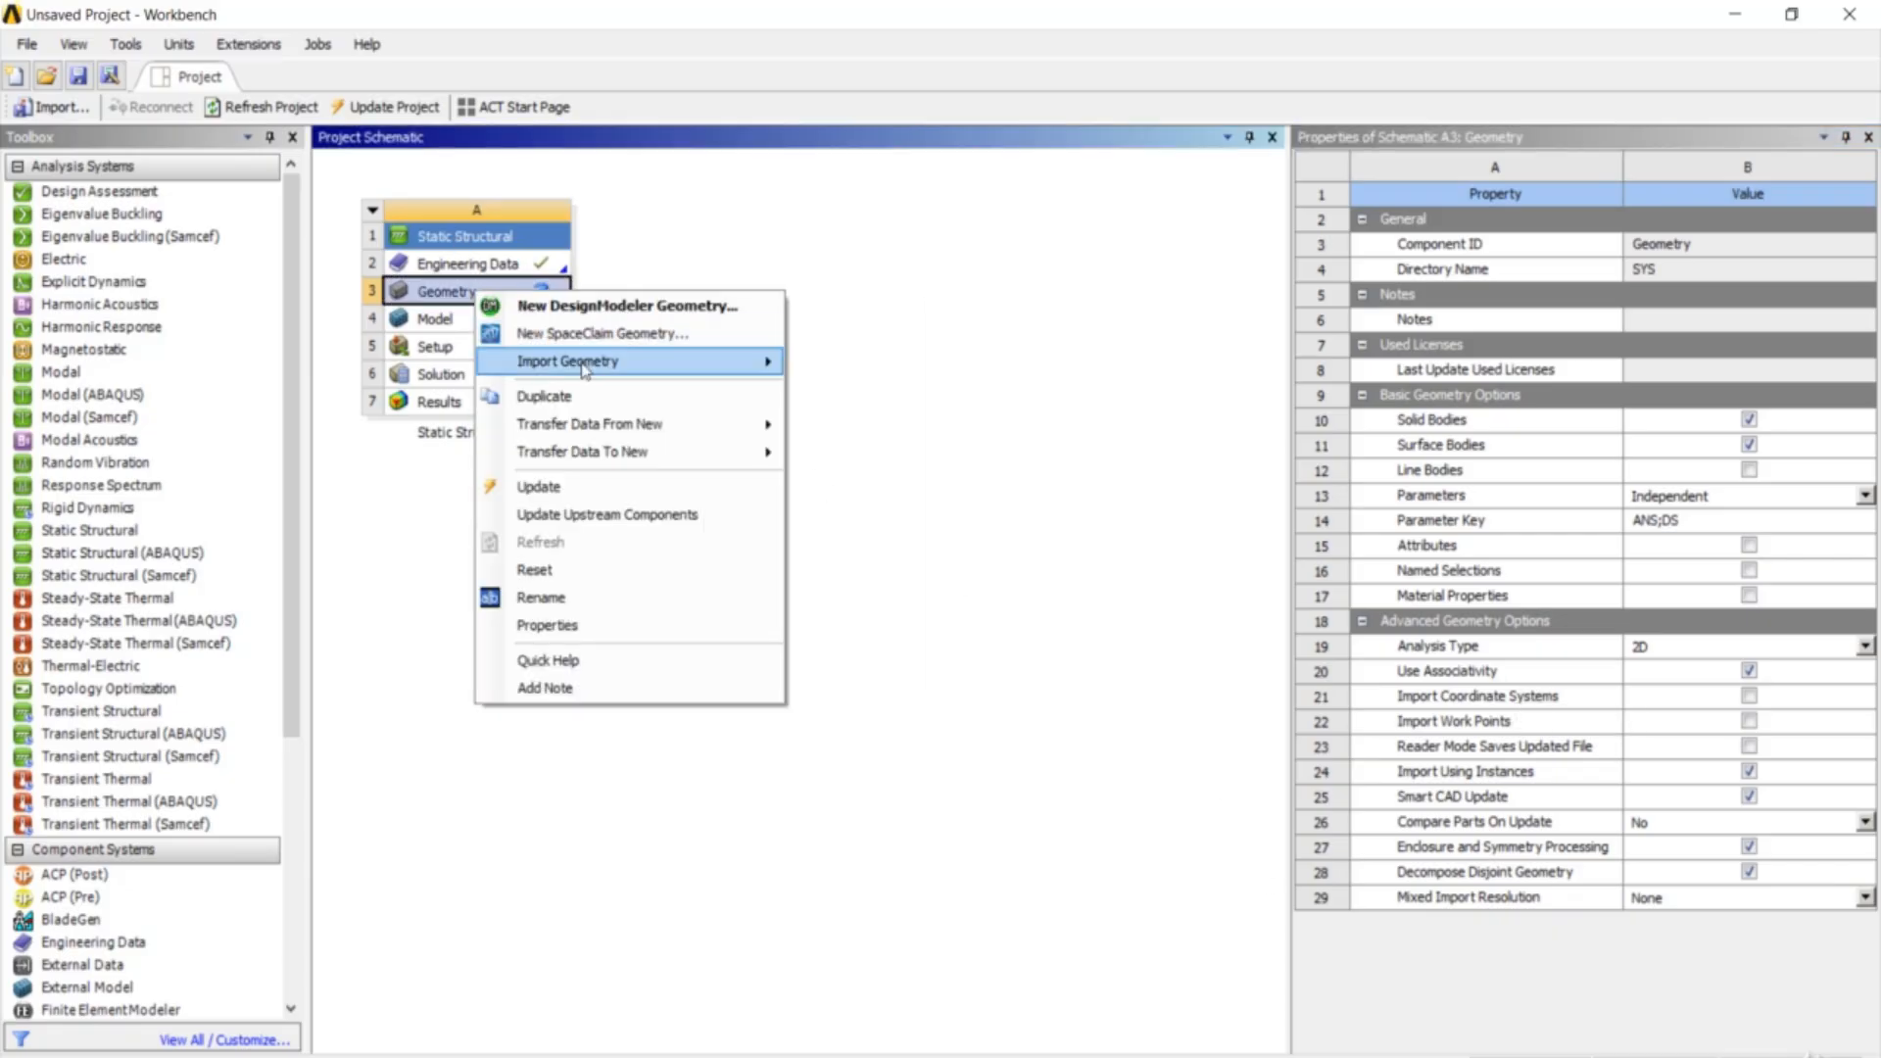
{"action": "mouse_move", "coordinate": [585, 366]}
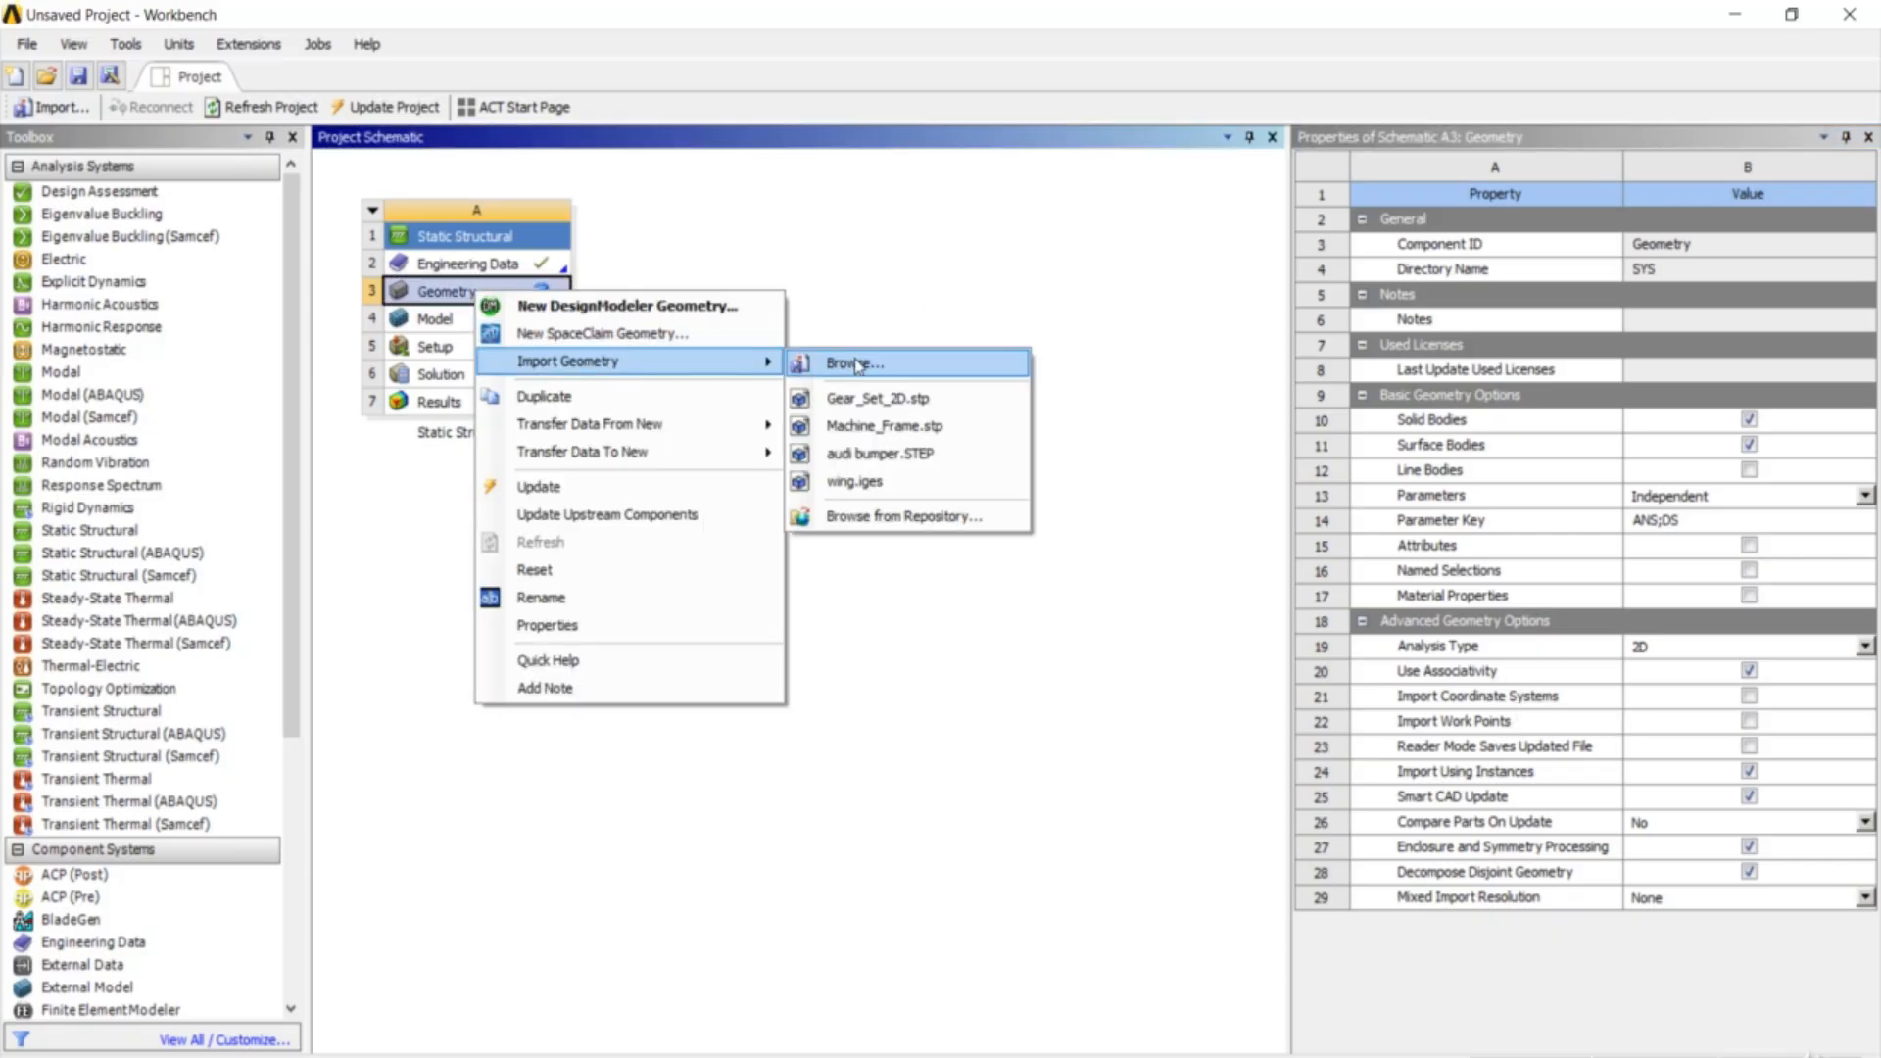
{"action": "left_click", "coordinate": [858, 365]}
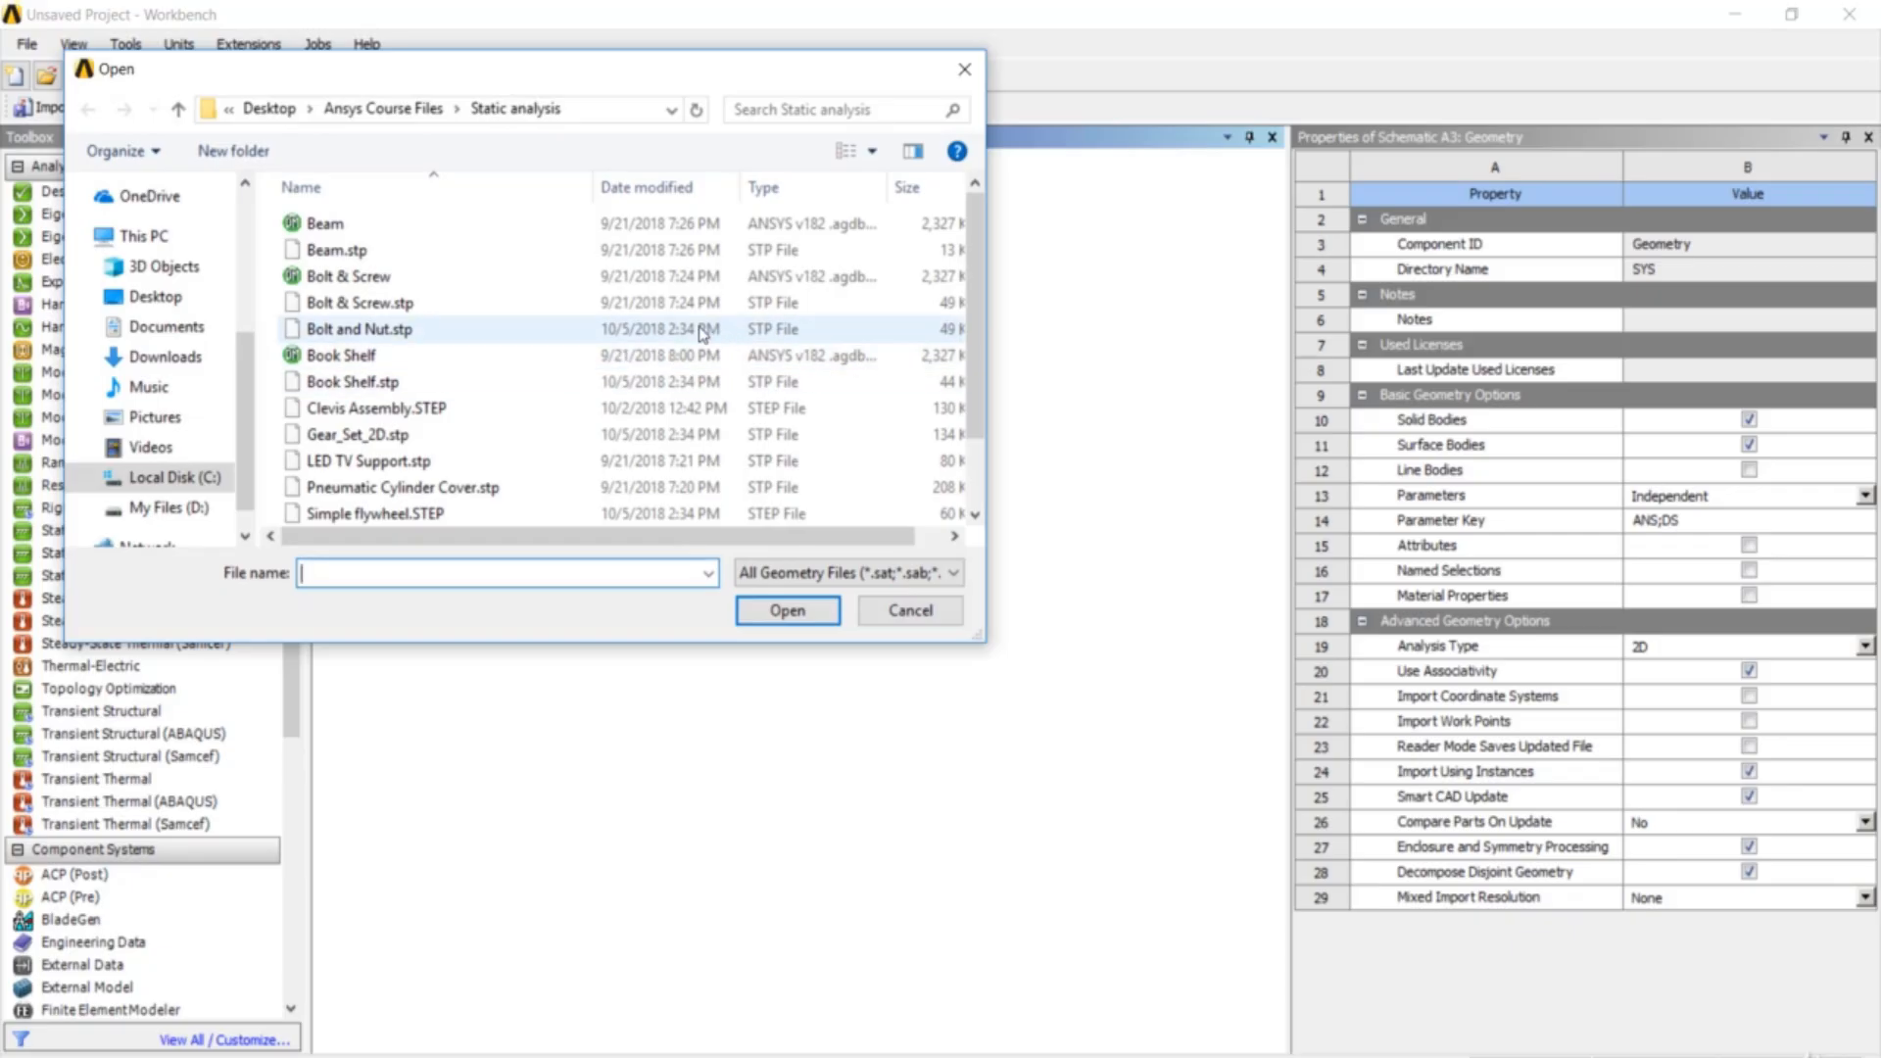
{"action": "left_click", "coordinate": [702, 334]}
{"action": "left_click", "coordinate": [789, 611]}
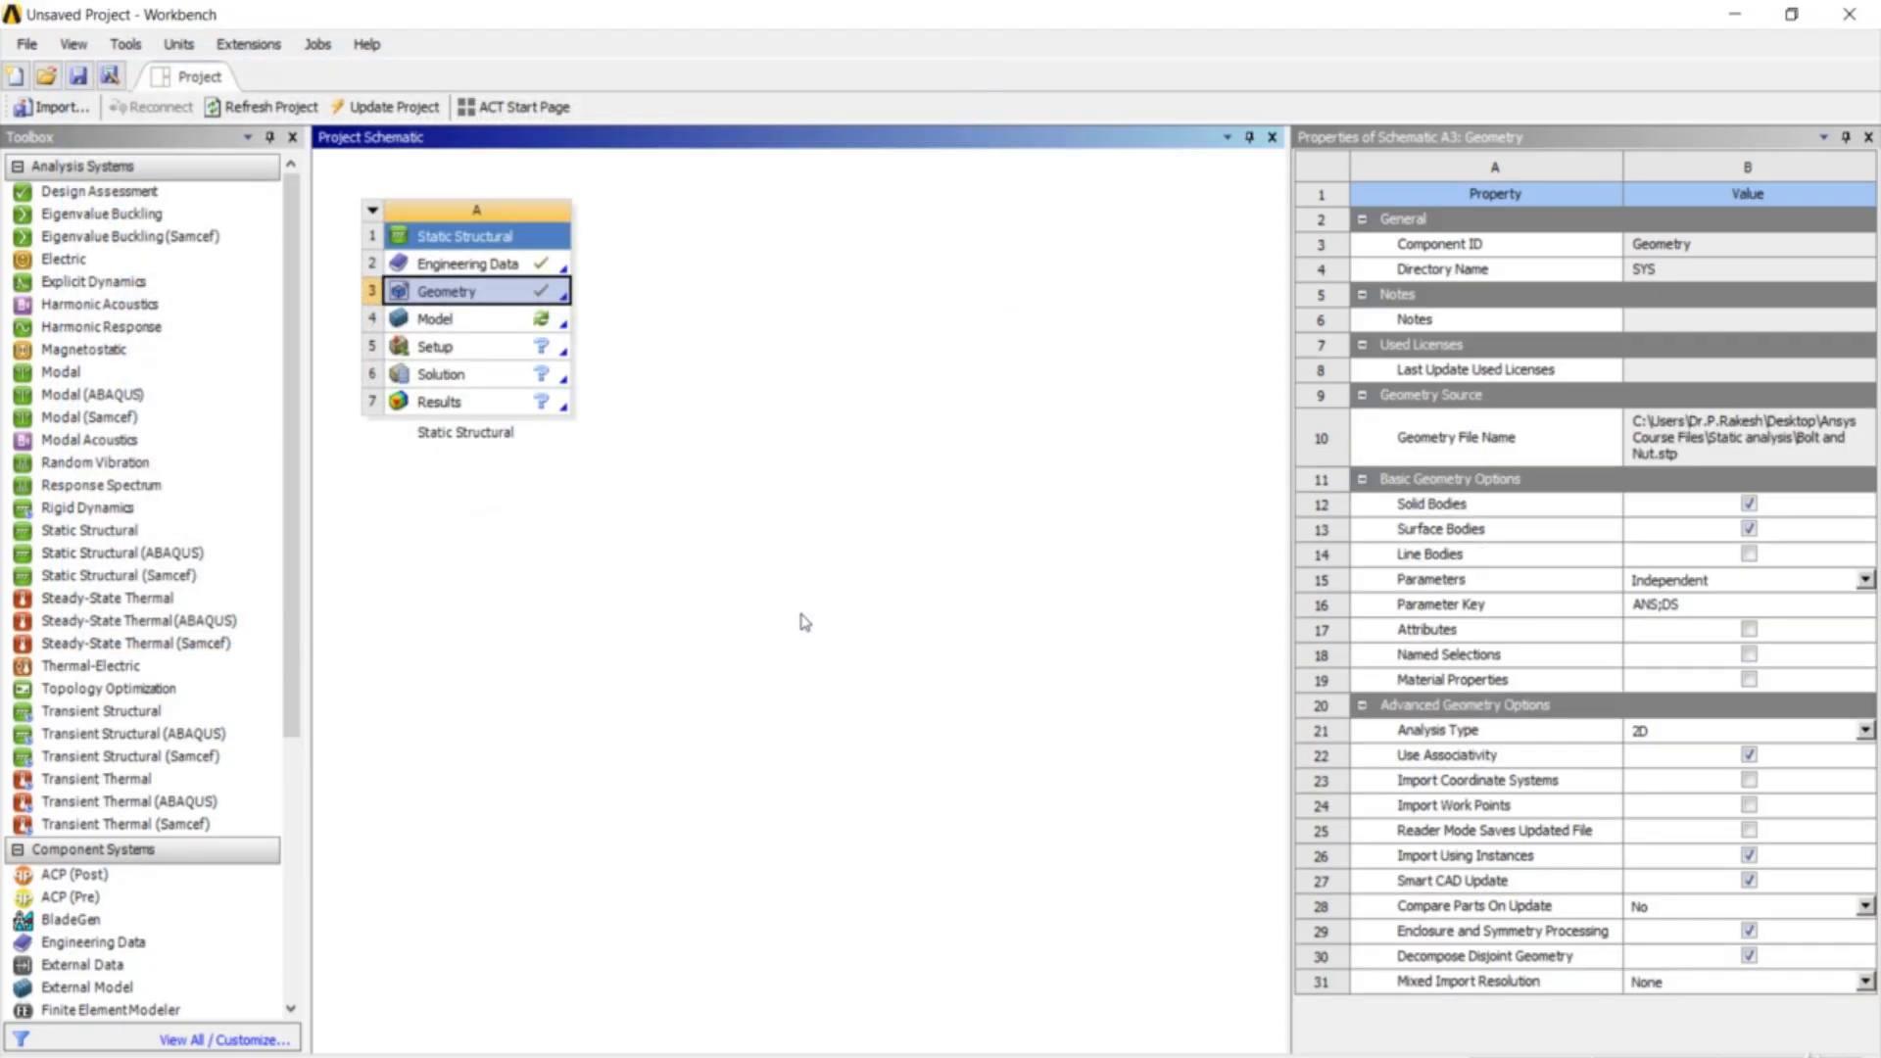
{"action": "double_click", "coordinate": [555, 326]}
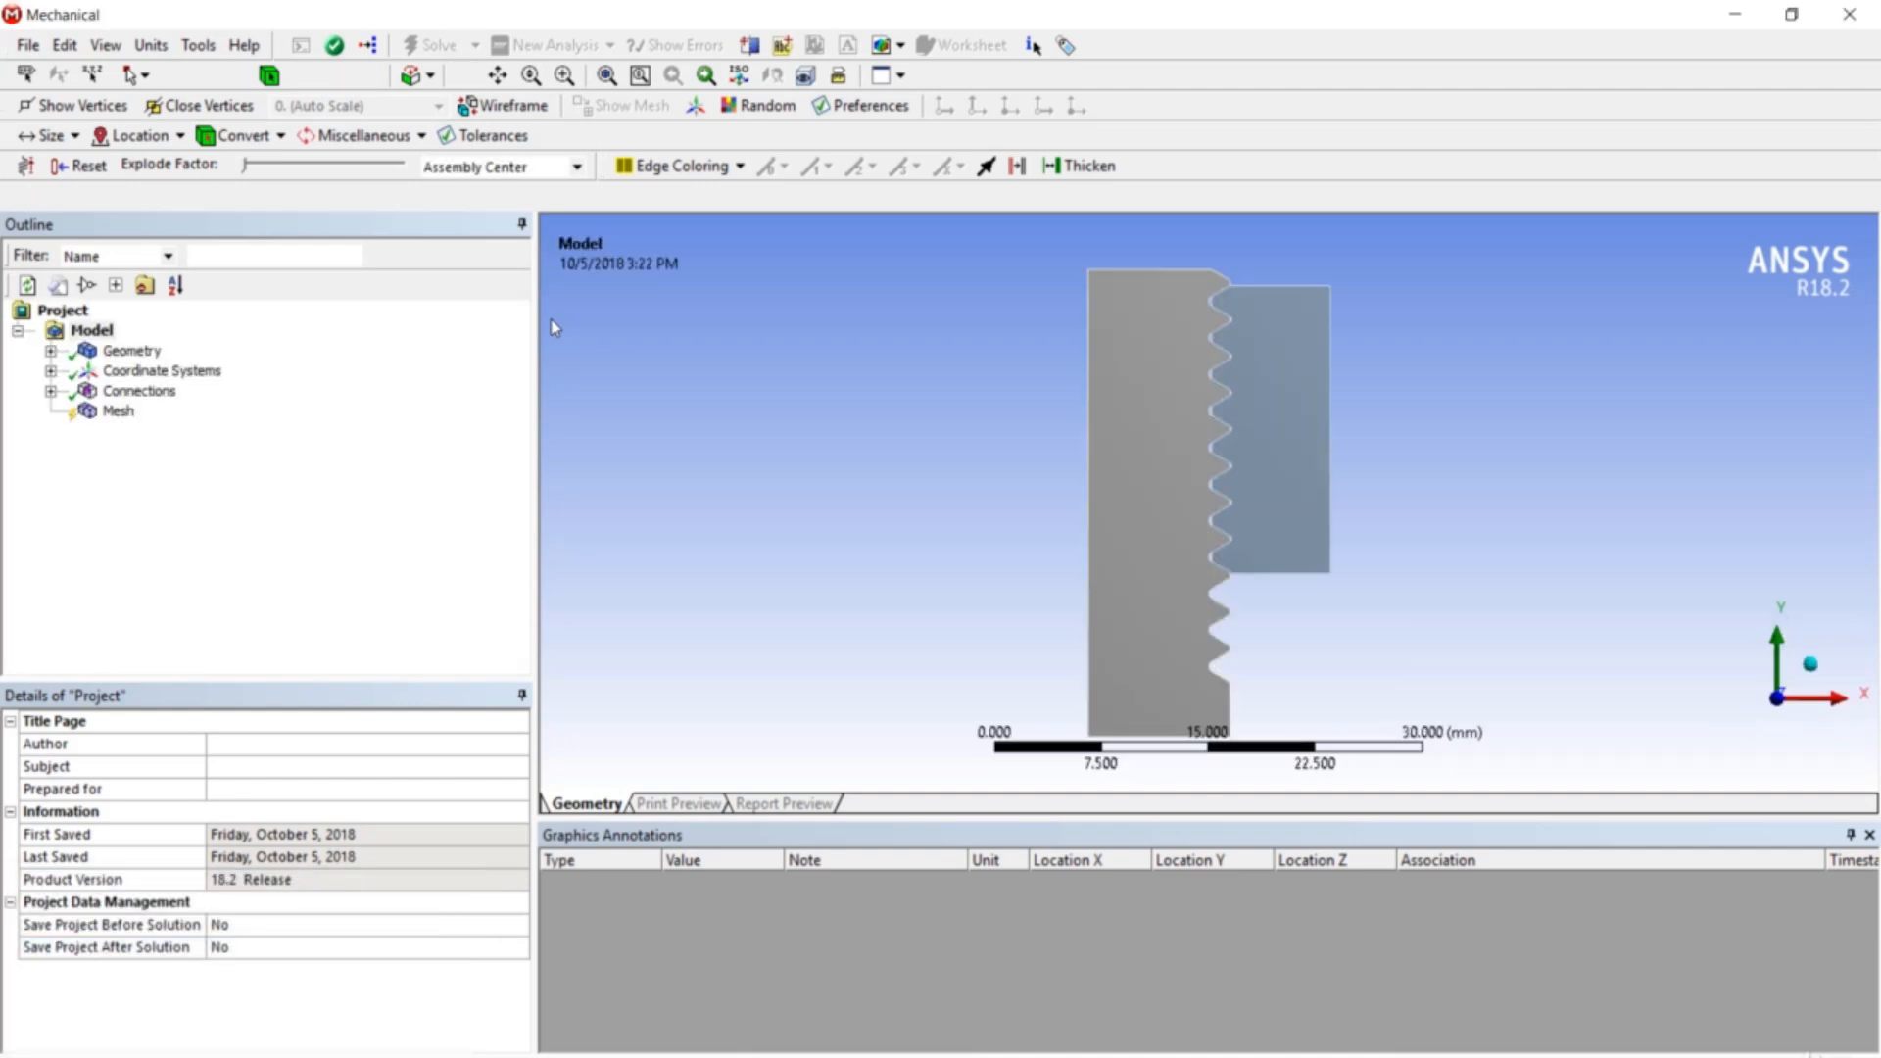
- Change the bolt-and-nut geometry's 2D Behavior to Axisymmetric in the Geometry details
{"action": "scroll", "coordinate": [1333, 473], "scroll_direction": "down", "scroll_amount": 5}
{"action": "middle_click_drag", "start_coordinate": [1348, 456], "coordinate": [1325, 502]}
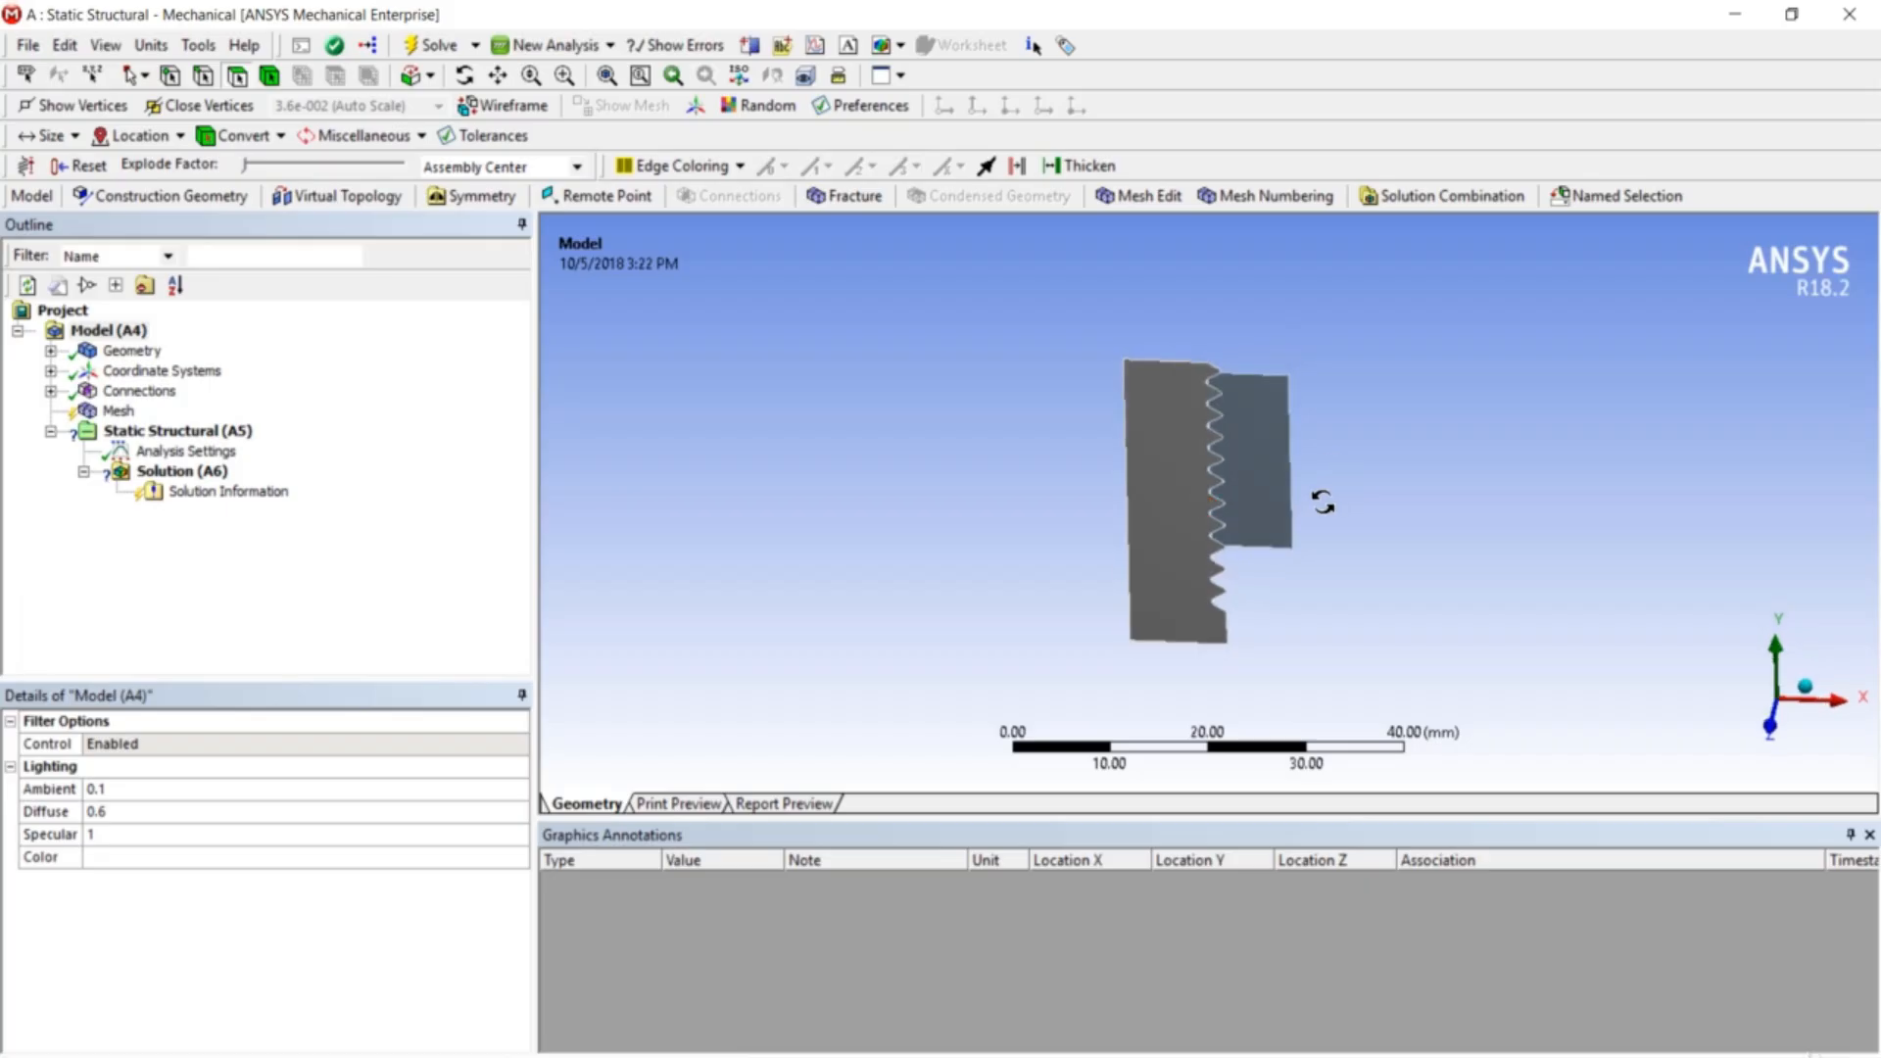
{"action": "left_click", "coordinate": [143, 352]}
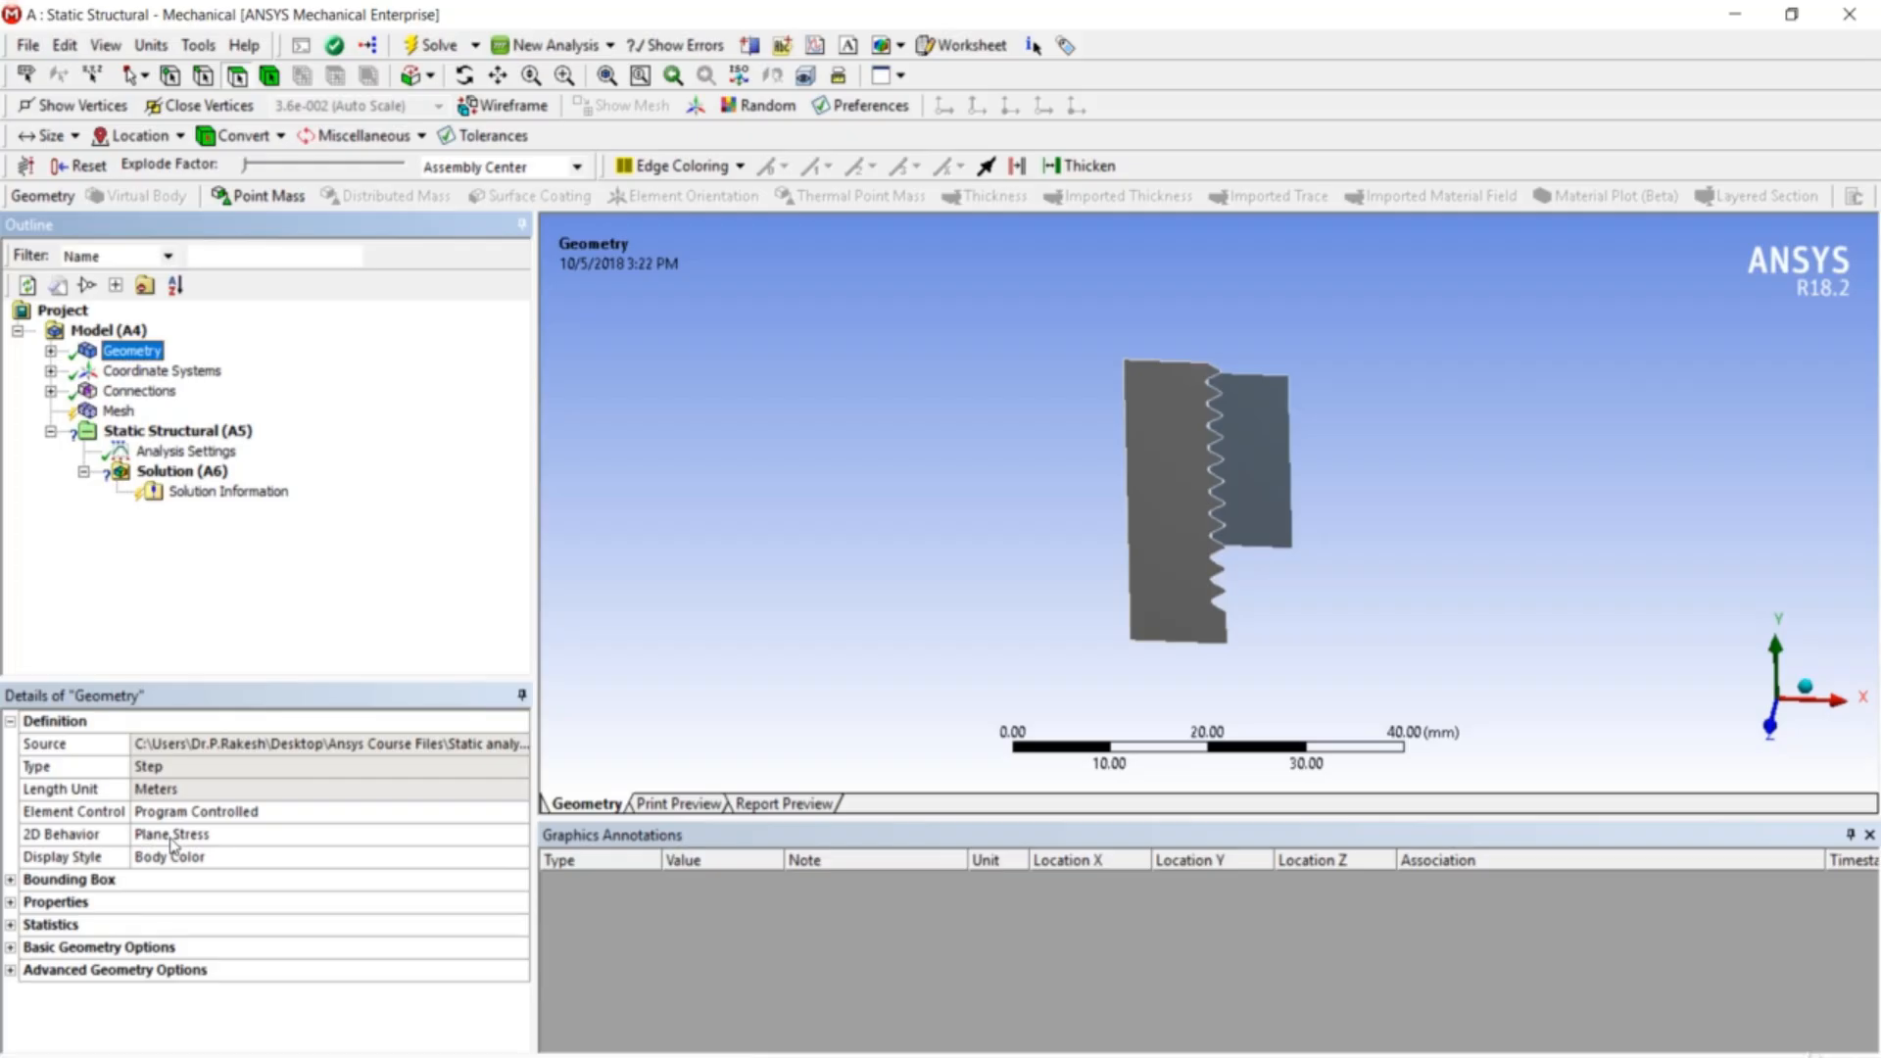
{"action": "middle_click_drag", "start_coordinate": [1229, 543], "coordinate": [1226, 541]}
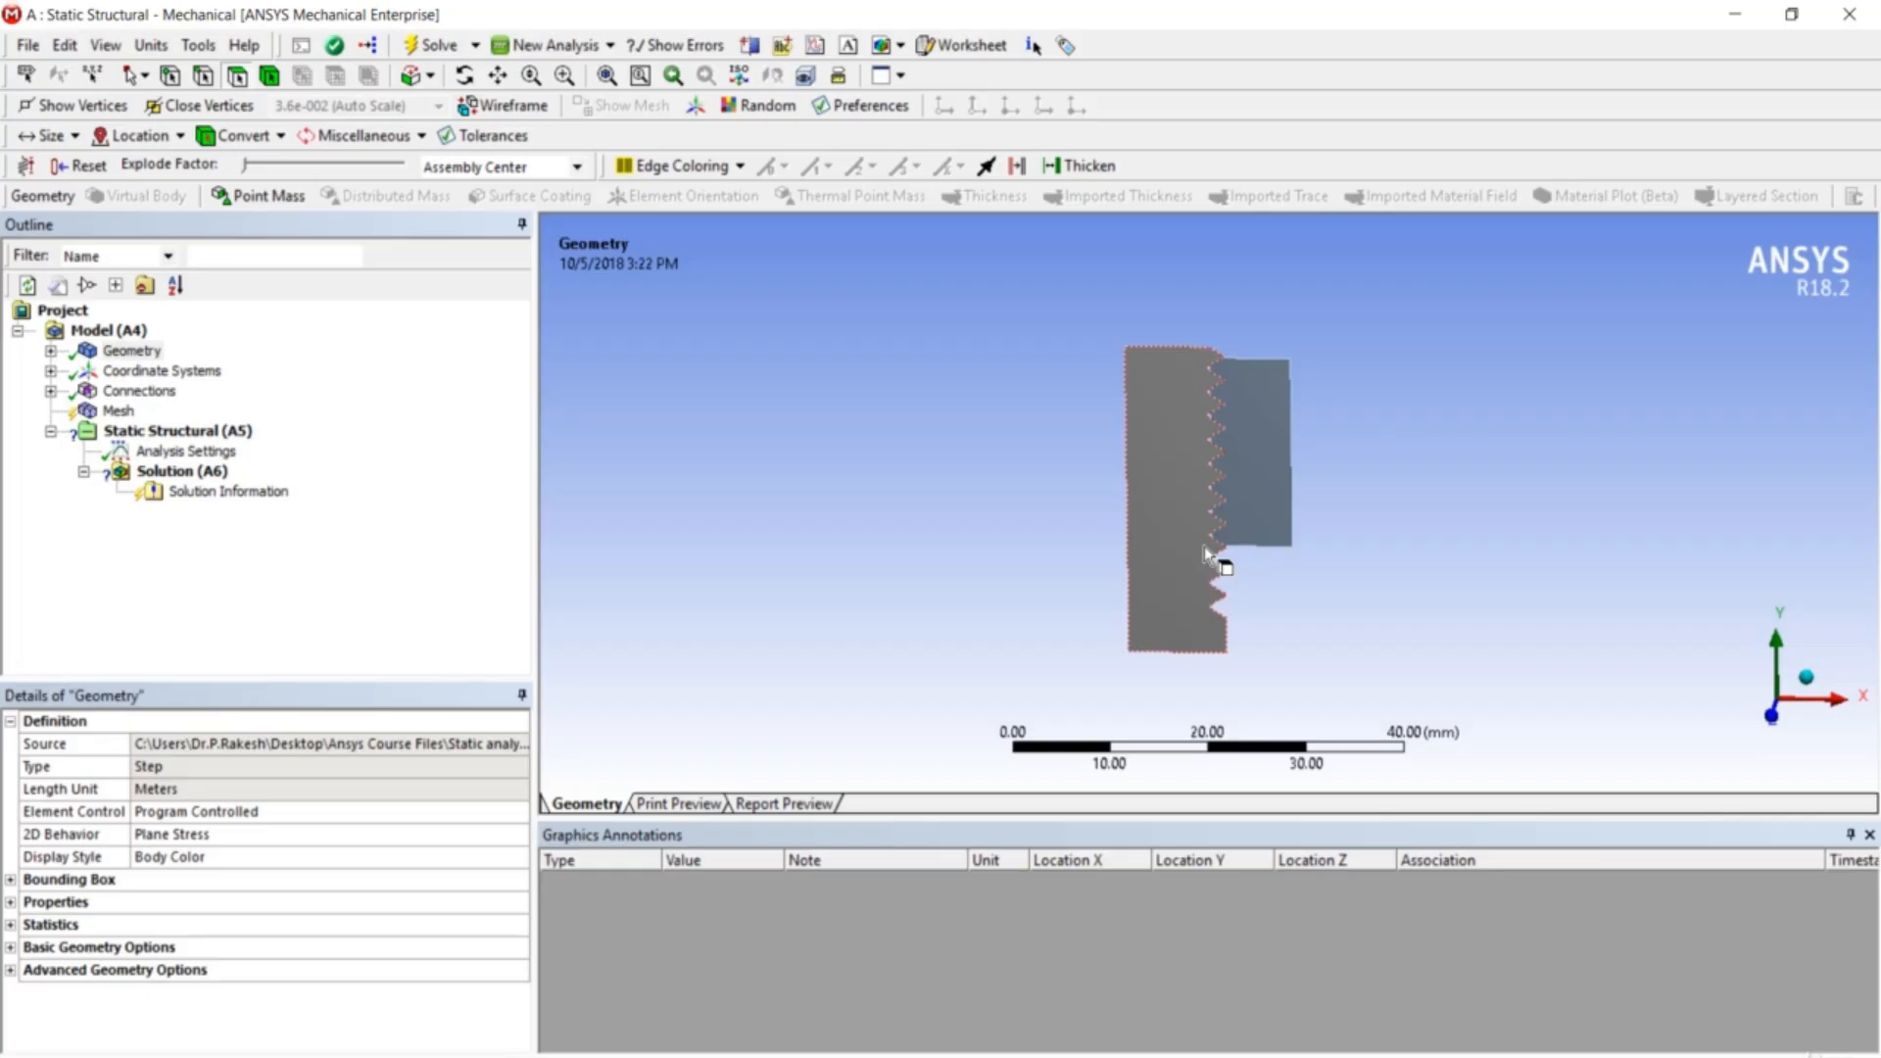
{"action": "left_click", "coordinate": [504, 834]}
{"action": "left_click", "coordinate": [516, 835]}
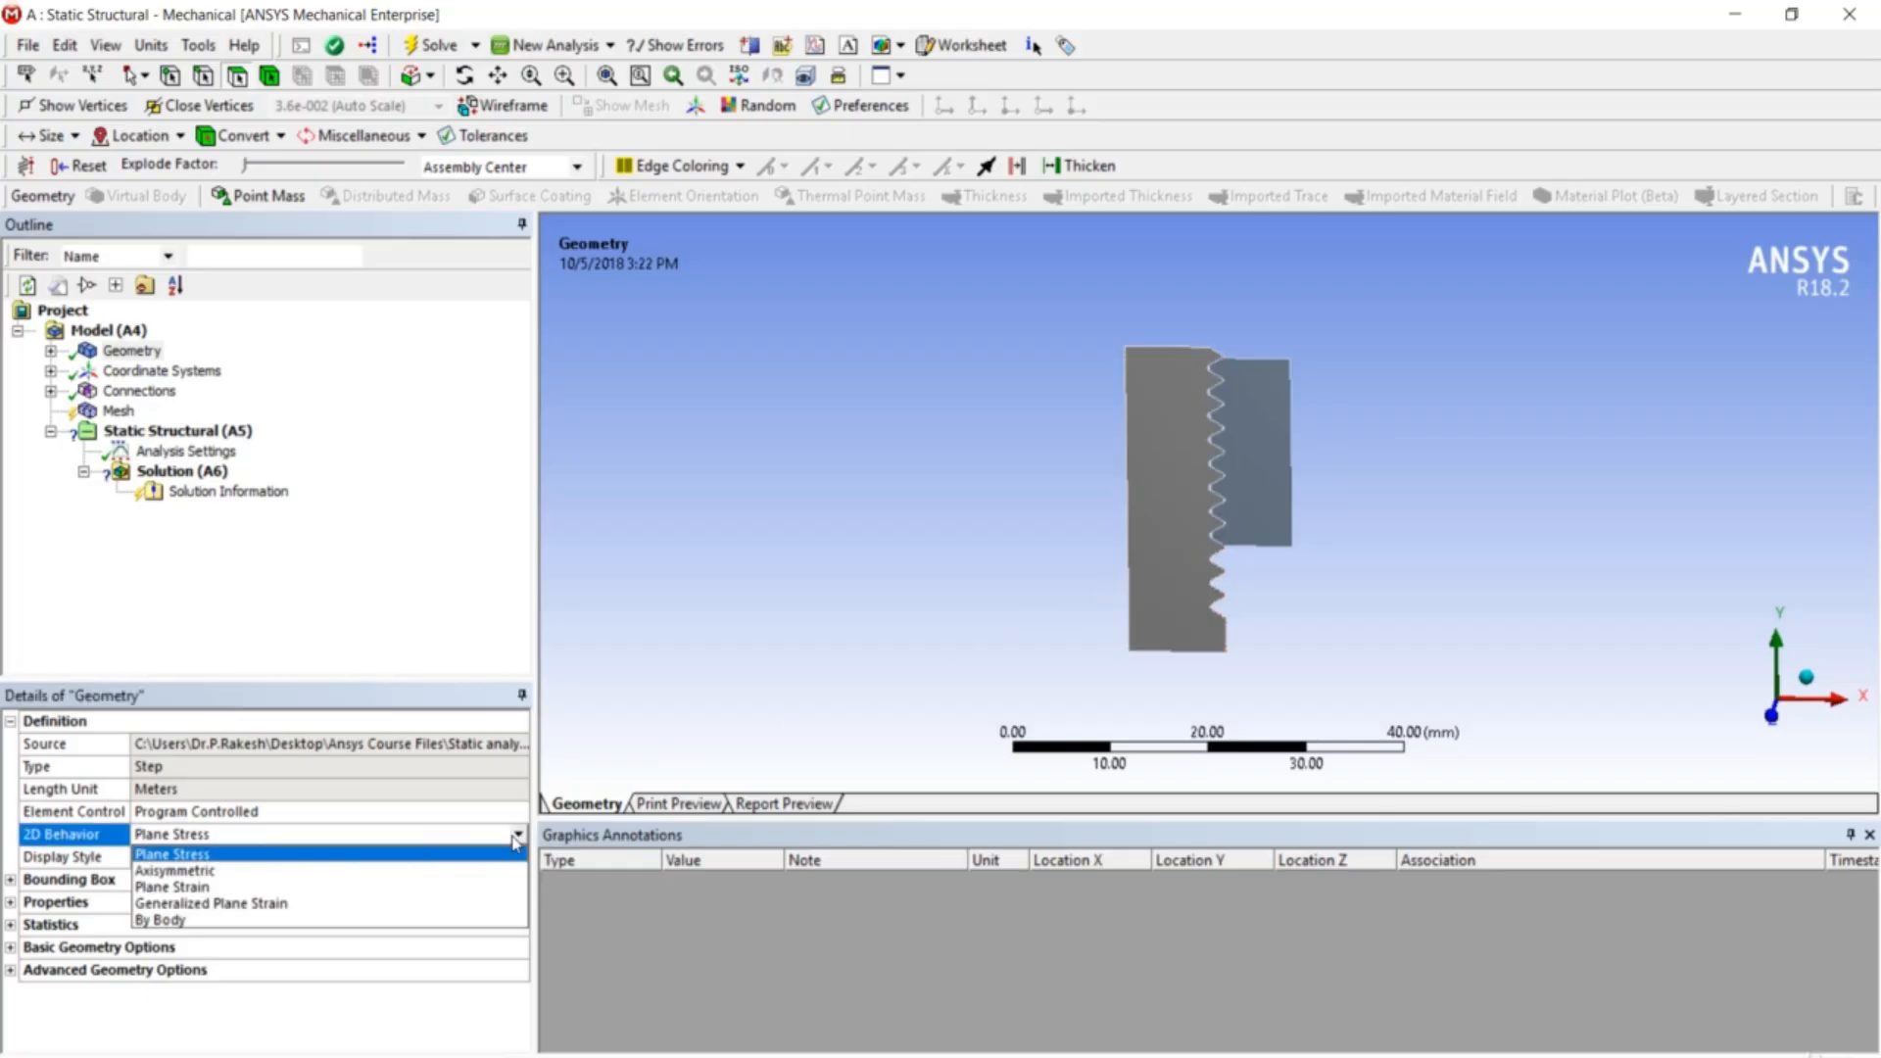
{"action": "left_click", "coordinate": [511, 869]}
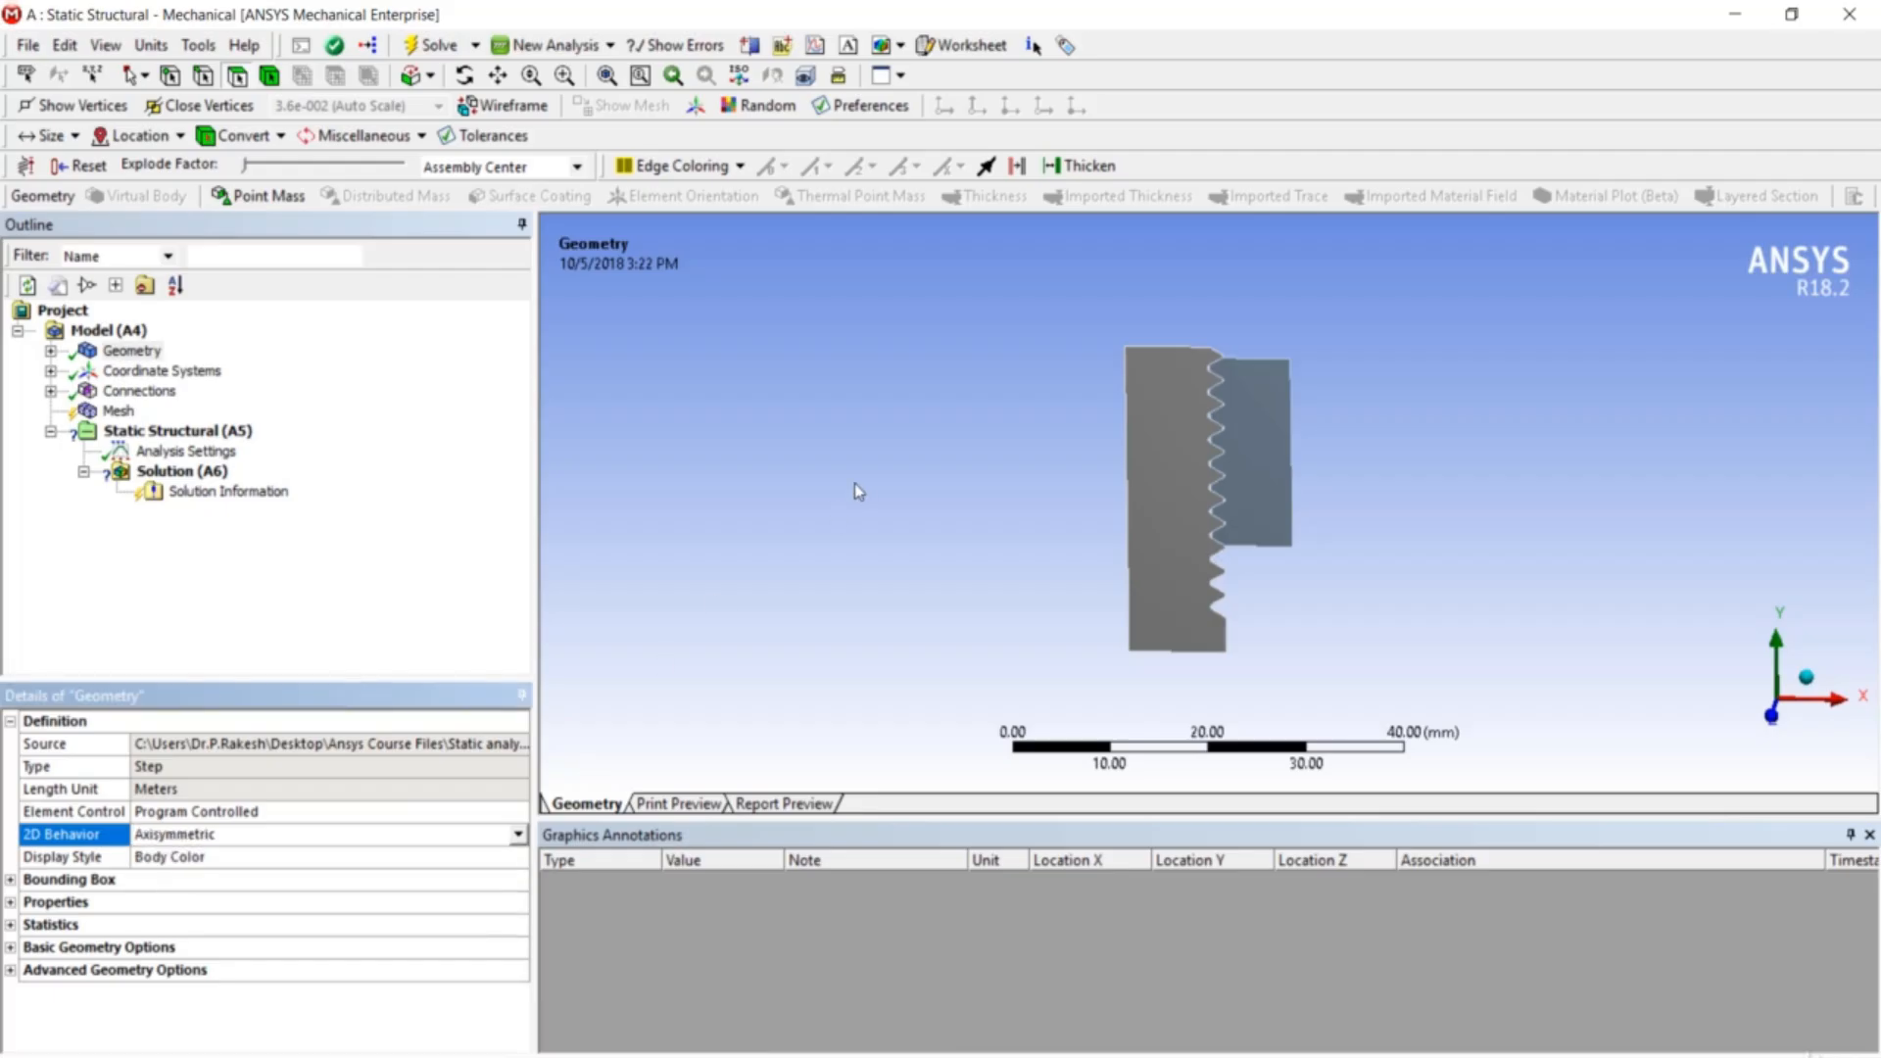
{"action": "middle_click_drag", "start_coordinate": [1028, 471], "coordinate": [1053, 464]}
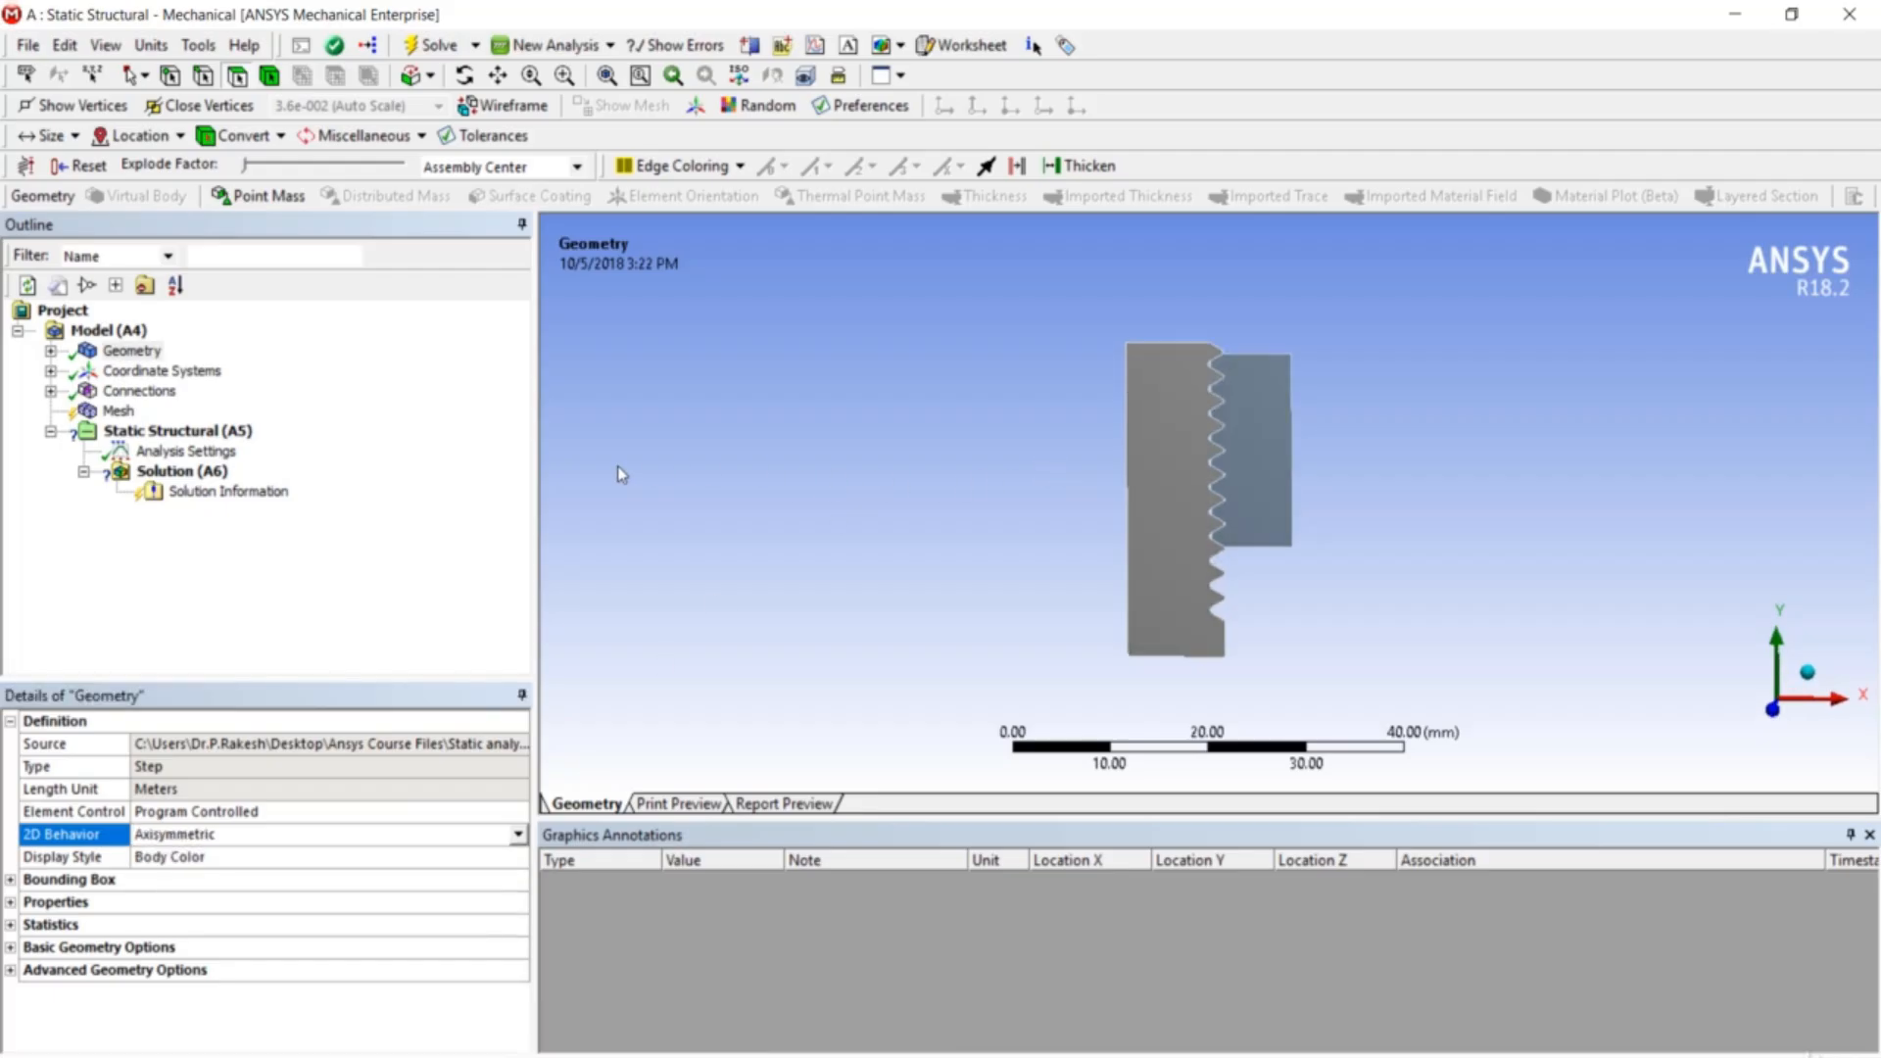
{"action": "scroll", "coordinate": [1211, 467], "scroll_direction": "up", "scroll_amount": 5}
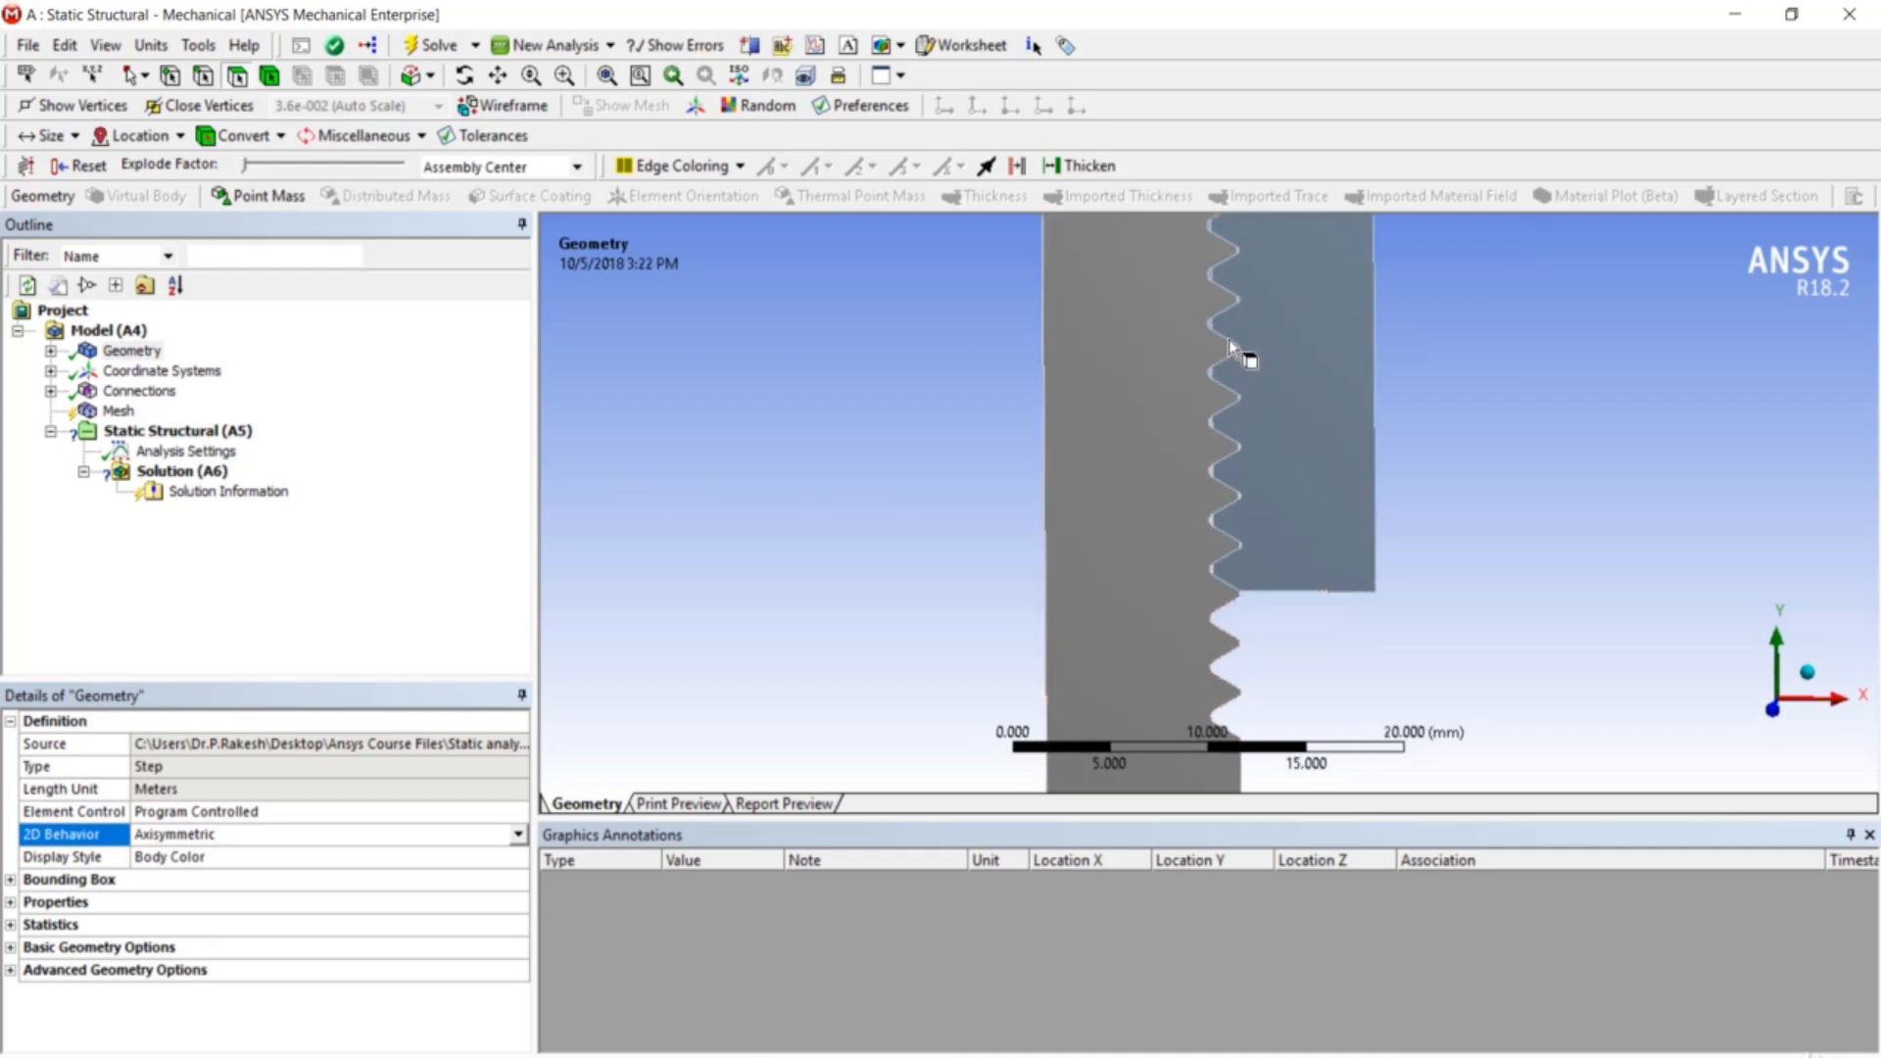
{"action": "scroll", "coordinate": [1244, 370], "scroll_direction": "down", "scroll_amount": 3}
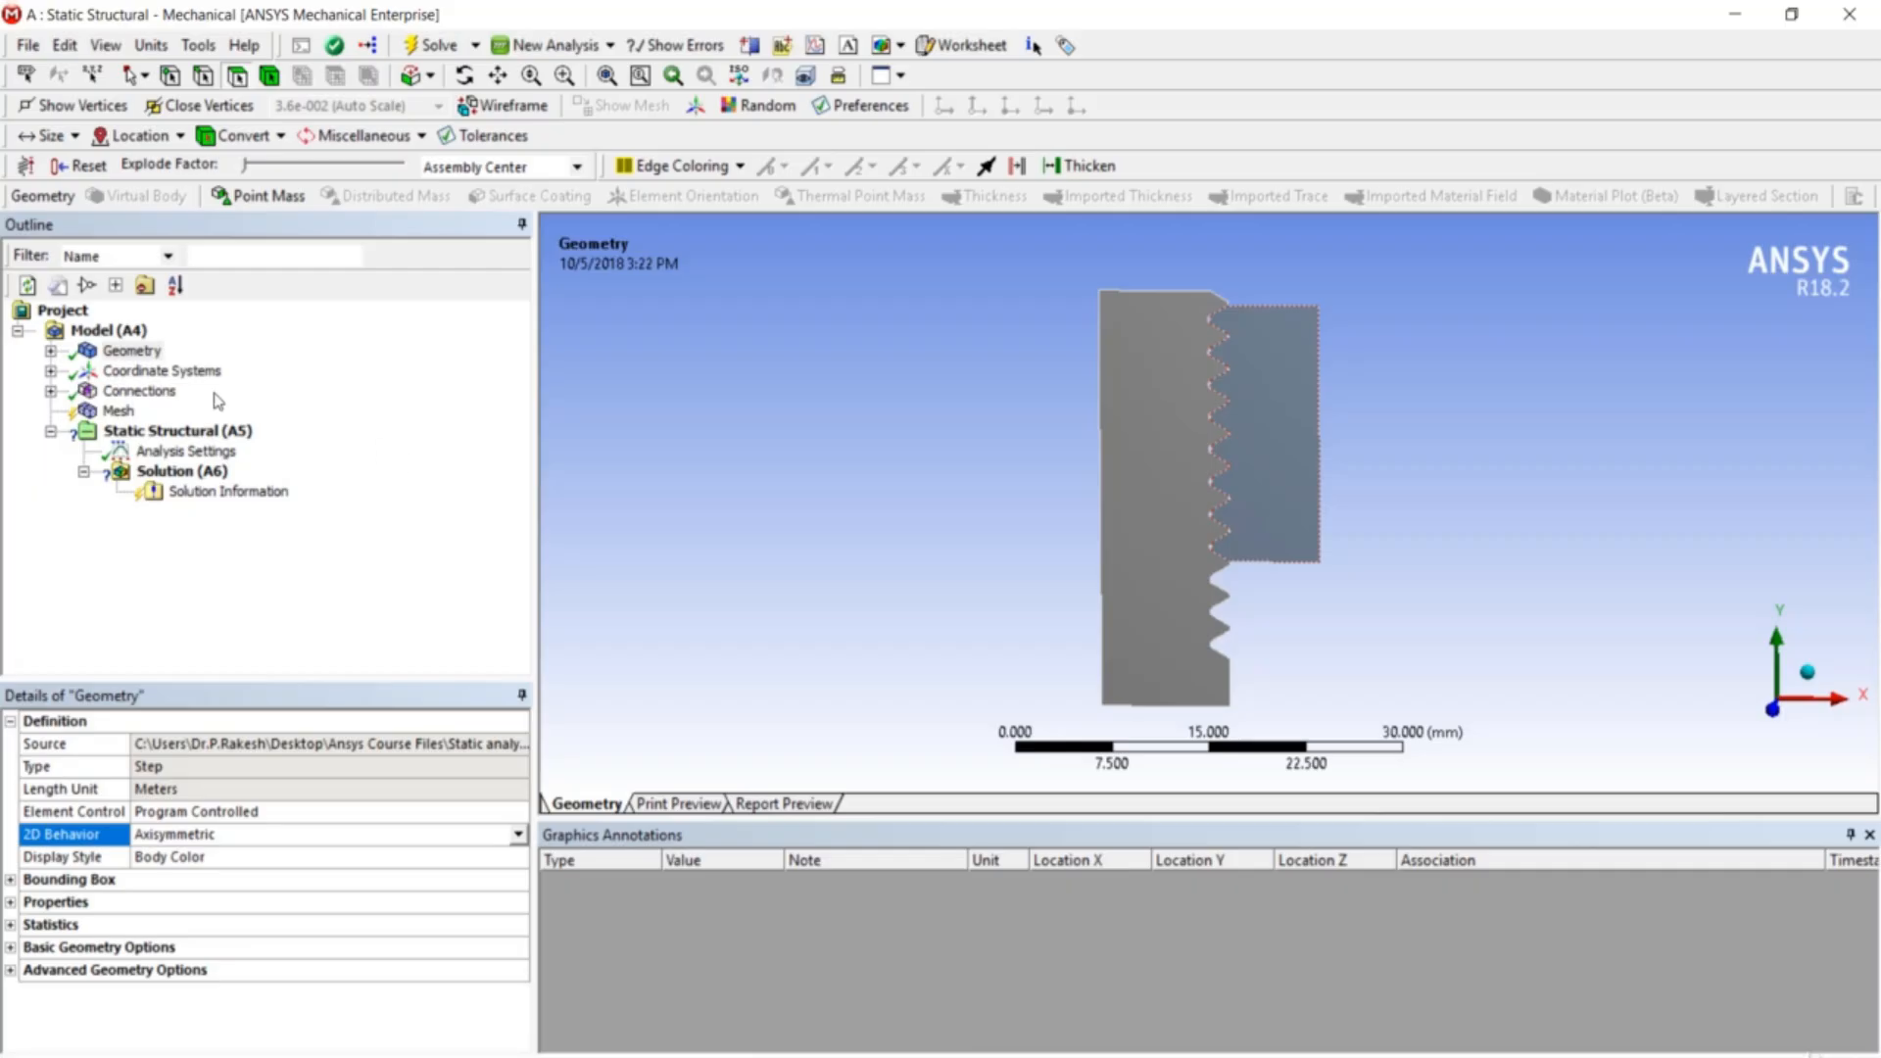
- Open the bolt–nut Contact Region to review its Bonded pairing of 23 bolt and 23 nut edges
{"action": "left_click", "coordinate": [51, 391]}
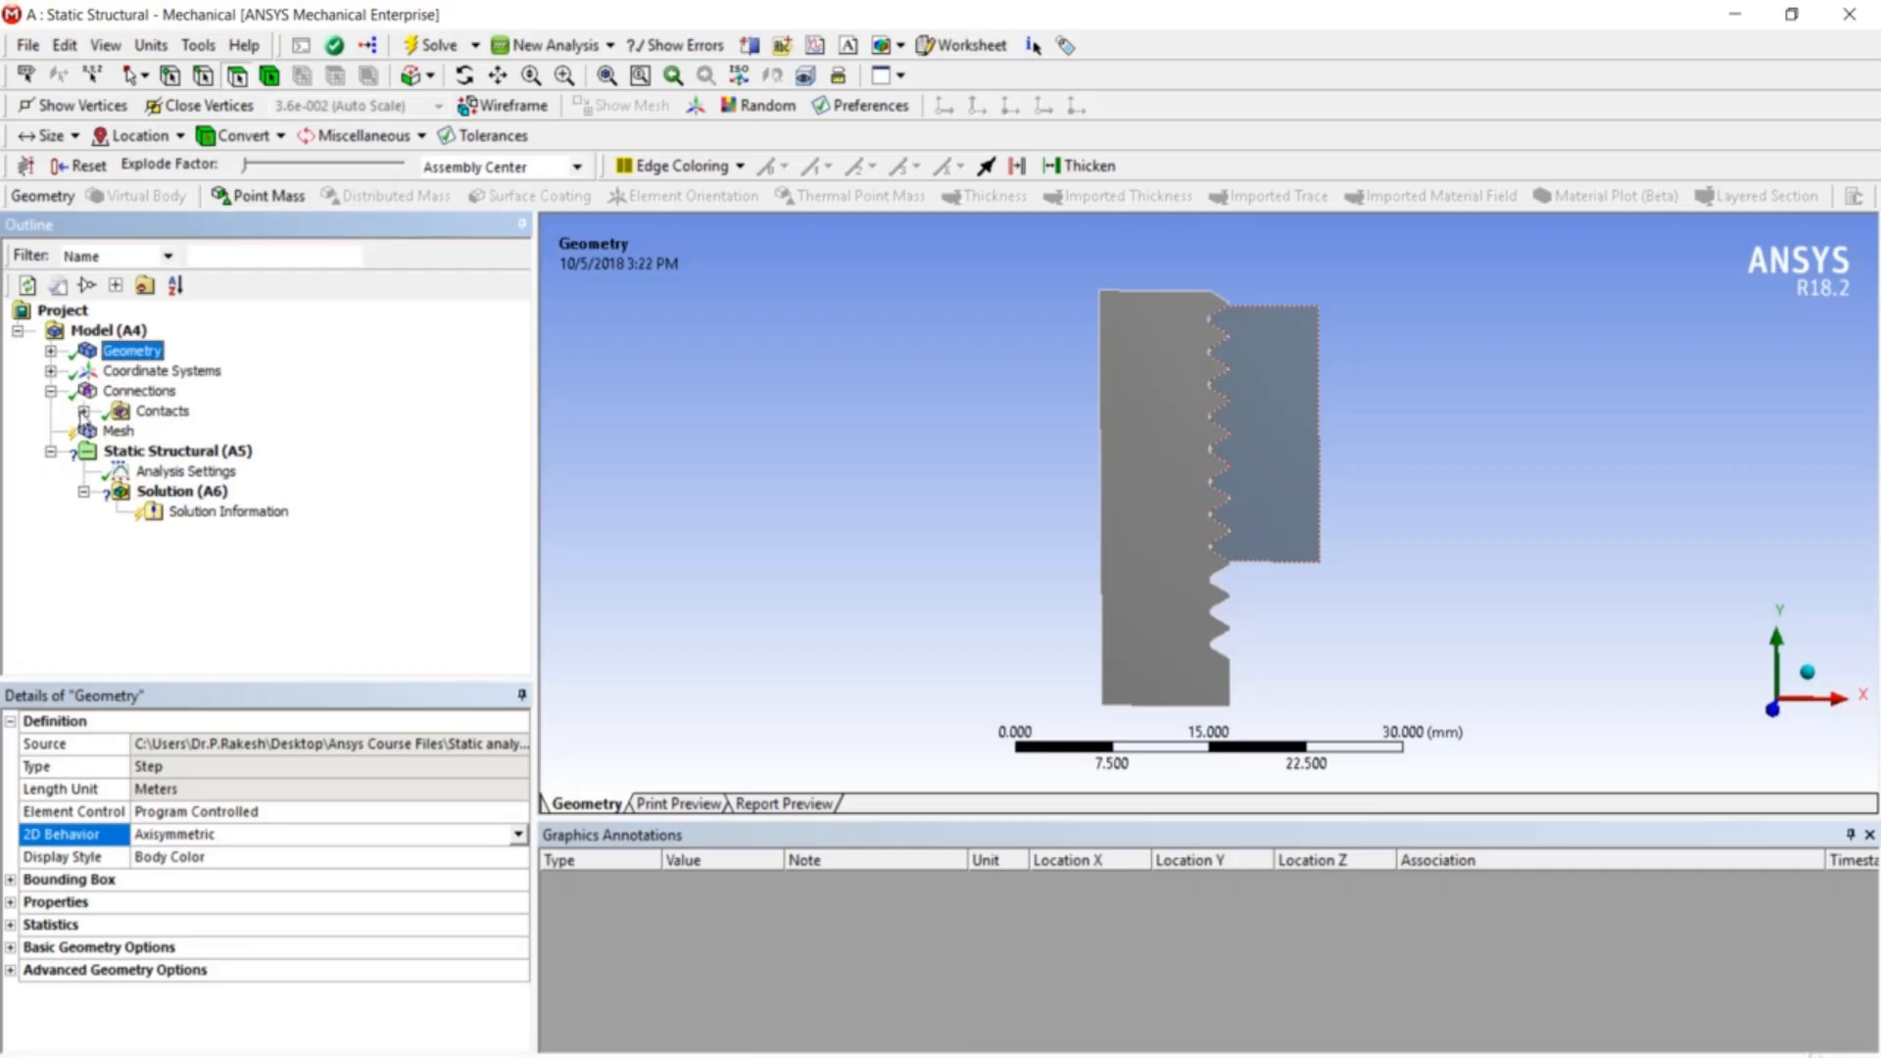
{"action": "left_click", "coordinate": [84, 410]}
{"action": "left_click", "coordinate": [191, 437]}
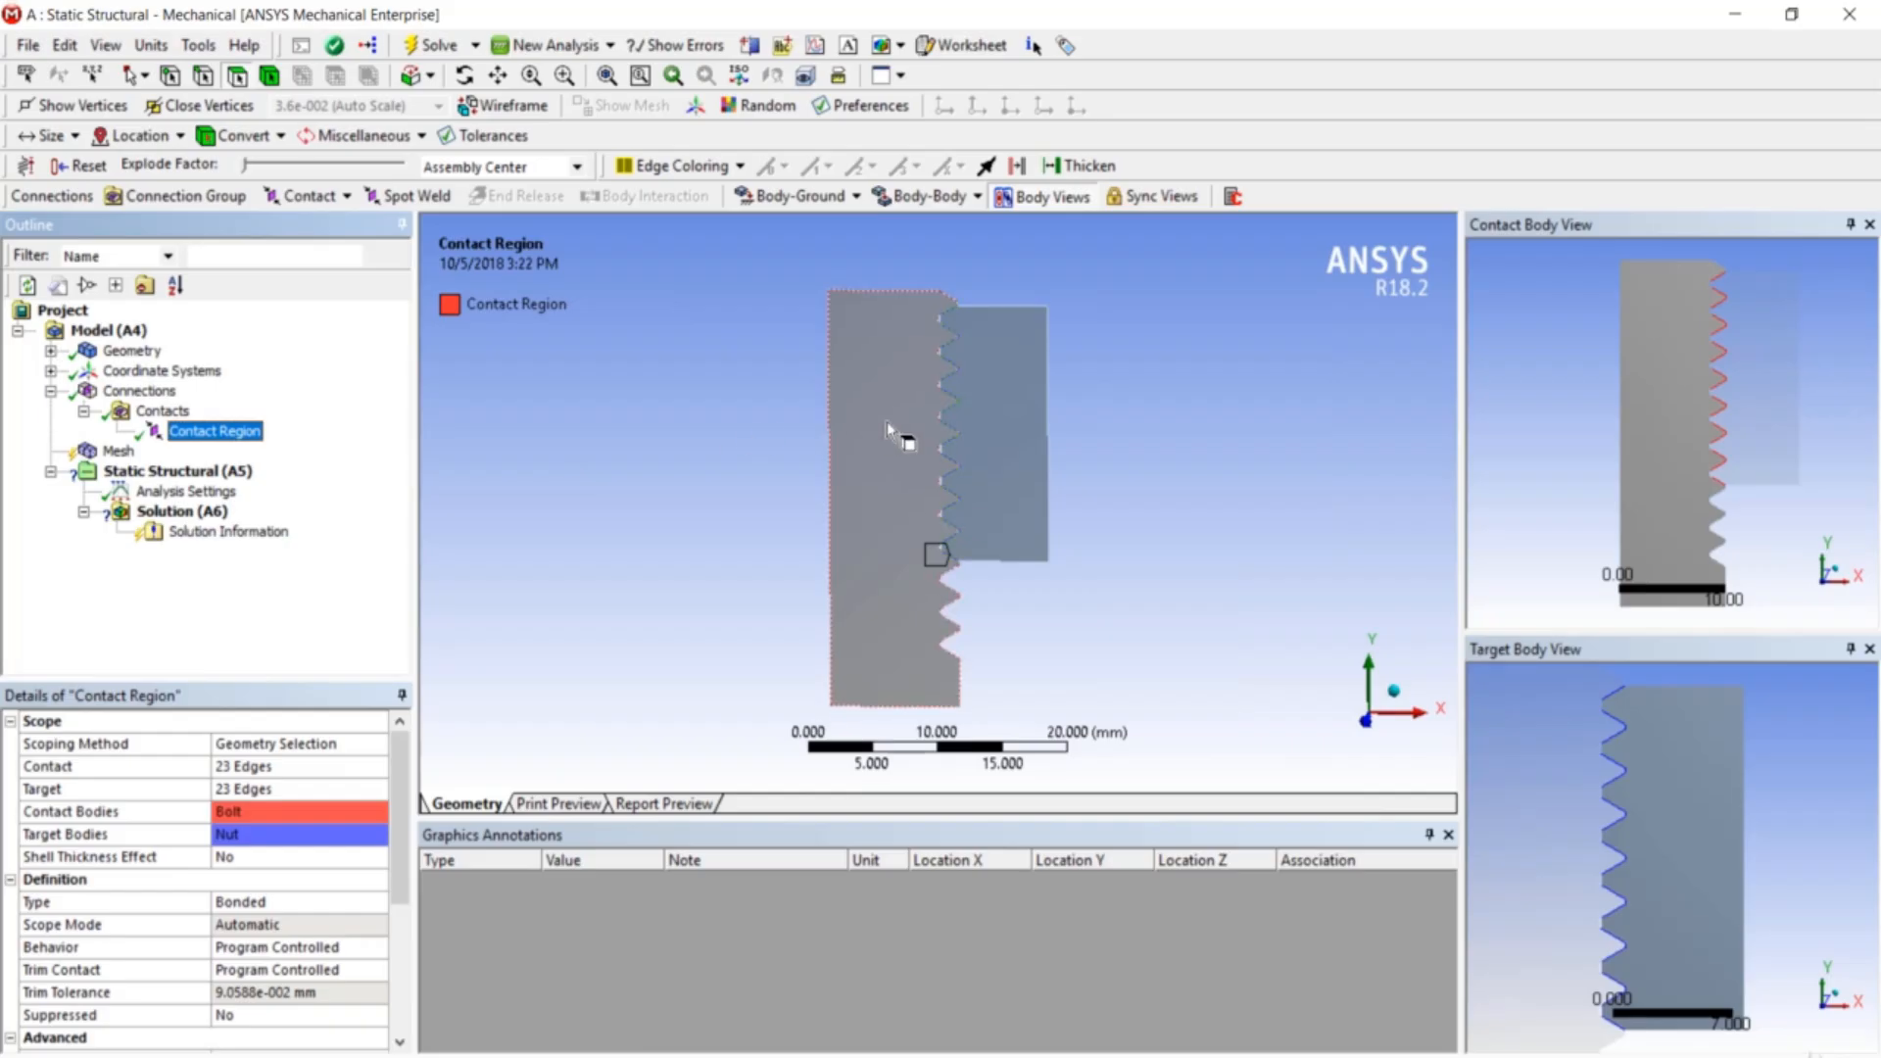
{"action": "scroll", "coordinate": [955, 421], "scroll_direction": "up", "scroll_amount": 4}
{"action": "scroll", "coordinate": [970, 437], "scroll_direction": "up", "scroll_amount": 4}
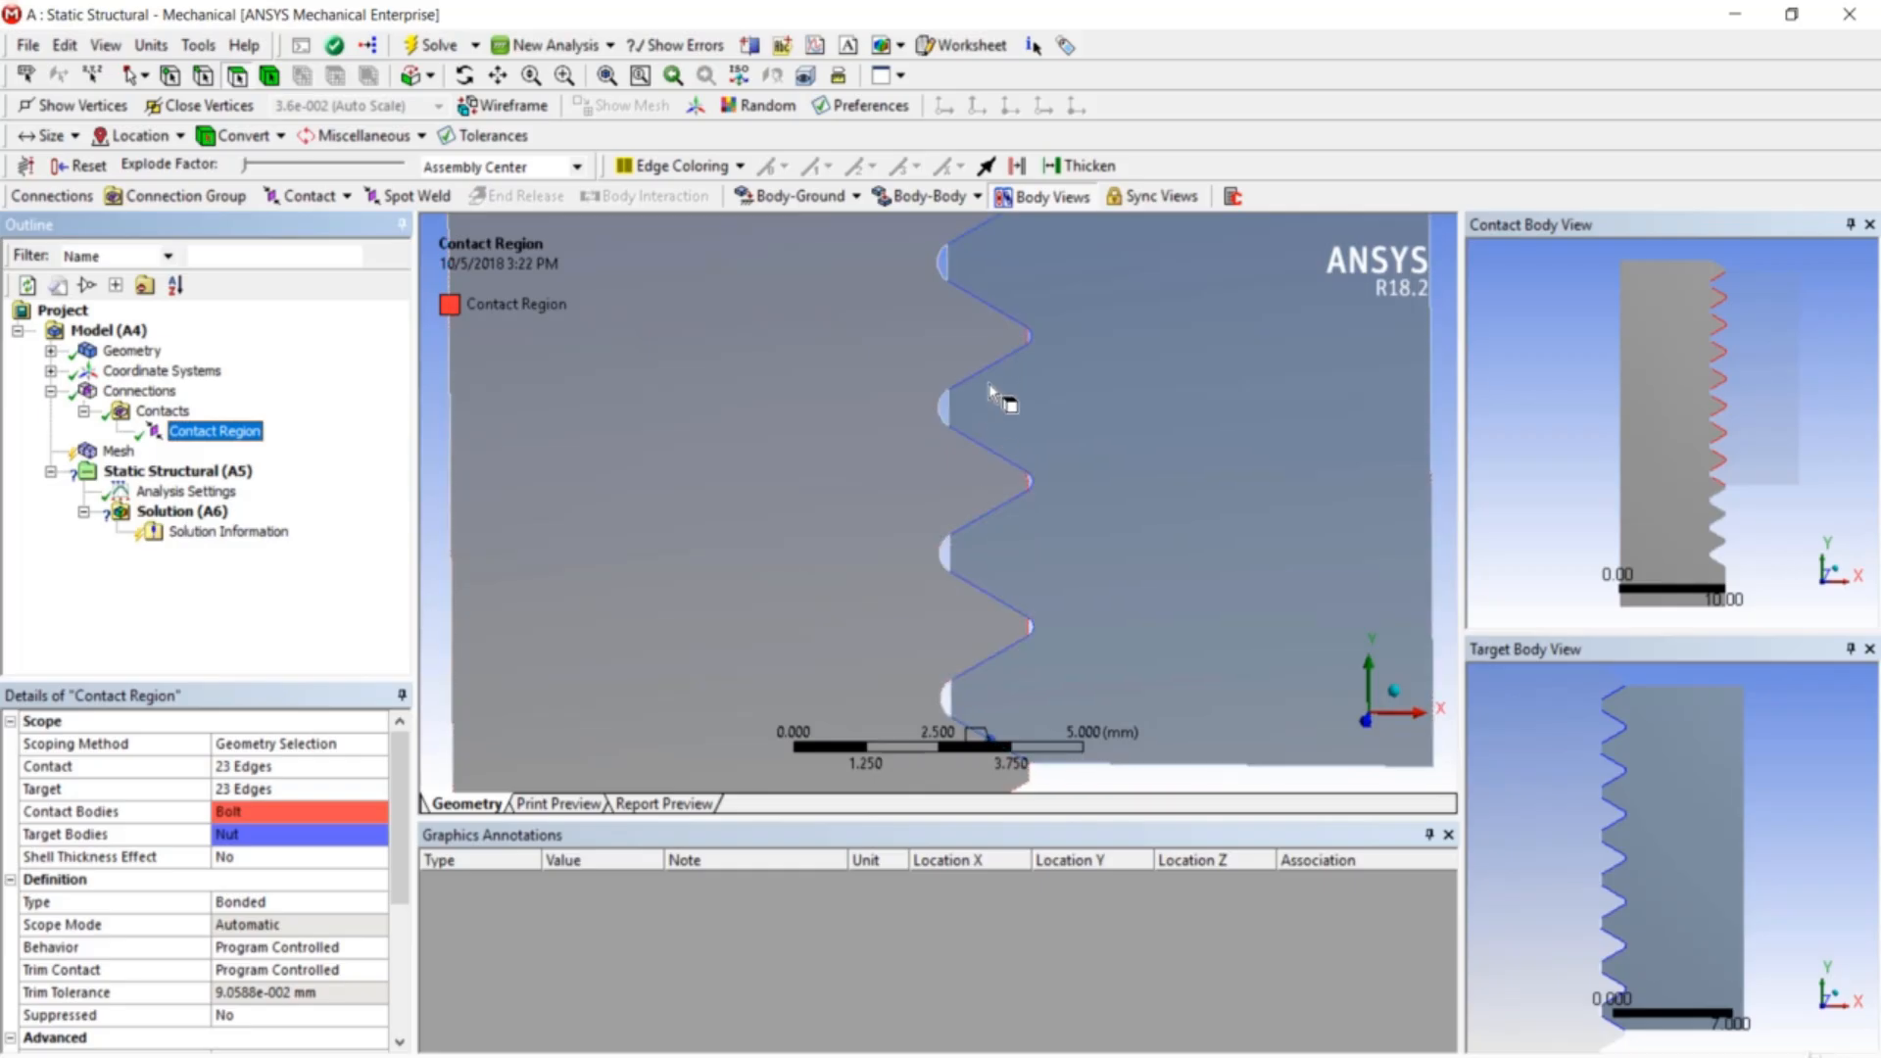
{"action": "scroll", "coordinate": [992, 374], "scroll_direction": "down", "scroll_amount": 2}
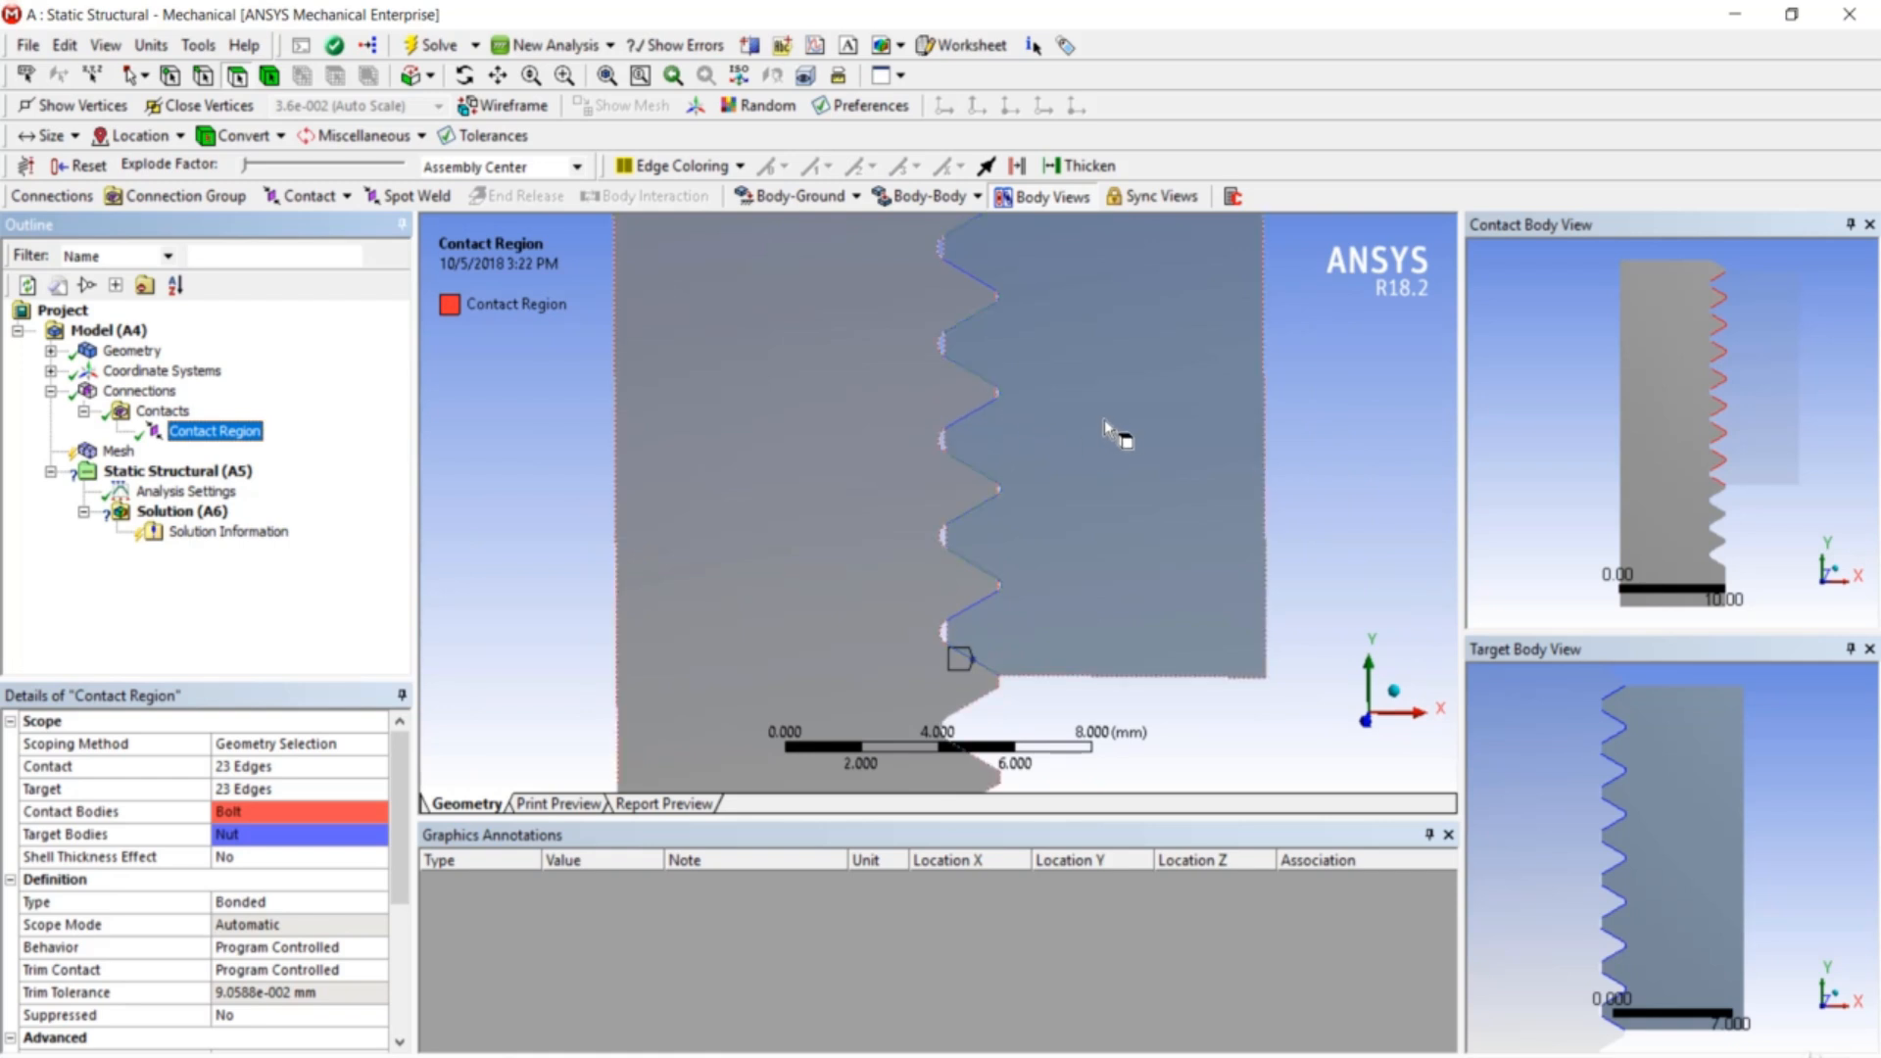
{"action": "scroll", "coordinate": [1014, 421], "scroll_direction": "up", "scroll_amount": 1}
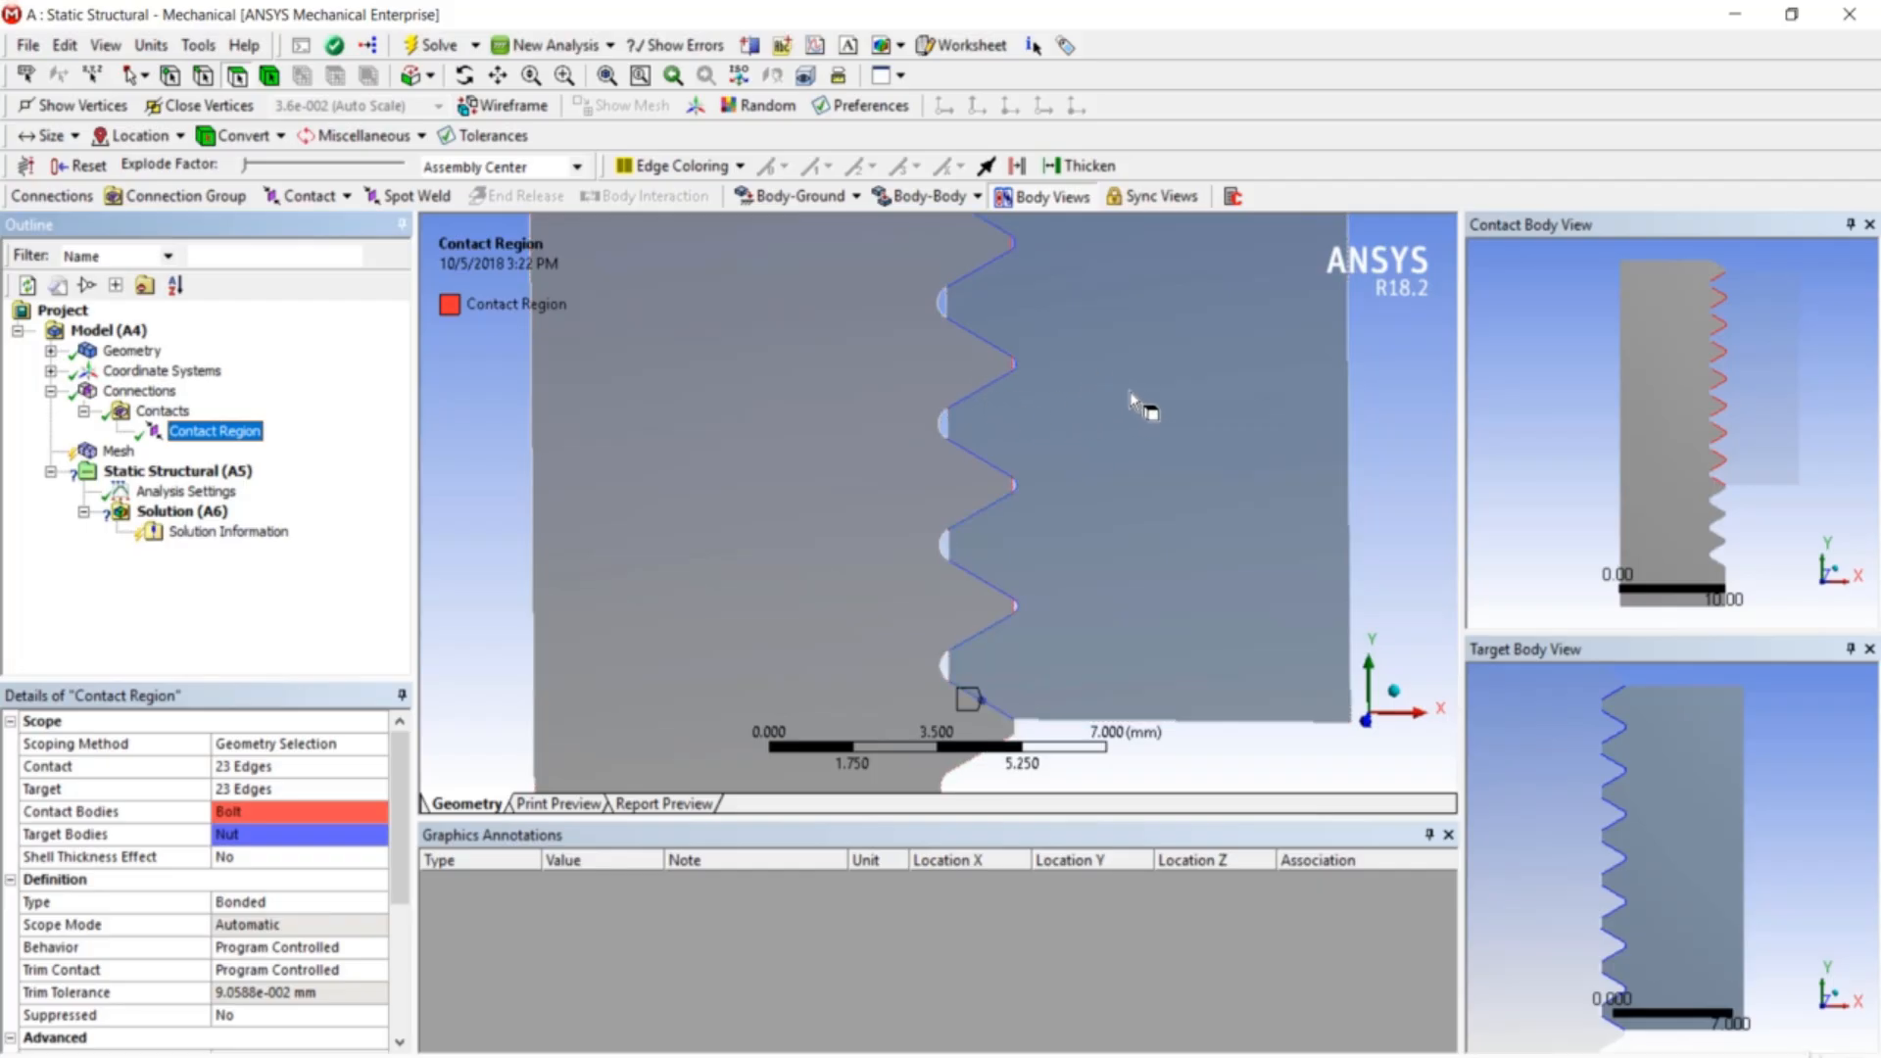
{"action": "scroll", "coordinate": [698, 499], "scroll_direction": "down", "scroll_amount": 5}
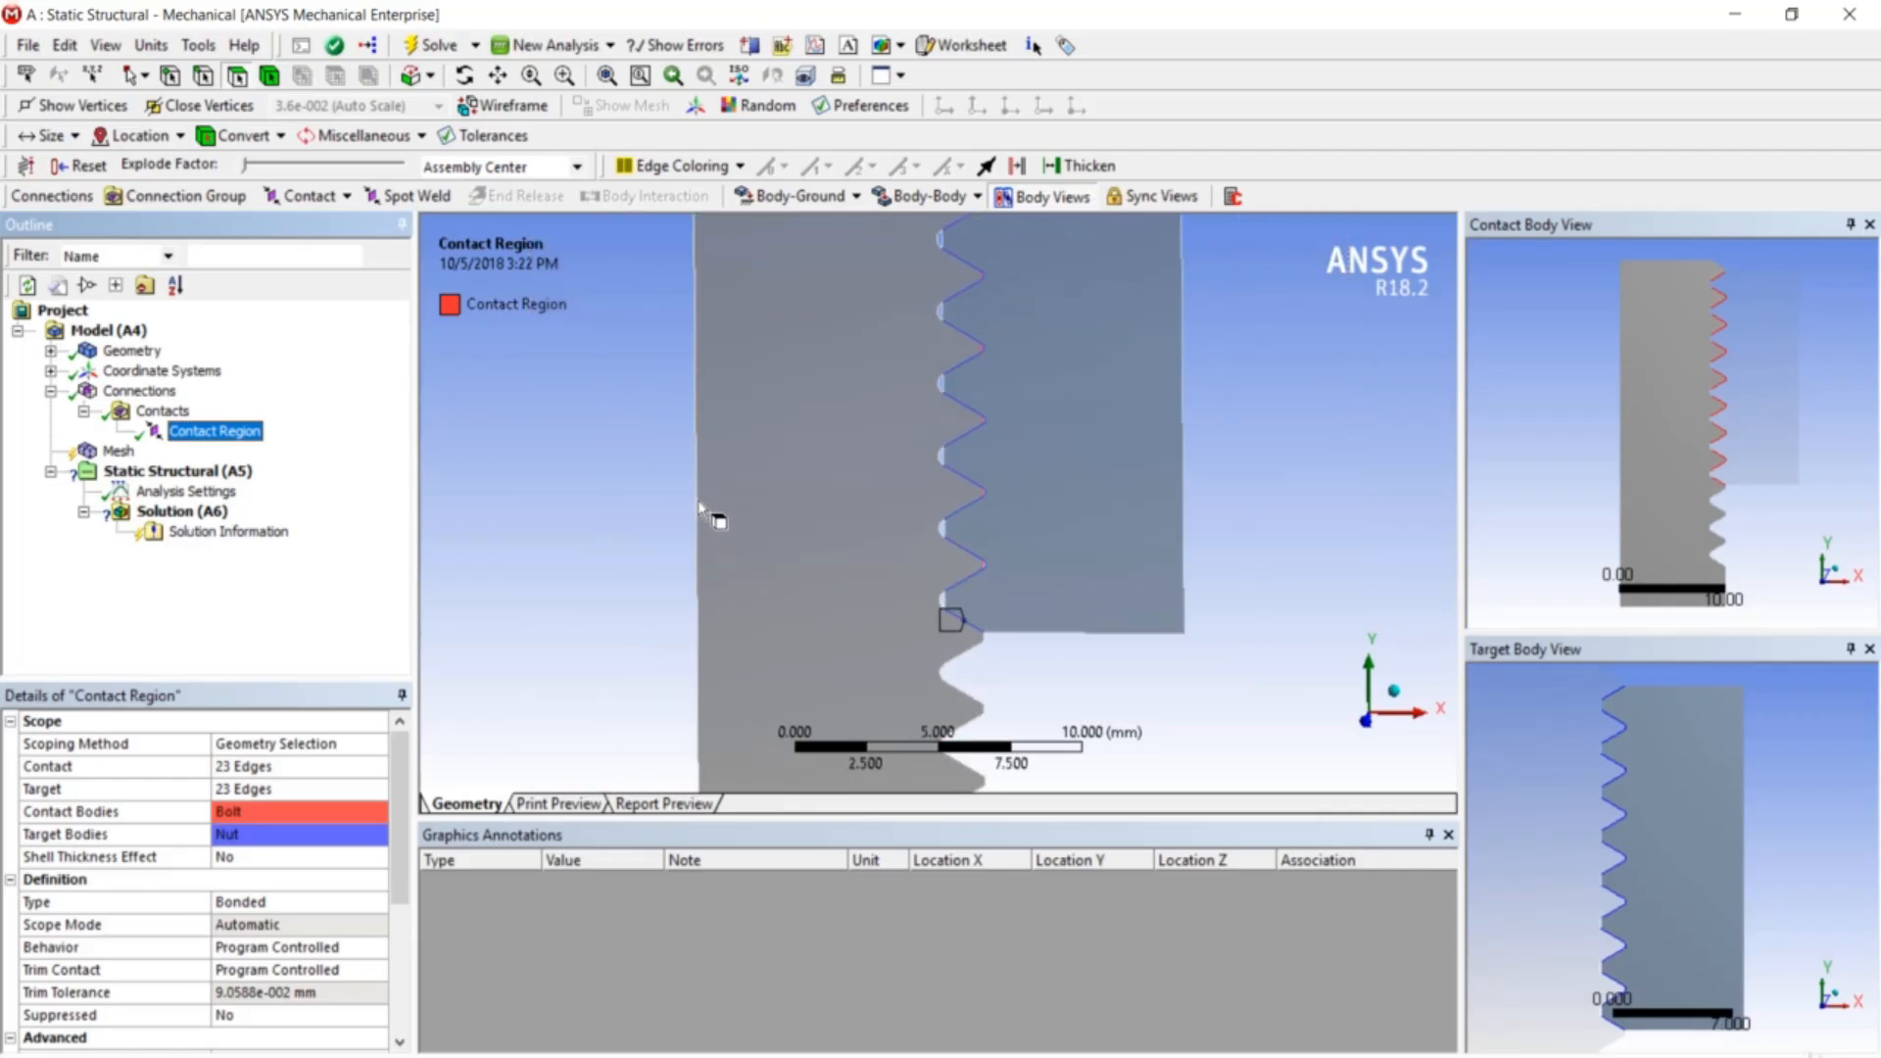
{"action": "scroll", "coordinate": [699, 508], "scroll_direction": "down", "scroll_amount": 3}
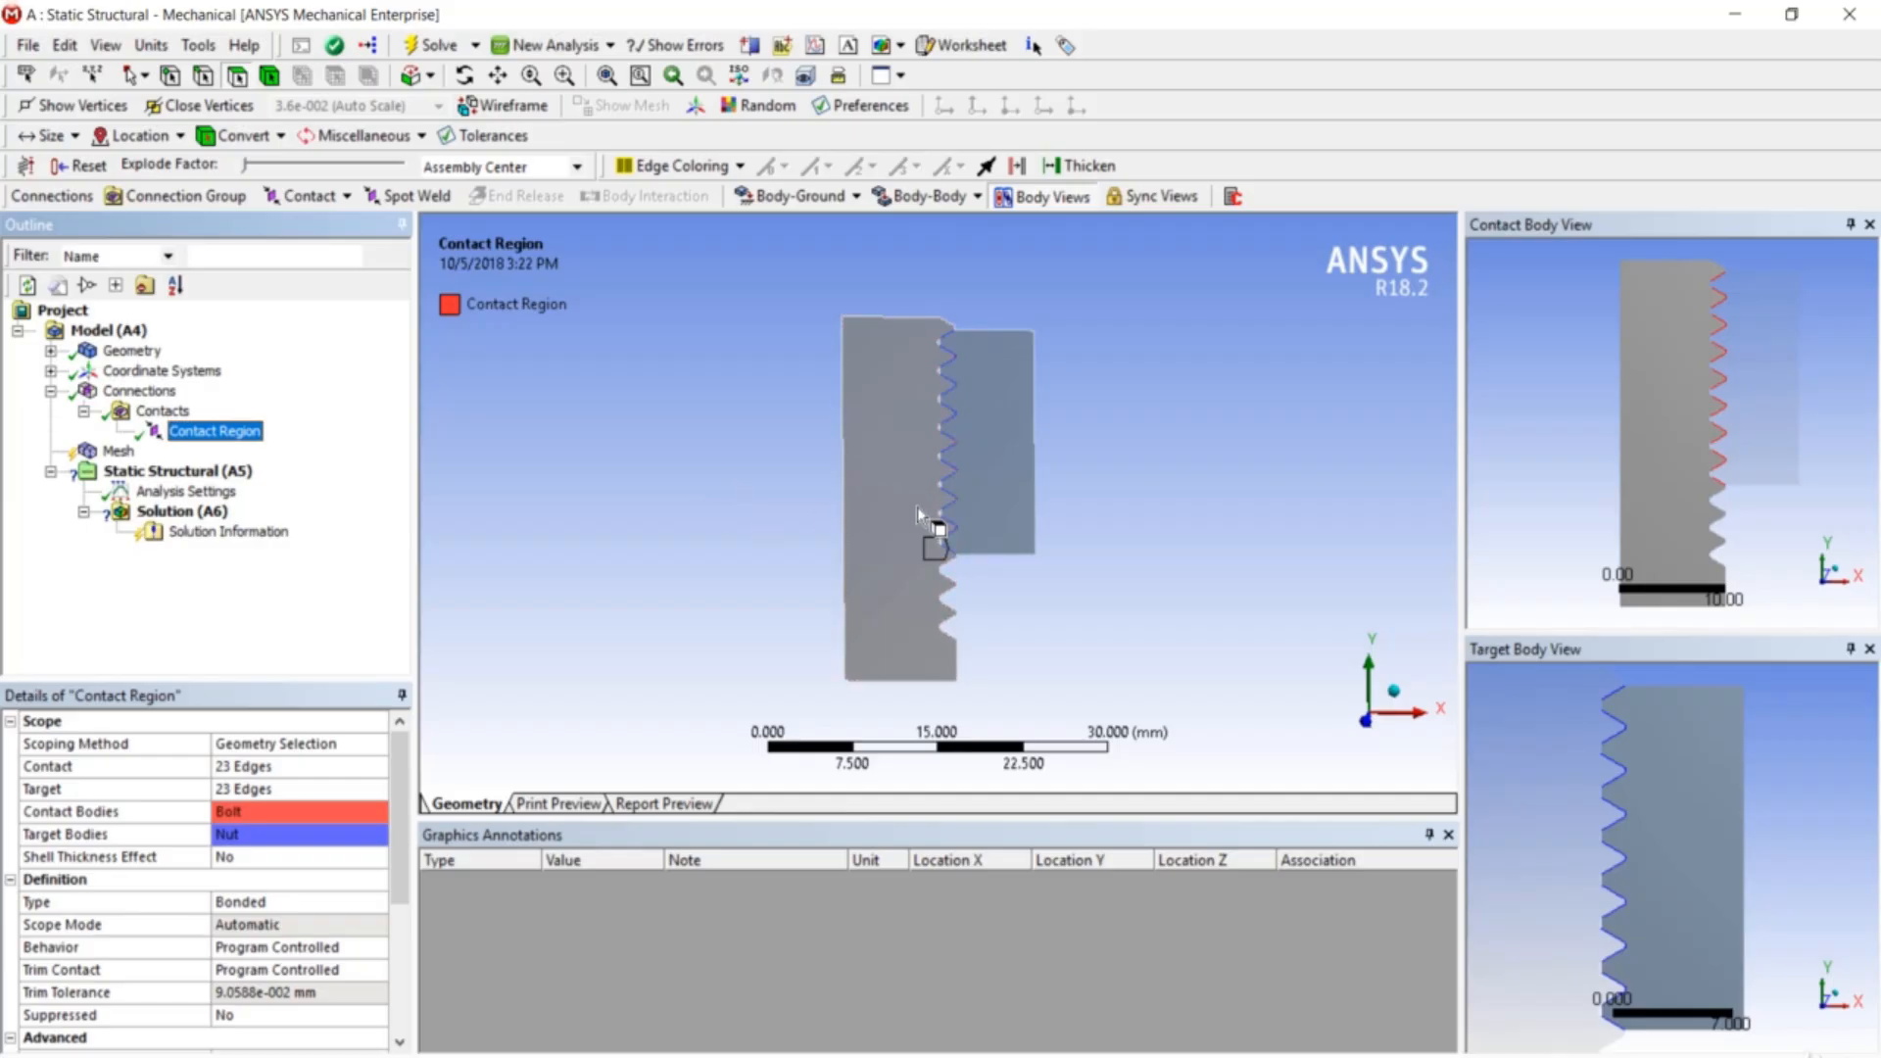
{"action": "scroll", "coordinate": [931, 524], "scroll_direction": "up", "scroll_amount": 3}
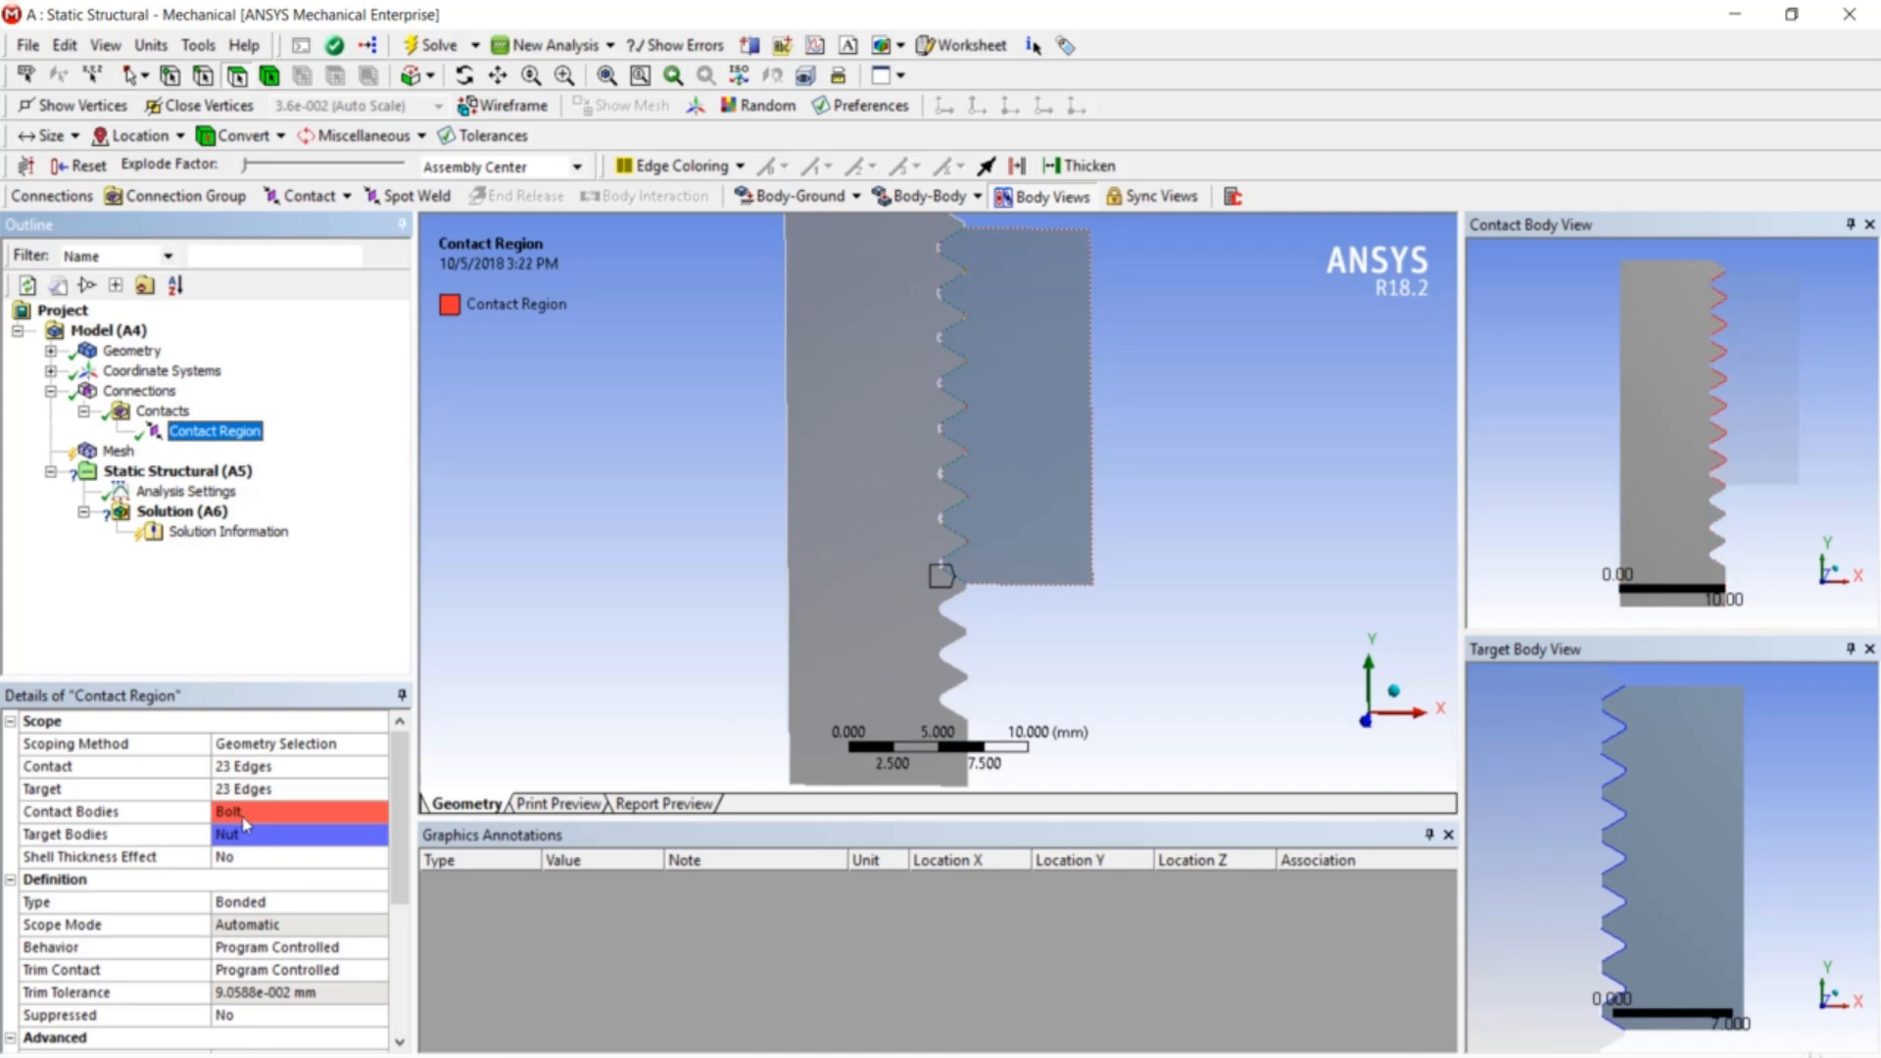
{"action": "scroll", "coordinate": [995, 542], "scroll_direction": "up", "scroll_amount": 2}
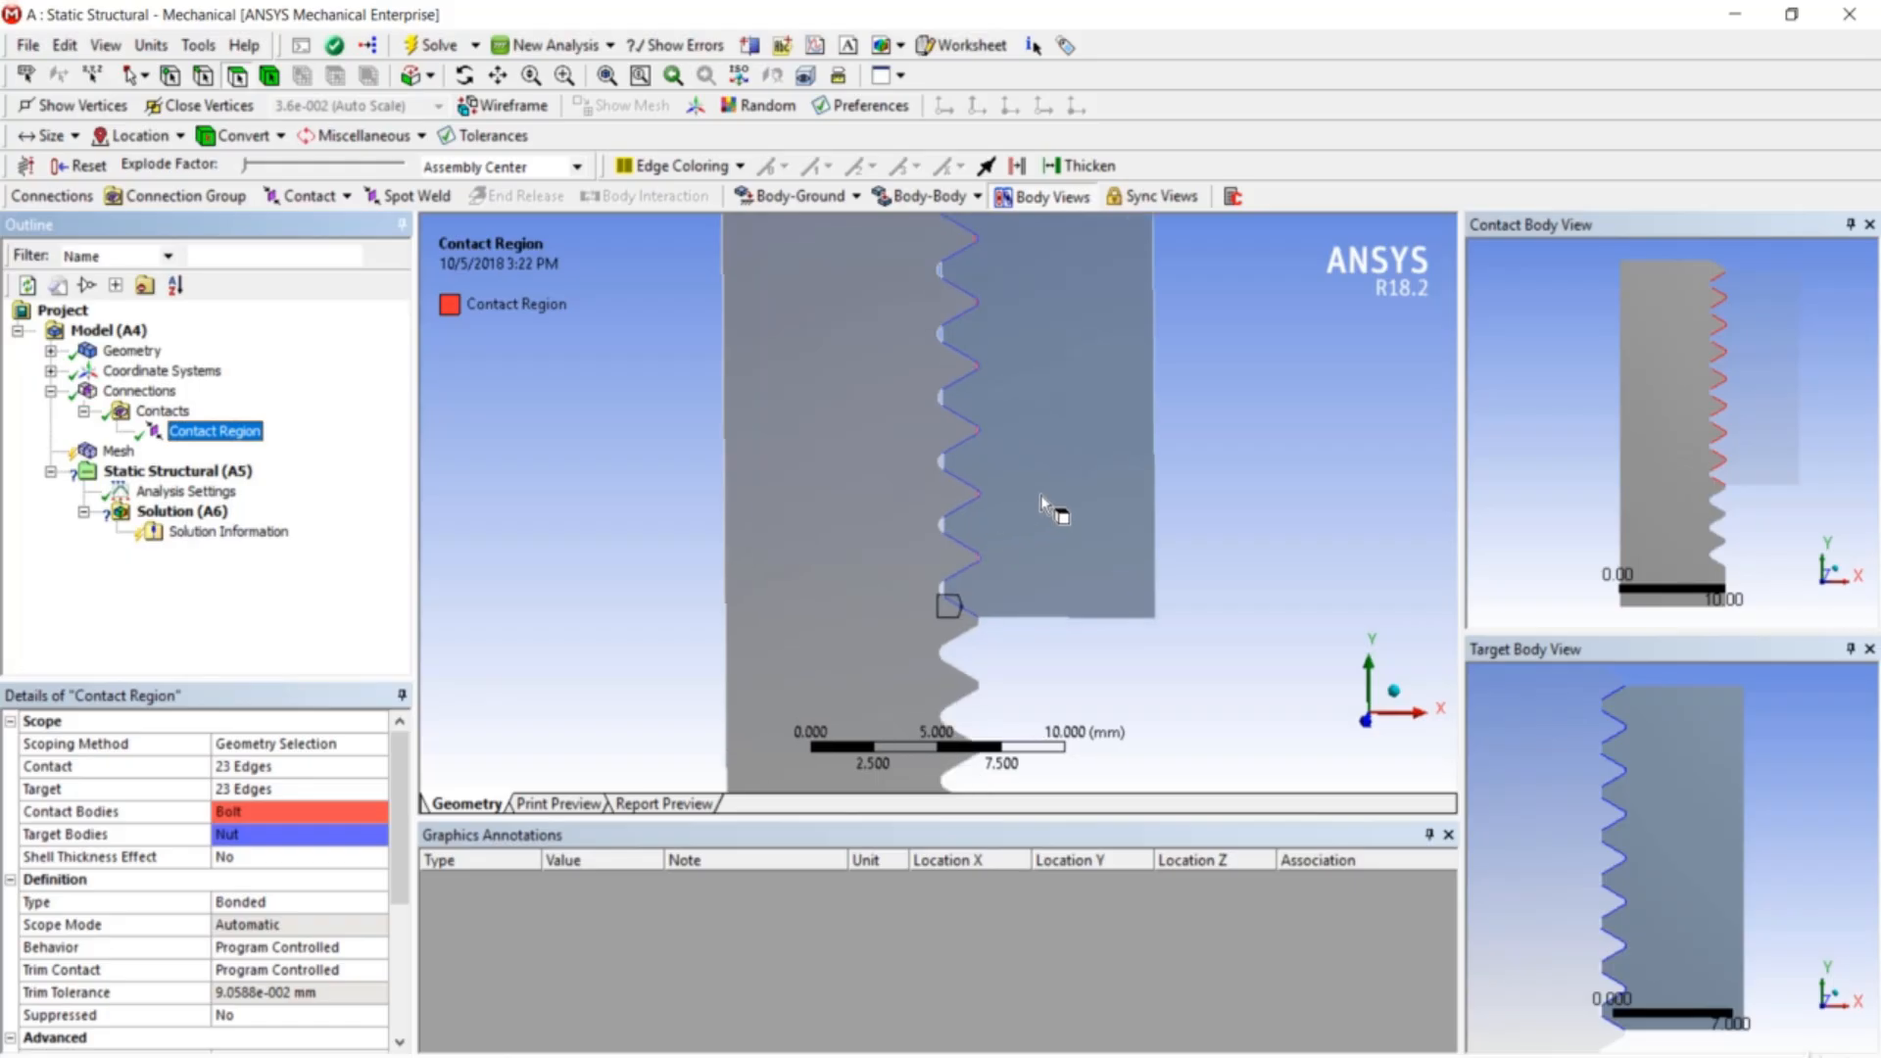
- Hide the nut body so only the bolt's threaded side is visible
{"action": "right_click", "coordinate": [1041, 496]}
{"action": "left_click", "coordinate": [1035, 442]}
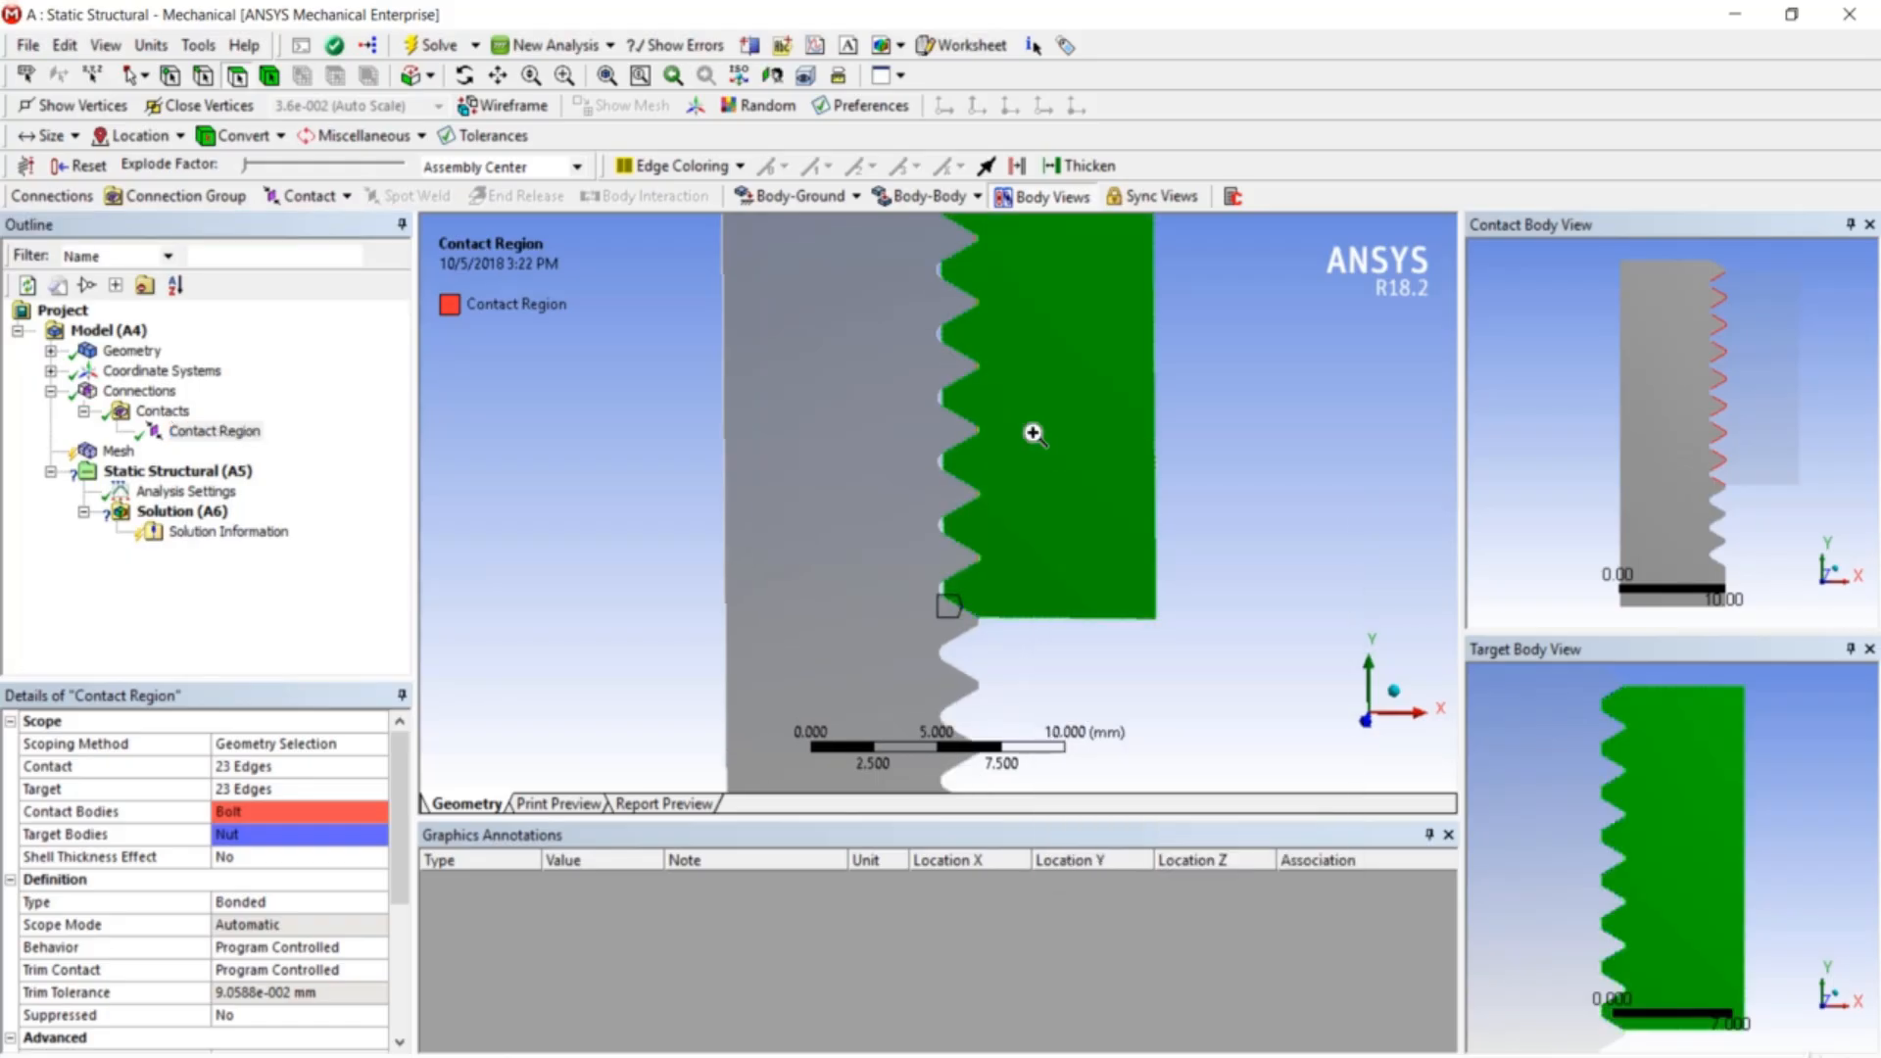
{"action": "right_click", "coordinate": [1034, 433]}
{"action": "left_click", "coordinate": [1094, 535]}
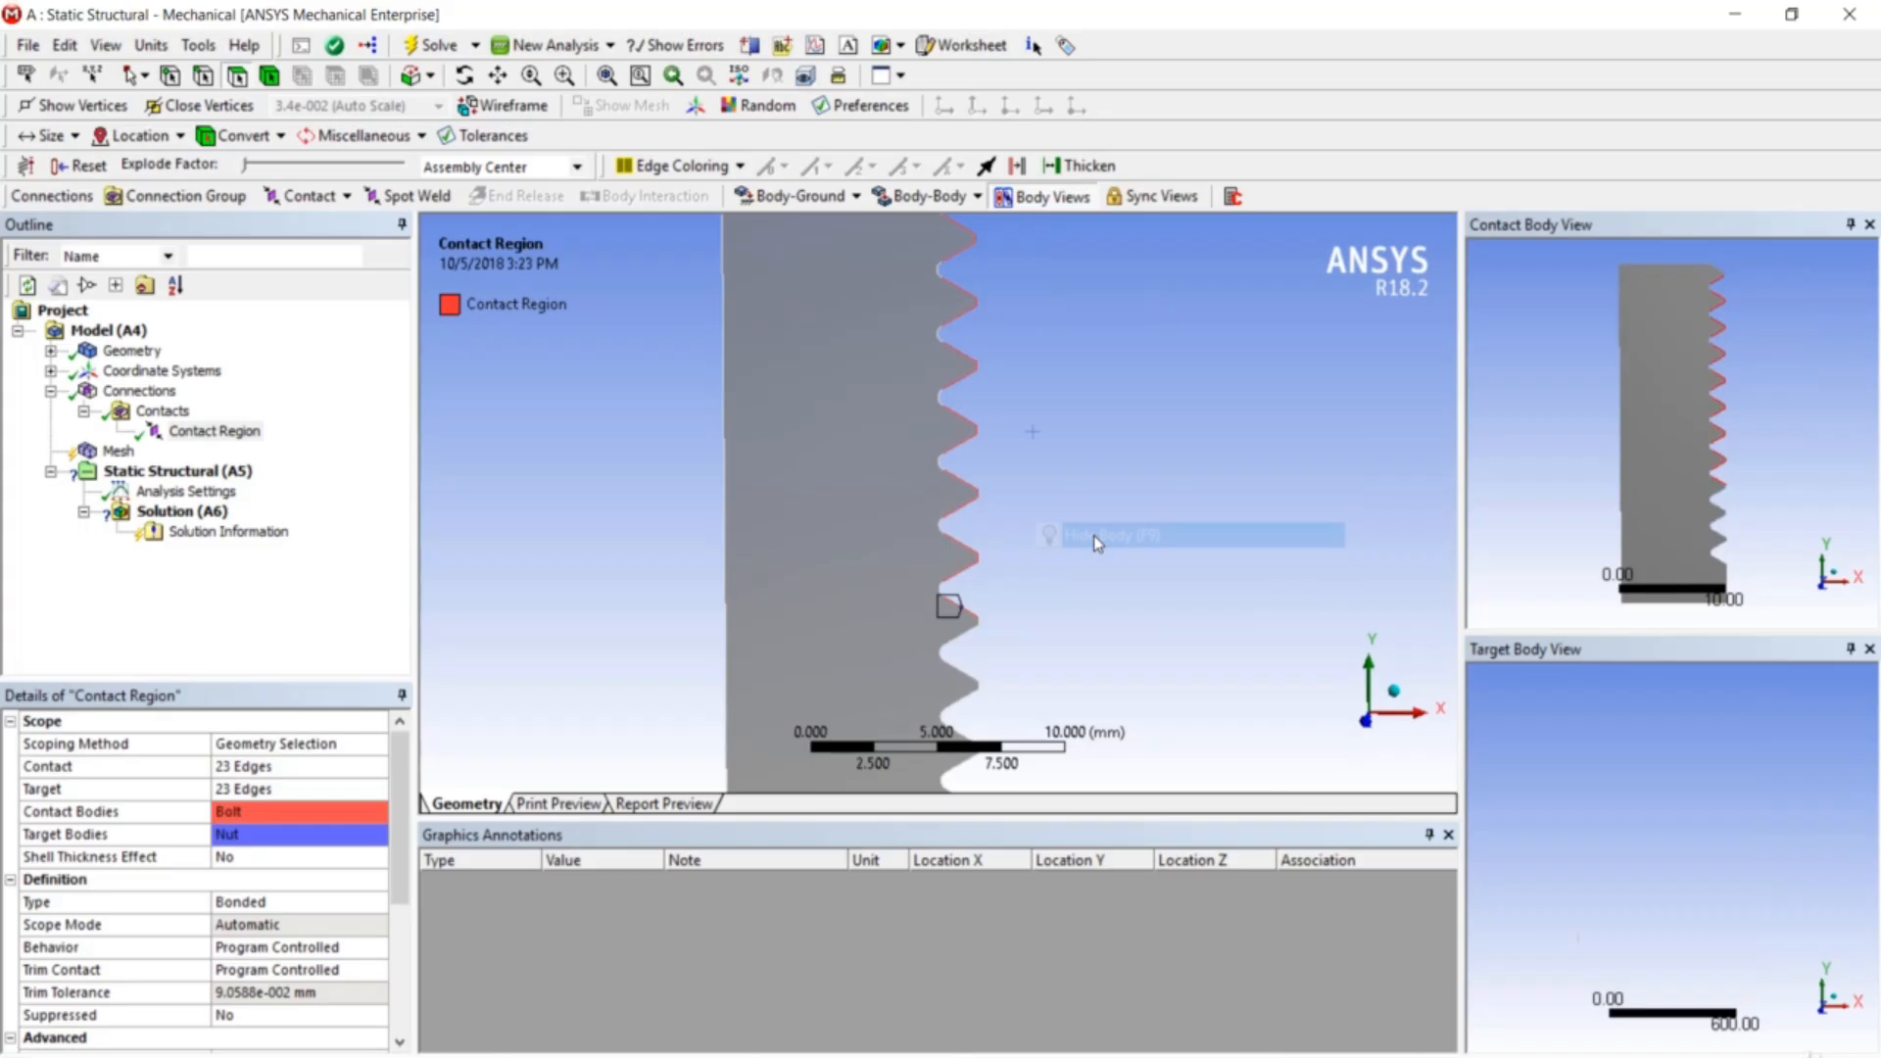
{"action": "scroll", "coordinate": [1045, 527], "scroll_direction": "up", "scroll_amount": 3}
{"action": "scroll", "coordinate": [1045, 527], "scroll_direction": "down", "scroll_amount": 2}
{"action": "scroll", "coordinate": [1044, 527], "scroll_direction": "up", "scroll_amount": 2}
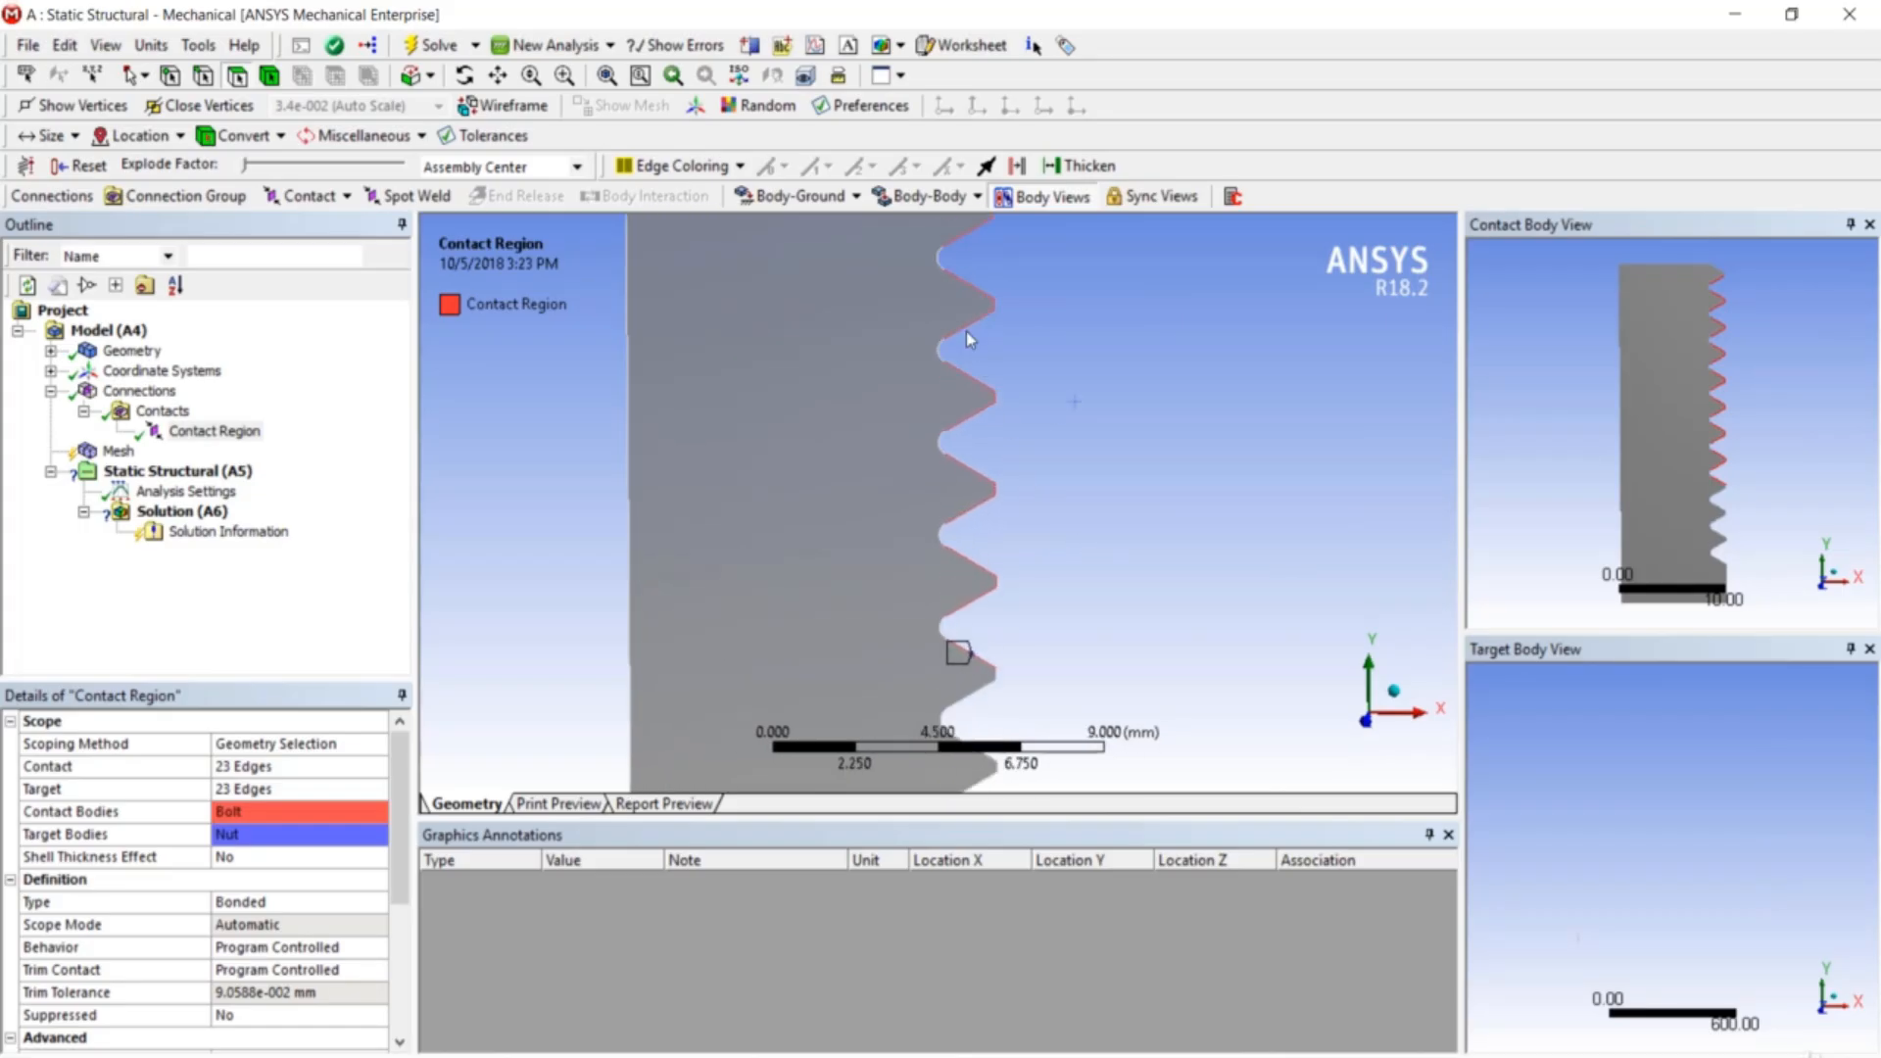
{"action": "scroll", "coordinate": [1110, 475], "scroll_direction": "down", "scroll_amount": 1}
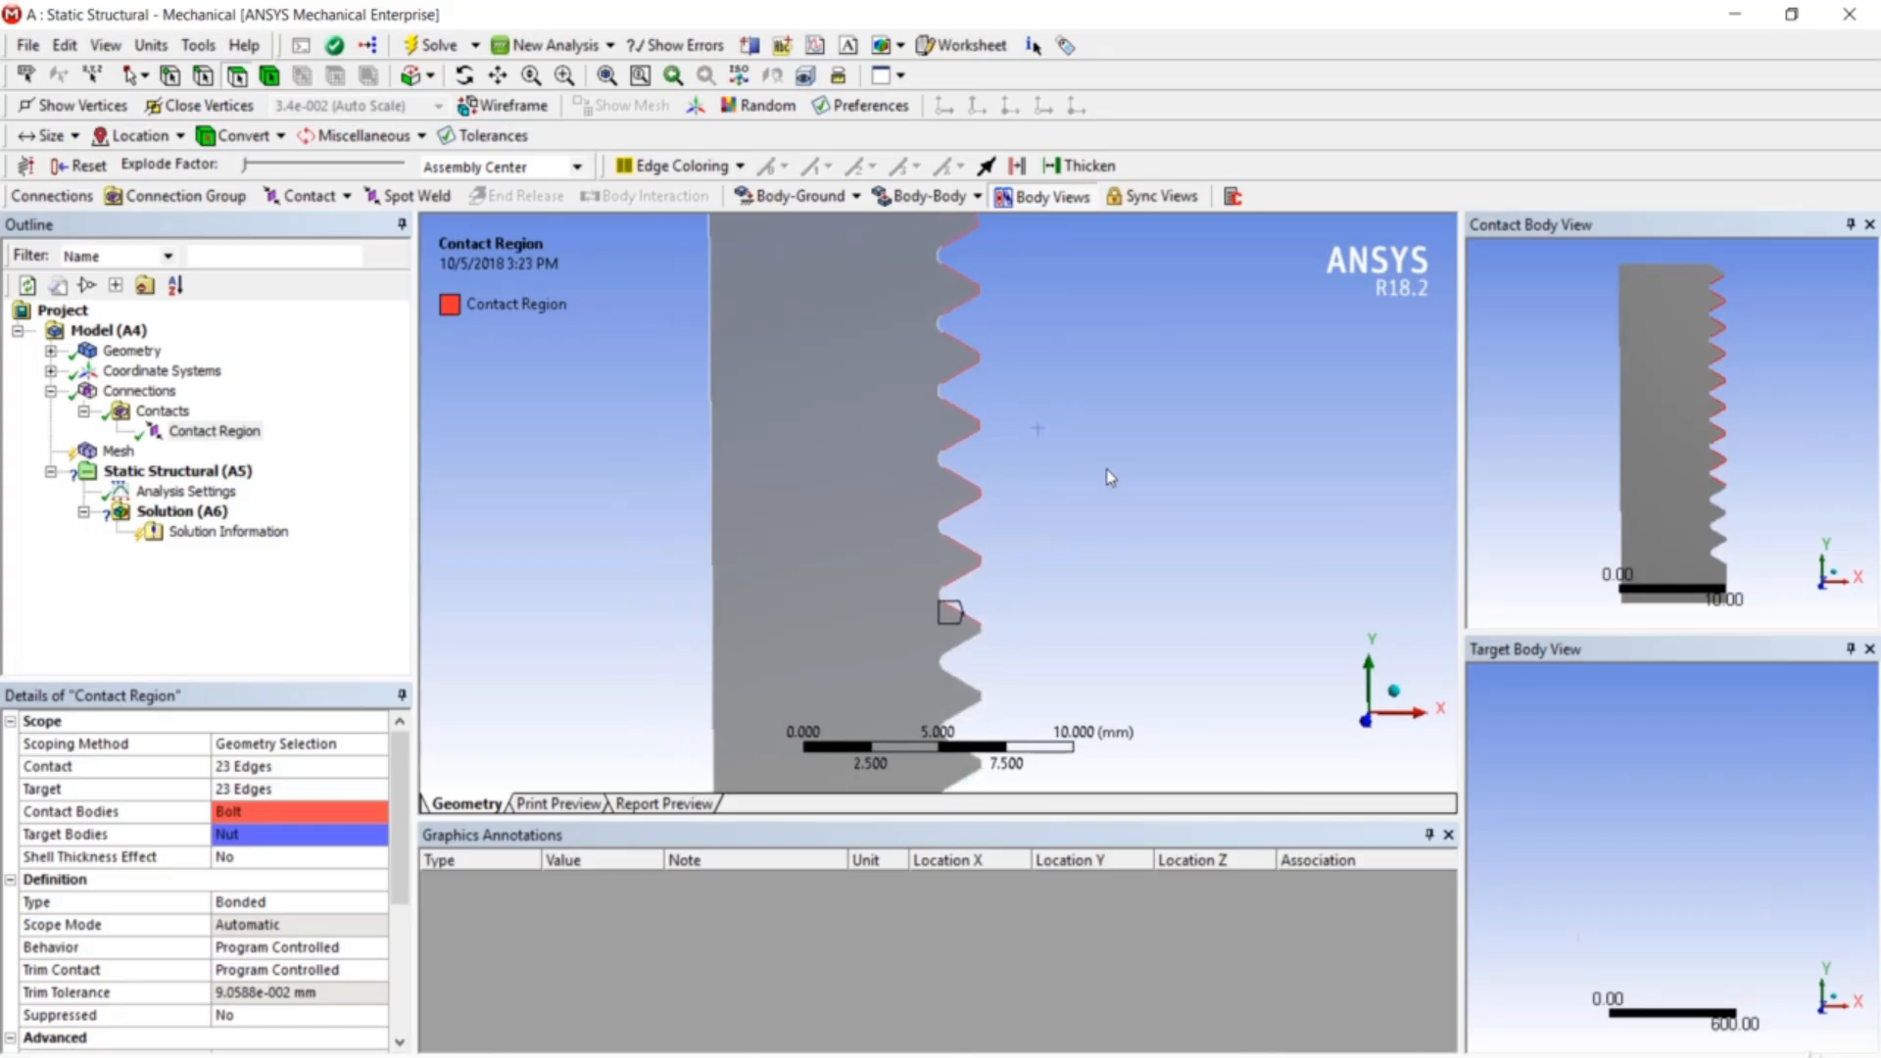
{"action": "scroll", "coordinate": [1108, 471], "scroll_direction": "down", "scroll_amount": 3}
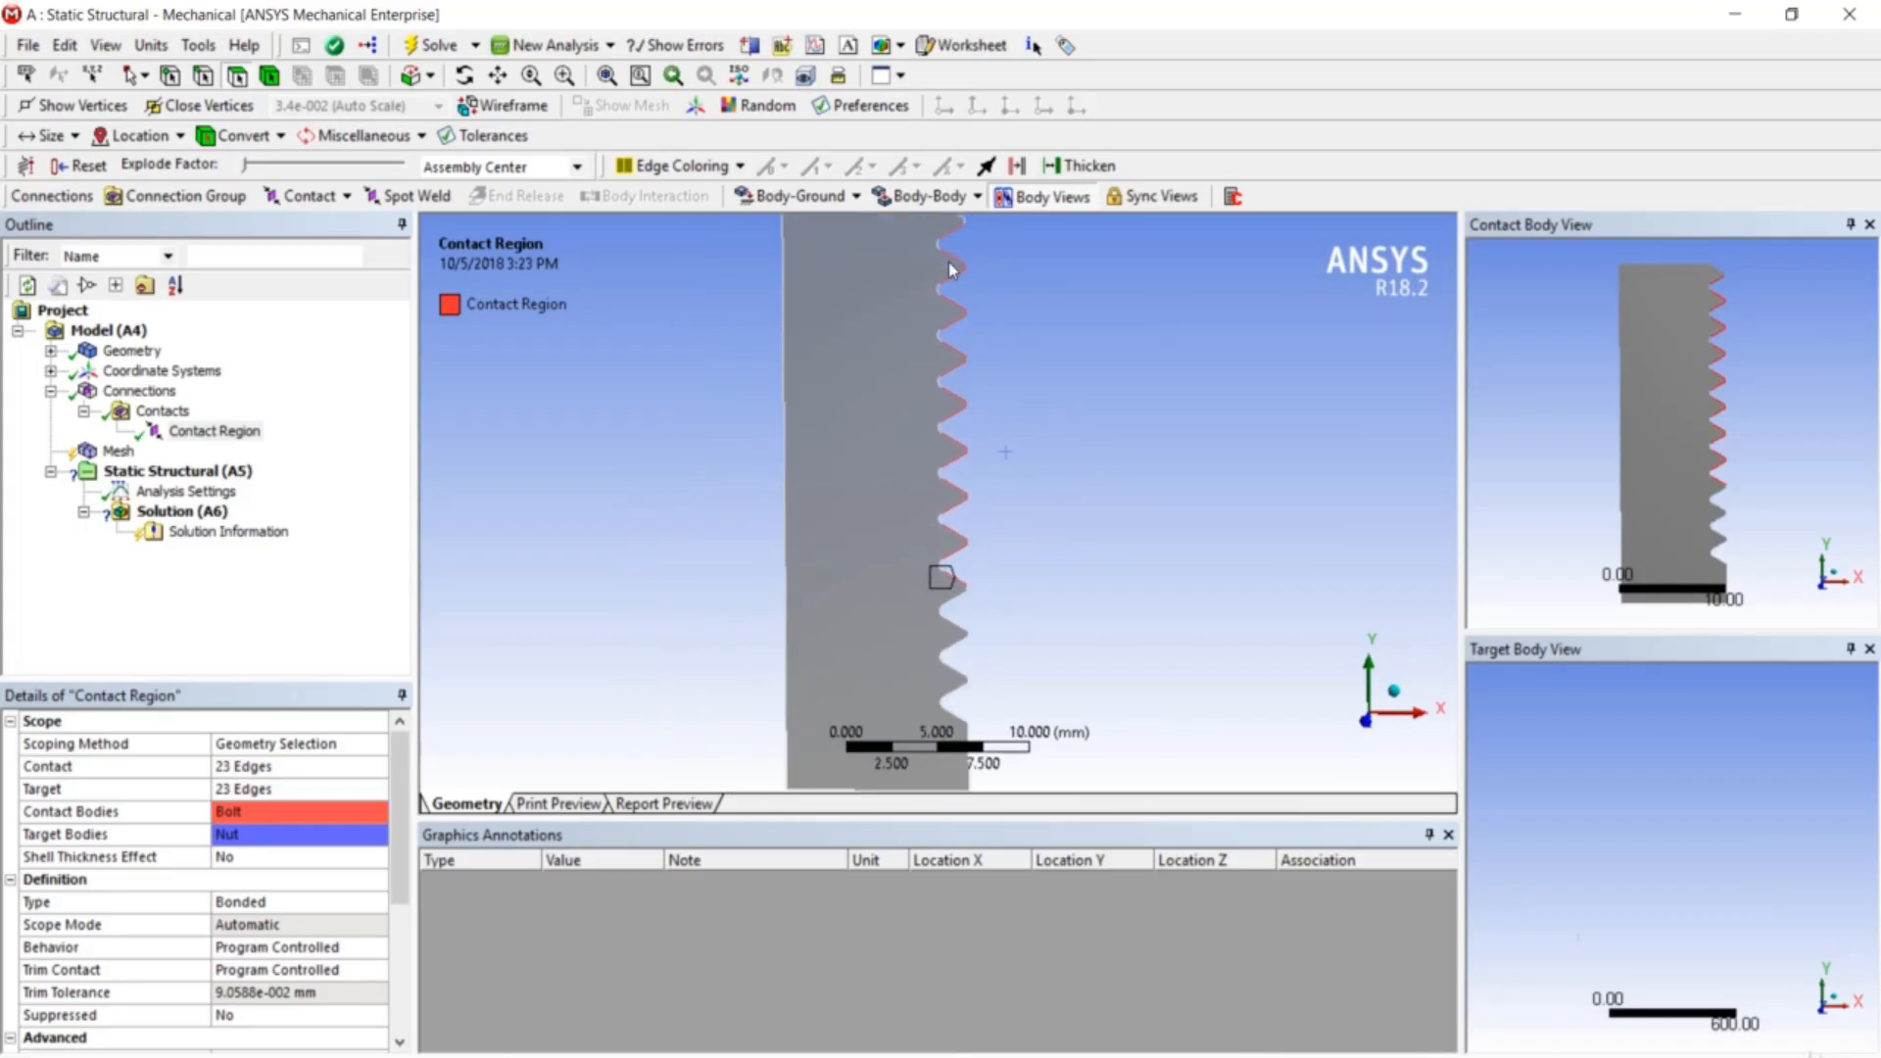
{"action": "scroll", "coordinate": [948, 262], "scroll_direction": "up", "scroll_amount": 1}
{"action": "middle_click_drag", "start_coordinate": [978, 349], "coordinate": [983, 431], "text": "ctrl"}
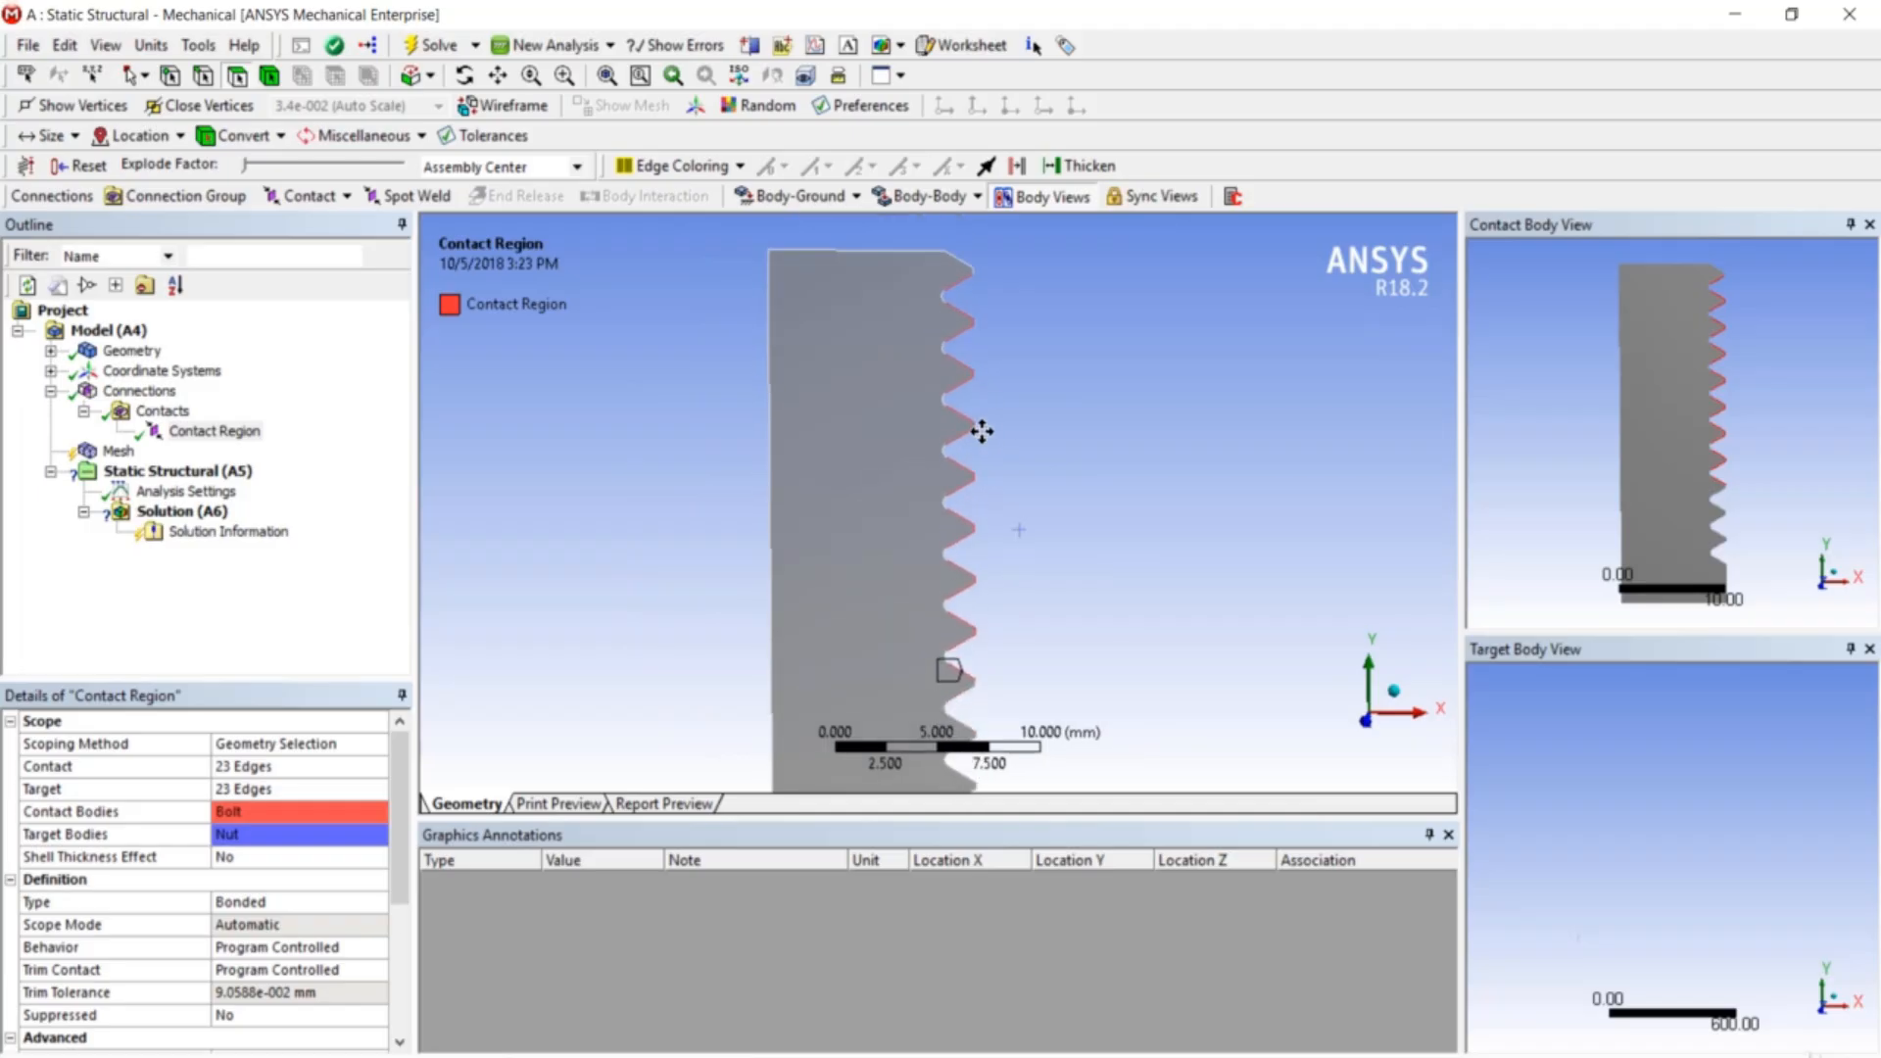
- Rescope the bonded contact's Contact side to 8 bolt thread edges
{"action": "left_click", "coordinate": [266, 767]}
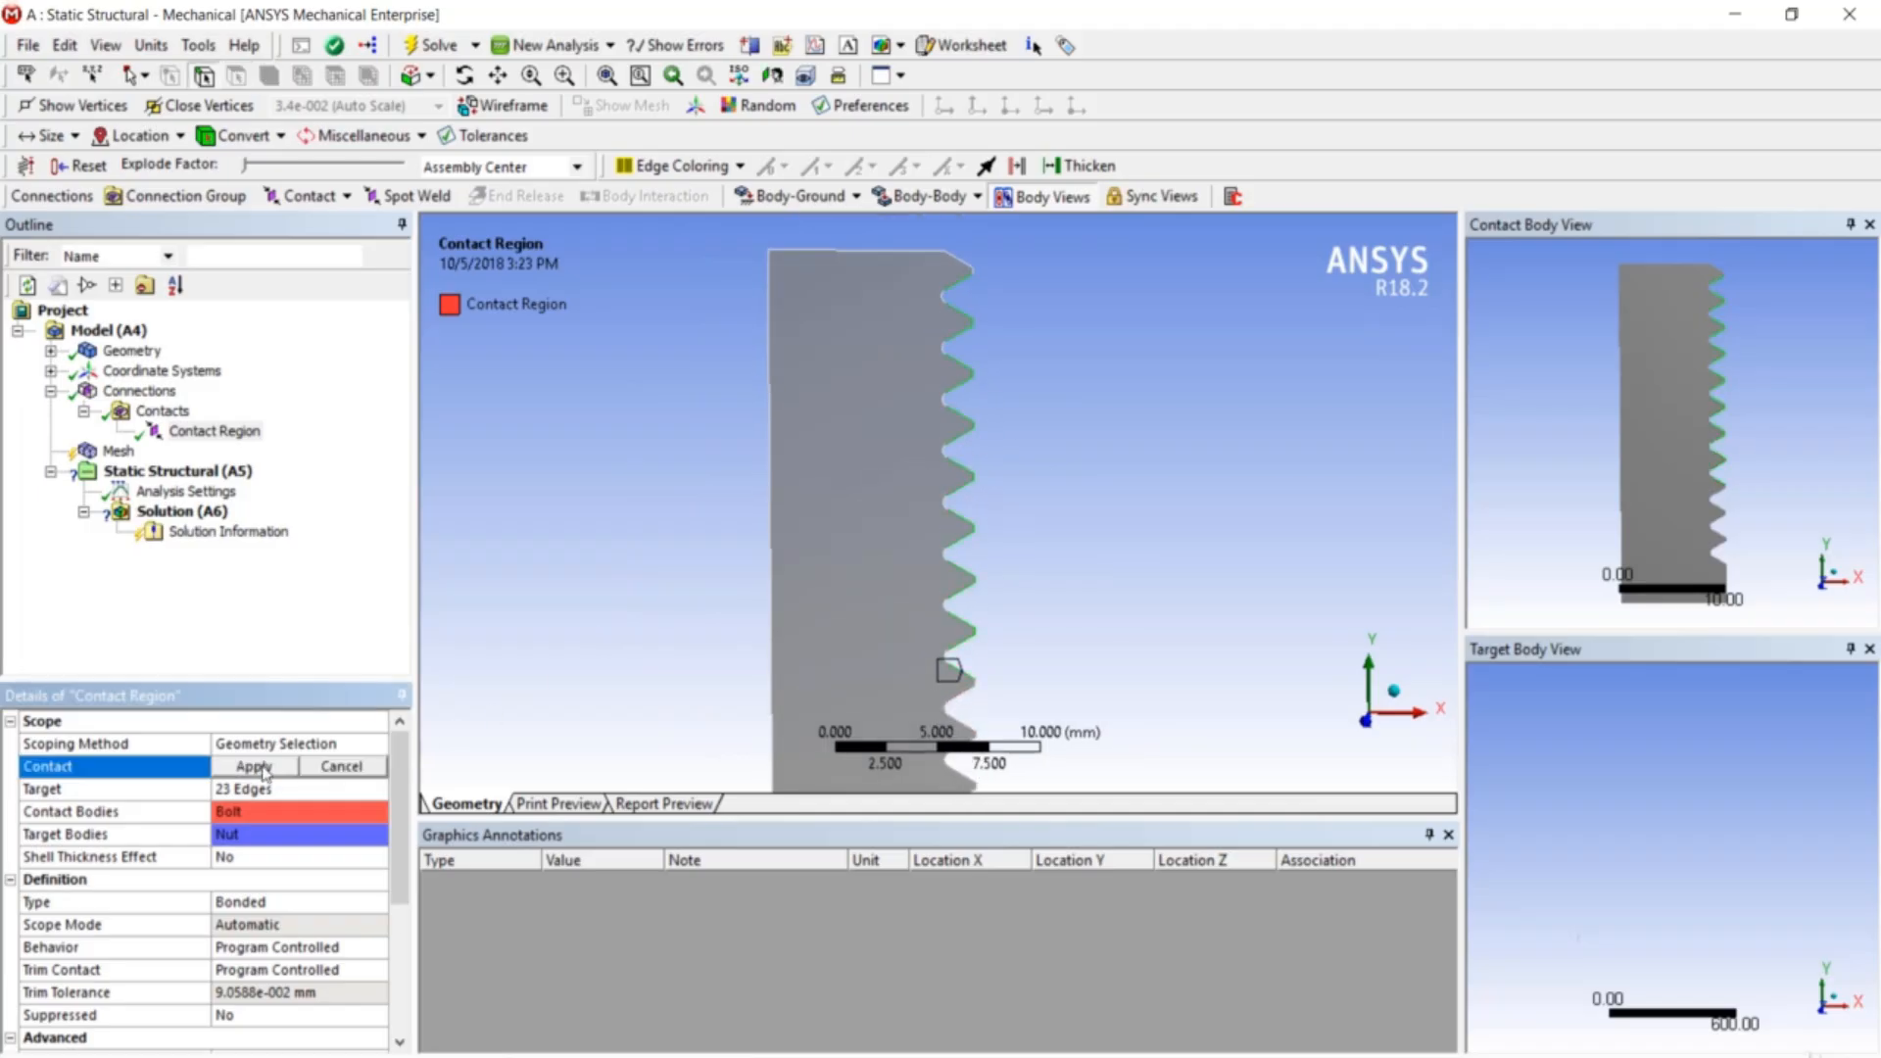
{"action": "left_click", "coordinate": [962, 280]}
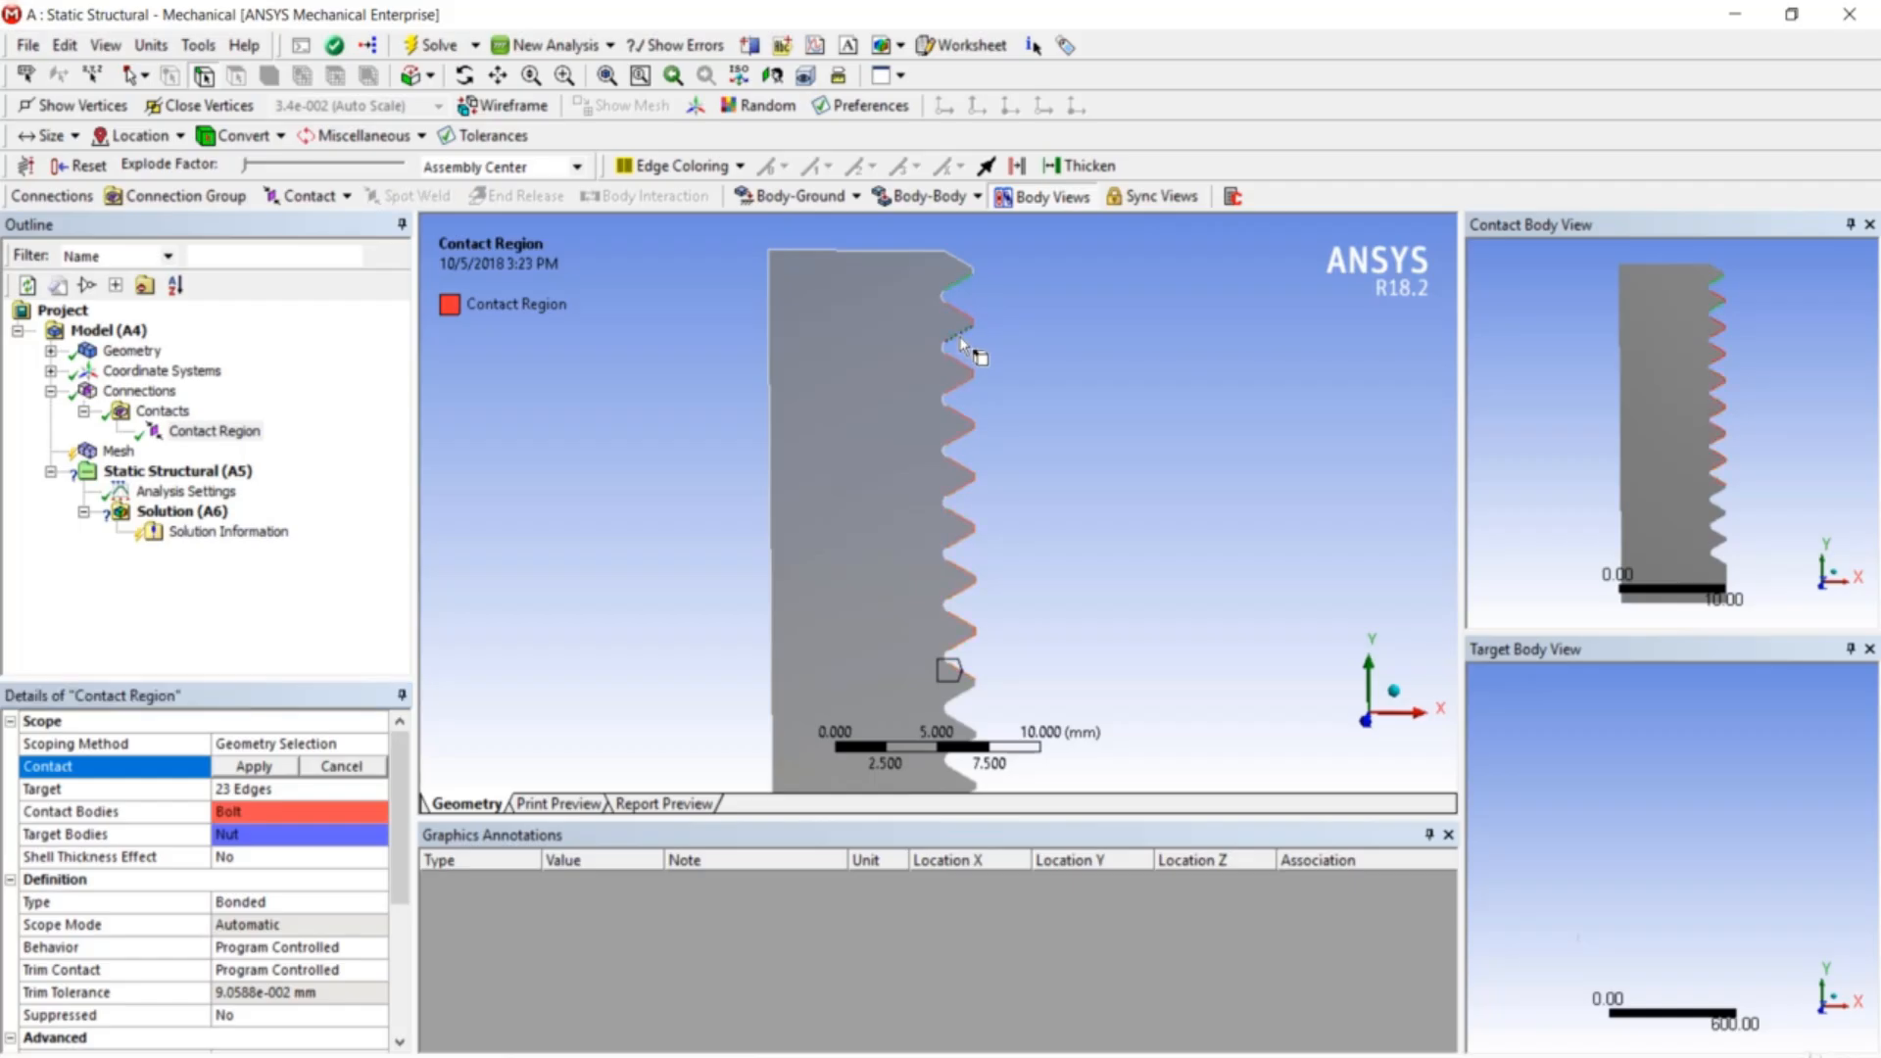
{"action": "left_click", "coordinate": [955, 388], "text": "ctrl"}
{"action": "left_click", "coordinate": [958, 437], "text": "ctrl"}
{"action": "left_click", "coordinate": [956, 491], "text": "ctrl"}
{"action": "left_click", "coordinate": [958, 542], "text": "ctrl"}
{"action": "left_click", "coordinate": [956, 594], "text": "ctrl"}
{"action": "left_click", "coordinate": [280, 771]}
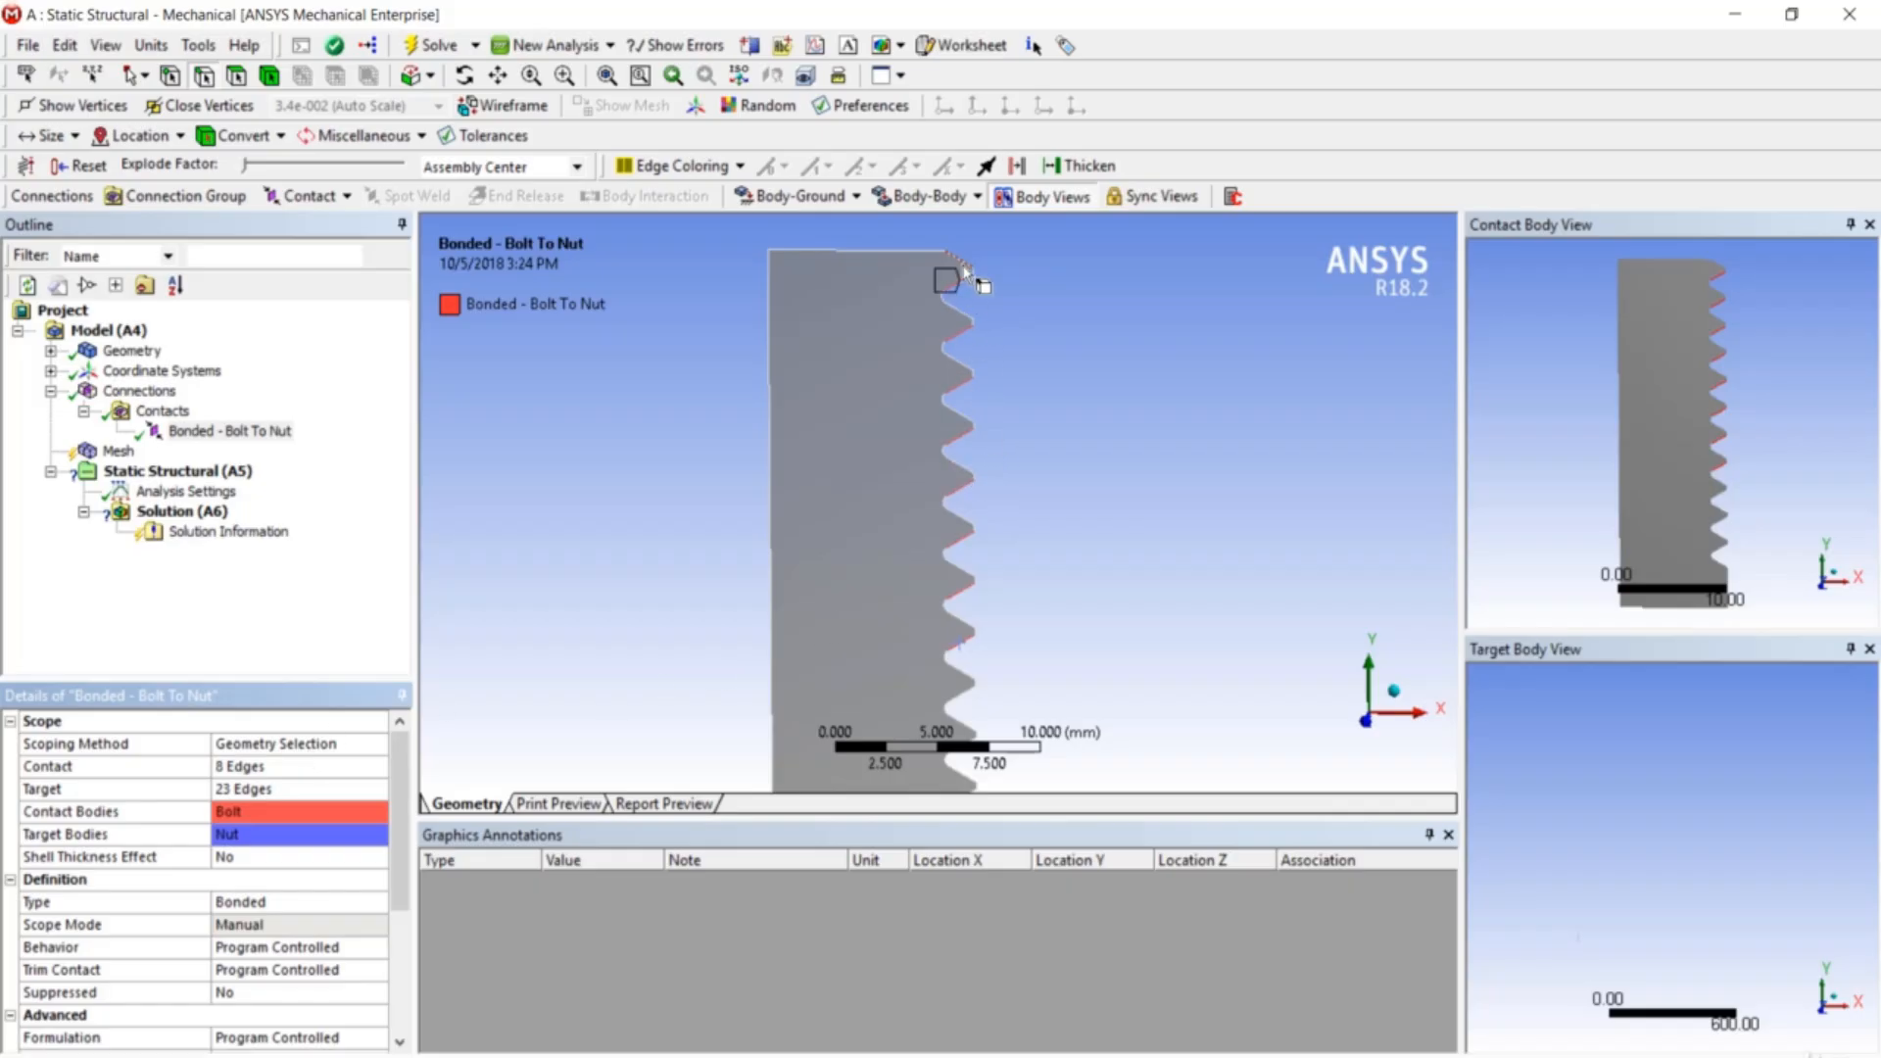
- Show all bodies again, then hide the bolt so only the nut is visible
{"action": "right_click", "coordinate": [1039, 414]}
{"action": "left_click", "coordinate": [1094, 523]}
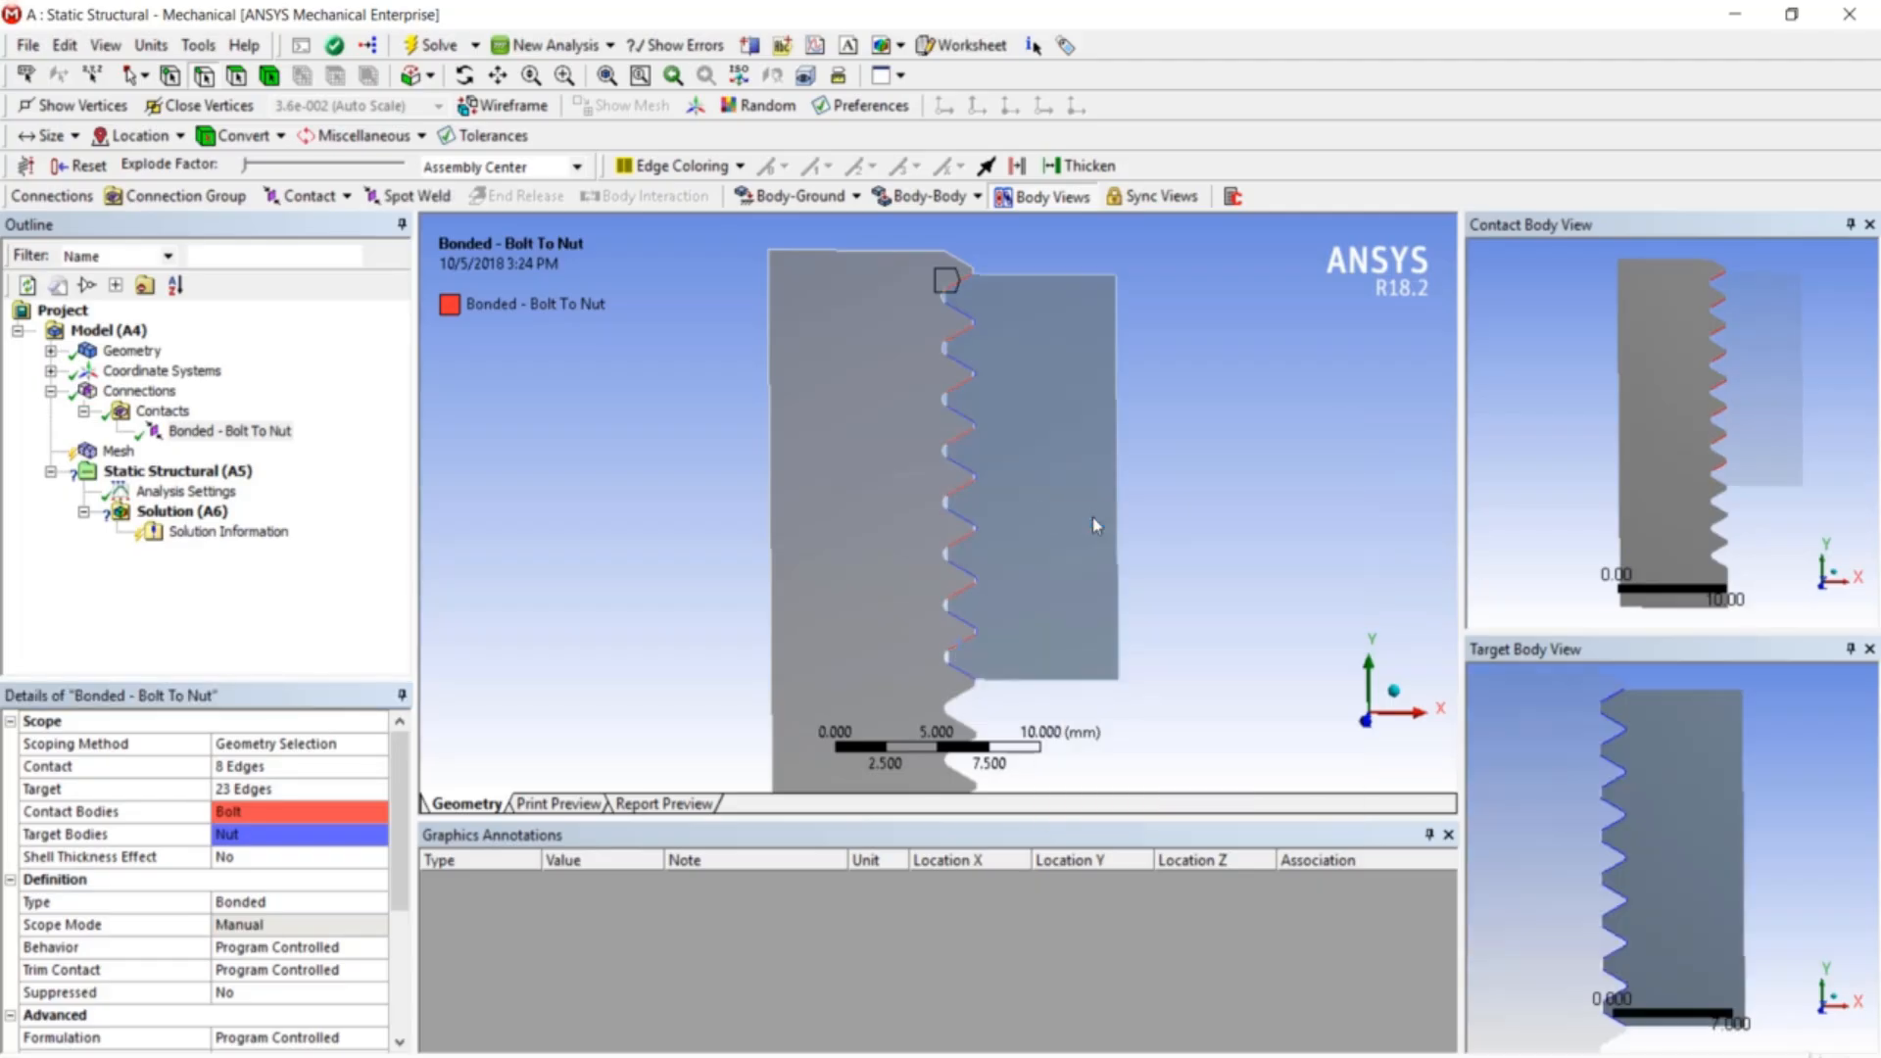
{"action": "scroll", "coordinate": [851, 378], "scroll_direction": "down", "scroll_amount": 3}
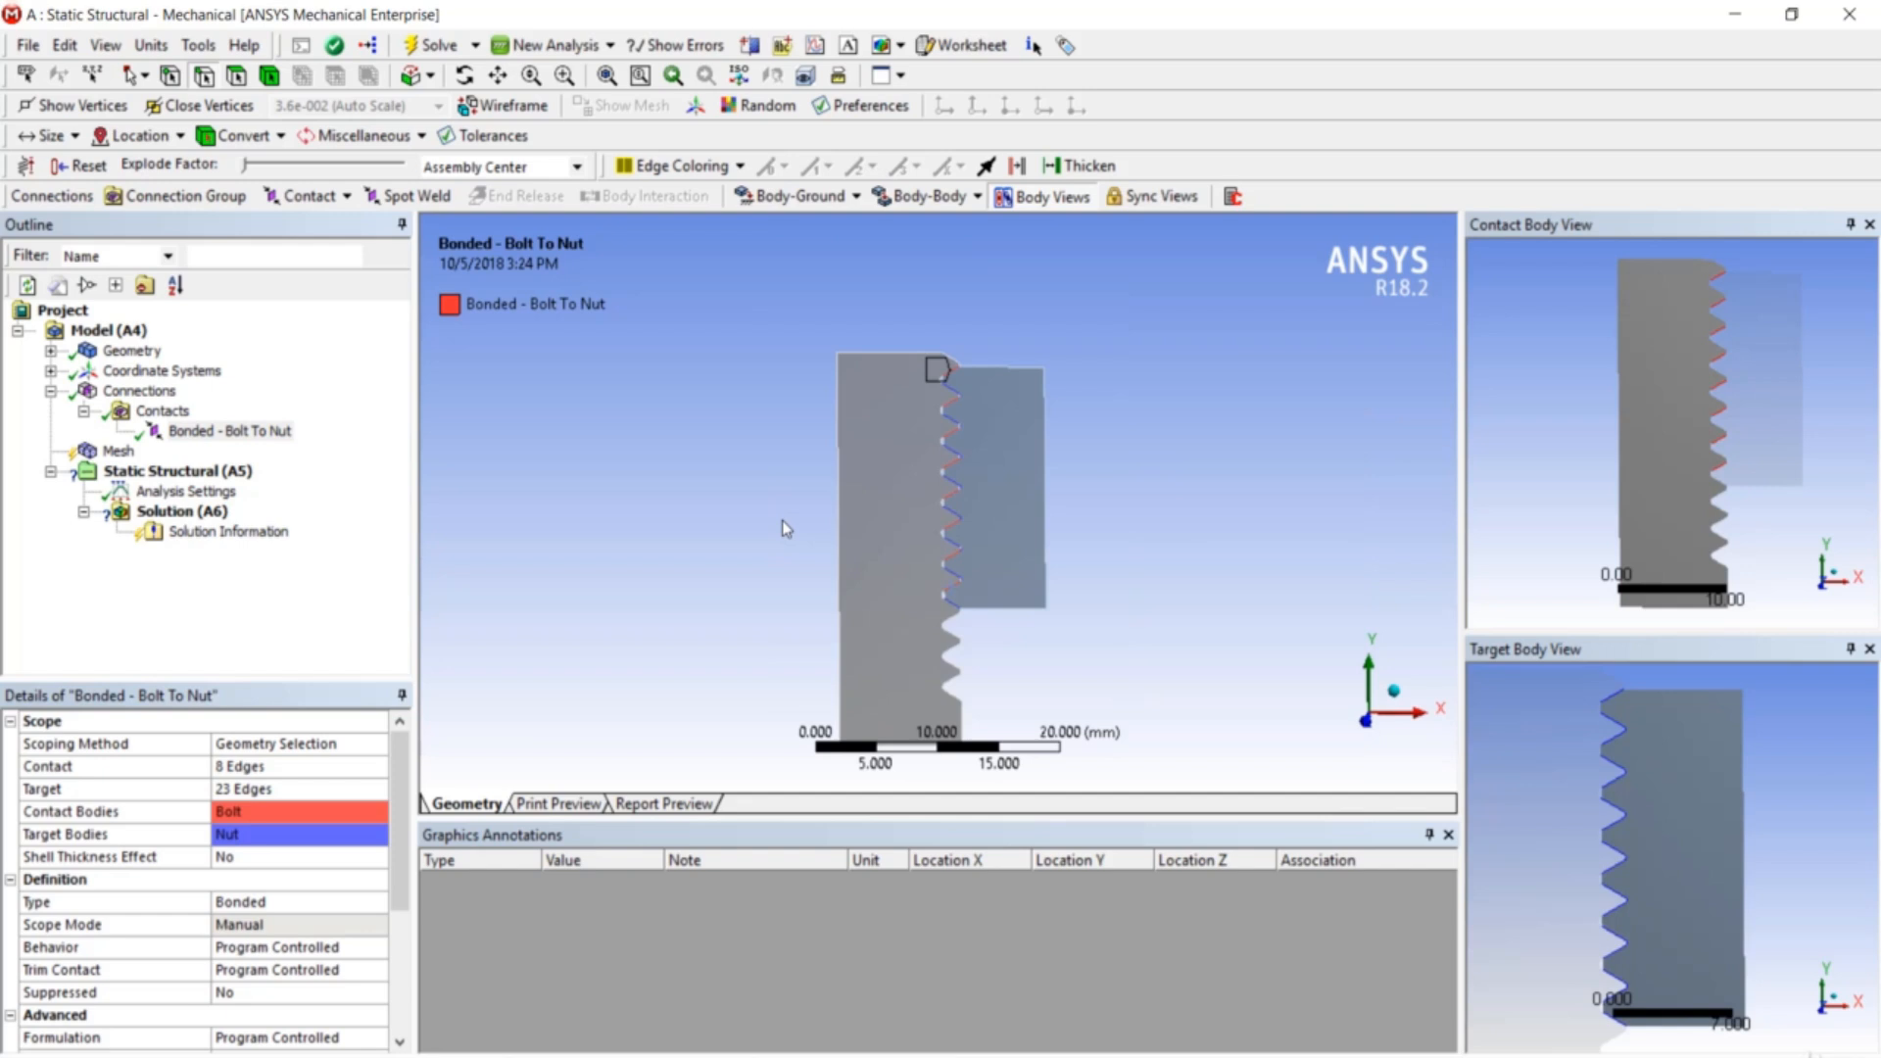
{"action": "left_click", "coordinate": [236, 75]}
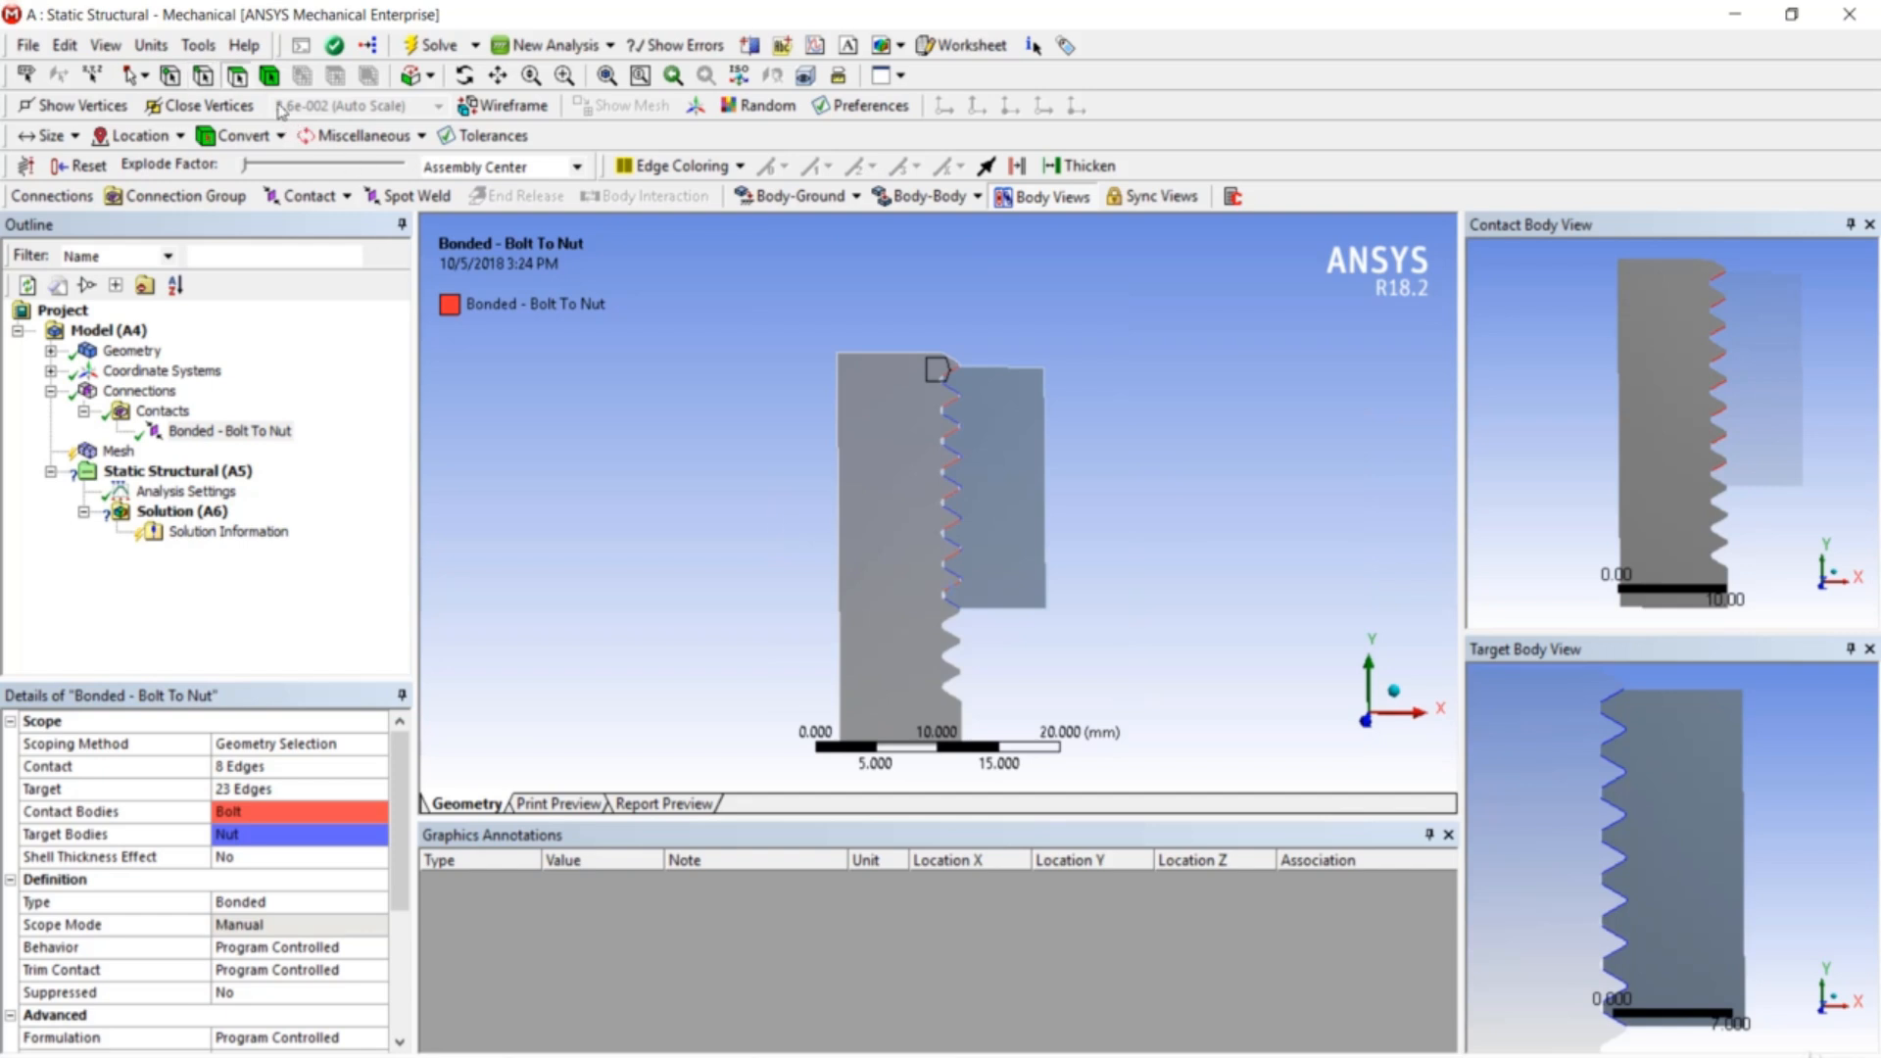
{"action": "left_click", "coordinate": [878, 396]}
{"action": "right_click", "coordinate": [878, 396]}
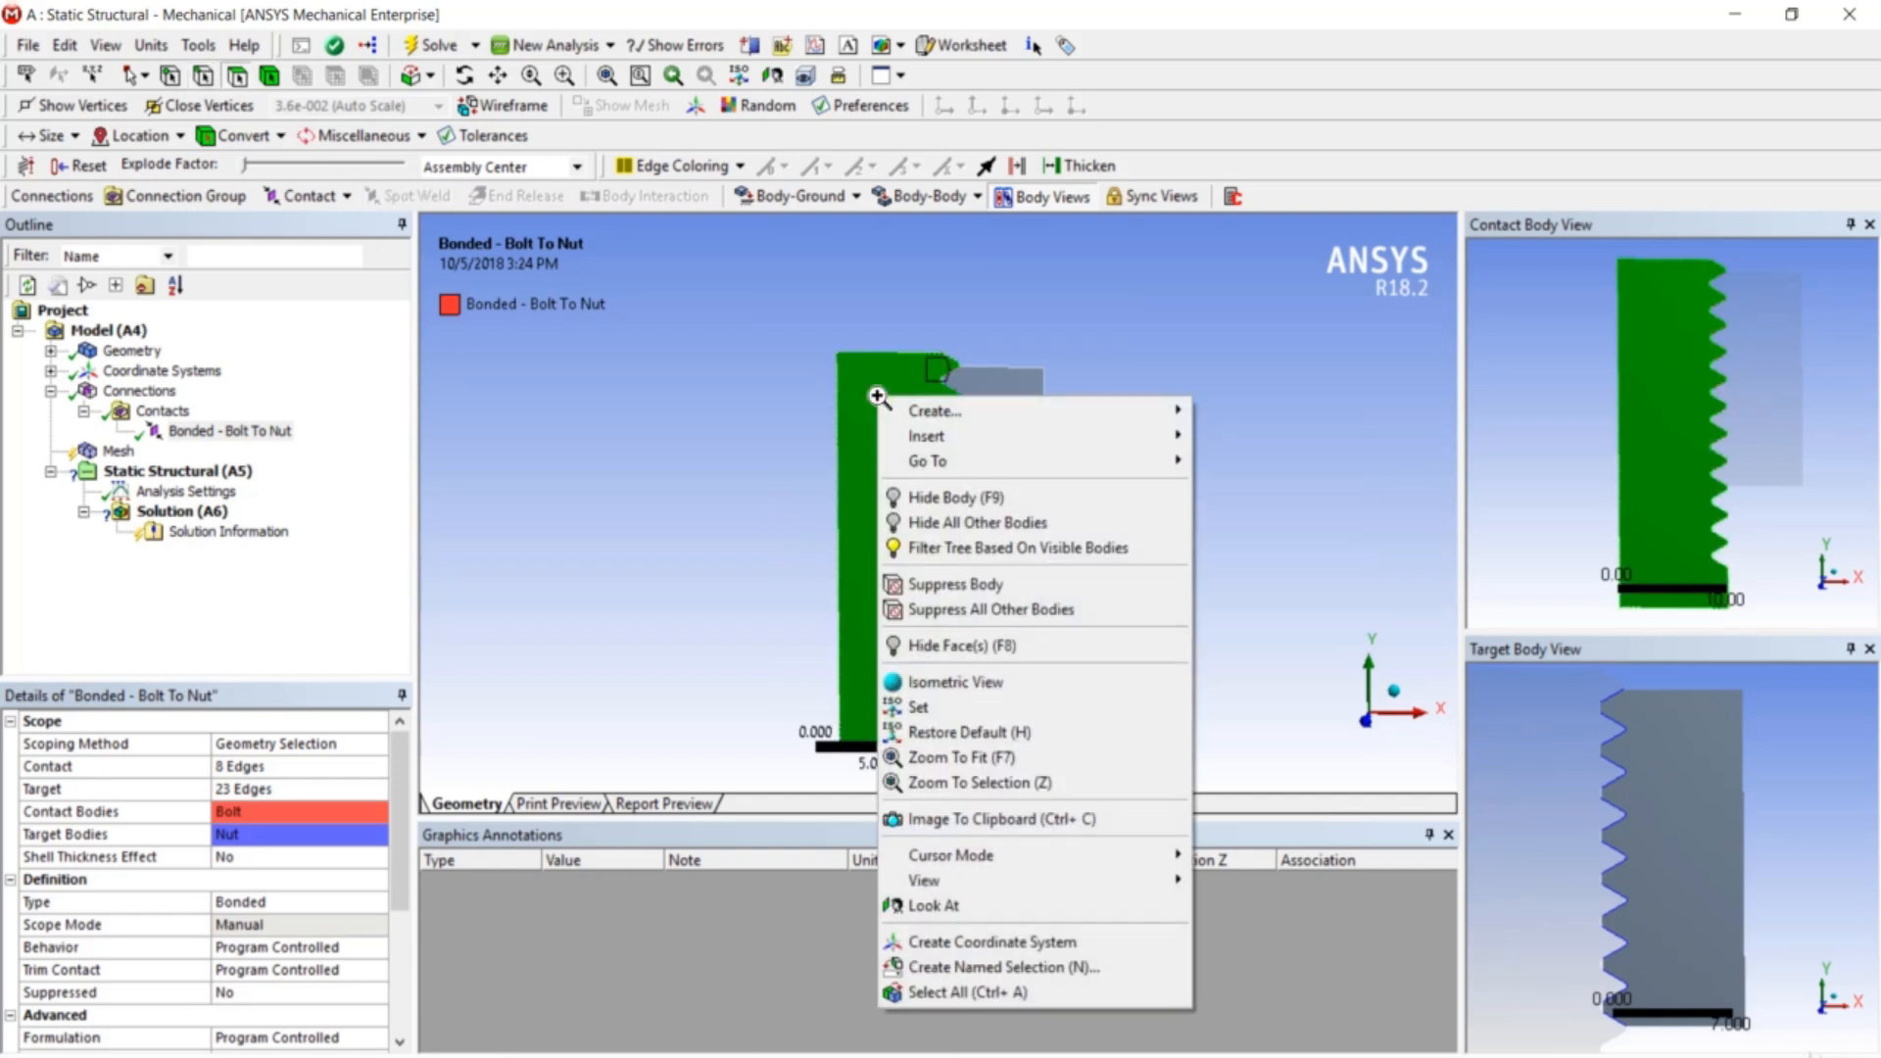
{"action": "left_click", "coordinate": [973, 505]}
{"action": "scroll", "coordinate": [973, 507], "scroll_direction": "up", "scroll_amount": 3}
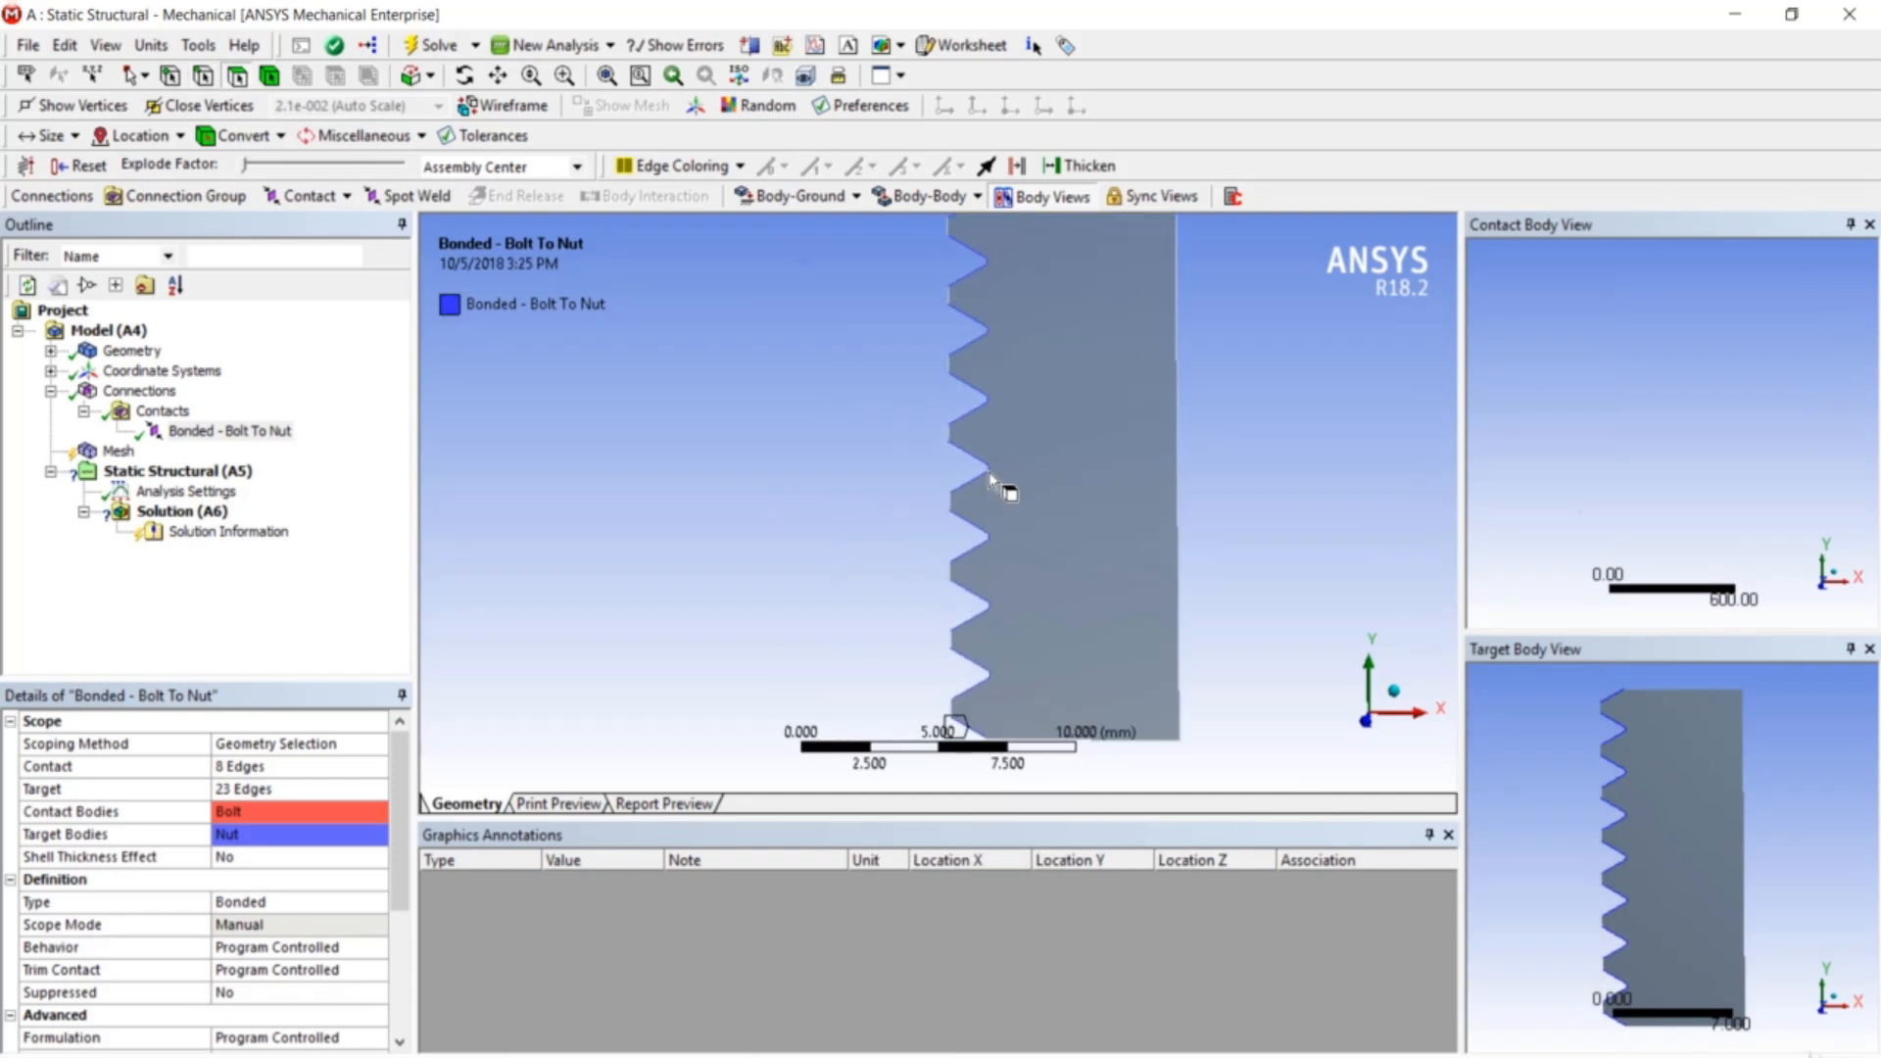
{"action": "scroll", "coordinate": [802, 365], "scroll_direction": "down", "scroll_amount": 1}
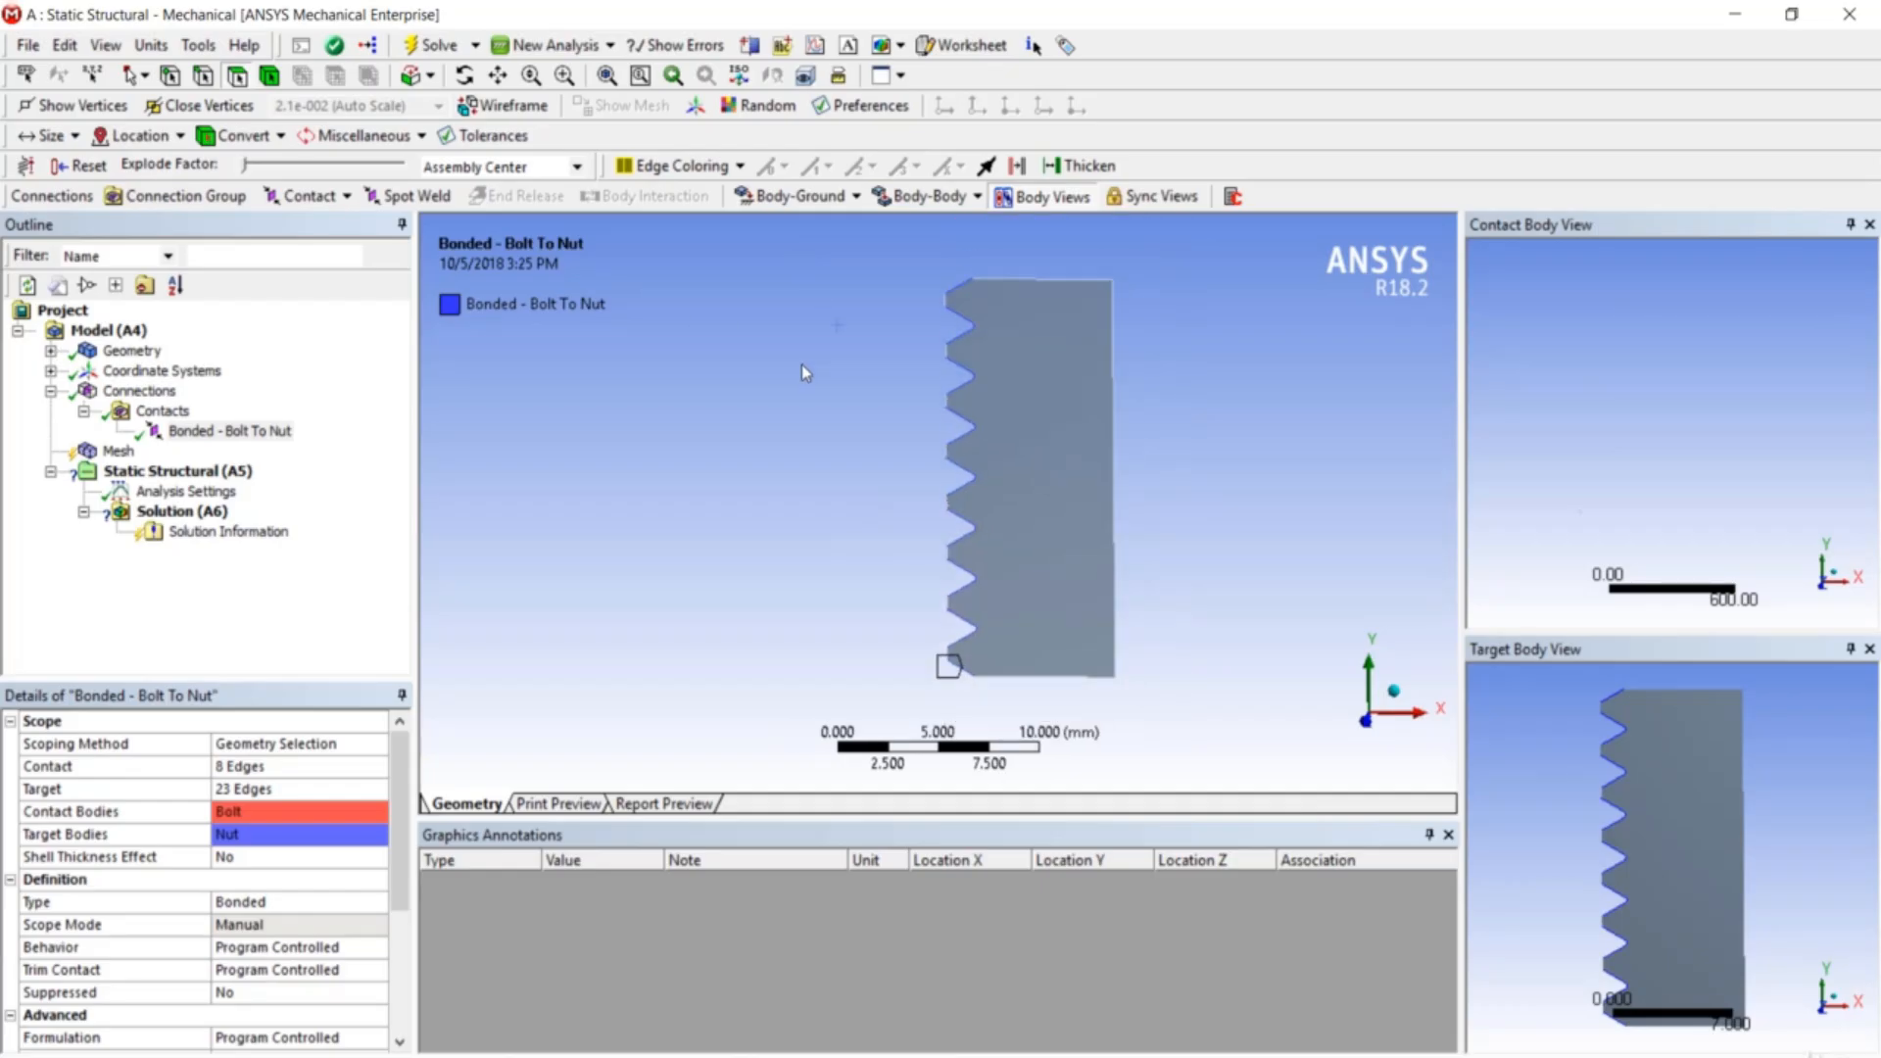
- Rescope the contact's Target side to the nut's 8 thread edges
{"action": "left_click", "coordinate": [244, 792]}
{"action": "scroll", "coordinate": [959, 320], "scroll_direction": "up", "scroll_amount": 1}
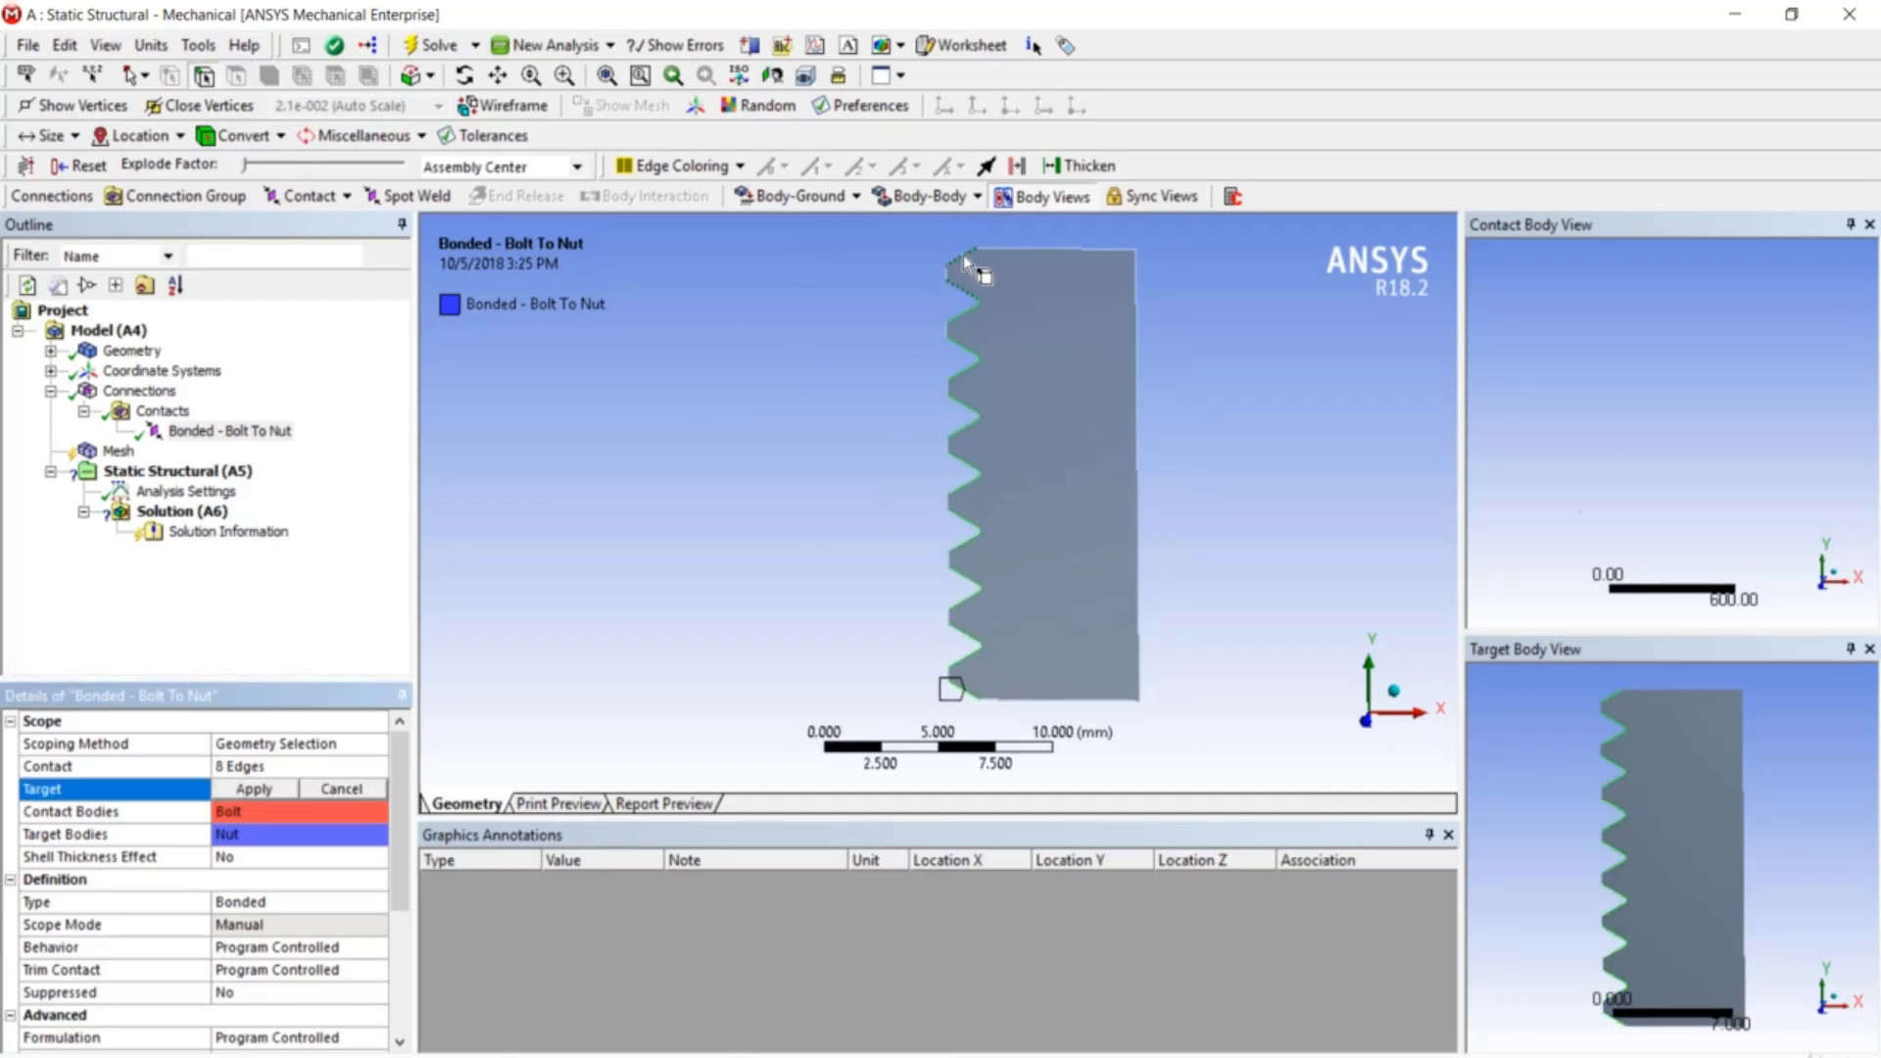
{"action": "left_click", "coordinate": [962, 254]}
{"action": "left_click", "coordinate": [964, 312], "text": "ctrl"}
{"action": "left_click", "coordinate": [962, 373], "text": "ctrl"}
{"action": "left_click", "coordinate": [965, 431], "text": "ctrl"}
{"action": "left_click", "coordinate": [963, 489], "text": "ctrl"}
{"action": "left_click", "coordinate": [966, 545], "text": "ctrl"}
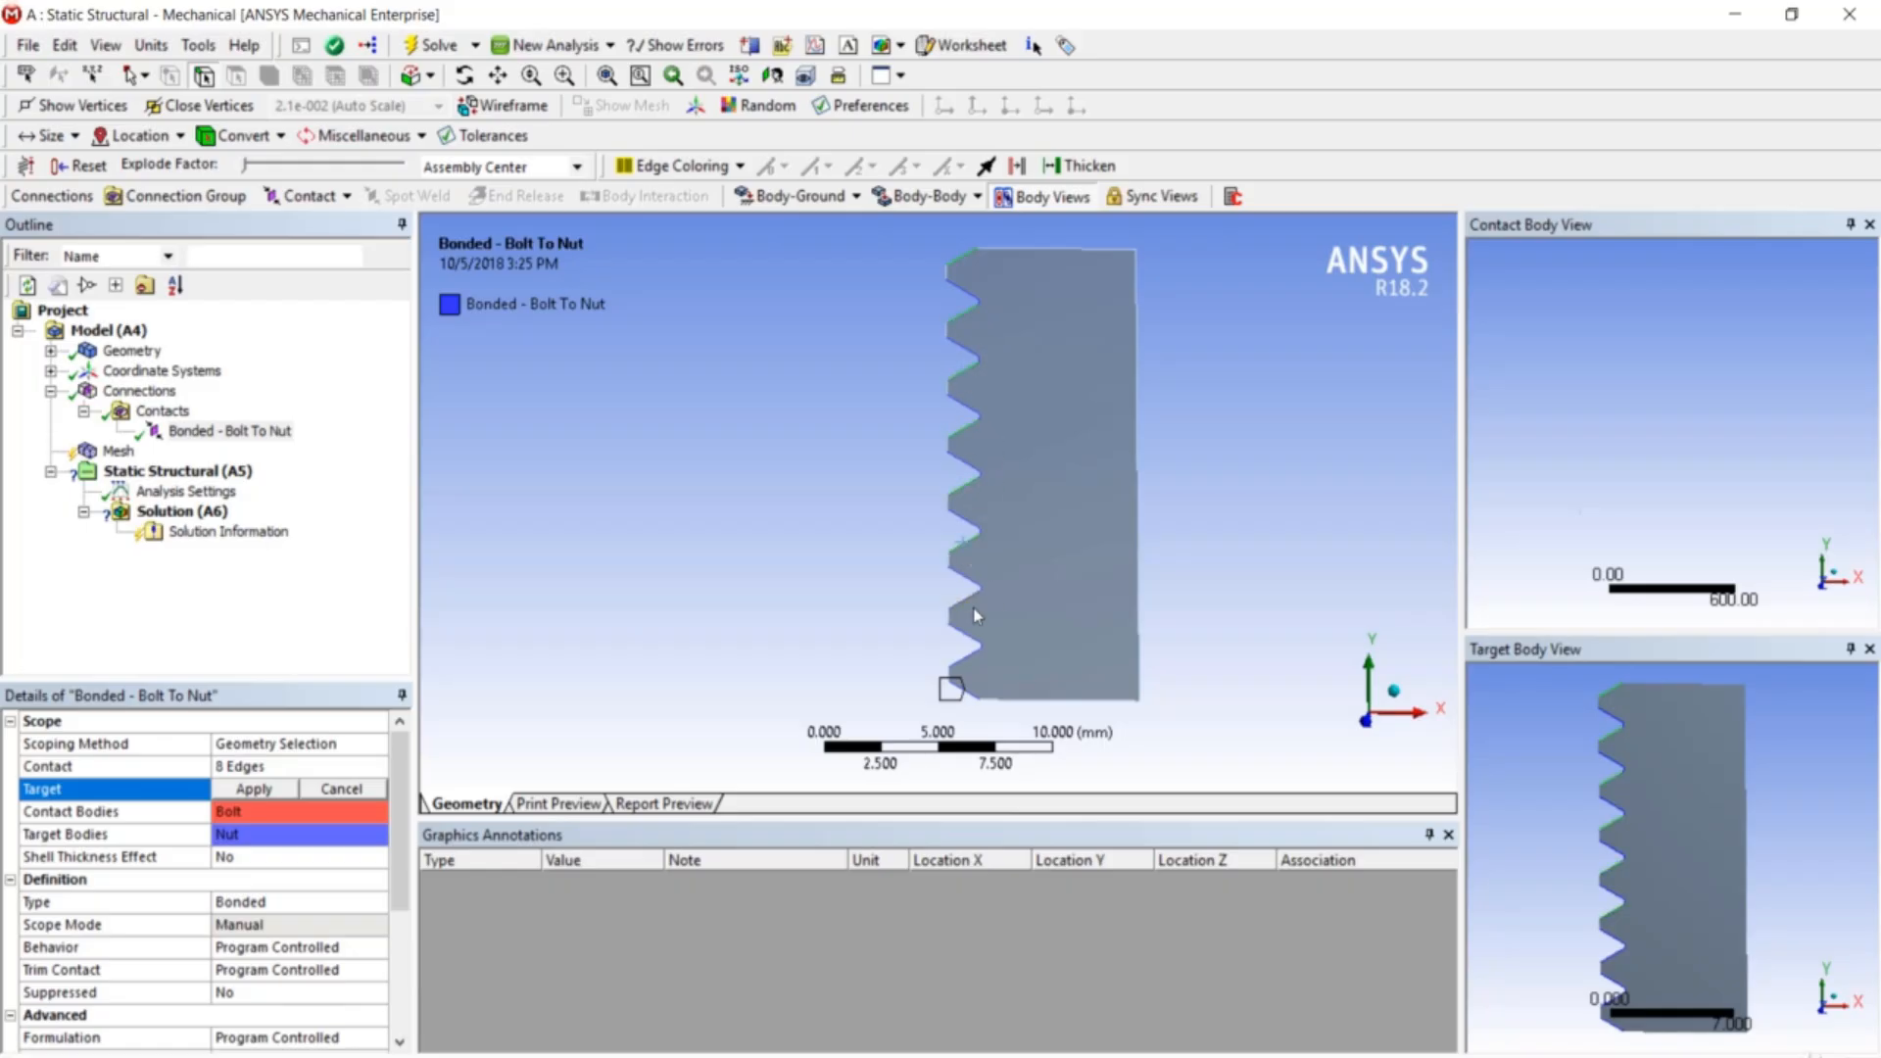
{"action": "left_click", "coordinate": [965, 606], "text": "ctrl"}
{"action": "left_click", "coordinate": [962, 657], "text": "ctrl"}
{"action": "left_click", "coordinate": [273, 792]}
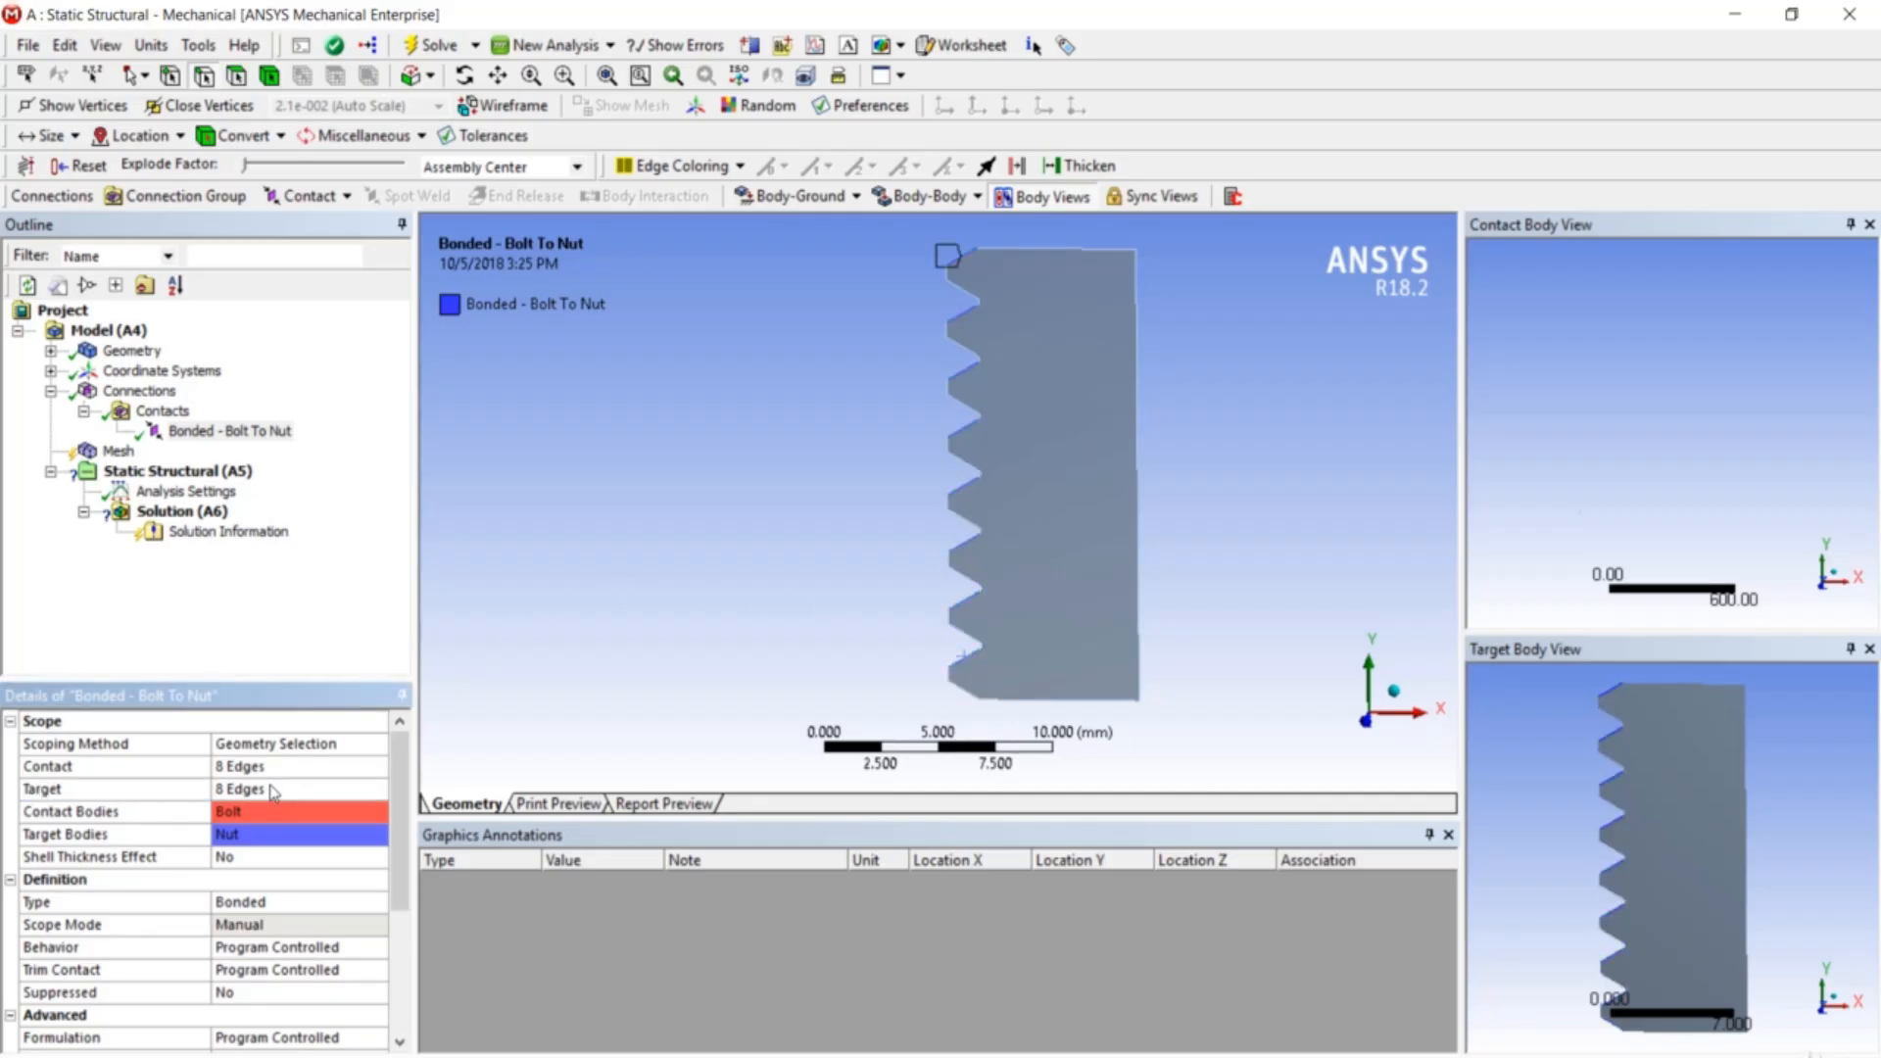
- Show both the bolt and nut bodies again
{"action": "right_click", "coordinate": [644, 398]}
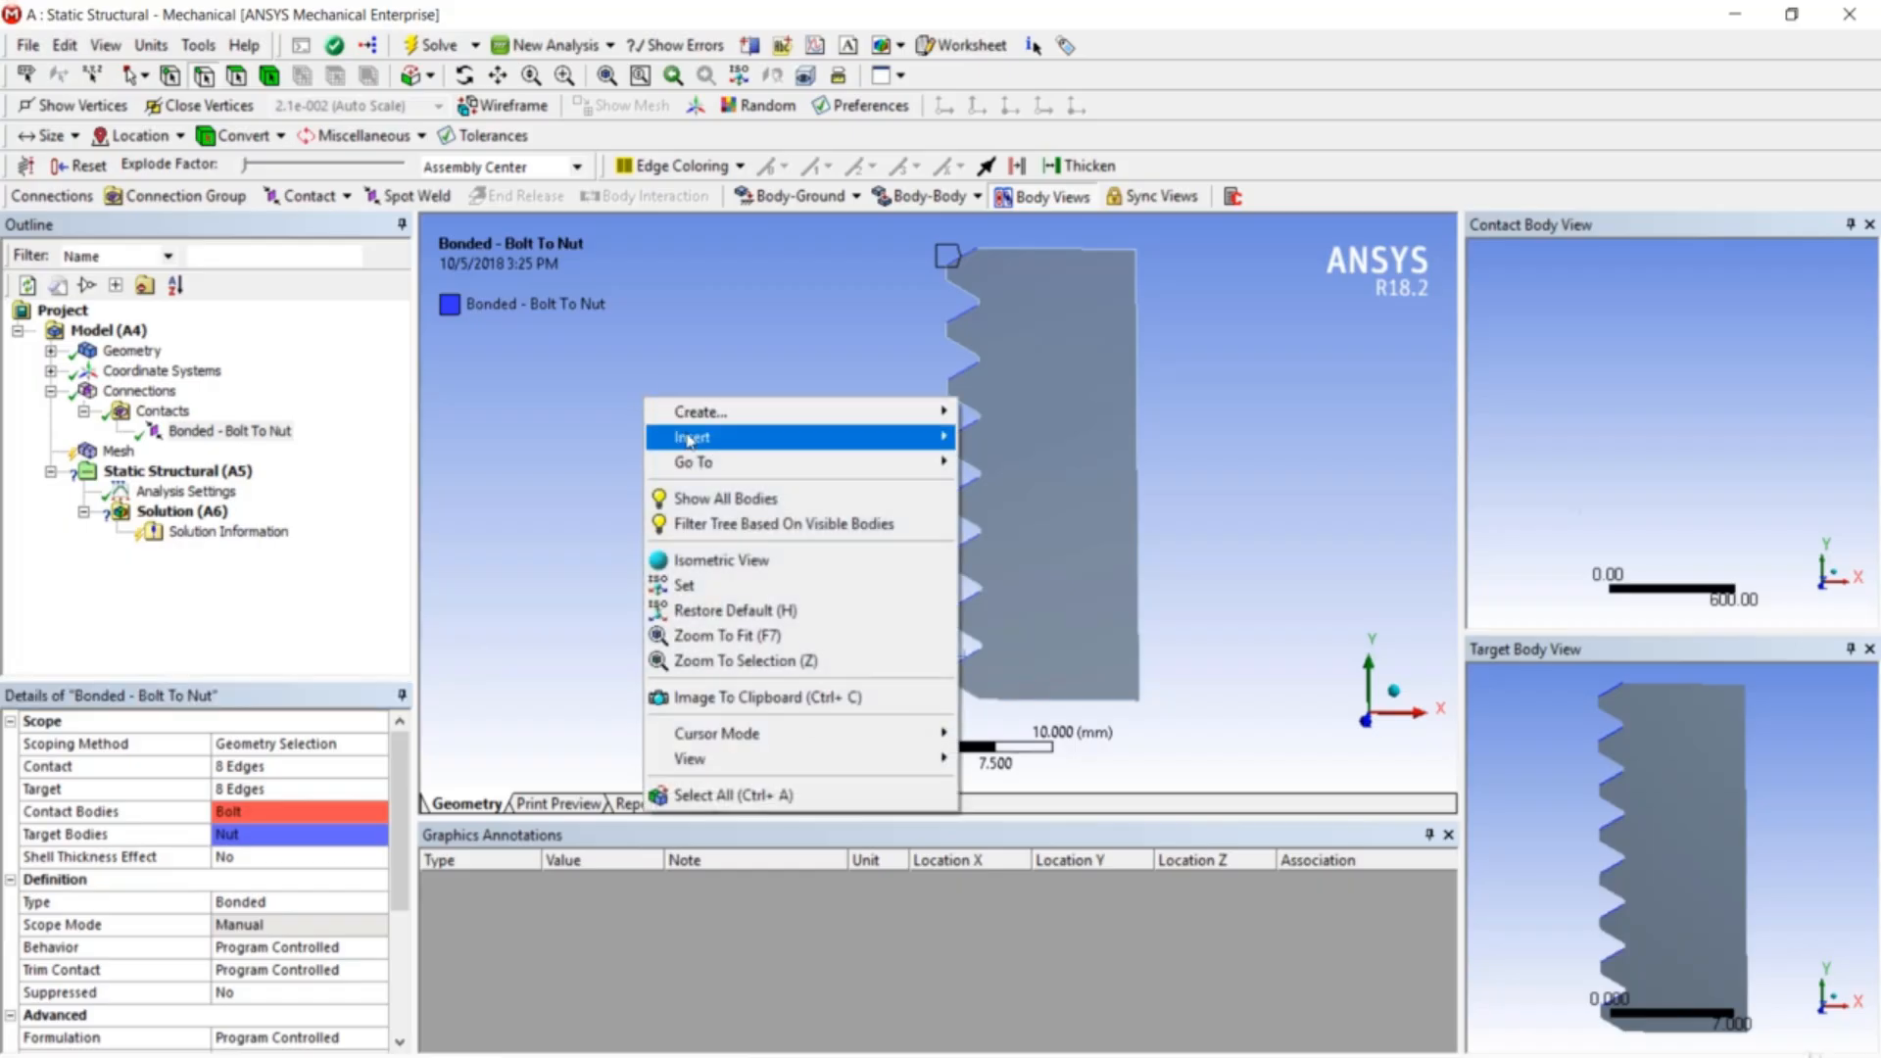
{"action": "left_click", "coordinate": [735, 500]}
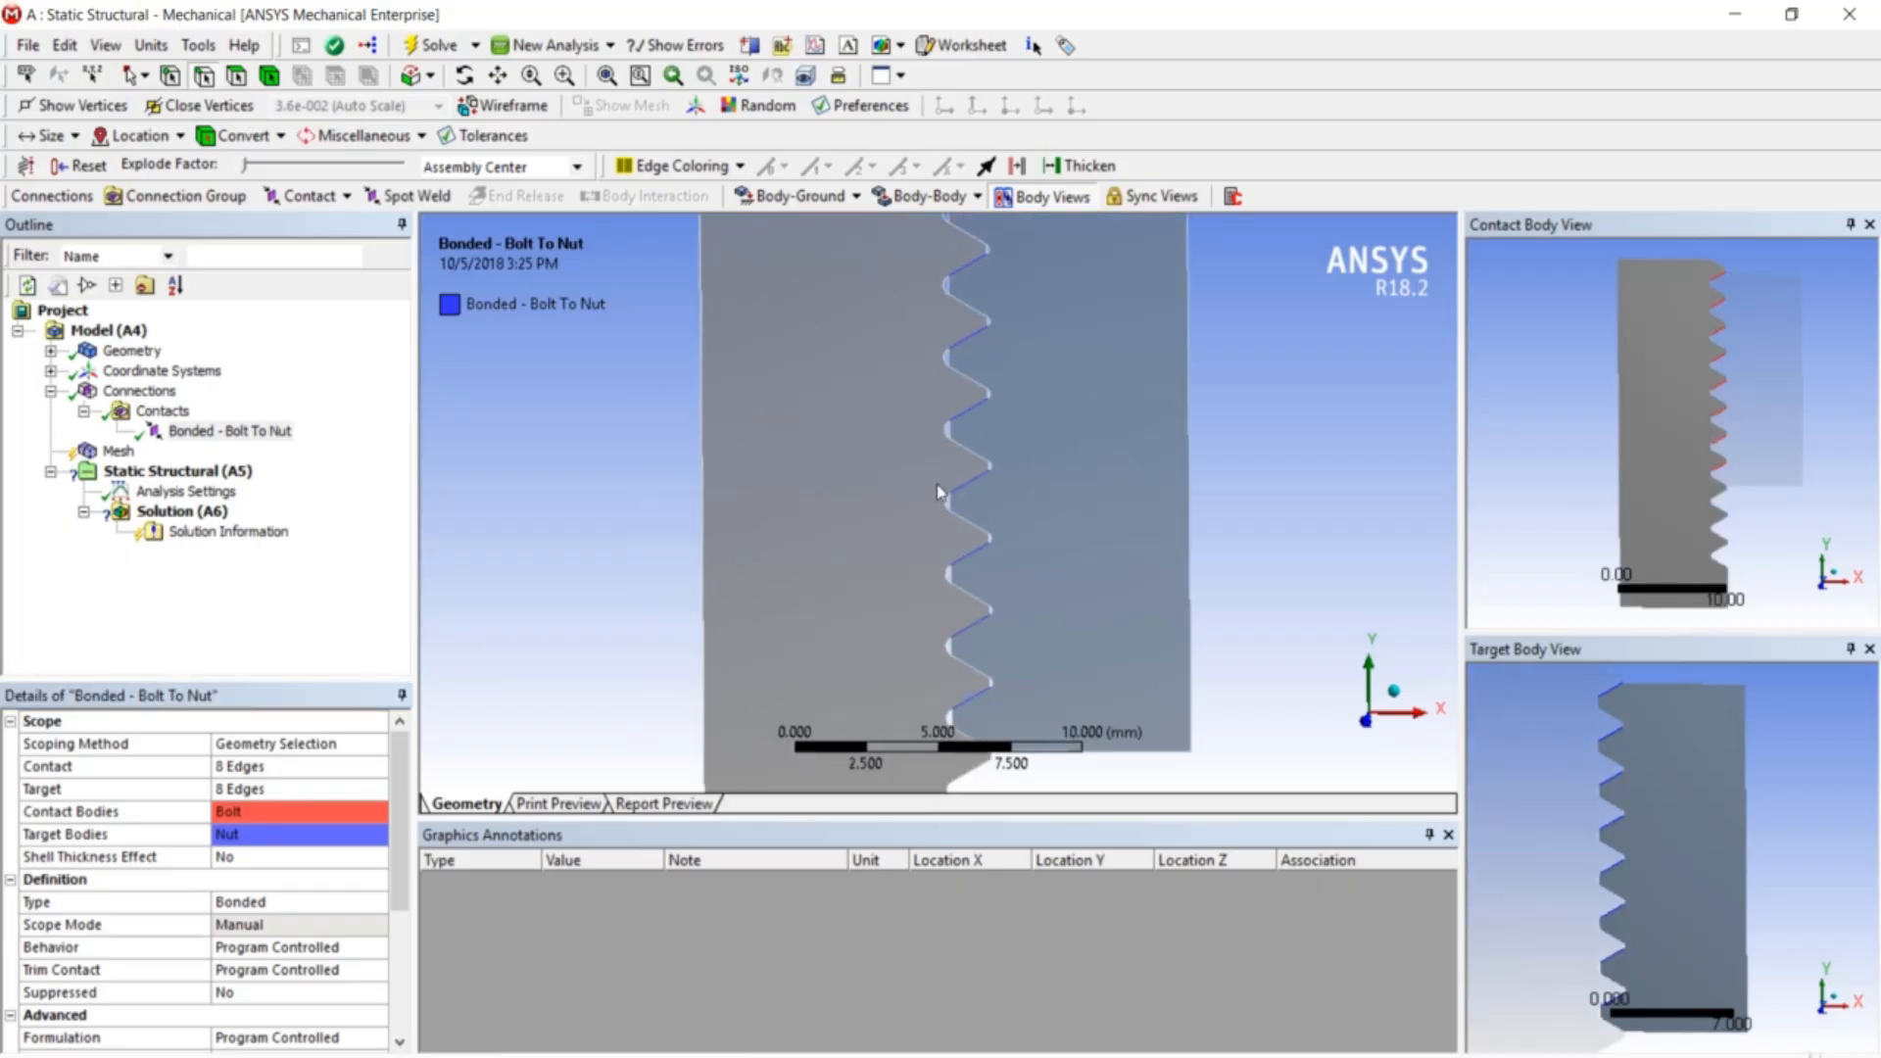
{"action": "scroll", "coordinate": [939, 467], "scroll_direction": "down", "scroll_amount": 4}
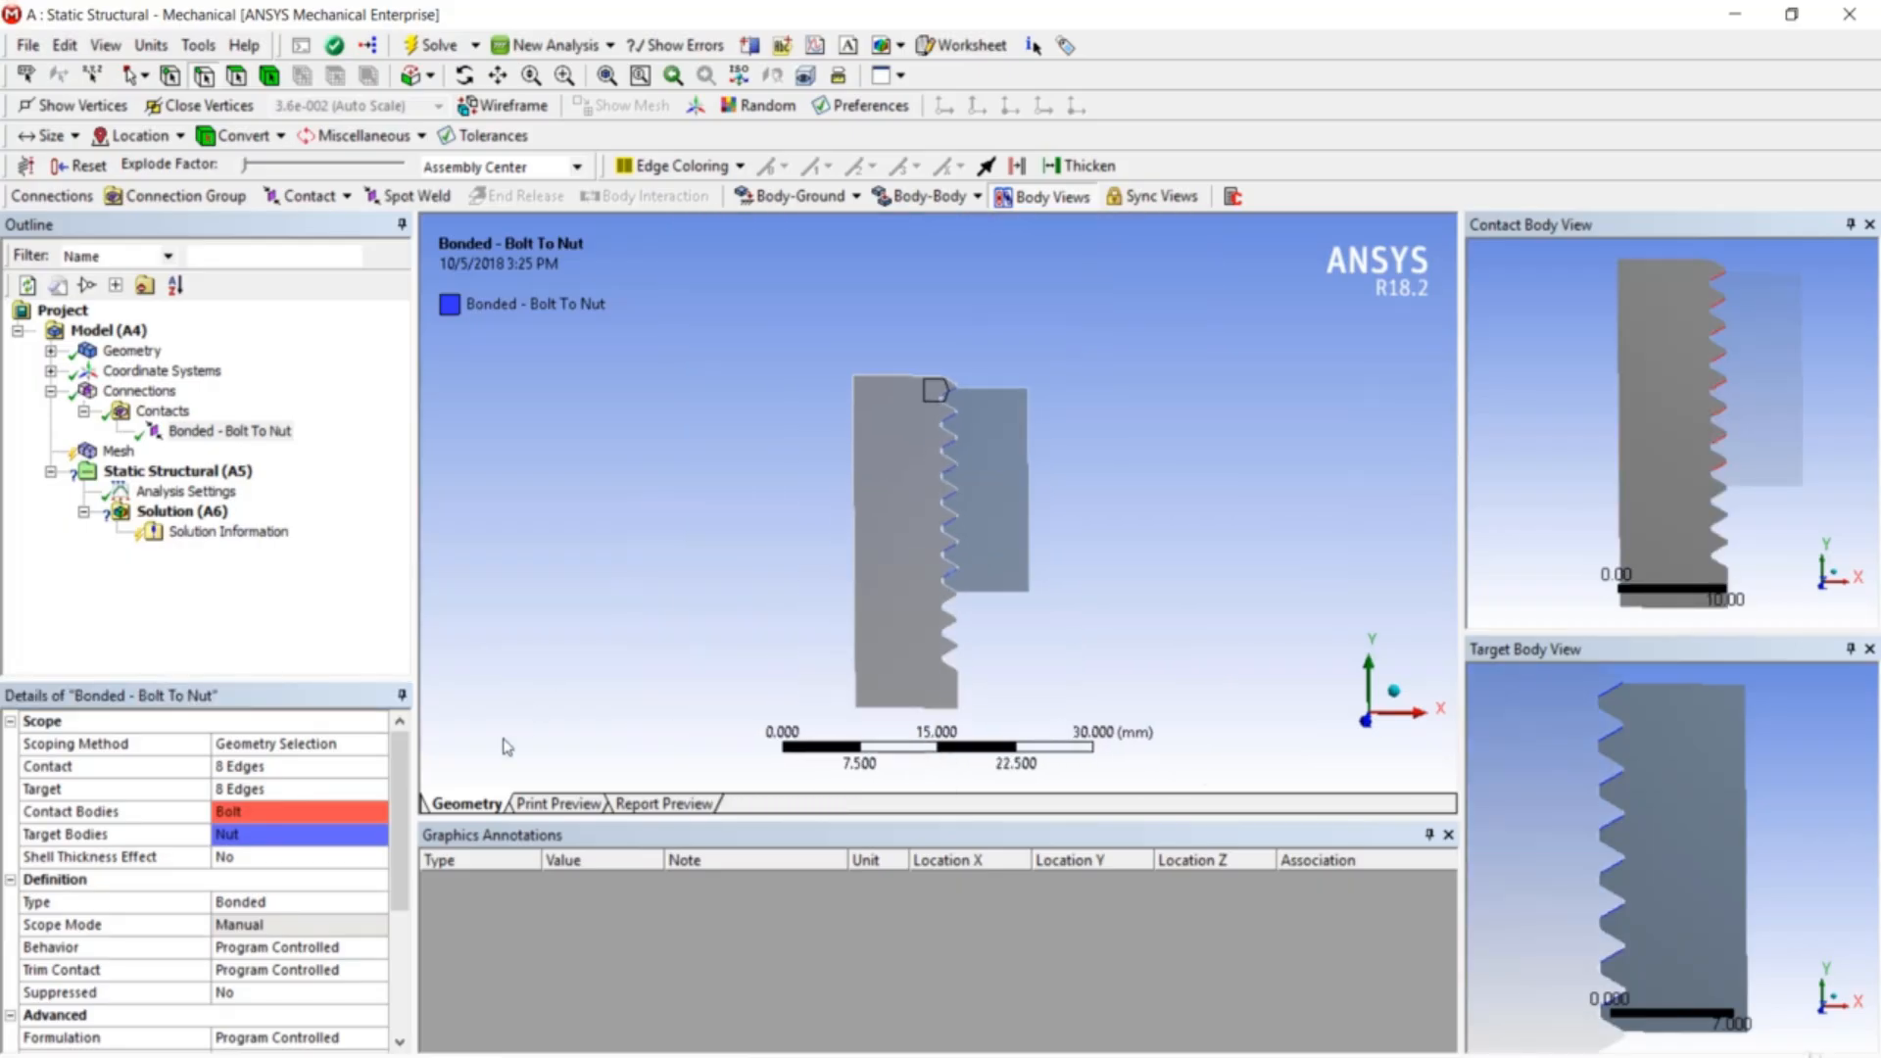
{"action": "left_click_drag", "start_coordinate": [392, 766], "coordinate": [394, 845]}
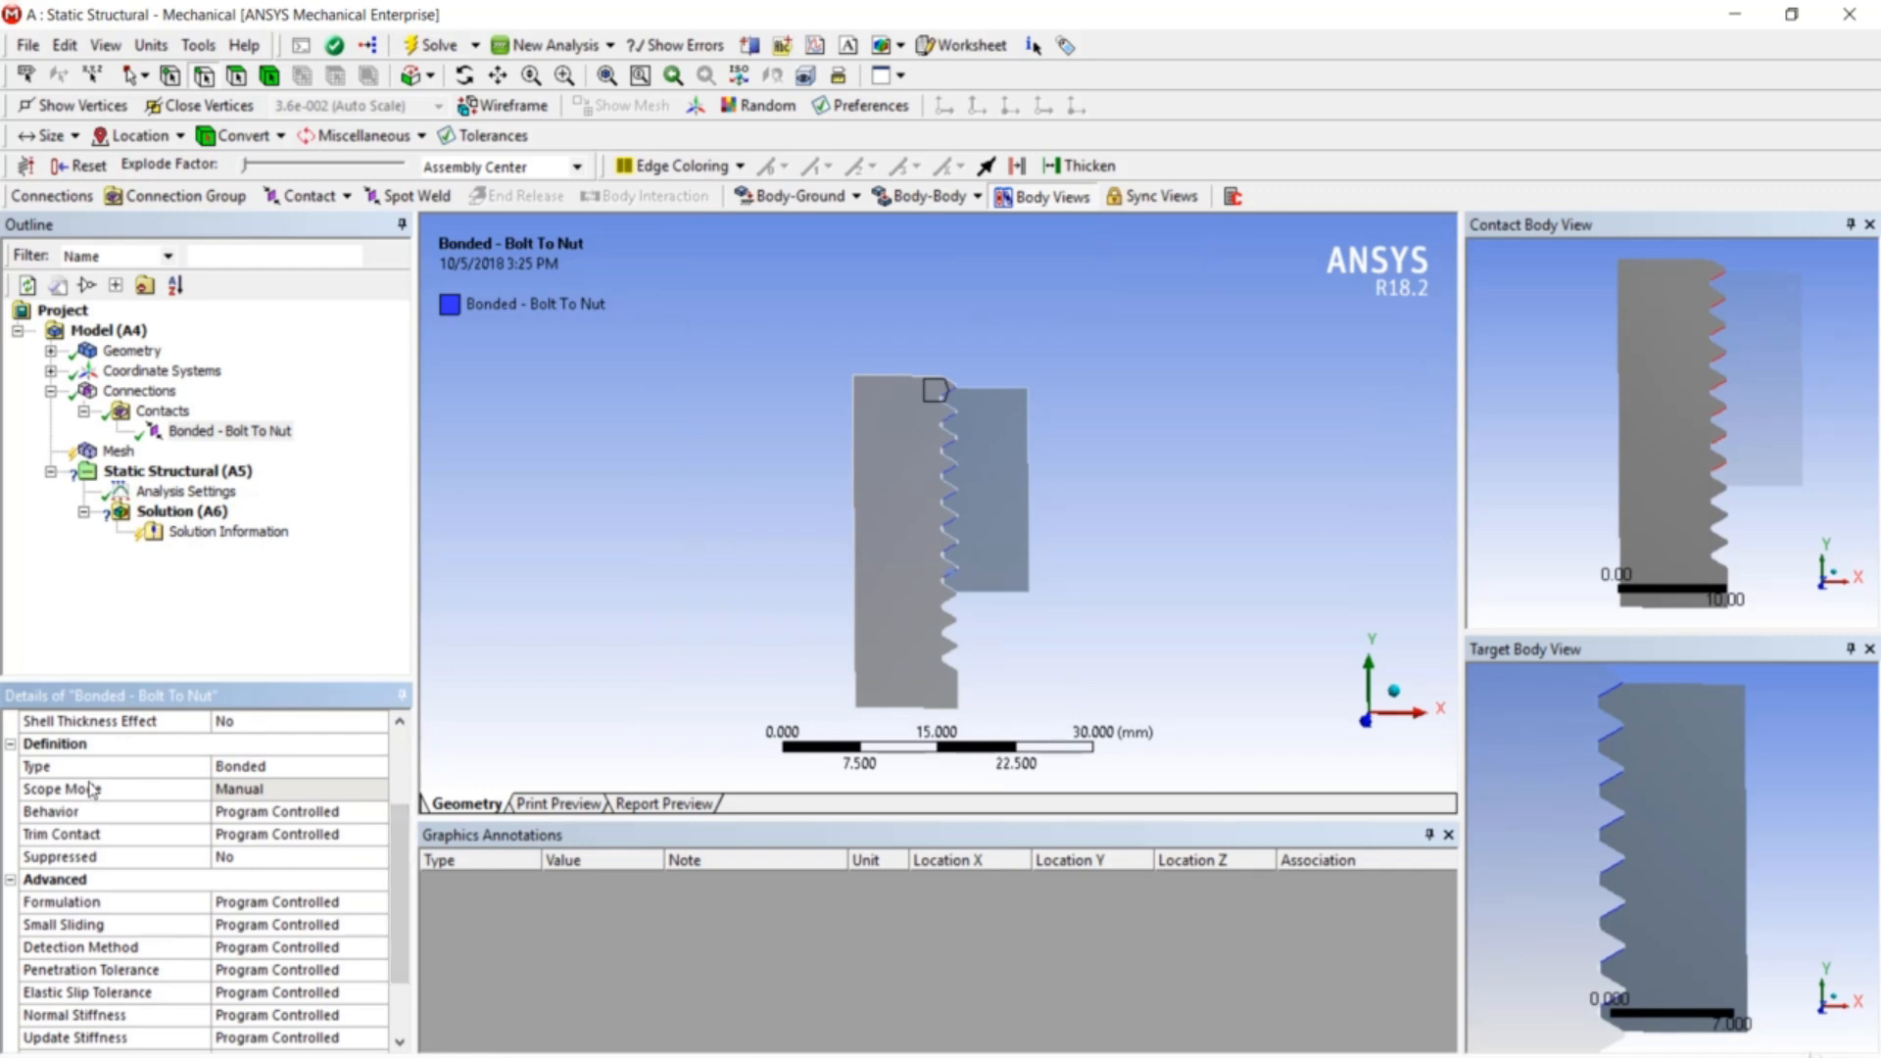
- Make the bolt-to-nut contact Frictional with a friction coefficient of 0.3
{"action": "left_click", "coordinate": [296, 766]}
{"action": "left_click", "coordinate": [378, 767]}
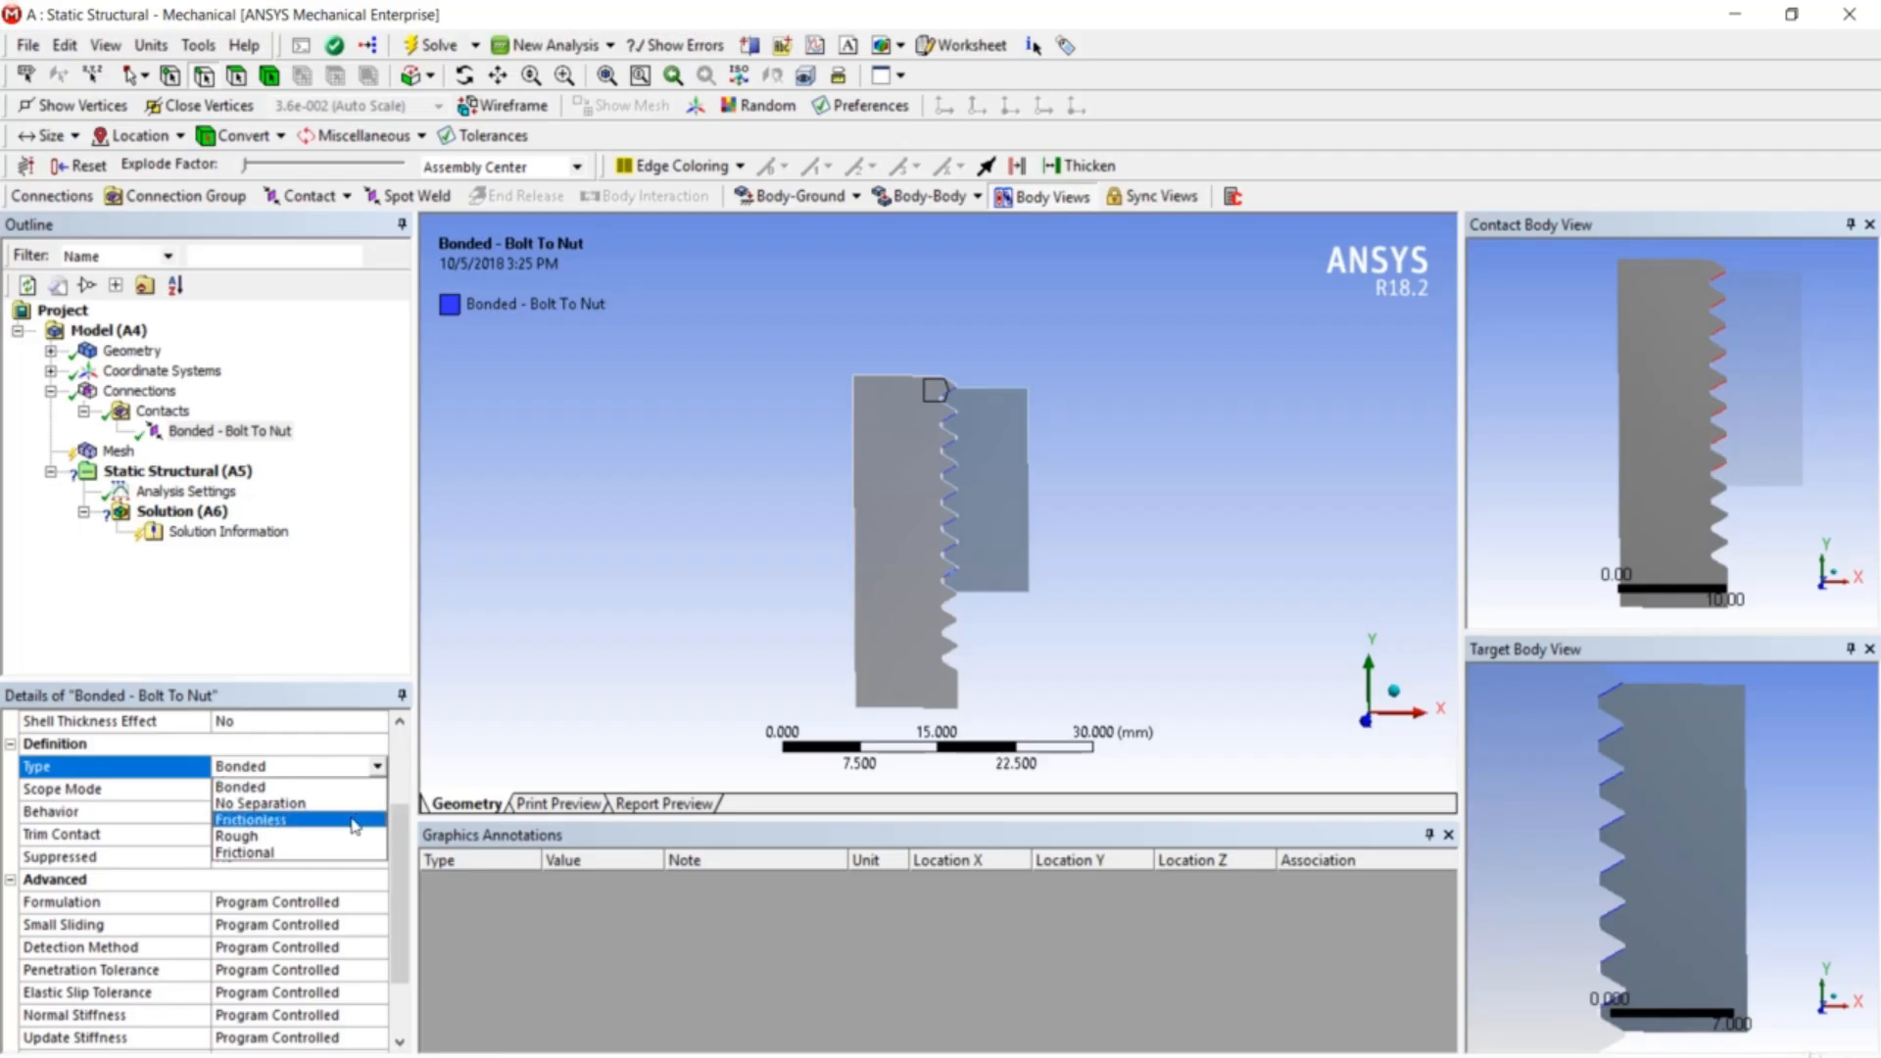
{"action": "left_click", "coordinate": [350, 858]}
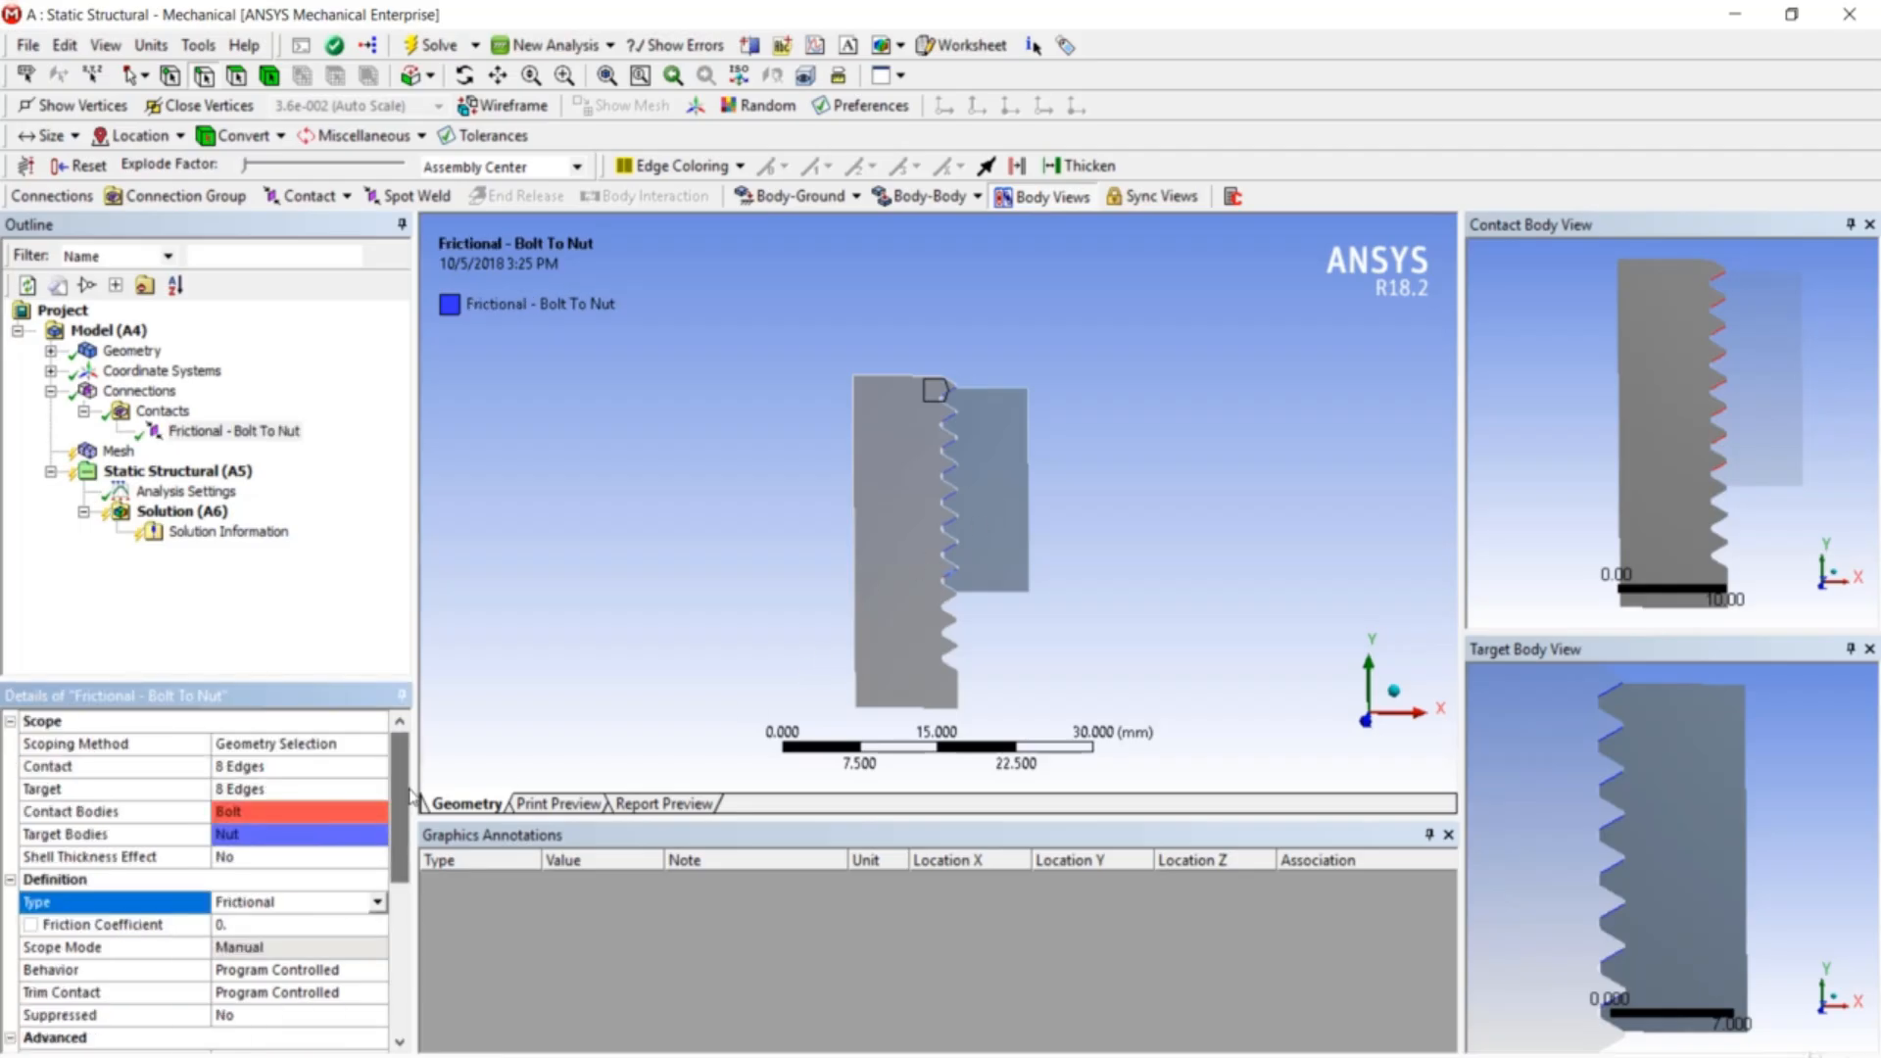
{"action": "scroll", "coordinate": [402, 804], "scroll_direction": "down", "scroll_amount": 1}
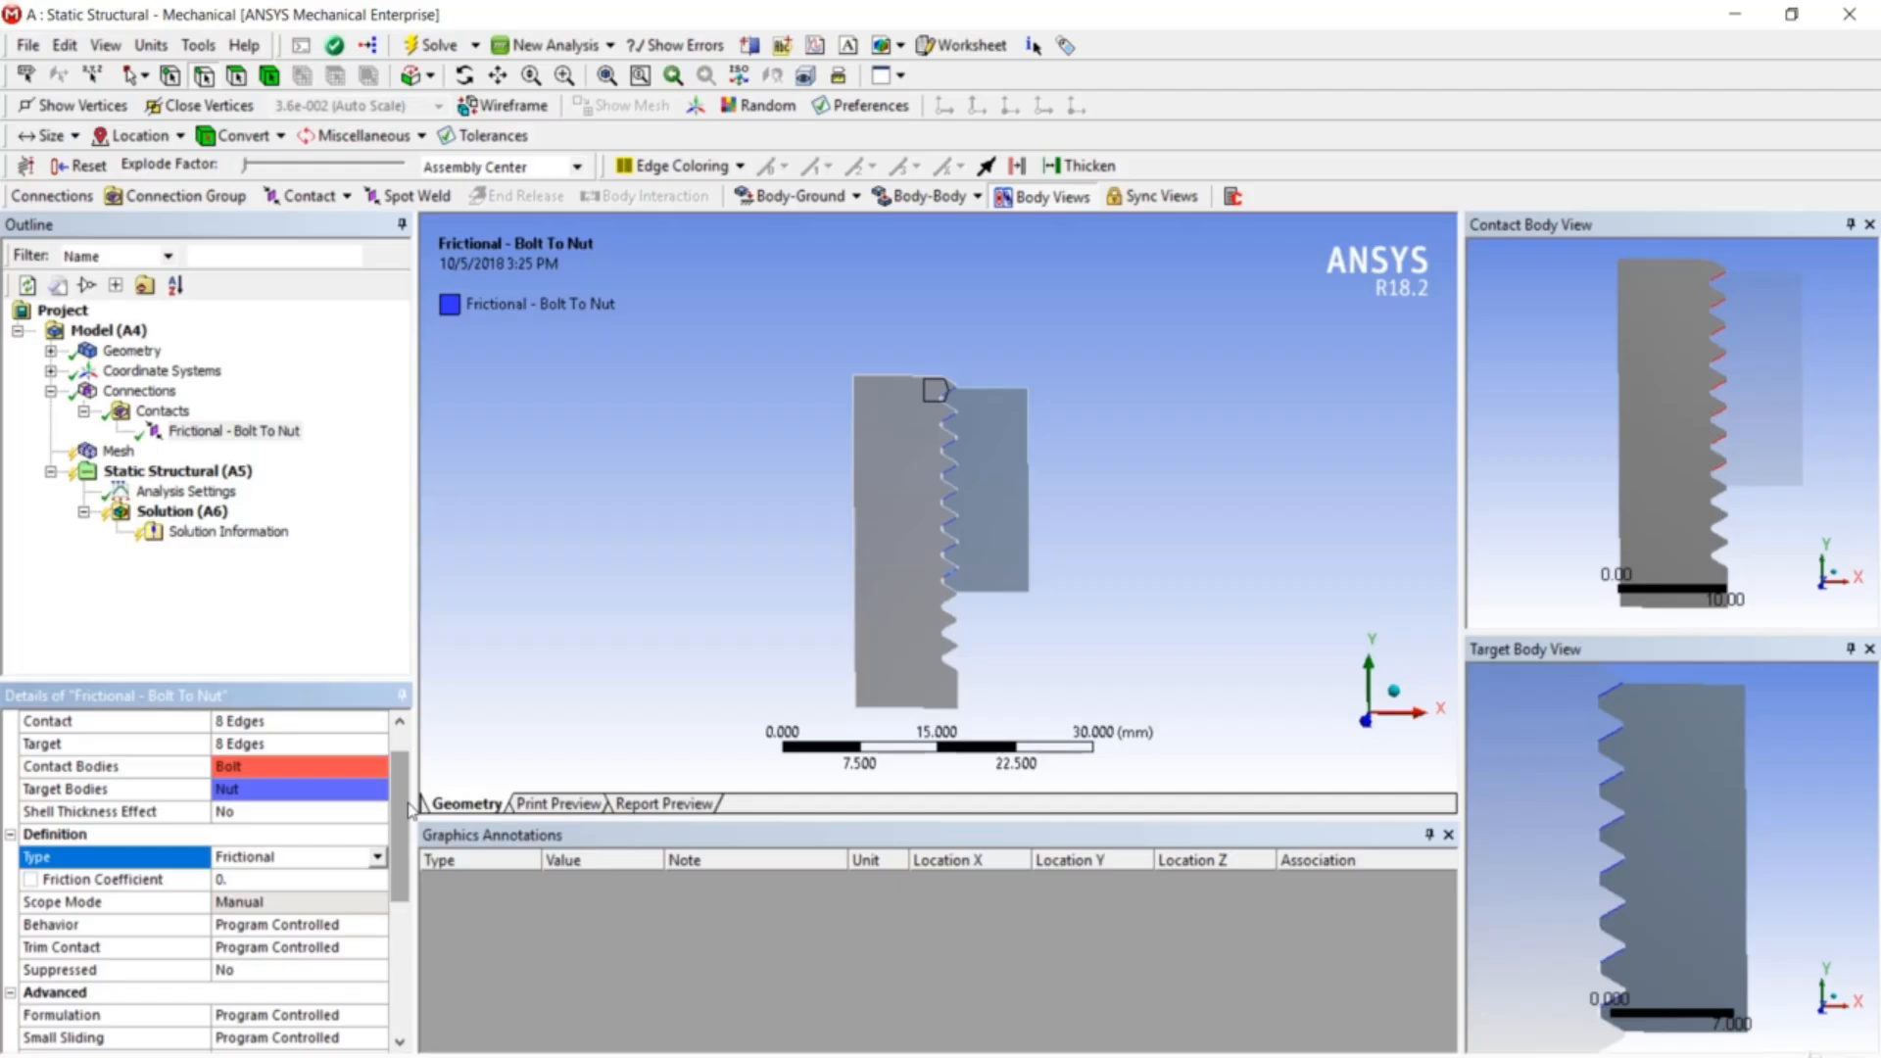
{"action": "scroll", "coordinate": [409, 810], "scroll_direction": "down", "scroll_amount": 2}
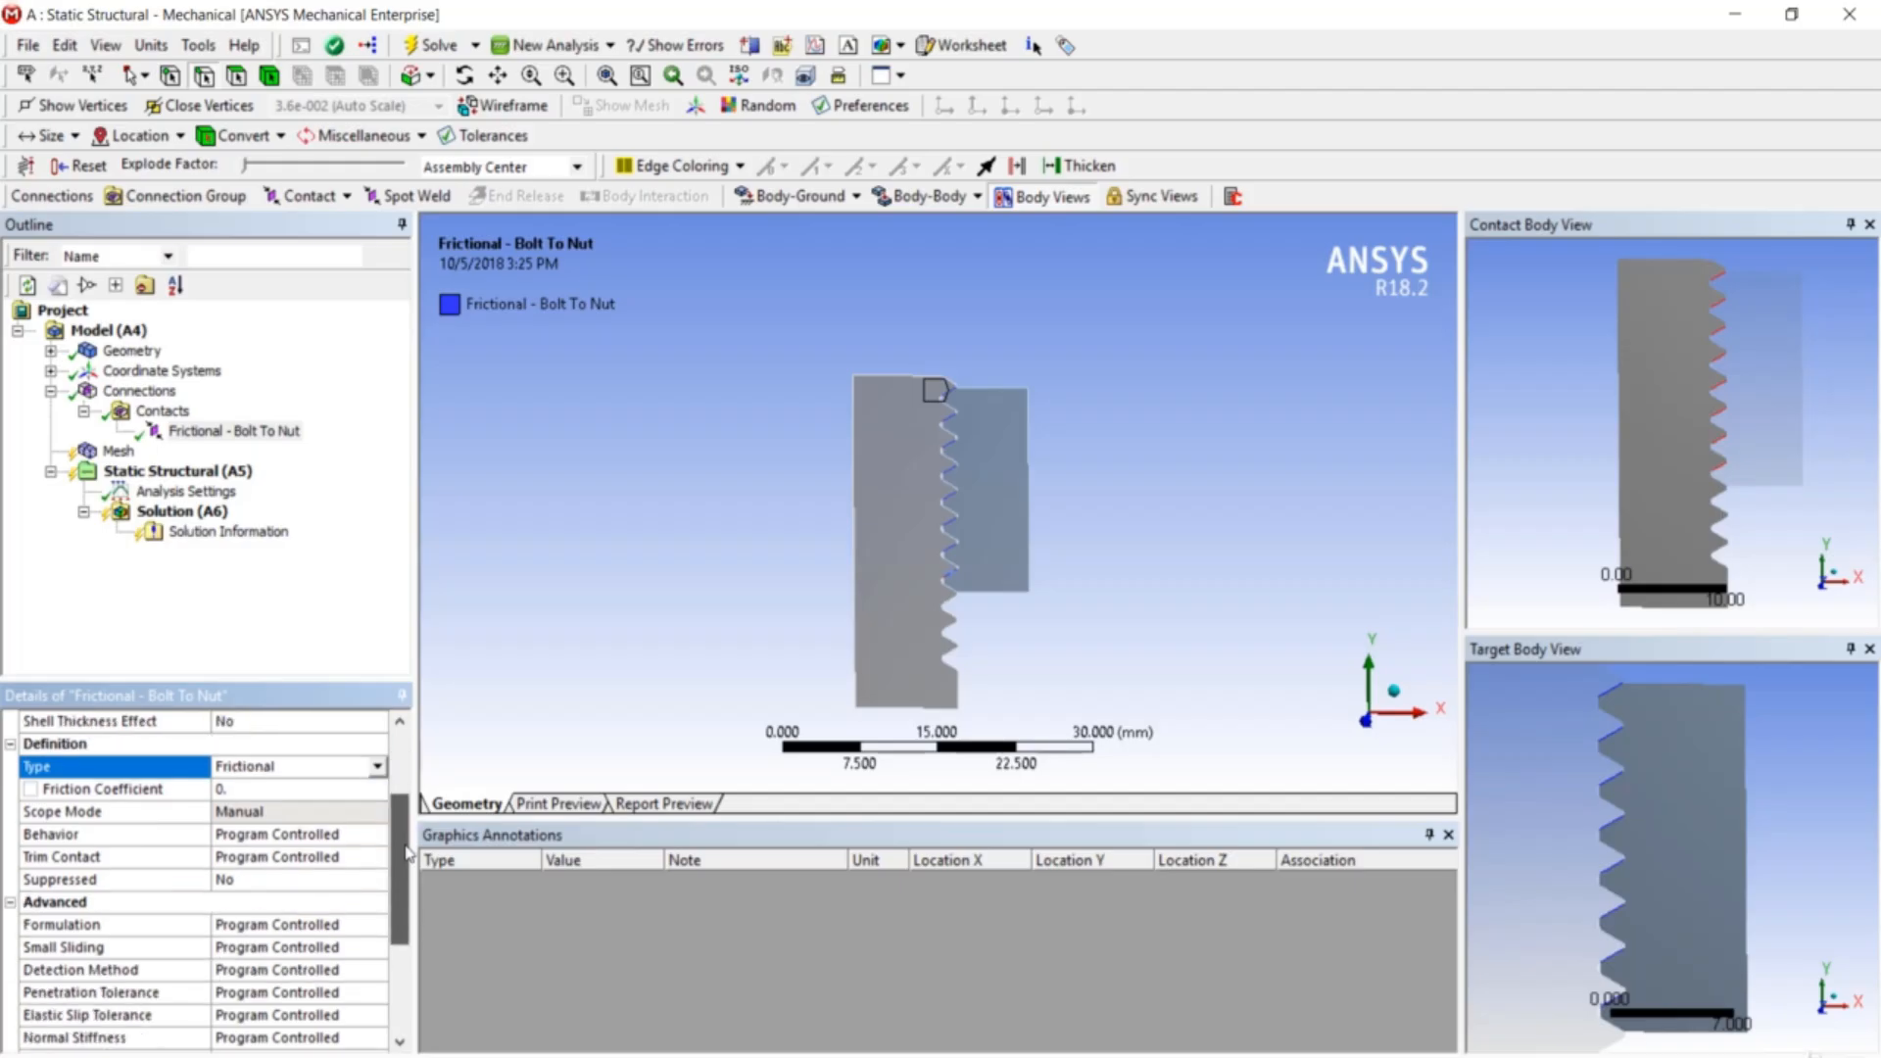
{"action": "left_click", "coordinate": [304, 789]}
{"action": "type", "text": "0.3"}
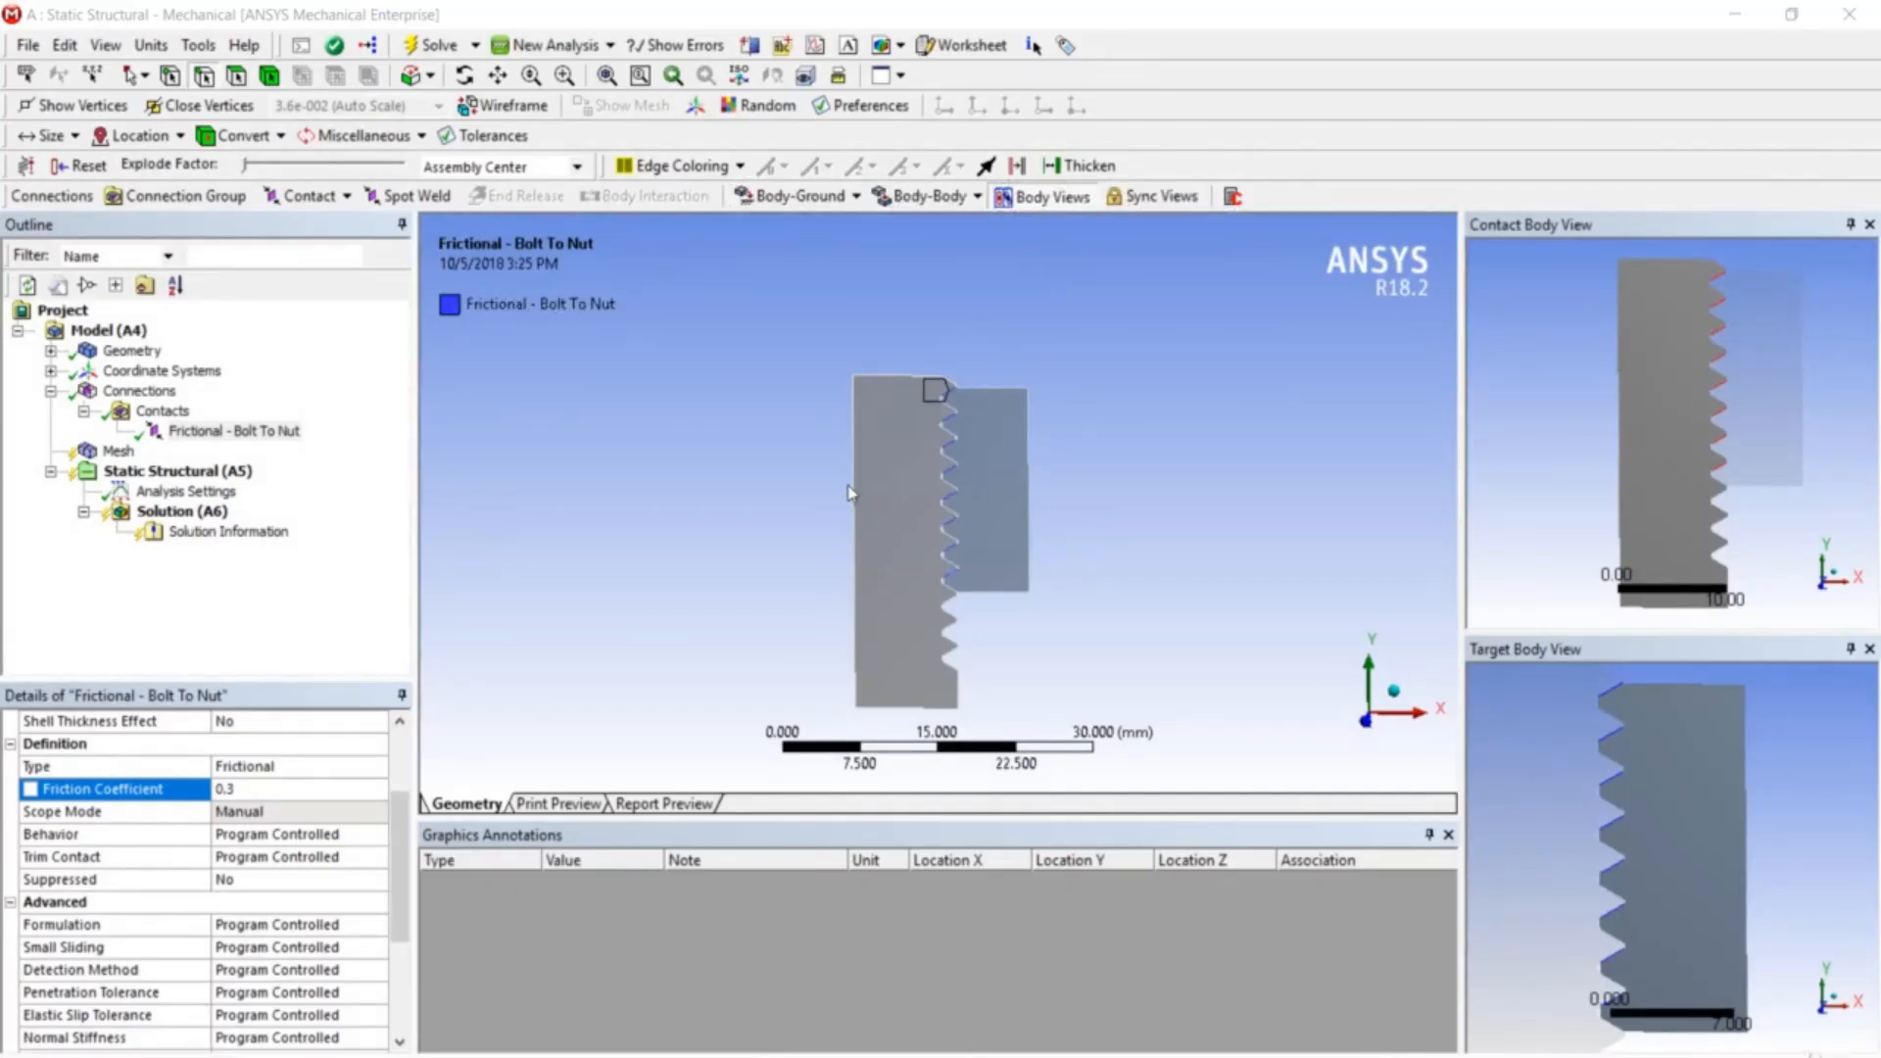
- Set the Frictional - Bolt To Nut contact formulation to Augmented Lagrange
{"action": "left_click", "coordinate": [263, 446]}
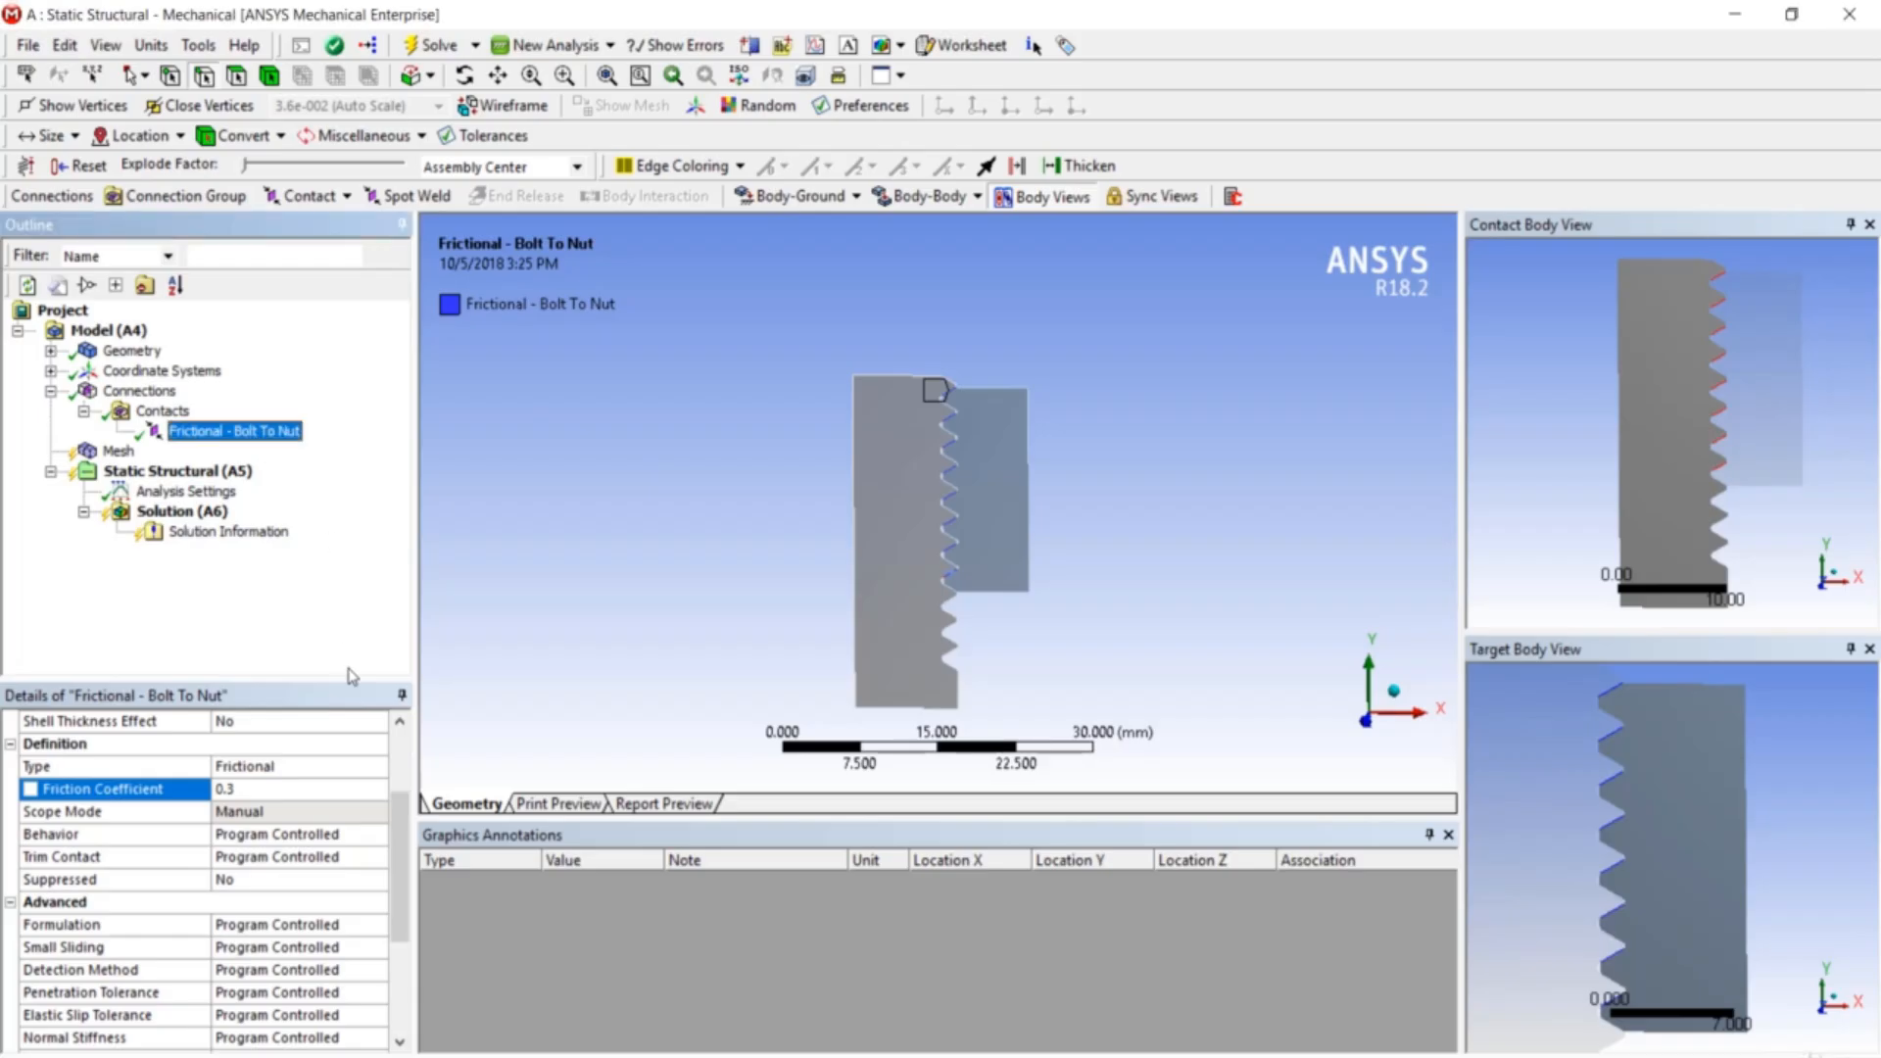
{"action": "left_click_drag", "start_coordinate": [404, 850], "coordinate": [402, 939]}
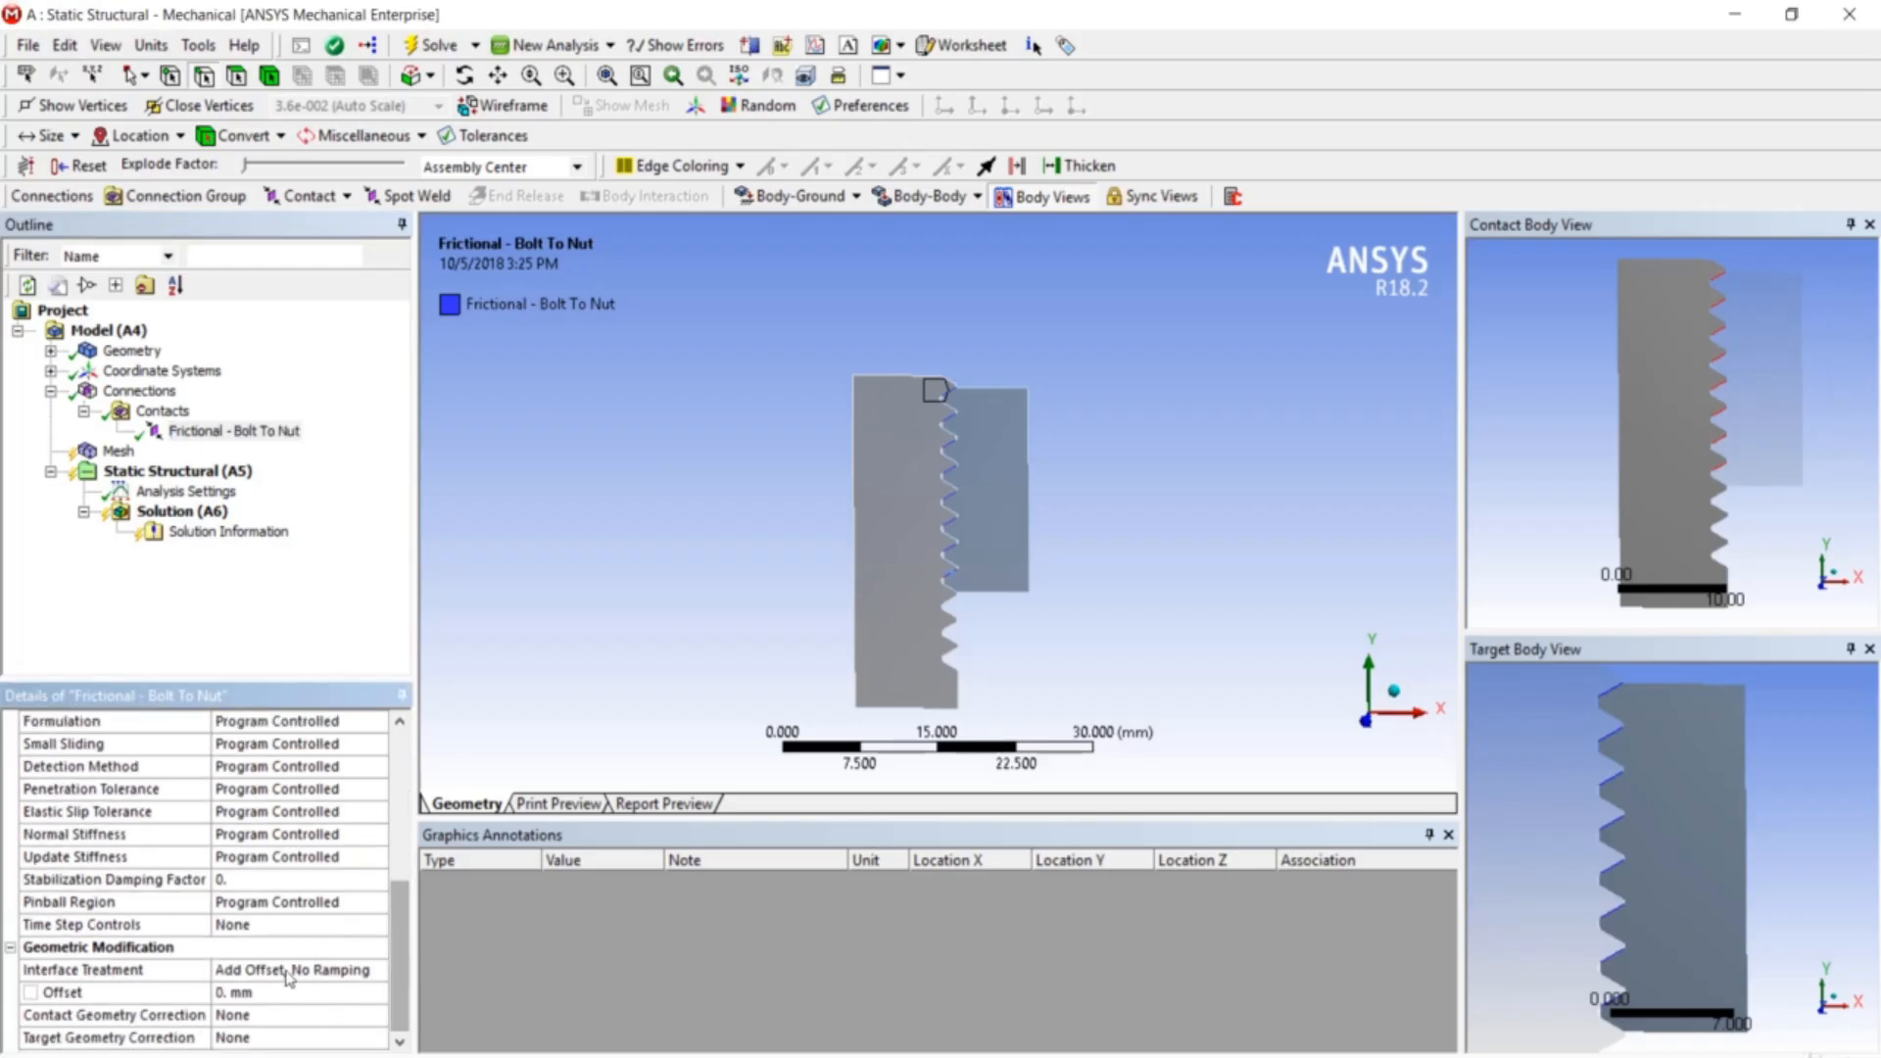
{"action": "scroll", "coordinate": [244, 970], "scroll_direction": "up", "scroll_amount": 2}
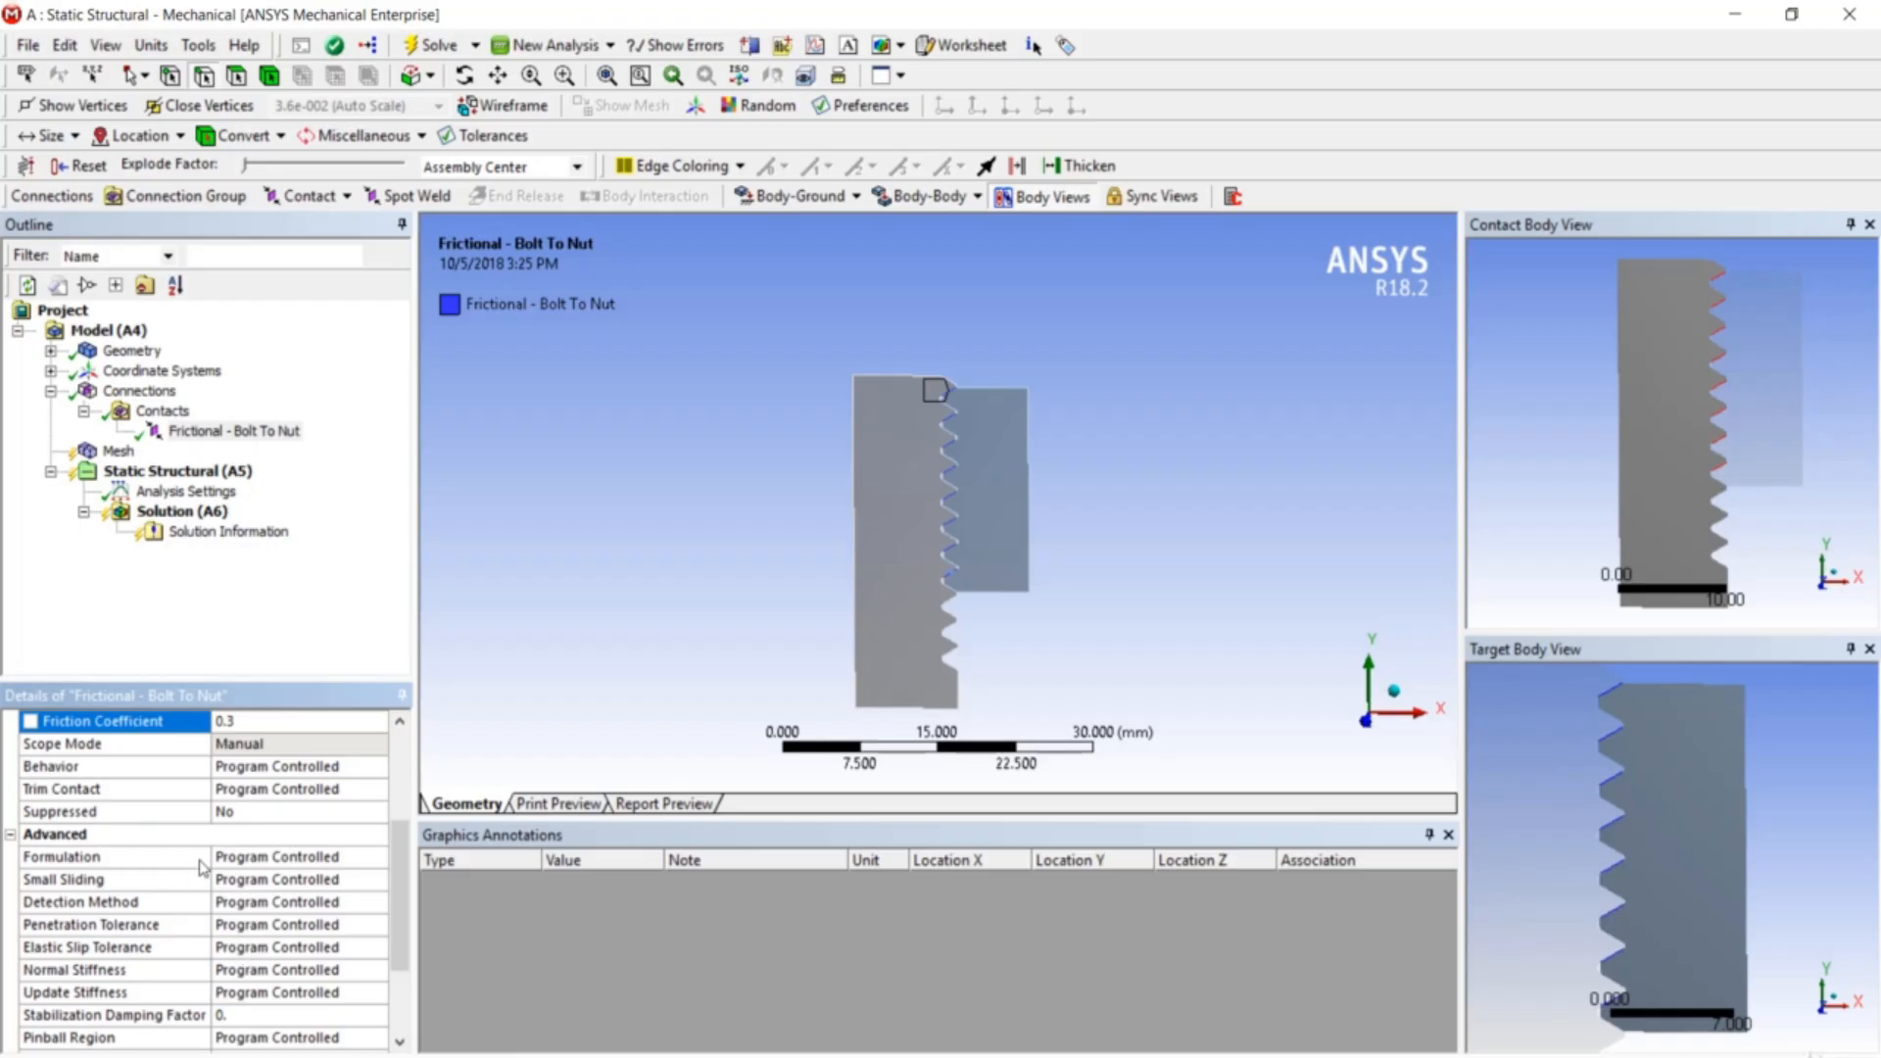
{"action": "left_click", "coordinate": [280, 867]}
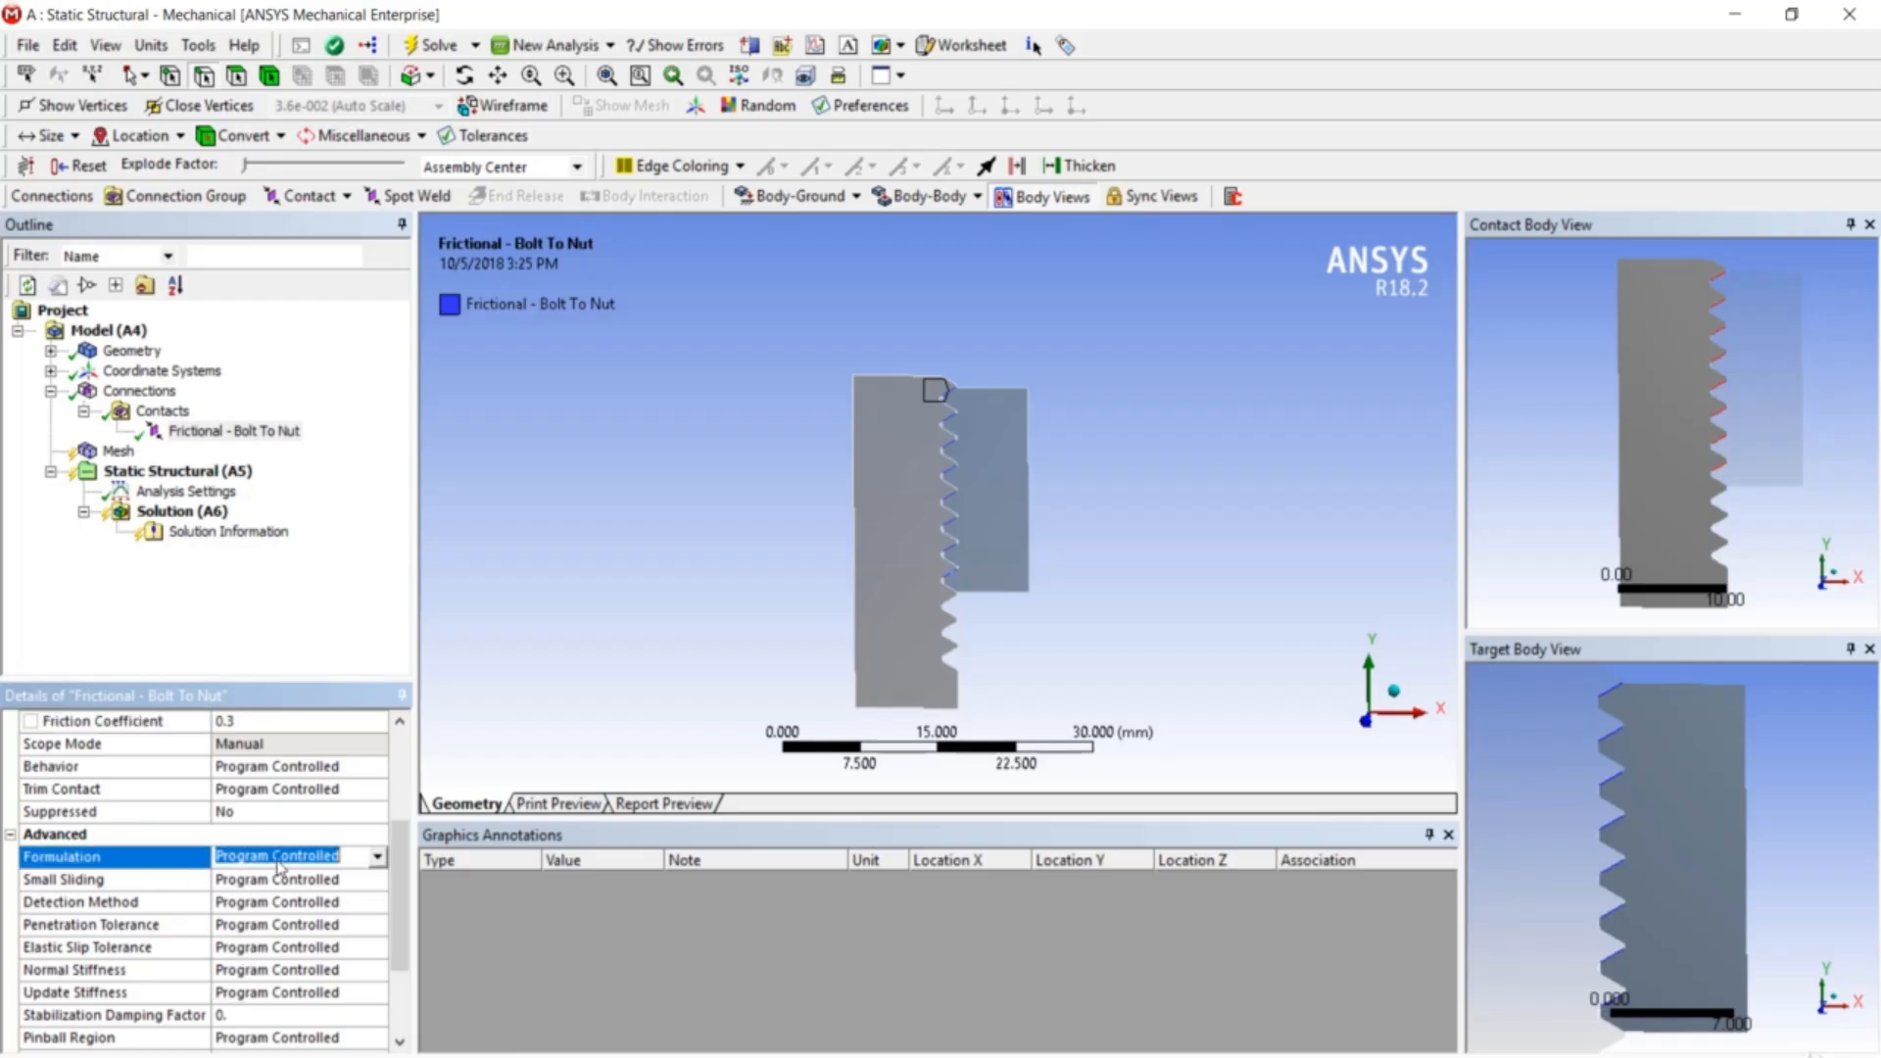
{"action": "left_click", "coordinate": [379, 858]}
{"action": "left_click", "coordinate": [372, 898]}
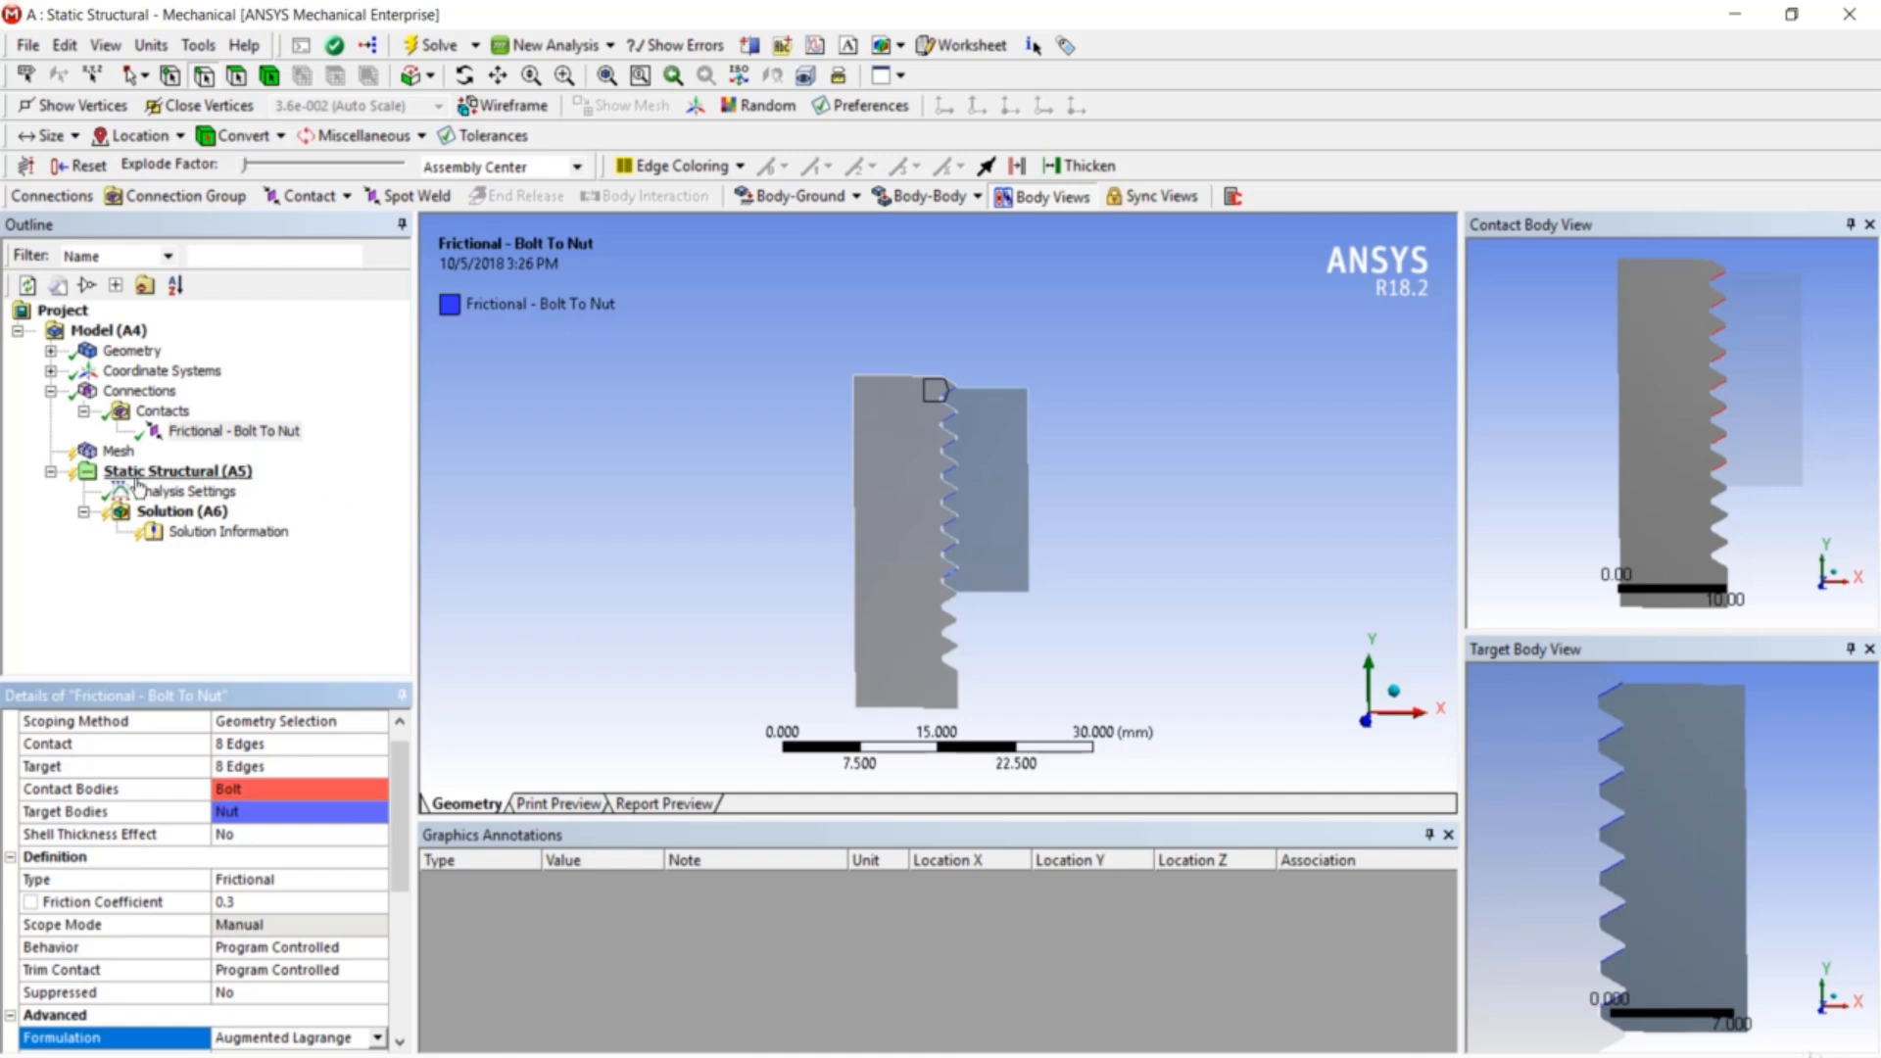
- Generate the bolt-and-nut mesh and bring up the Static Structural Insert menu
{"action": "right_click", "coordinate": [116, 451]}
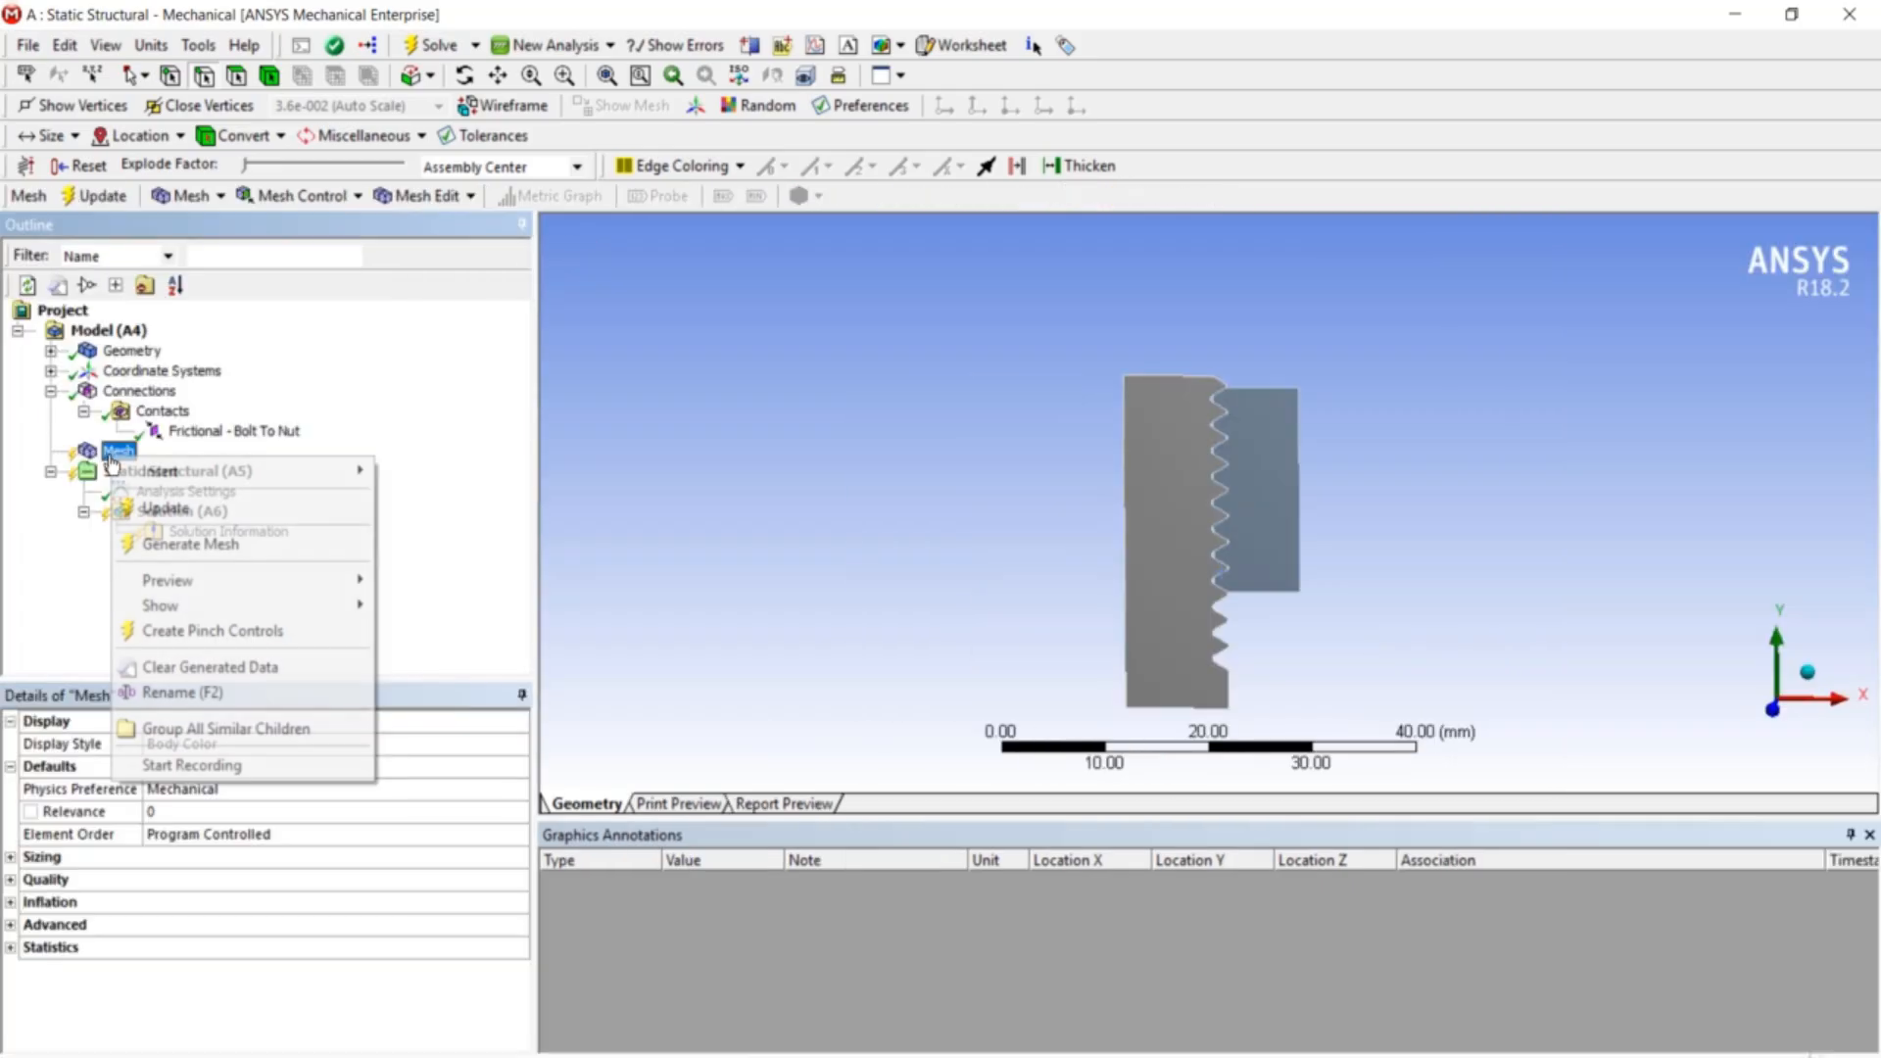
{"action": "left_click", "coordinate": [186, 544]}
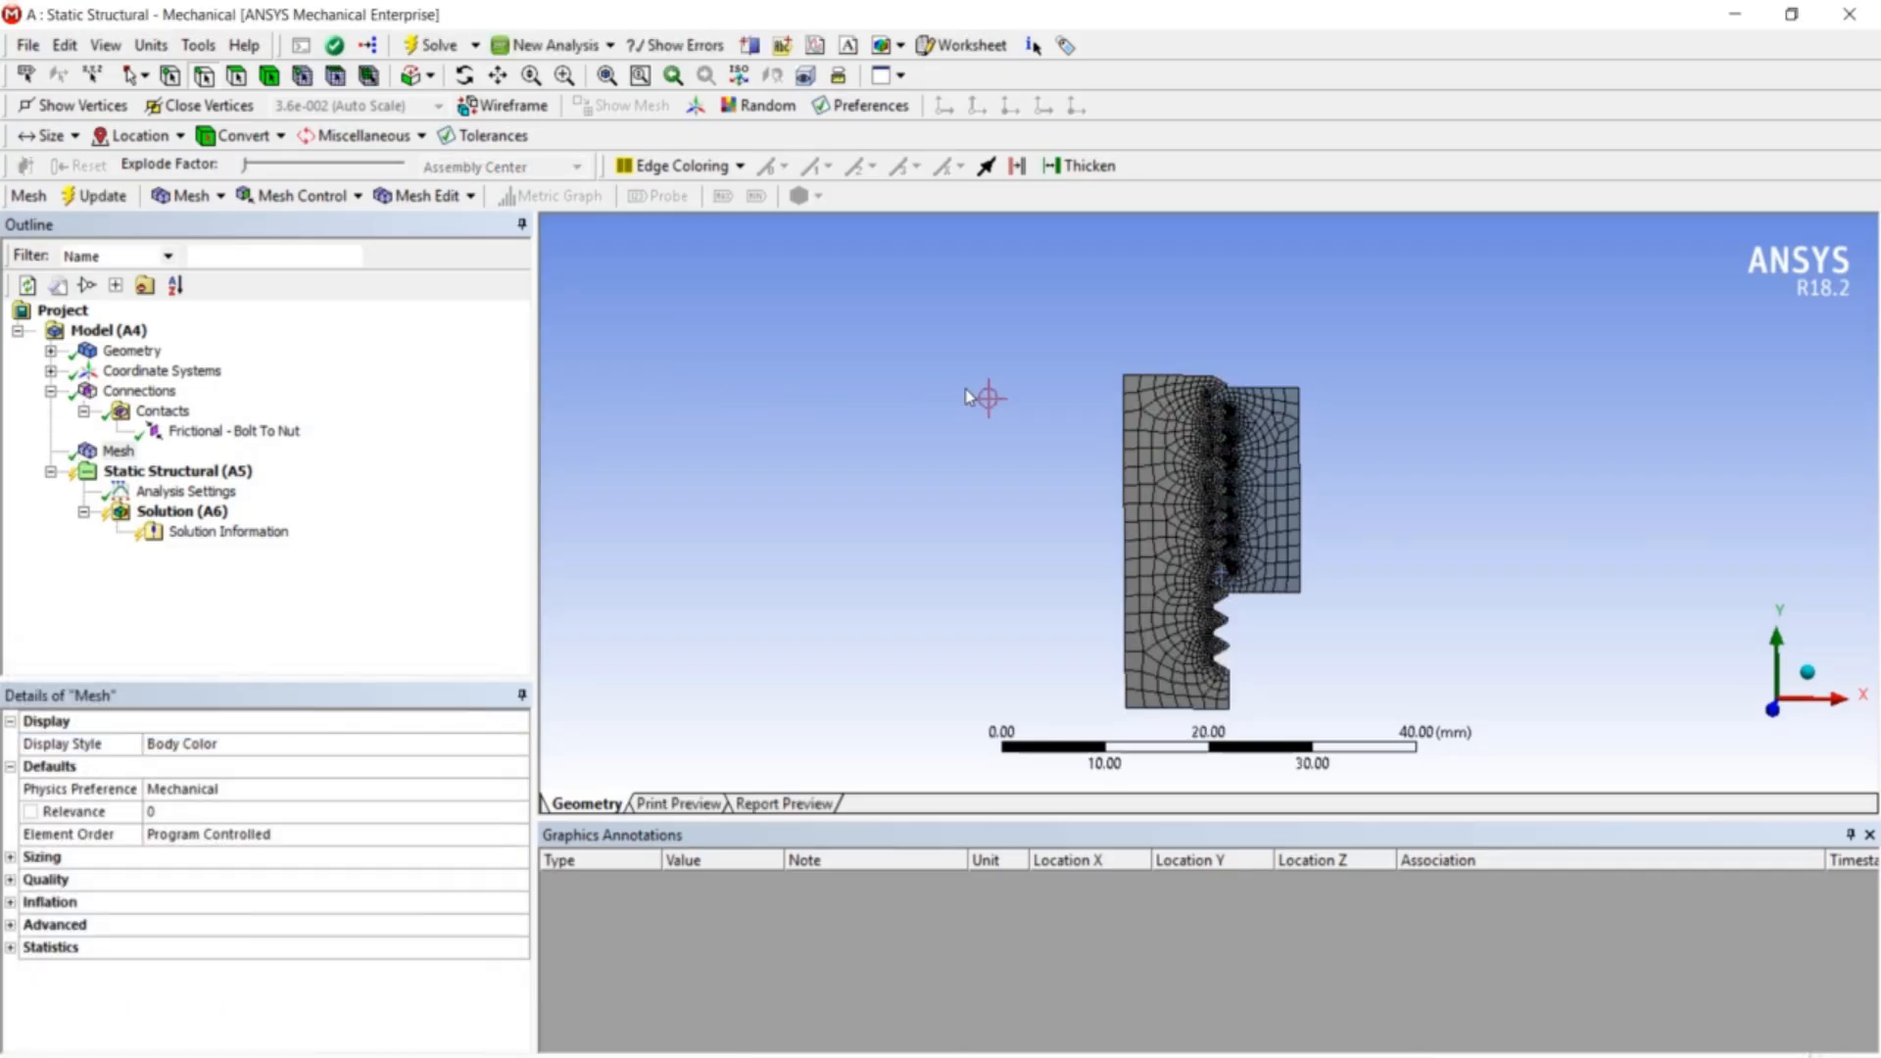
{"action": "scroll", "coordinate": [1254, 501], "scroll_direction": "up", "scroll_amount": 5}
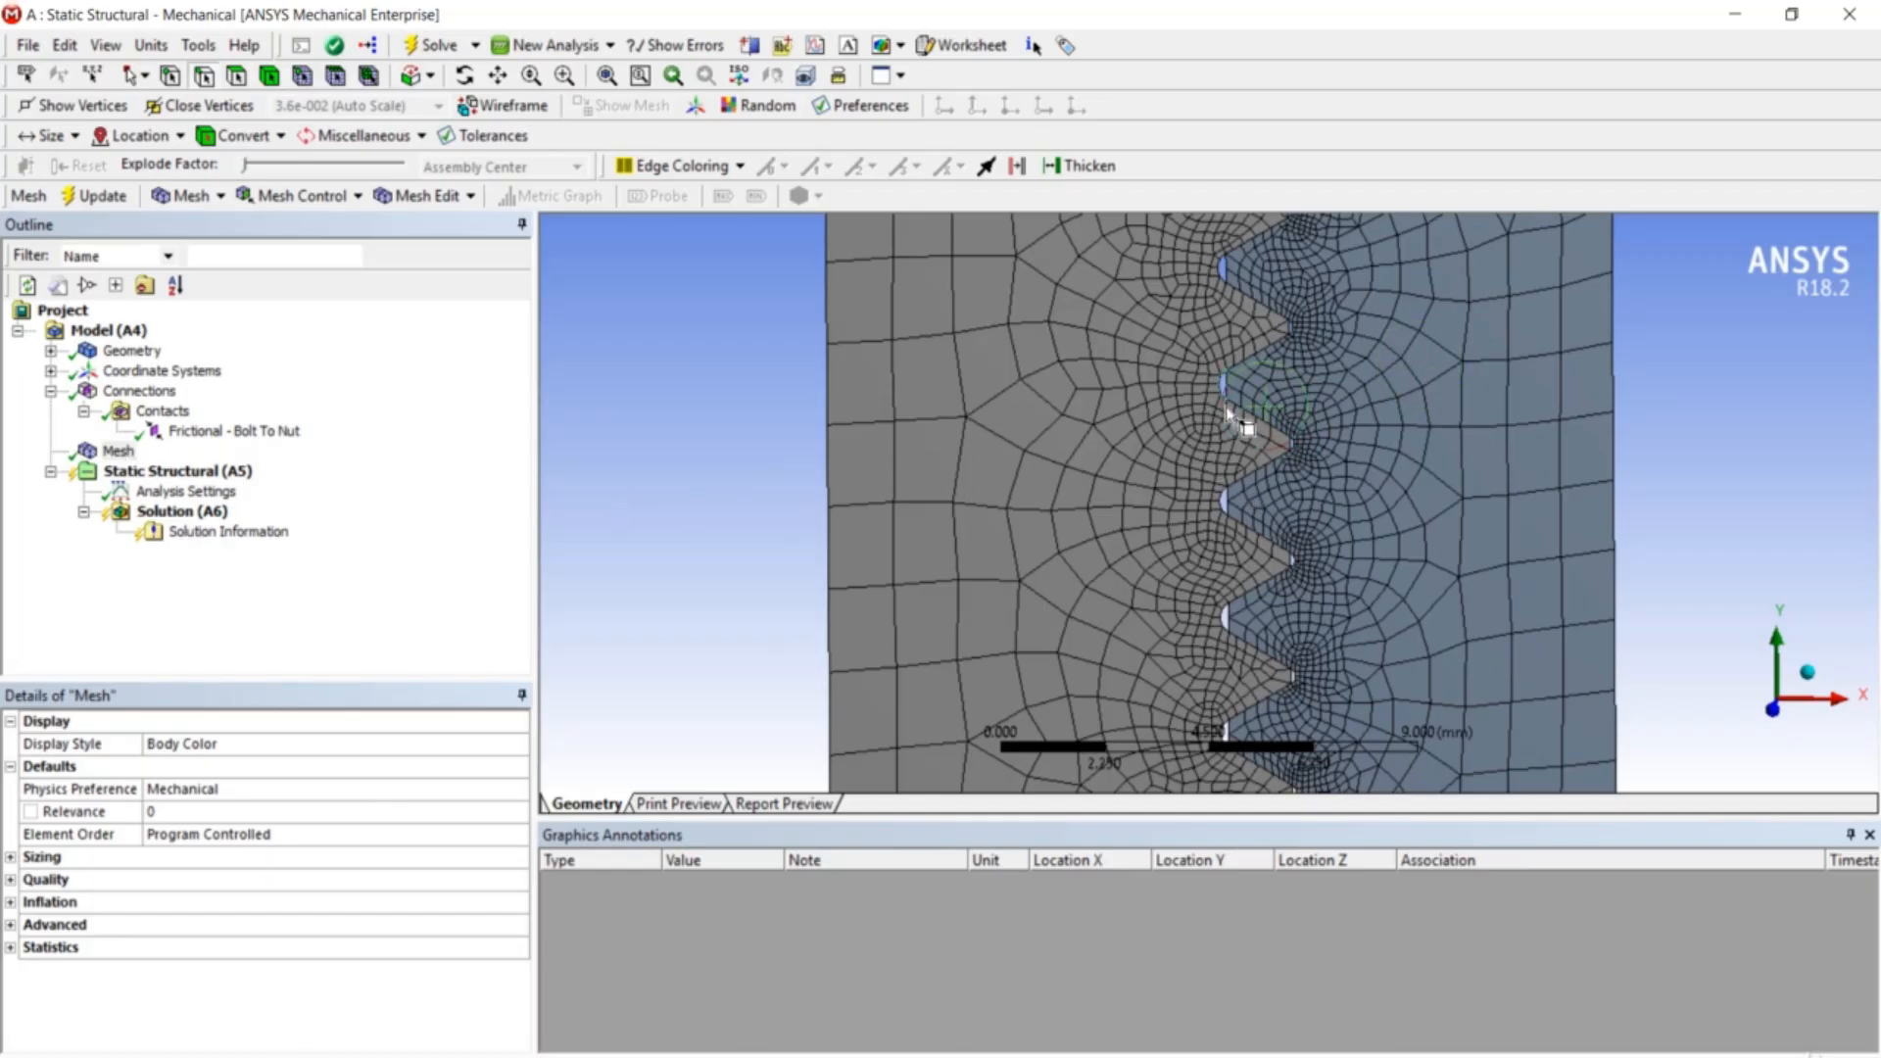
{"action": "scroll", "coordinate": [1226, 407], "scroll_direction": "down", "scroll_amount": 5}
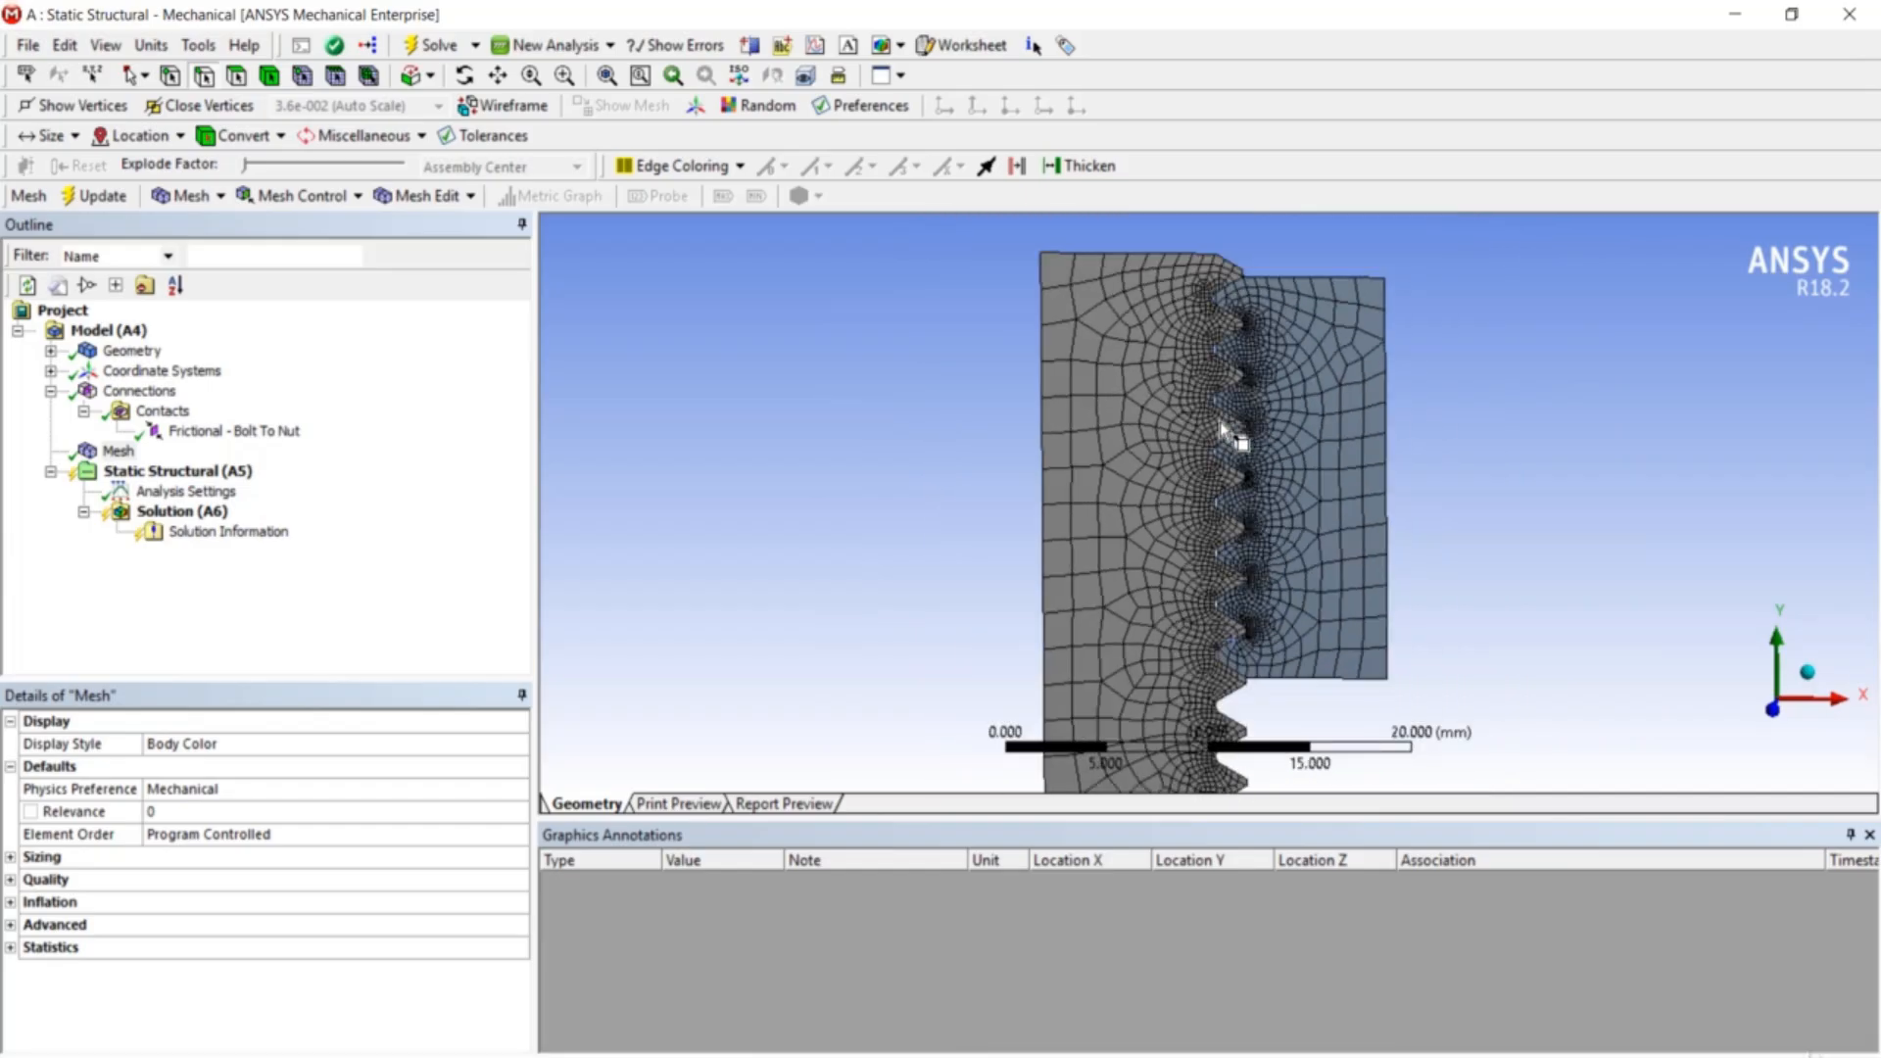
{"action": "scroll", "coordinate": [1231, 432], "scroll_direction": "down", "scroll_amount": 2}
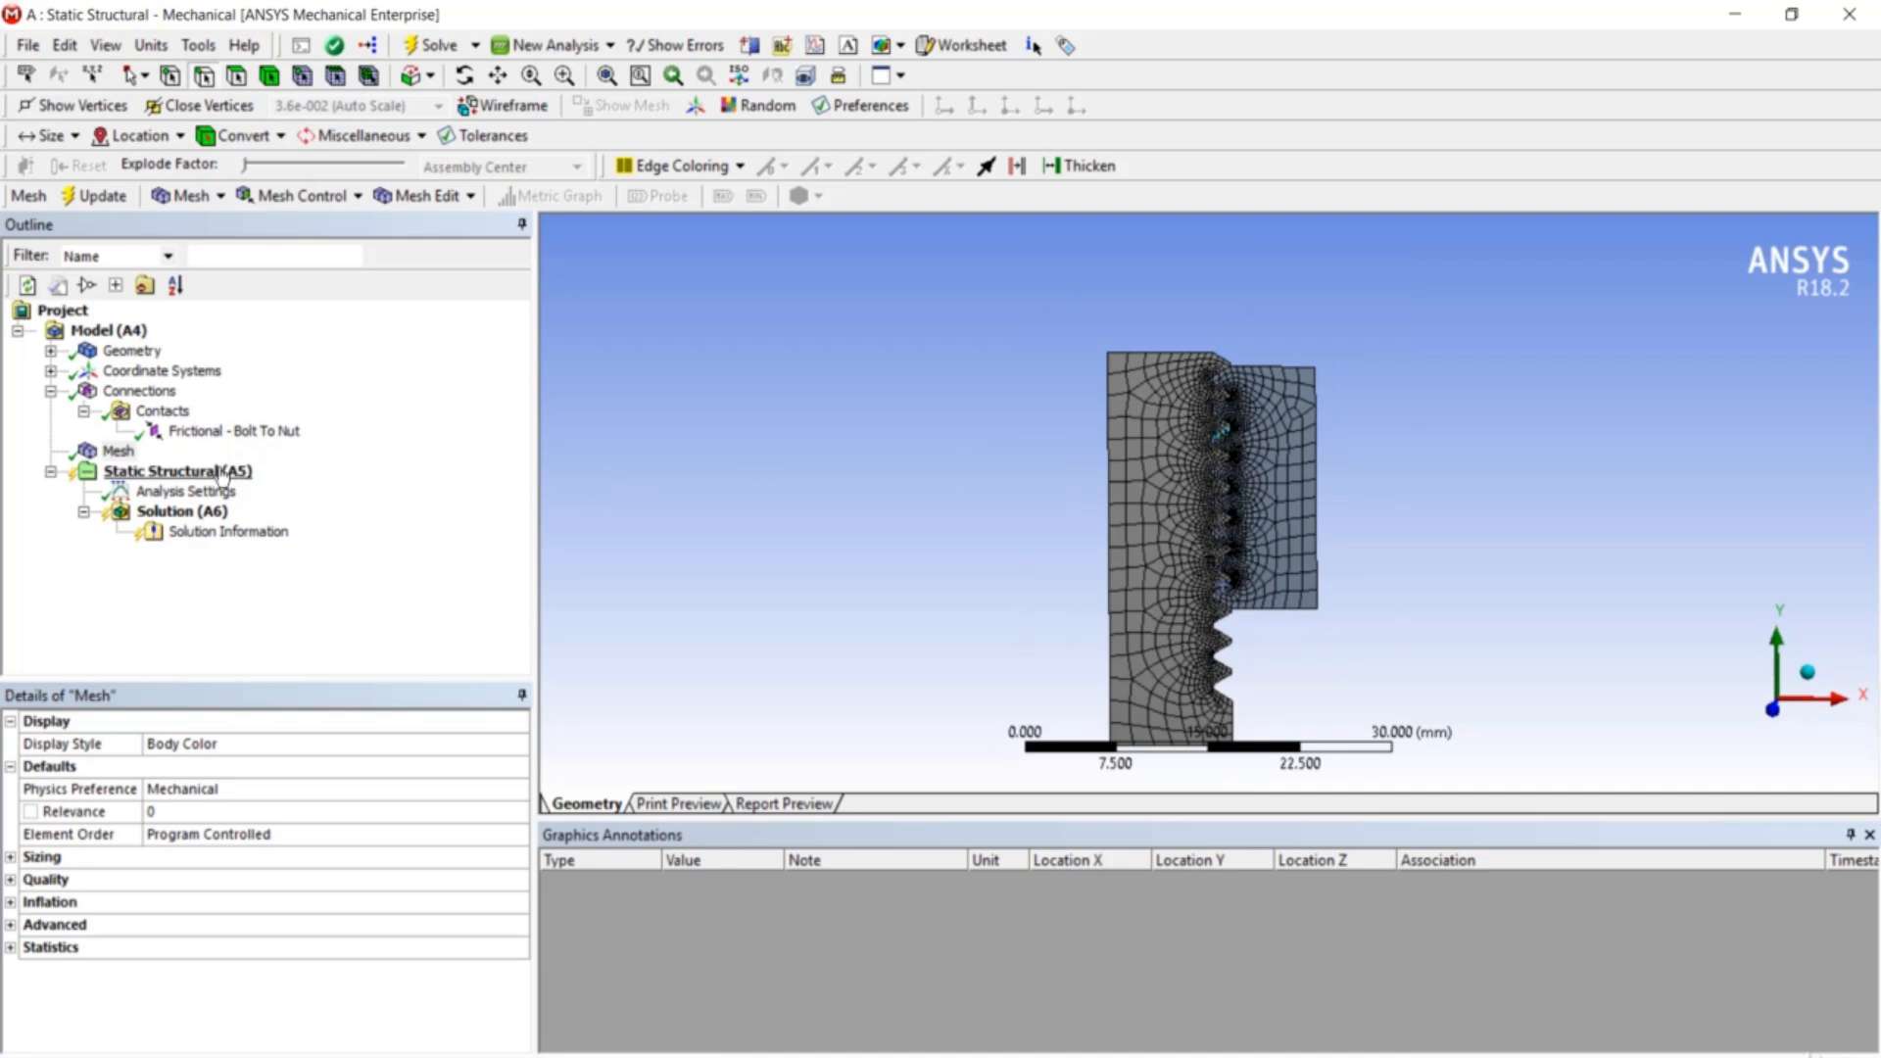
{"action": "right_click", "coordinate": [223, 476]}
{"action": "mouse_move", "coordinate": [269, 489]}
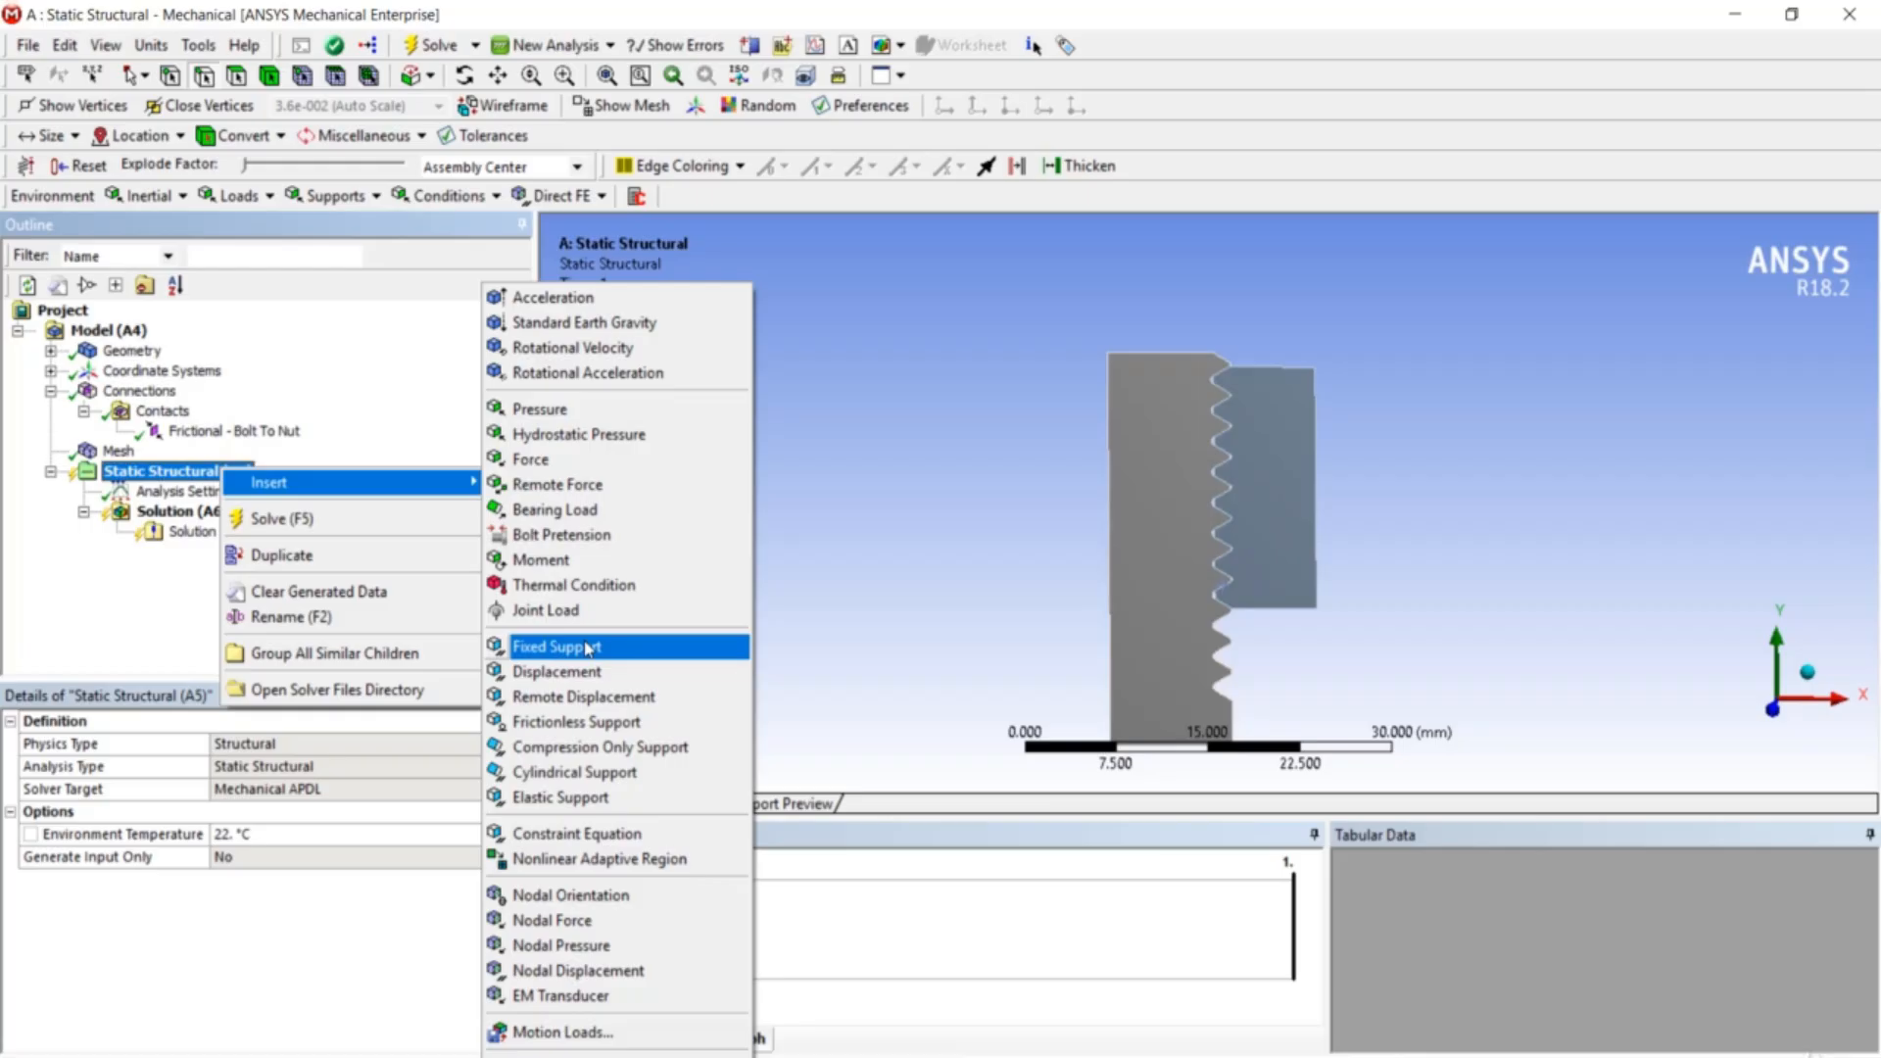
- Add a Frictionless Support on two bolt edges, starting with its left vertical edge
{"action": "left_click", "coordinate": [601, 733]}
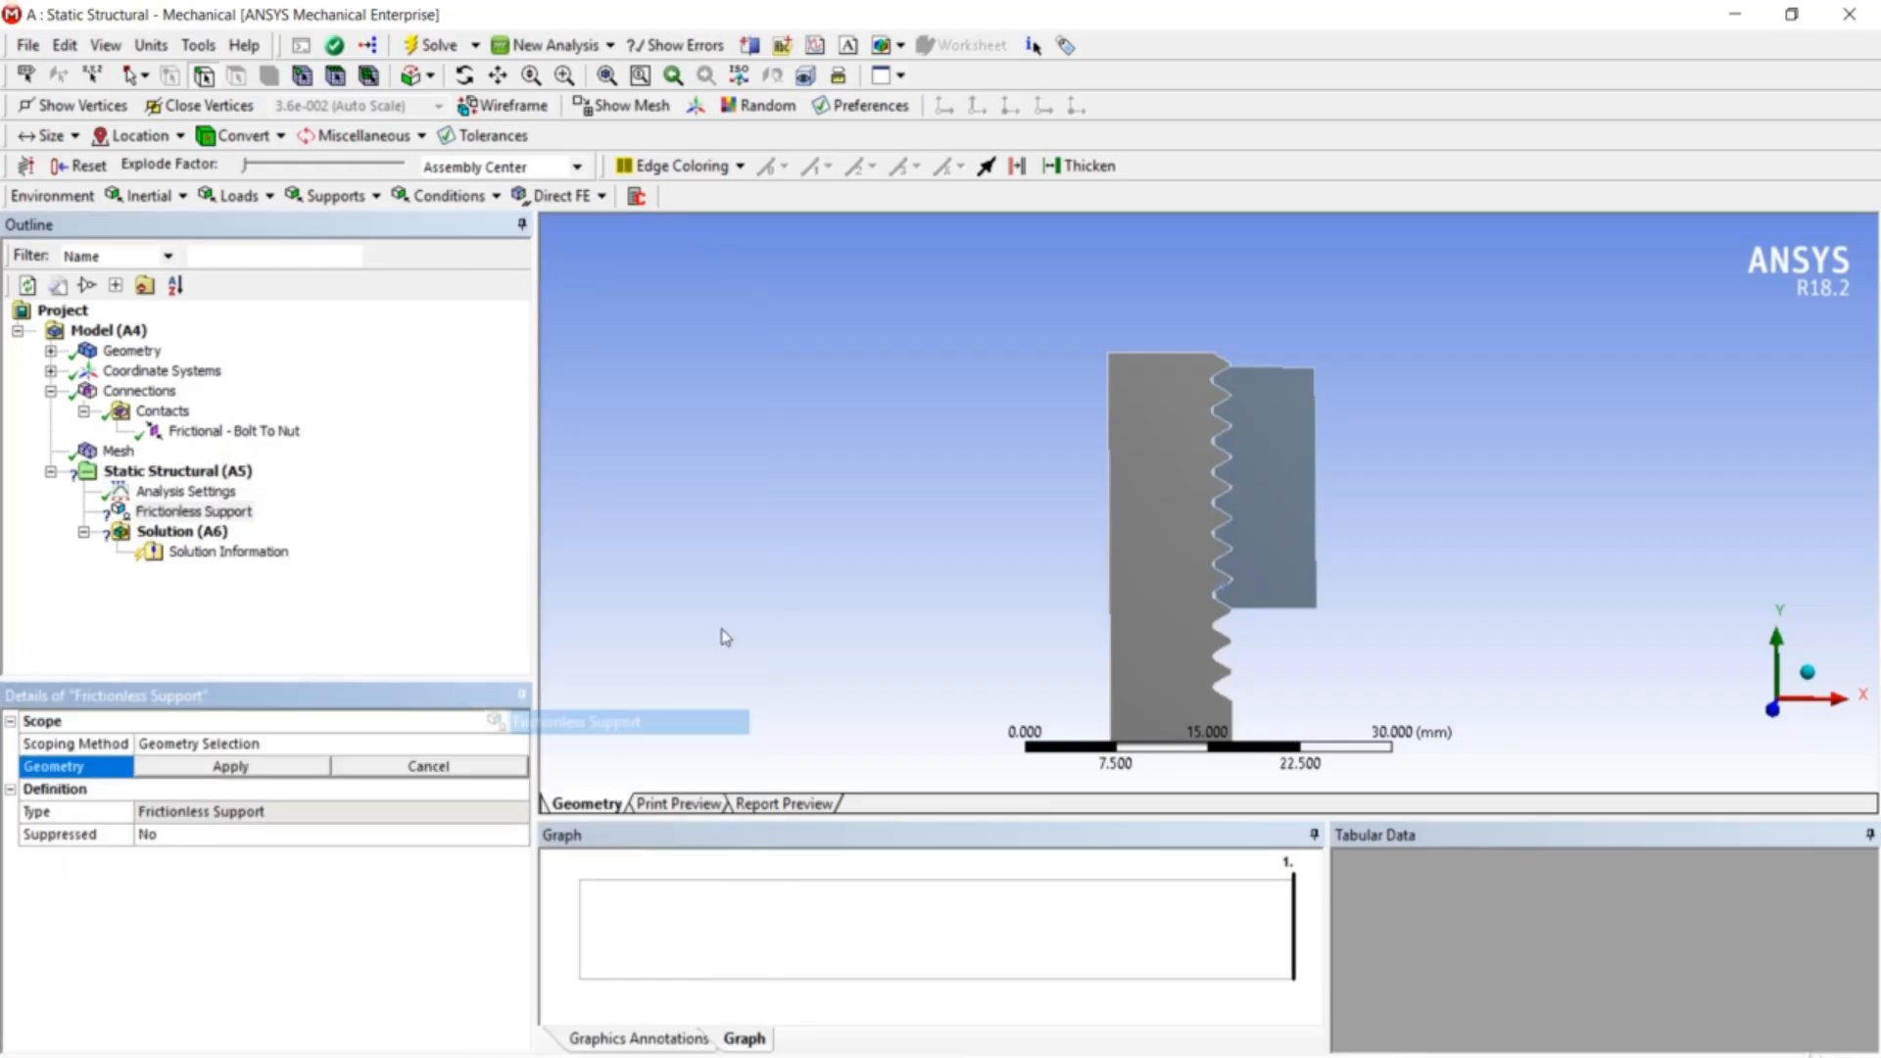
{"action": "left_click", "coordinate": [1114, 526]}
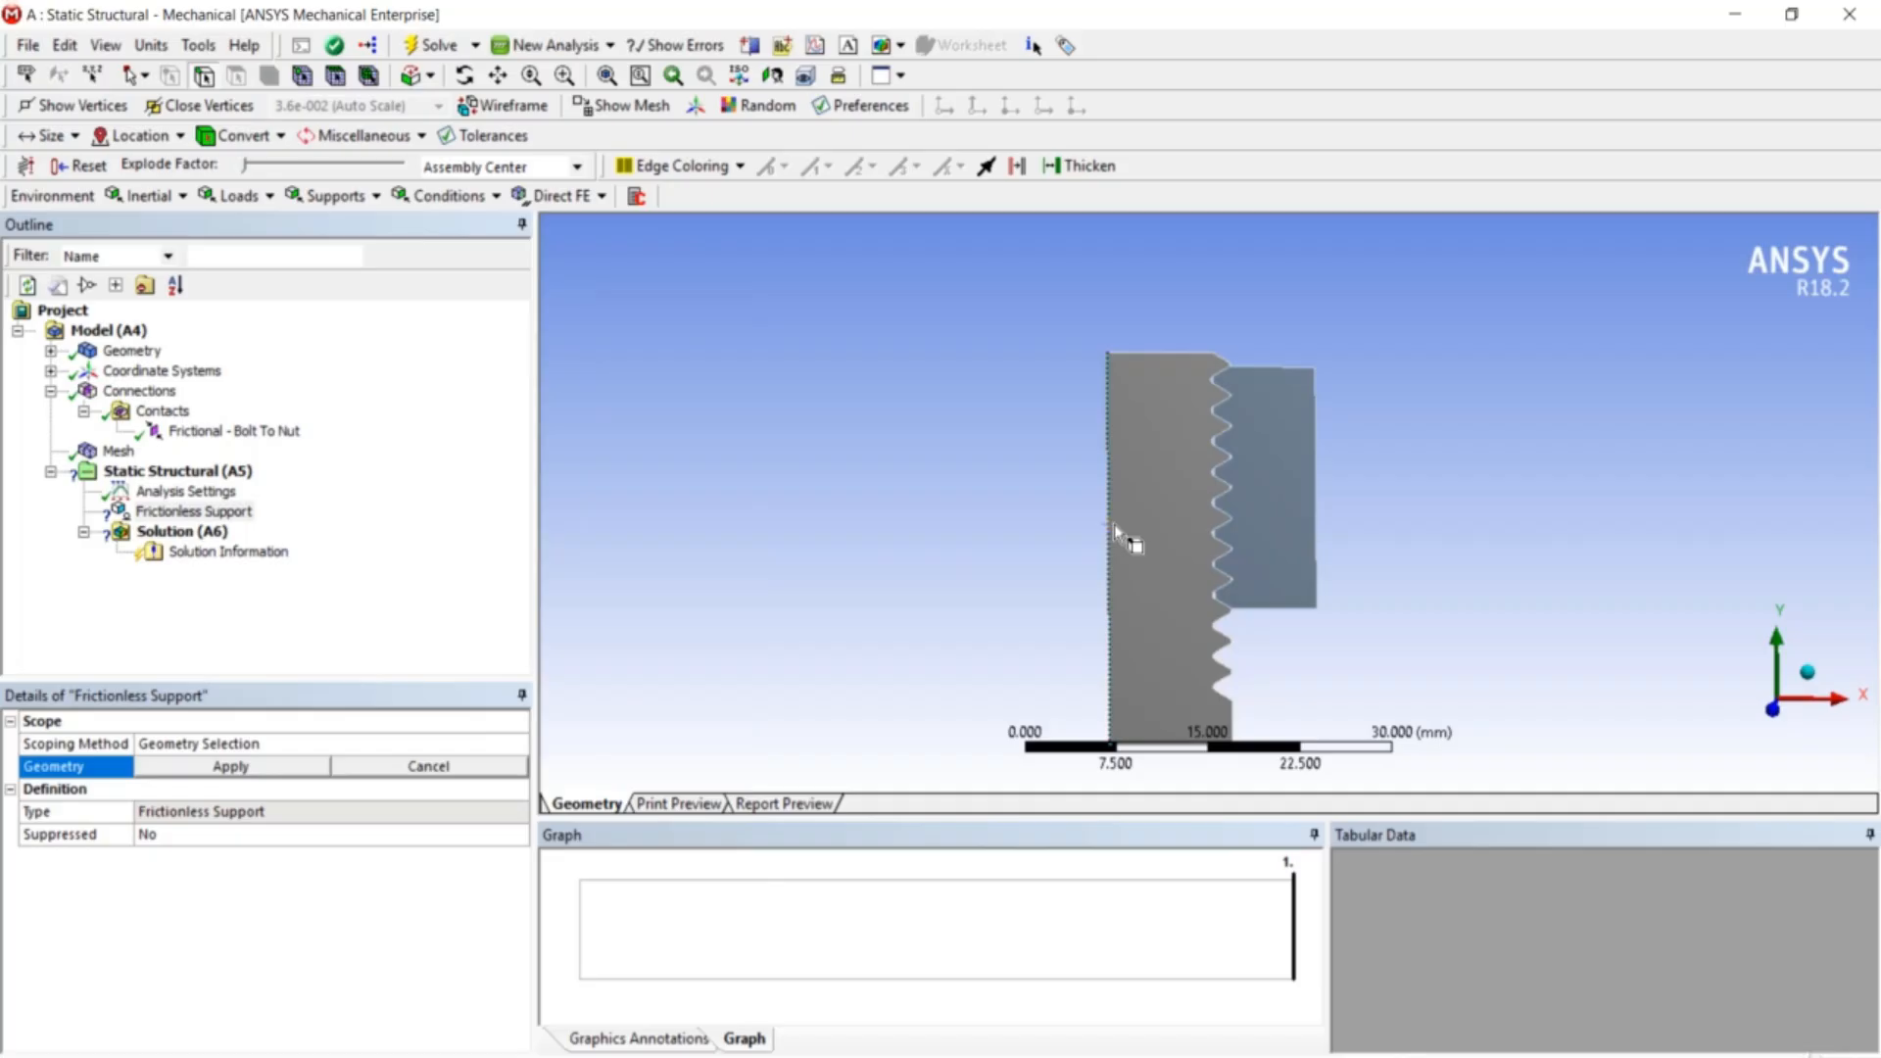
{"action": "left_click", "coordinate": [1284, 609], "text": "ctrl"}
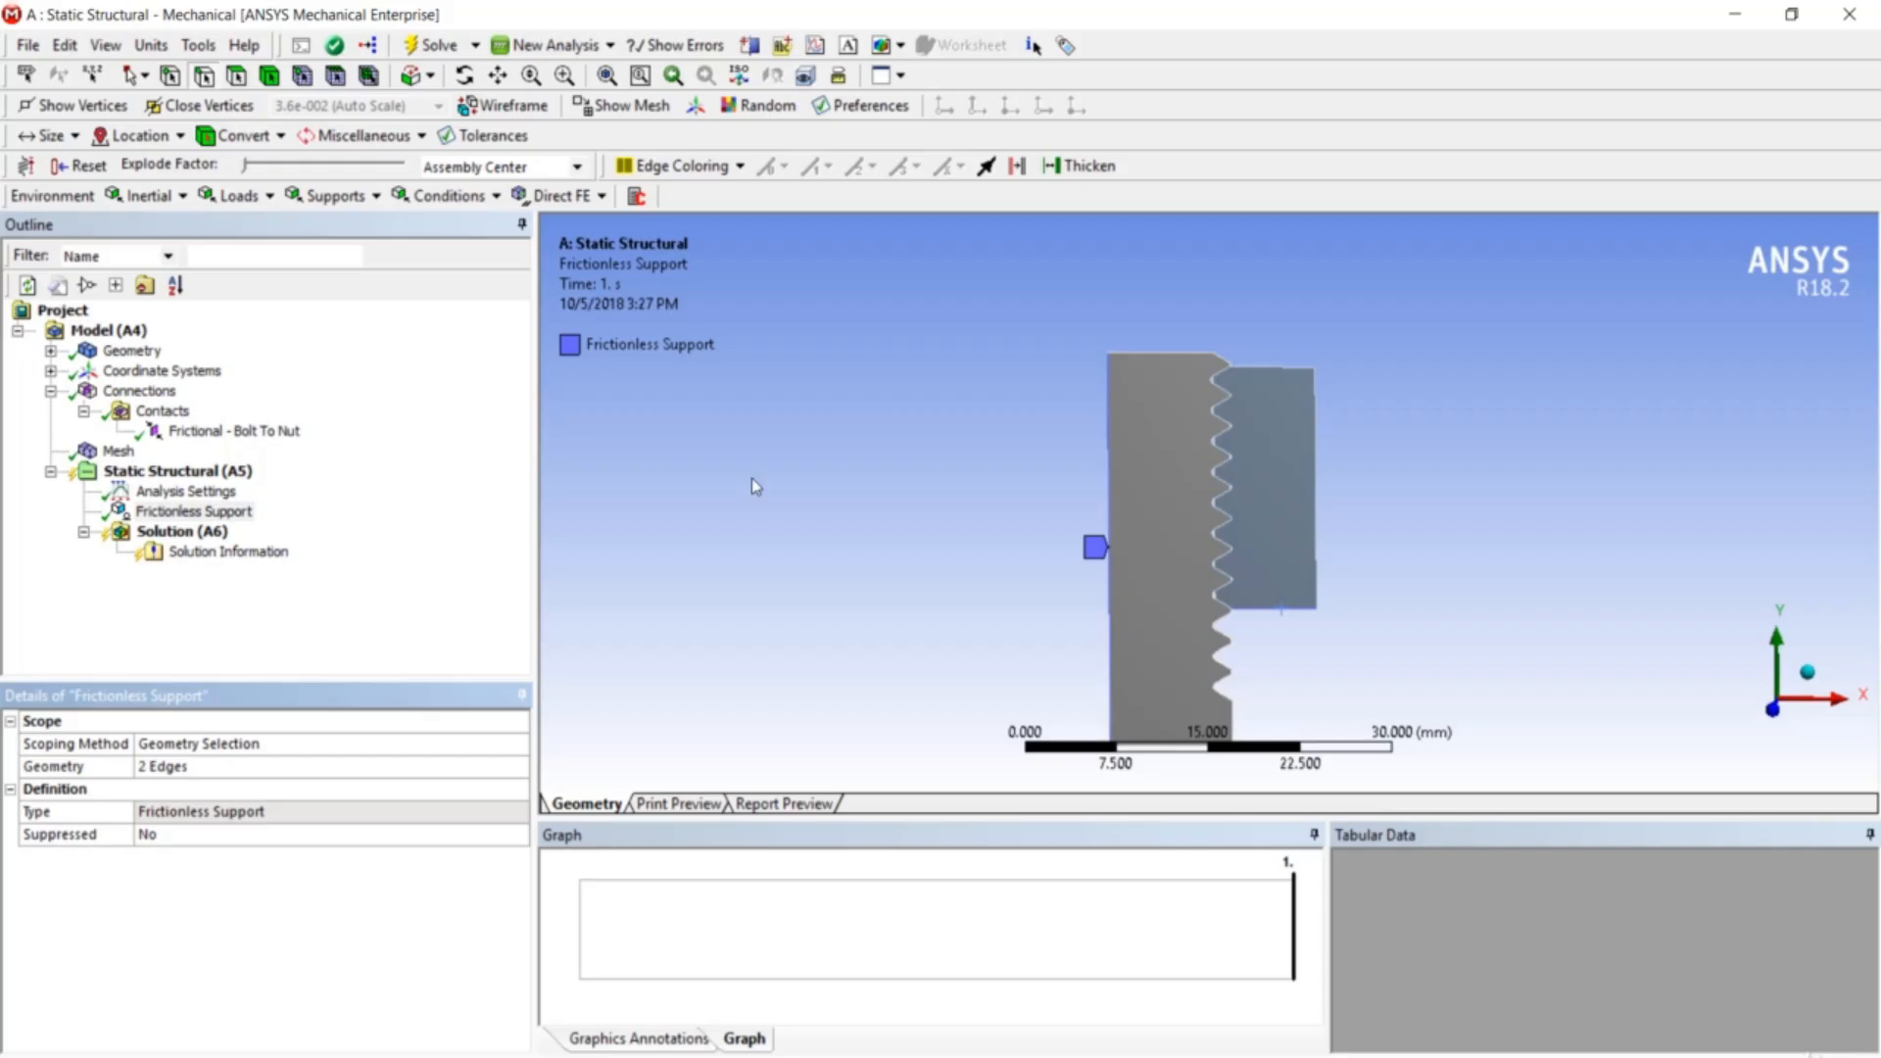
{"action": "scroll", "coordinate": [1148, 504], "scroll_direction": "up", "scroll_amount": 1}
{"action": "scroll", "coordinate": [1148, 503], "scroll_direction": "down", "scroll_amount": 1}
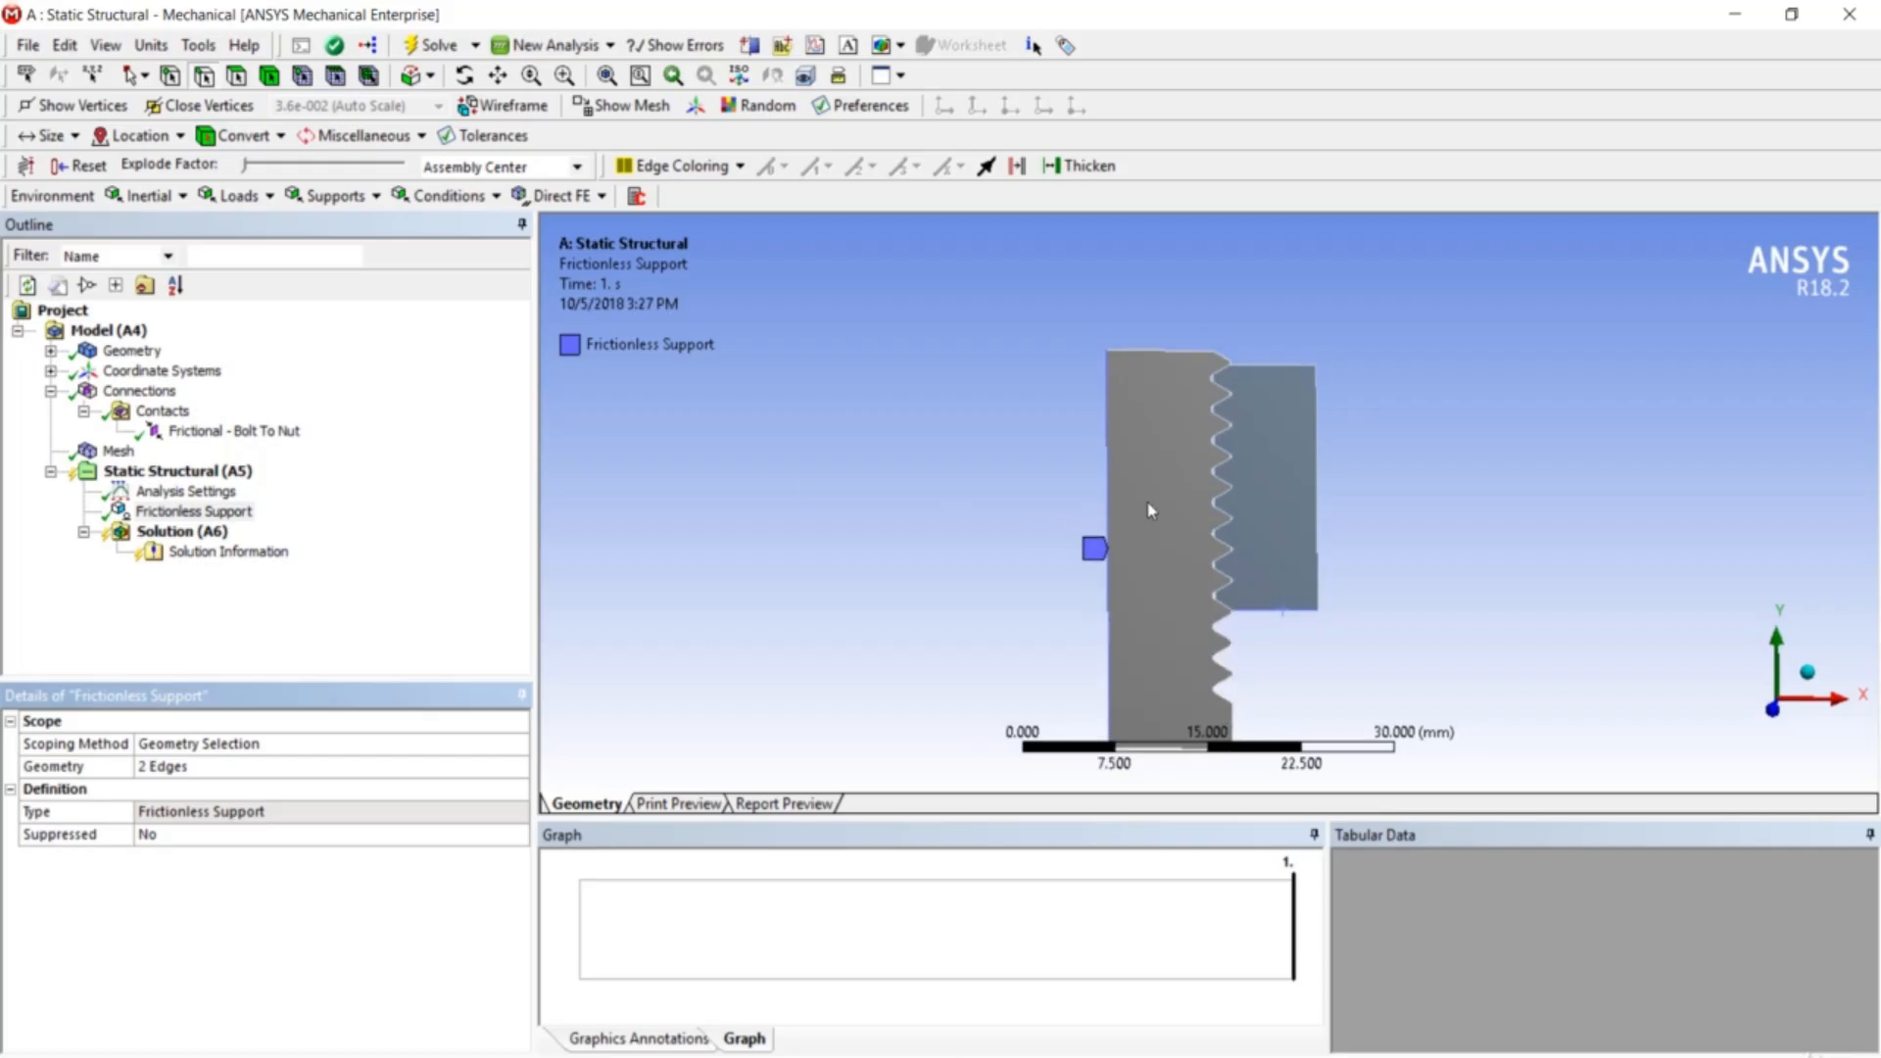
{"action": "scroll", "coordinate": [1151, 510], "scroll_direction": "down", "scroll_amount": 1}
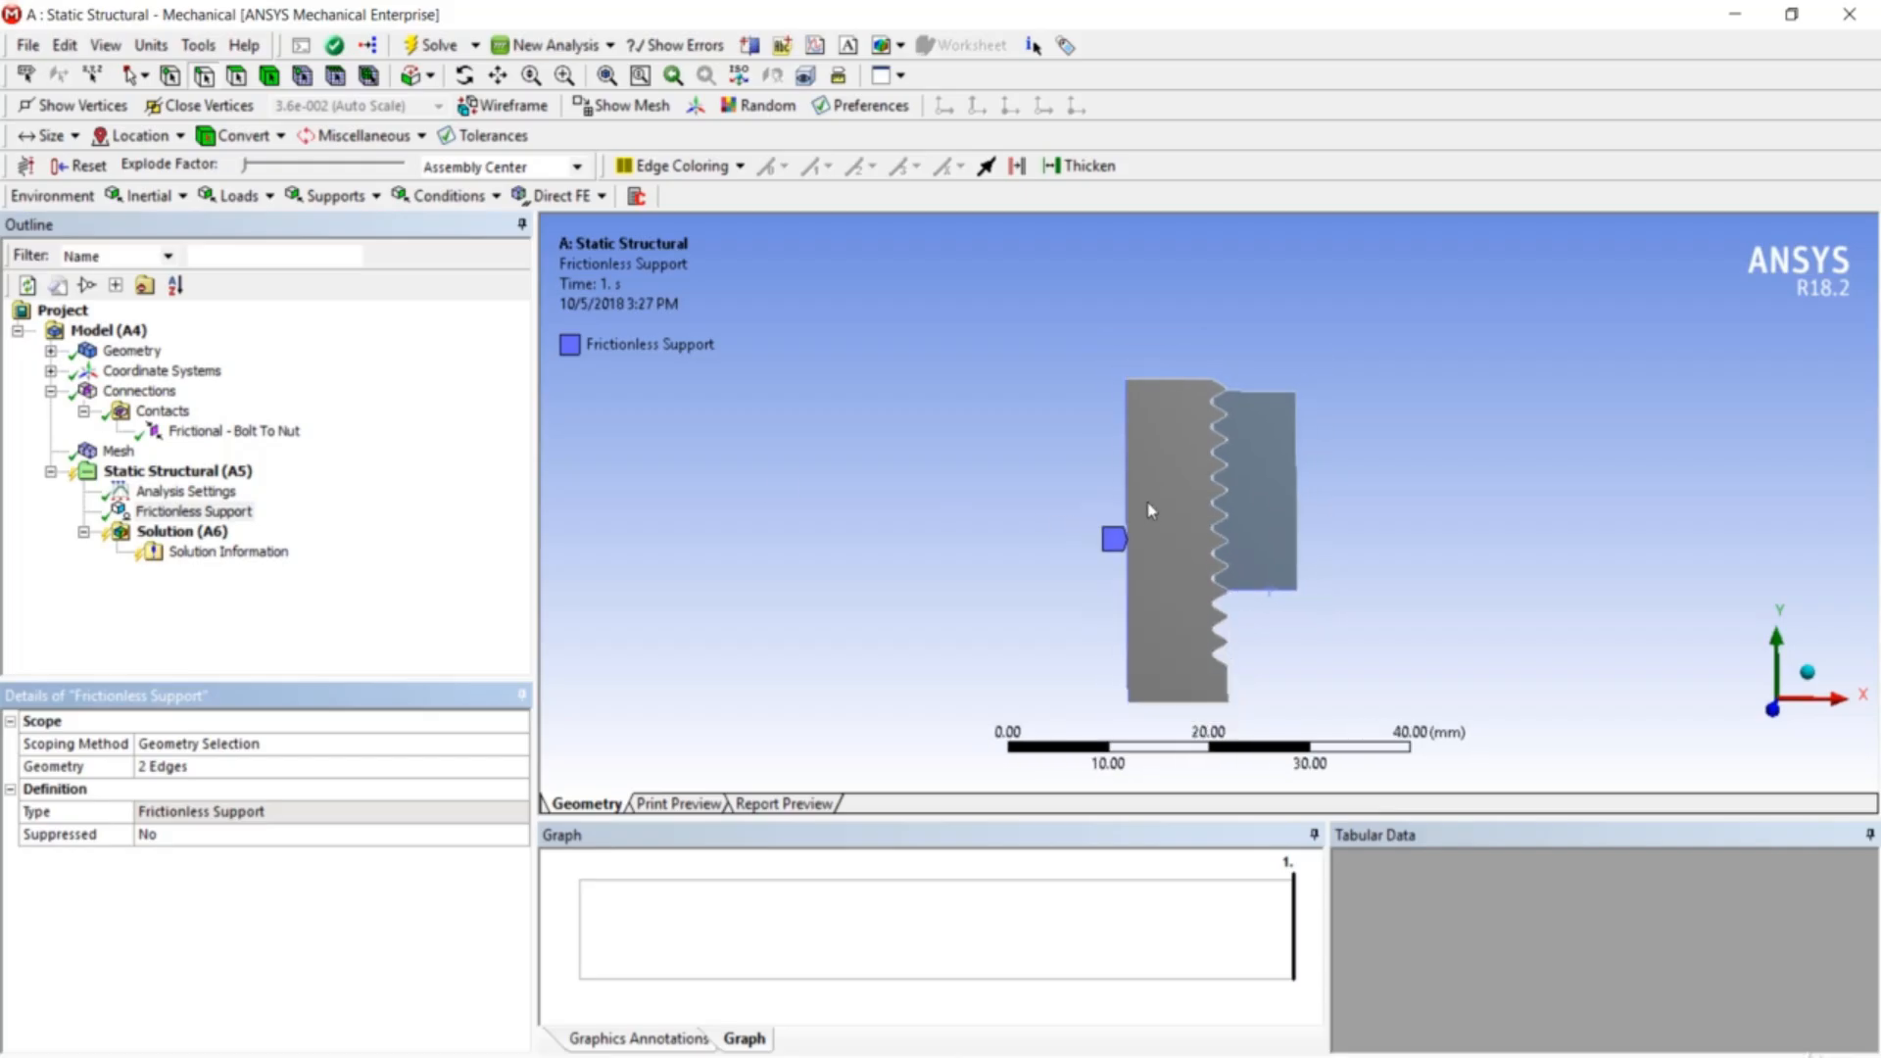
{"action": "right_click", "coordinate": [202, 472]}
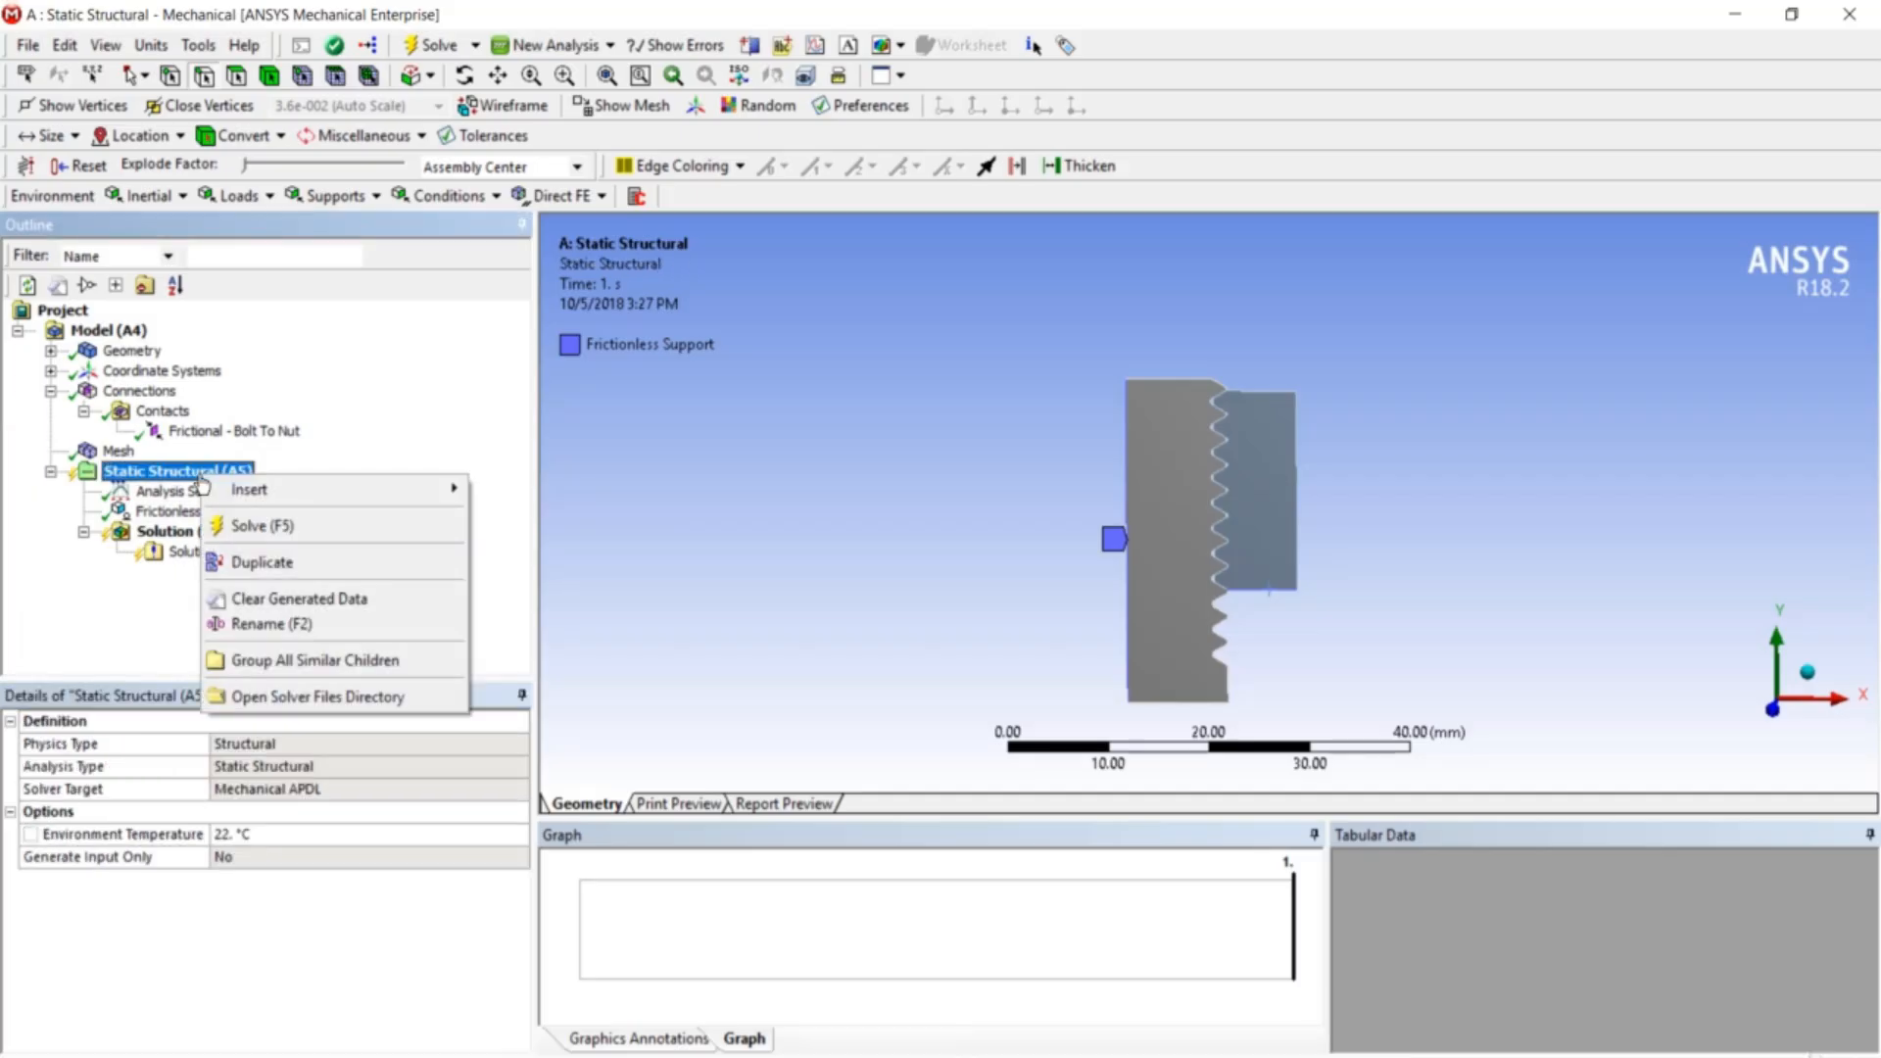
{"action": "mouse_move", "coordinate": [247, 498]}
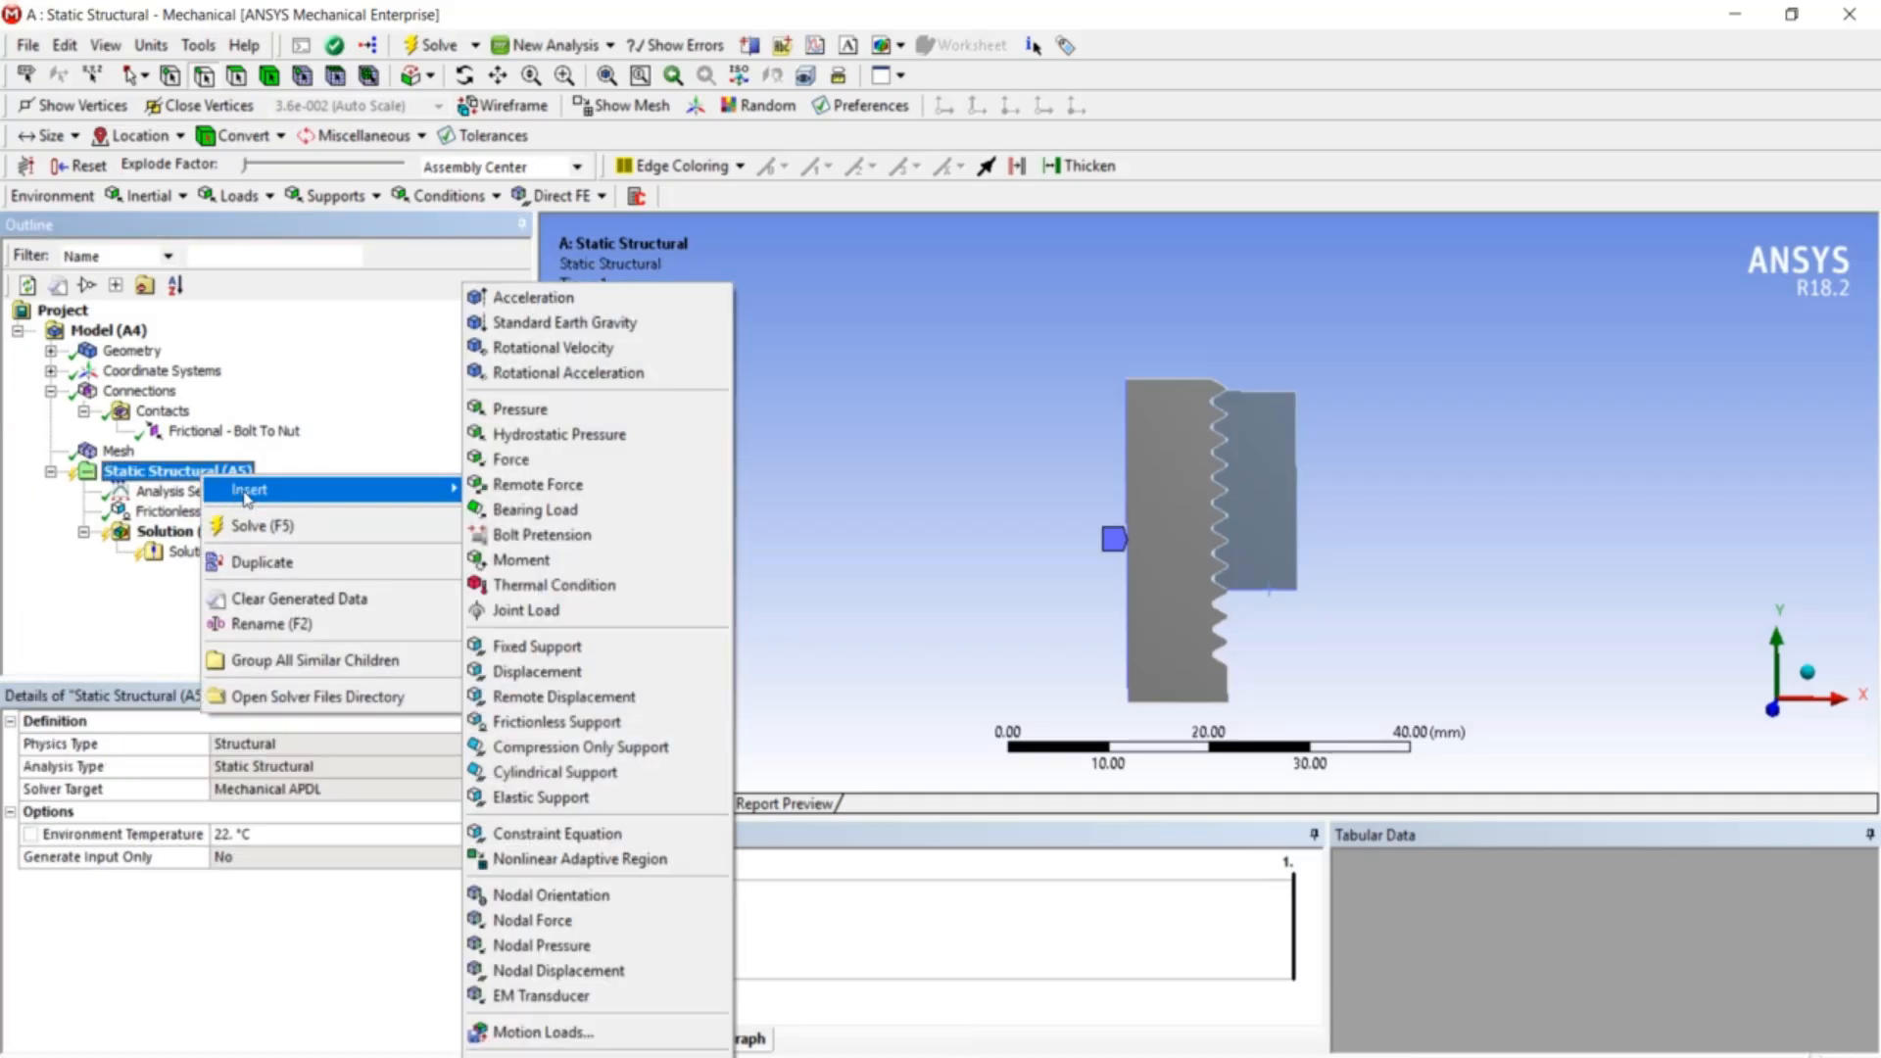
- Apply a Force on the bolt's bottom edge defined by components, Y = -10000 N
{"action": "left_click", "coordinate": [588, 460]}
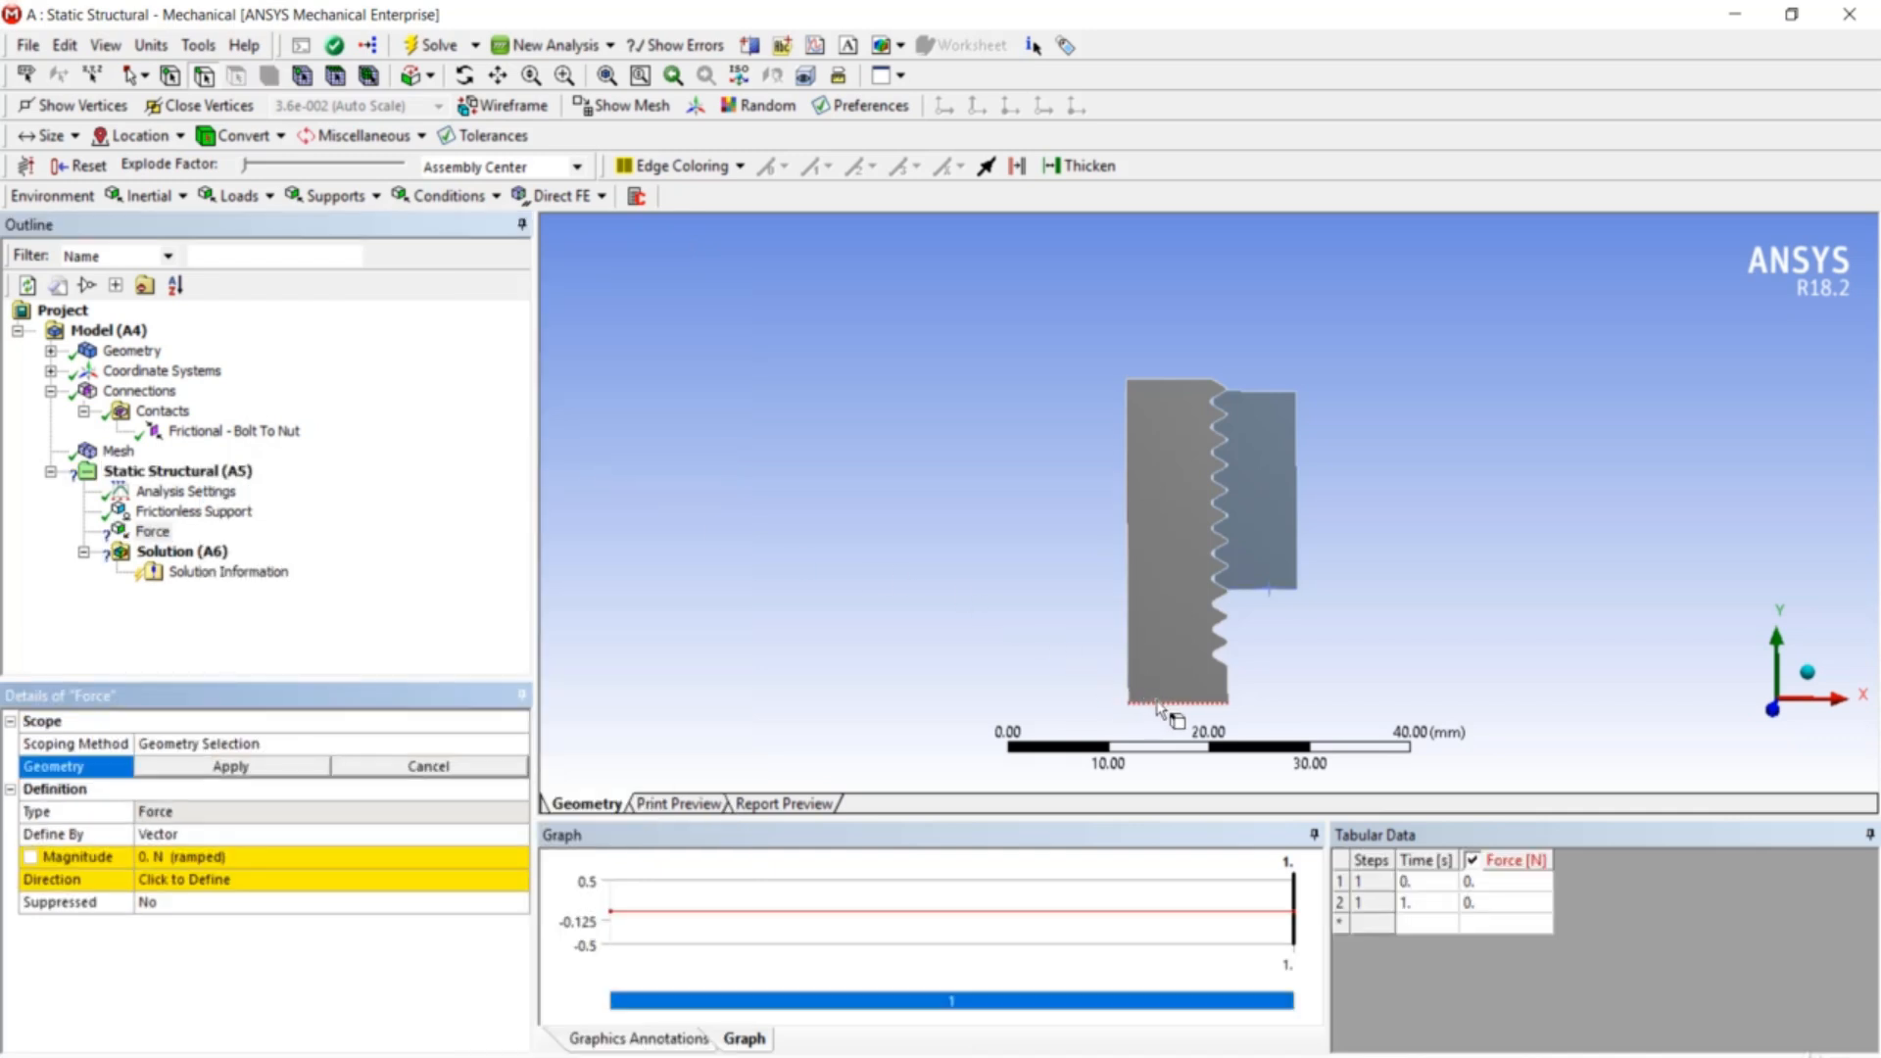
{"action": "left_click", "coordinate": [1162, 703]}
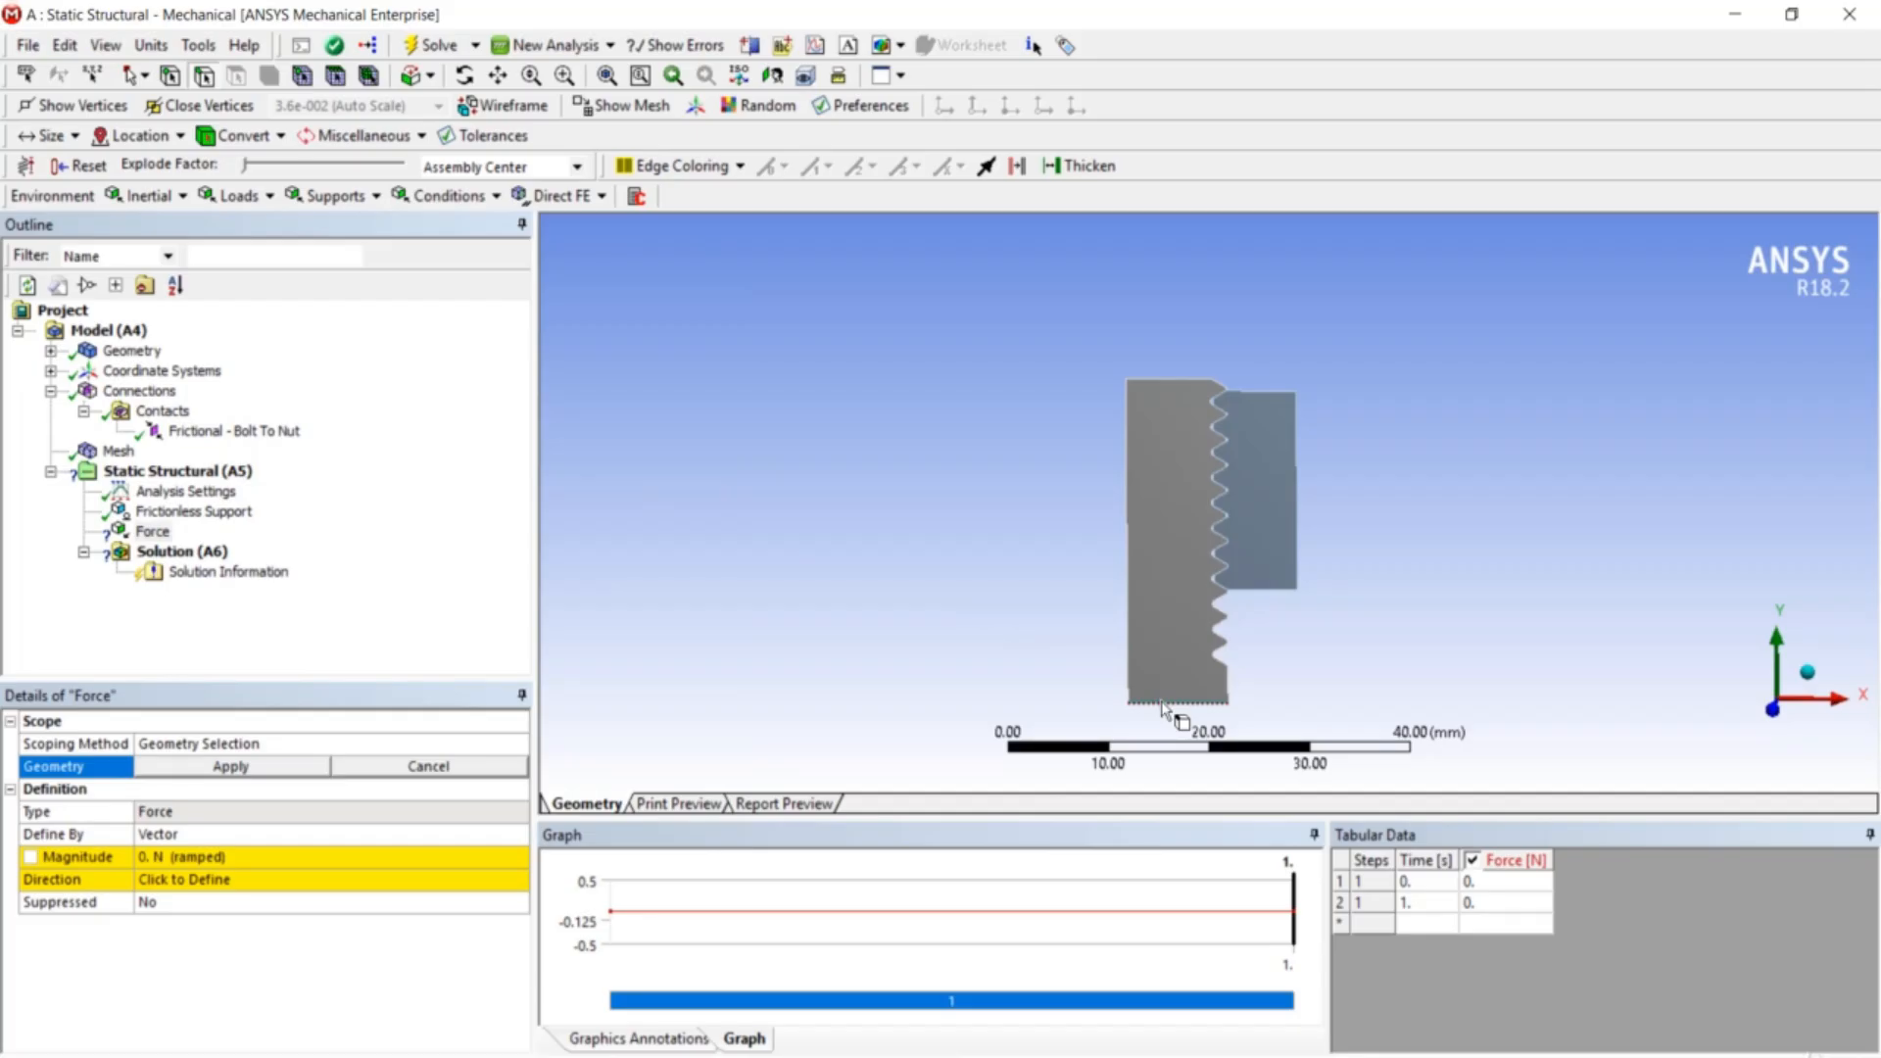
{"action": "left_click", "coordinate": [257, 766]}
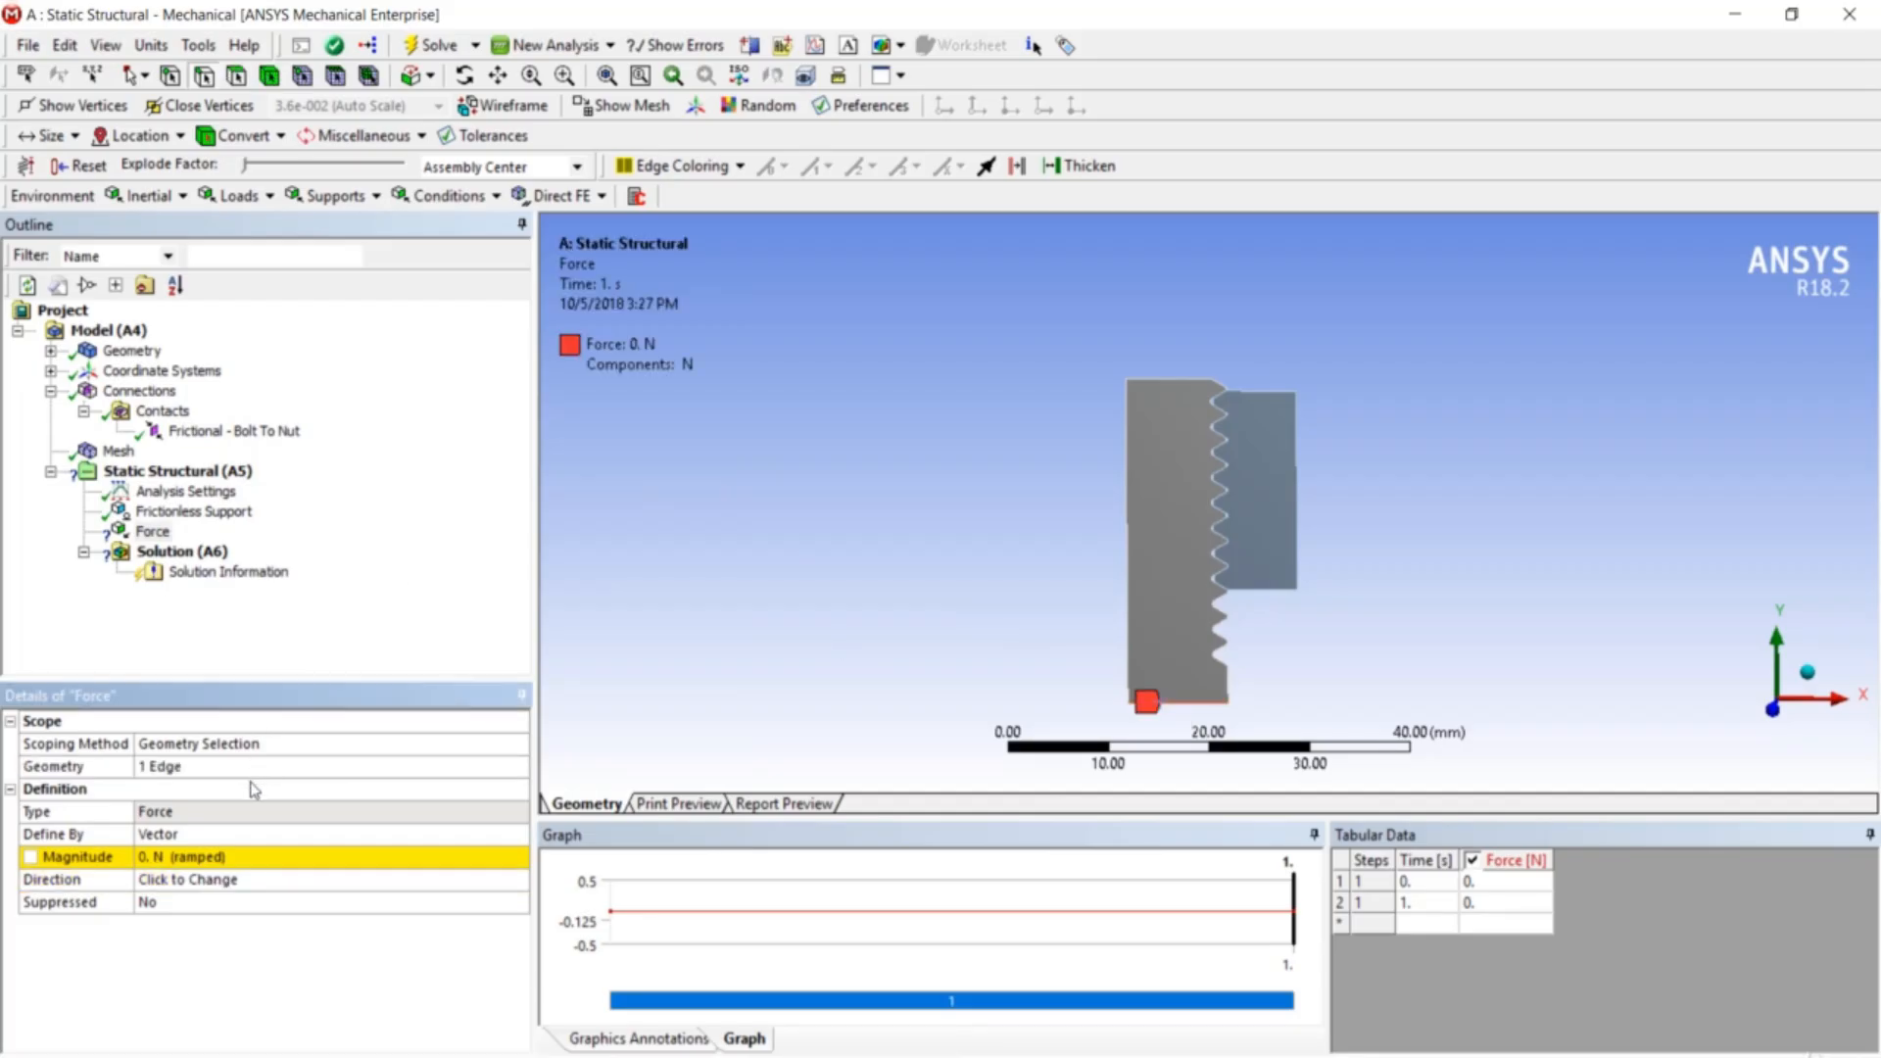
{"action": "left_click", "coordinate": [252, 834]}
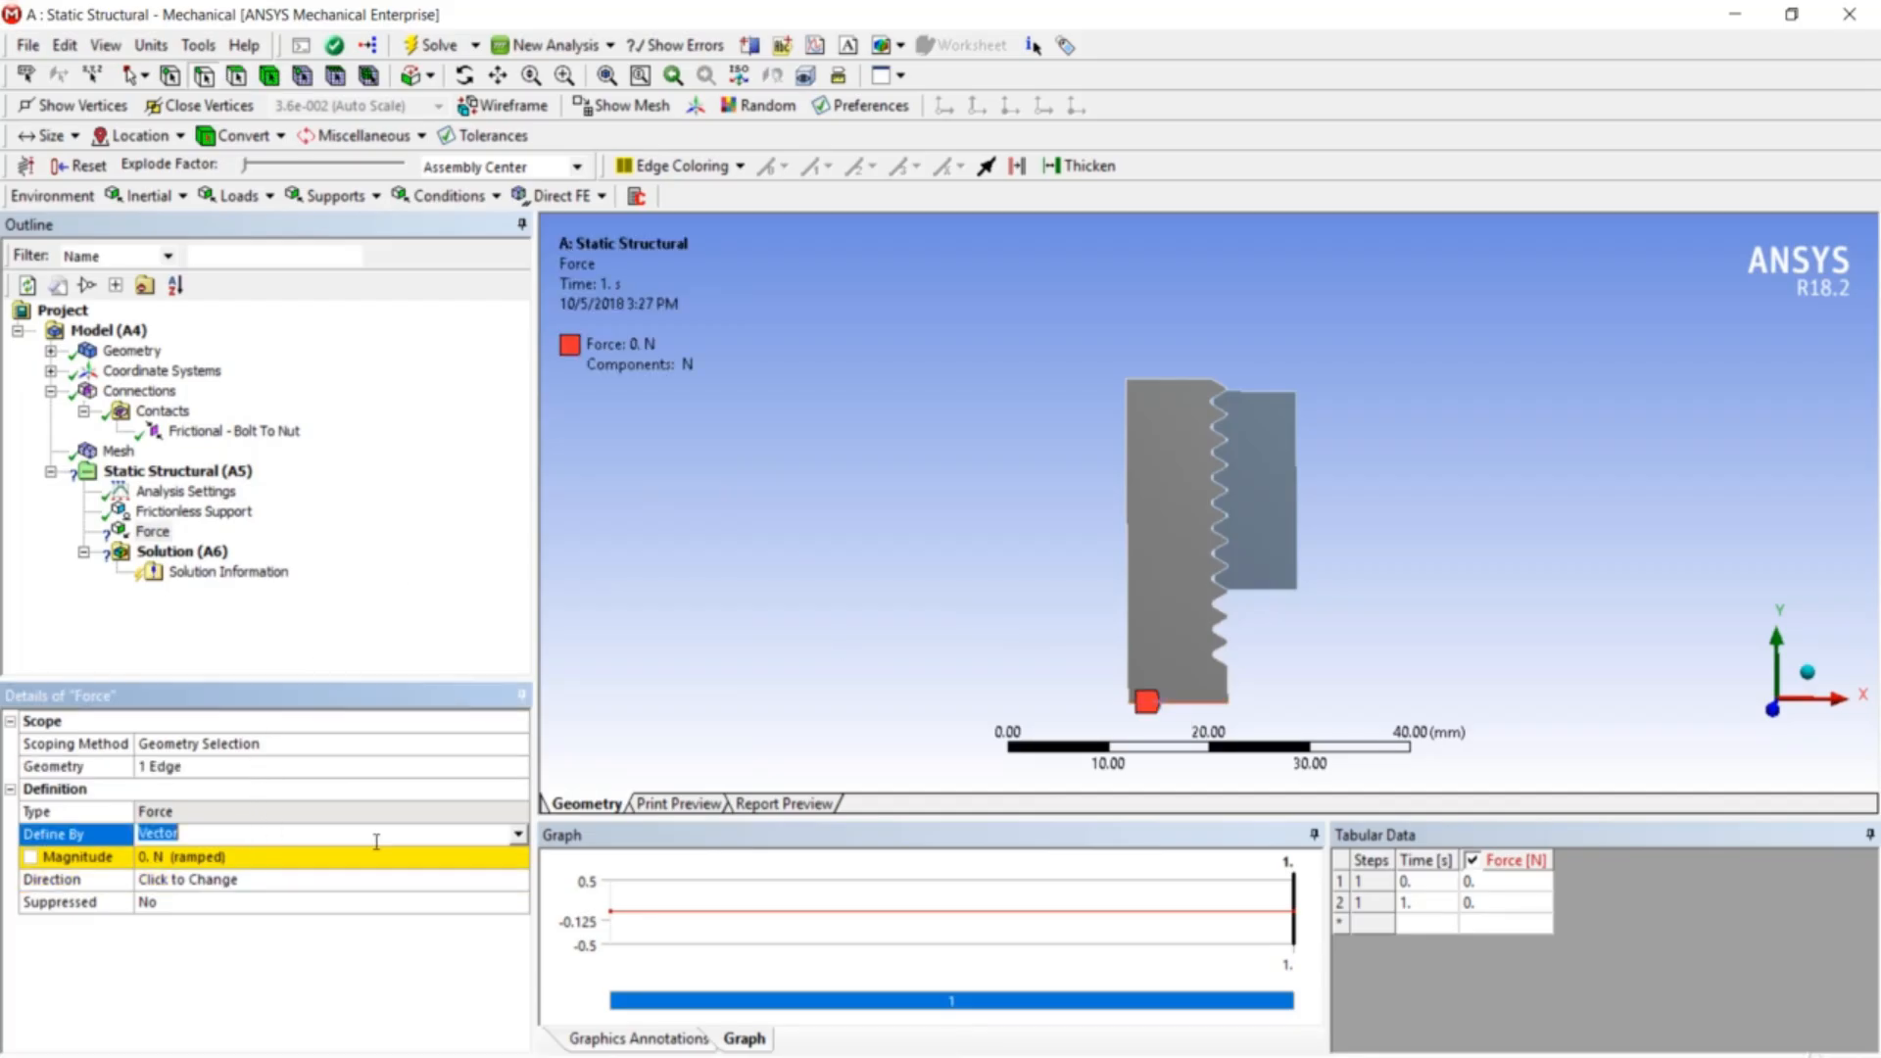
{"action": "left_click", "coordinate": [518, 834]}
{"action": "left_click", "coordinate": [493, 873]}
{"action": "left_click", "coordinate": [342, 902]}
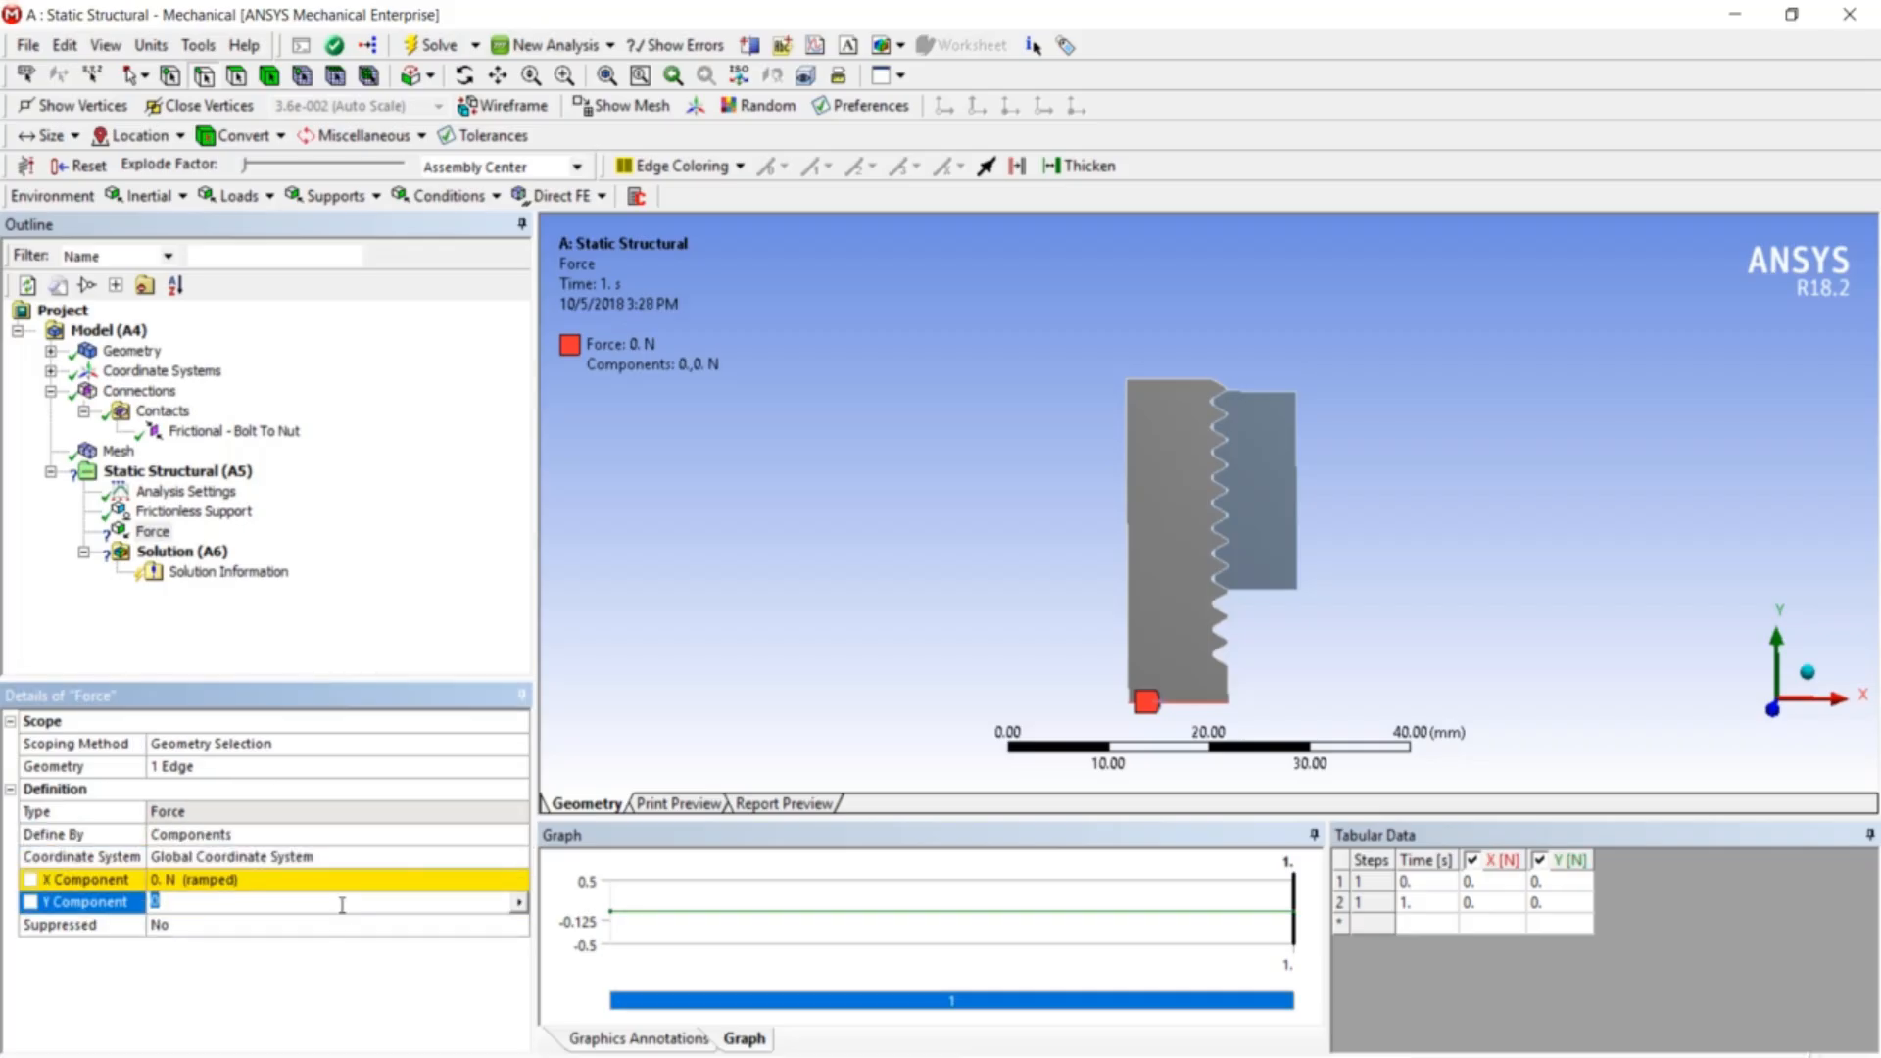
{"action": "type", "text": "-10000"}
{"action": "key", "text": "Return"}
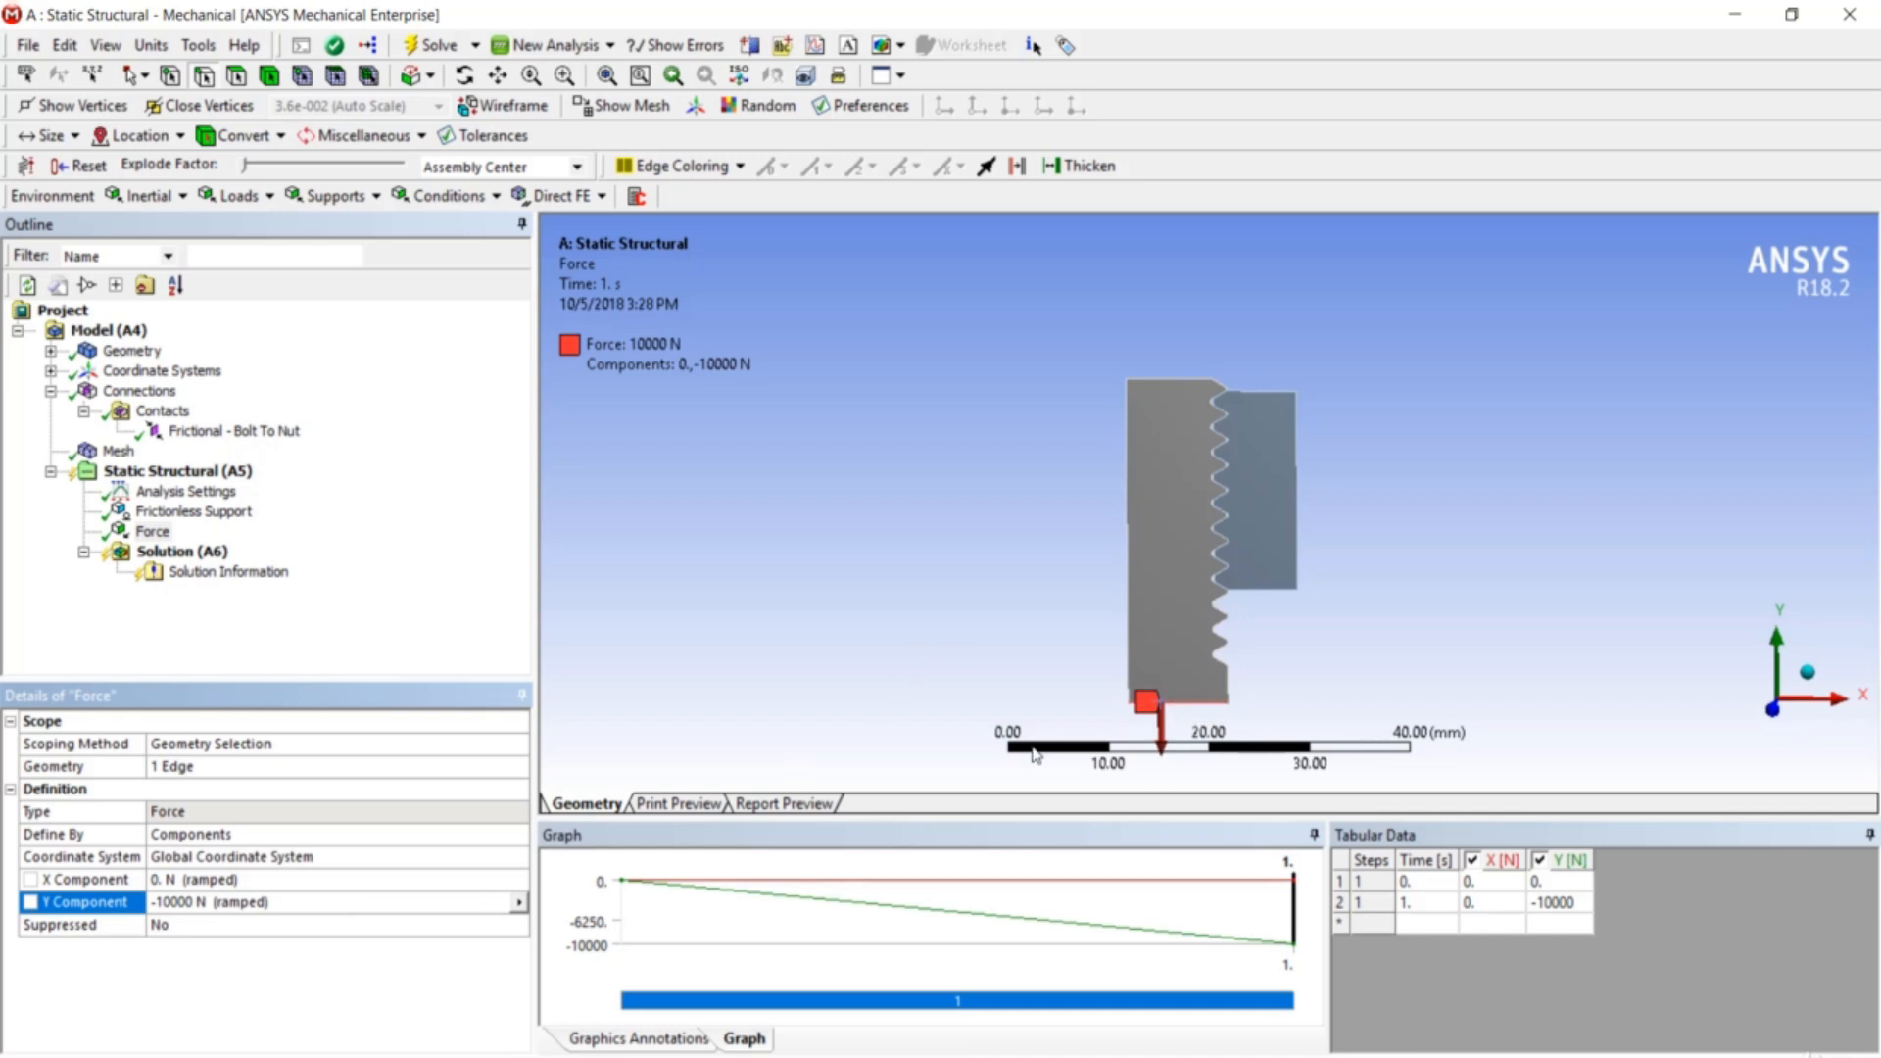
{"action": "scroll", "coordinate": [1274, 462], "scroll_direction": "up", "scroll_amount": 1}
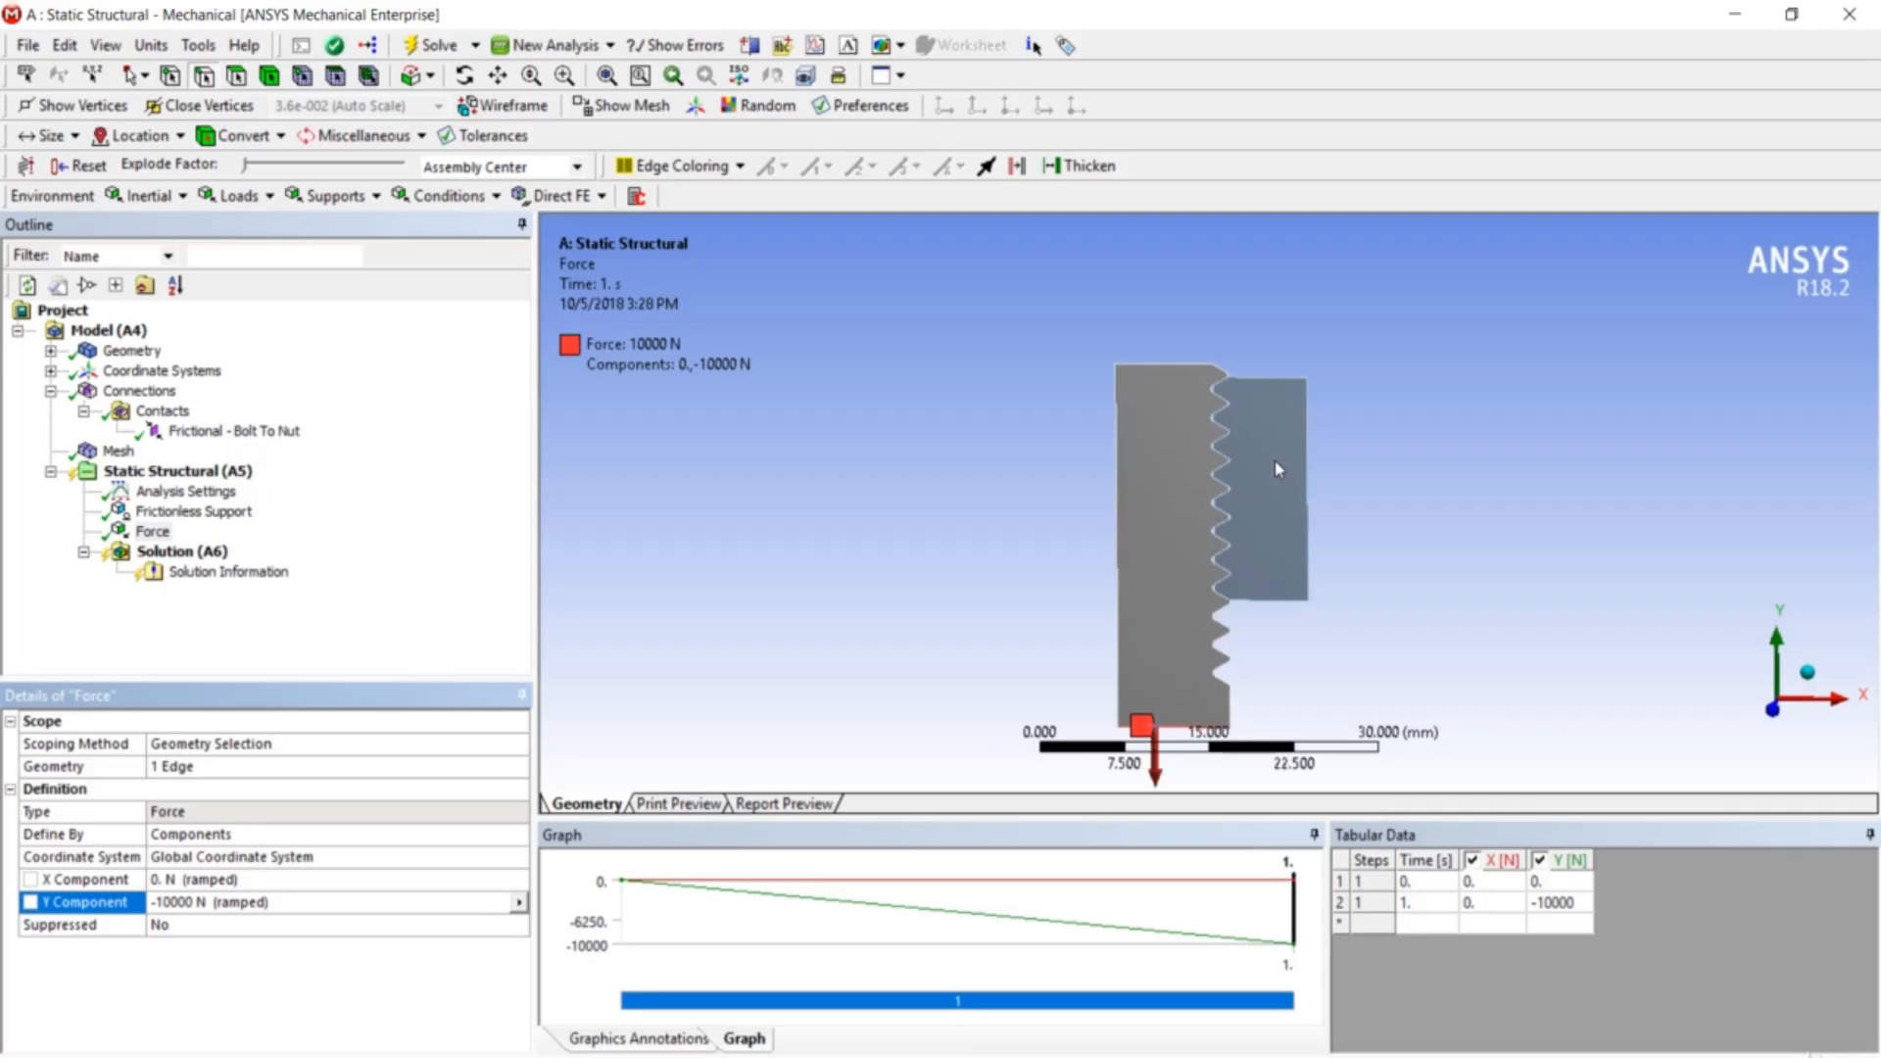
{"action": "scroll", "coordinate": [1276, 464], "scroll_direction": "down", "scroll_amount": 1}
{"action": "middle_click", "coordinate": [1276, 461]}
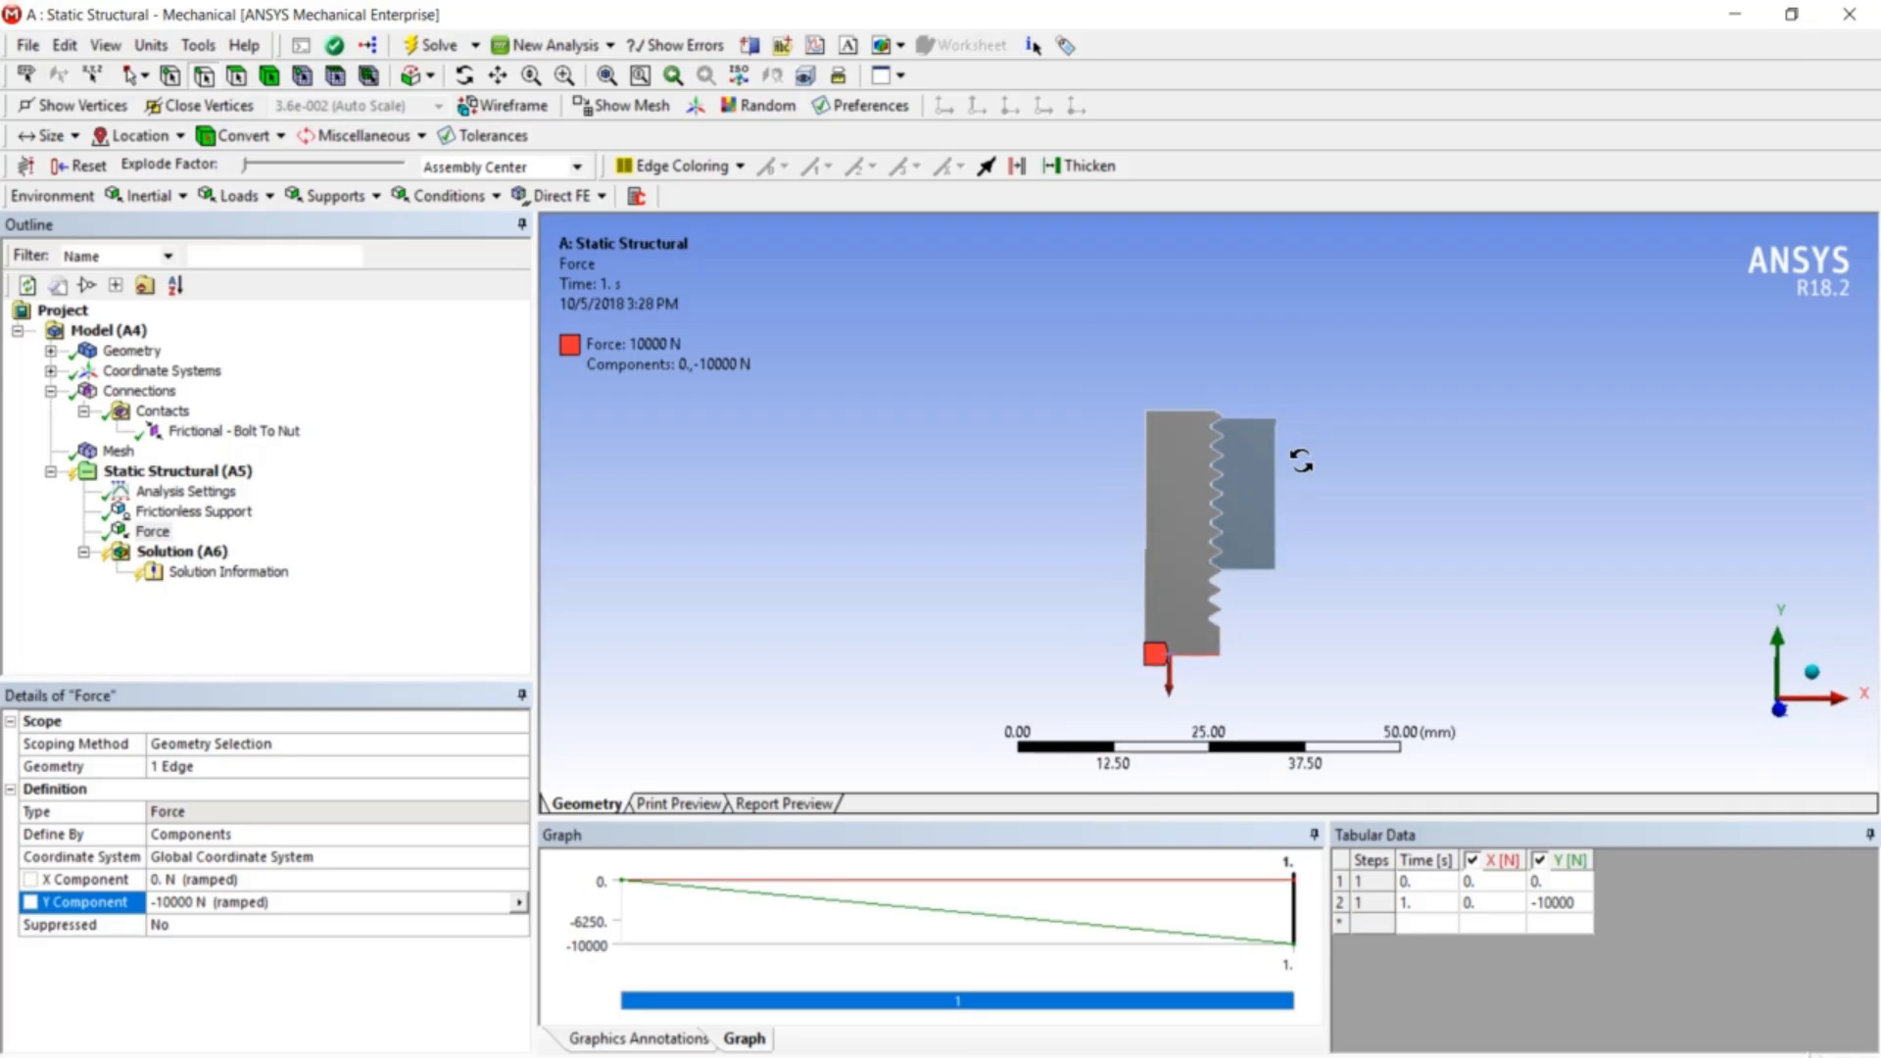
{"action": "right_click", "coordinate": [221, 477]}
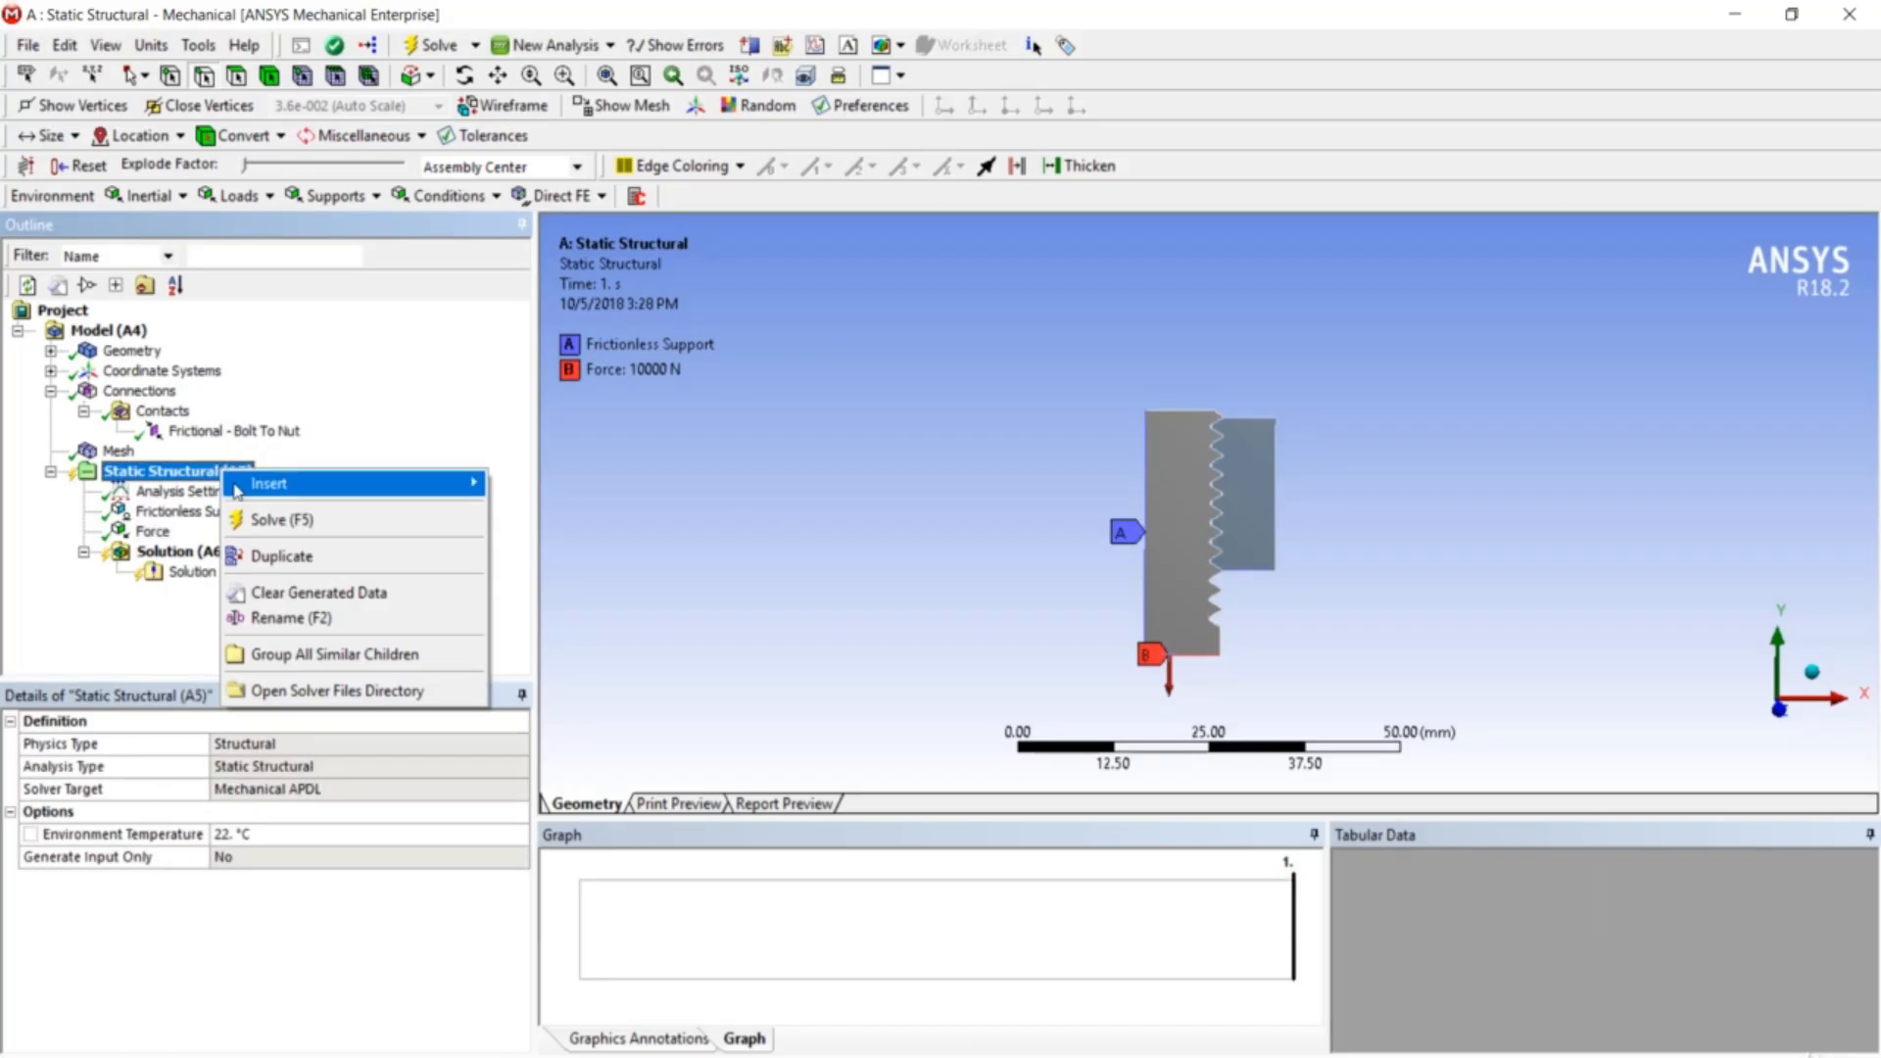
- Solve the static analysis and select the Solution (A6) branch once it finishes
{"action": "left_click", "coordinate": [284, 519]}
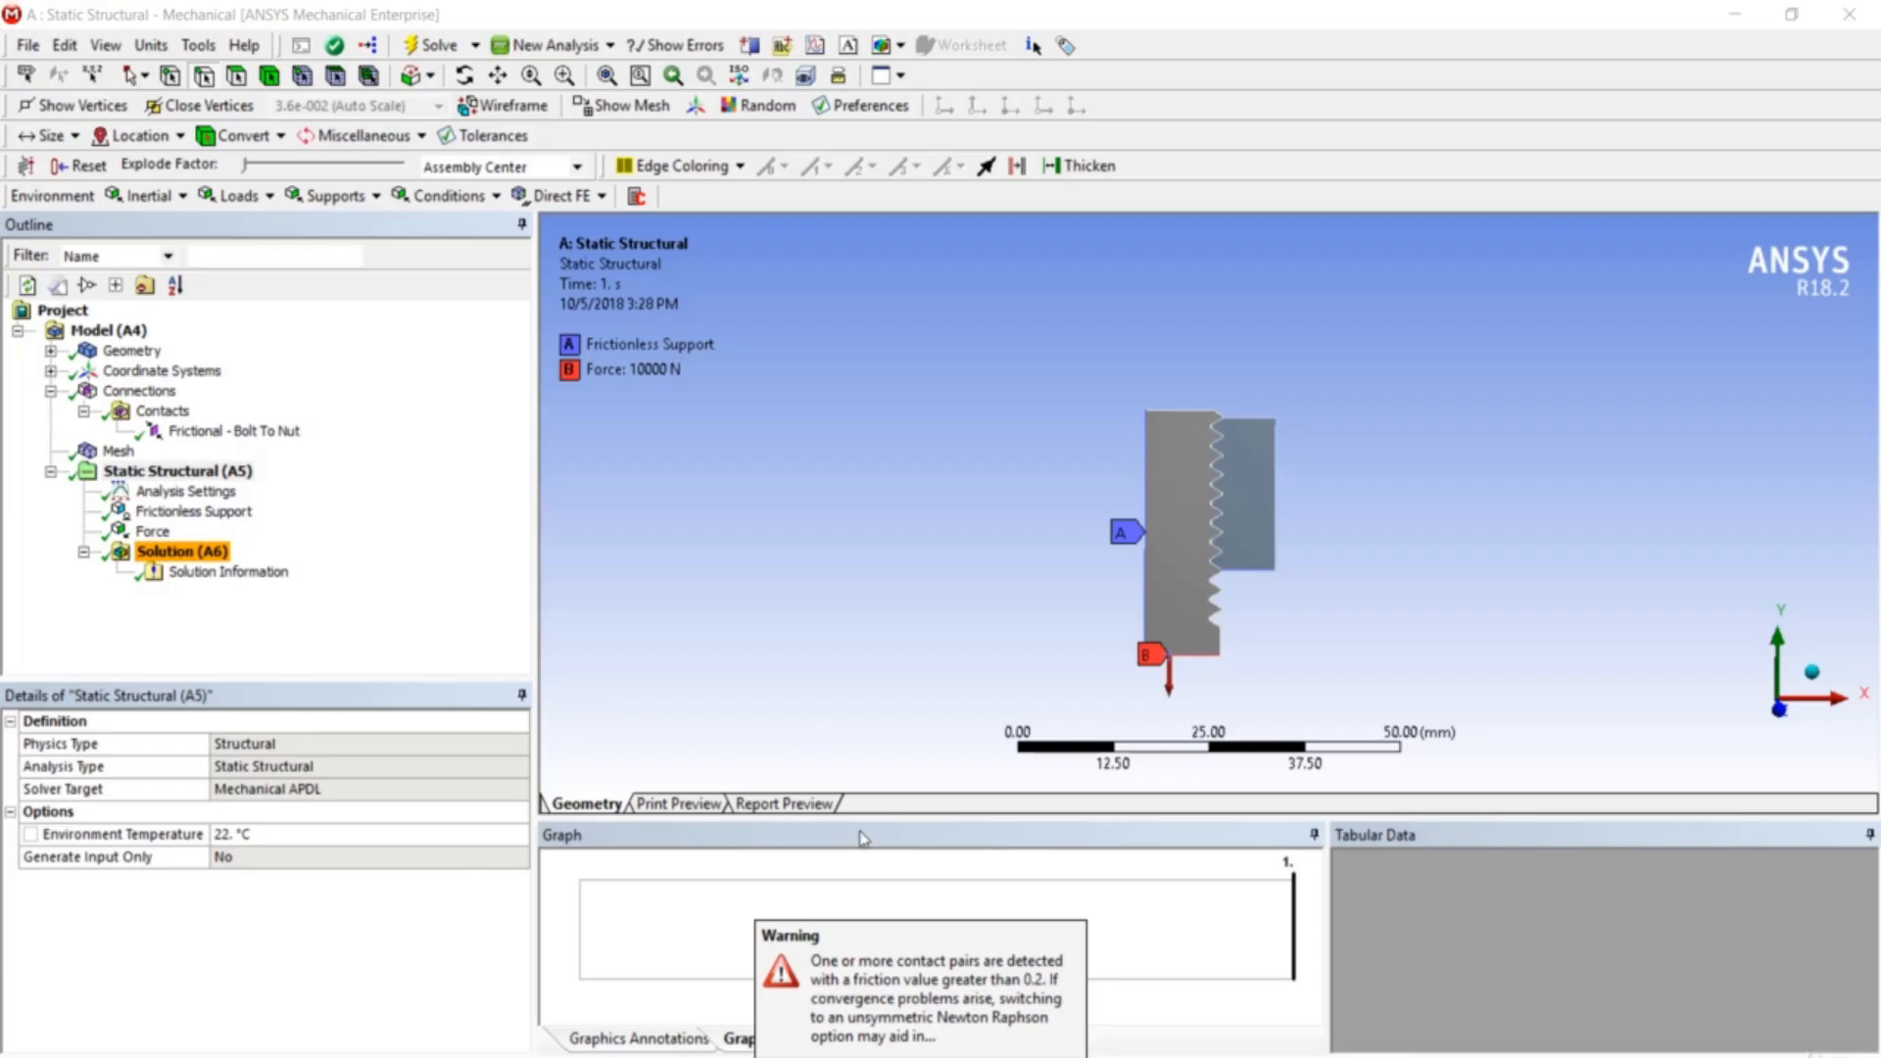
{"action": "left_click", "coordinate": [911, 754]}
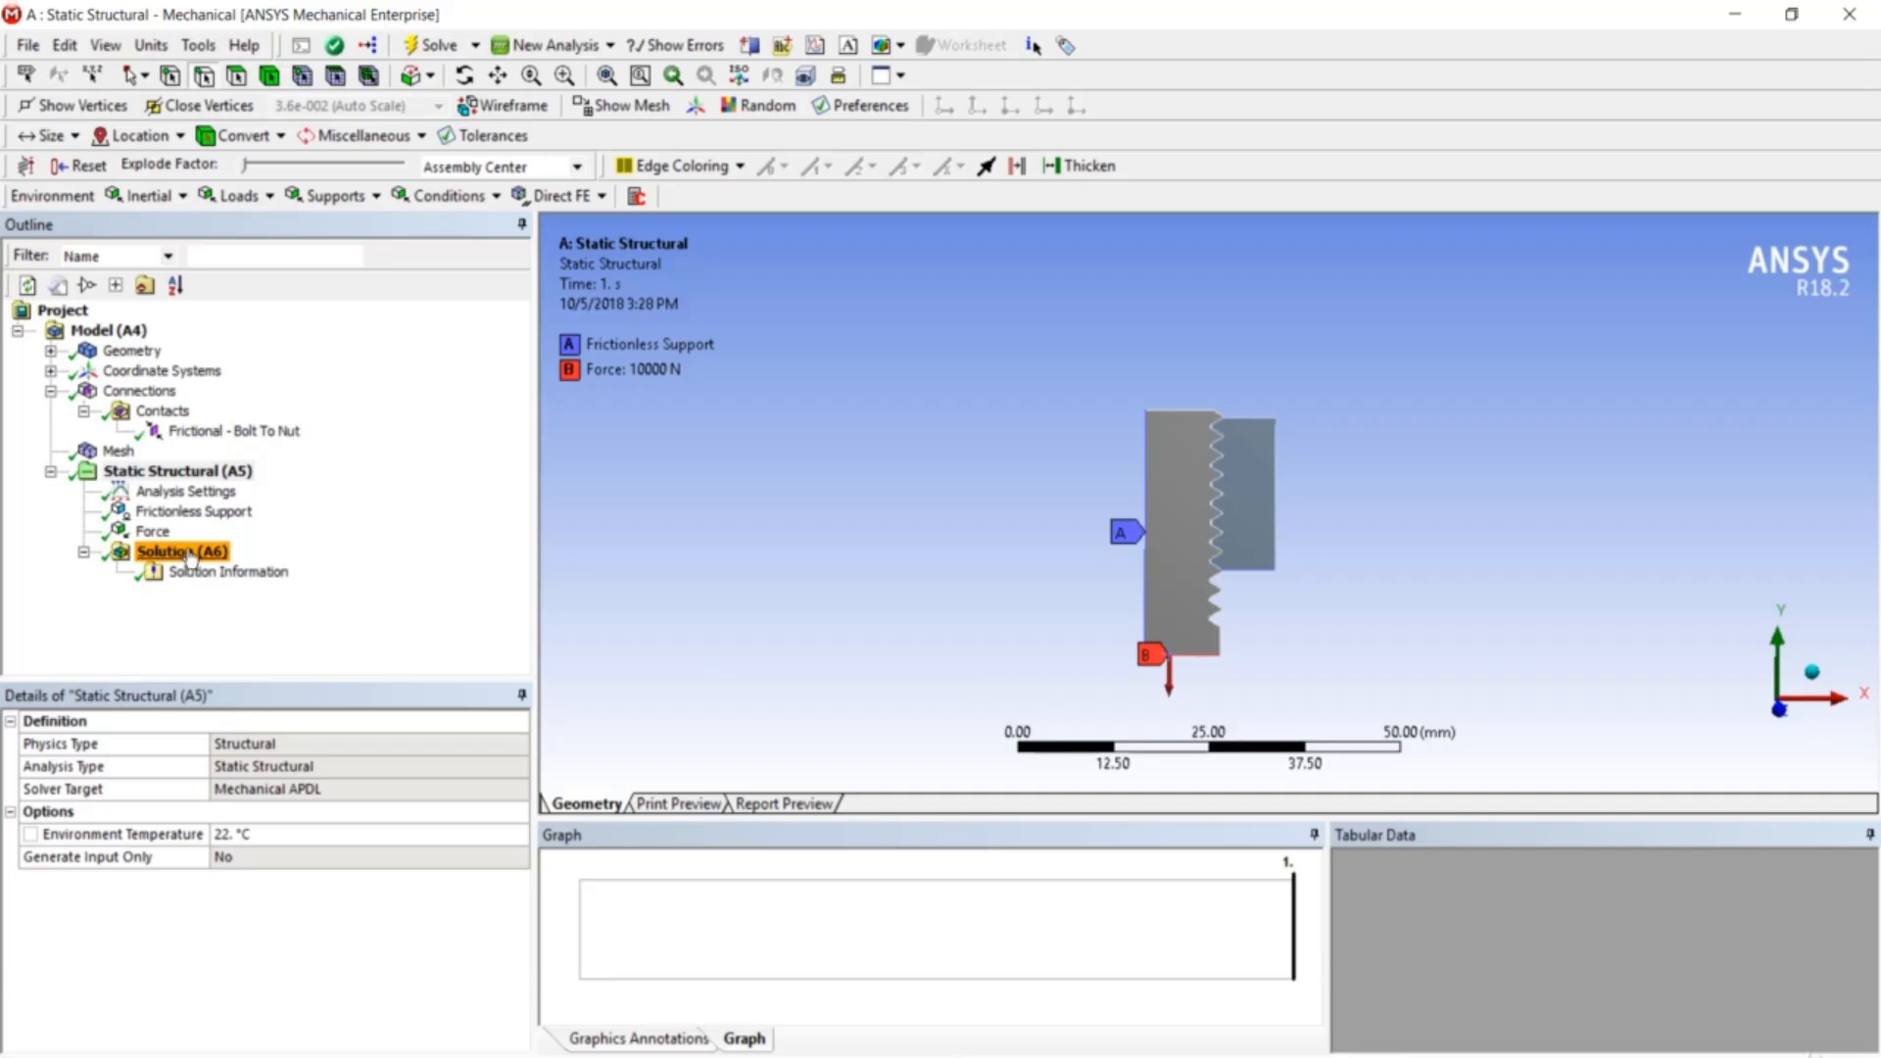
{"action": "left_click", "coordinate": [223, 566]}
- Insert a Total Deformation result and evaluate all results, peaking at 0.0057151 mm
{"action": "right_click", "coordinate": [225, 566]}
{"action": "mouse_move", "coordinate": [243, 574]}
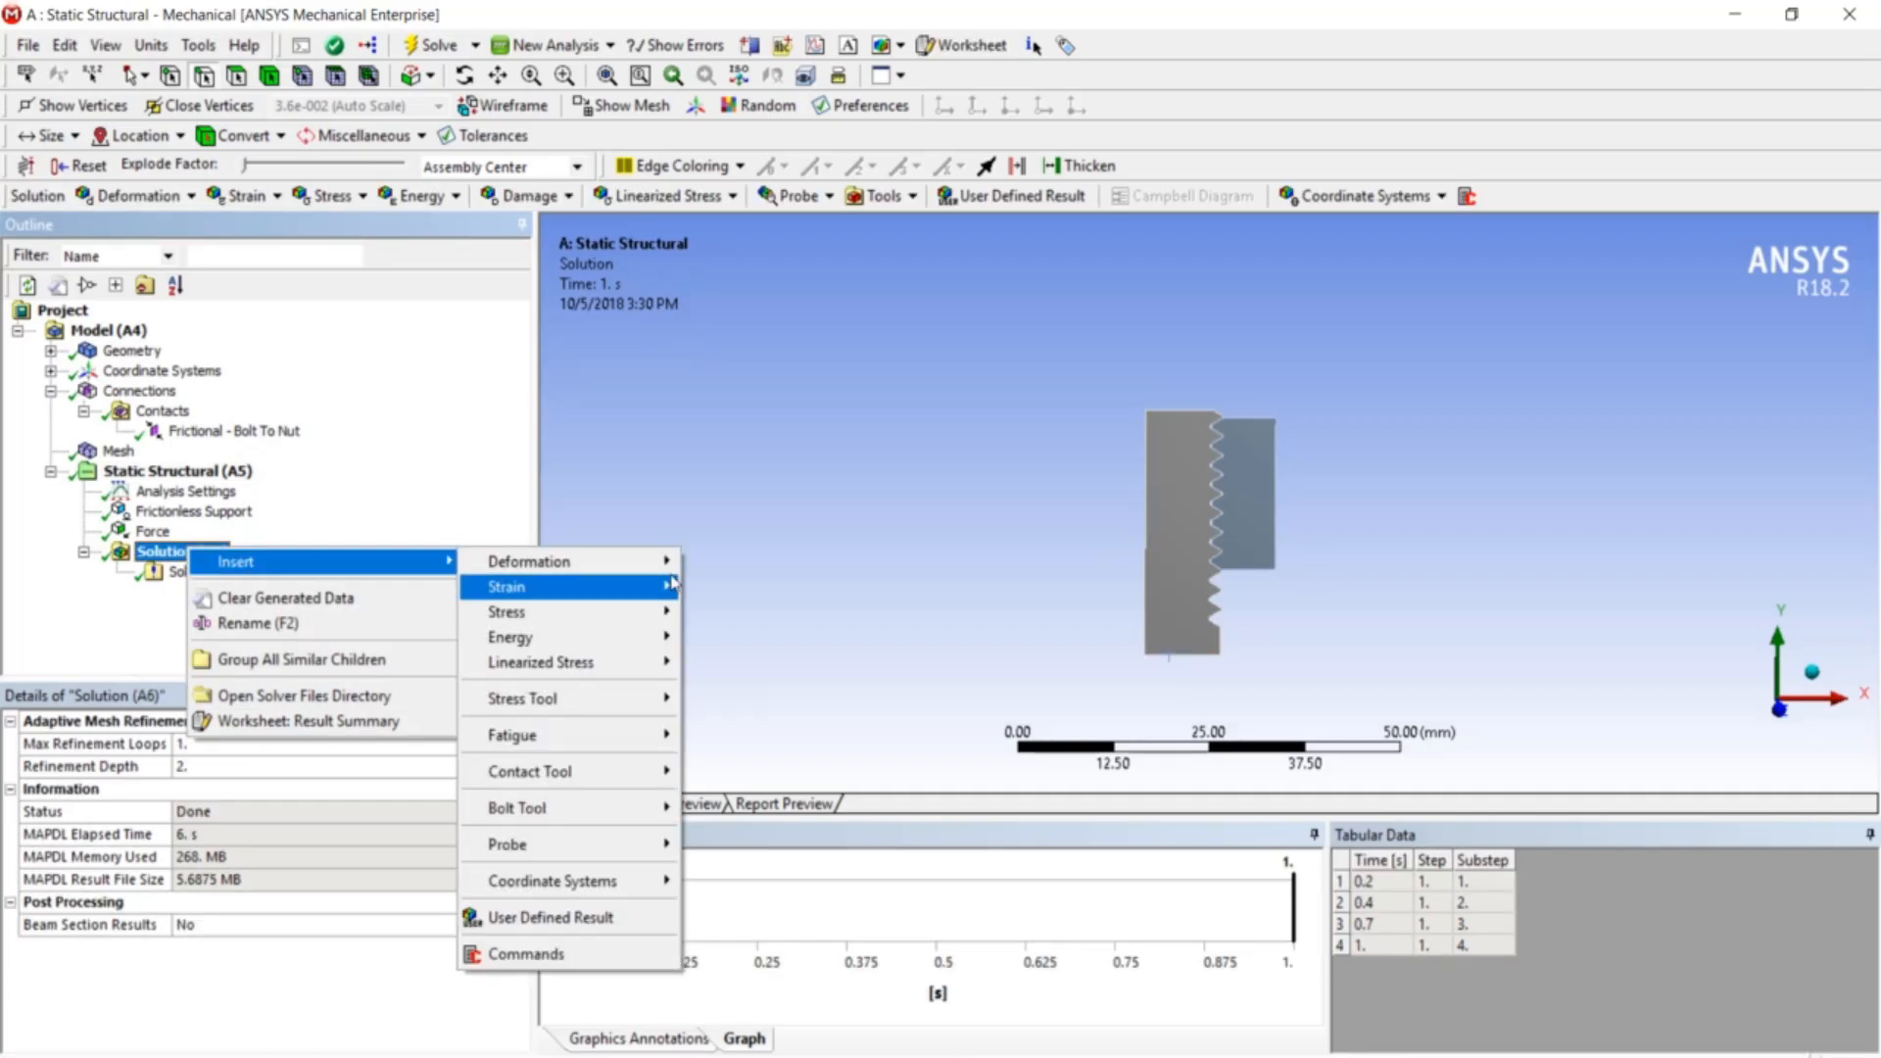
{"action": "mouse_move", "coordinate": [637, 563]}
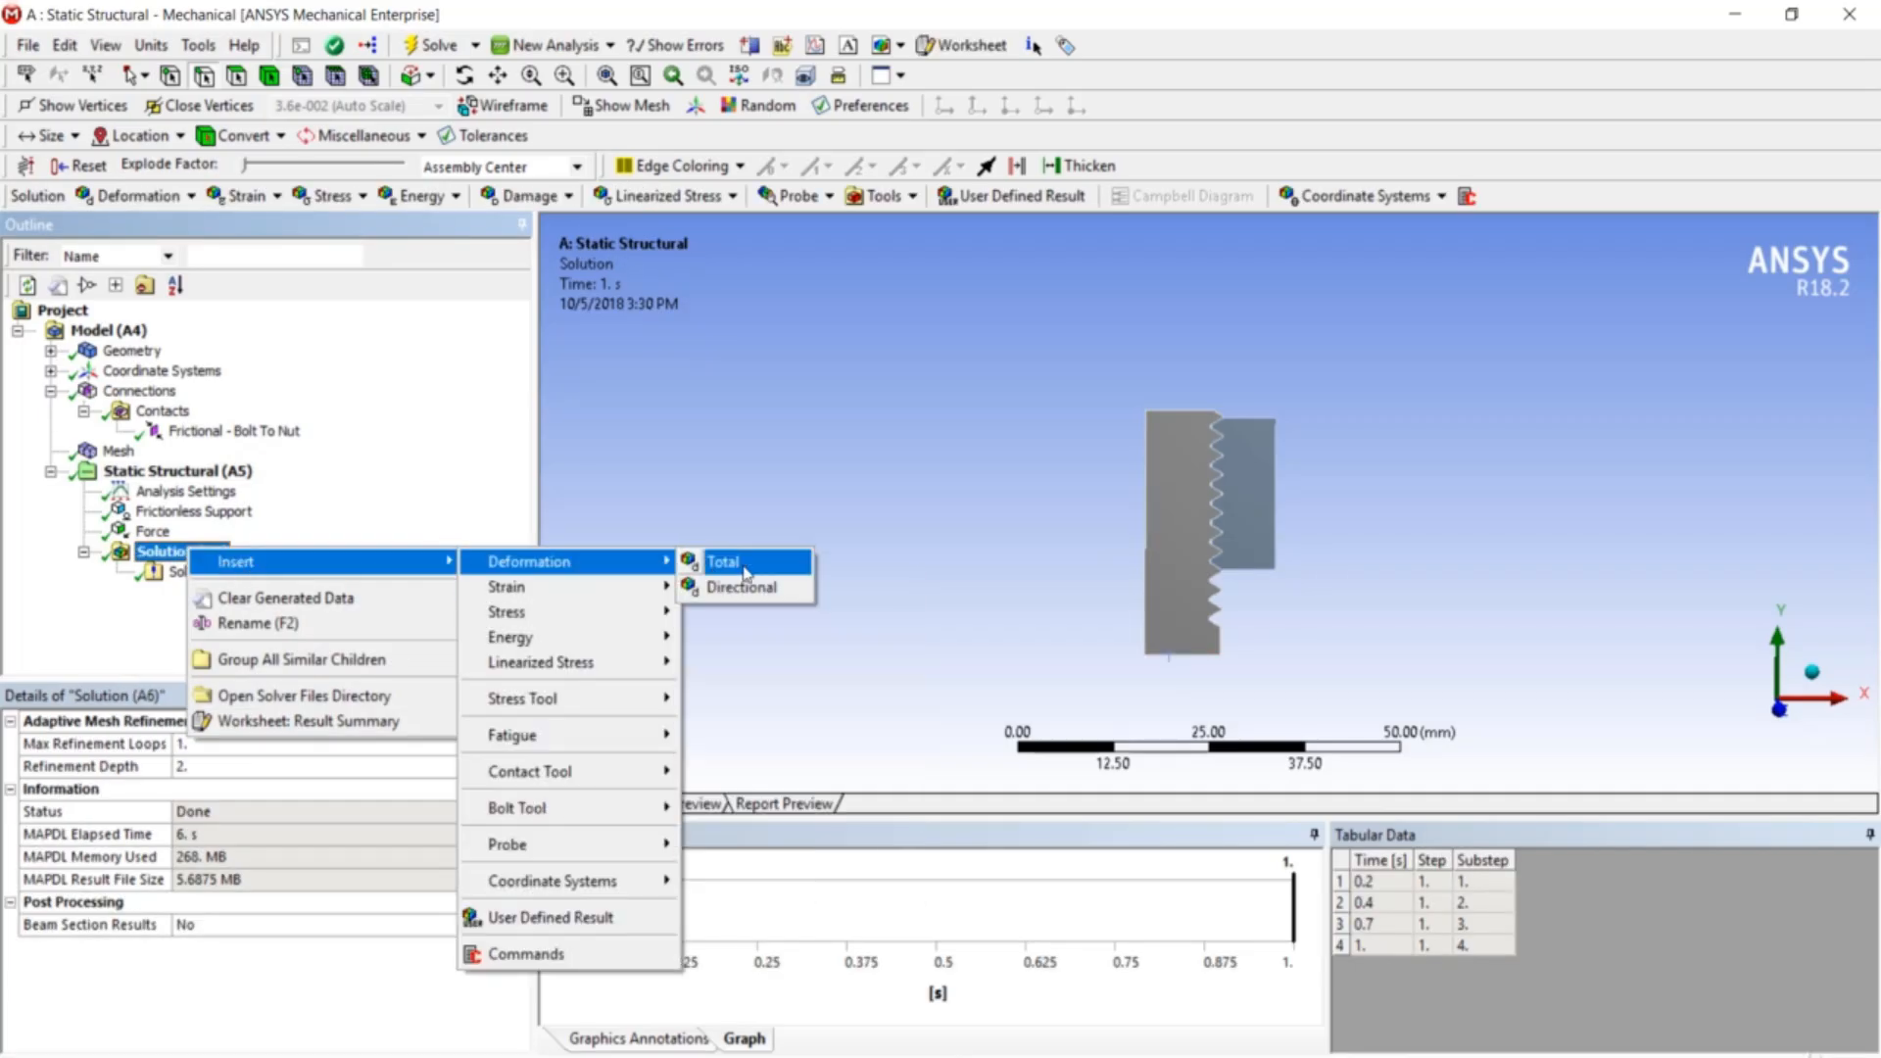
{"action": "left_click", "coordinate": [707, 565]}
{"action": "right_click", "coordinate": [254, 602]}
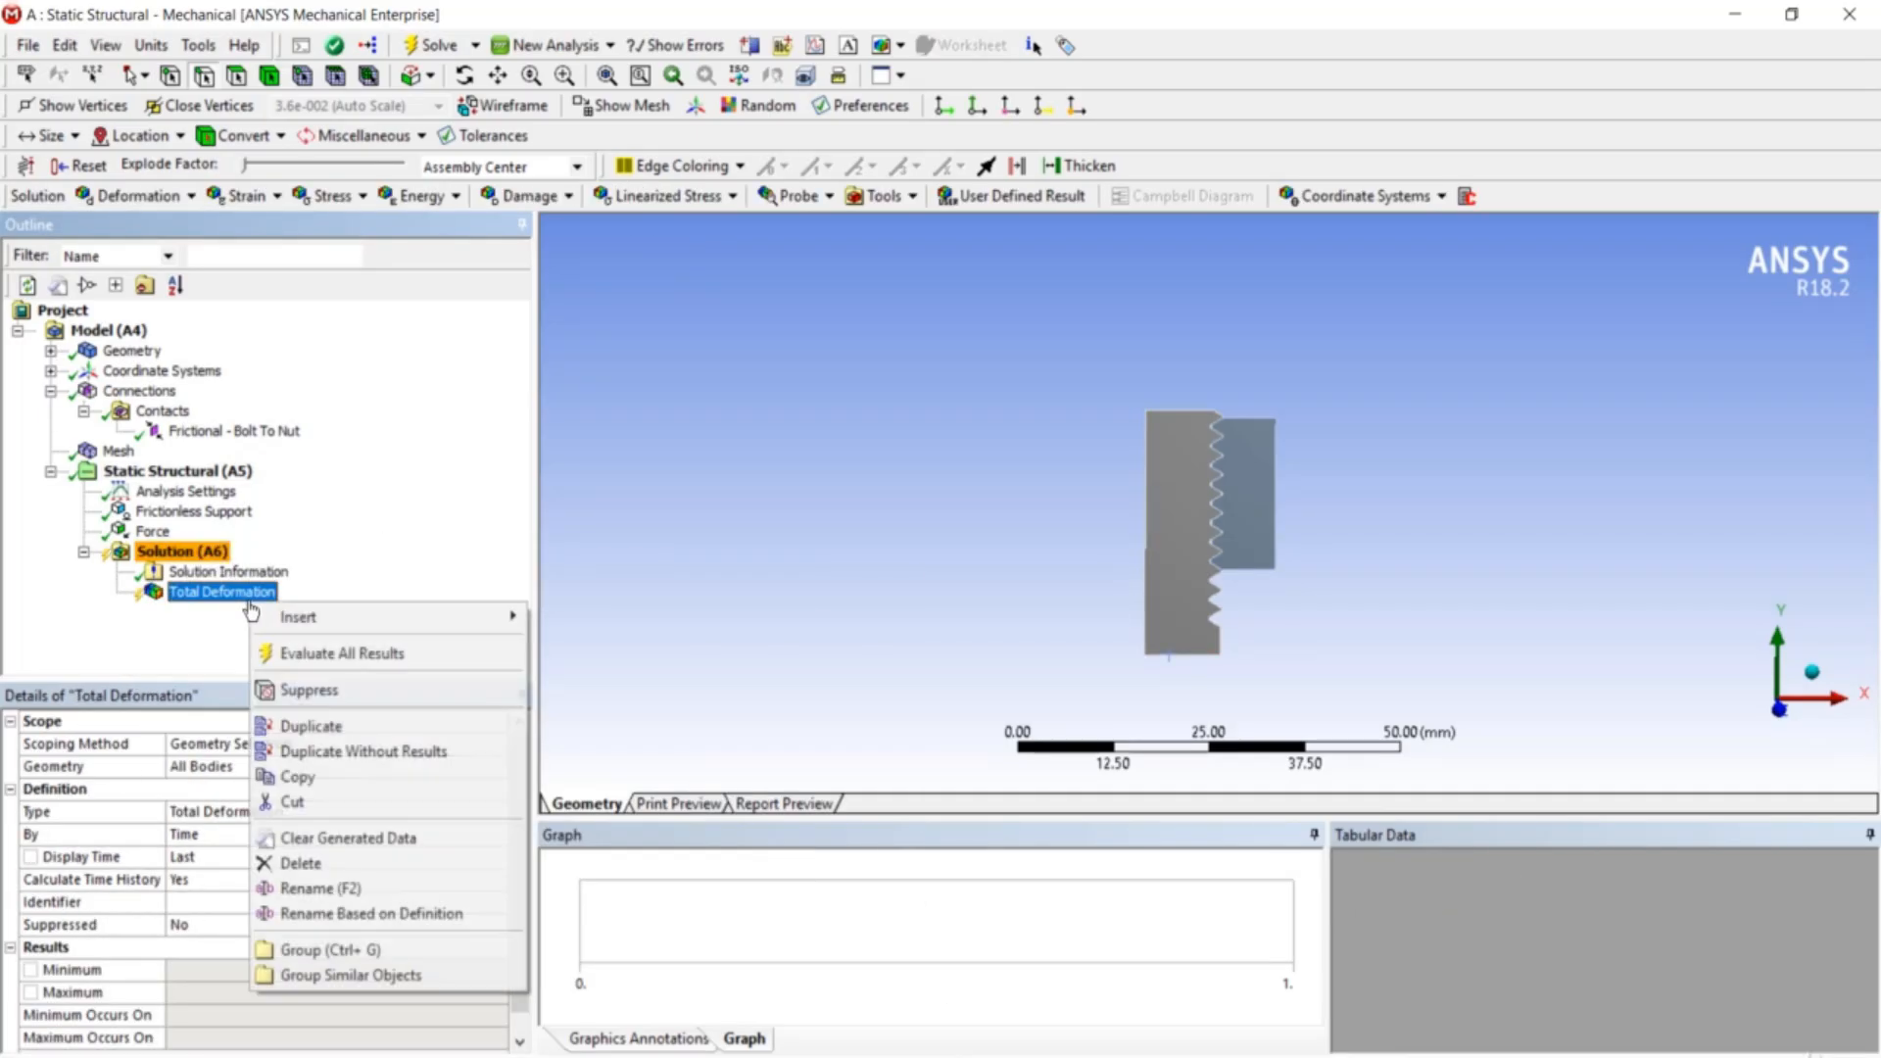
{"action": "left_click", "coordinate": [294, 651]}
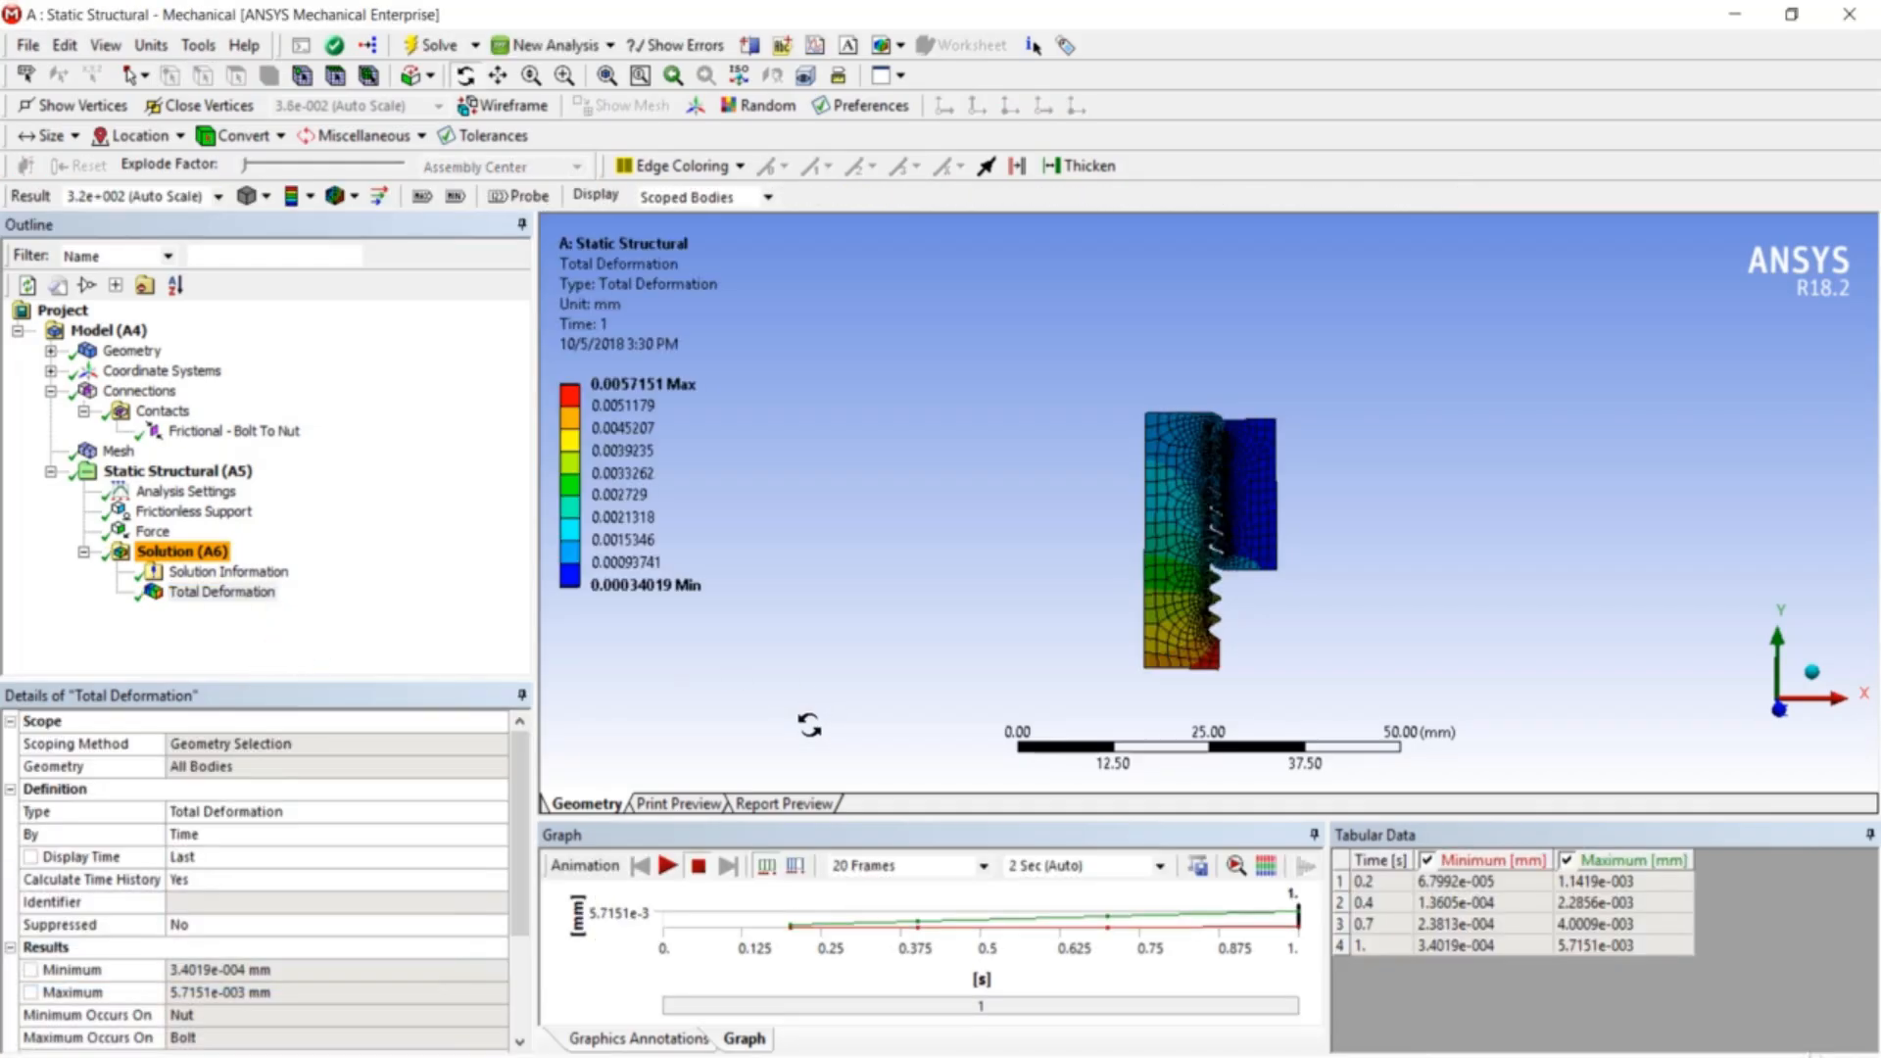
- Play the total deformation animation, then pause it
{"action": "left_click", "coordinate": [668, 870]}
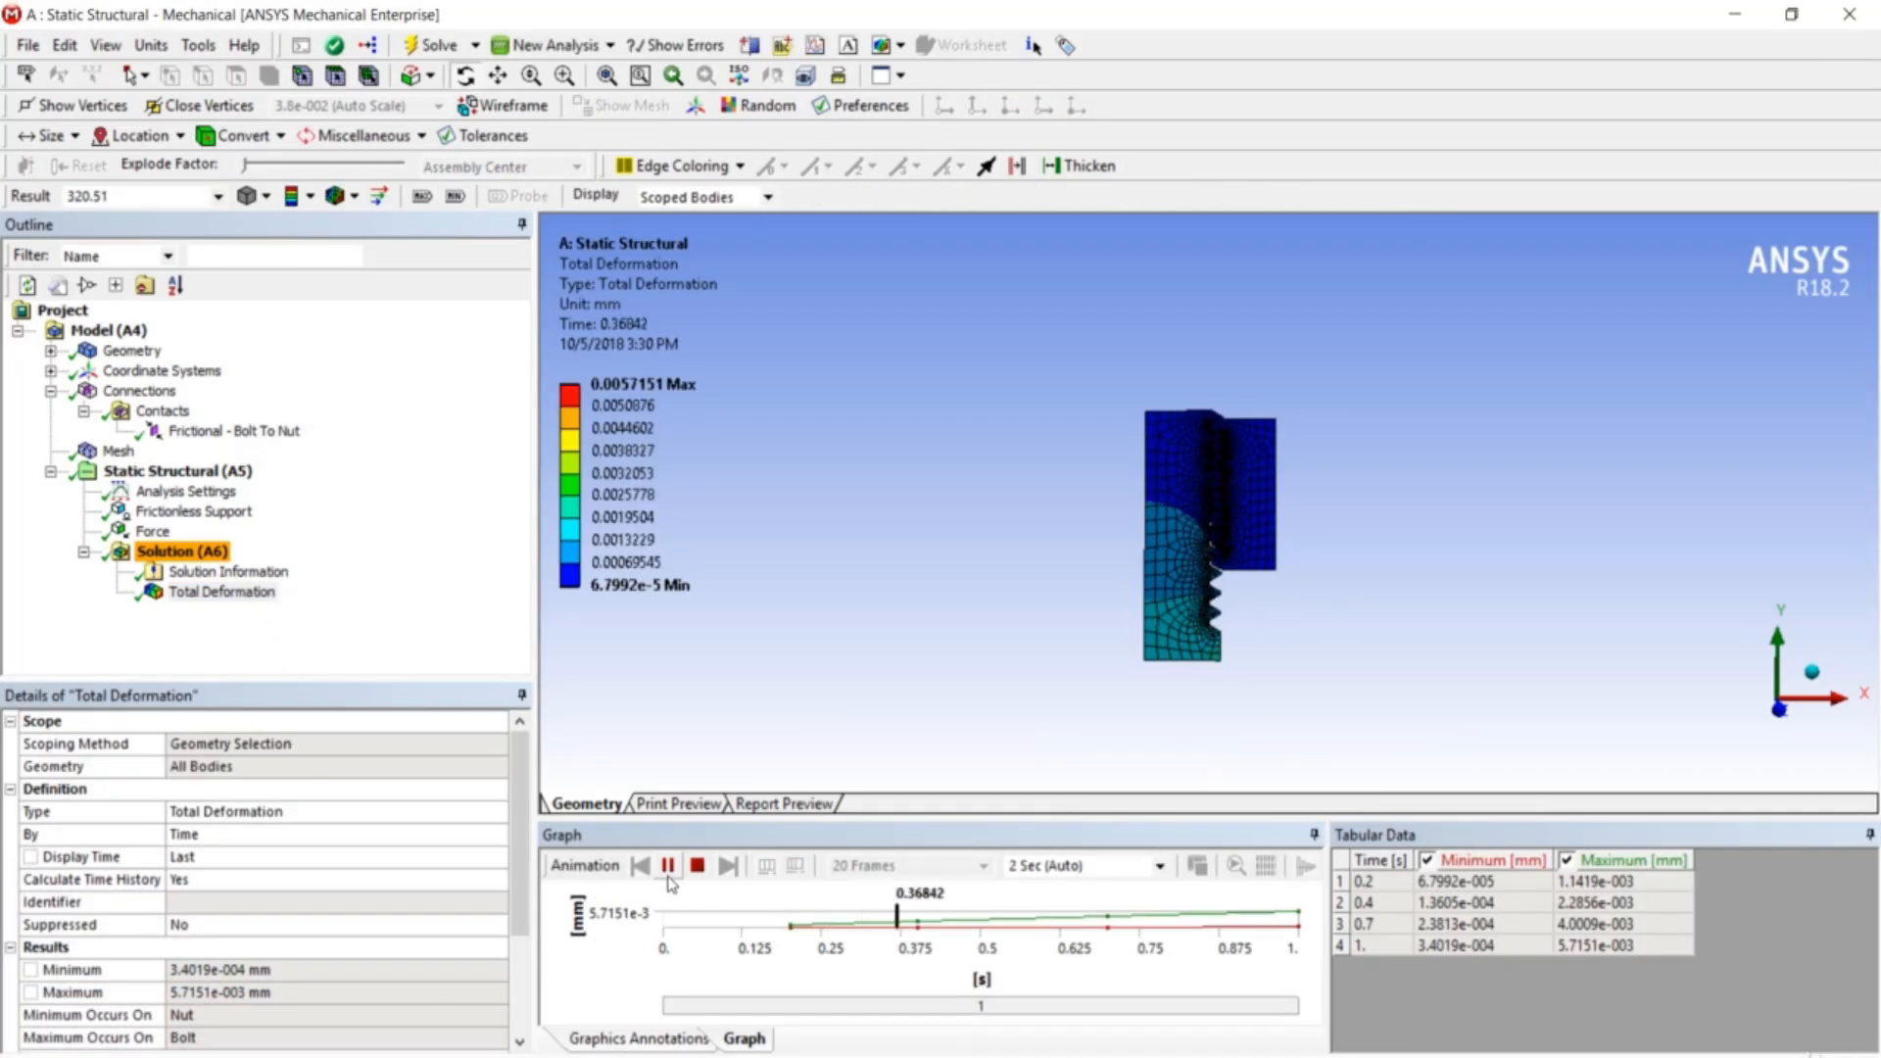
{"action": "scroll", "coordinate": [1231, 487], "scroll_direction": "up", "scroll_amount": 4}
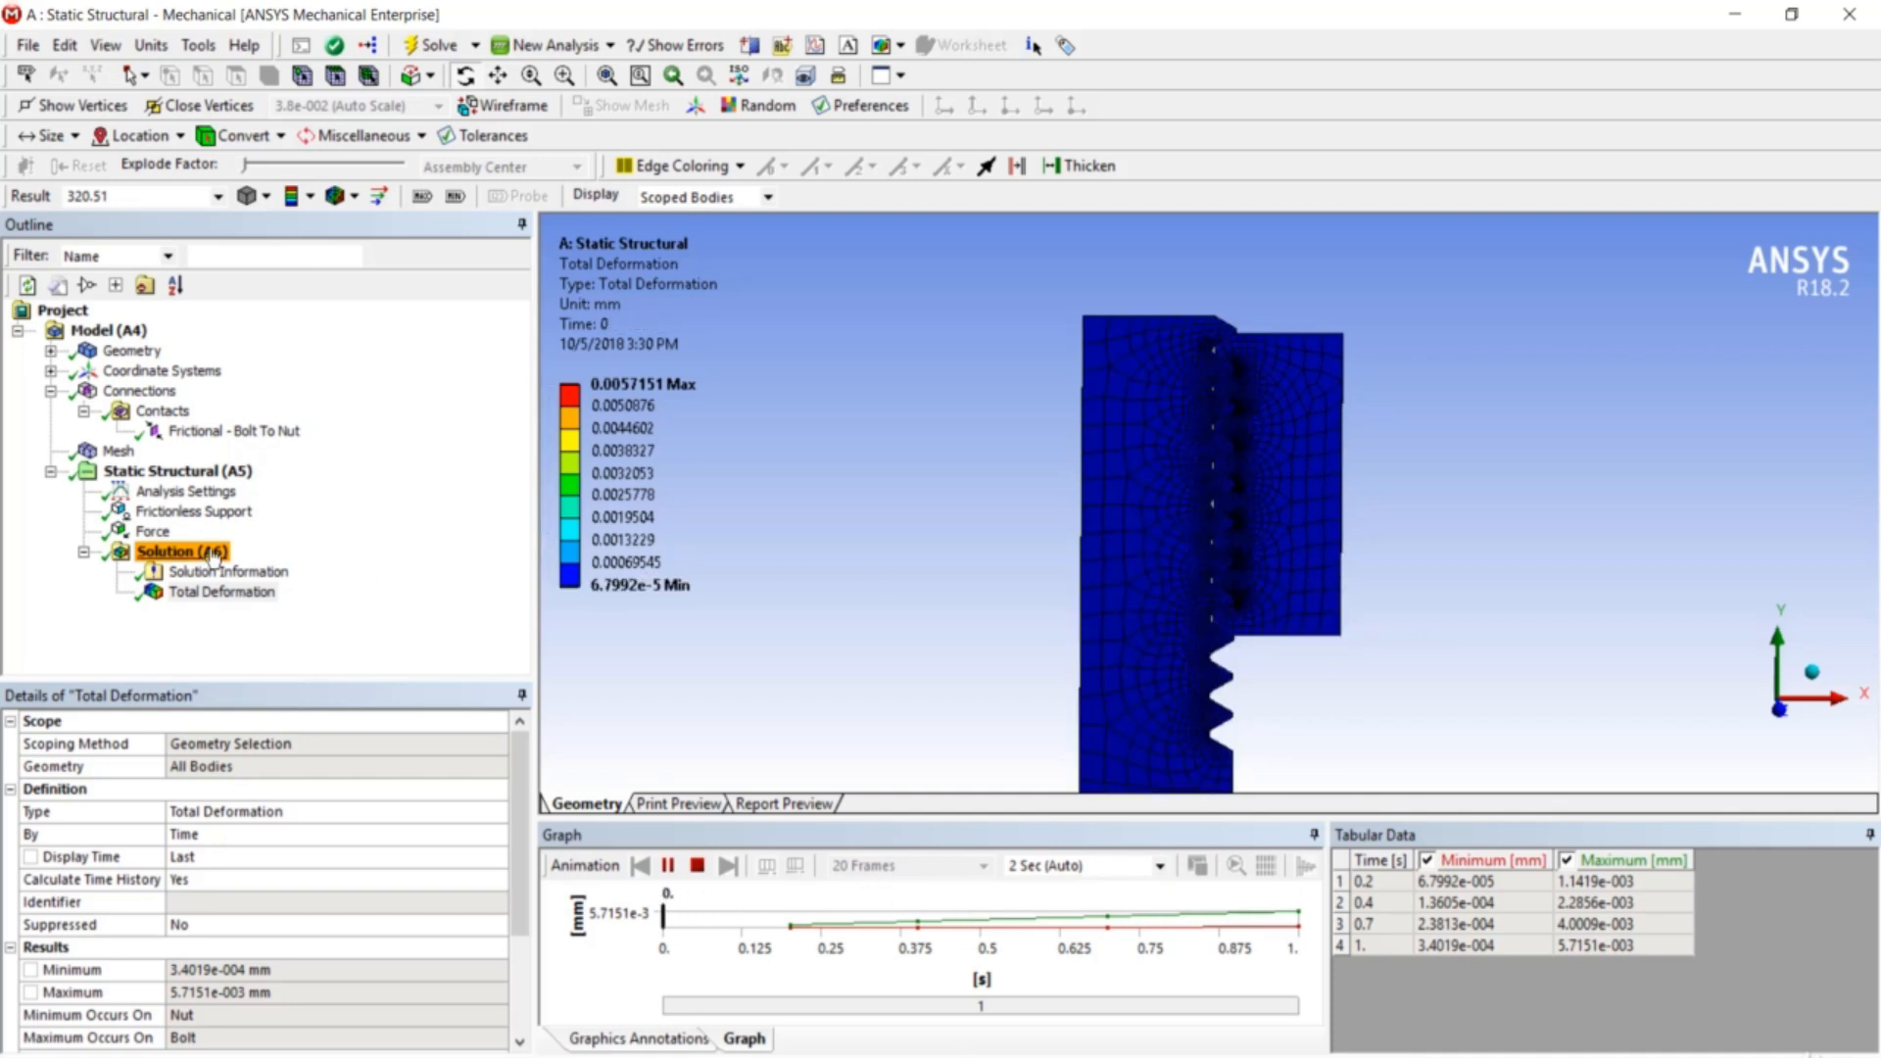
{"action": "left_click", "coordinate": [667, 865]}
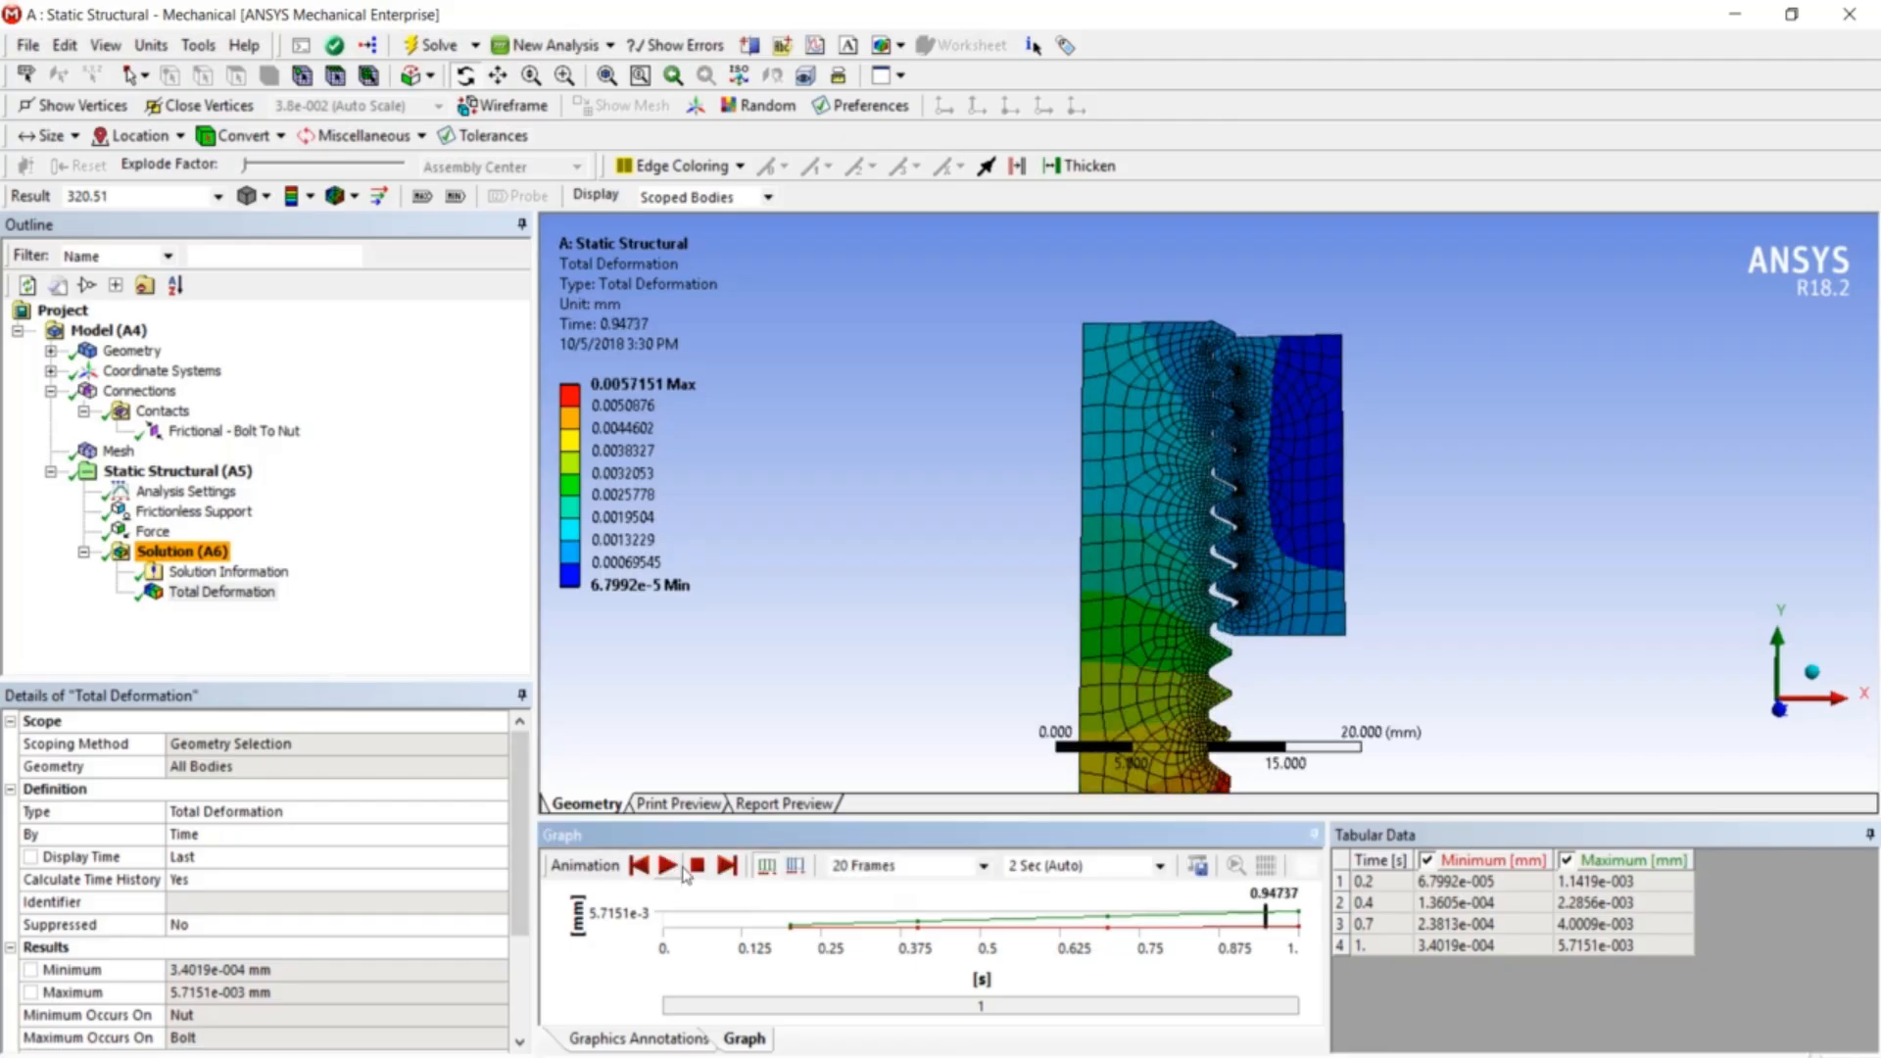
- Add a Normal Stress result and rename it 'Radial stress'
{"action": "right_click", "coordinate": [223, 551]}
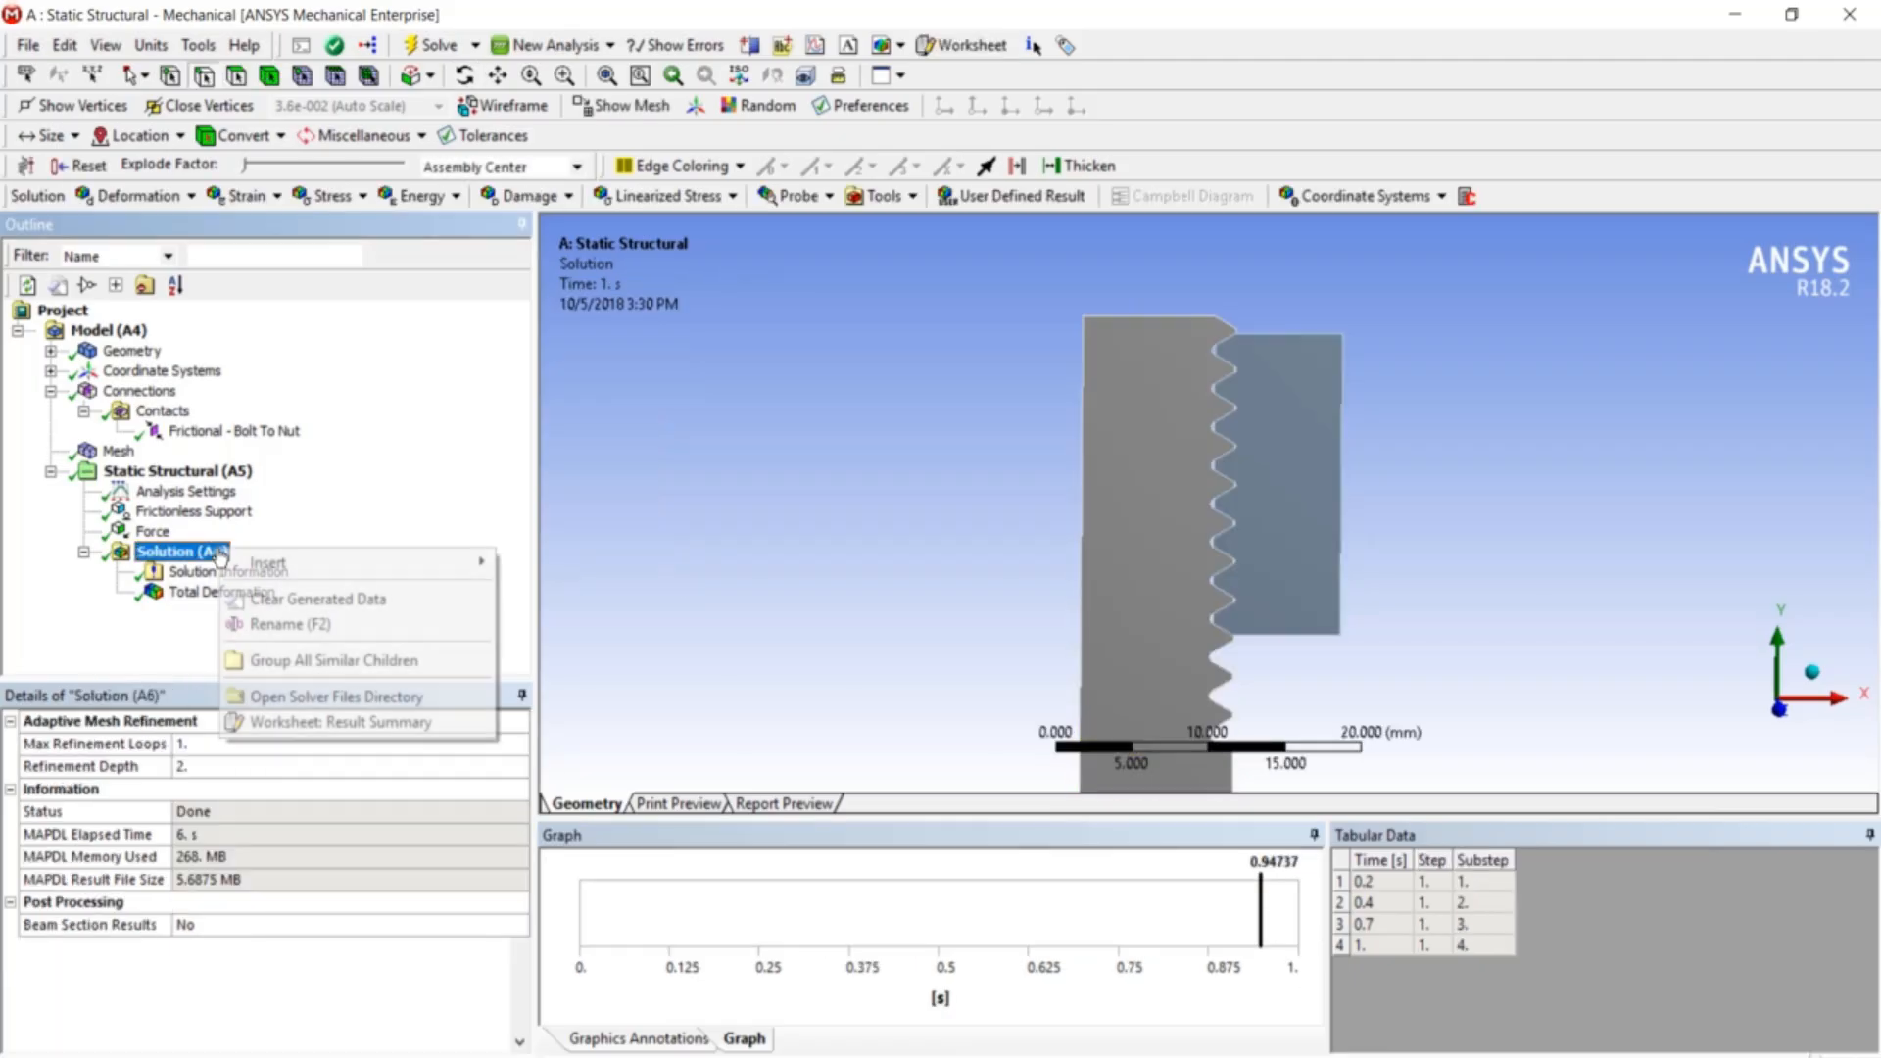
{"action": "mouse_move", "coordinate": [265, 576]}
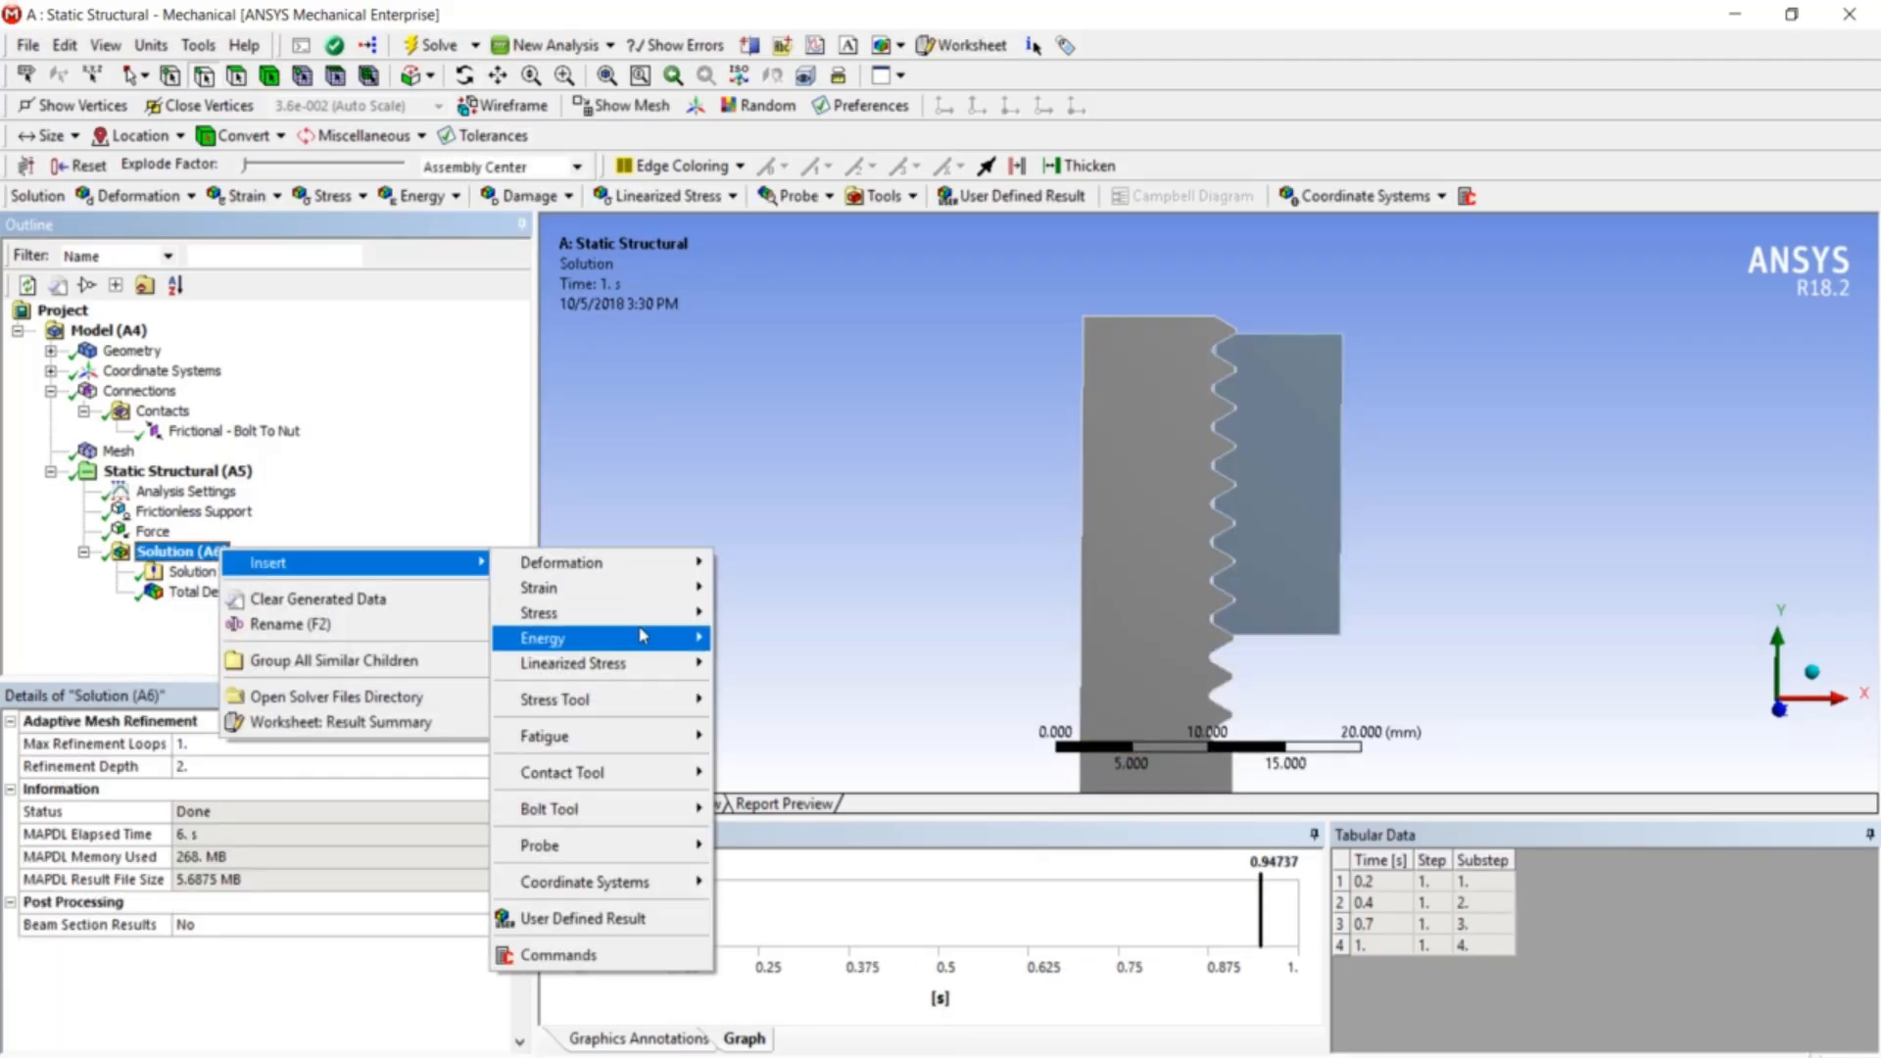
{"action": "mouse_move", "coordinate": [678, 596]}
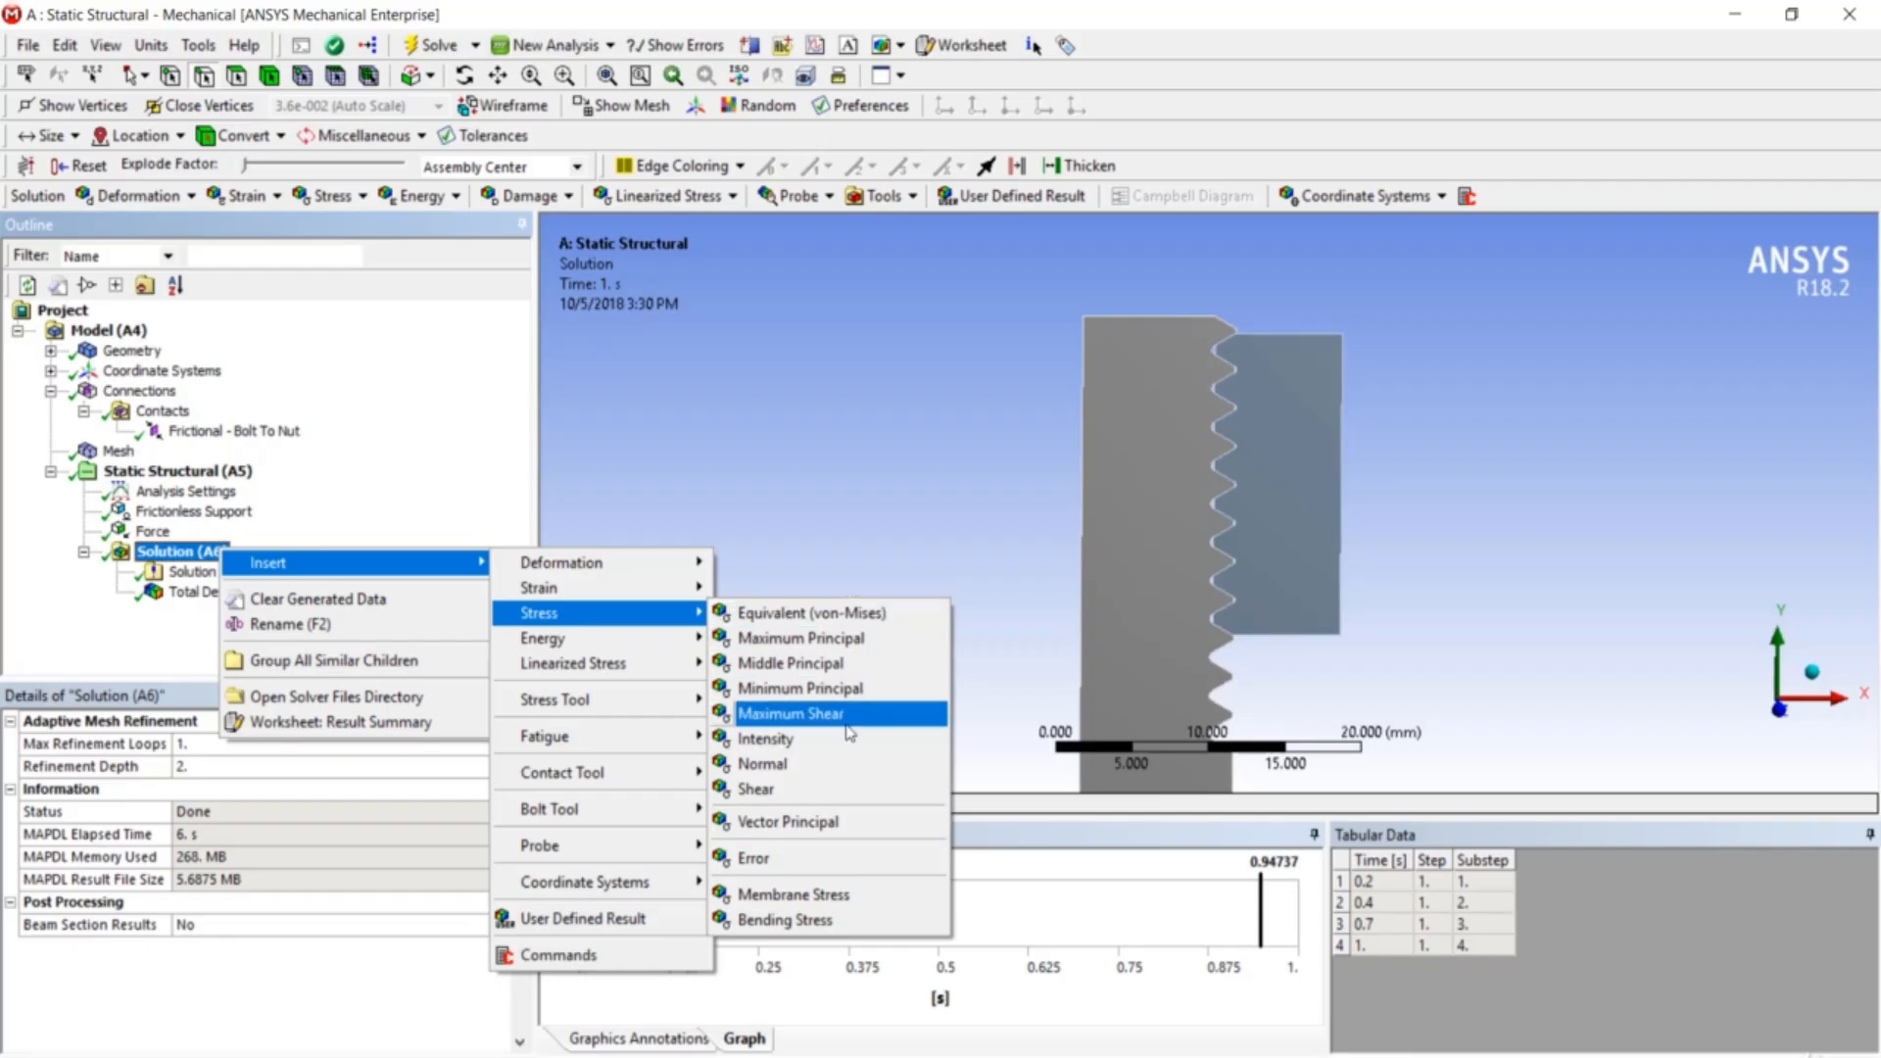
{"action": "left_click", "coordinate": [841, 766]}
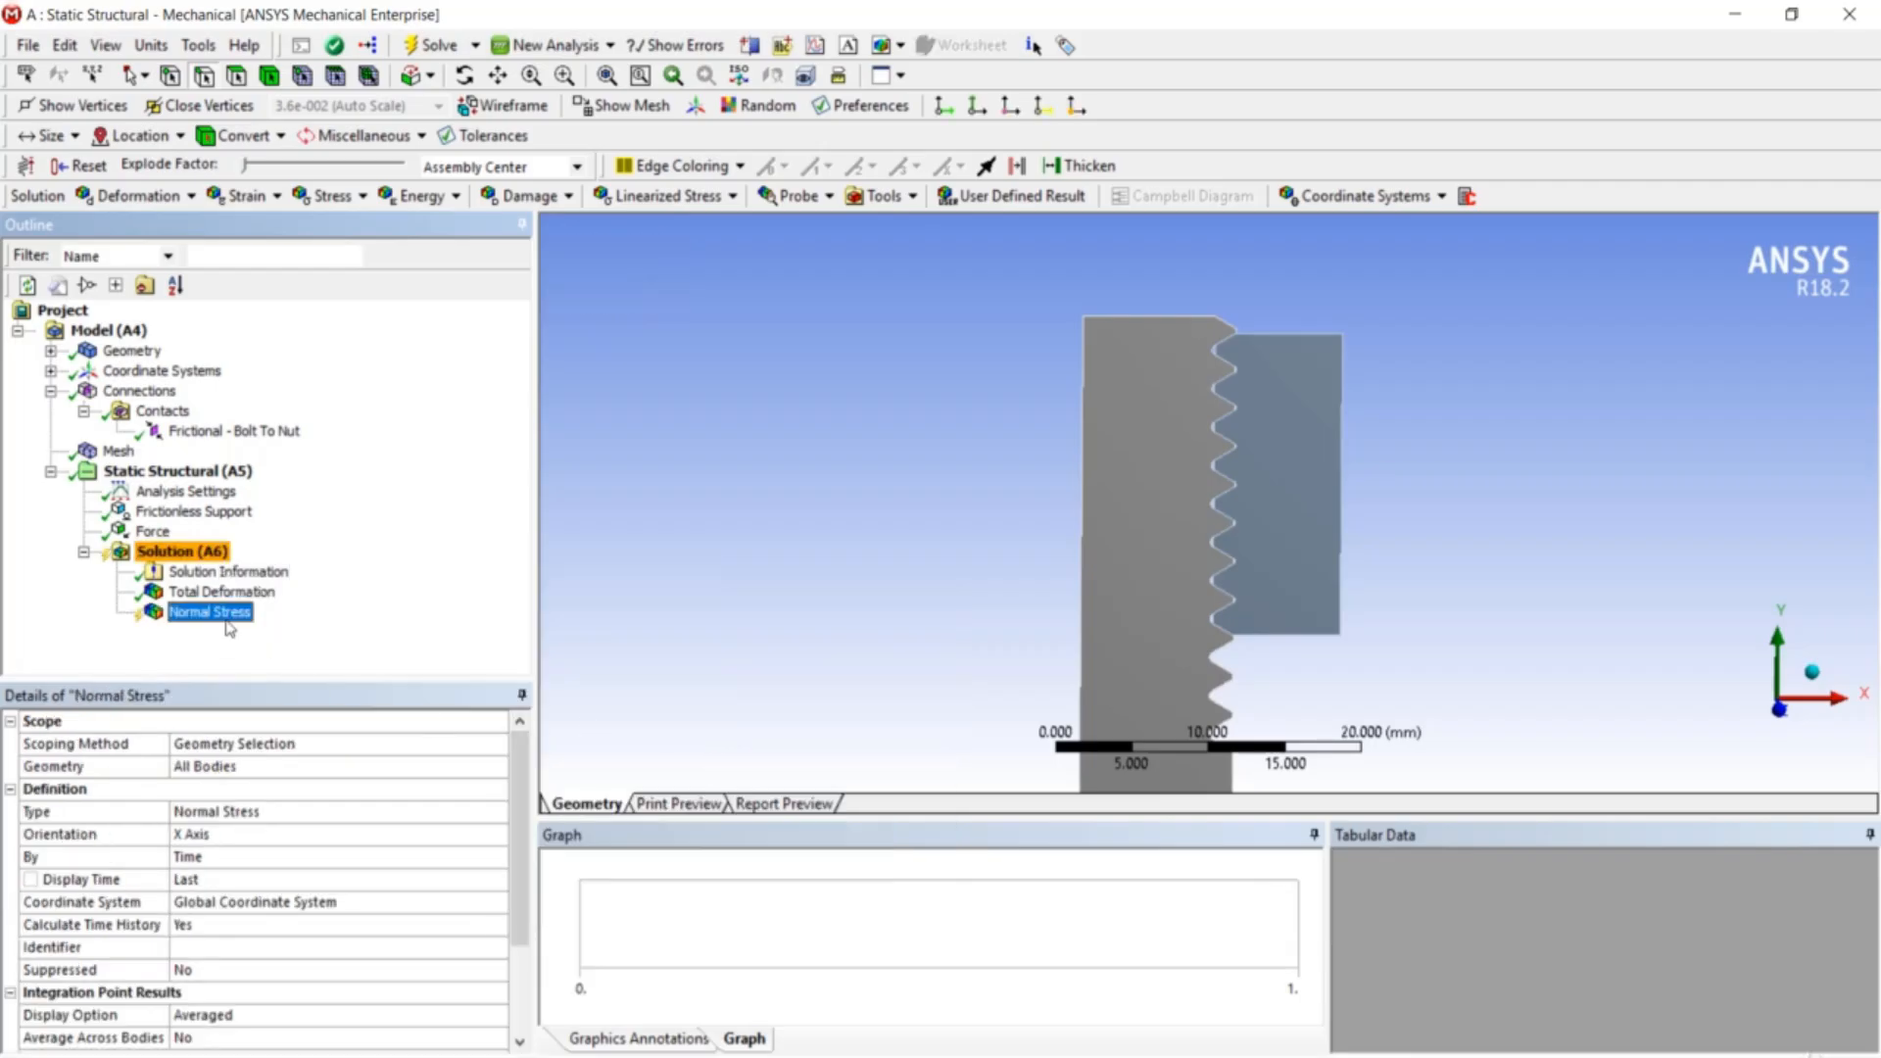
{"action": "right_click", "coordinate": [204, 550]}
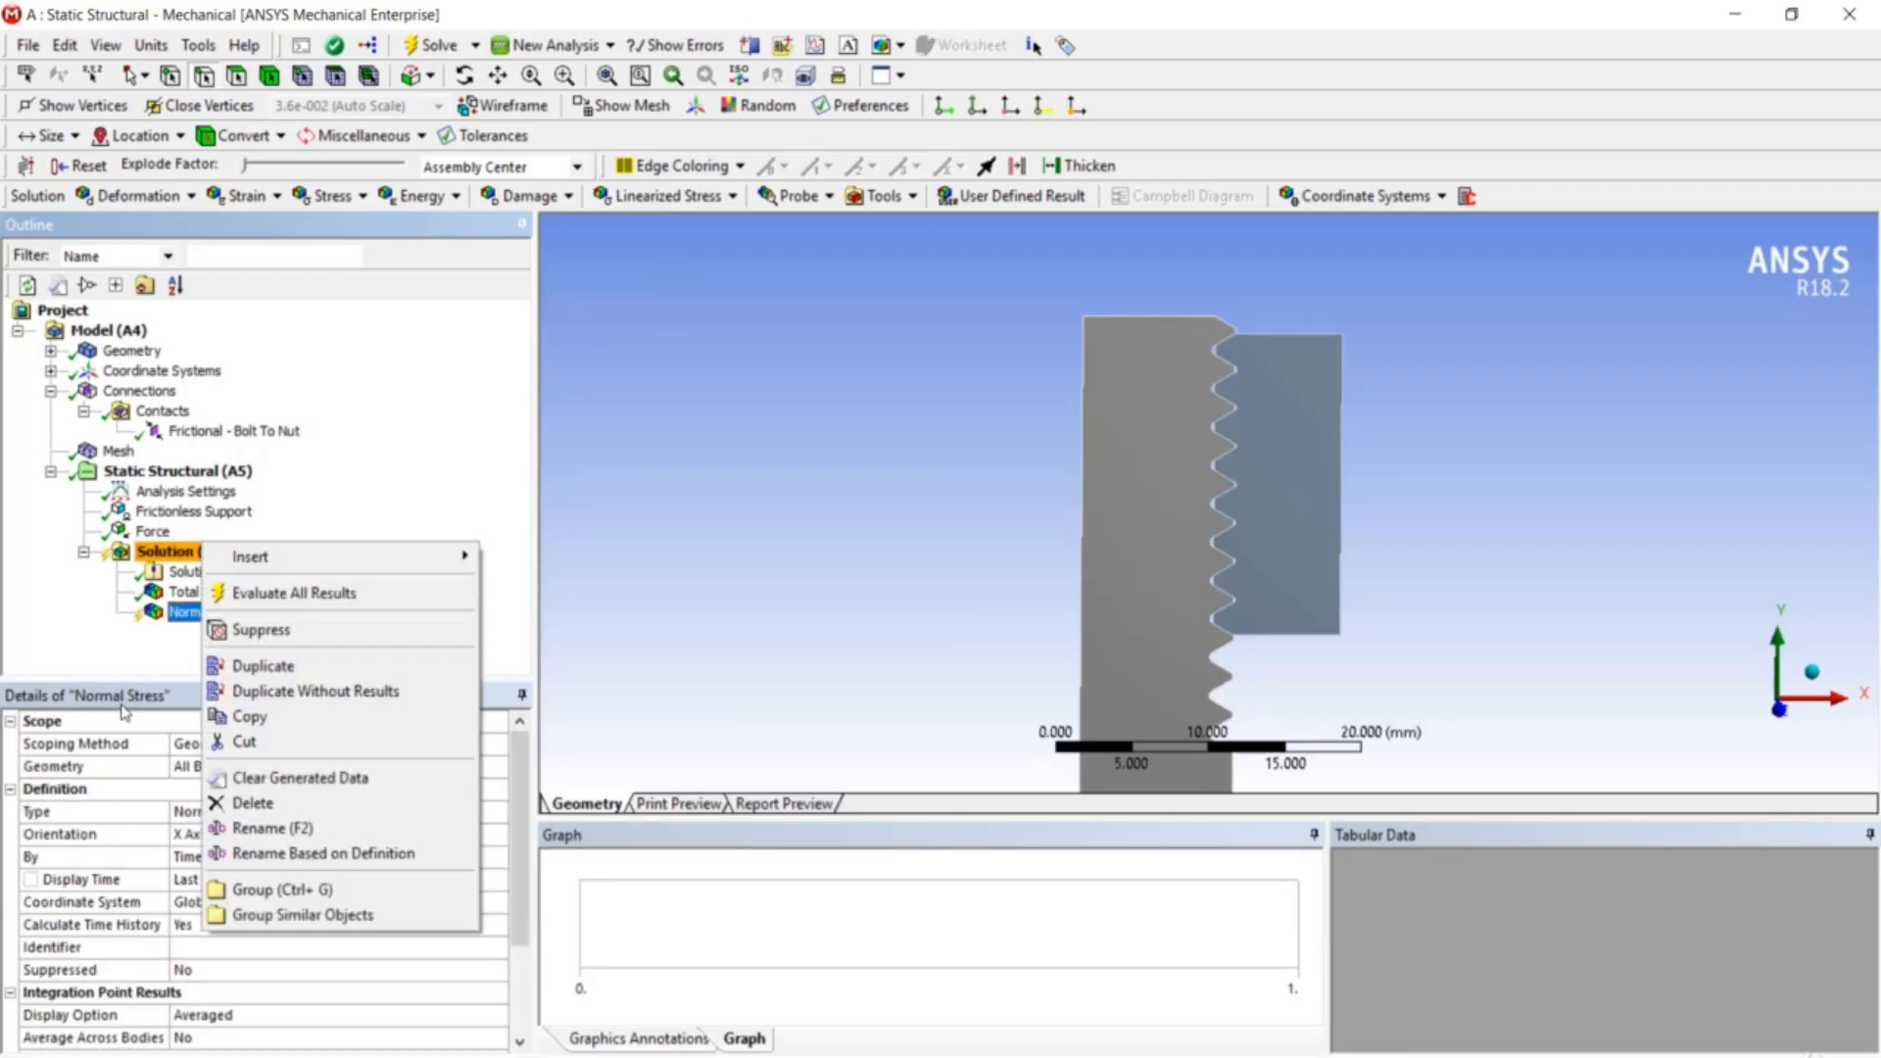
{"action": "left_click", "coordinate": [129, 670]}
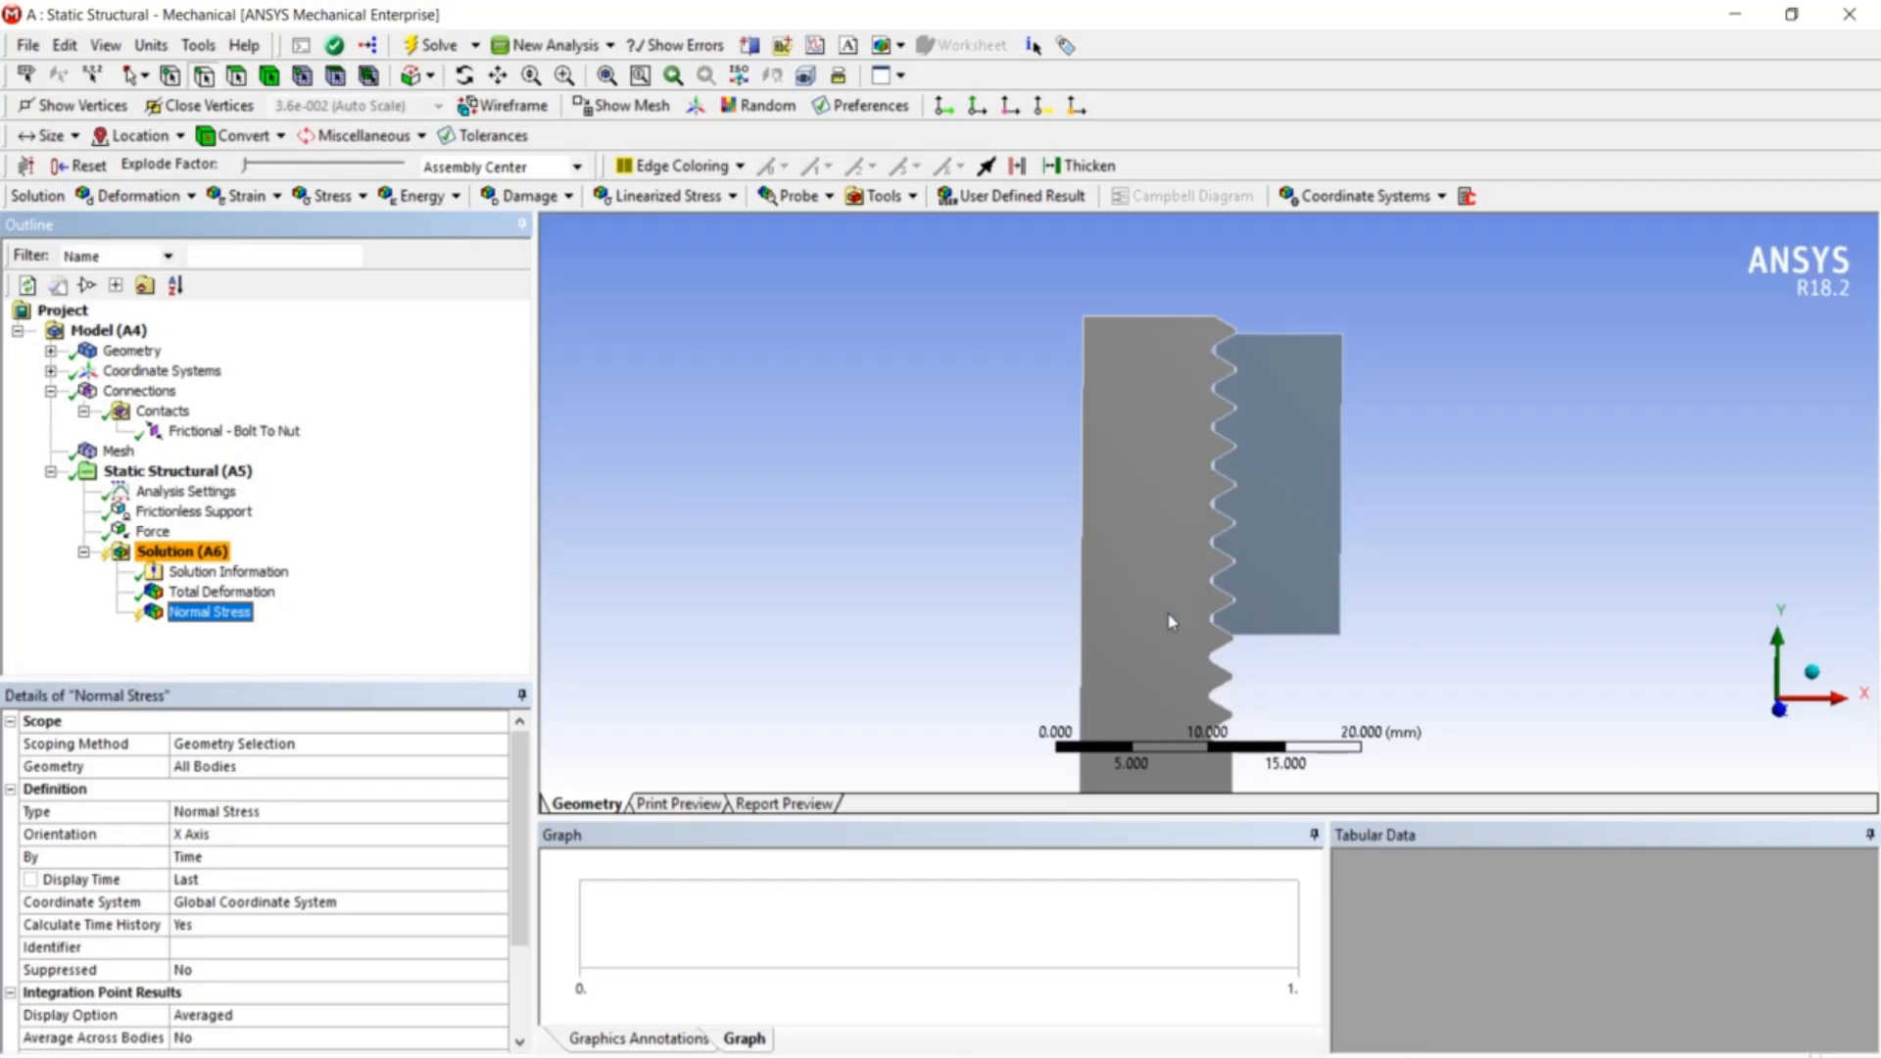
{"action": "left_click", "coordinate": [236, 612]}
{"action": "type", "text": "Ra"}
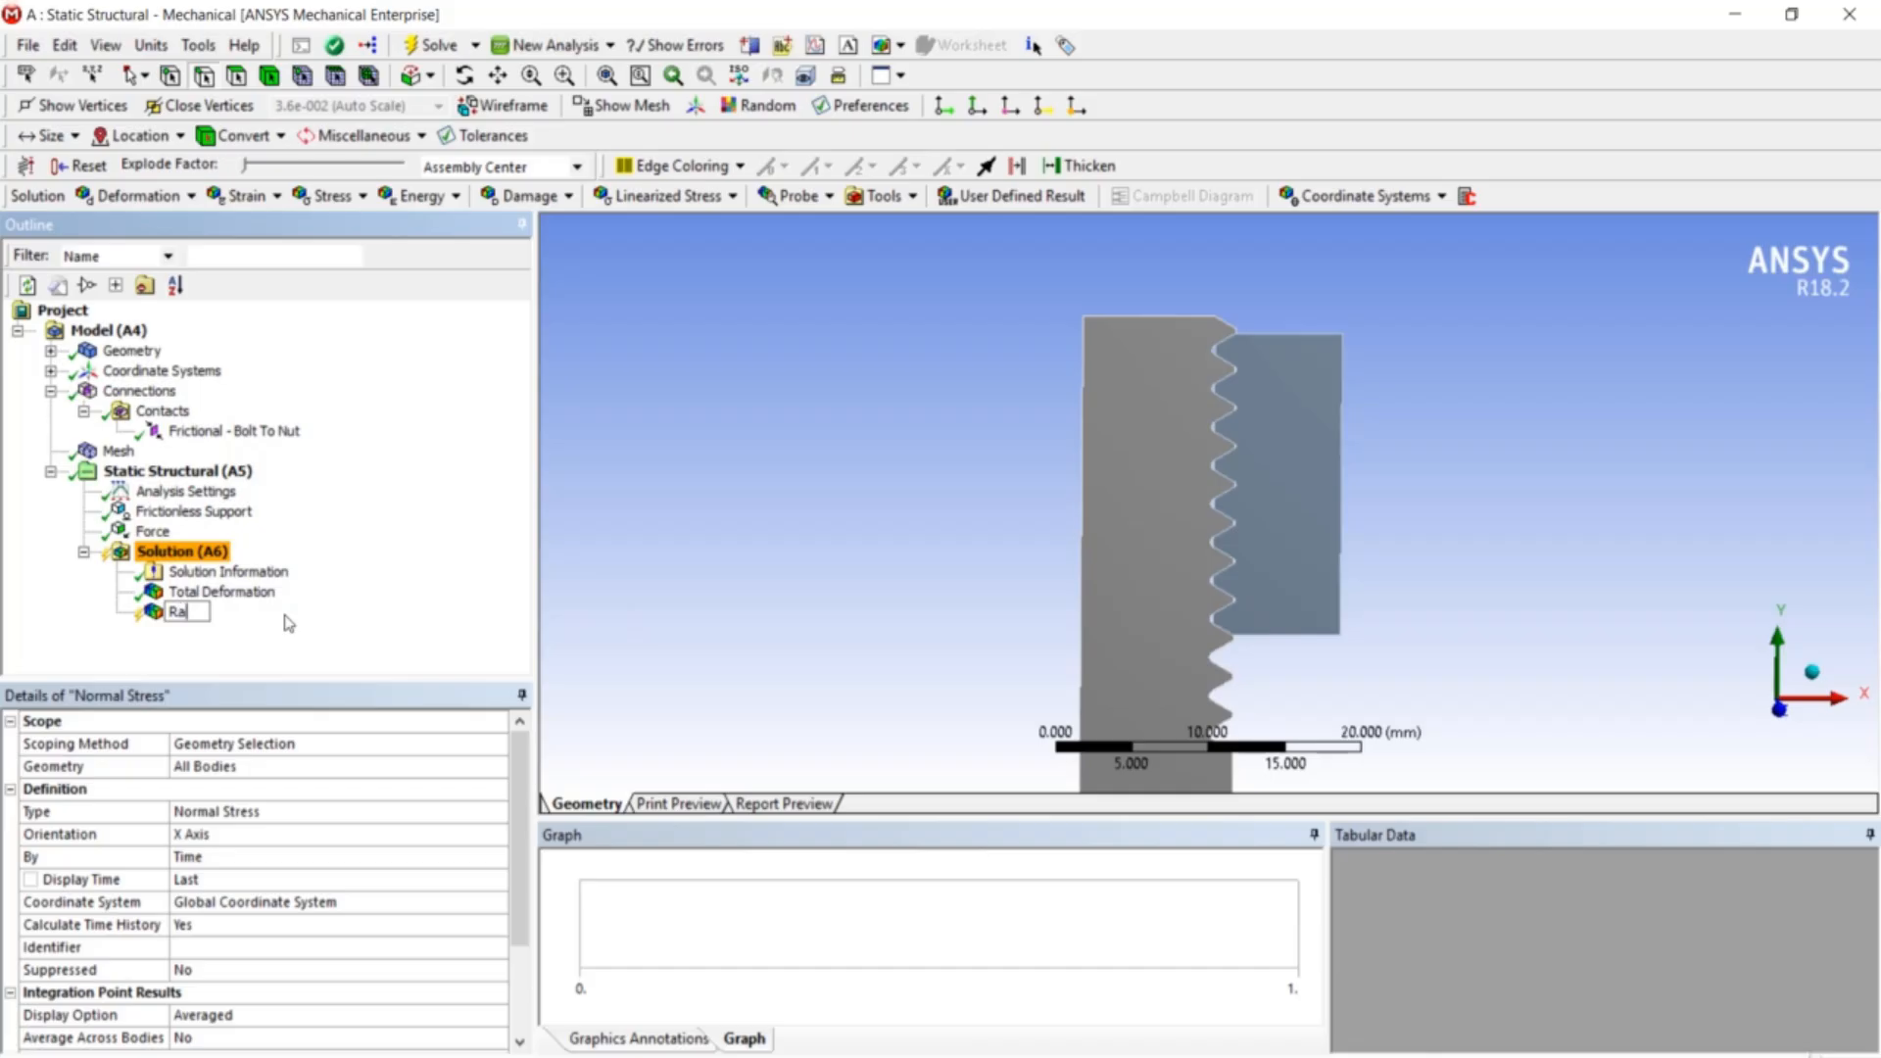
{"action": "type", "text": "dial stress"}
{"action": "key", "text": "Return"}
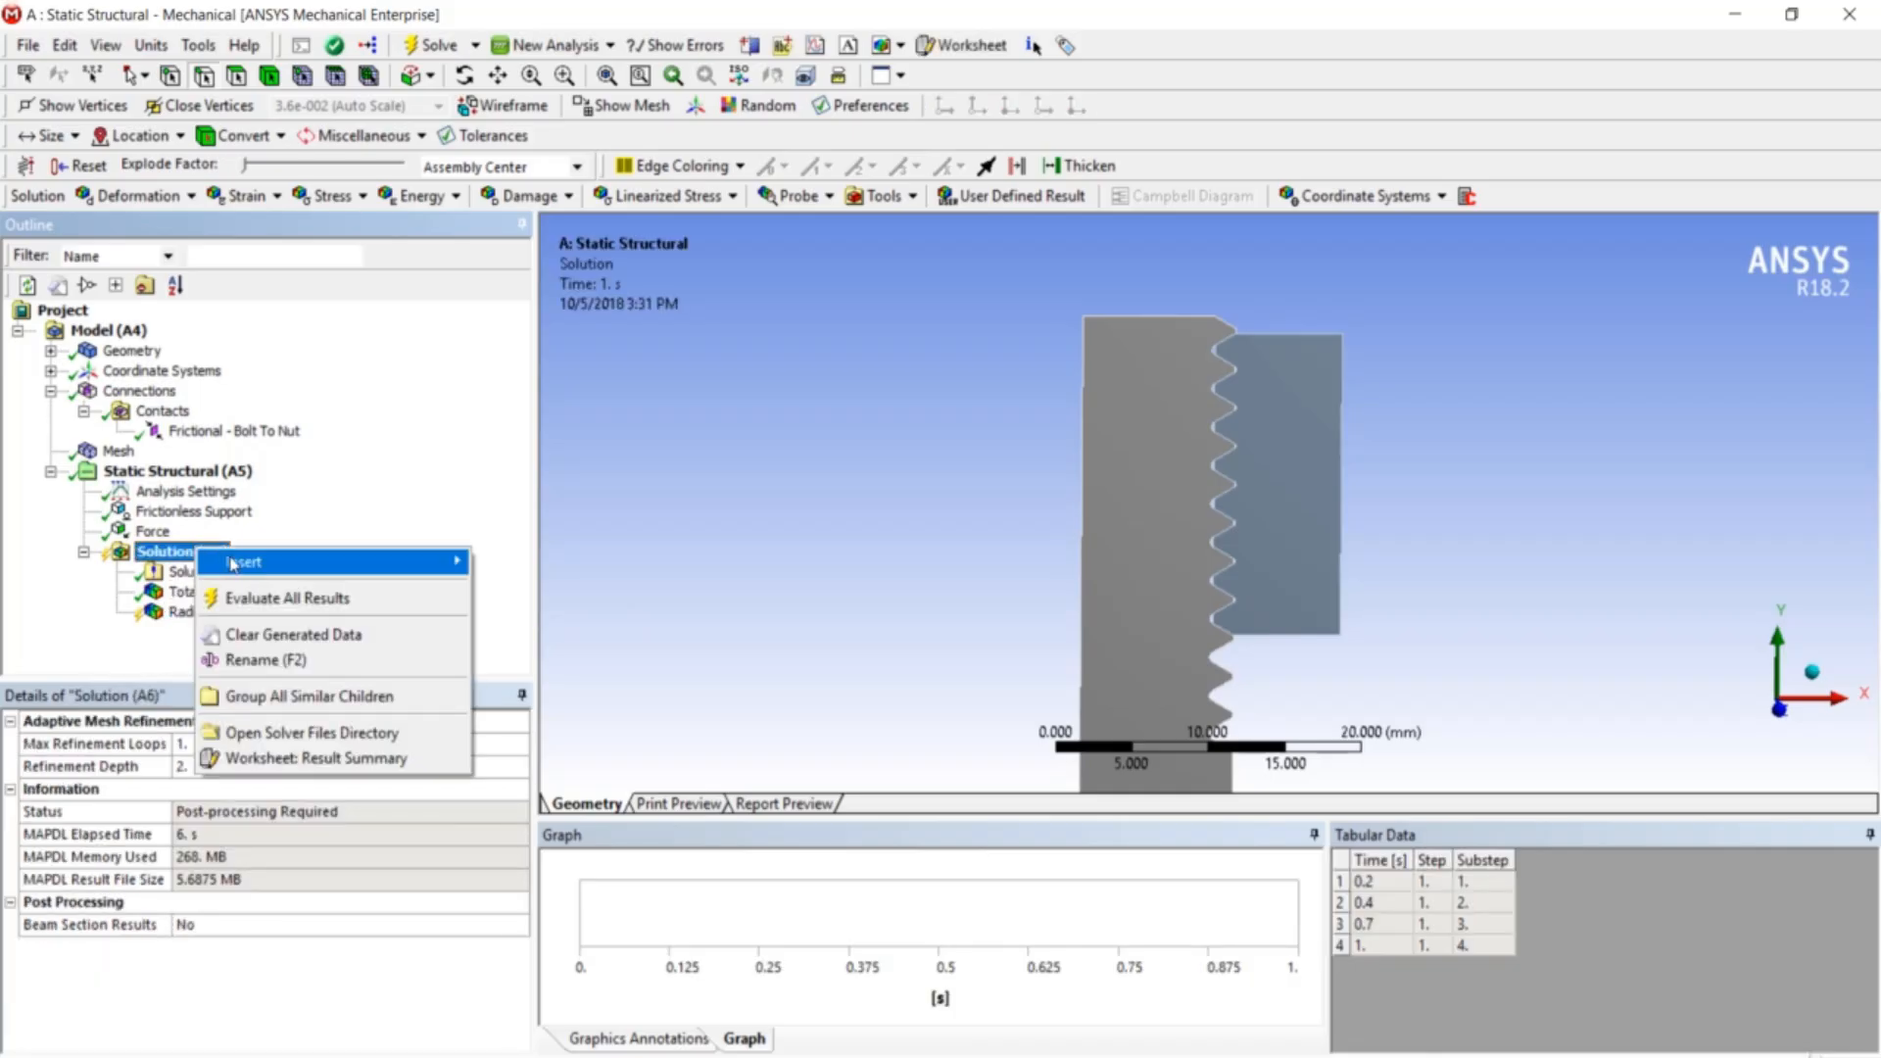
- Add another Normal Stress result oriented to Y Axis and rename it 'axial stress'
{"action": "mouse_move", "coordinate": [245, 561]}
{"action": "mouse_move", "coordinate": [485, 566]}
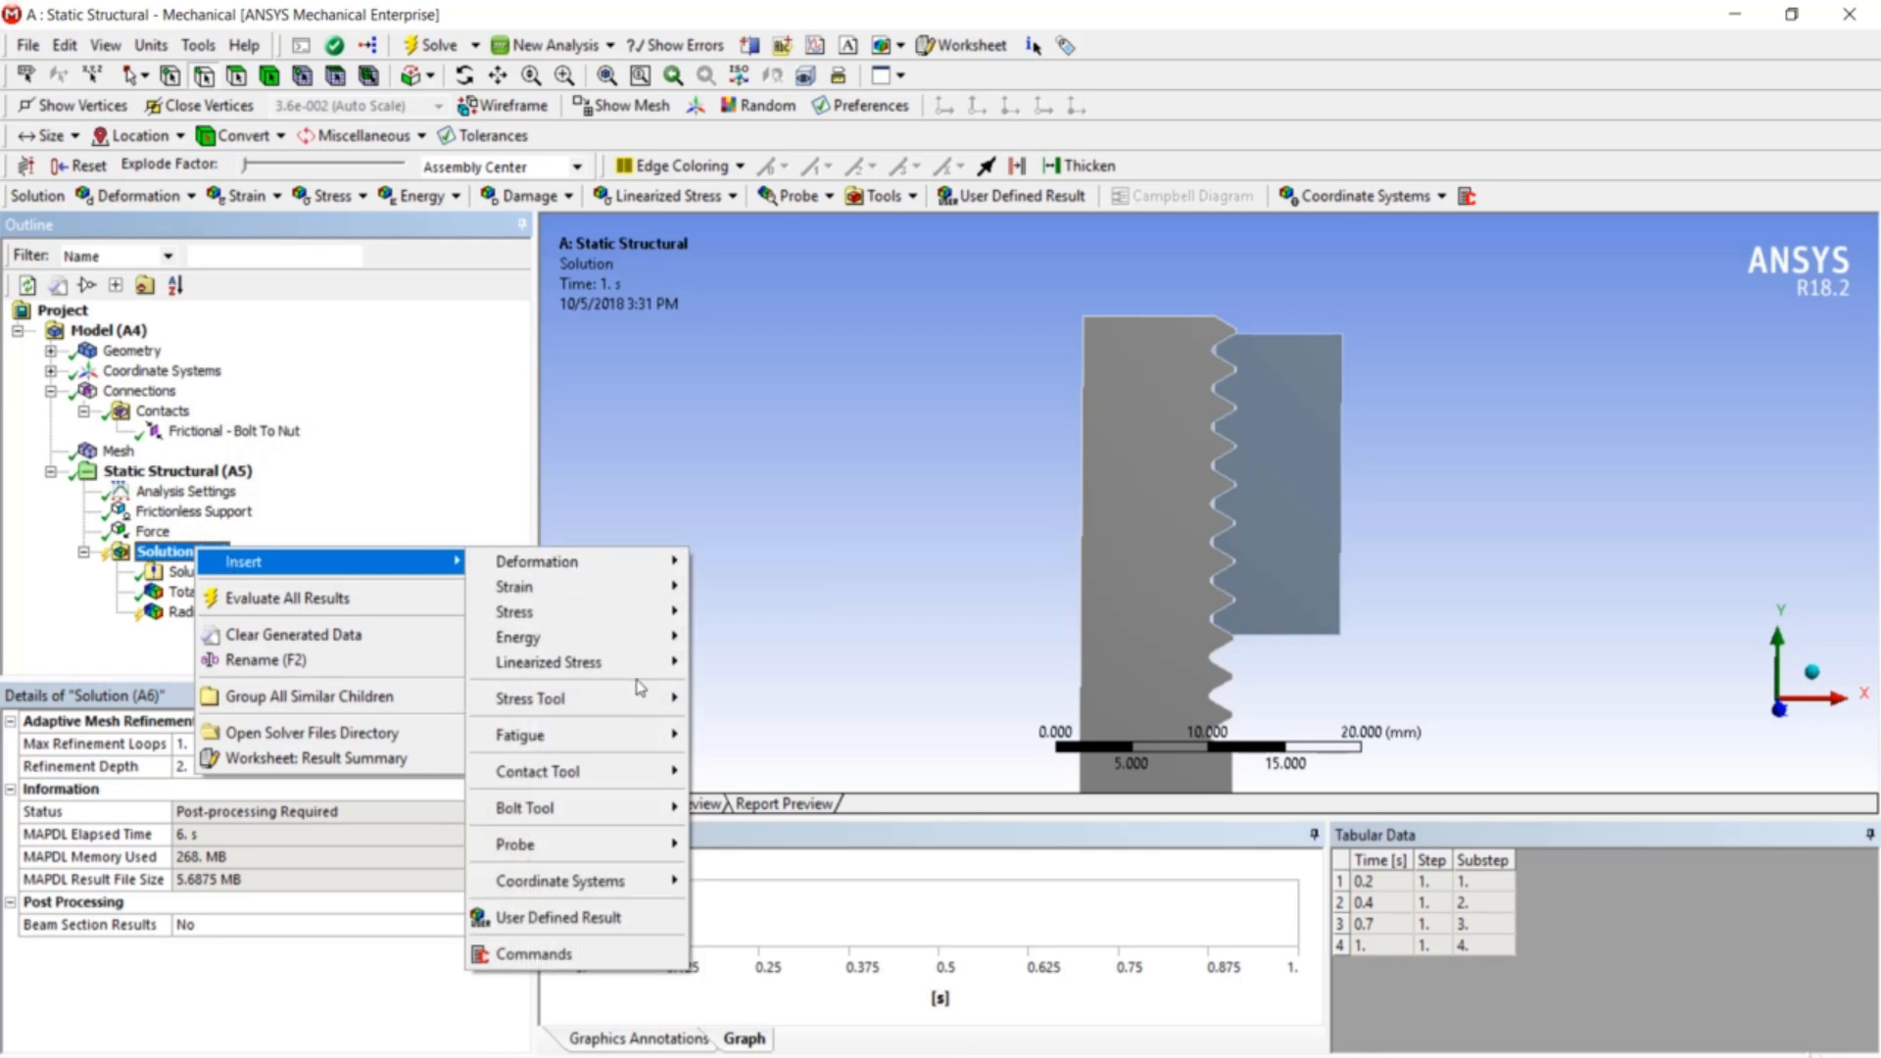
{"action": "mouse_move", "coordinate": [641, 709]}
{"action": "mouse_move", "coordinate": [627, 612]}
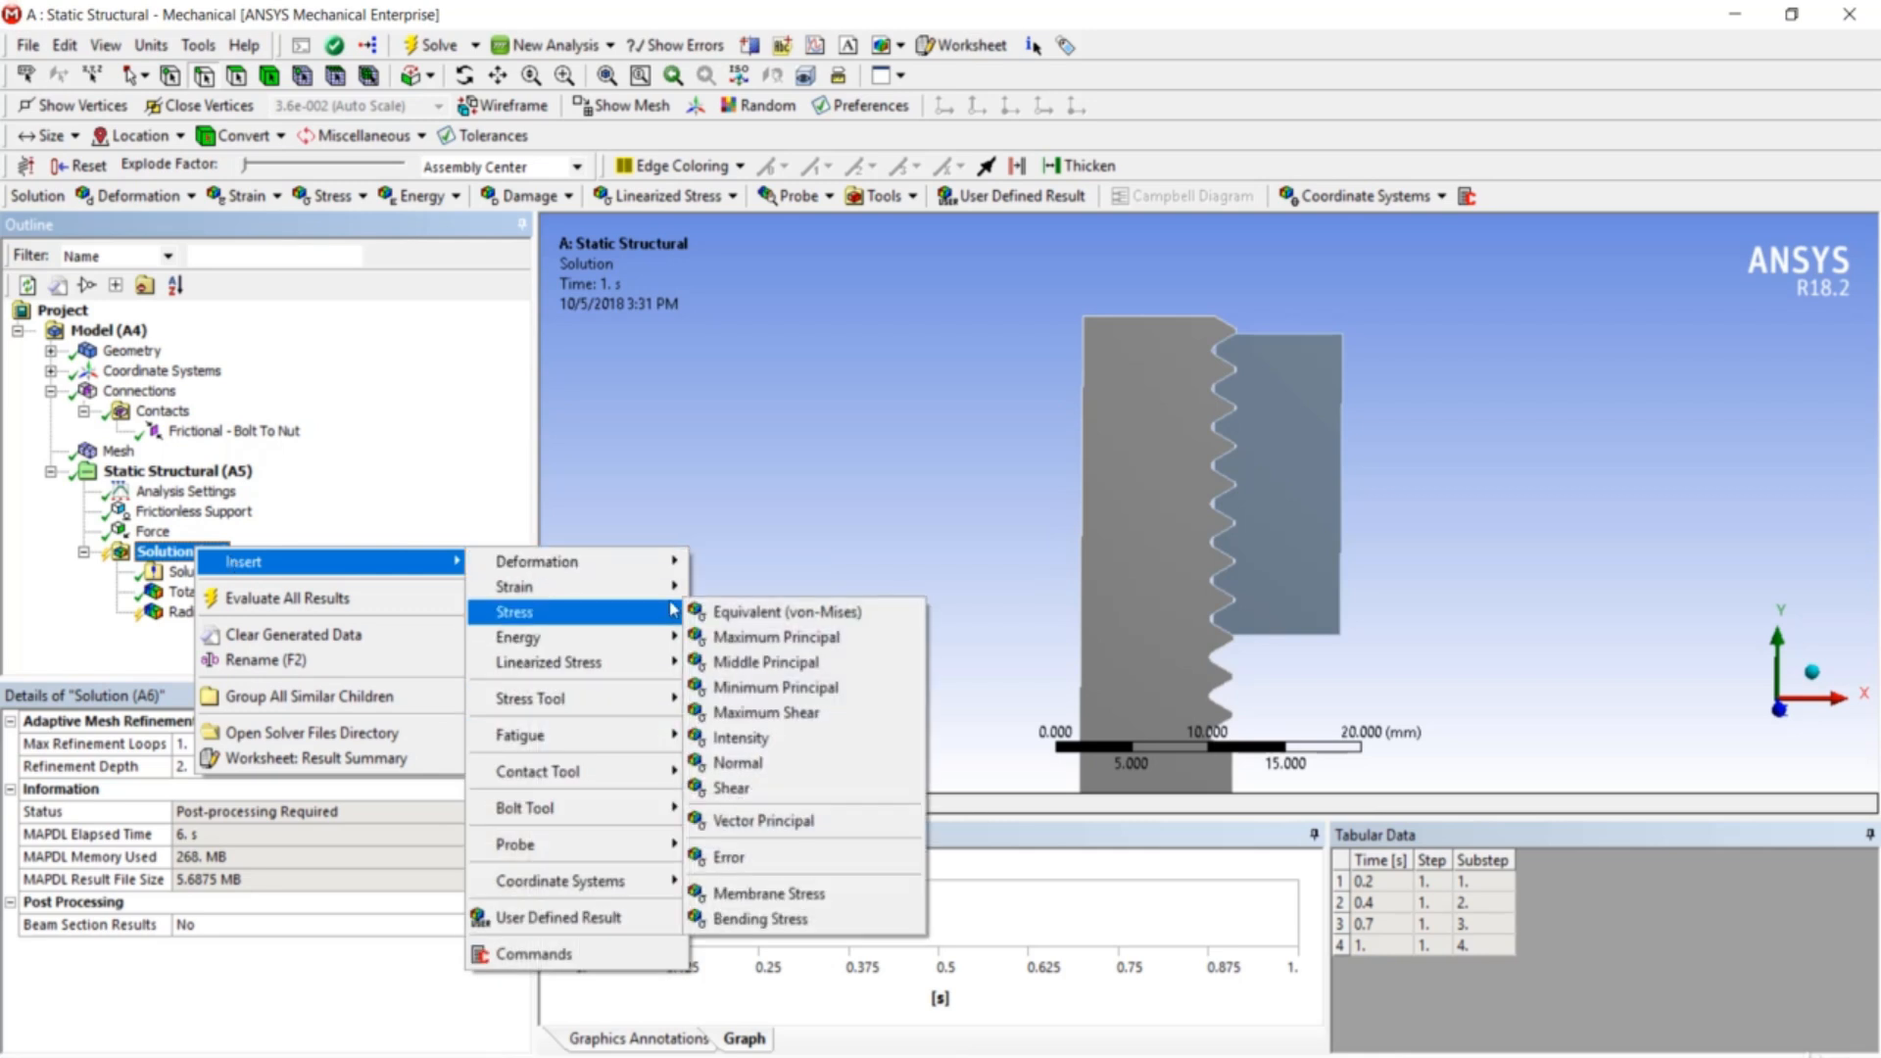
{"action": "left_click", "coordinate": [821, 763]}
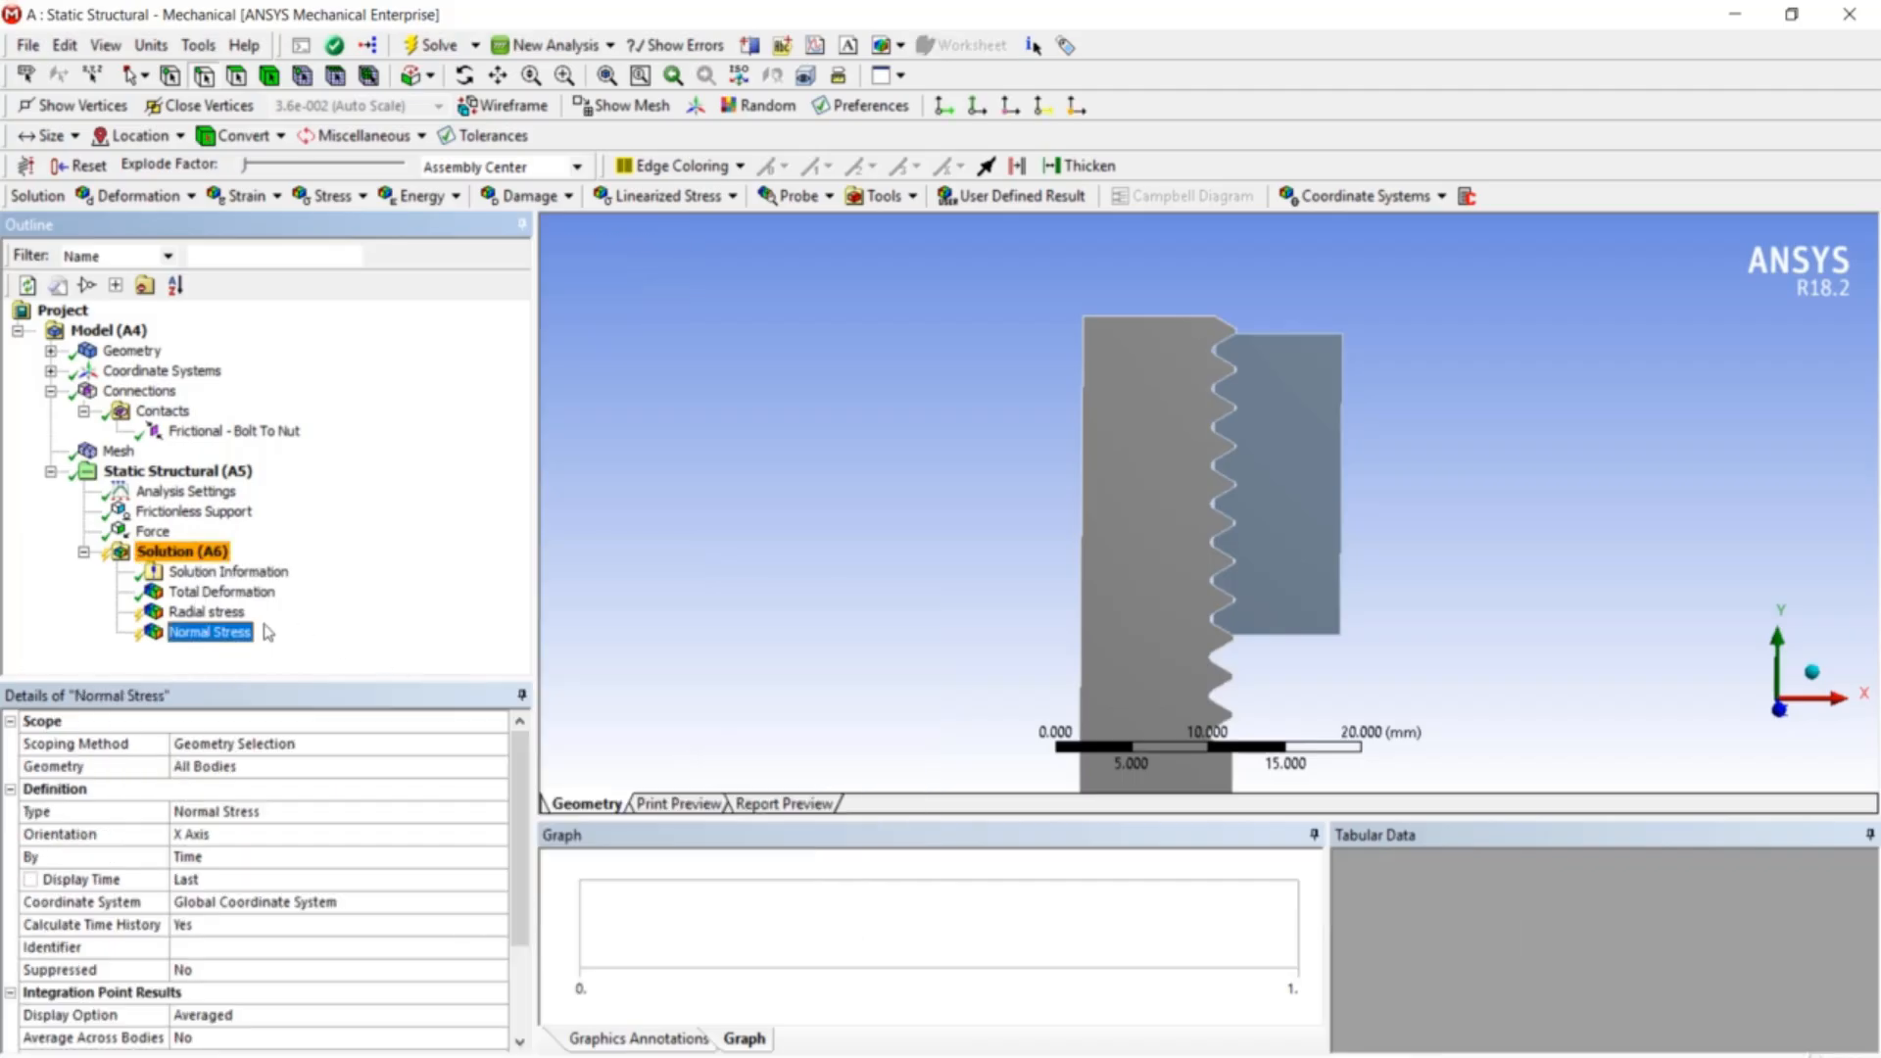
{"action": "left_click", "coordinate": [294, 834]}
{"action": "left_click", "coordinate": [498, 836]}
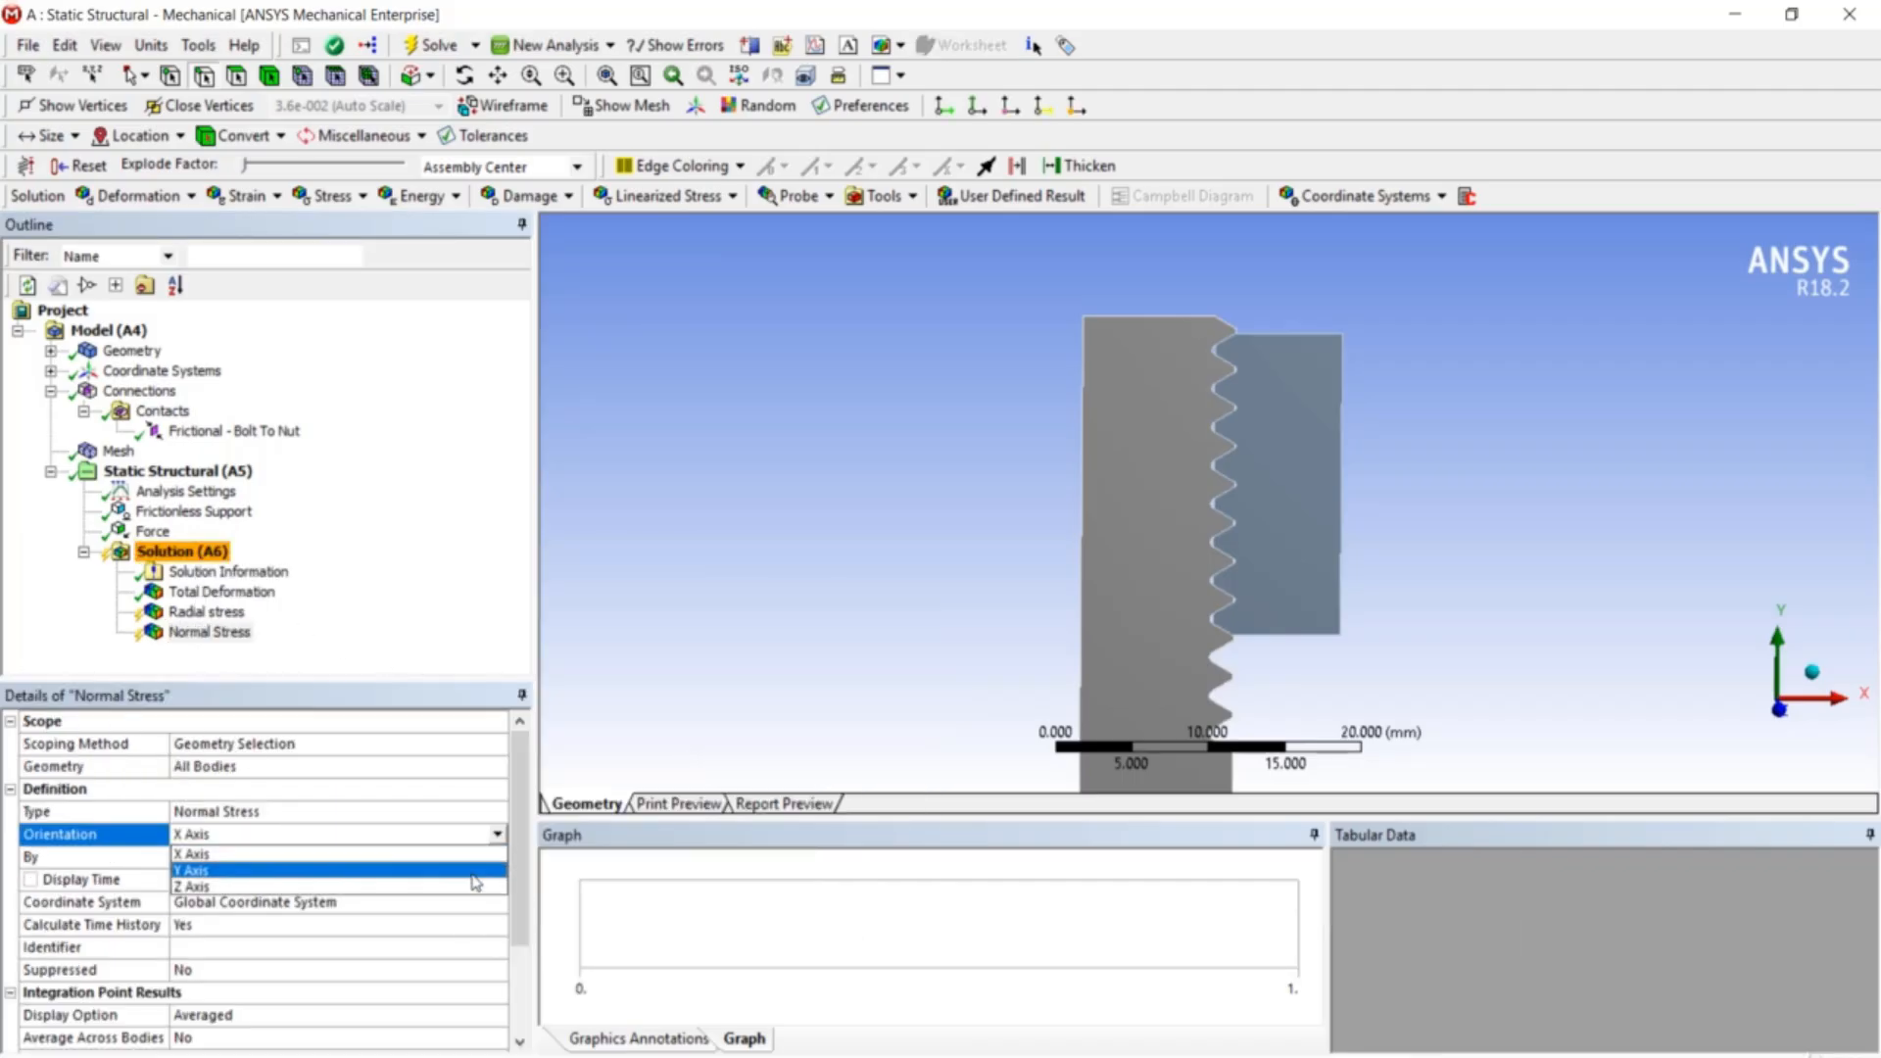
{"action": "left_click", "coordinate": [473, 871]}
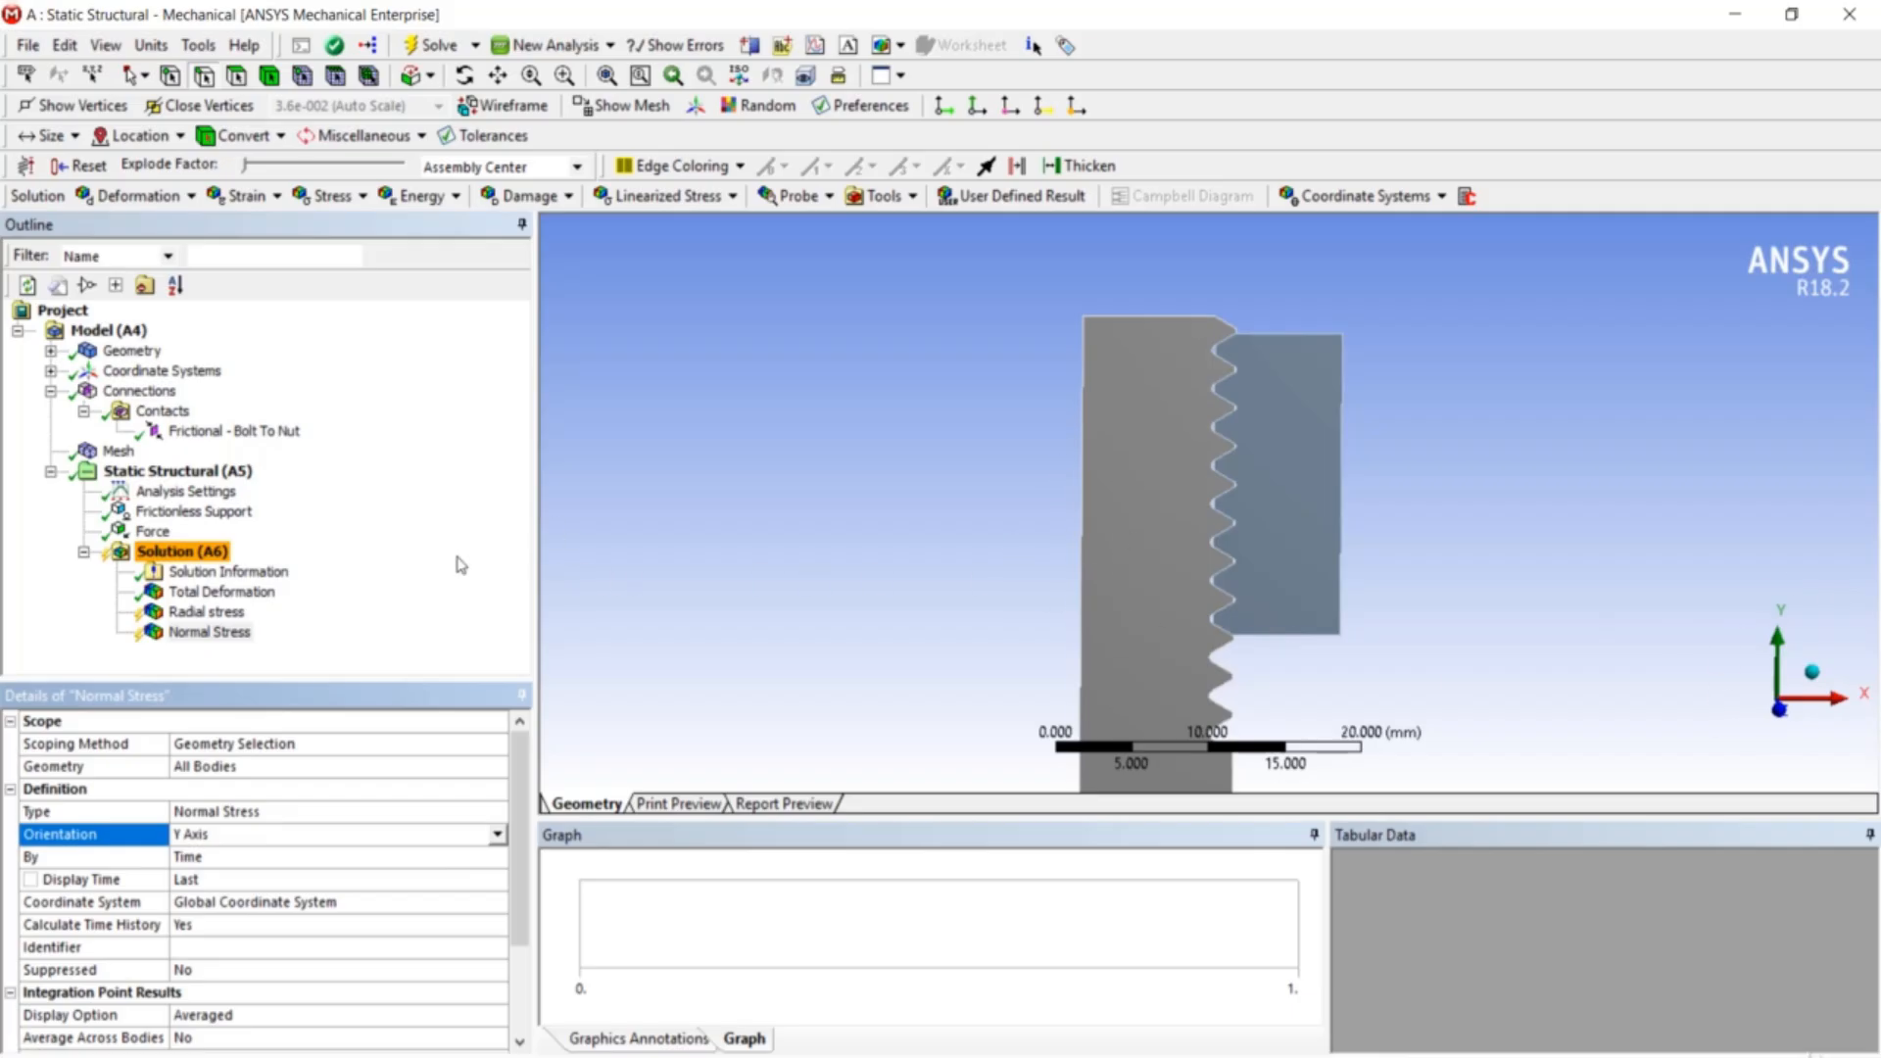
{"action": "left_click", "coordinate": [221, 632]}
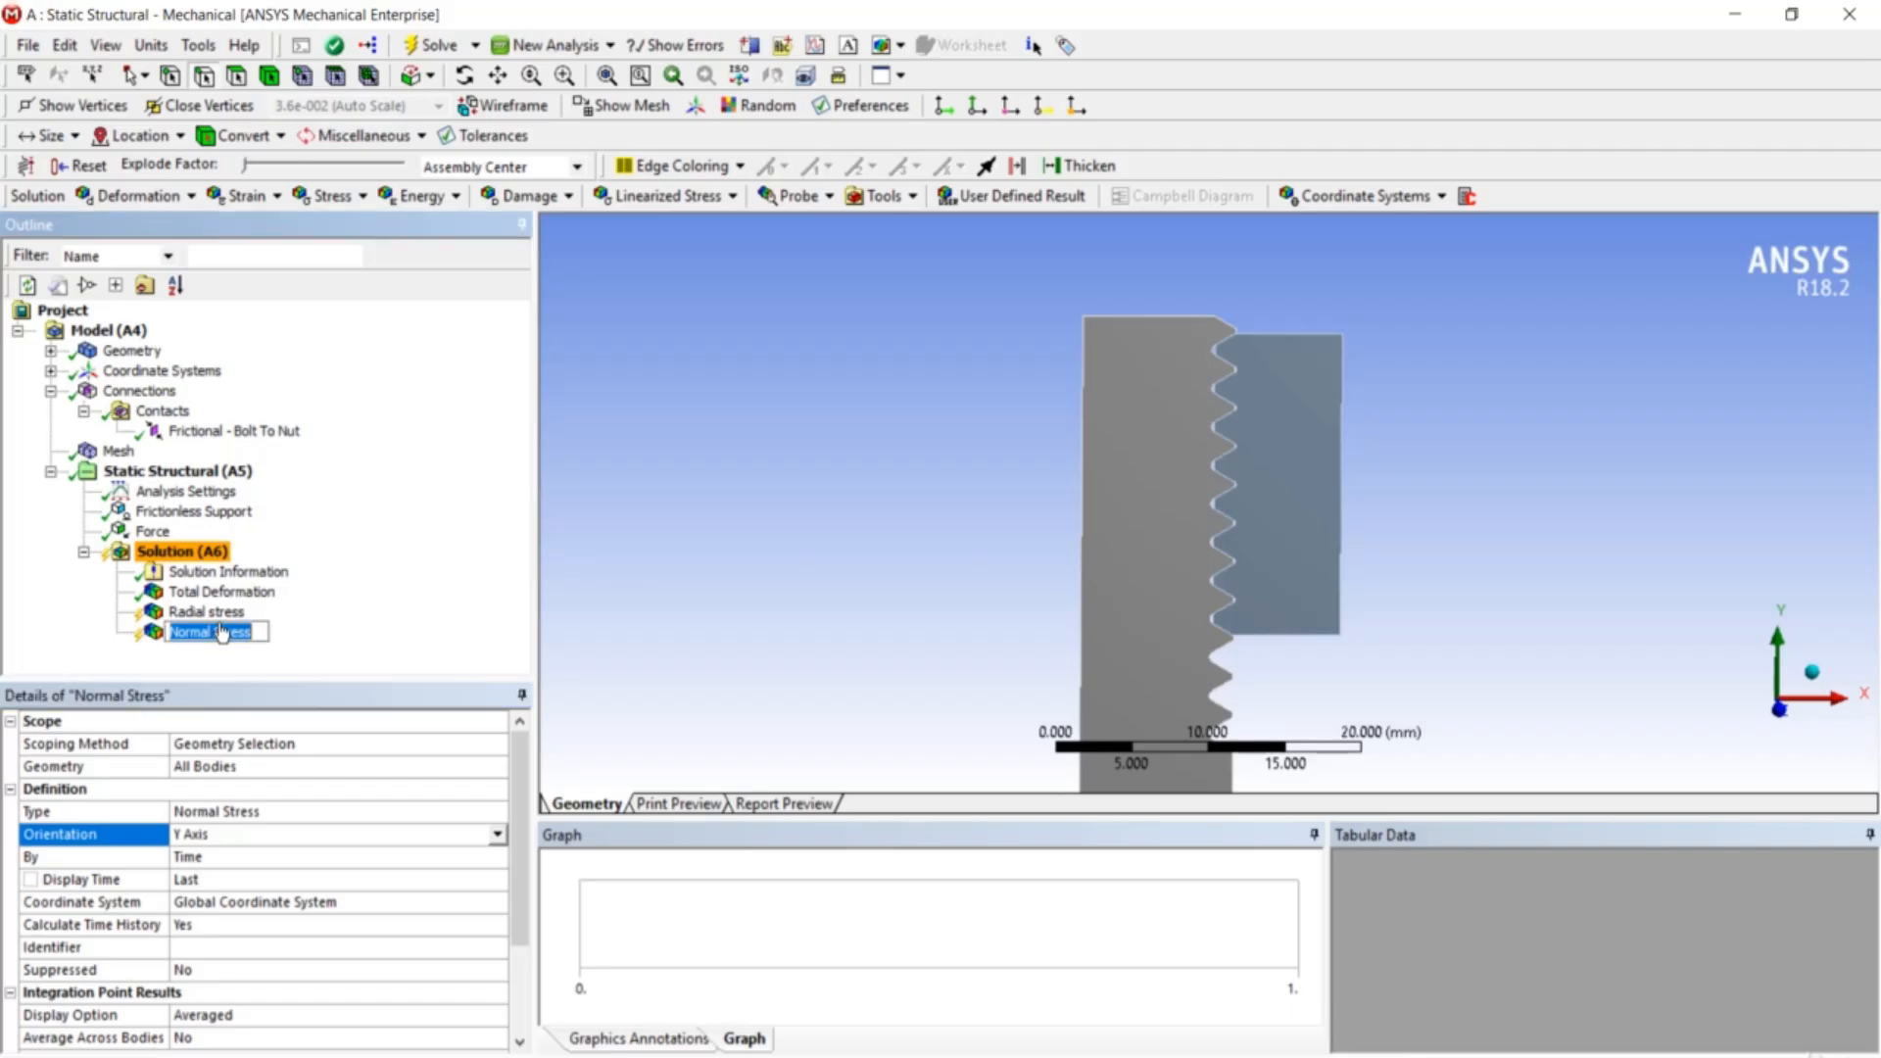
{"action": "type", "text": "axial"}
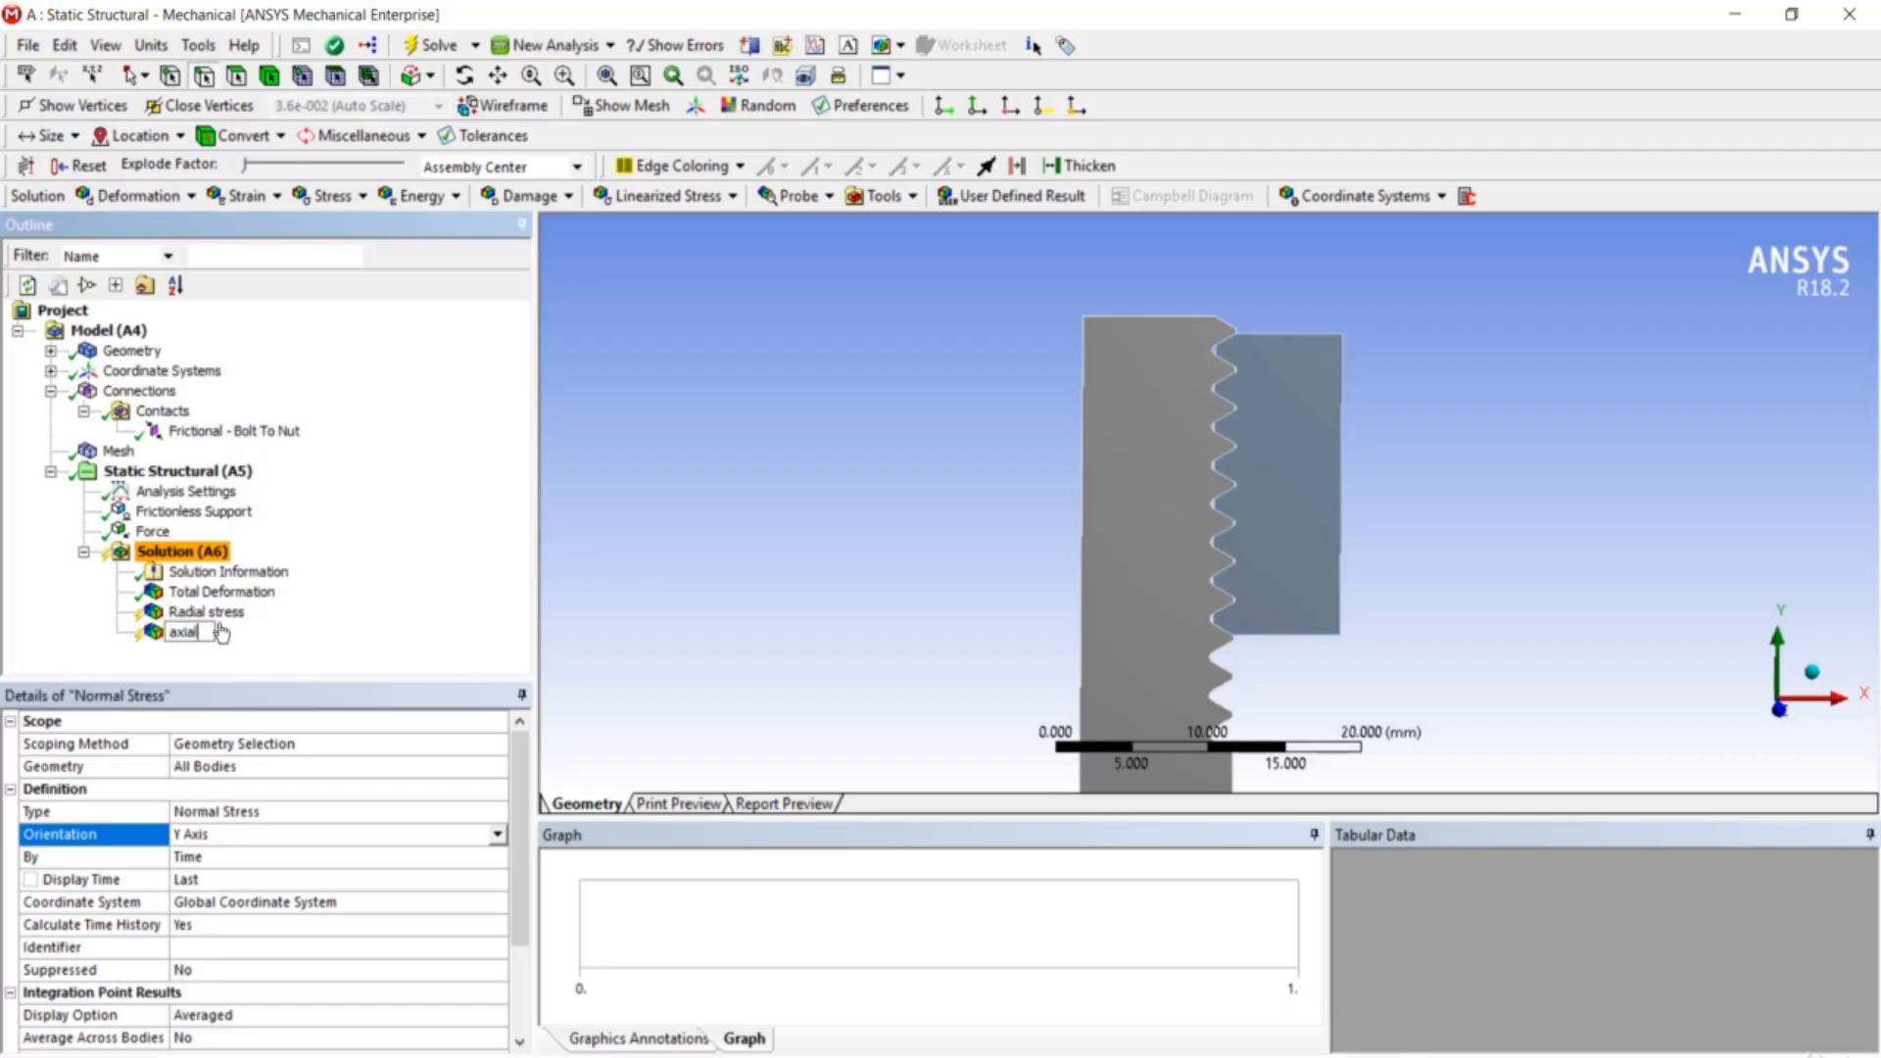
{"action": "type", "text": " stress"}
{"action": "key", "text": "Return"}
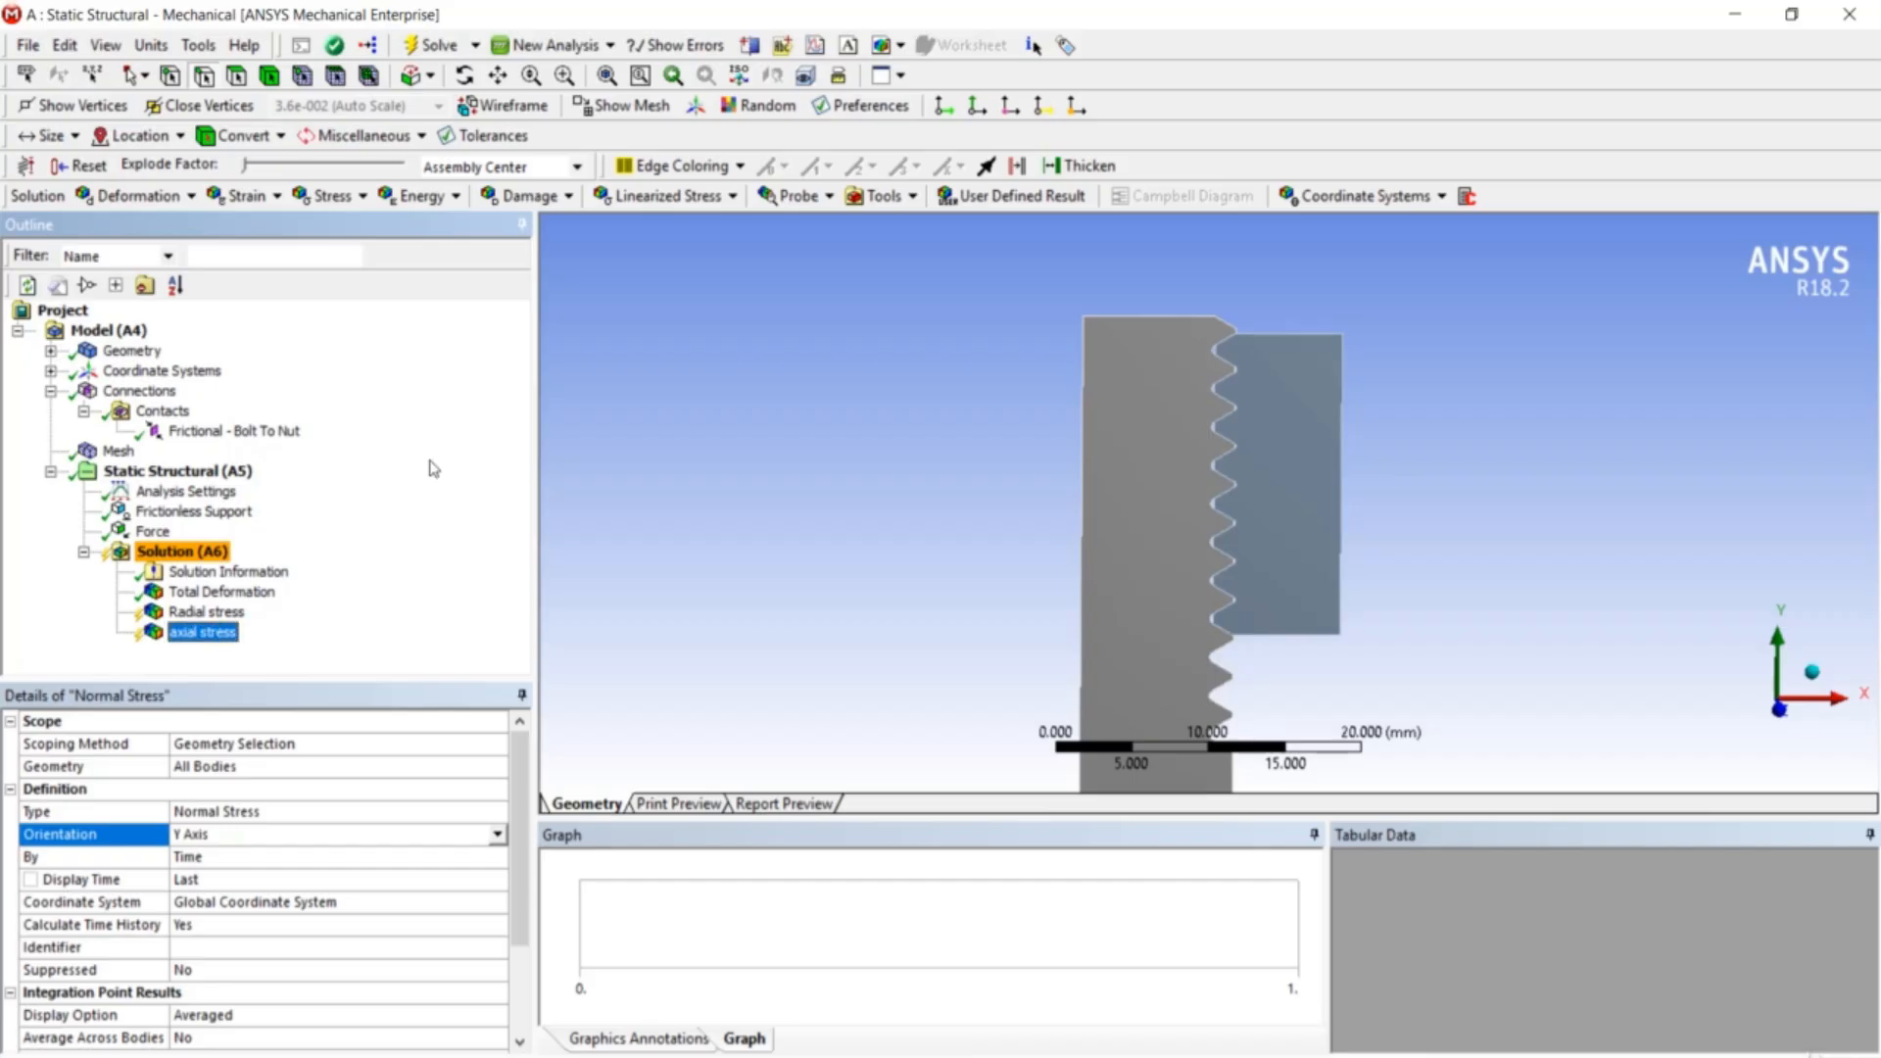
{"action": "middle_click_drag", "start_coordinate": [1213, 431], "coordinate": [1207, 427]}
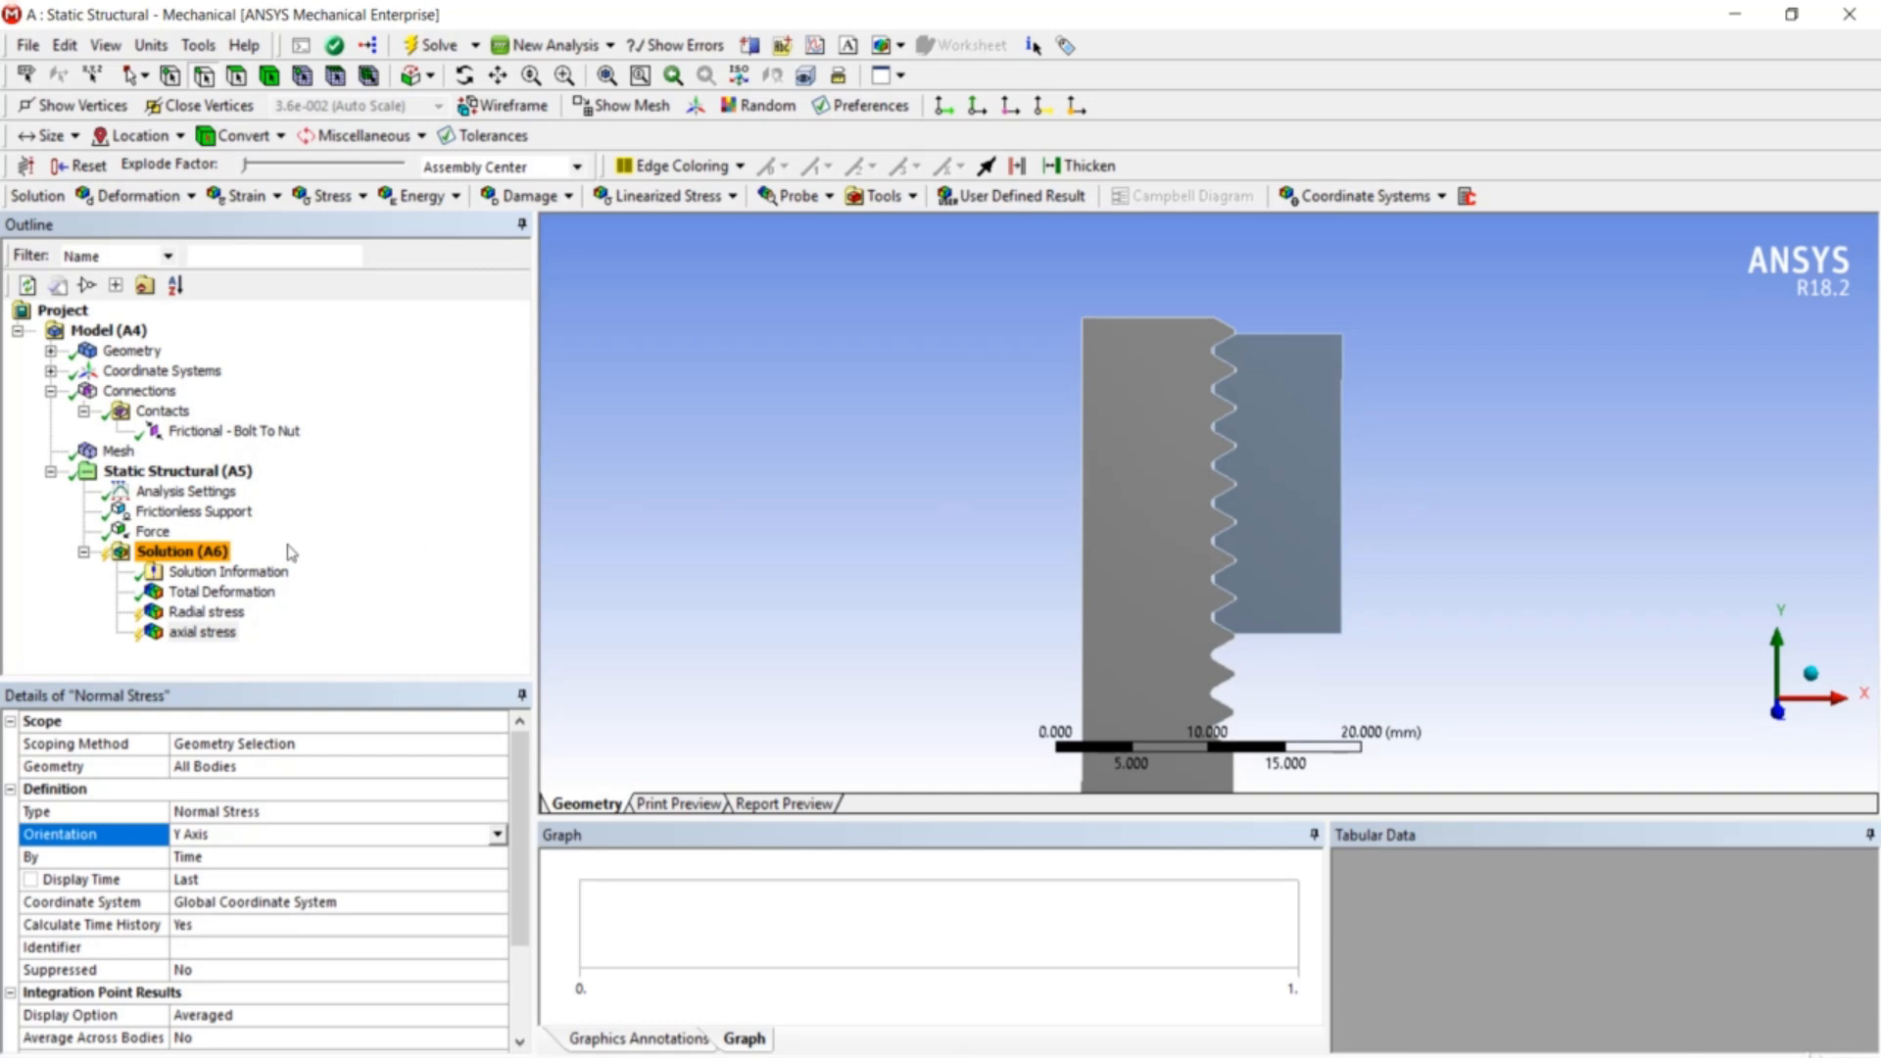
- Insert a third Normal Stress result named 'Hoop' with Orientation set to Z Axis
{"action": "right_click", "coordinate": [221, 558]}
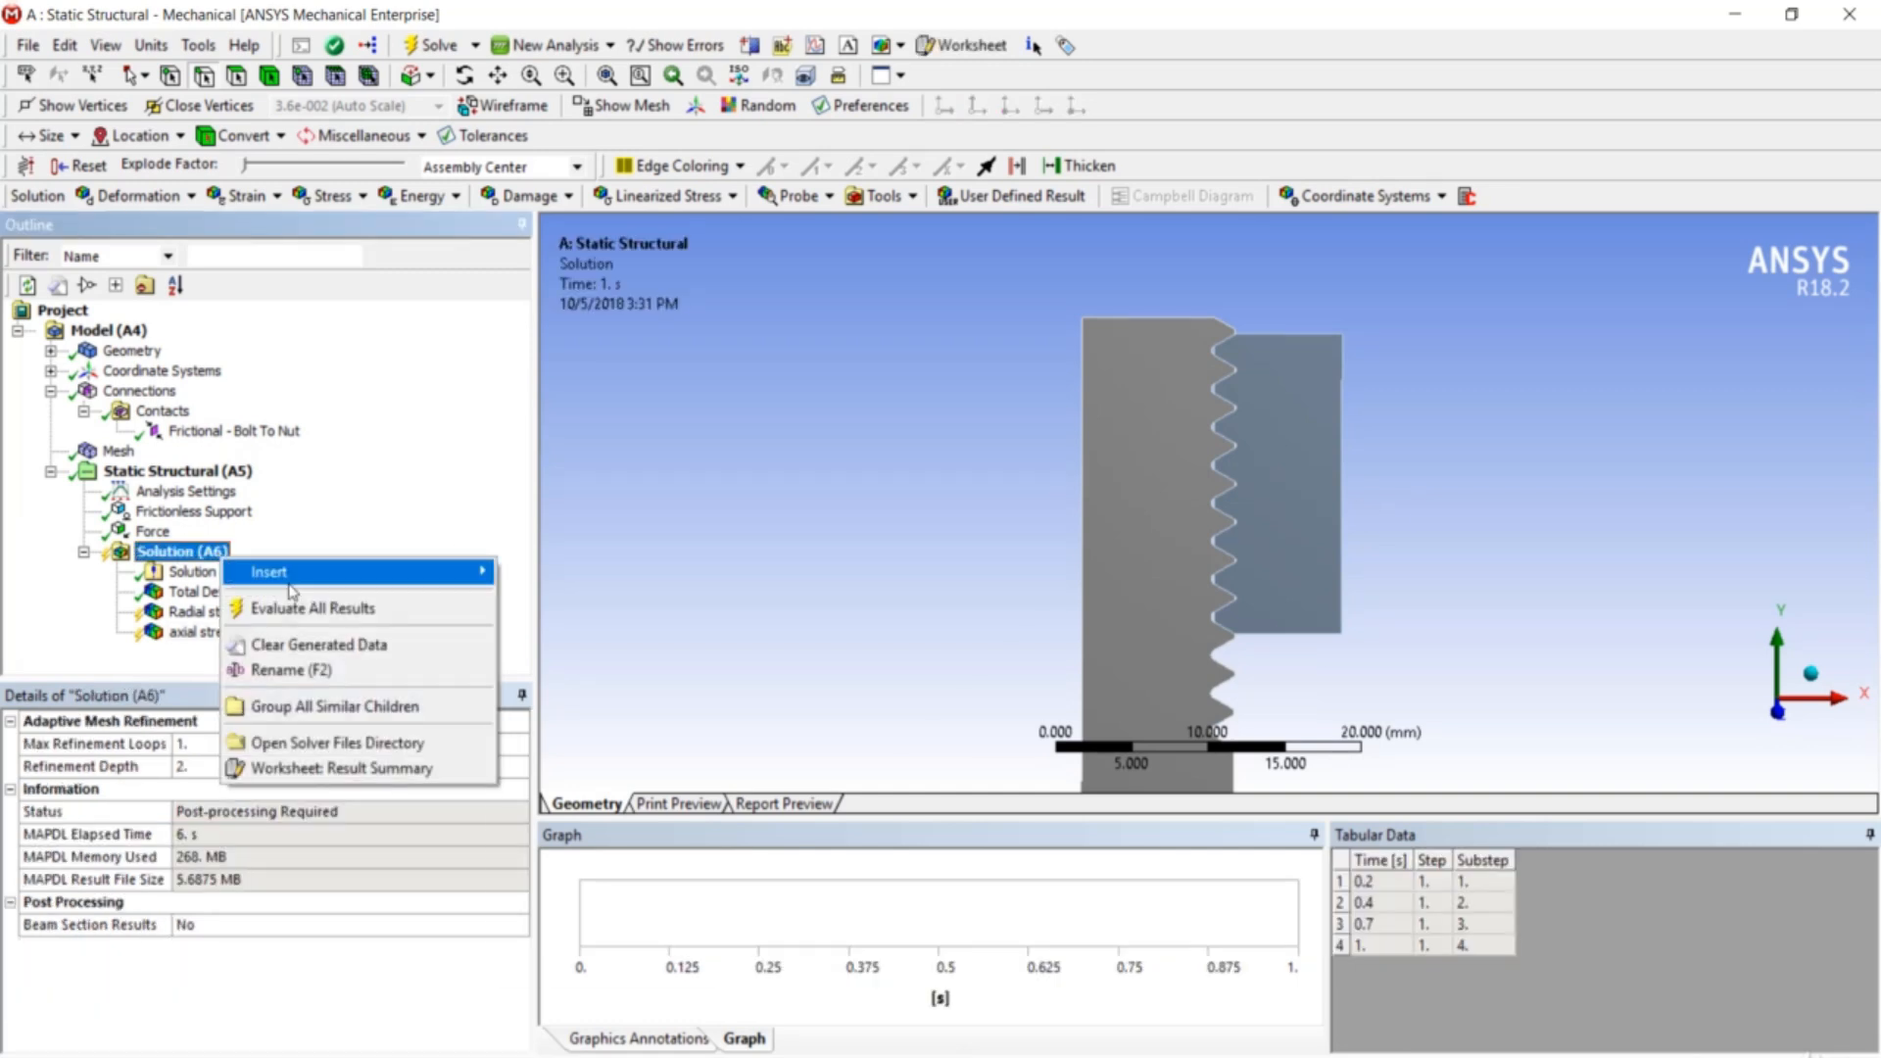
{"action": "mouse_move", "coordinate": [294, 572]}
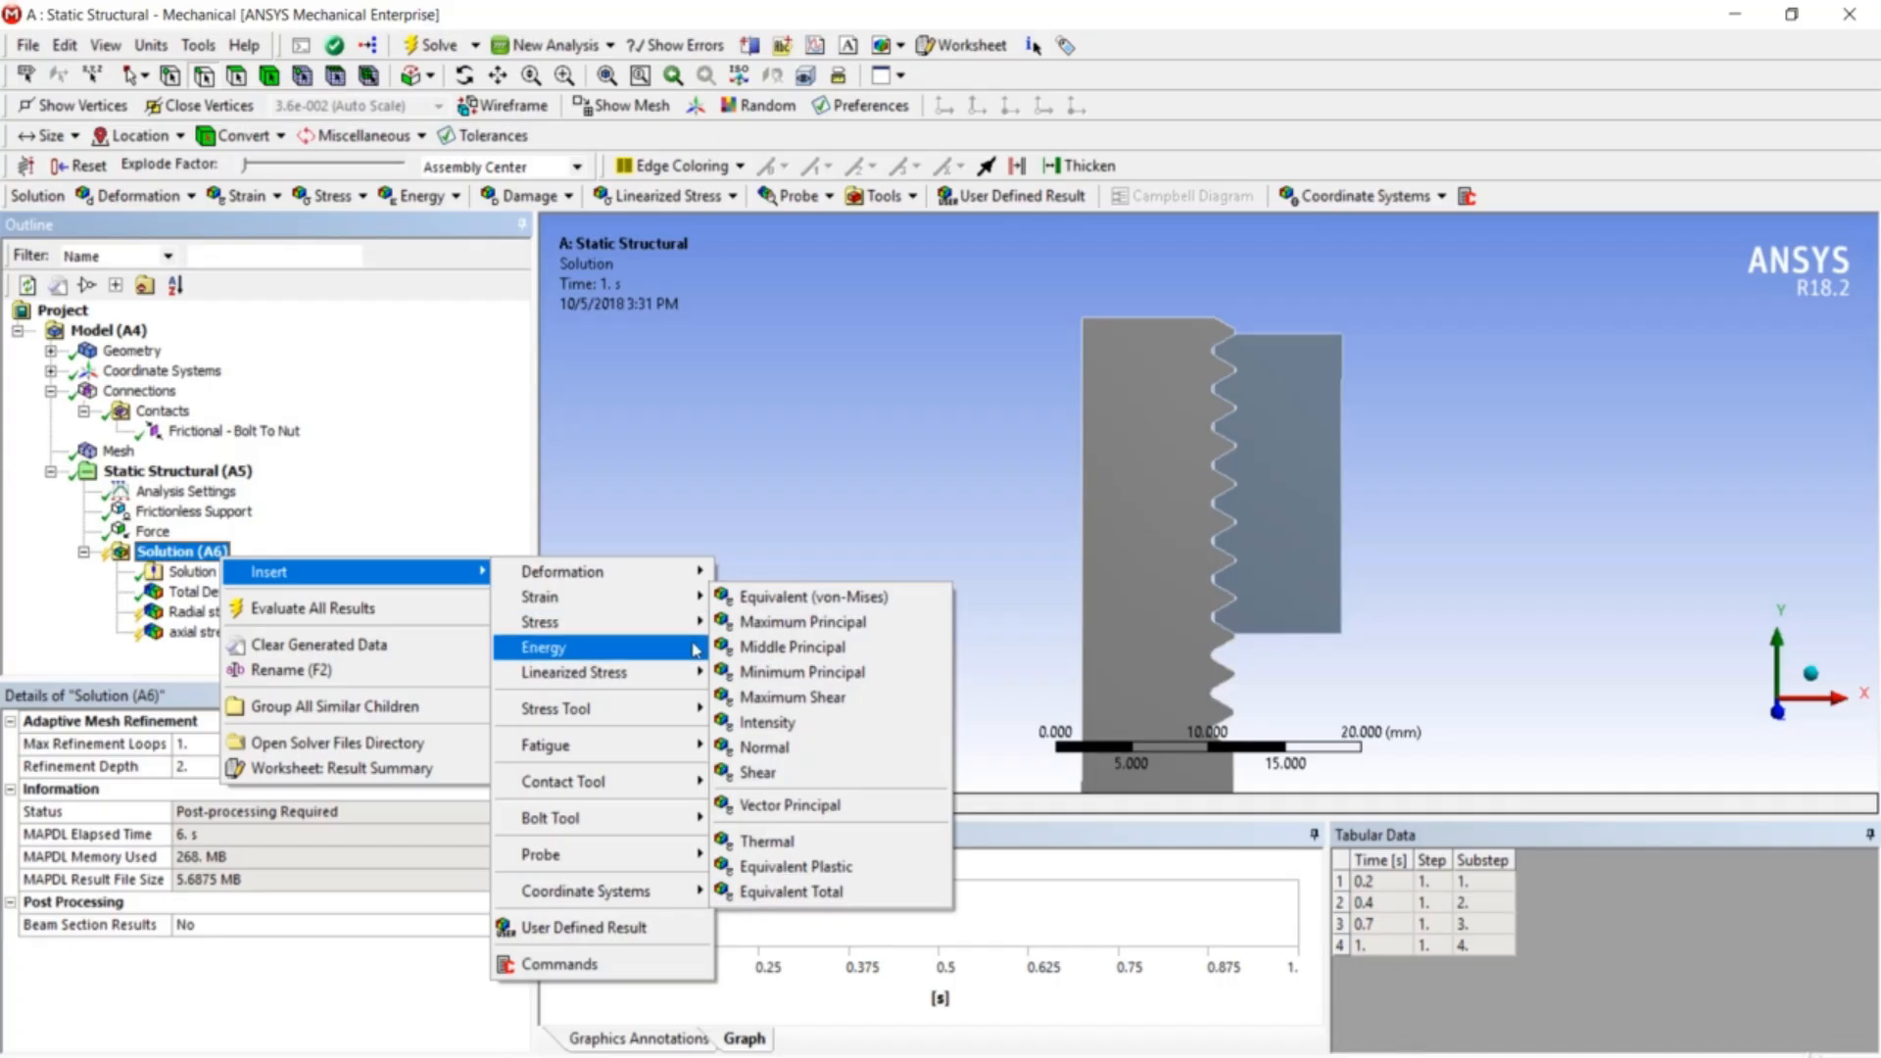
{"action": "mouse_move", "coordinate": [707, 624]}
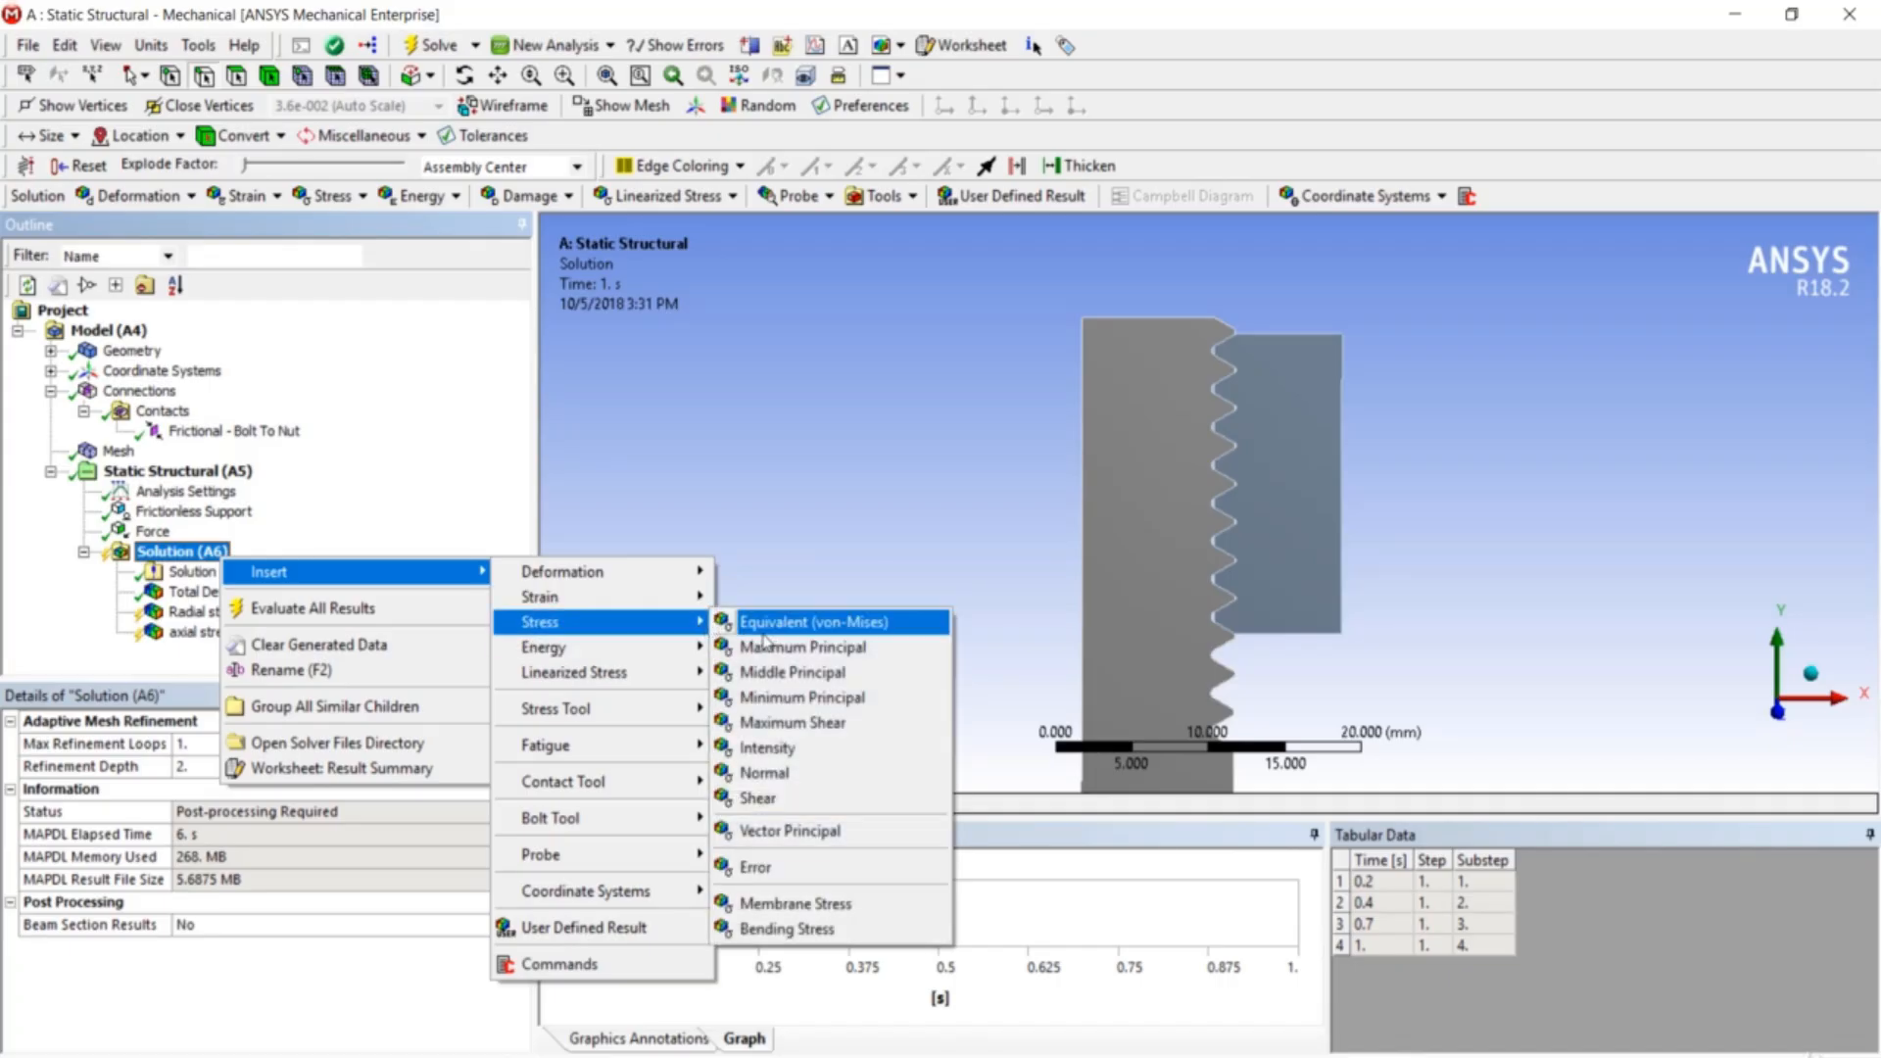
{"action": "left_click", "coordinate": [796, 771]}
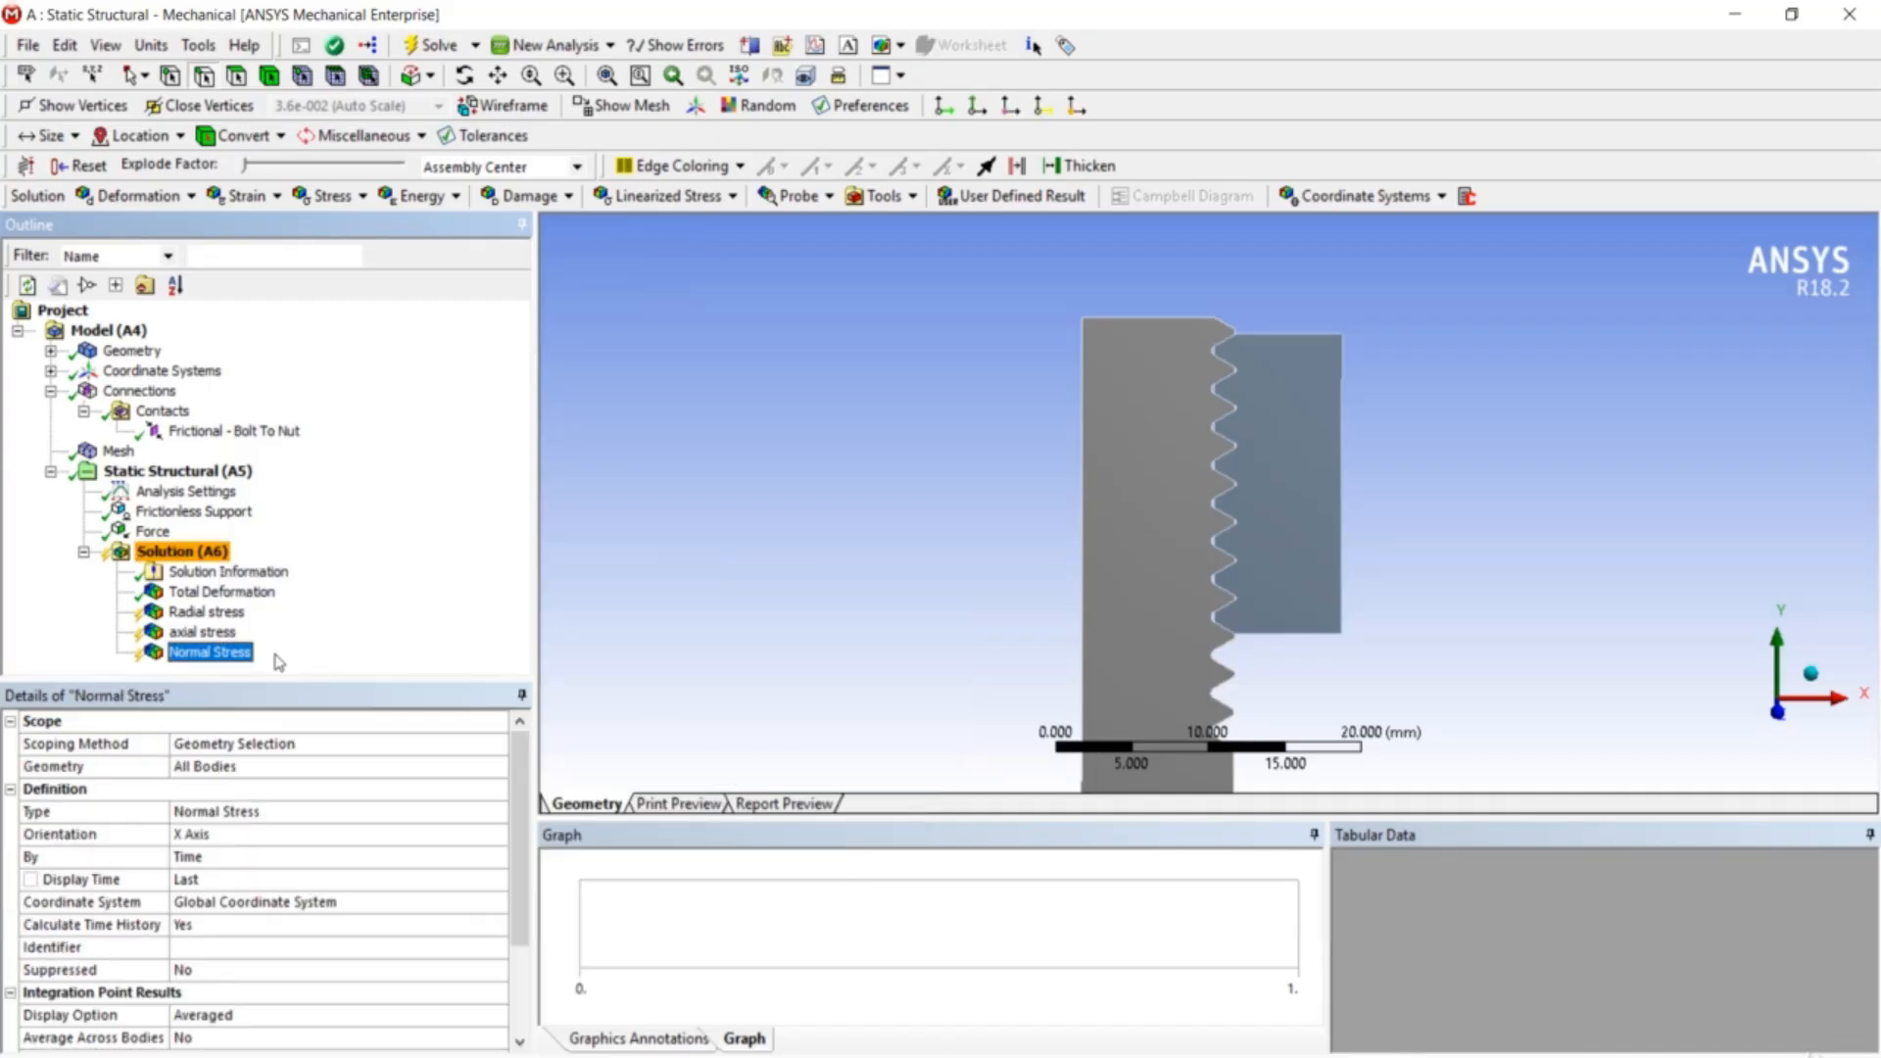
{"action": "key", "text": "F2"}
{"action": "type", "text": "Hoop"}
{"action": "key", "text": "Return"}
{"action": "left_click", "coordinate": [274, 834]}
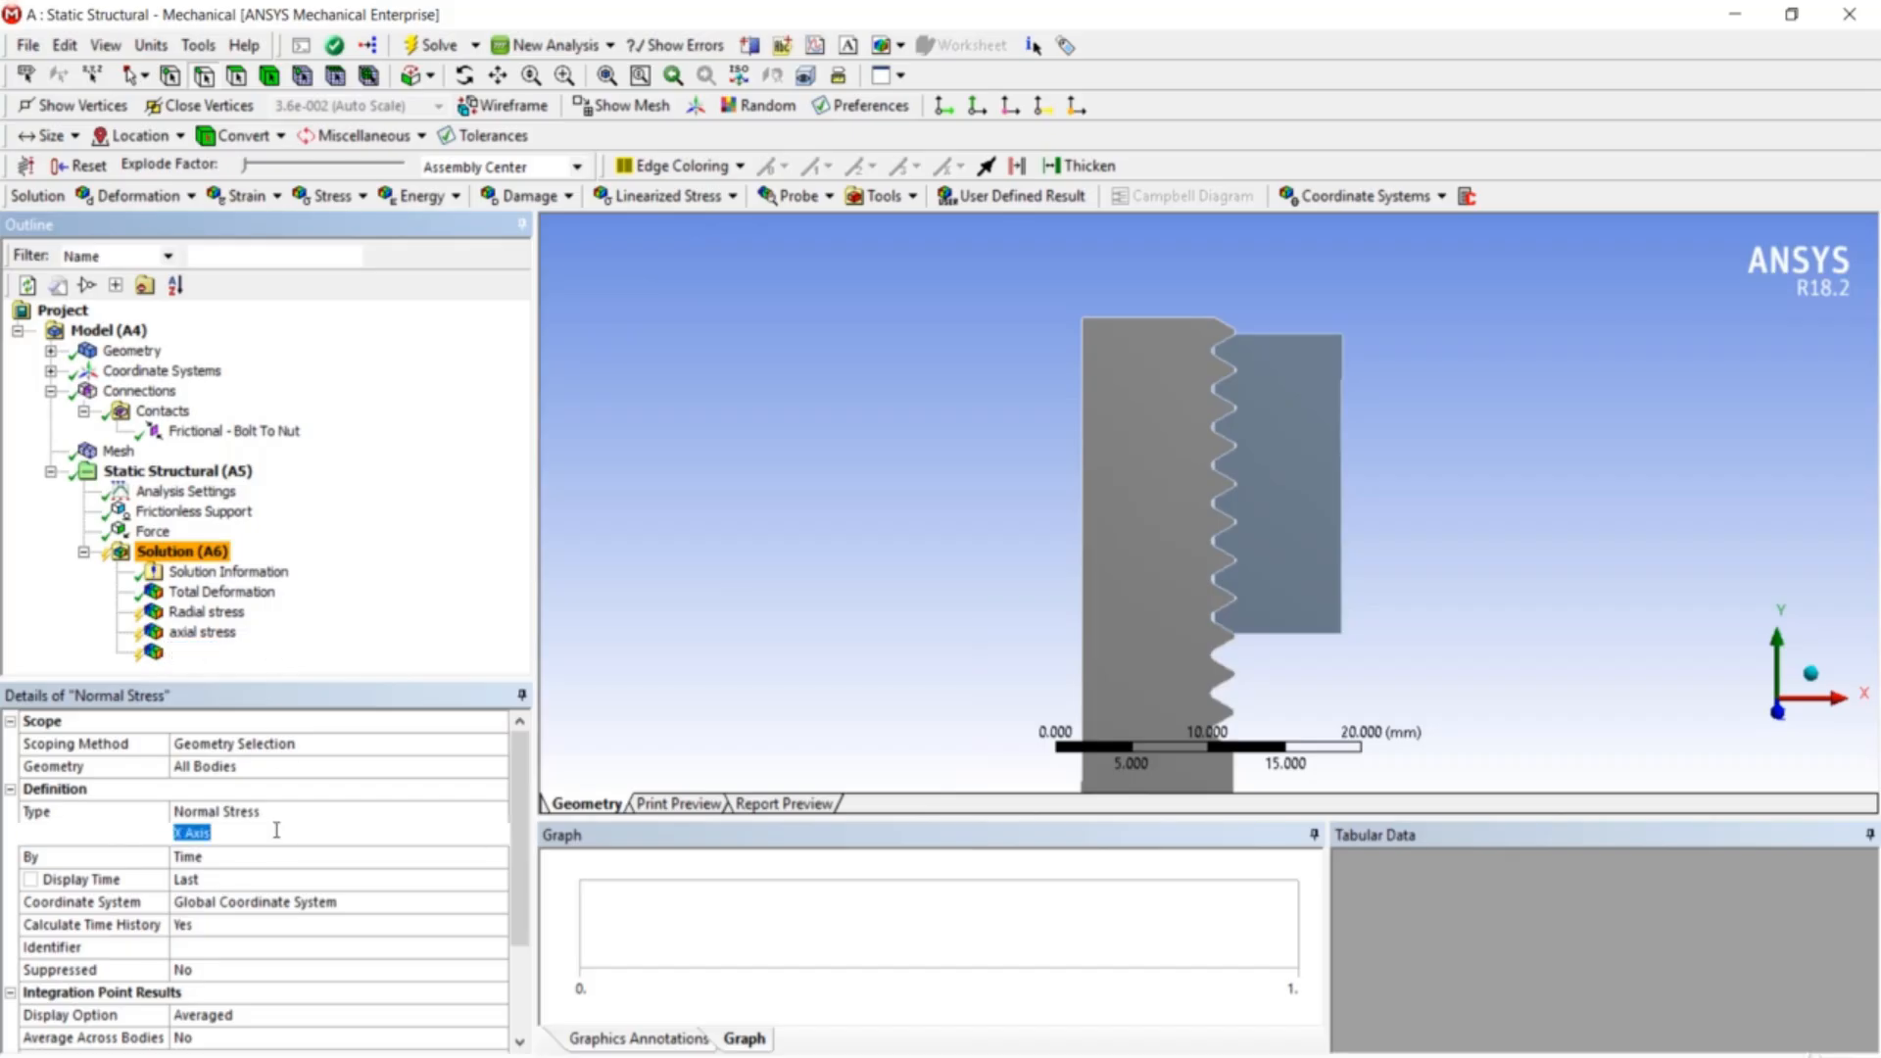
{"action": "left_click", "coordinate": [498, 834]}
{"action": "left_click", "coordinate": [477, 886]}
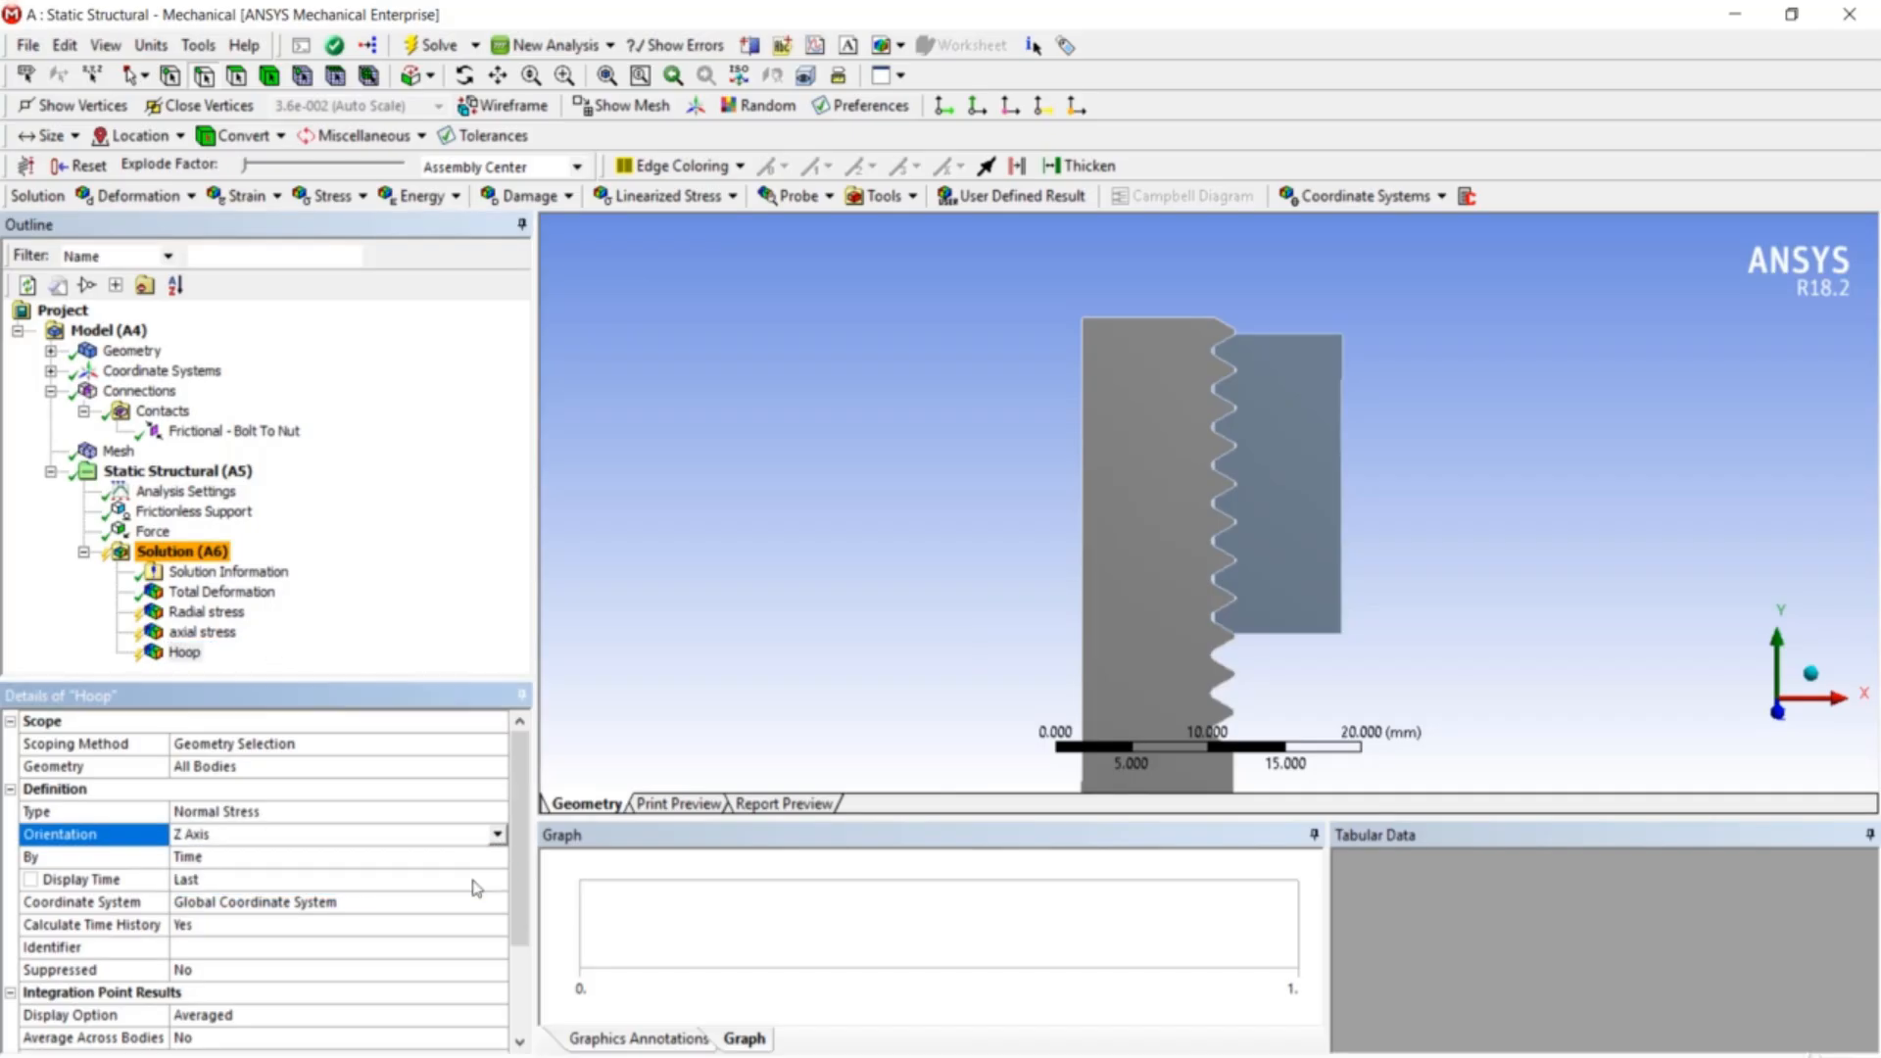
{"action": "right_click", "coordinate": [172, 561]}
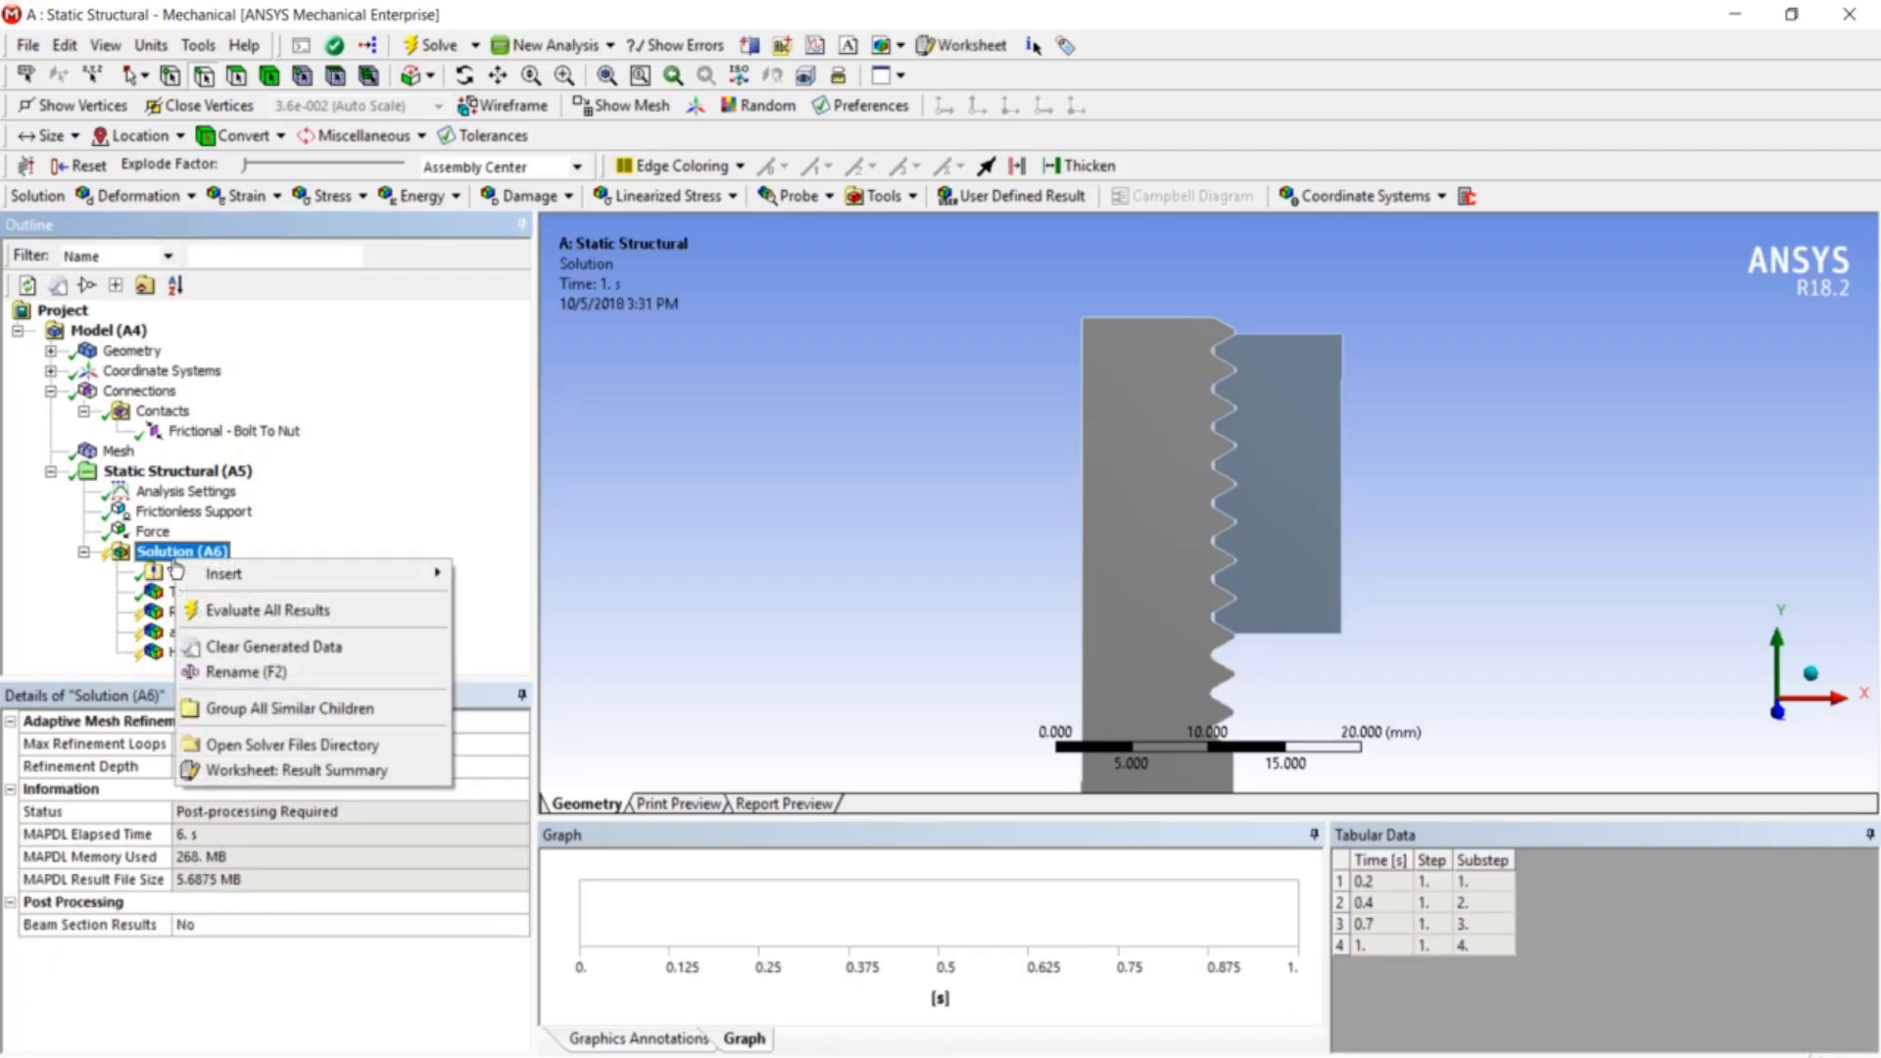
- Evaluate all stress results, then view the Radial stress, axial stress and Hoop contours
{"action": "left_click", "coordinate": [257, 608]}
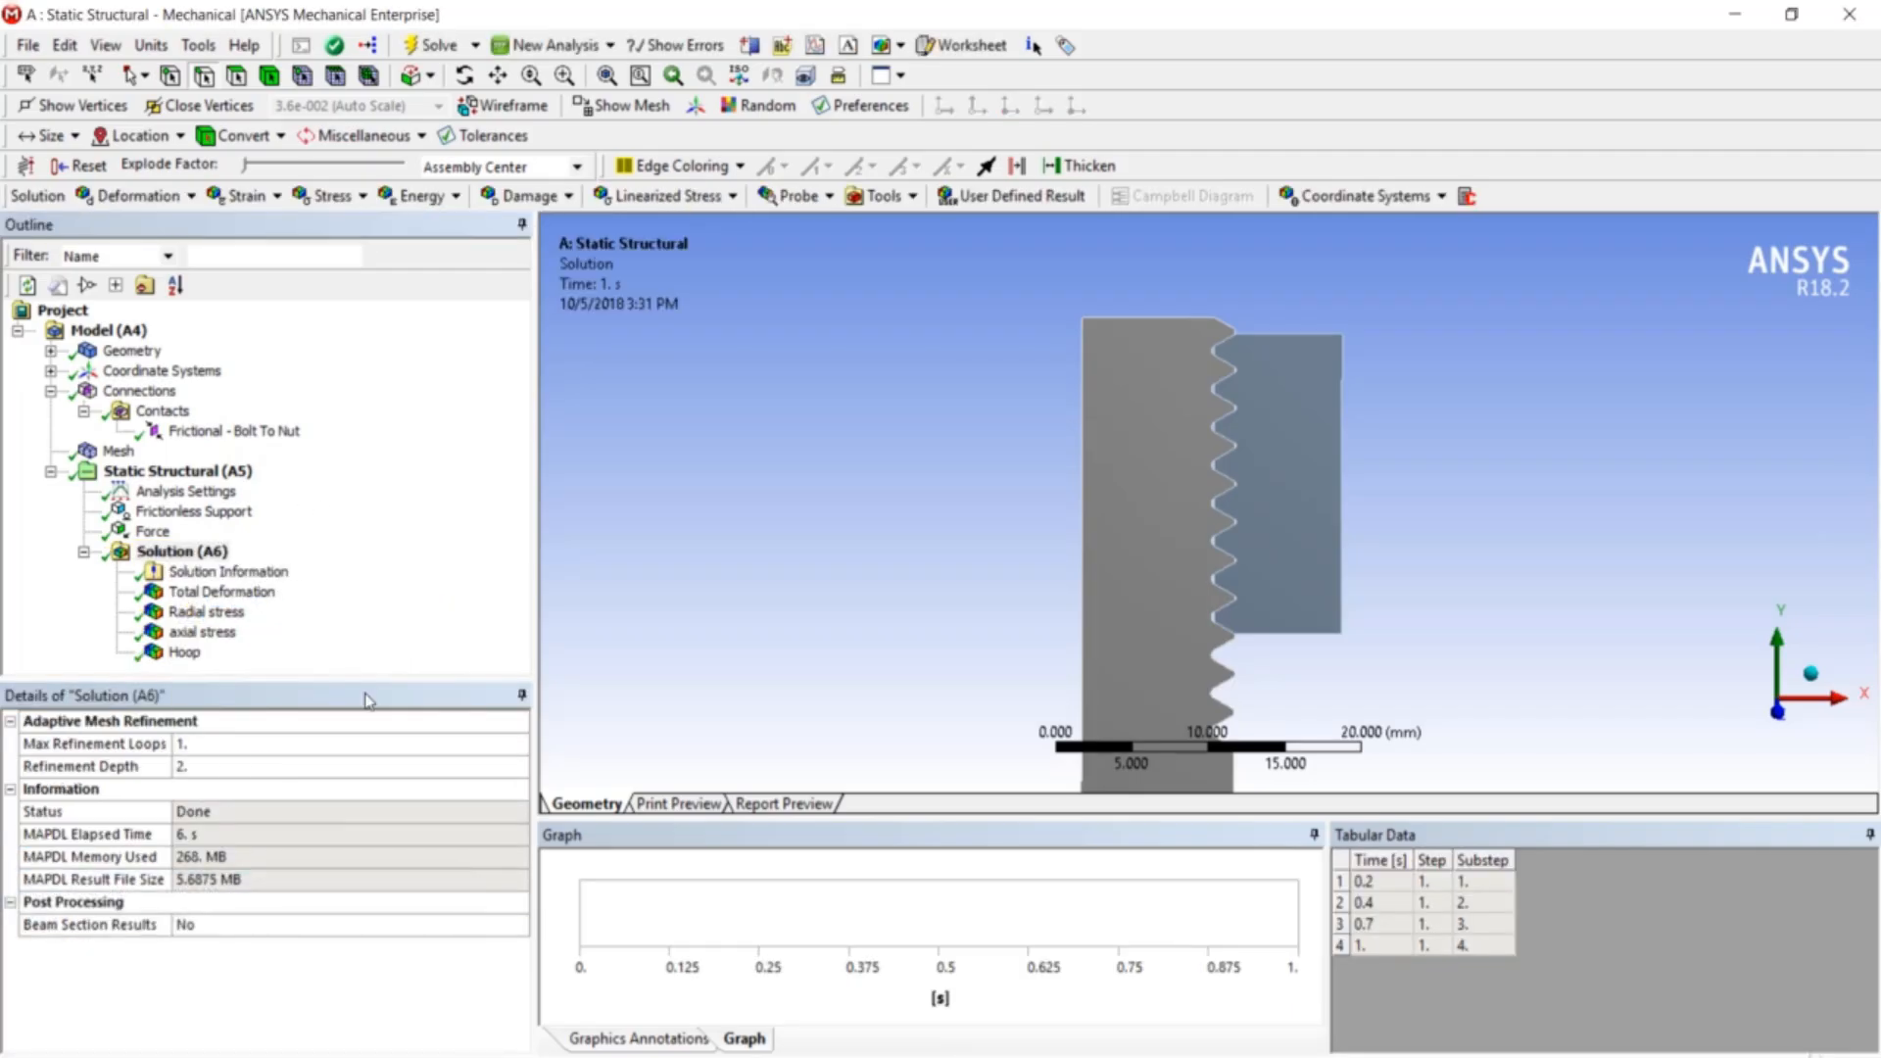
{"action": "left_click", "coordinate": [207, 612]}
{"action": "left_click", "coordinate": [230, 632]}
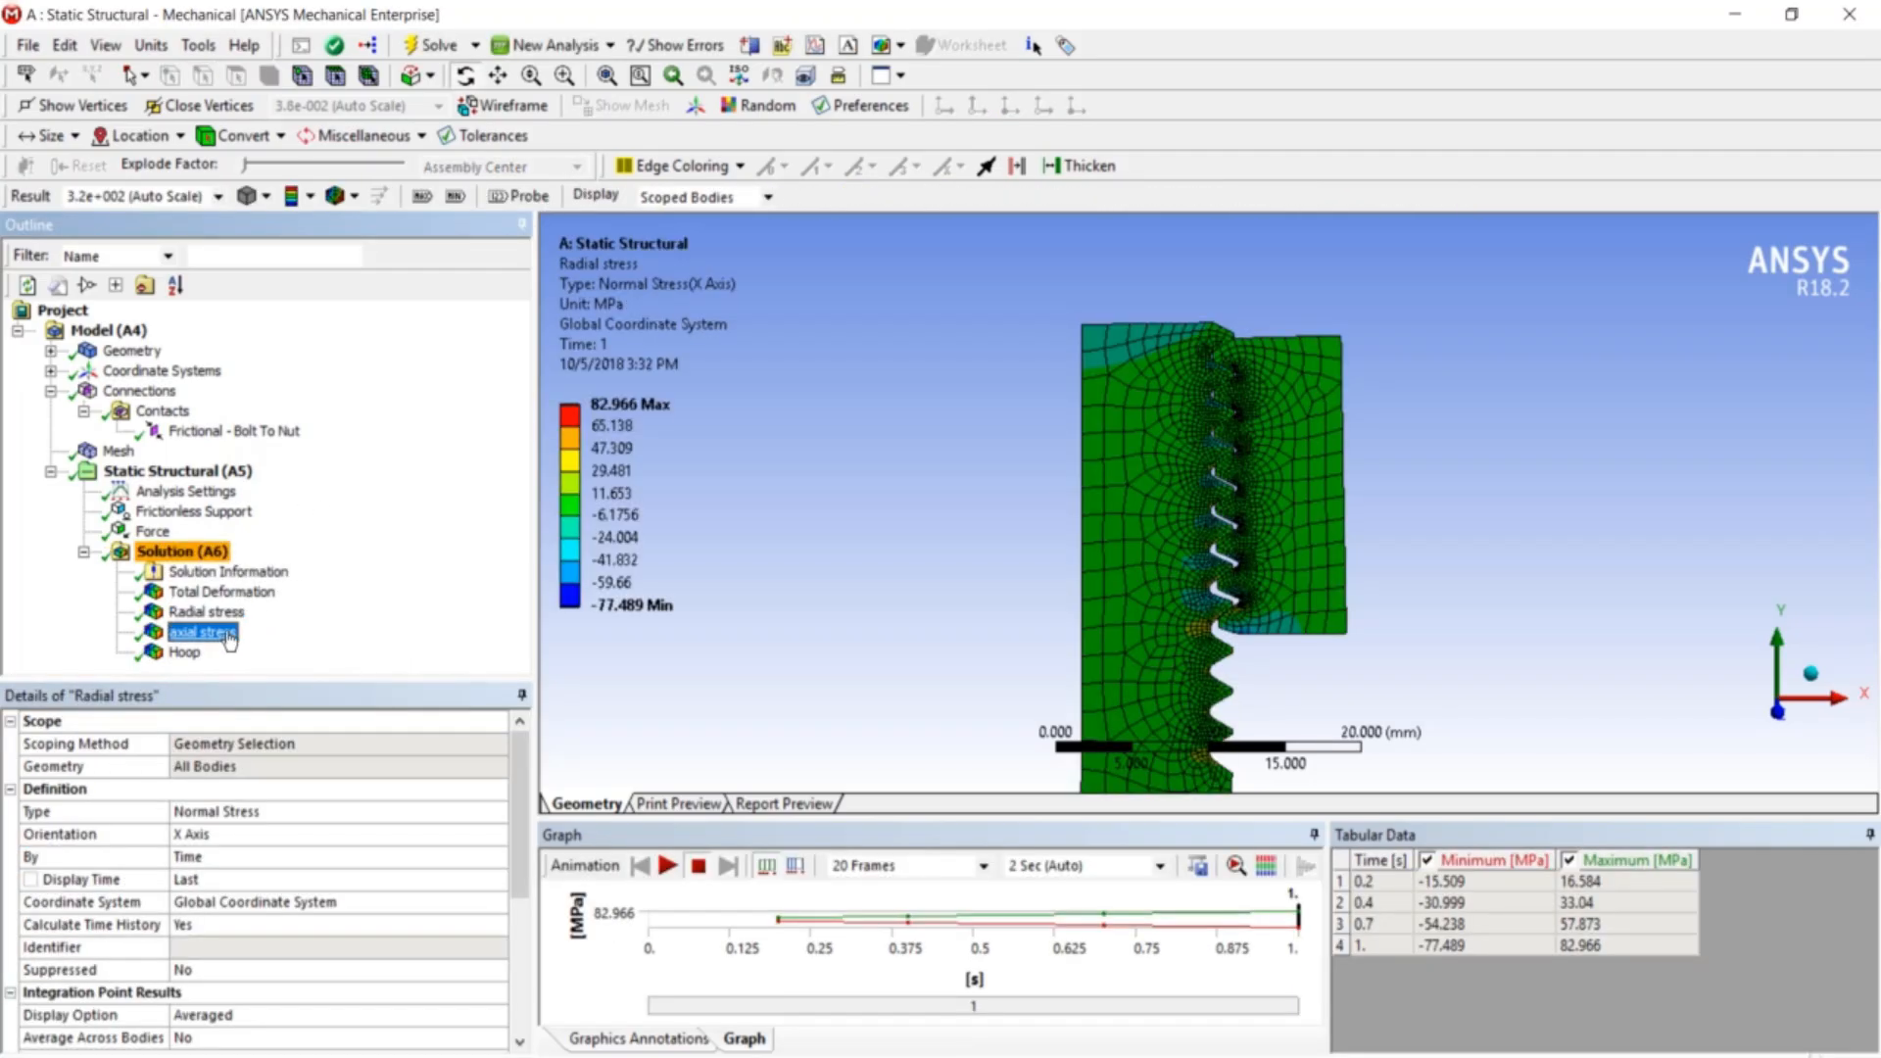
{"action": "left_click", "coordinate": [196, 657]}
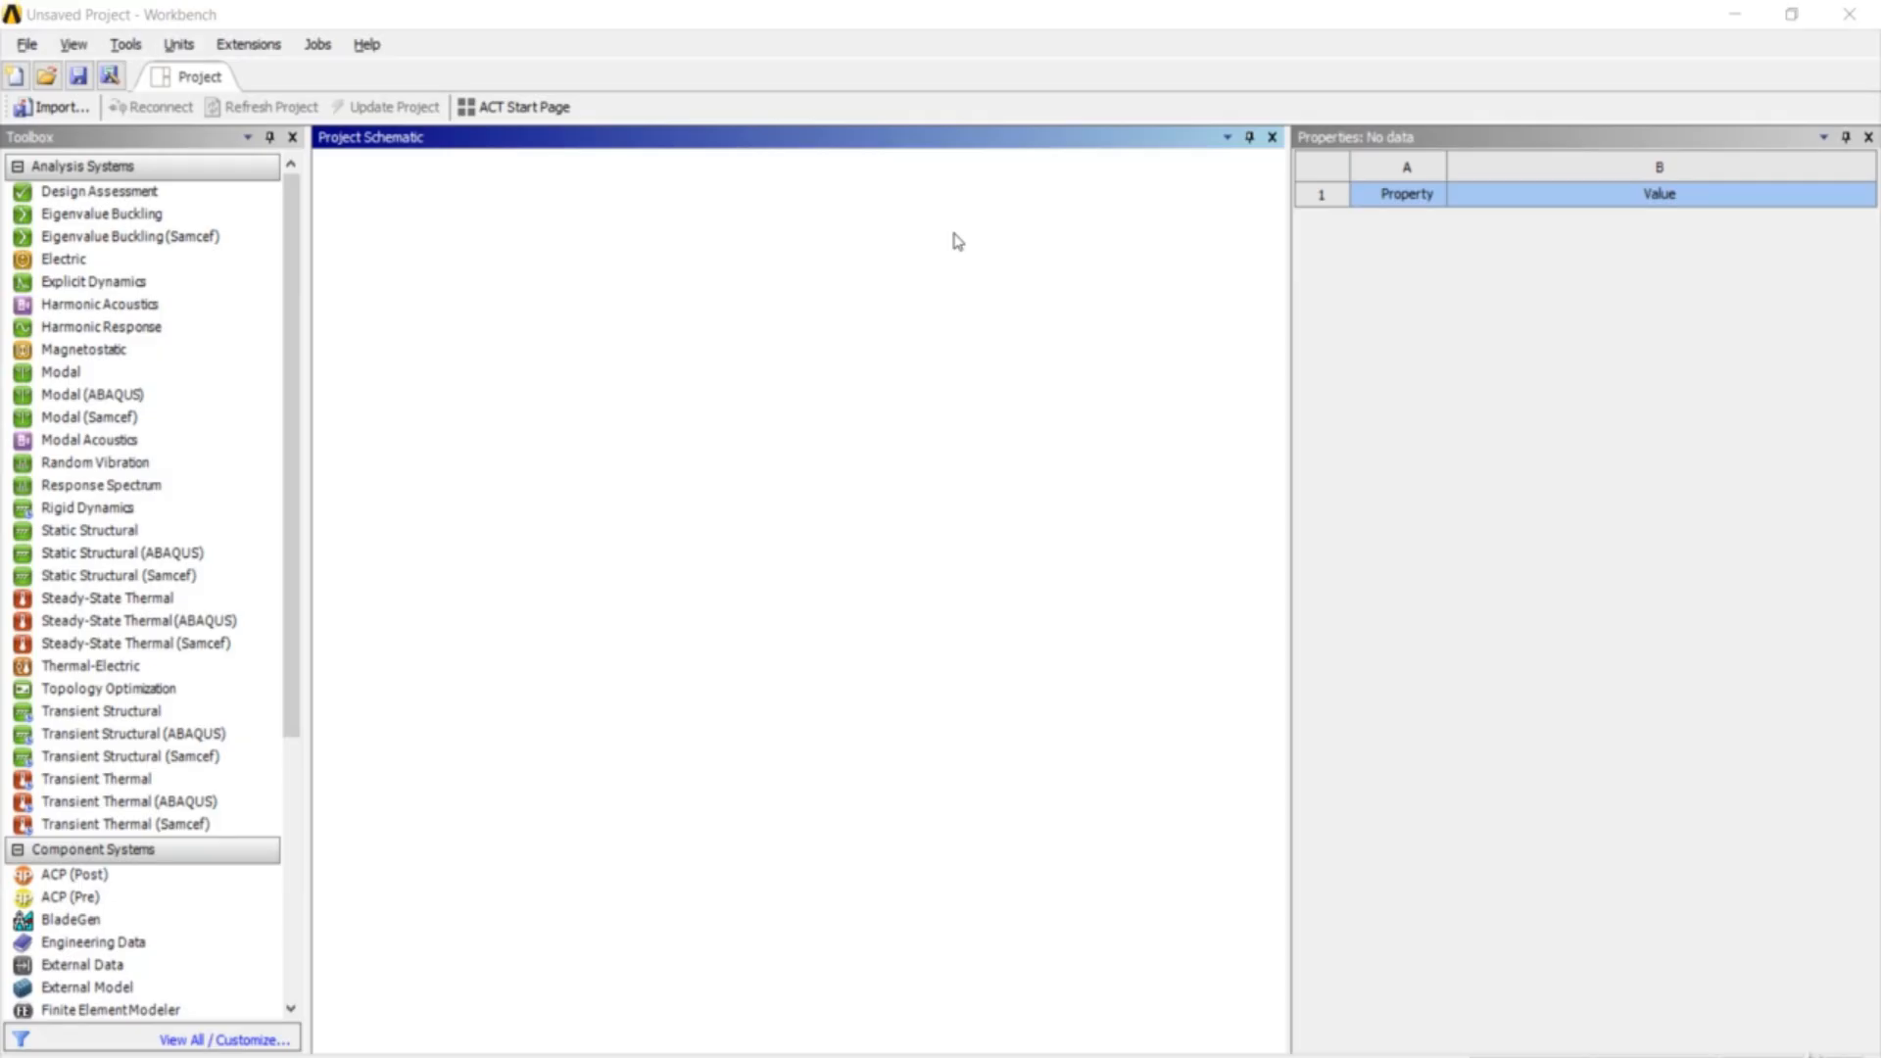
- Add a standalone Static Structural system to the Workbench Project Schematic
{"action": "left_click", "coordinate": [955, 233]}
{"action": "left_click_drag", "start_coordinate": [189, 532], "coordinate": [440, 257]}
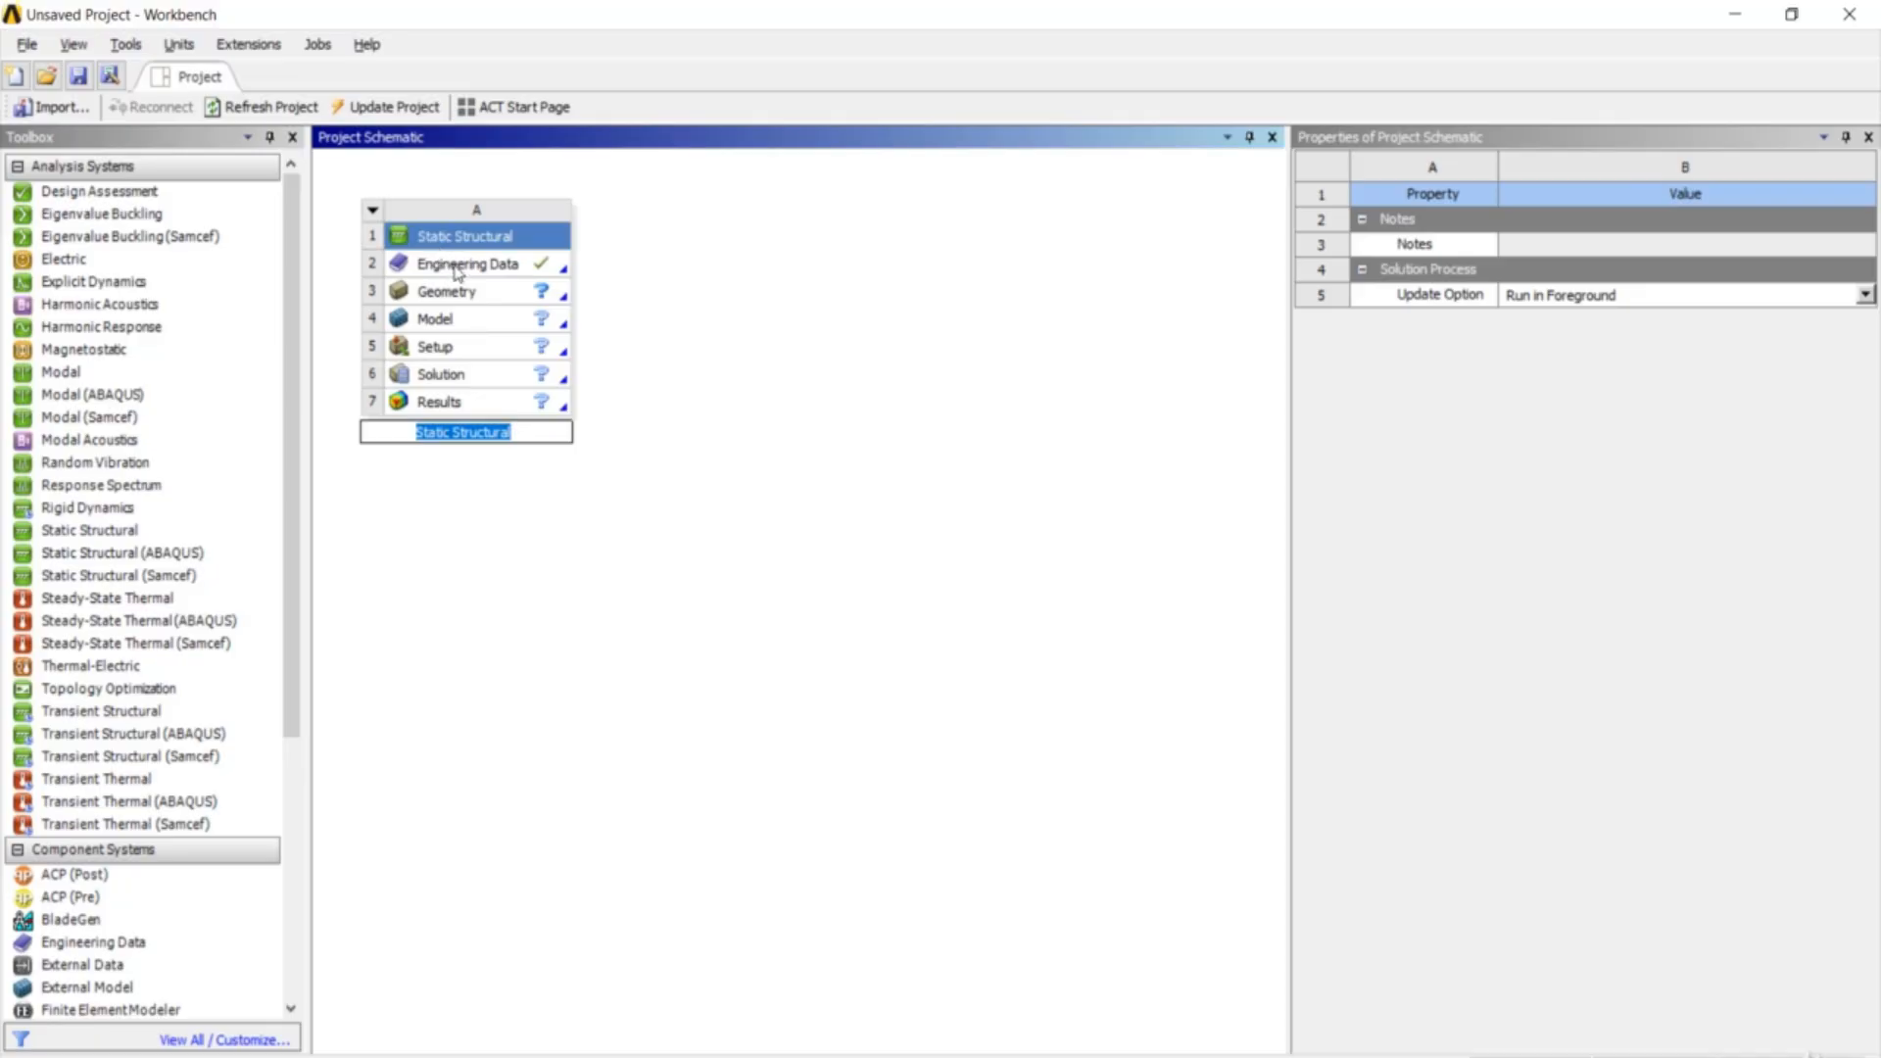
- Create a new named material in Engineering Data and give it Isotropic Elasticity
{"action": "double_click", "coordinate": [453, 264]}
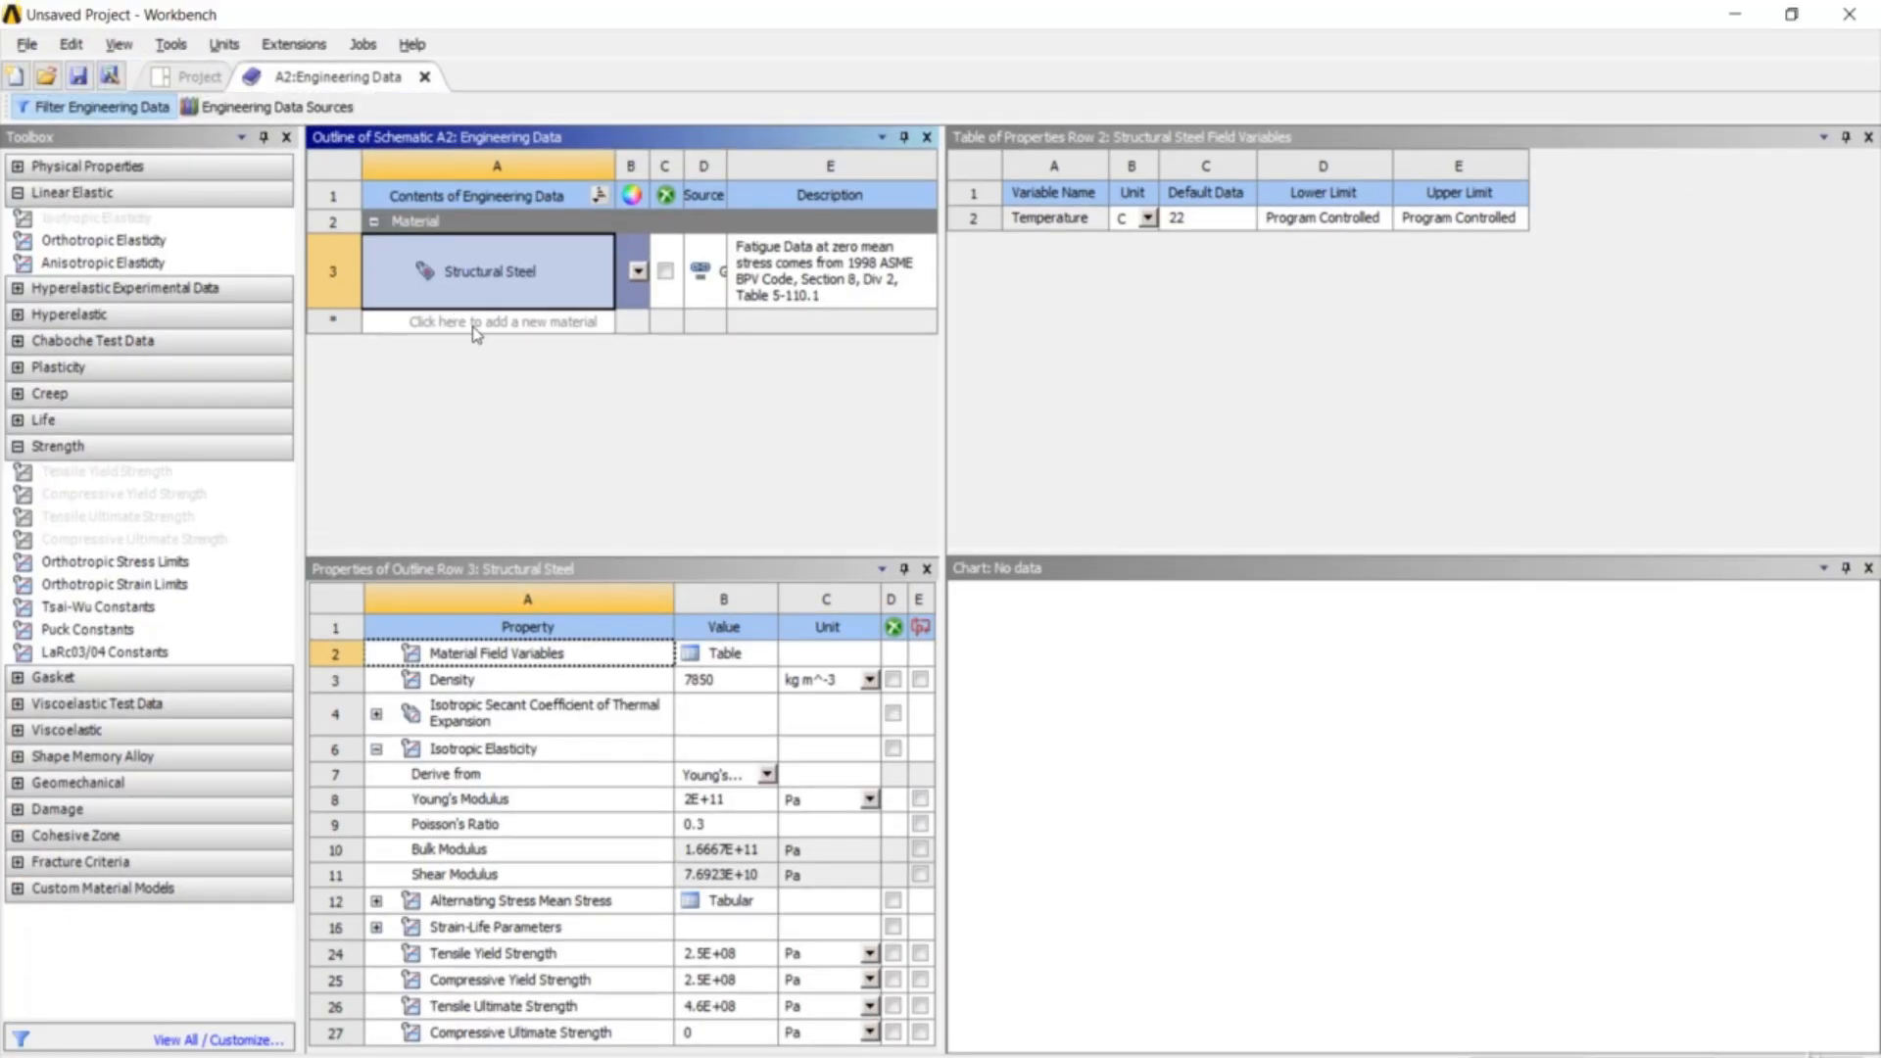
{"action": "left_click", "coordinate": [475, 323]}
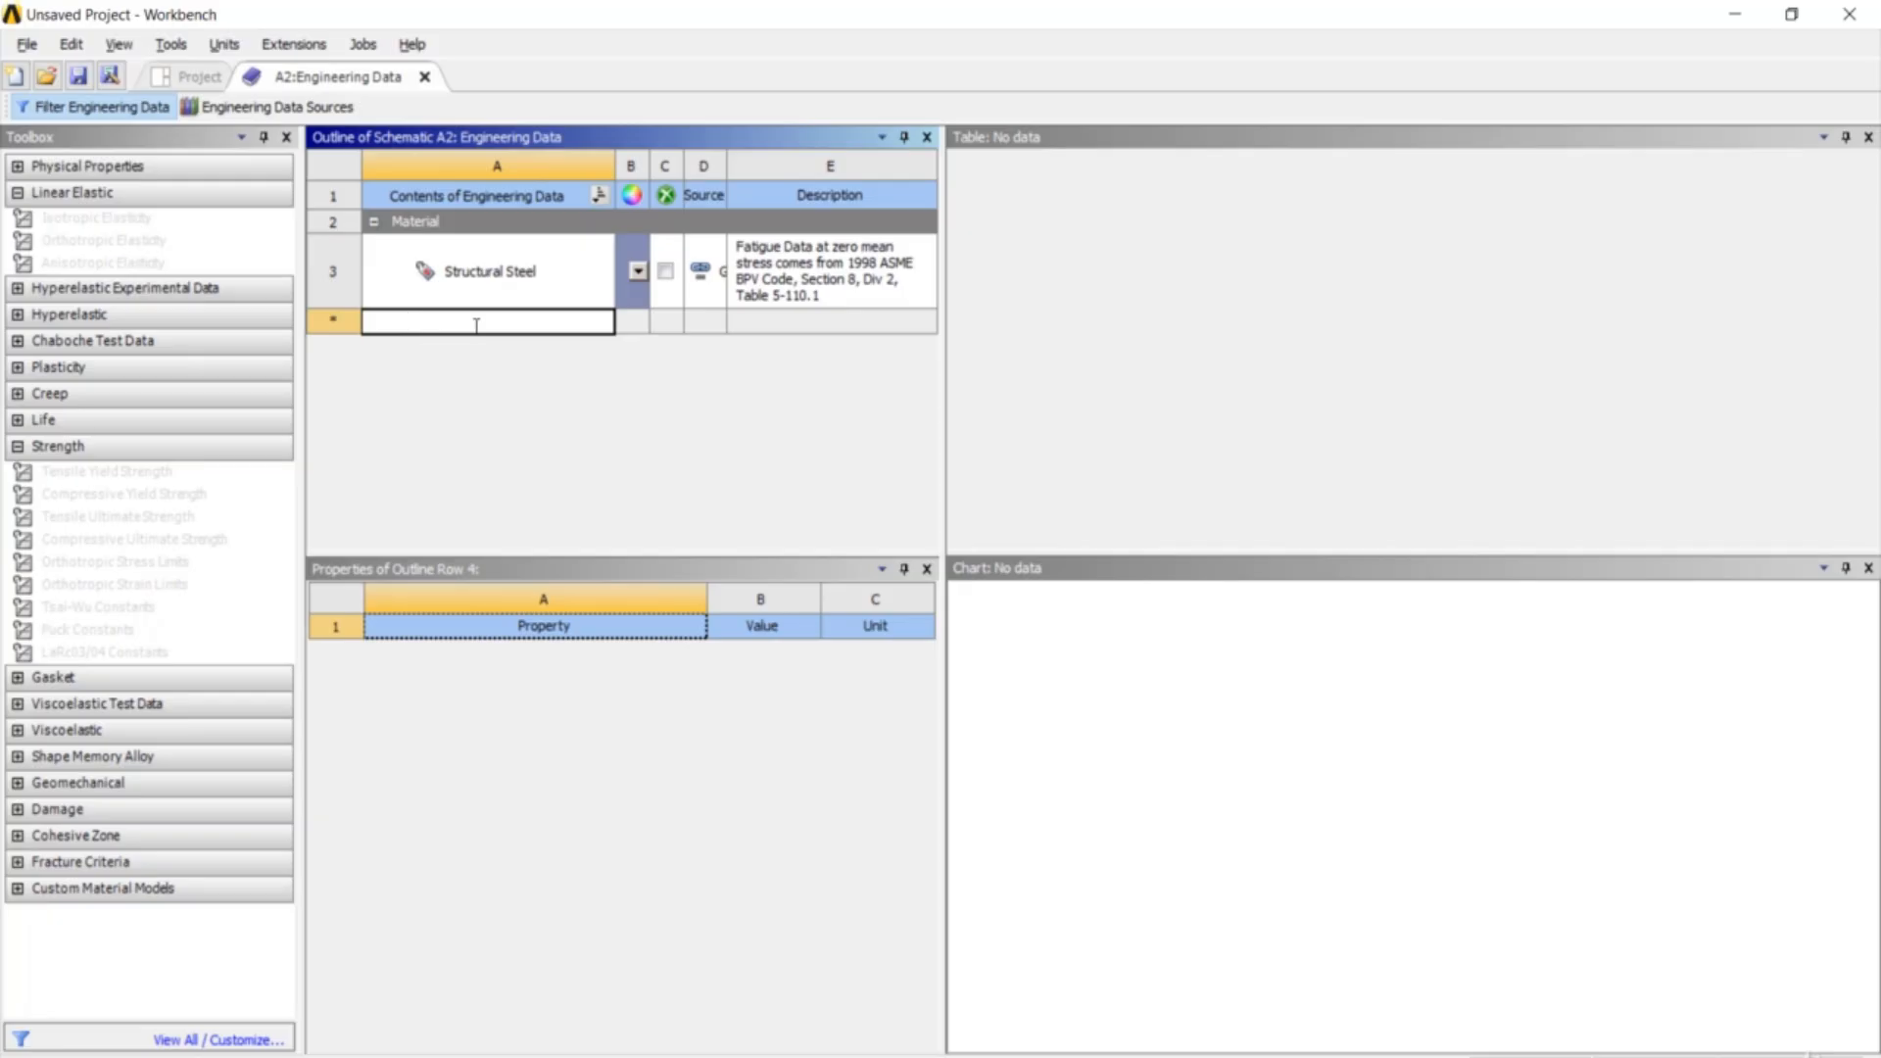
{"action": "type", "text": "rakesh"}
{"action": "key", "text": "Return"}
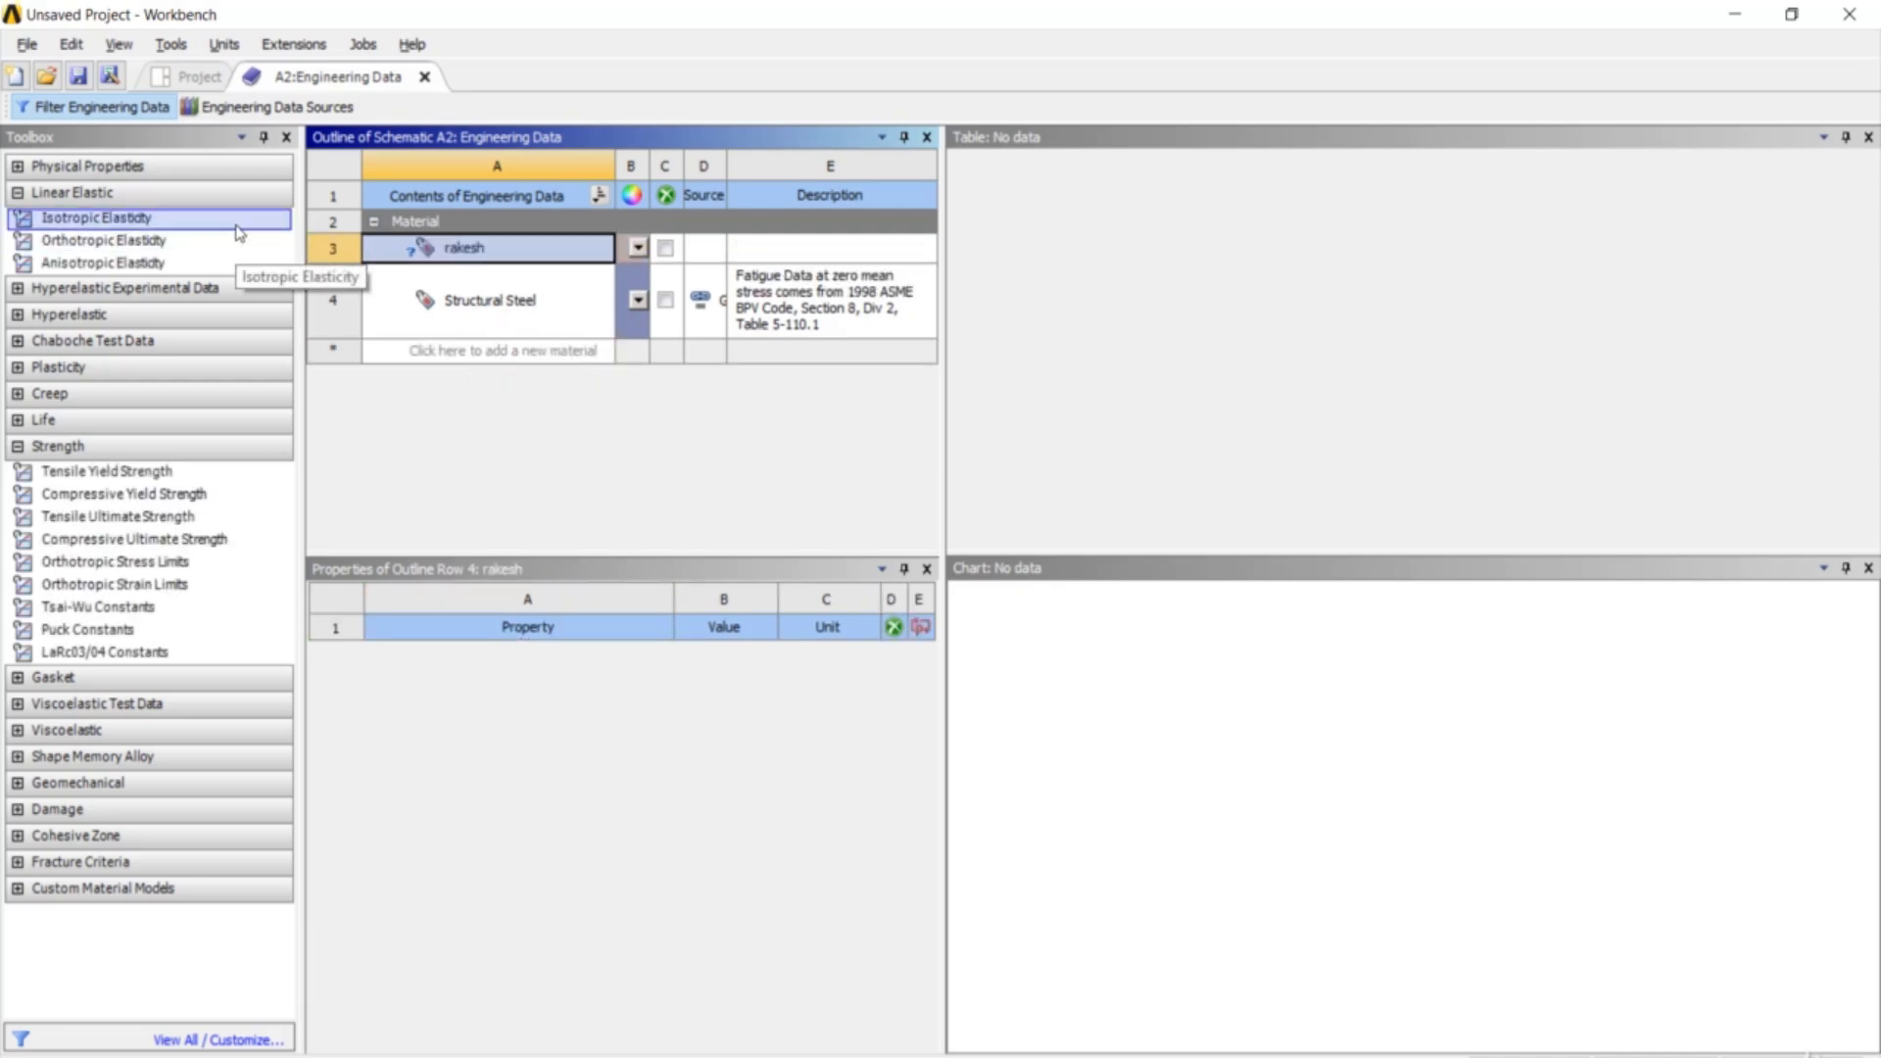
{"action": "left_click_drag", "start_coordinate": [239, 233], "coordinate": [413, 256]}
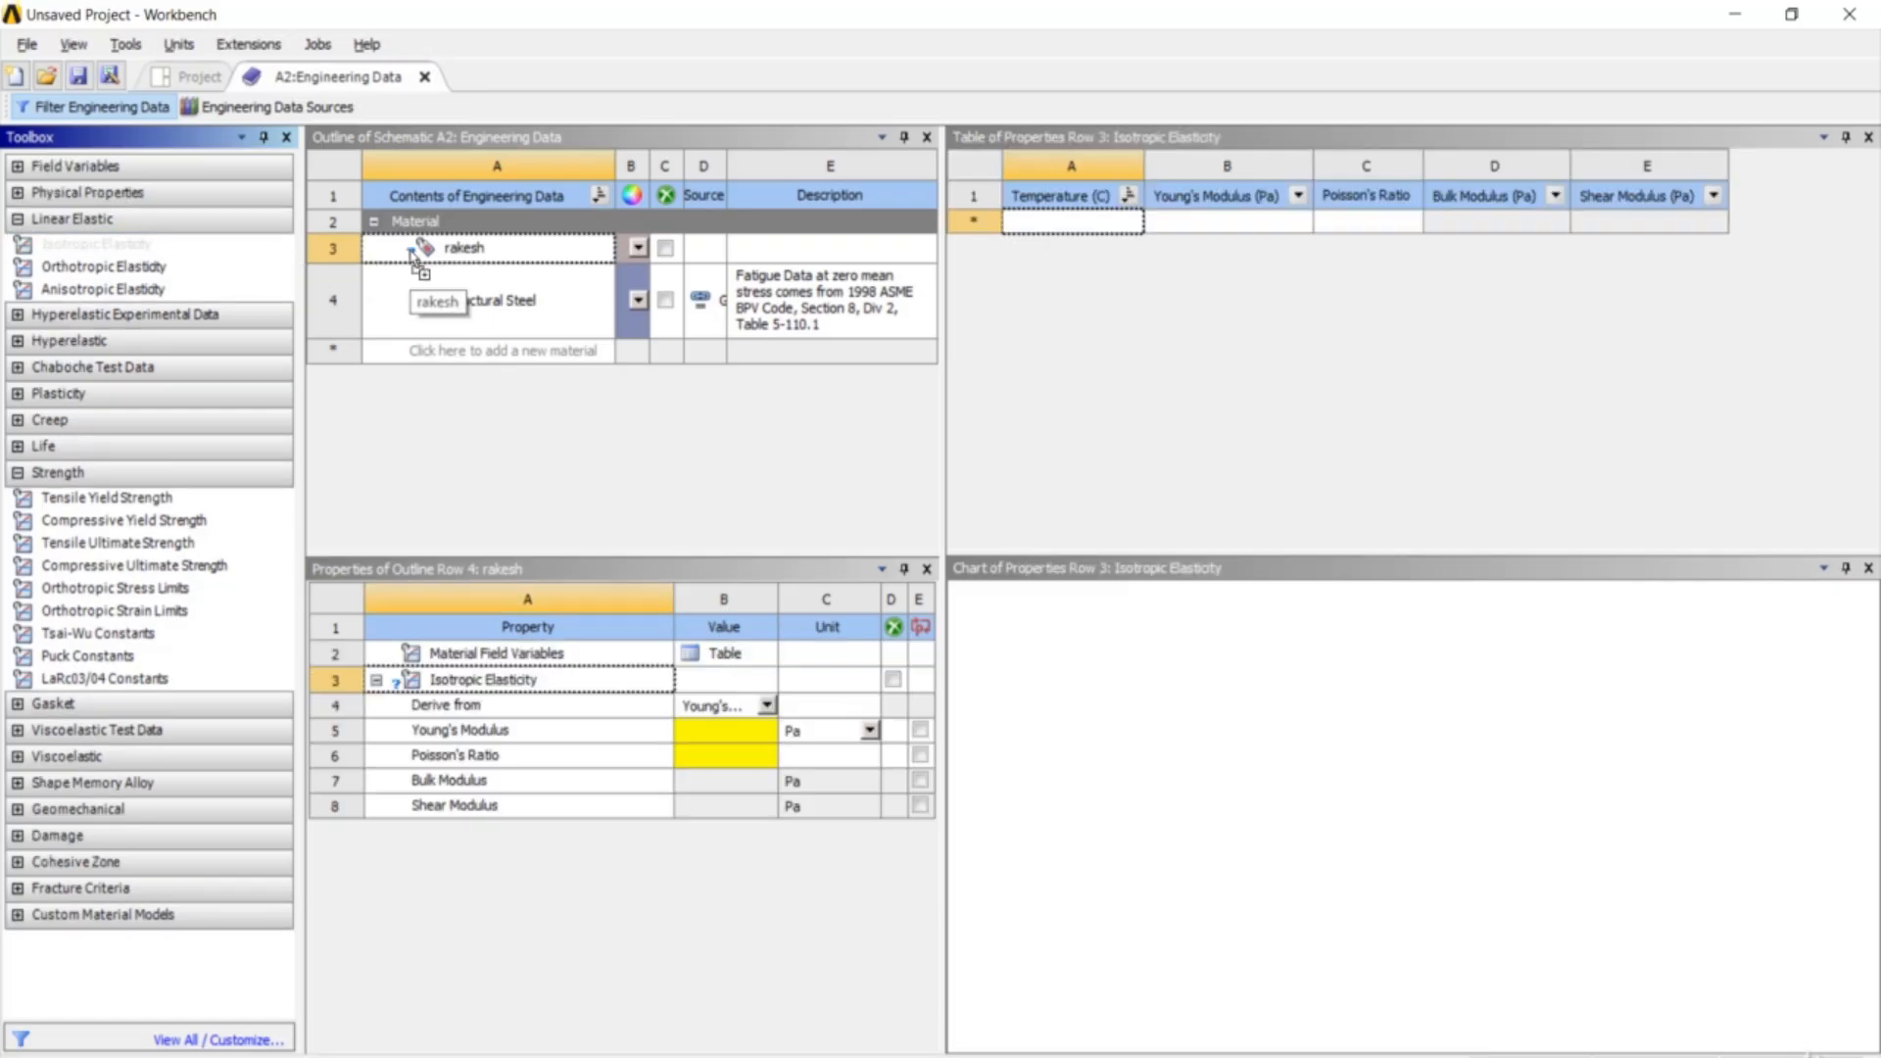
- Set Young's modulus to 13.1e9 Pa and Poisson's ratio to 0.29, then return to the project
{"action": "left_click", "coordinate": [748, 735]}
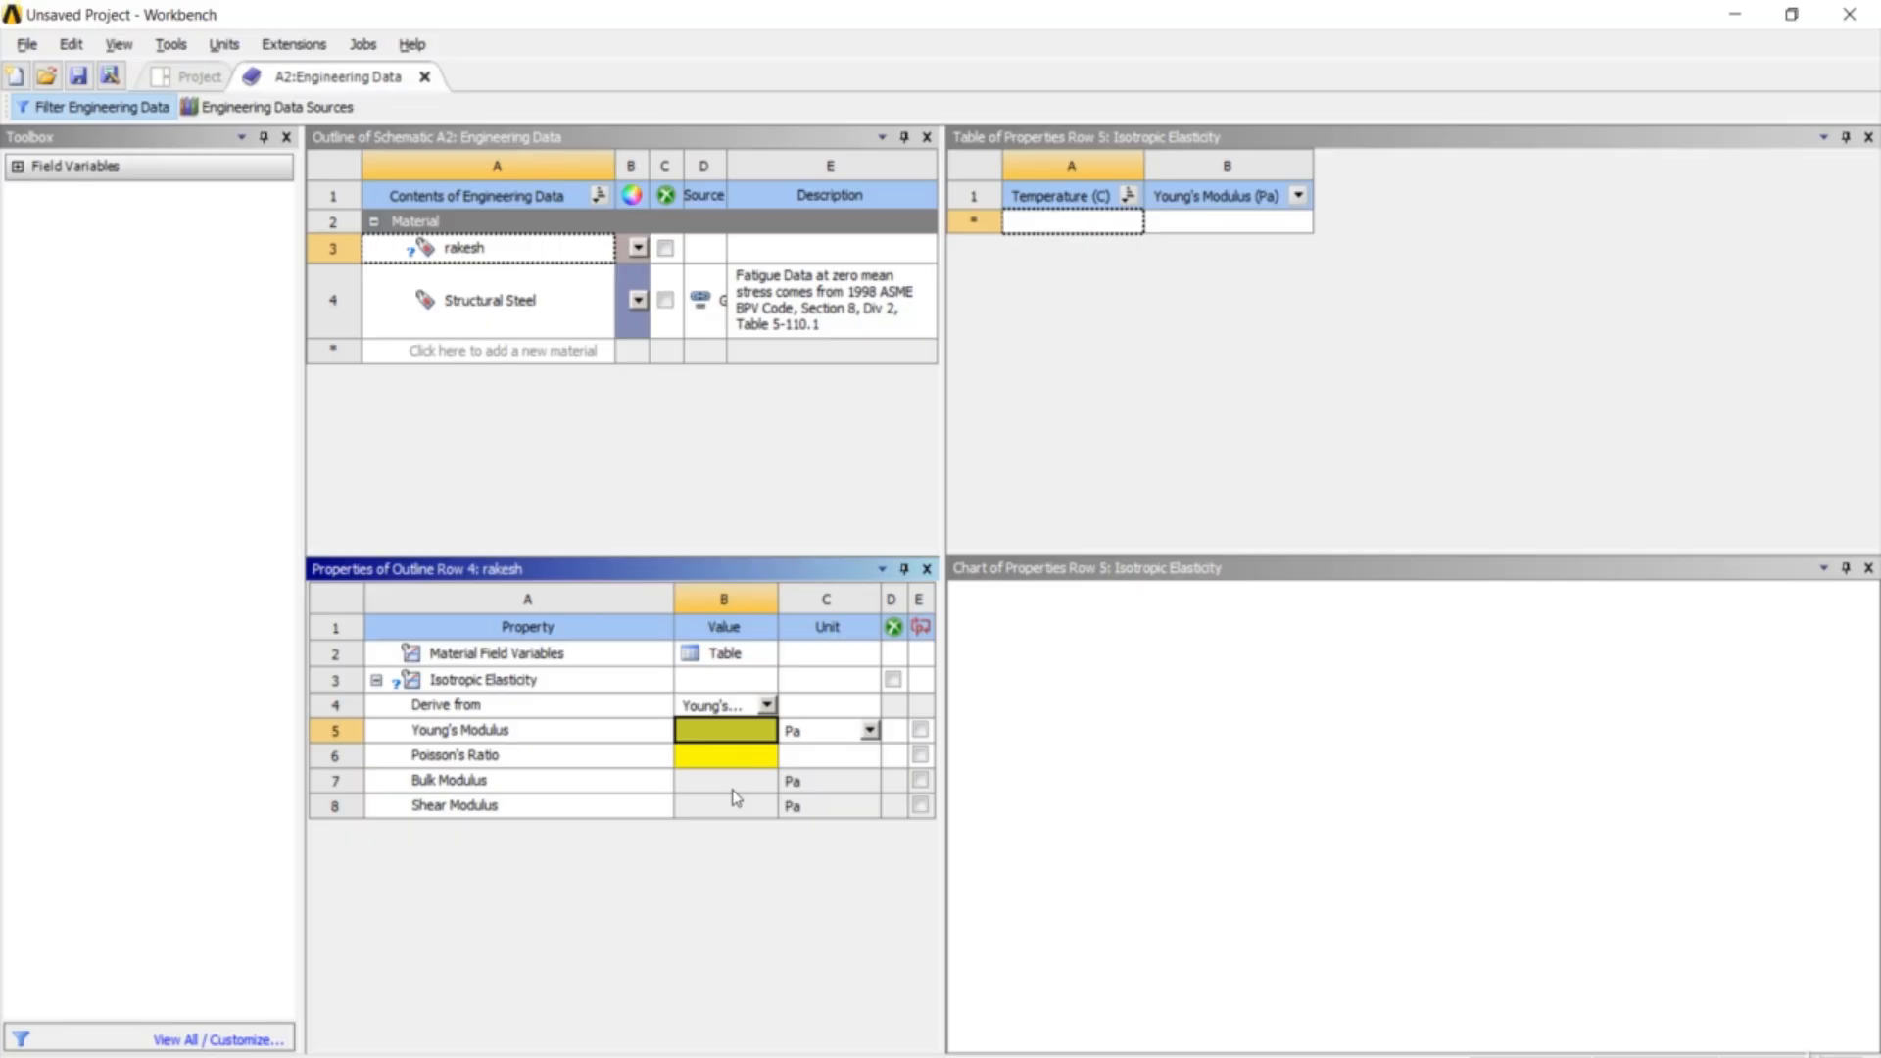
{"action": "type", "text": "13.1"}
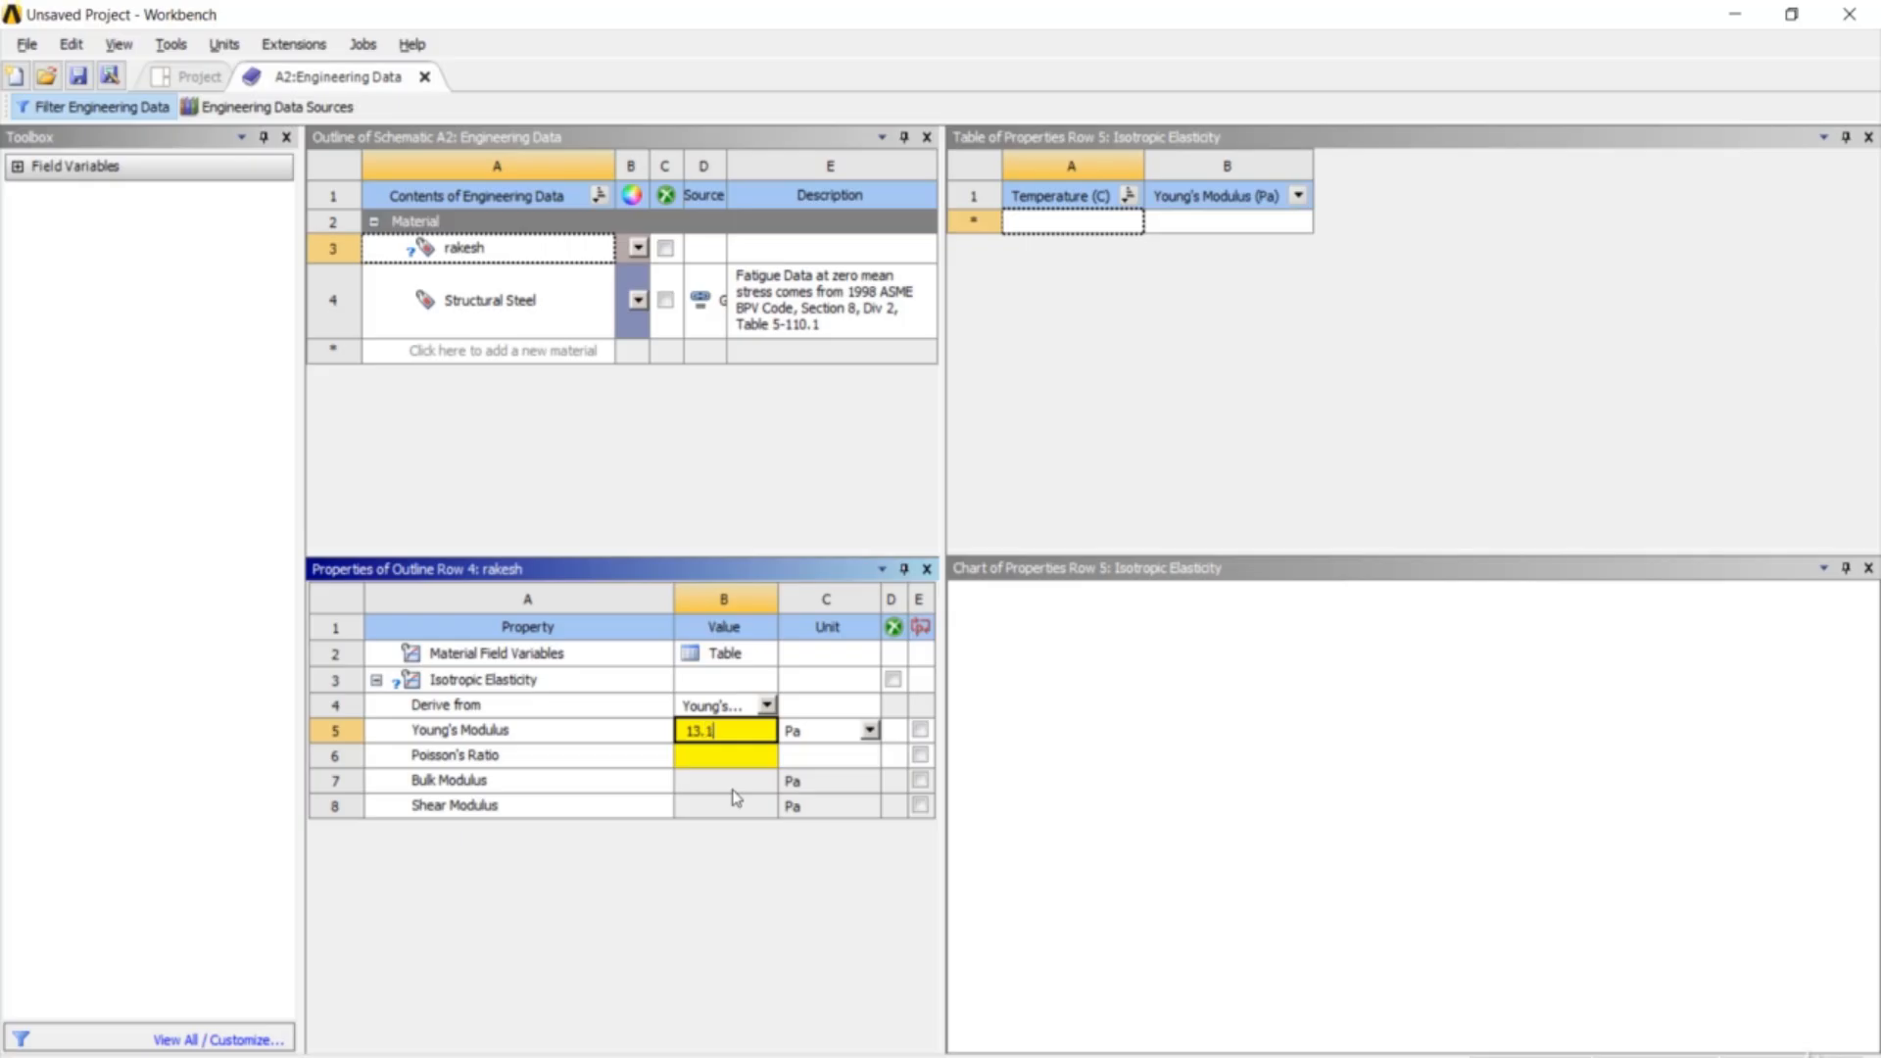
{"action": "type", "text": "e9"}
{"action": "left_click", "coordinate": [717, 753]}
{"action": "type", "text": "0.2"}
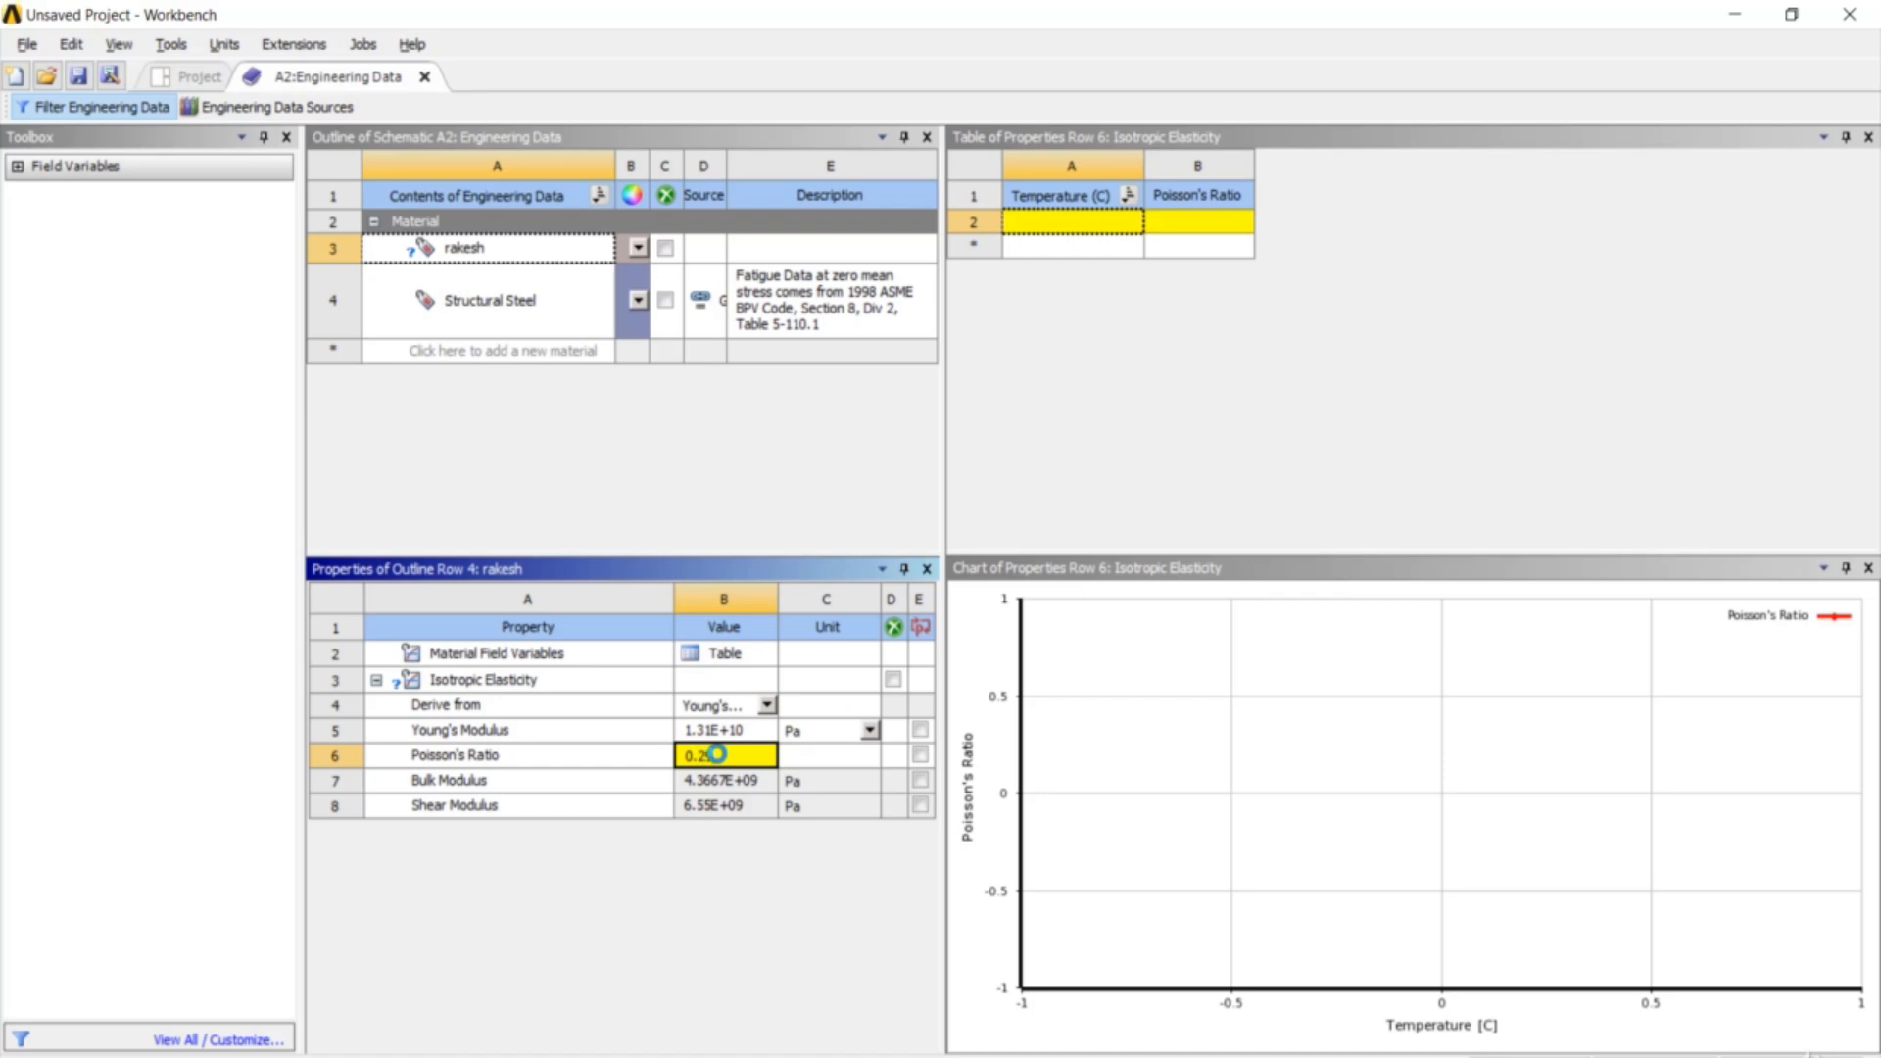
{"action": "key", "text": "Return"}
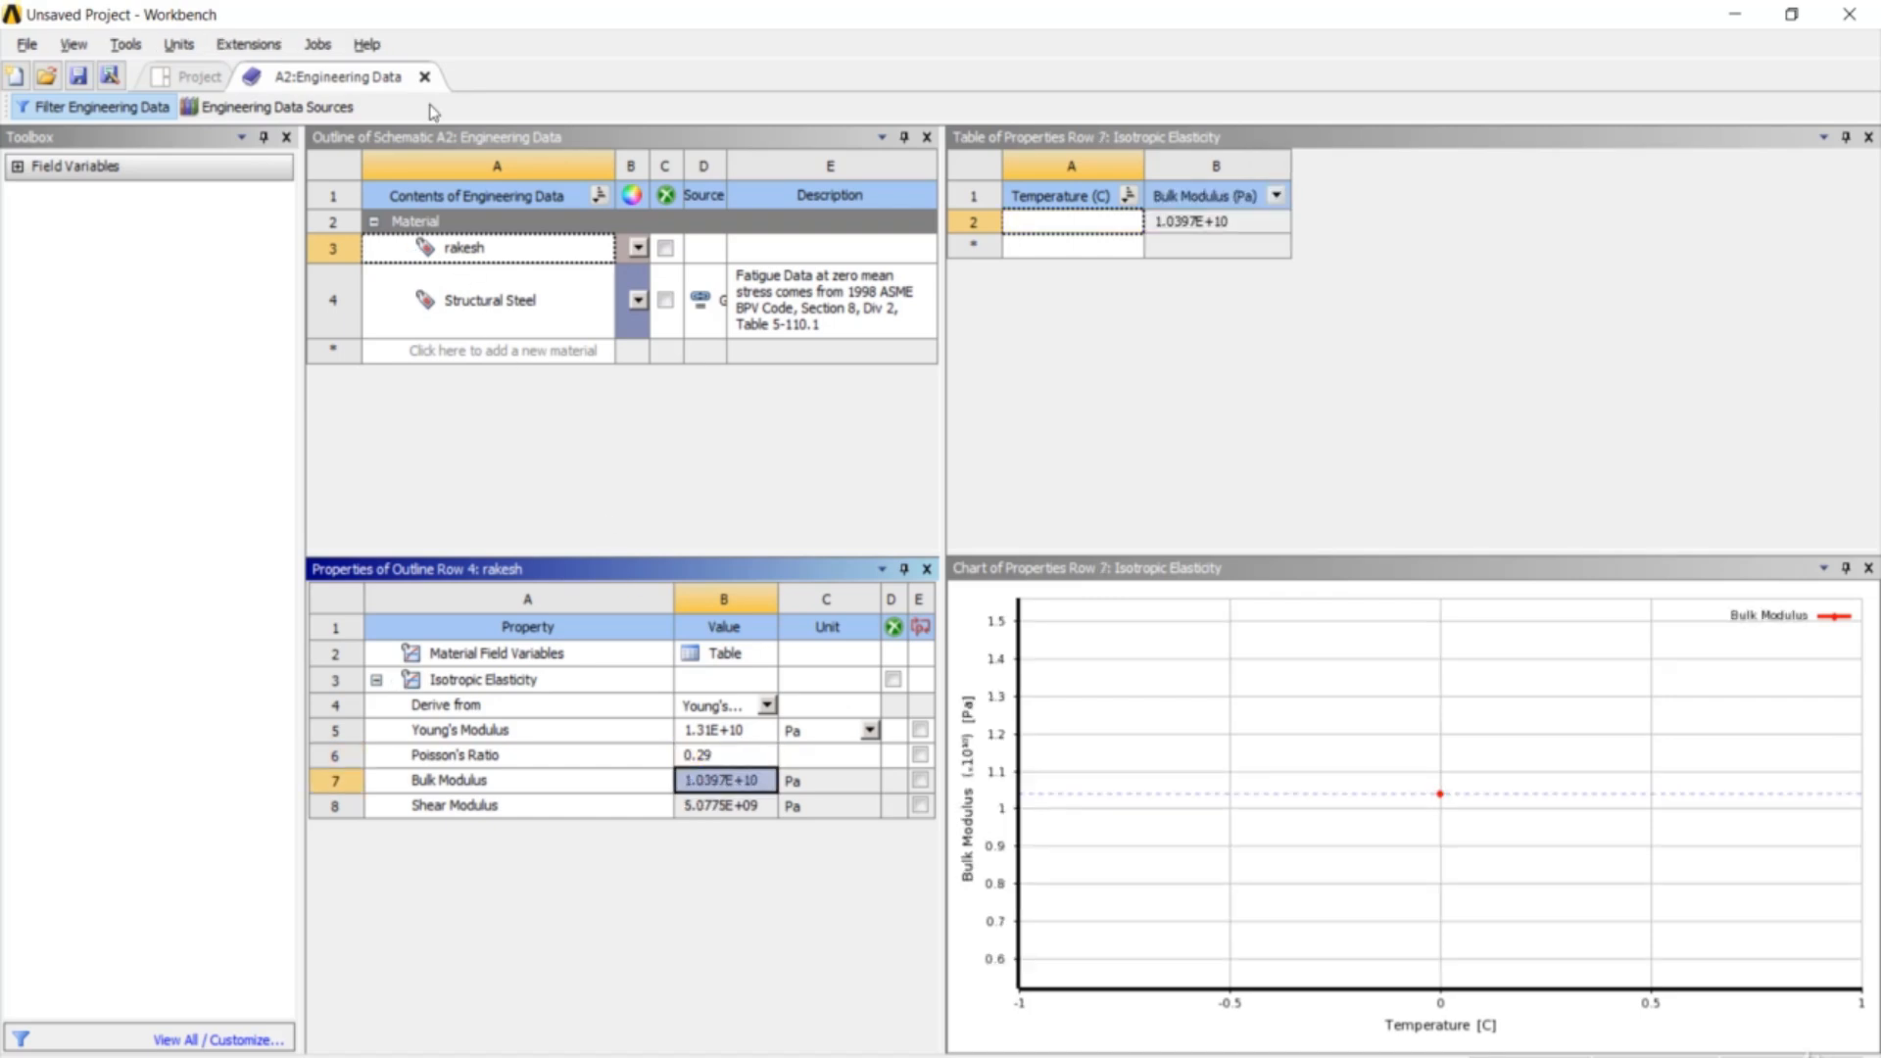
{"action": "left_click", "coordinate": [425, 78]}
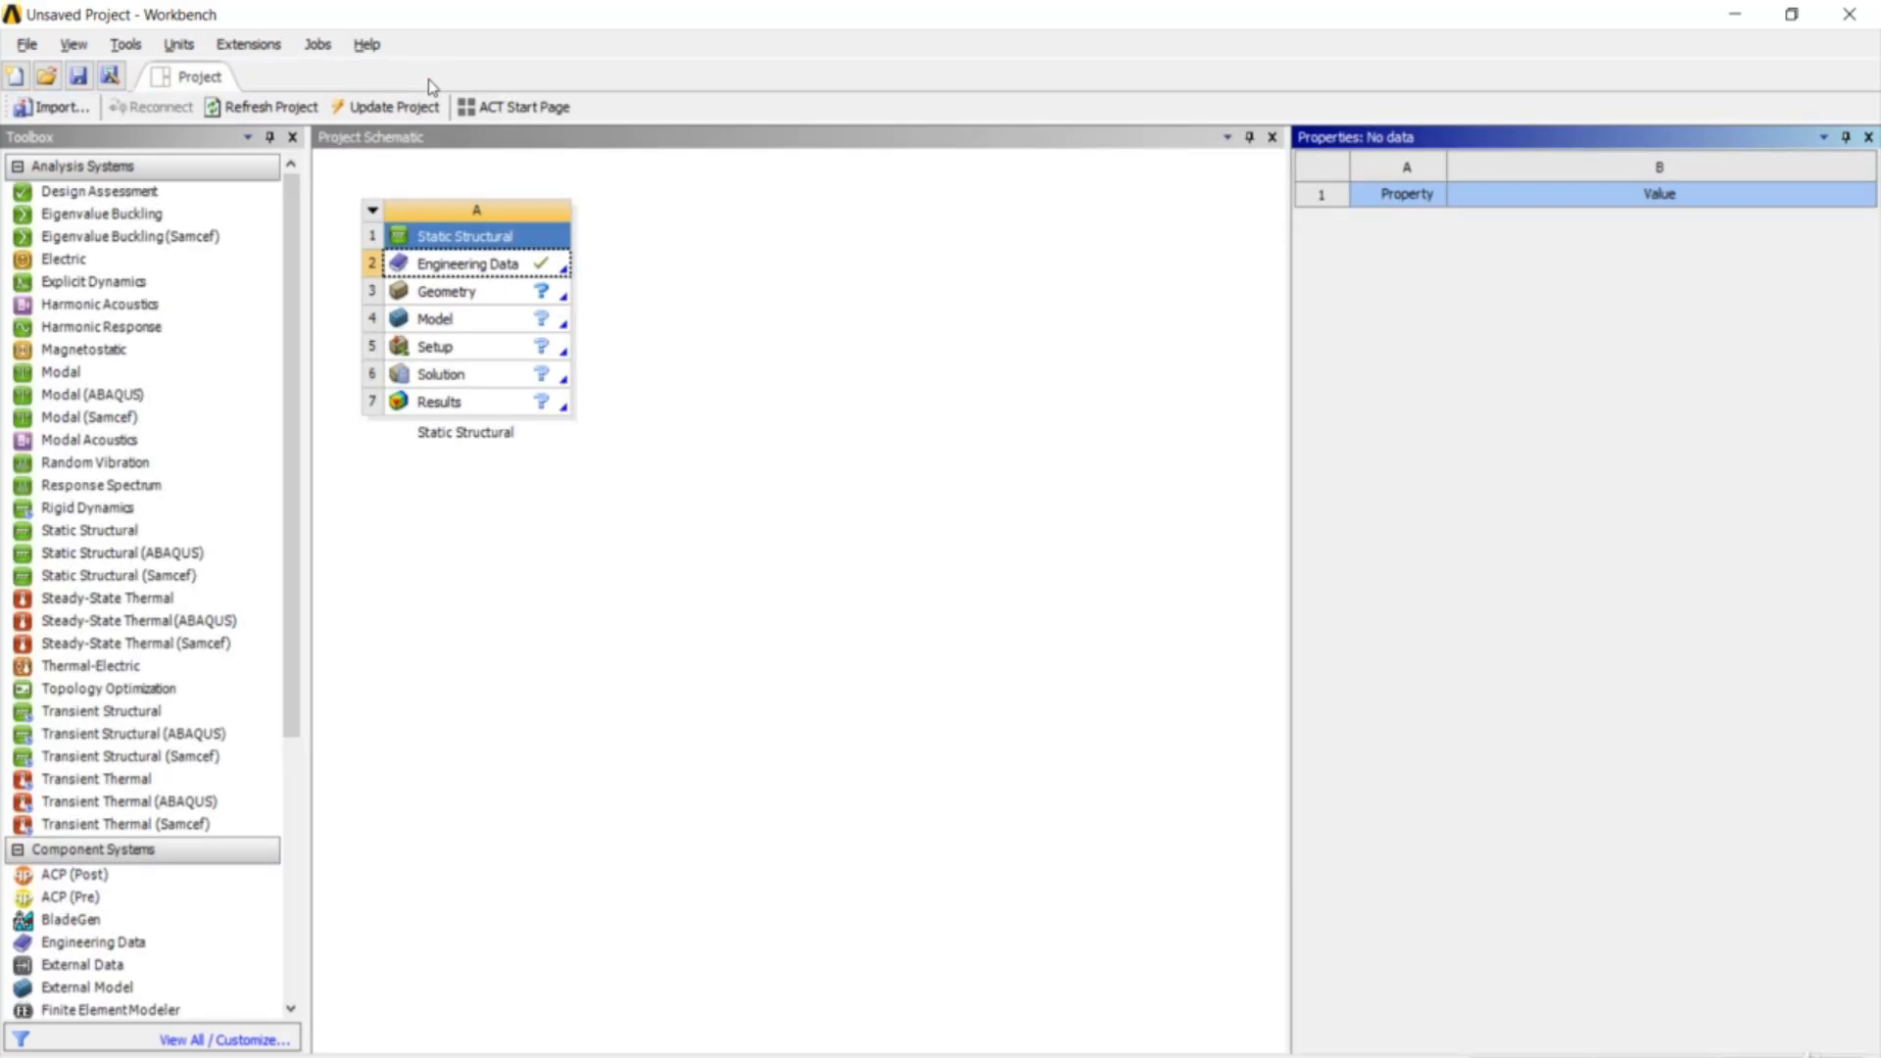
- Import Book Shelf.stp as the Static Structural geometry and open it in DesignModeler
{"action": "left_click", "coordinate": [654, 282]}
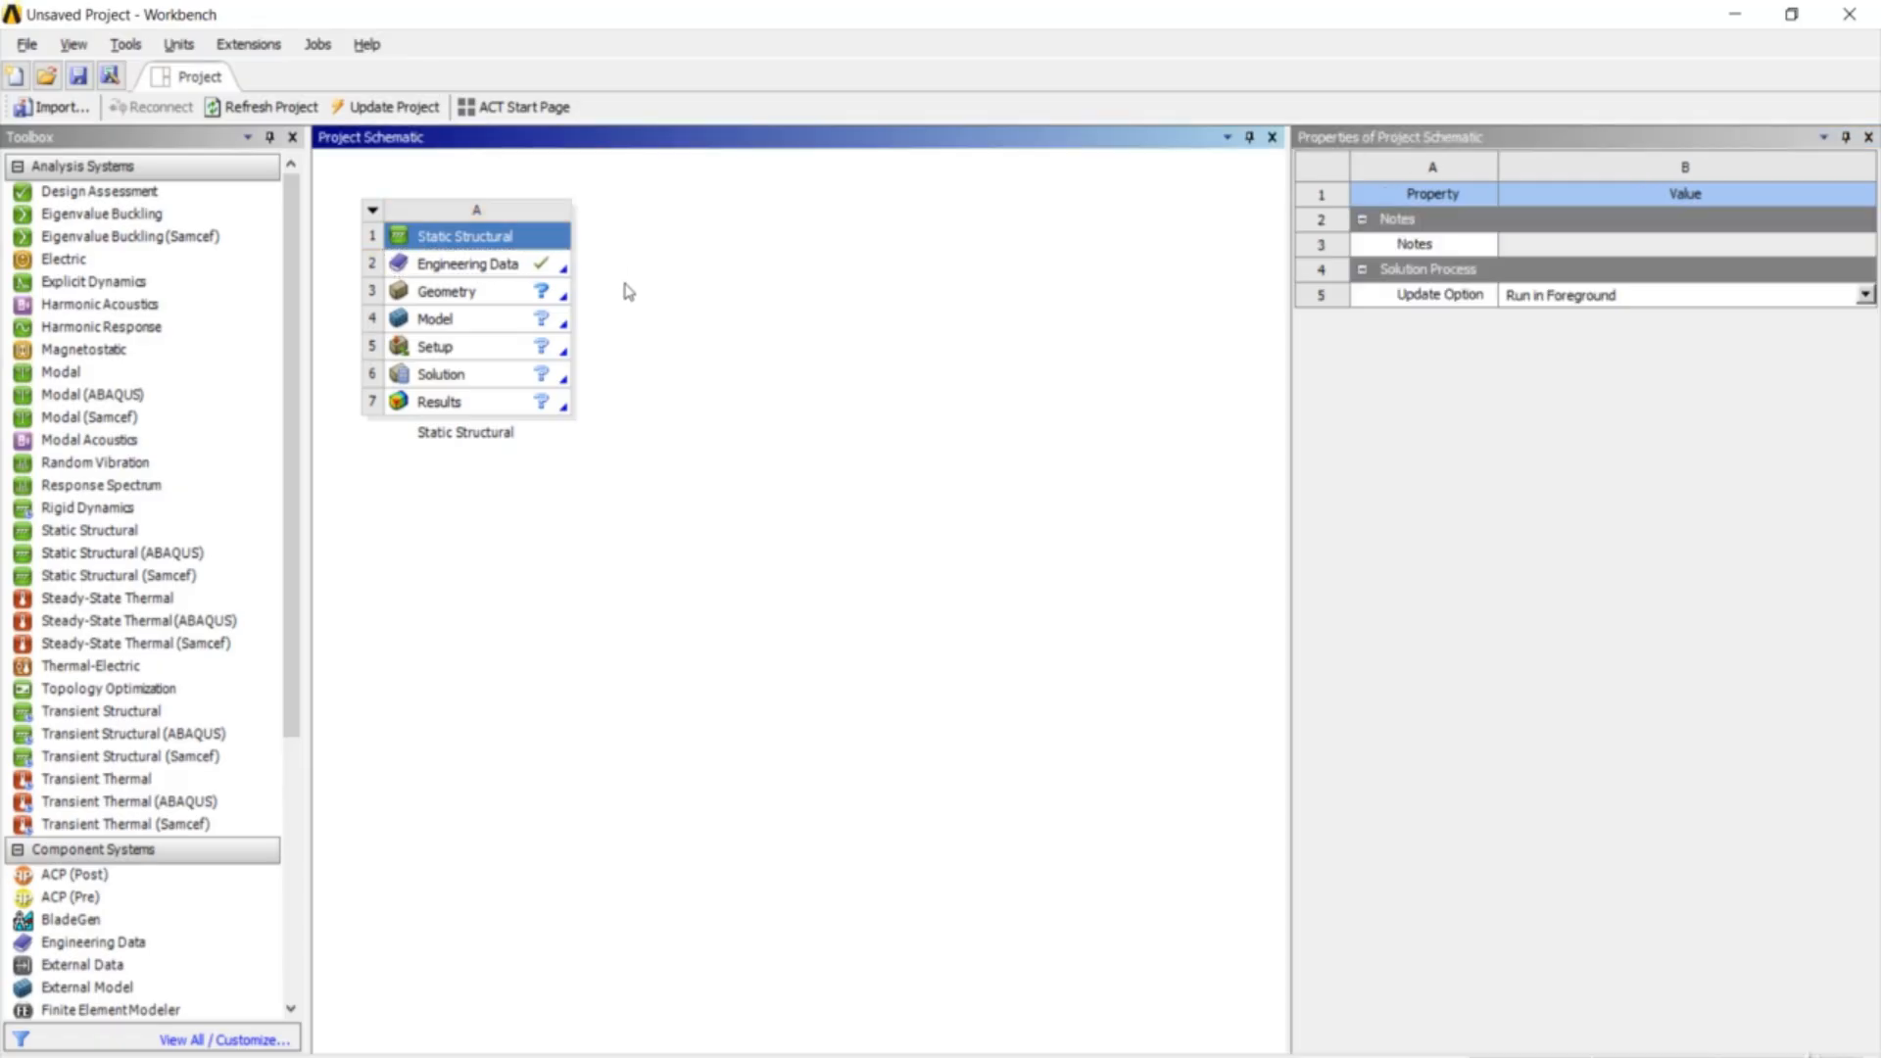
{"action": "left_click", "coordinate": [511, 300]}
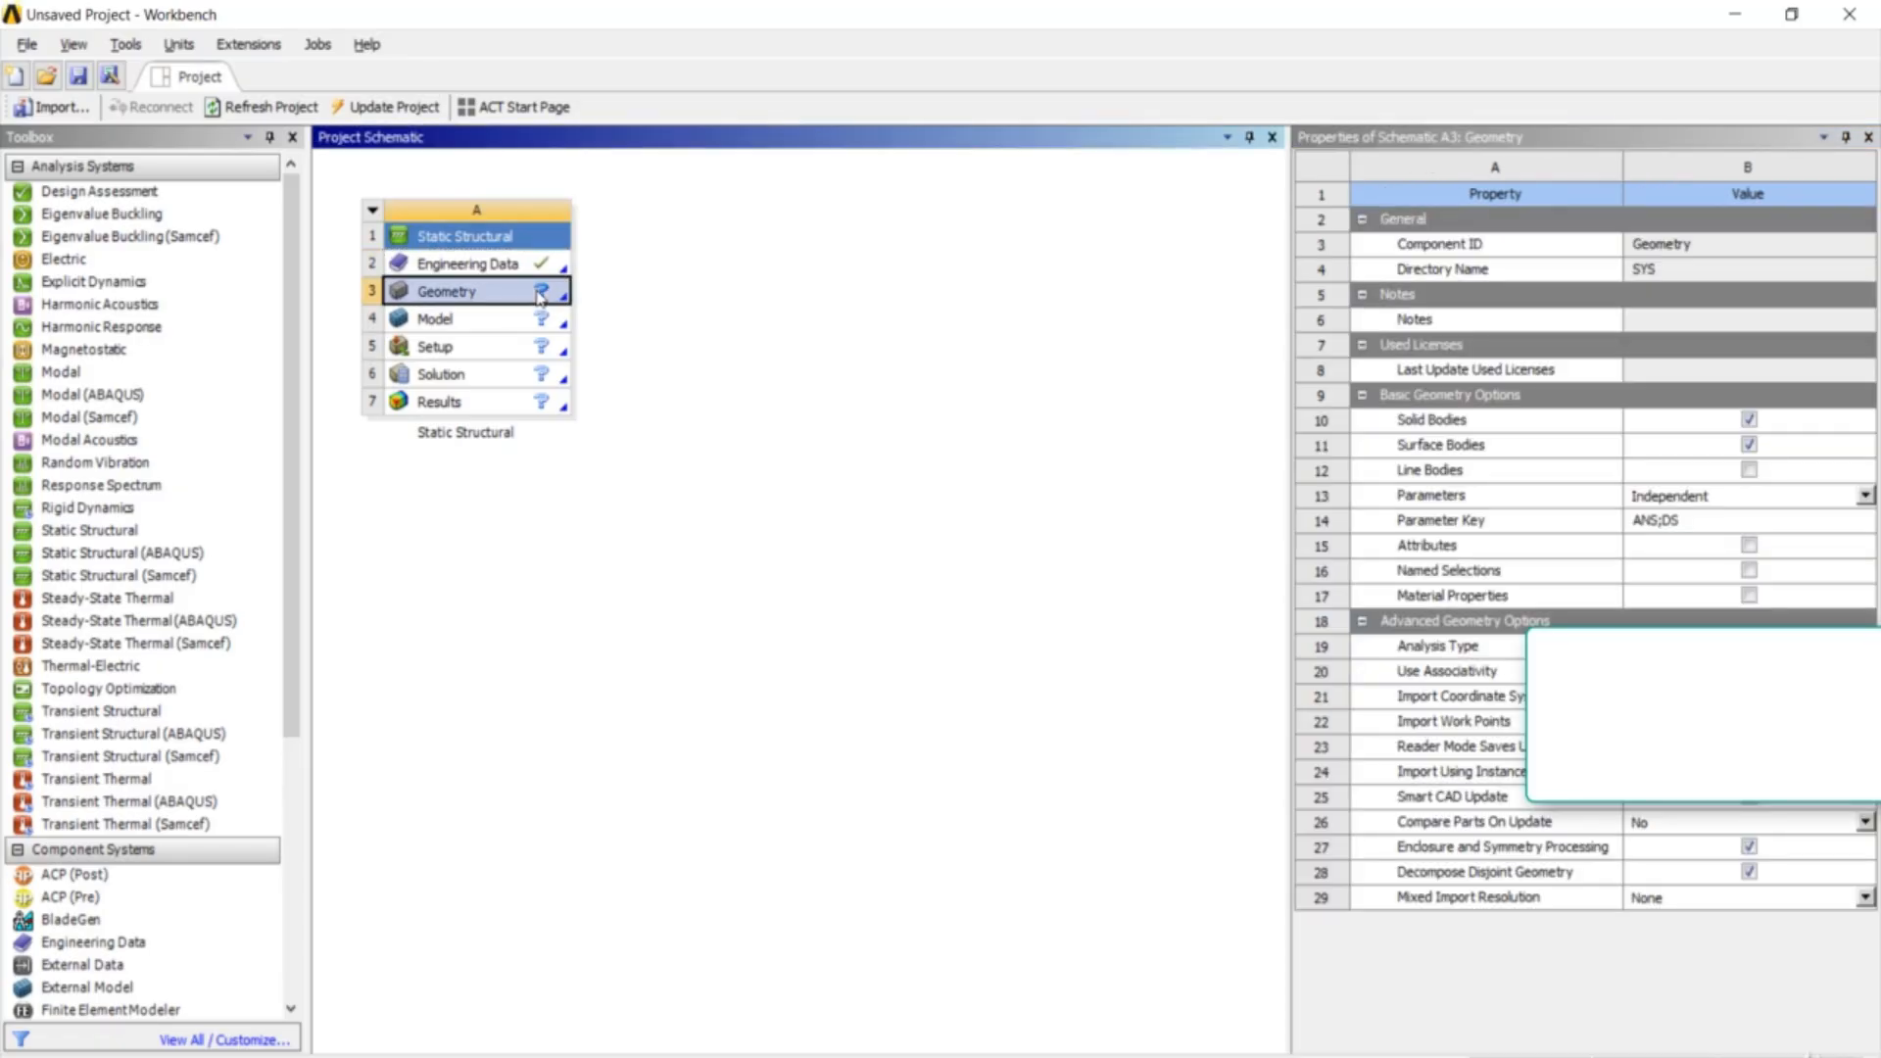
{"action": "right_click", "coordinate": [540, 293]}
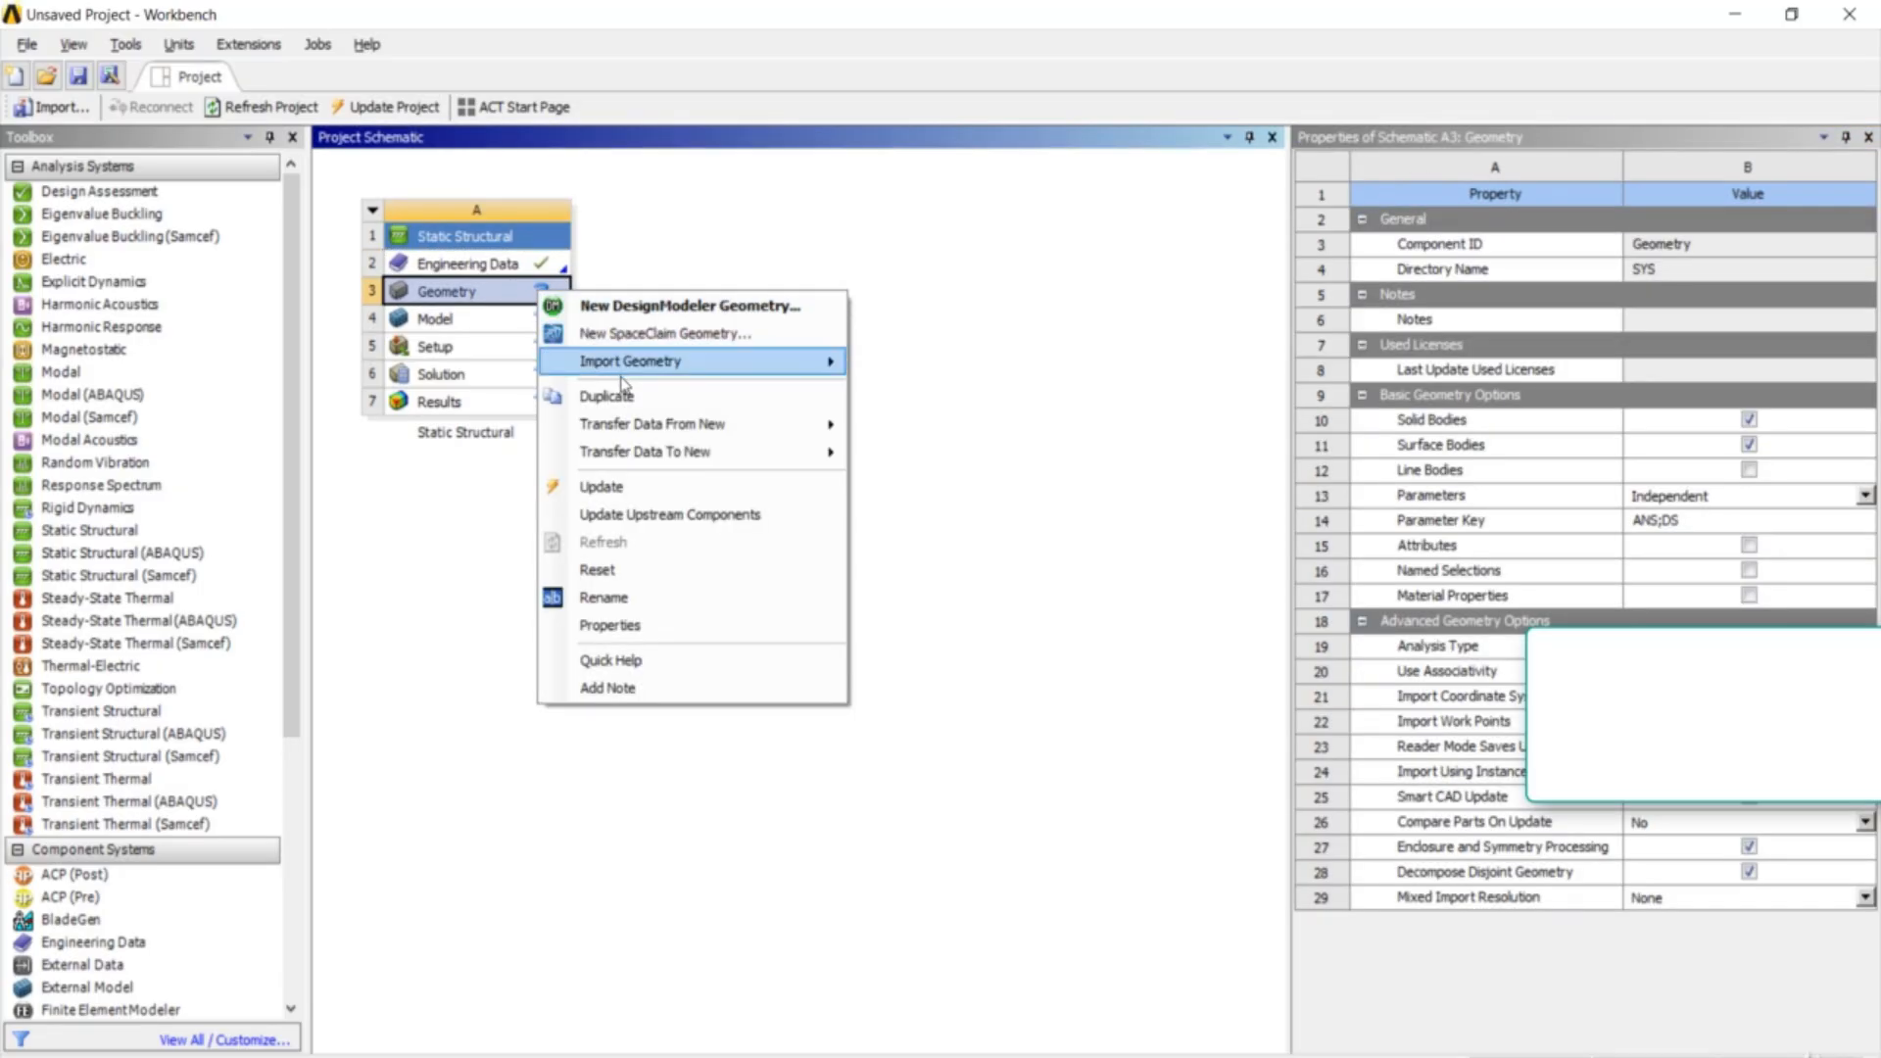
{"action": "mouse_move", "coordinate": [656, 372]}
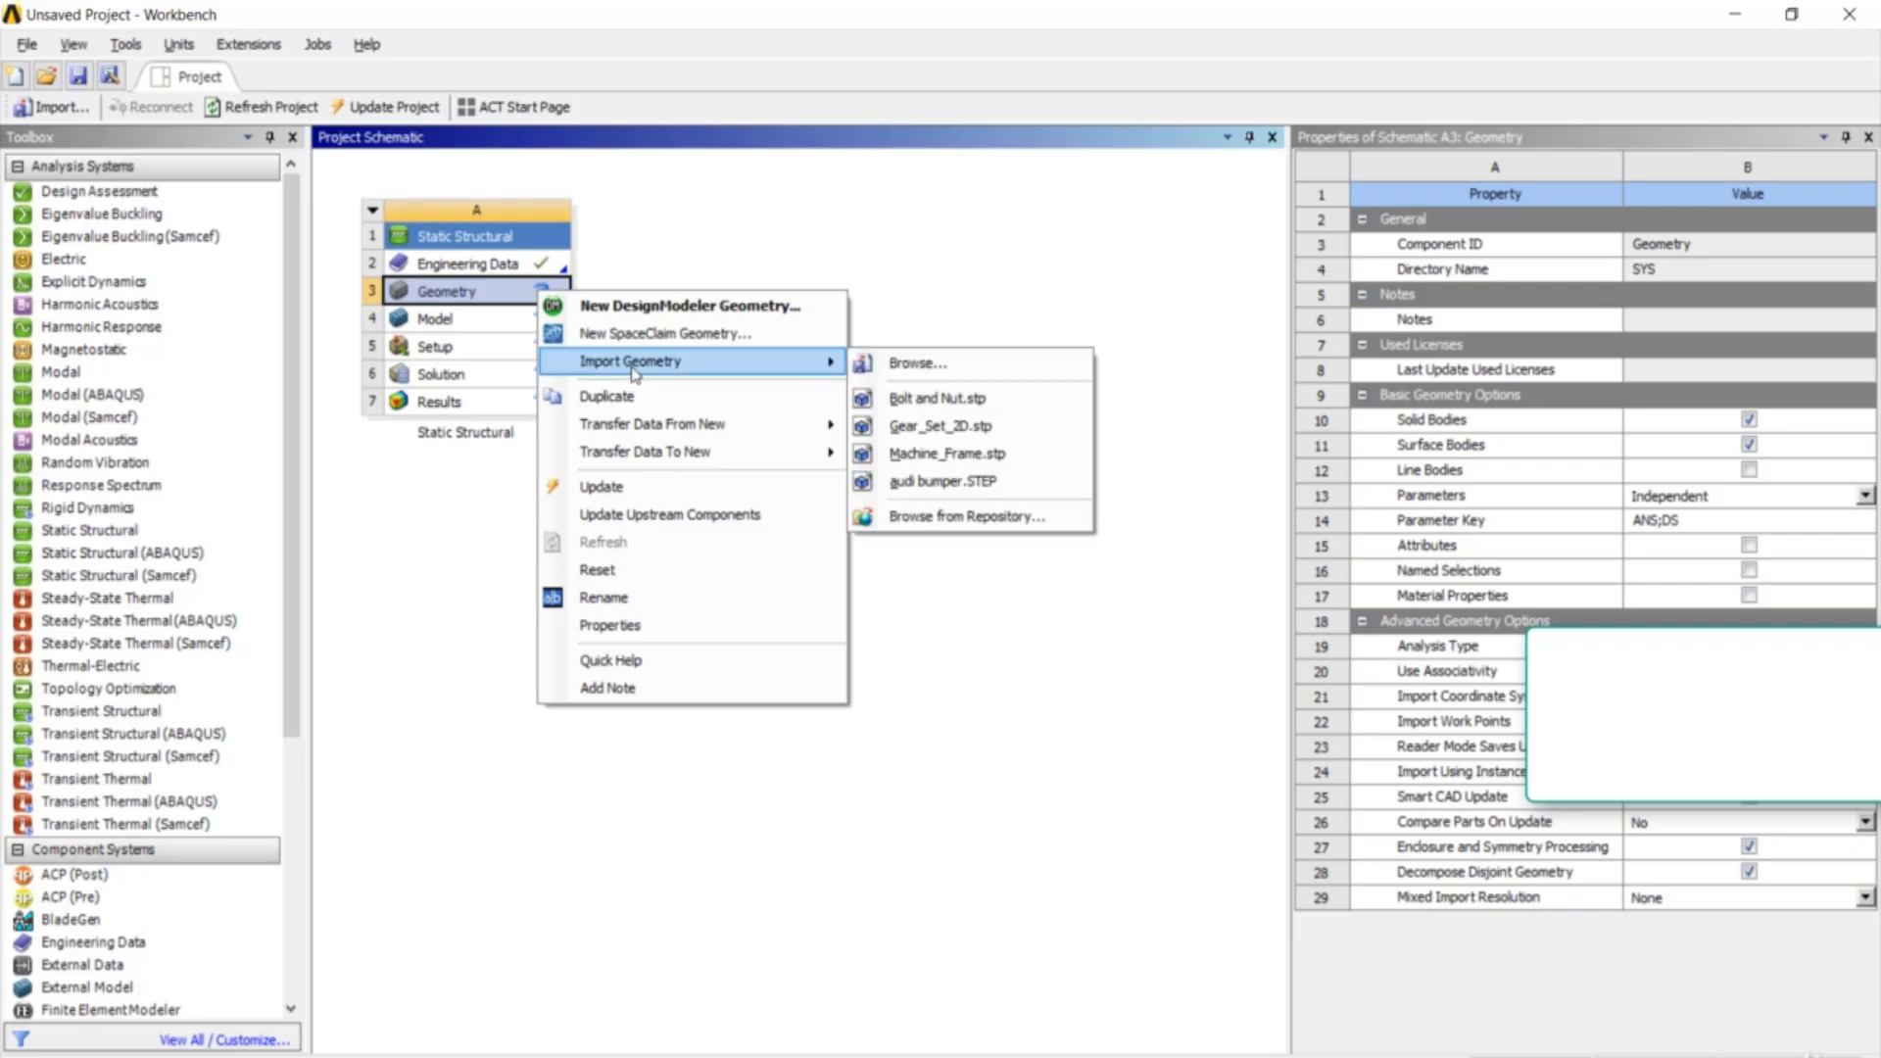
{"action": "left_click", "coordinate": [916, 380]}
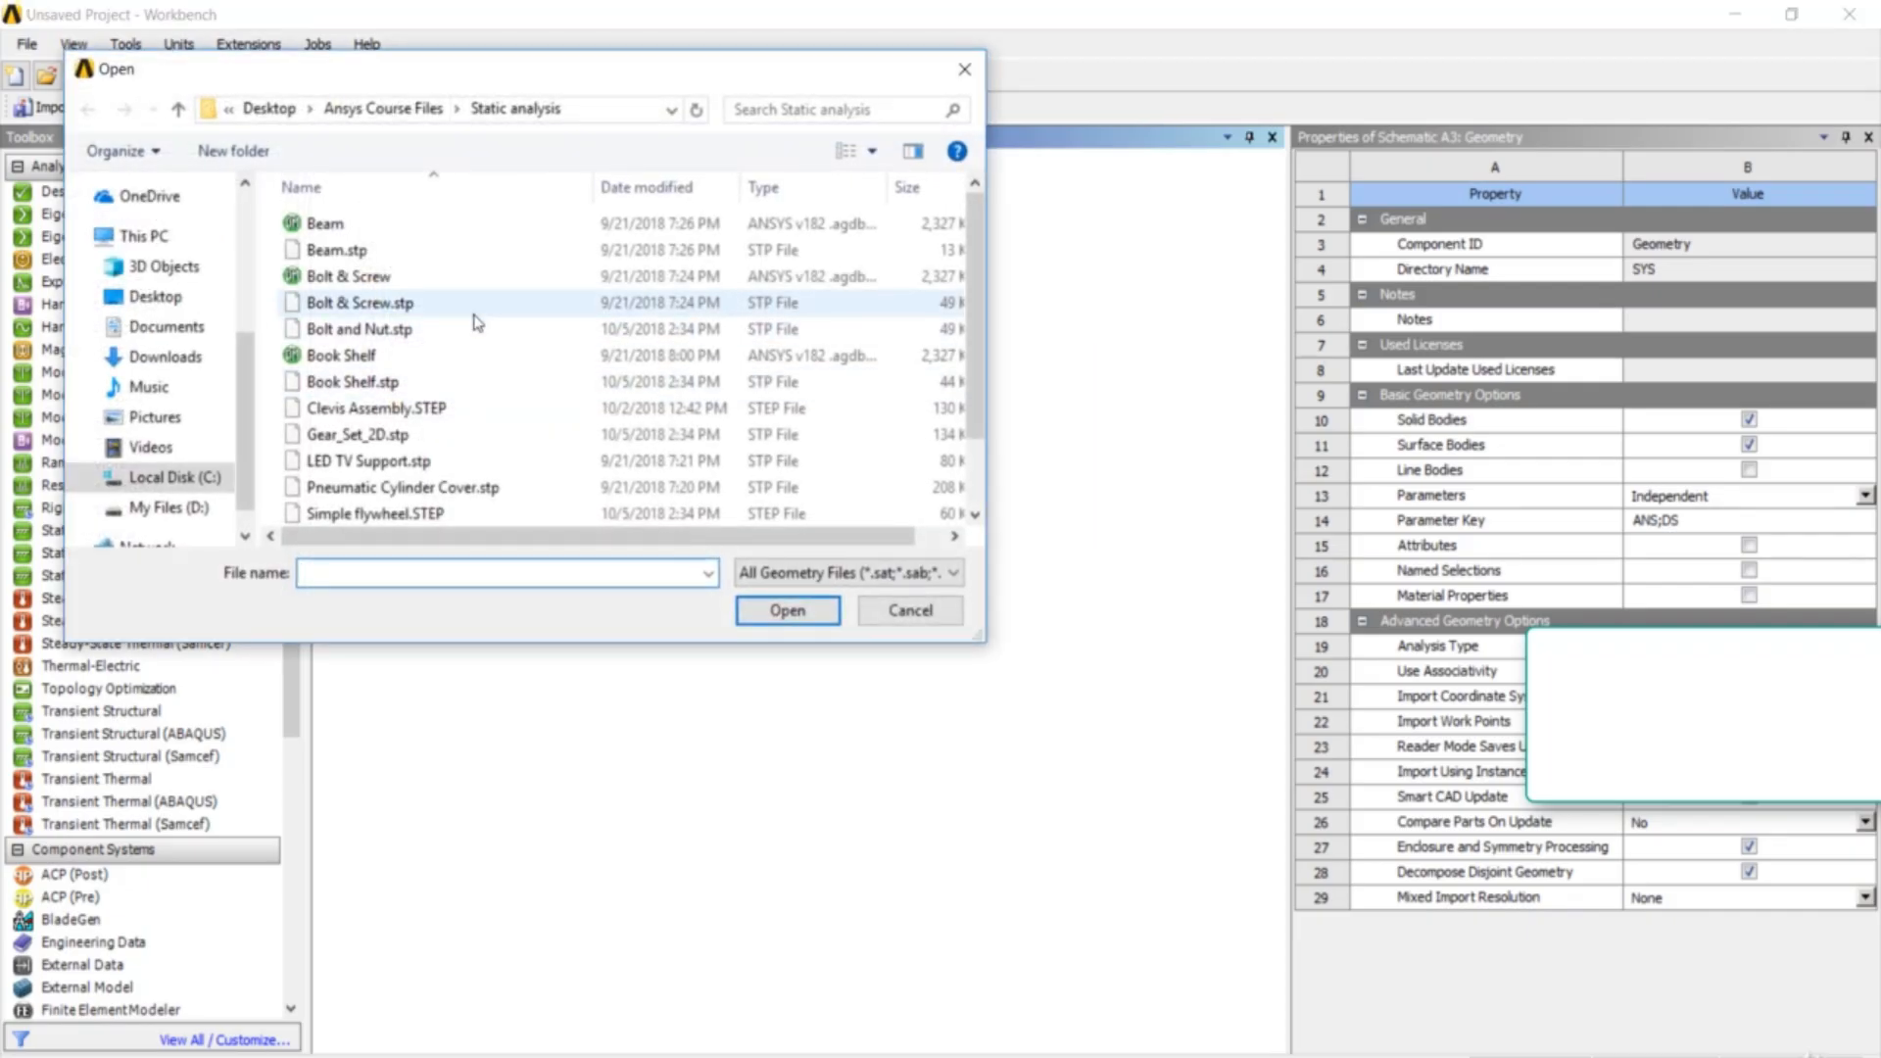
{"action": "scroll", "coordinate": [476, 338], "scroll_direction": "down", "scroll_amount": 1}
{"action": "left_click", "coordinate": [474, 327]}
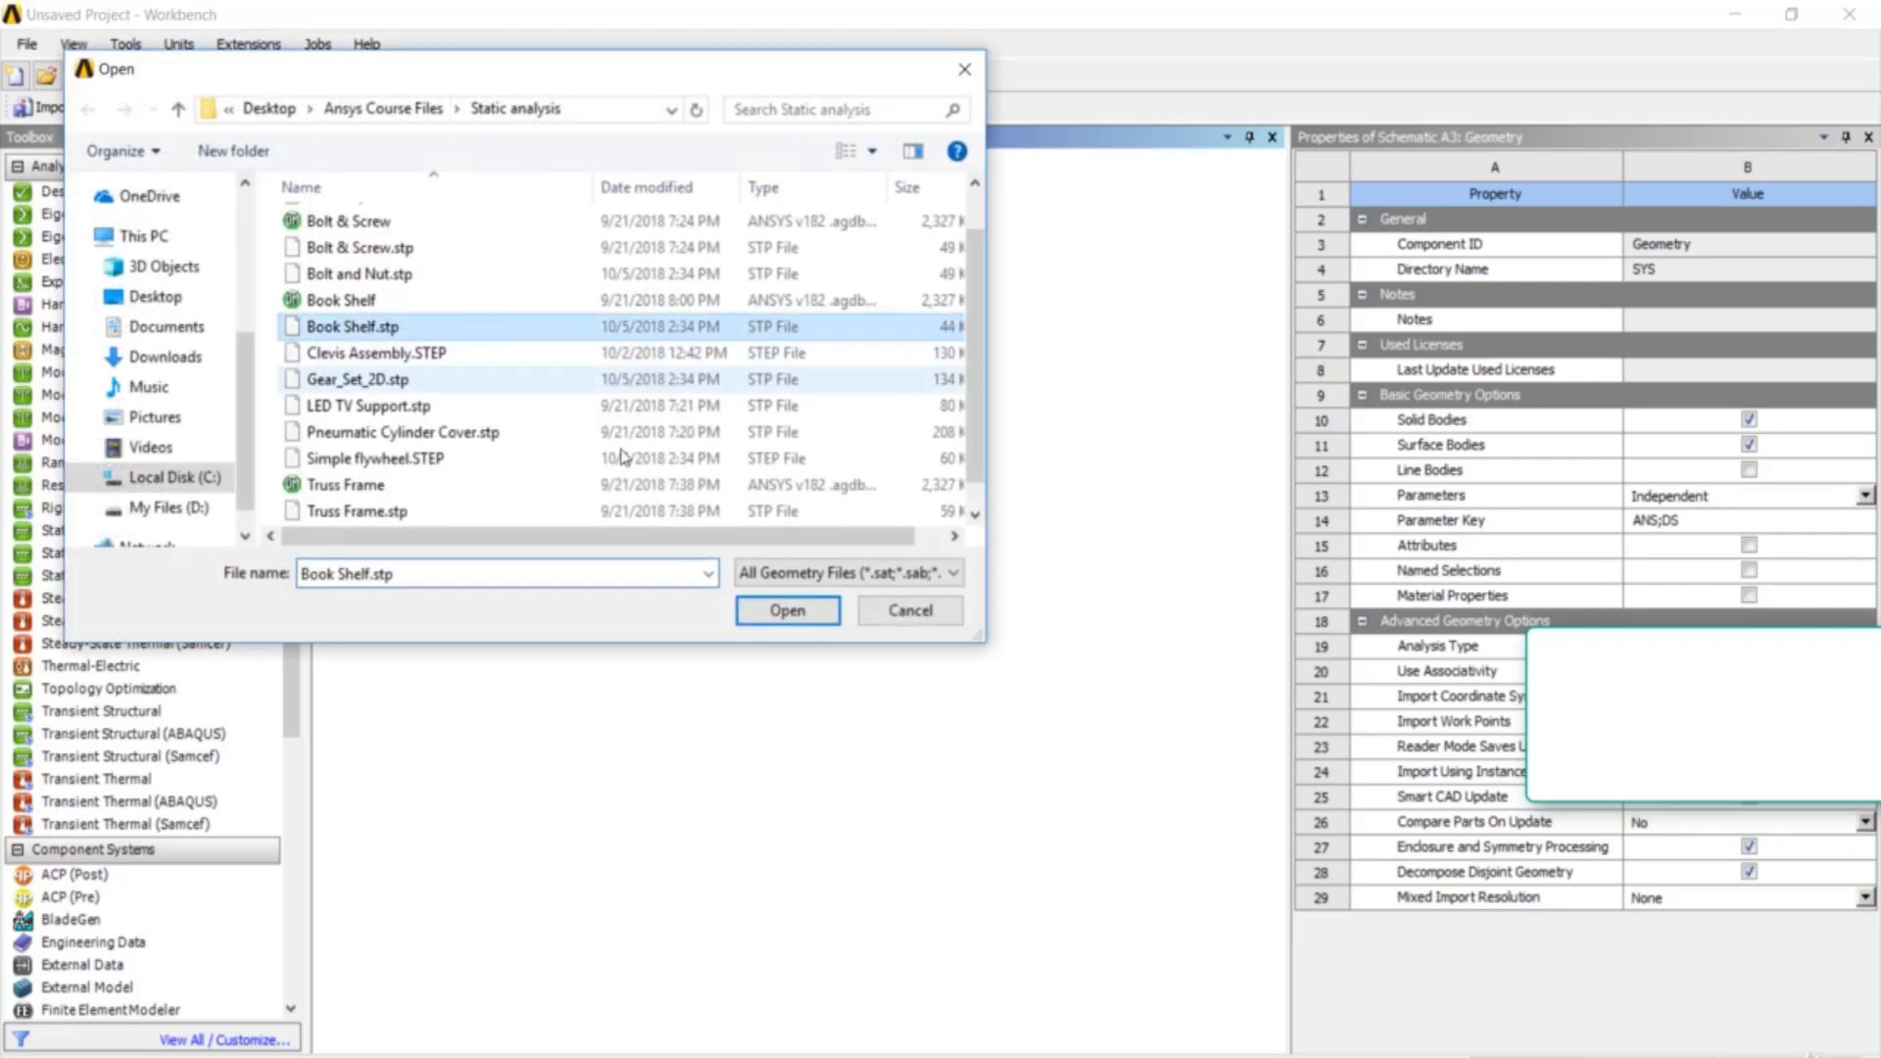
{"action": "left_click", "coordinate": [767, 613]}
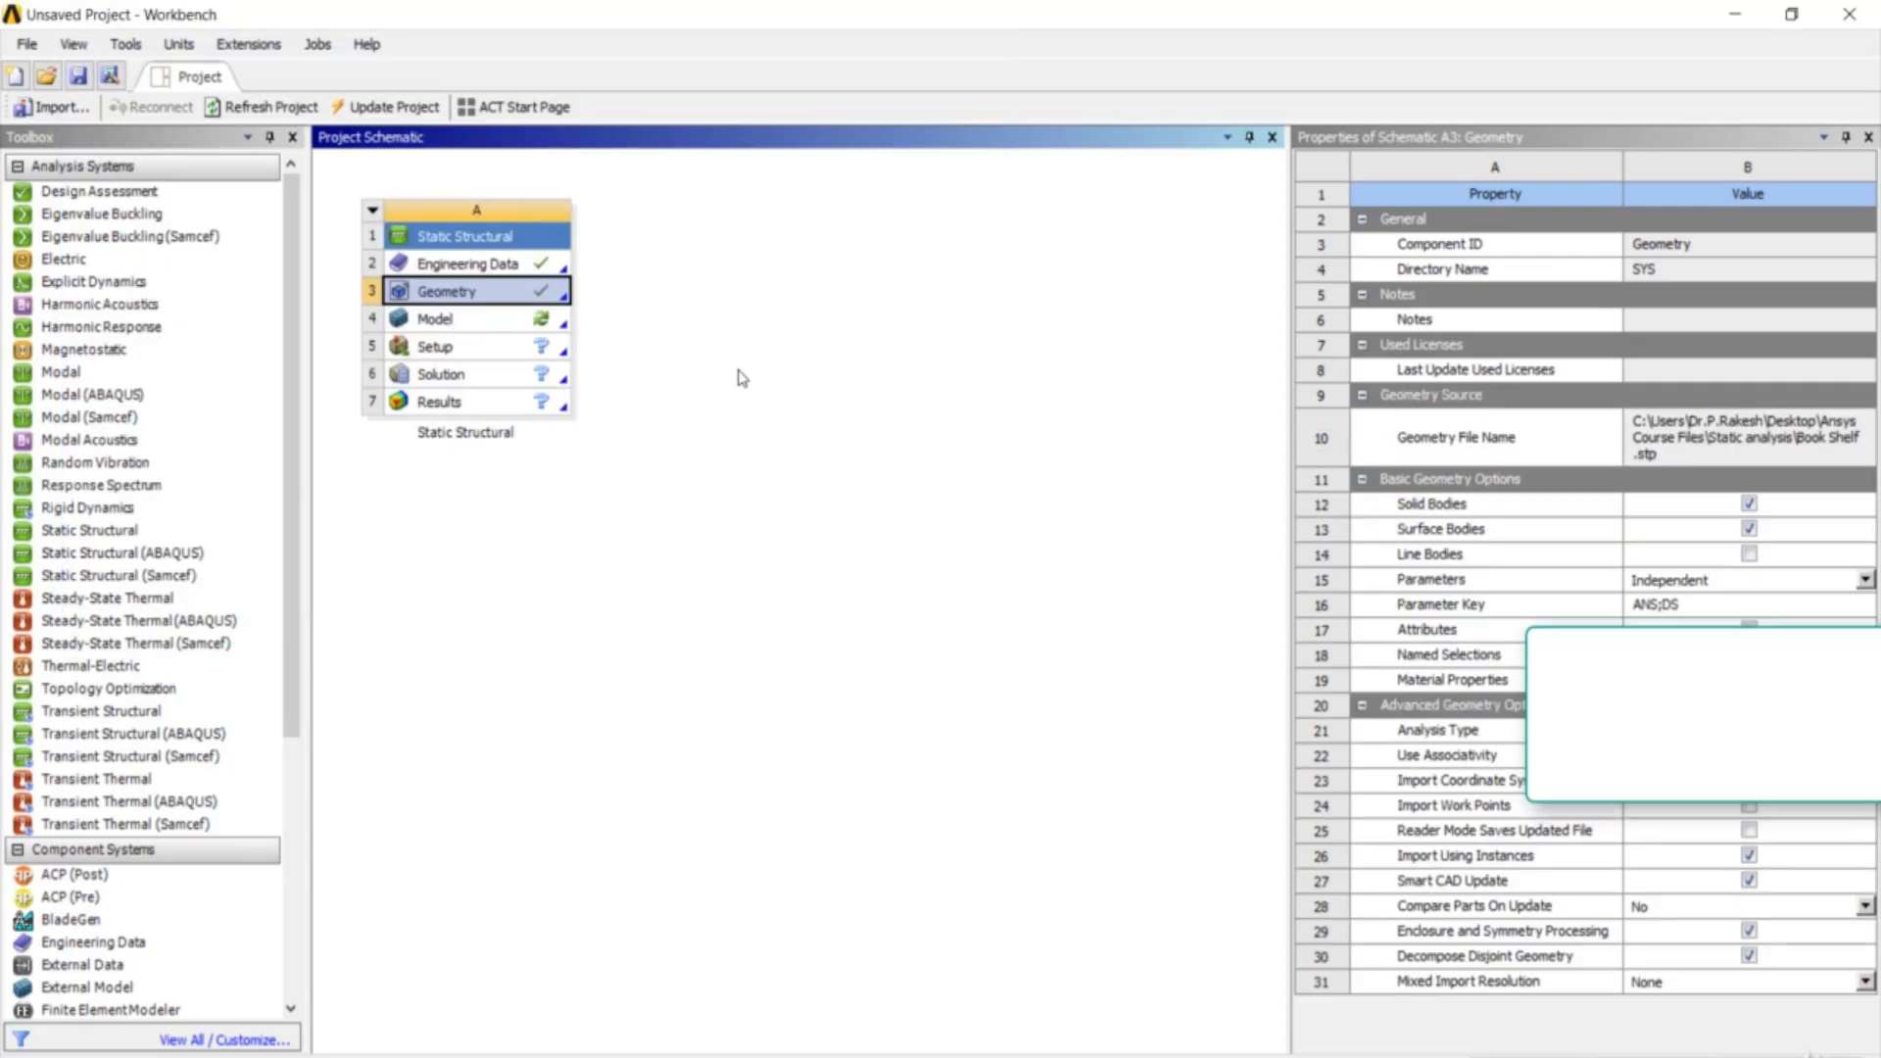
{"action": "right_click", "coordinate": [534, 297]}
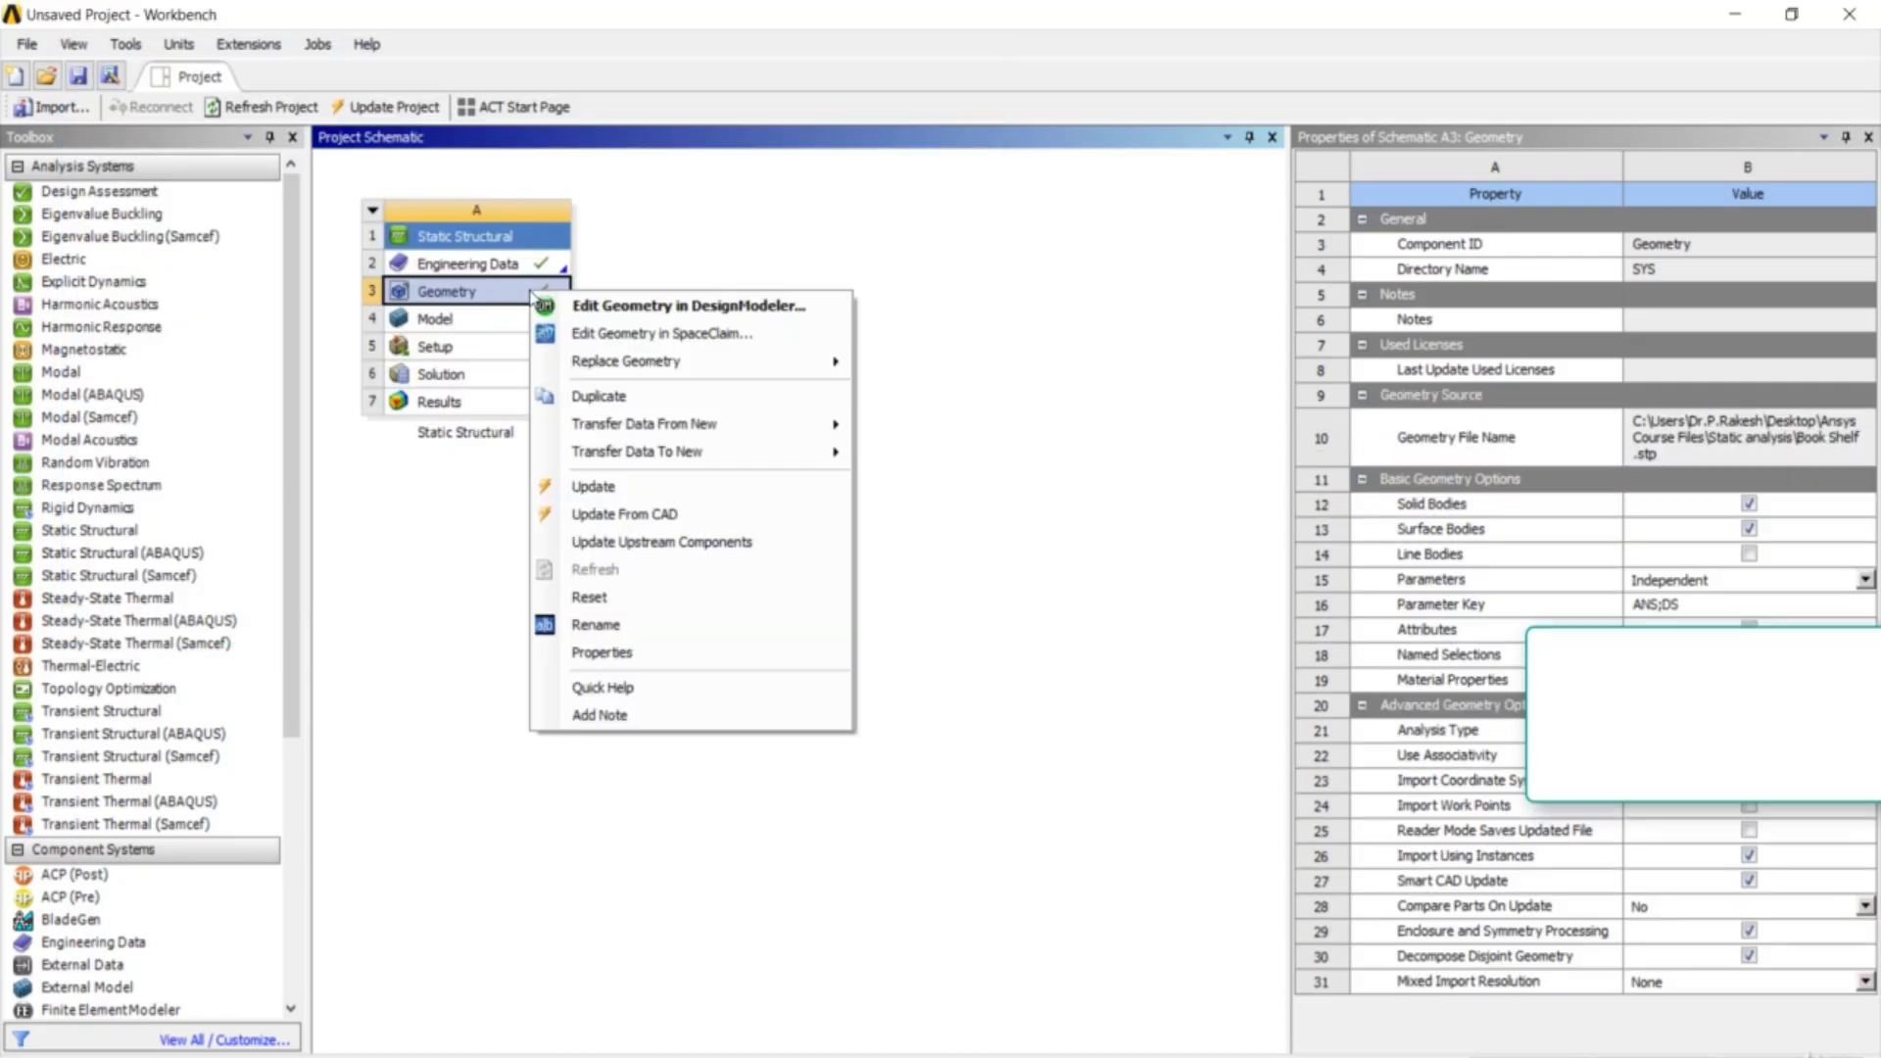
{"action": "left_click", "coordinate": [579, 316]}
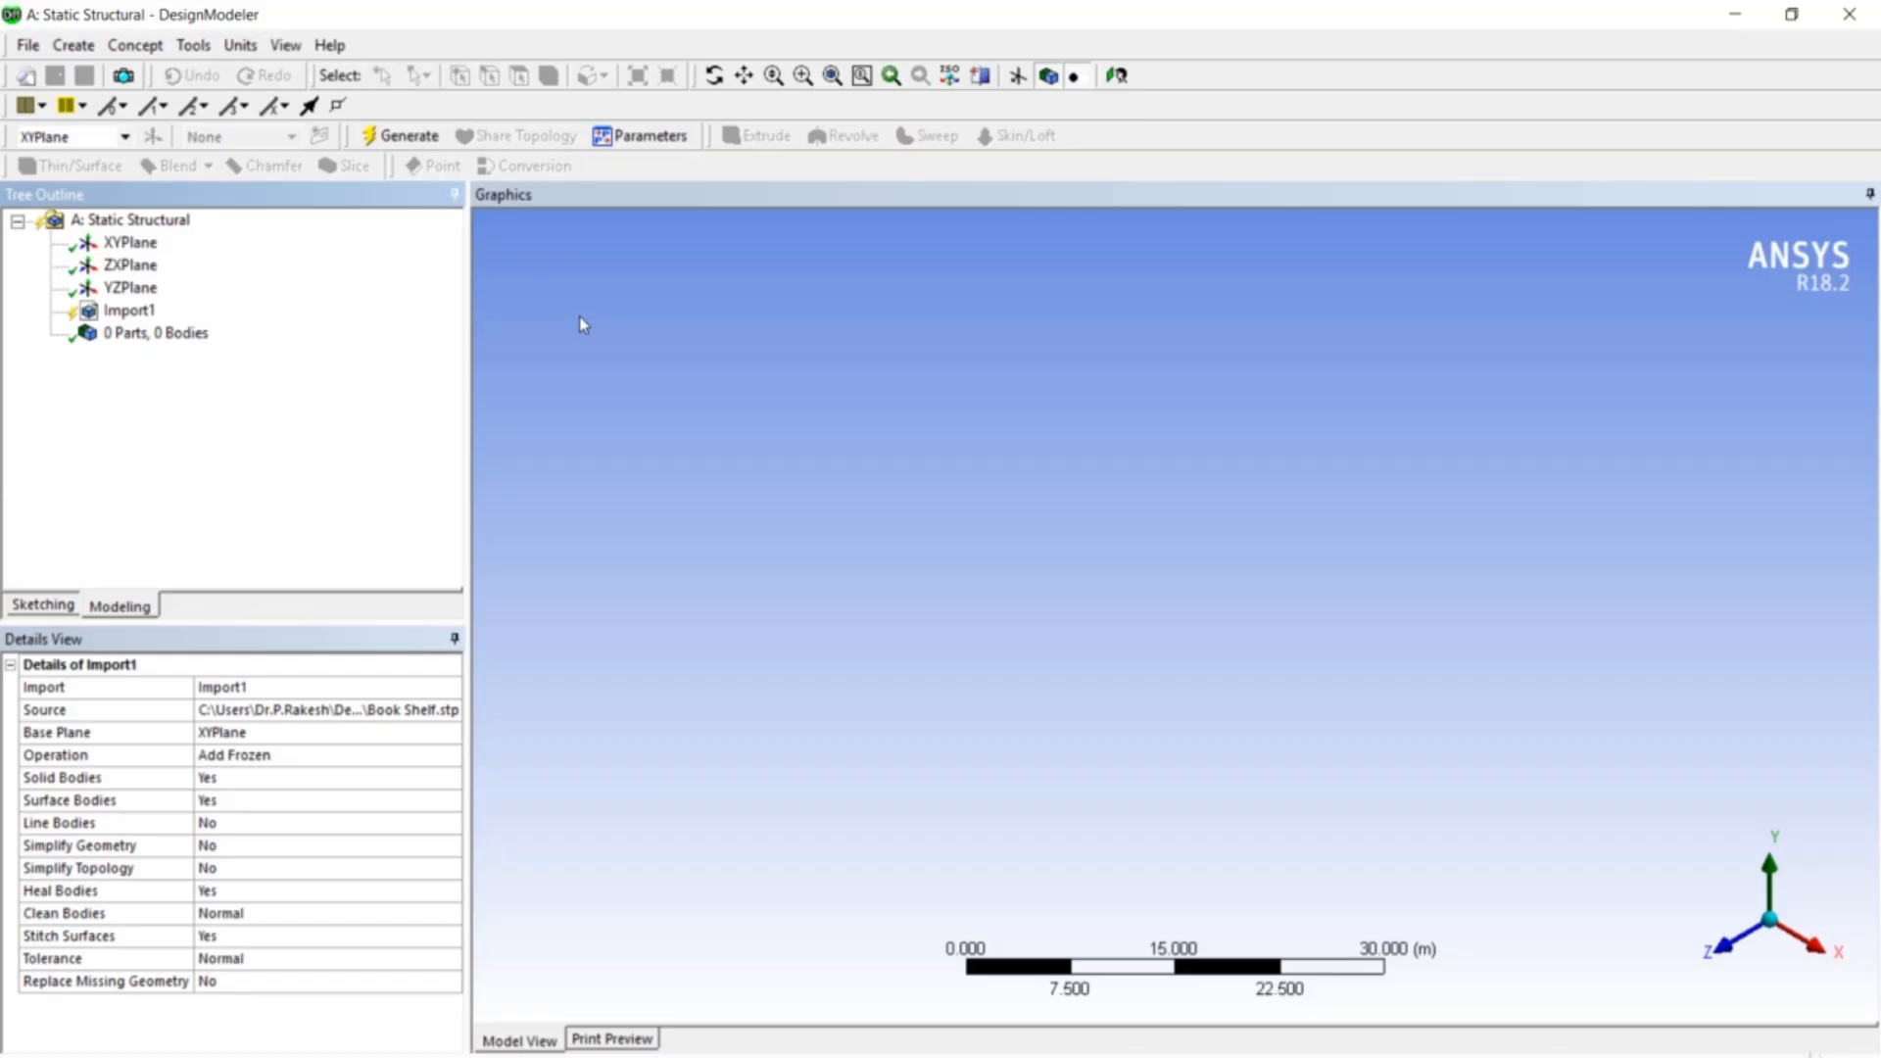
- Generate the Import1 bookshelf geometry and switch the model units to millimetres
{"action": "right_click", "coordinate": [134, 322]}
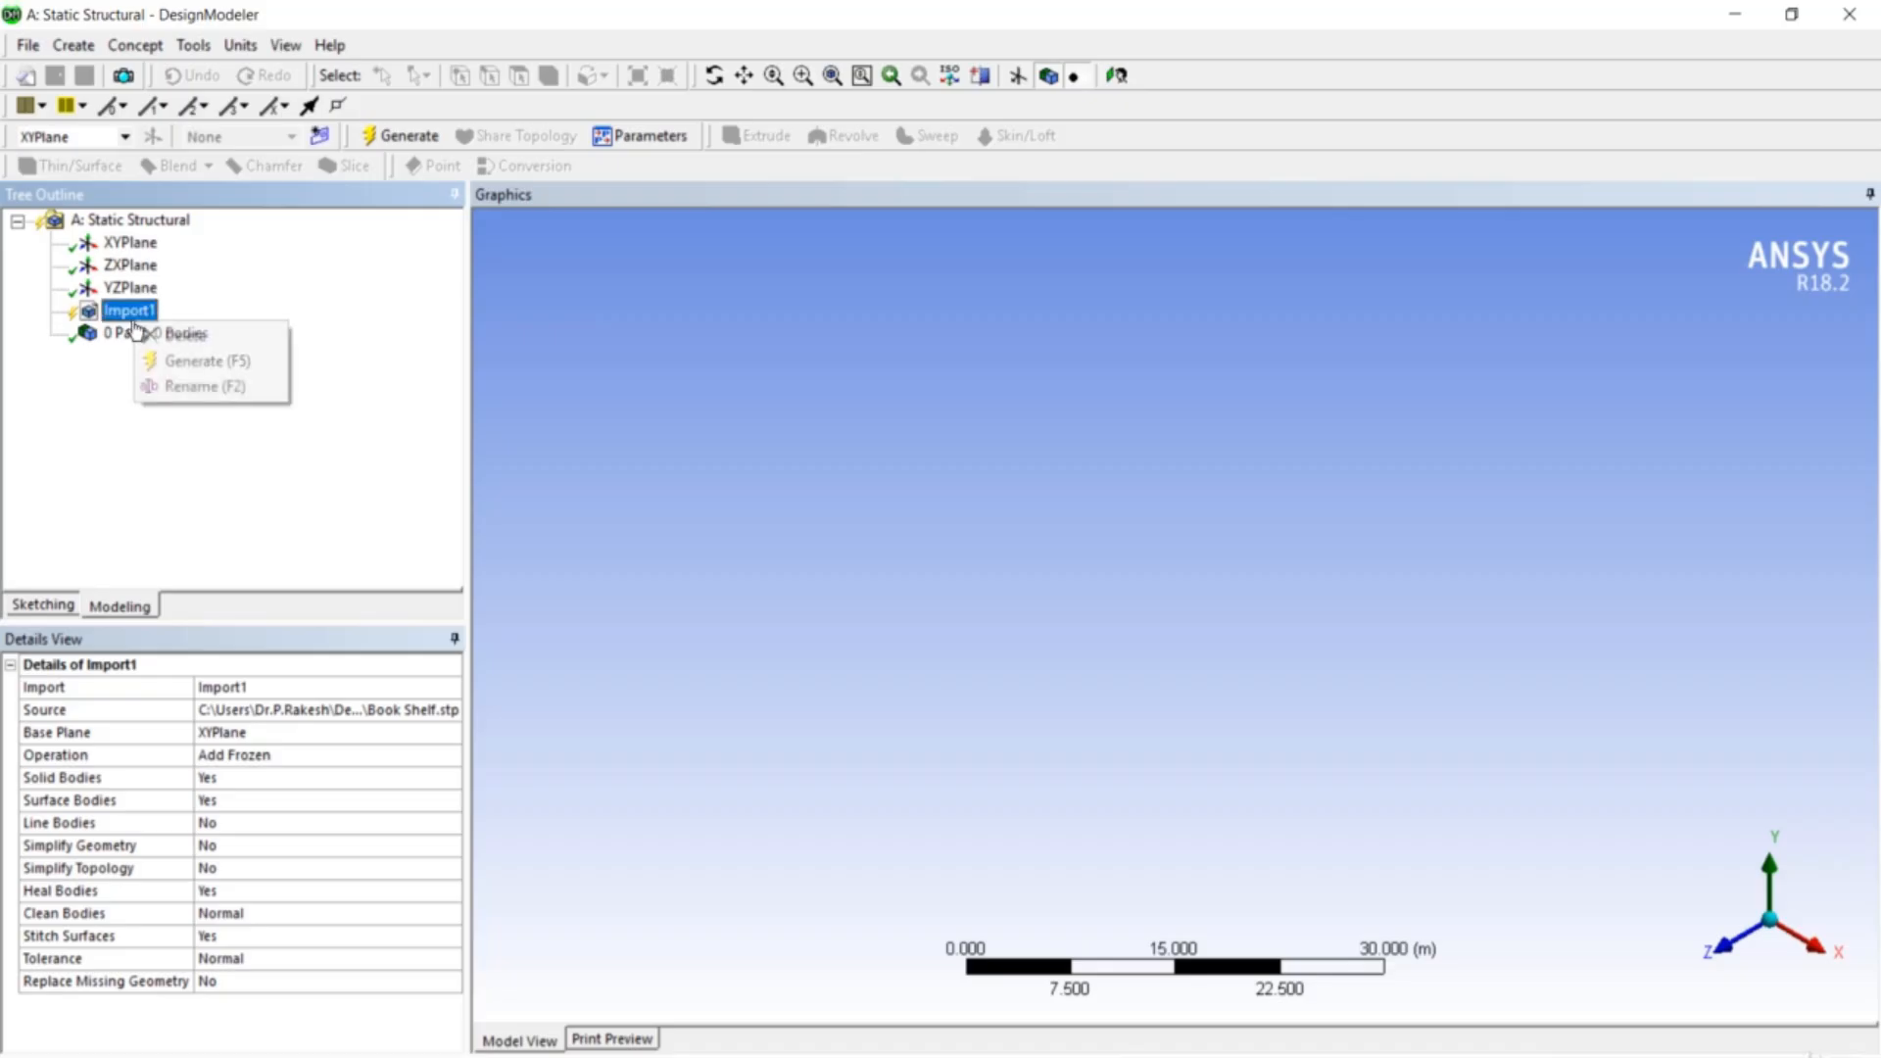
{"action": "left_click", "coordinate": [181, 362]}
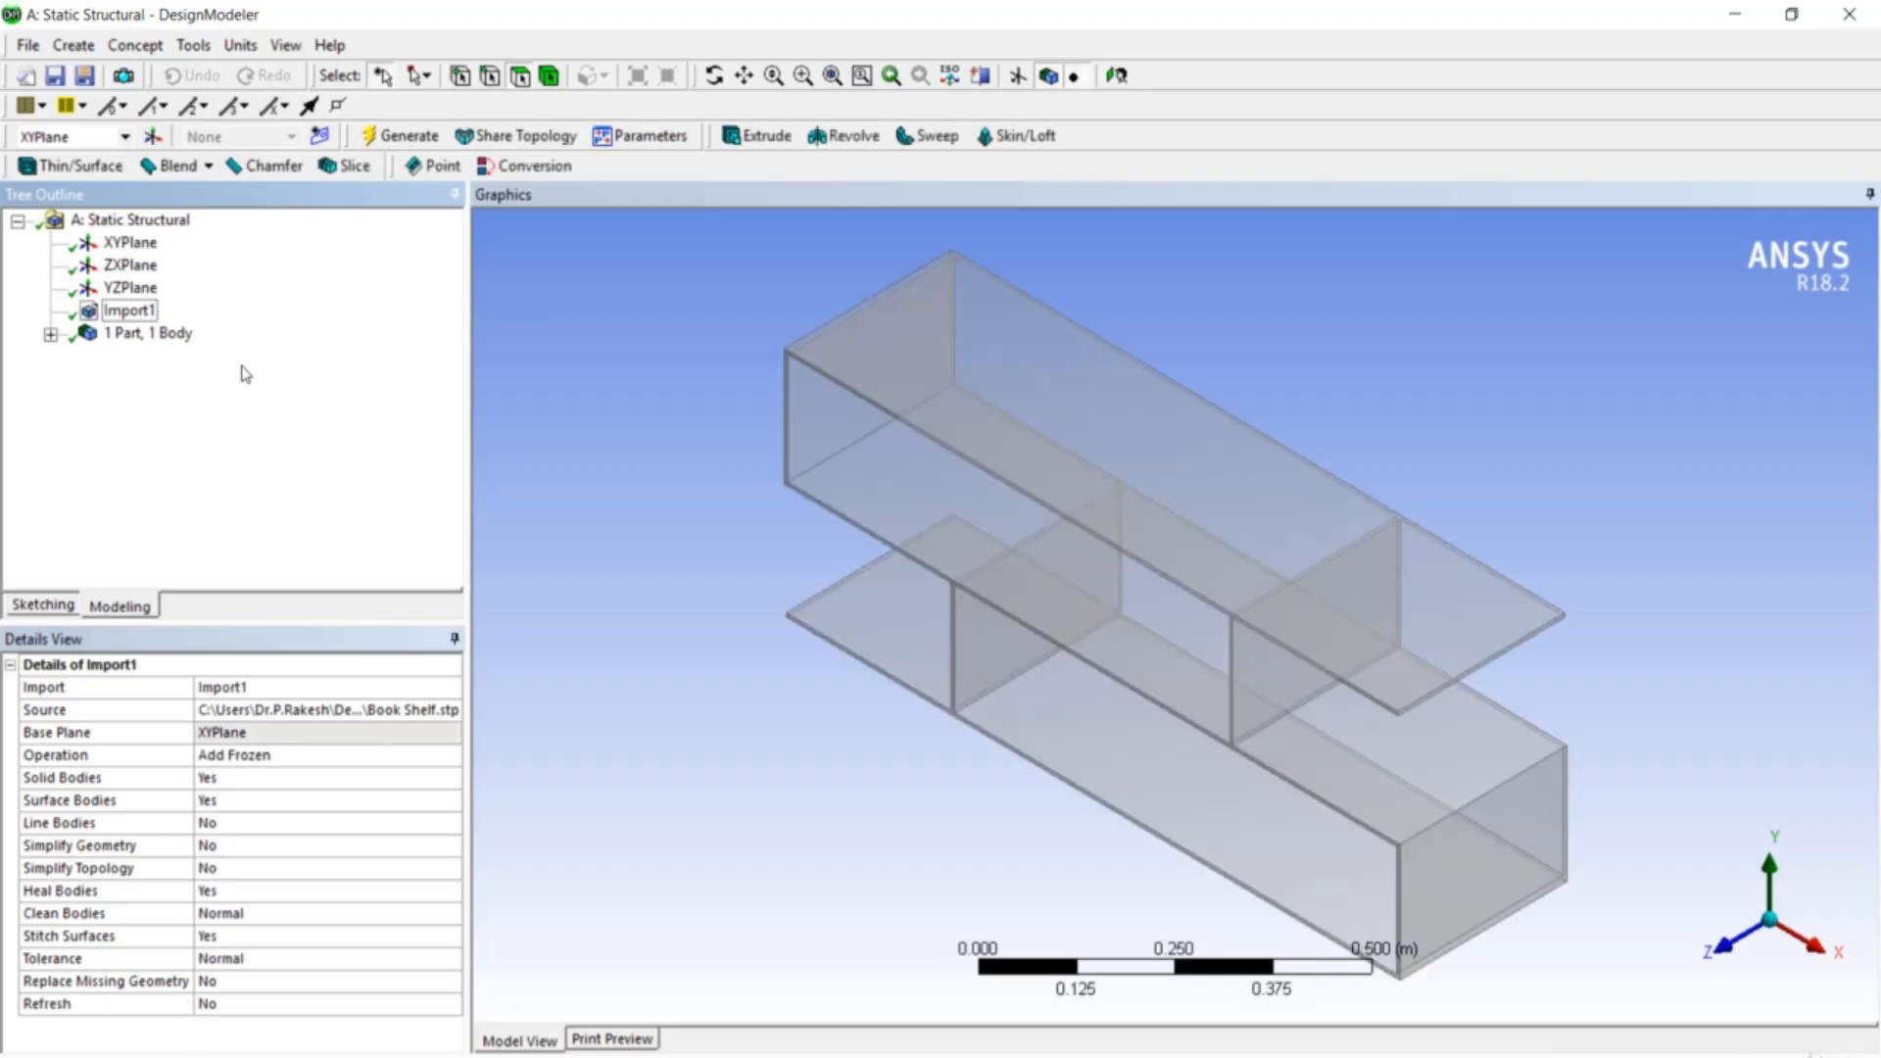
{"action": "middle_click_drag", "start_coordinate": [1113, 584], "coordinate": [1177, 547]}
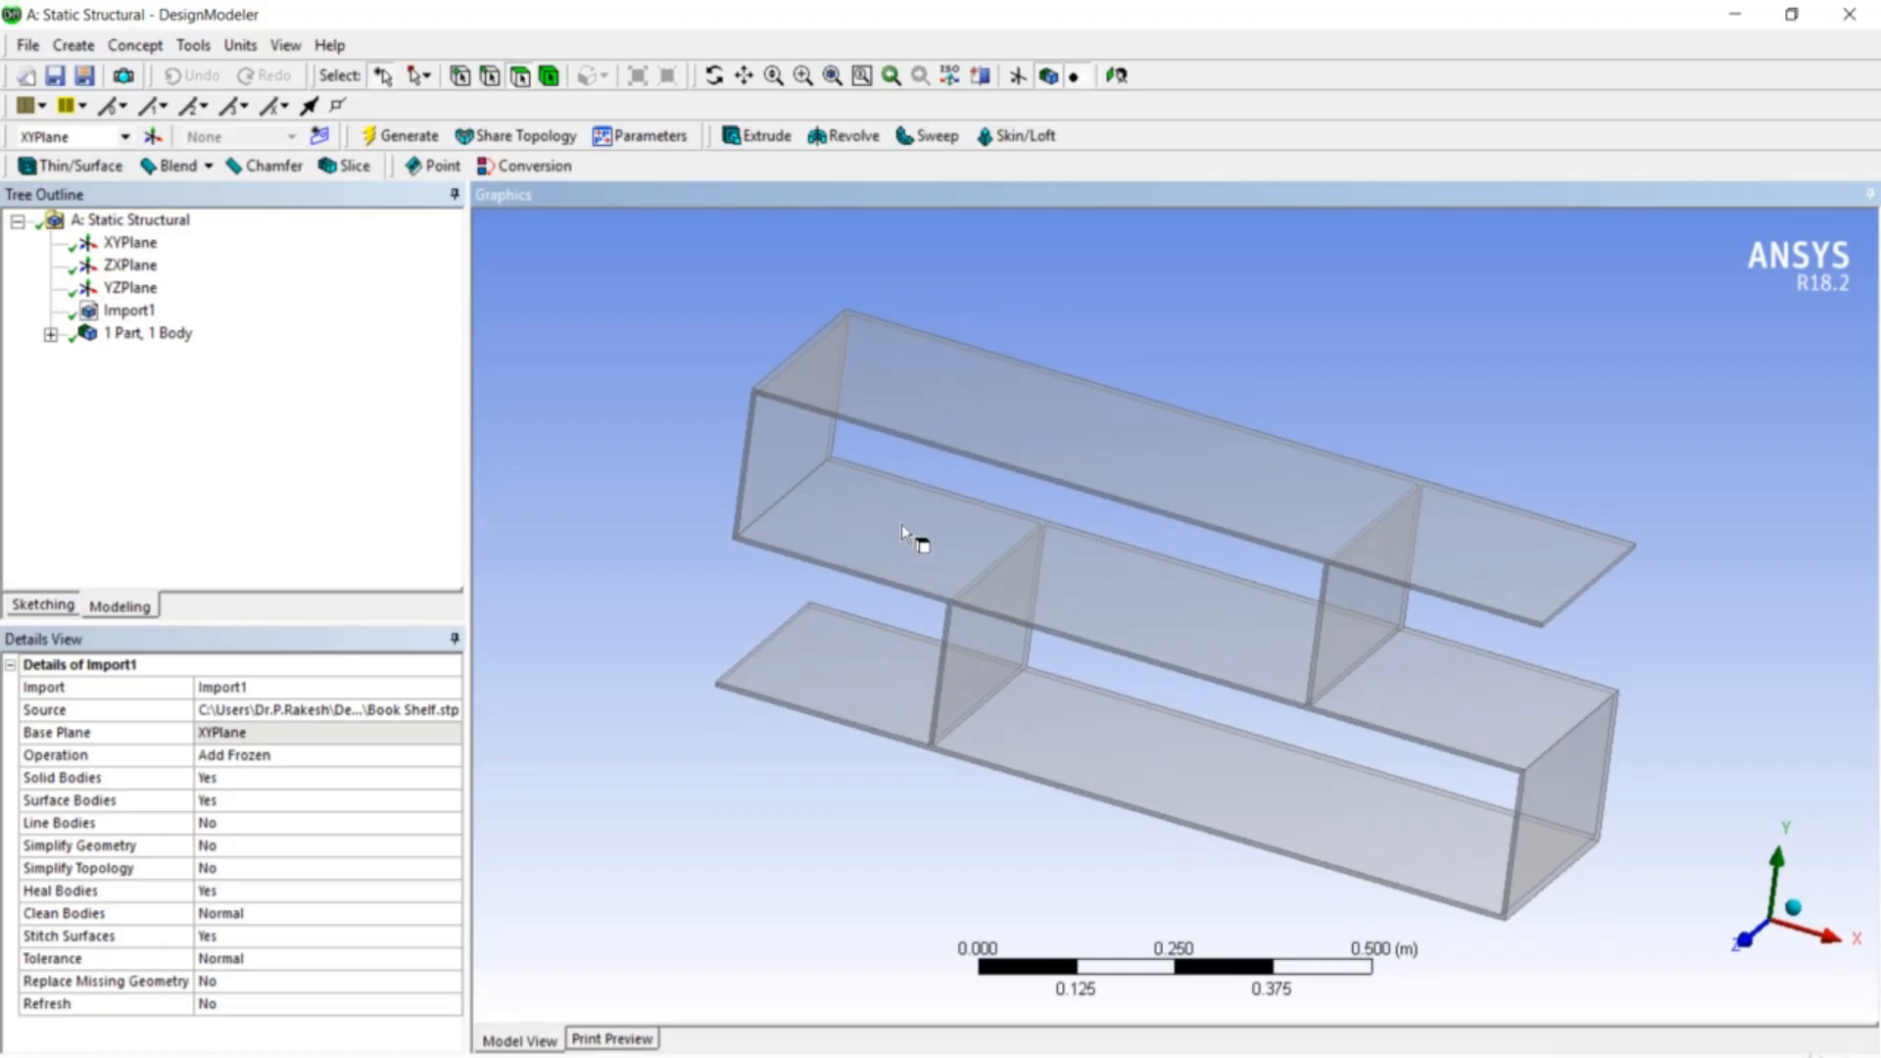
{"action": "left_click", "coordinate": [241, 46]}
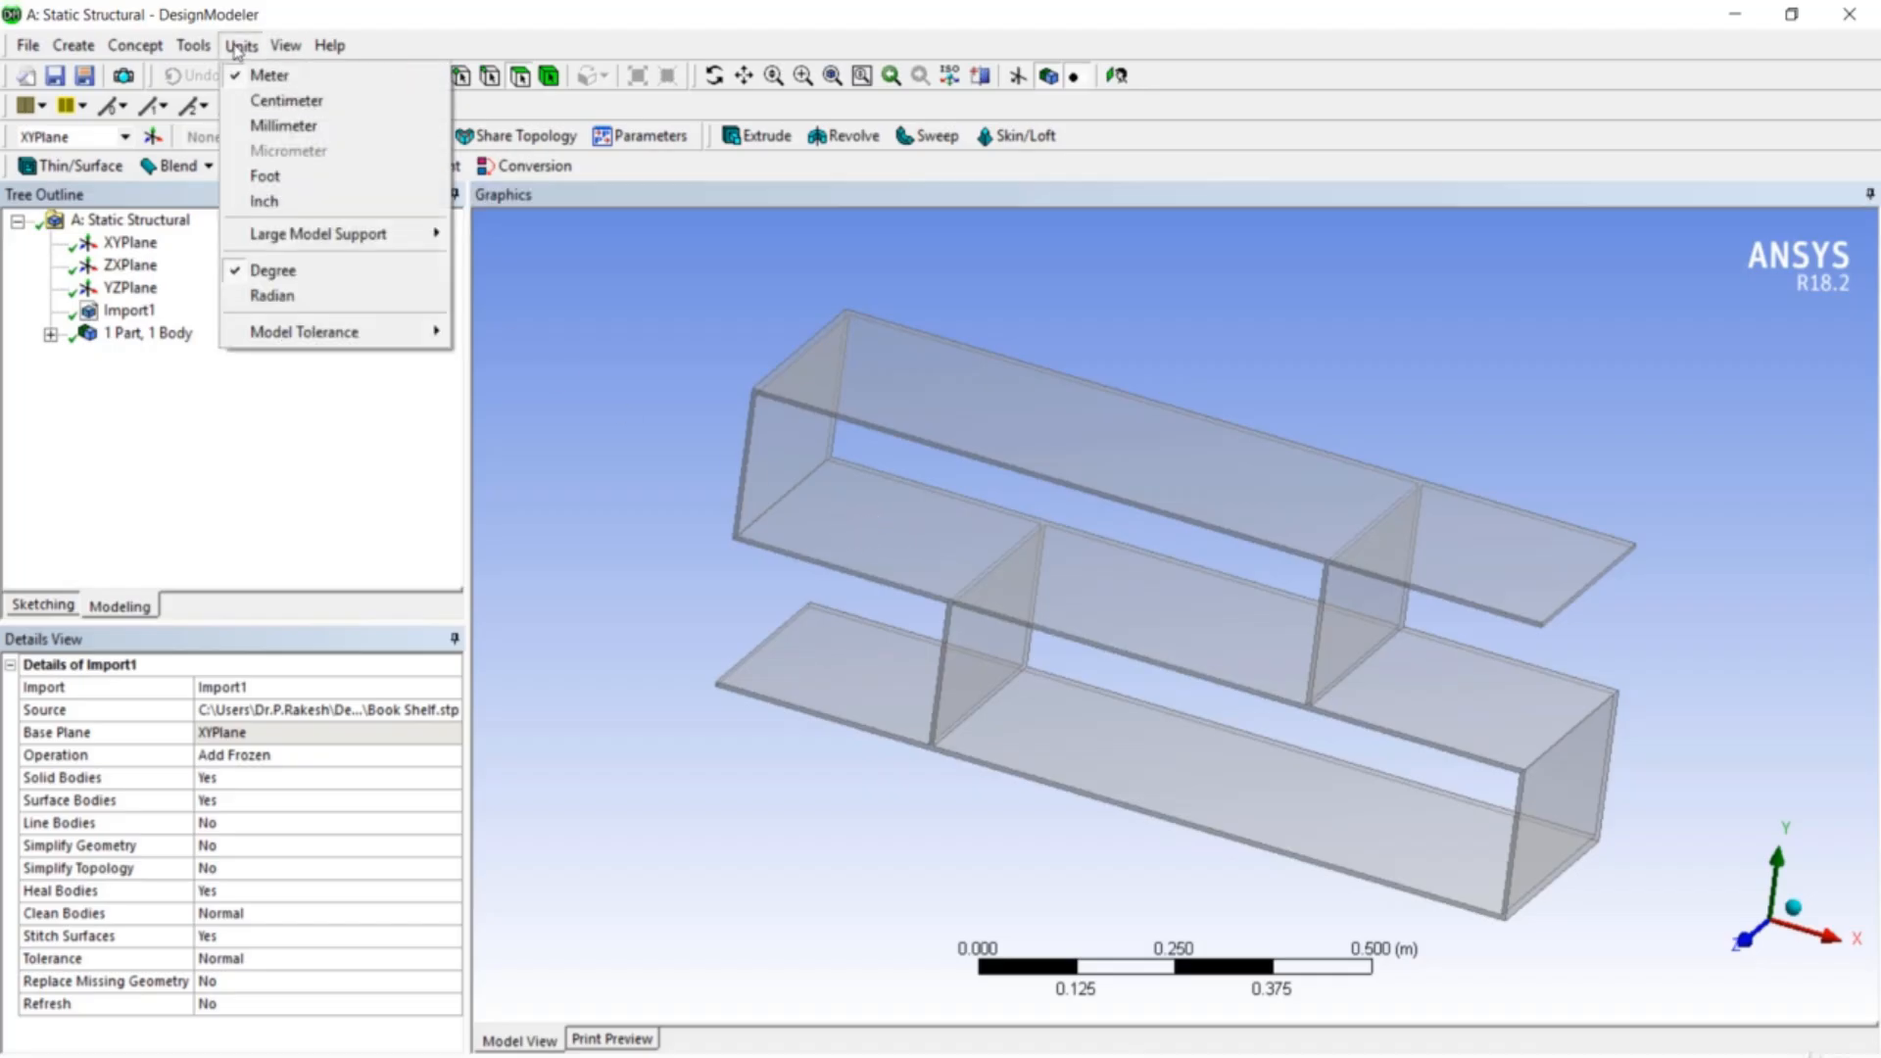
{"action": "left_click", "coordinate": [271, 133]}
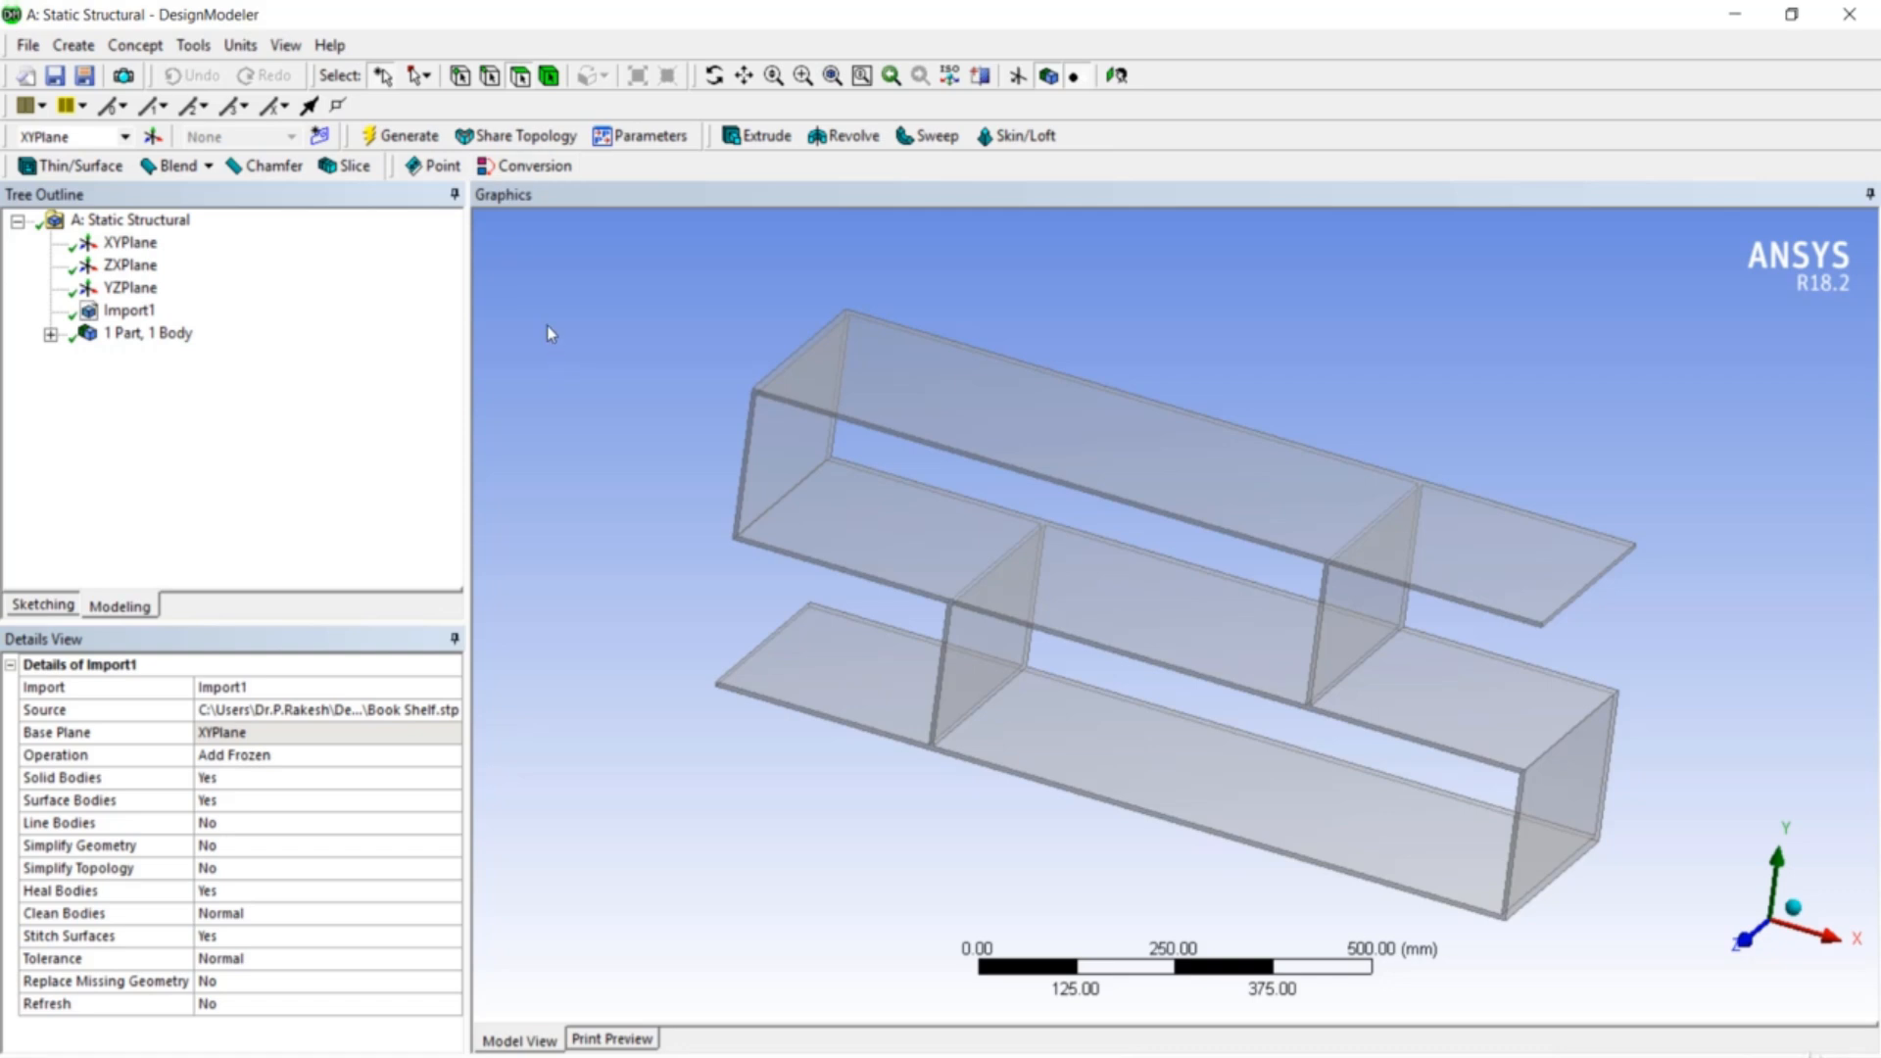
{"action": "middle_click_drag", "start_coordinate": [647, 333], "coordinate": [623, 333]}
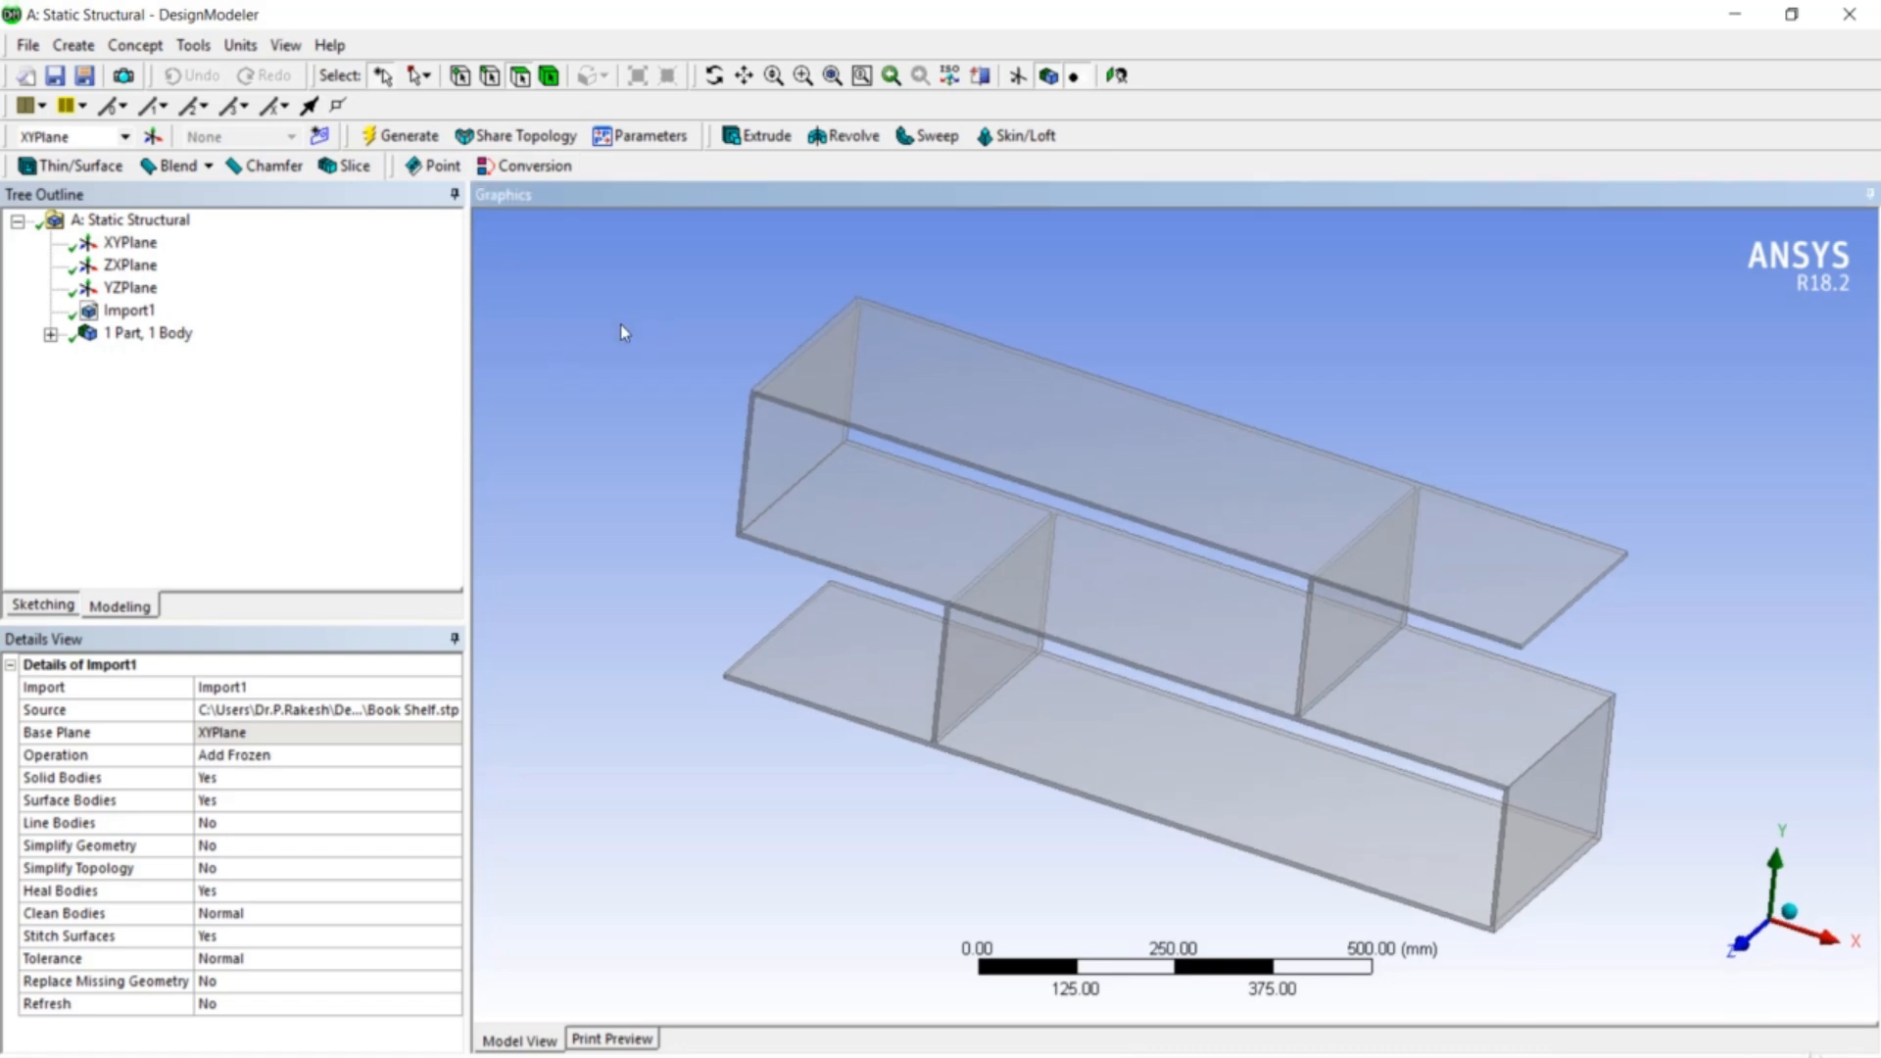
- Turn off Frozen Body Transparency so the bookshelf displays opaque
{"action": "left_click", "coordinate": [286, 45]}
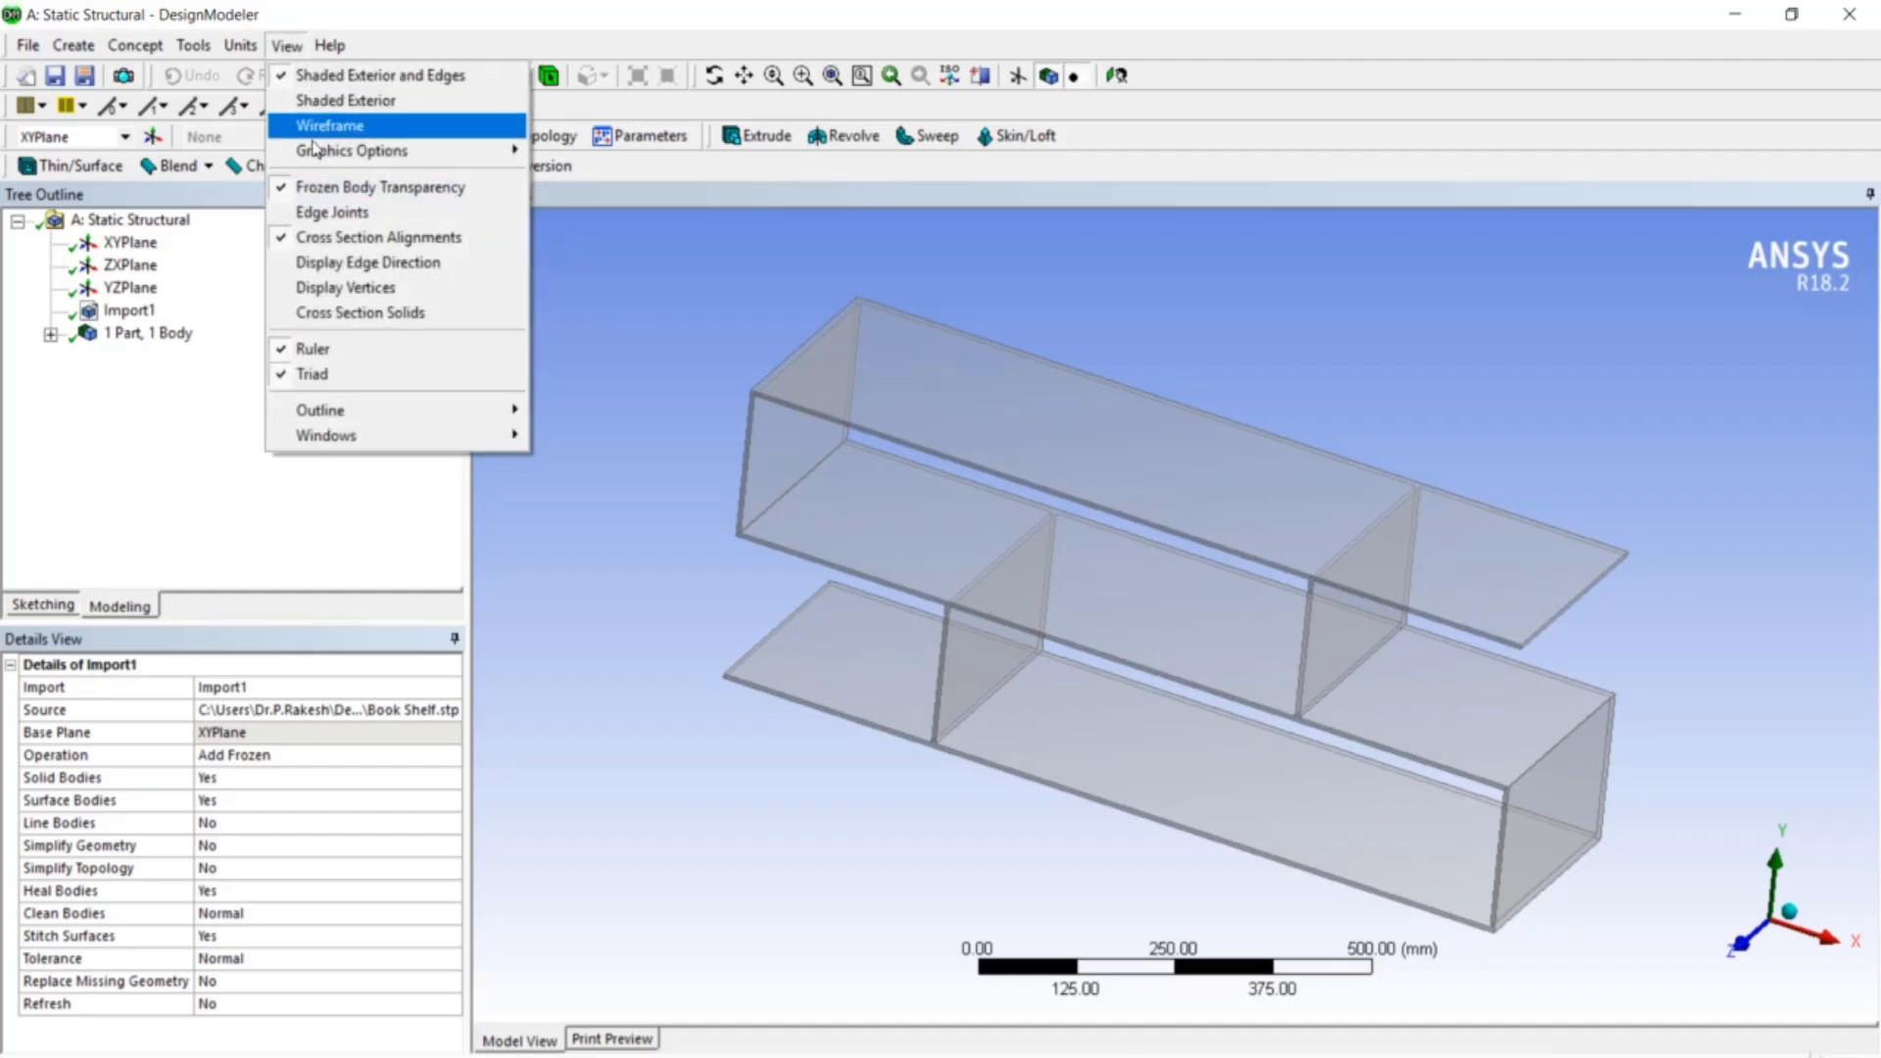
{"action": "left_click", "coordinate": [332, 192]}
{"action": "middle_click_drag", "start_coordinate": [630, 462], "coordinate": [719, 450]}
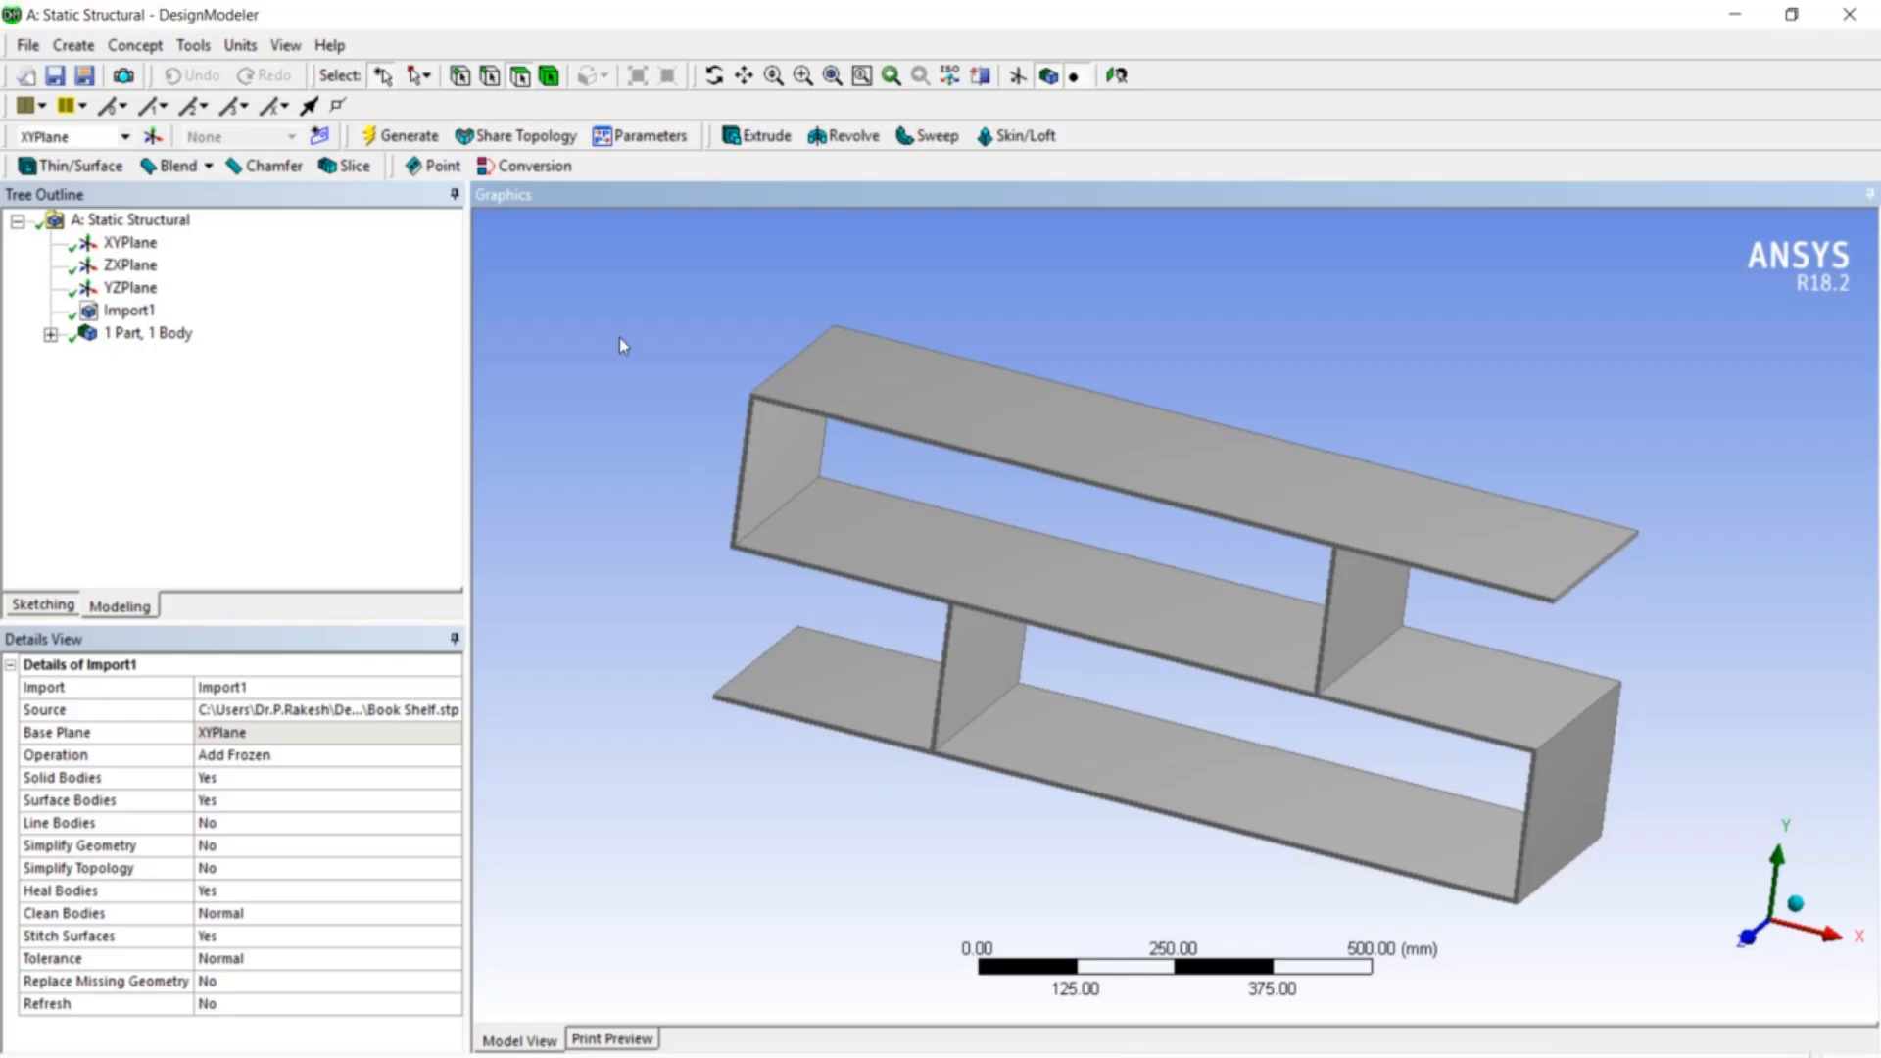
- Start a Mid-Surface feature and pick face pairs on the top shelf, left end wall and right wall
{"action": "left_click", "coordinate": [209, 53]}
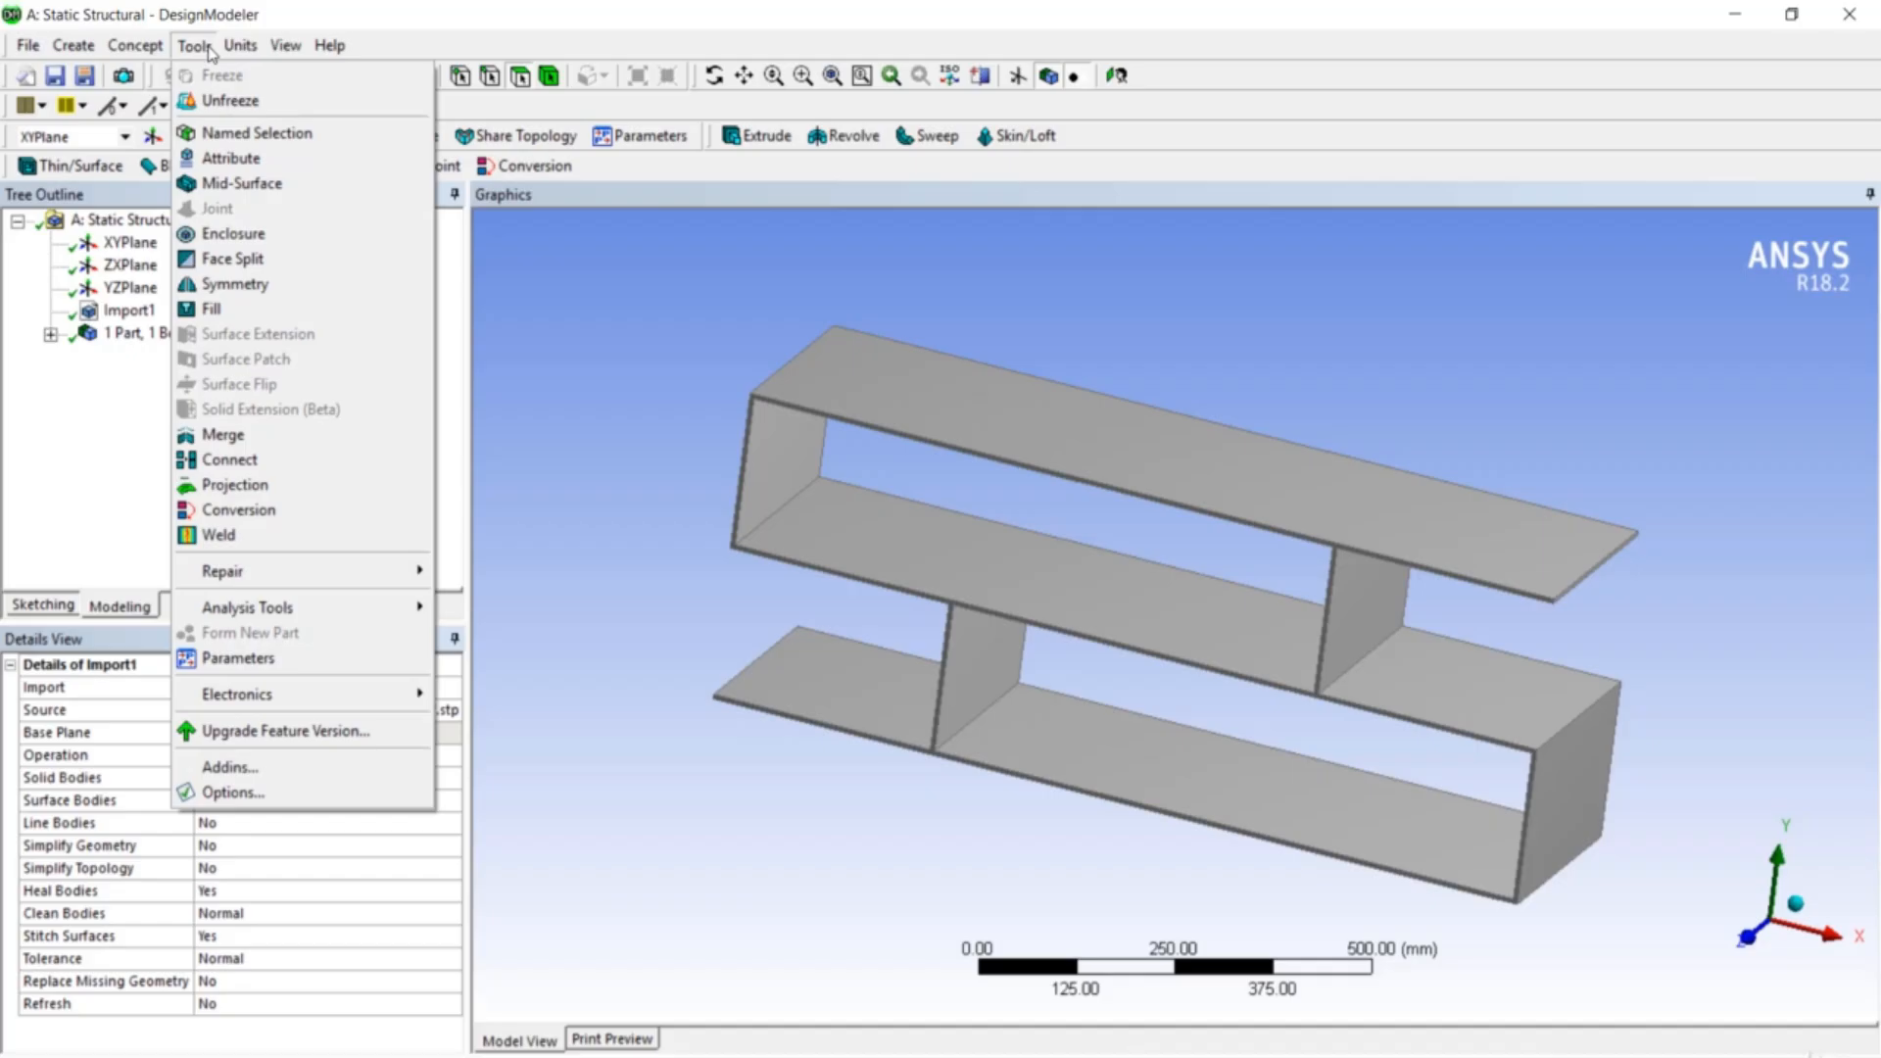
{"action": "left_click", "coordinate": [247, 187]}
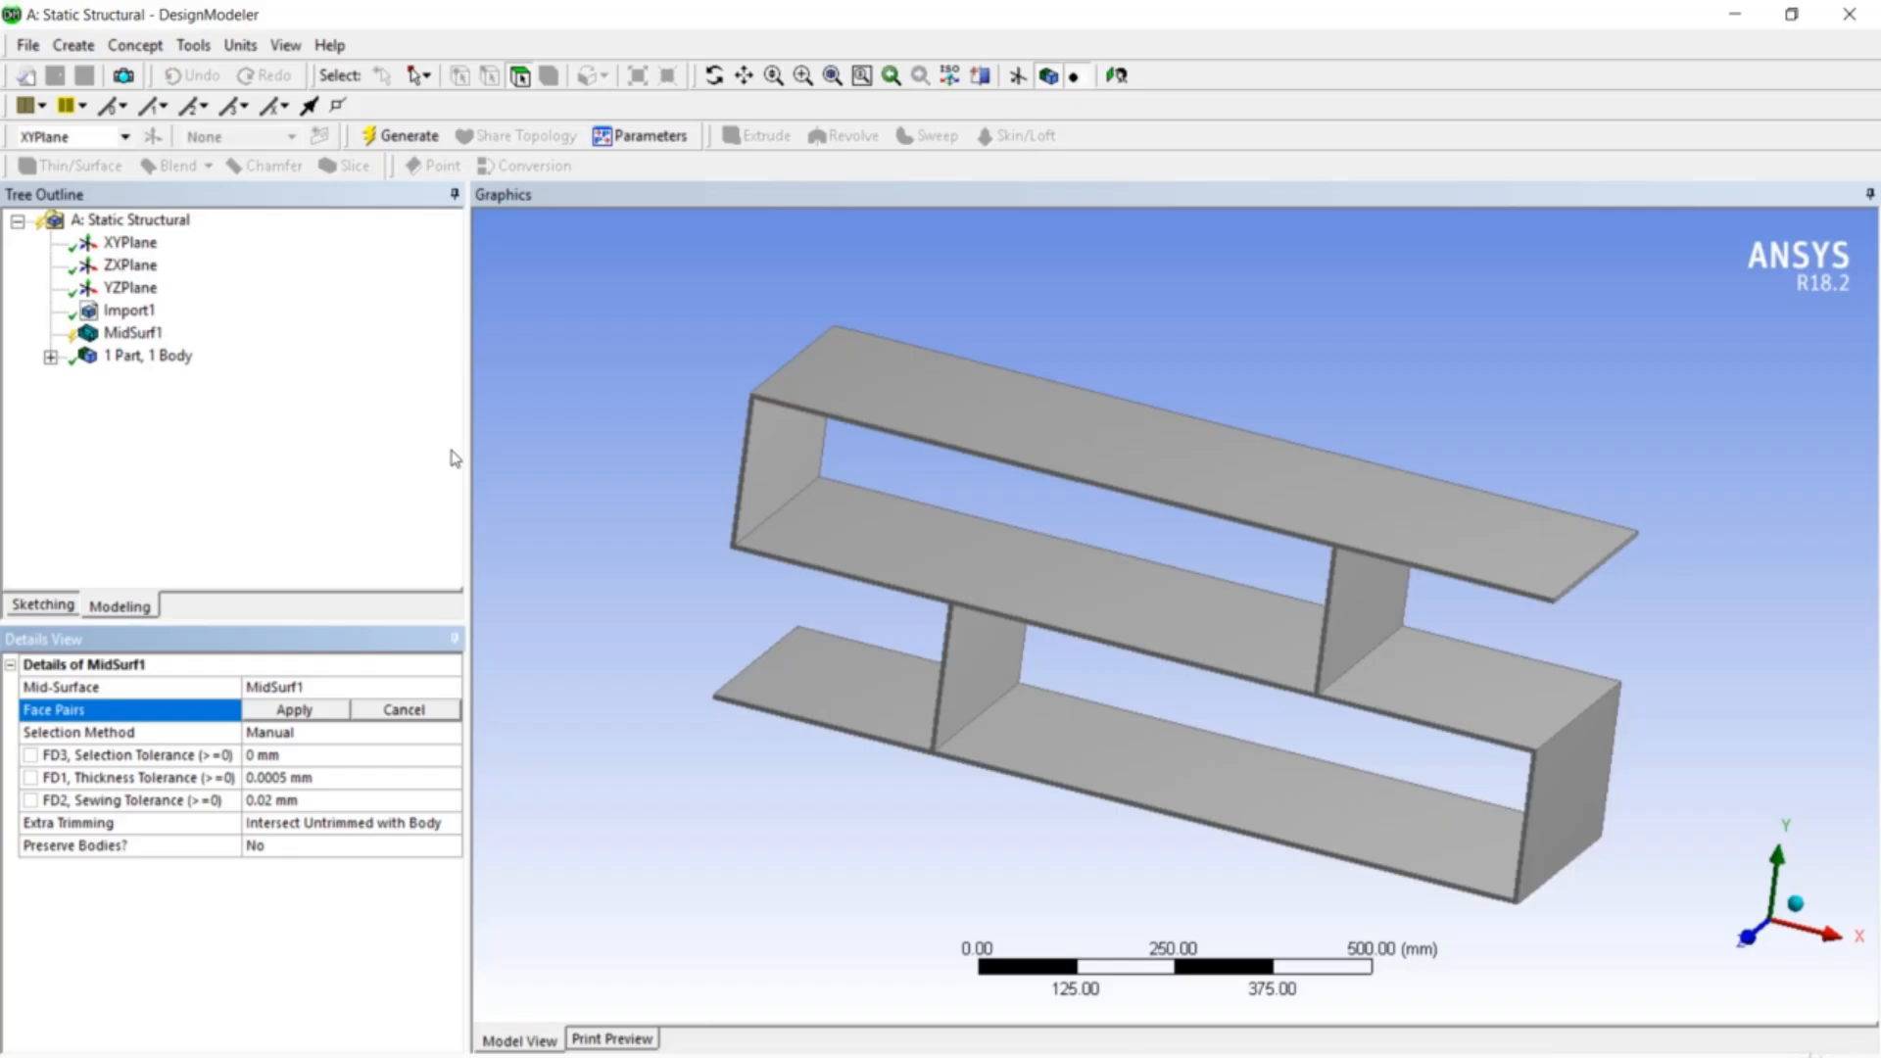
{"action": "middle_click_drag", "start_coordinate": [1503, 525], "coordinate": [1519, 281]}
{"action": "left_click", "coordinate": [1243, 491]}
{"action": "left_click", "coordinate": [1264, 478]}
{"action": "left_click", "coordinate": [1479, 456], "text": "ctrl"}
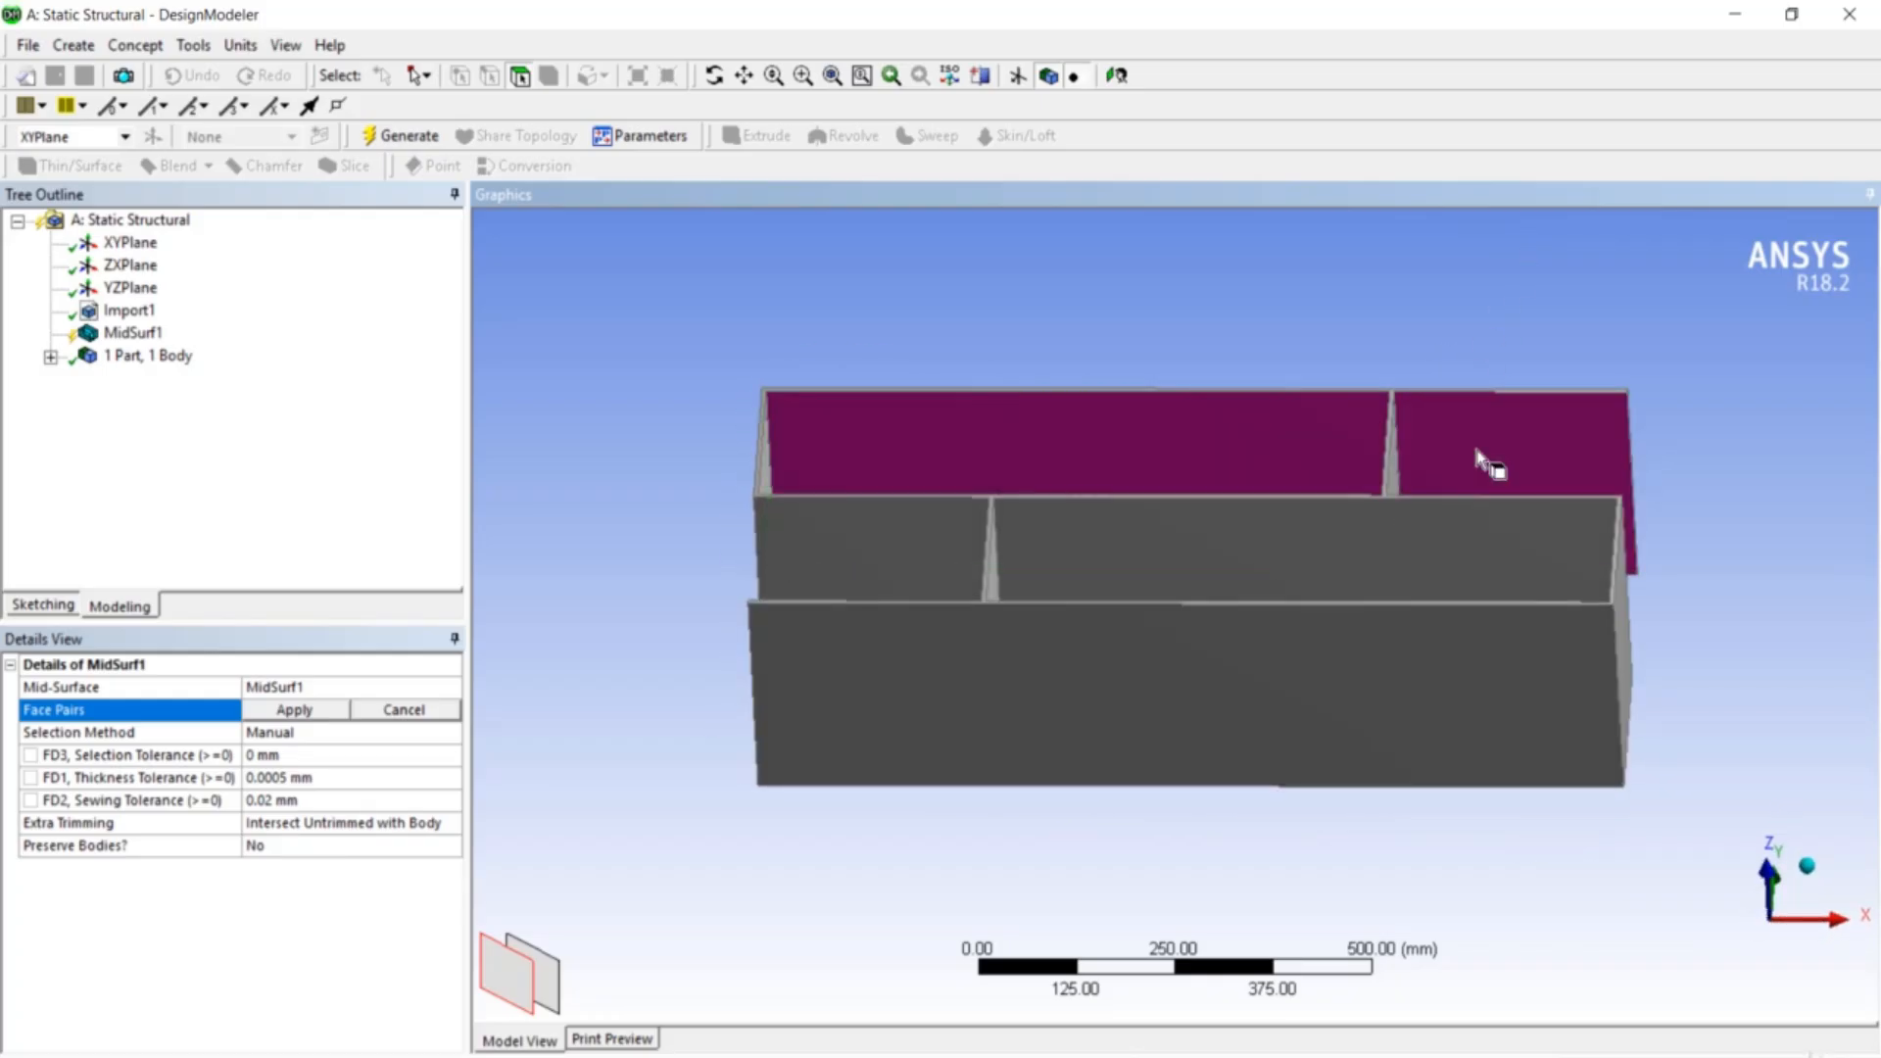
{"action": "middle_click_drag", "start_coordinate": [1326, 323], "coordinate": [1486, 450]}
{"action": "left_click", "coordinate": [911, 525]}
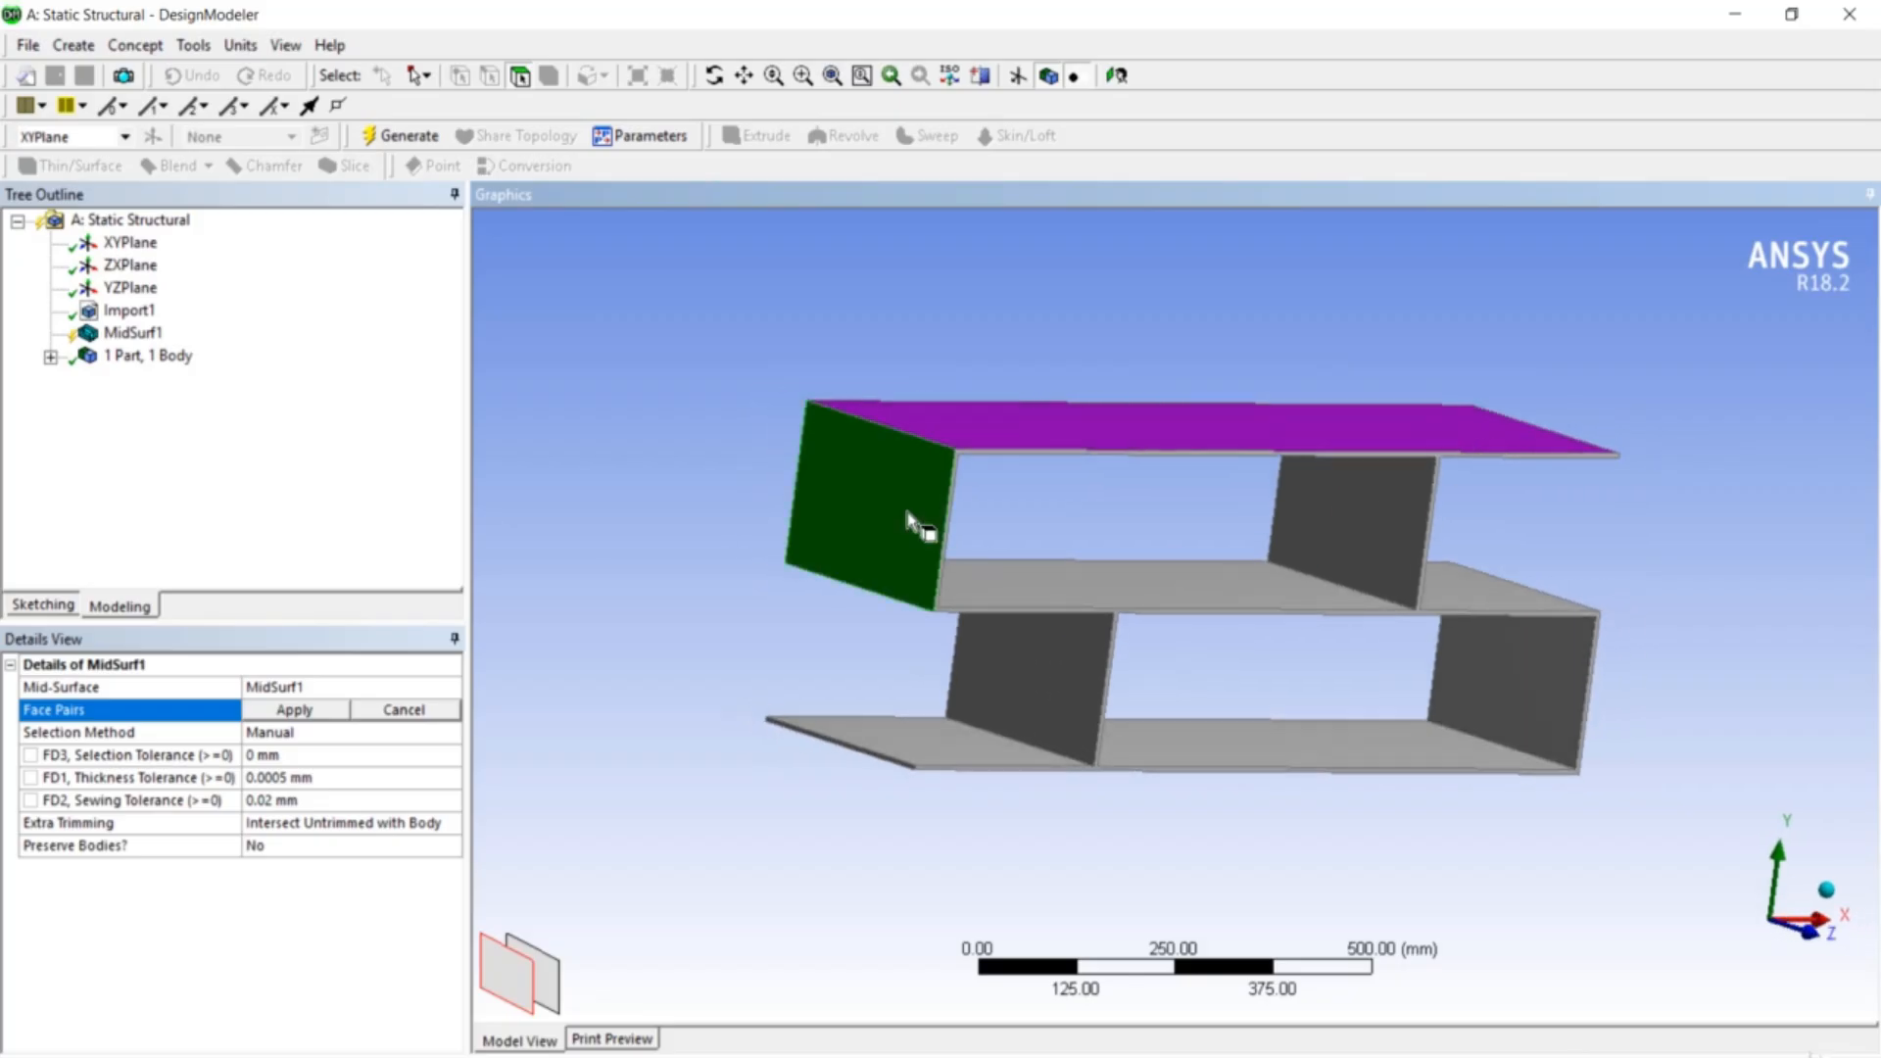
{"action": "middle_click_drag", "start_coordinate": [1050, 504], "coordinate": [843, 491]}
{"action": "left_click", "coordinate": [827, 487], "text": "ctrl"}
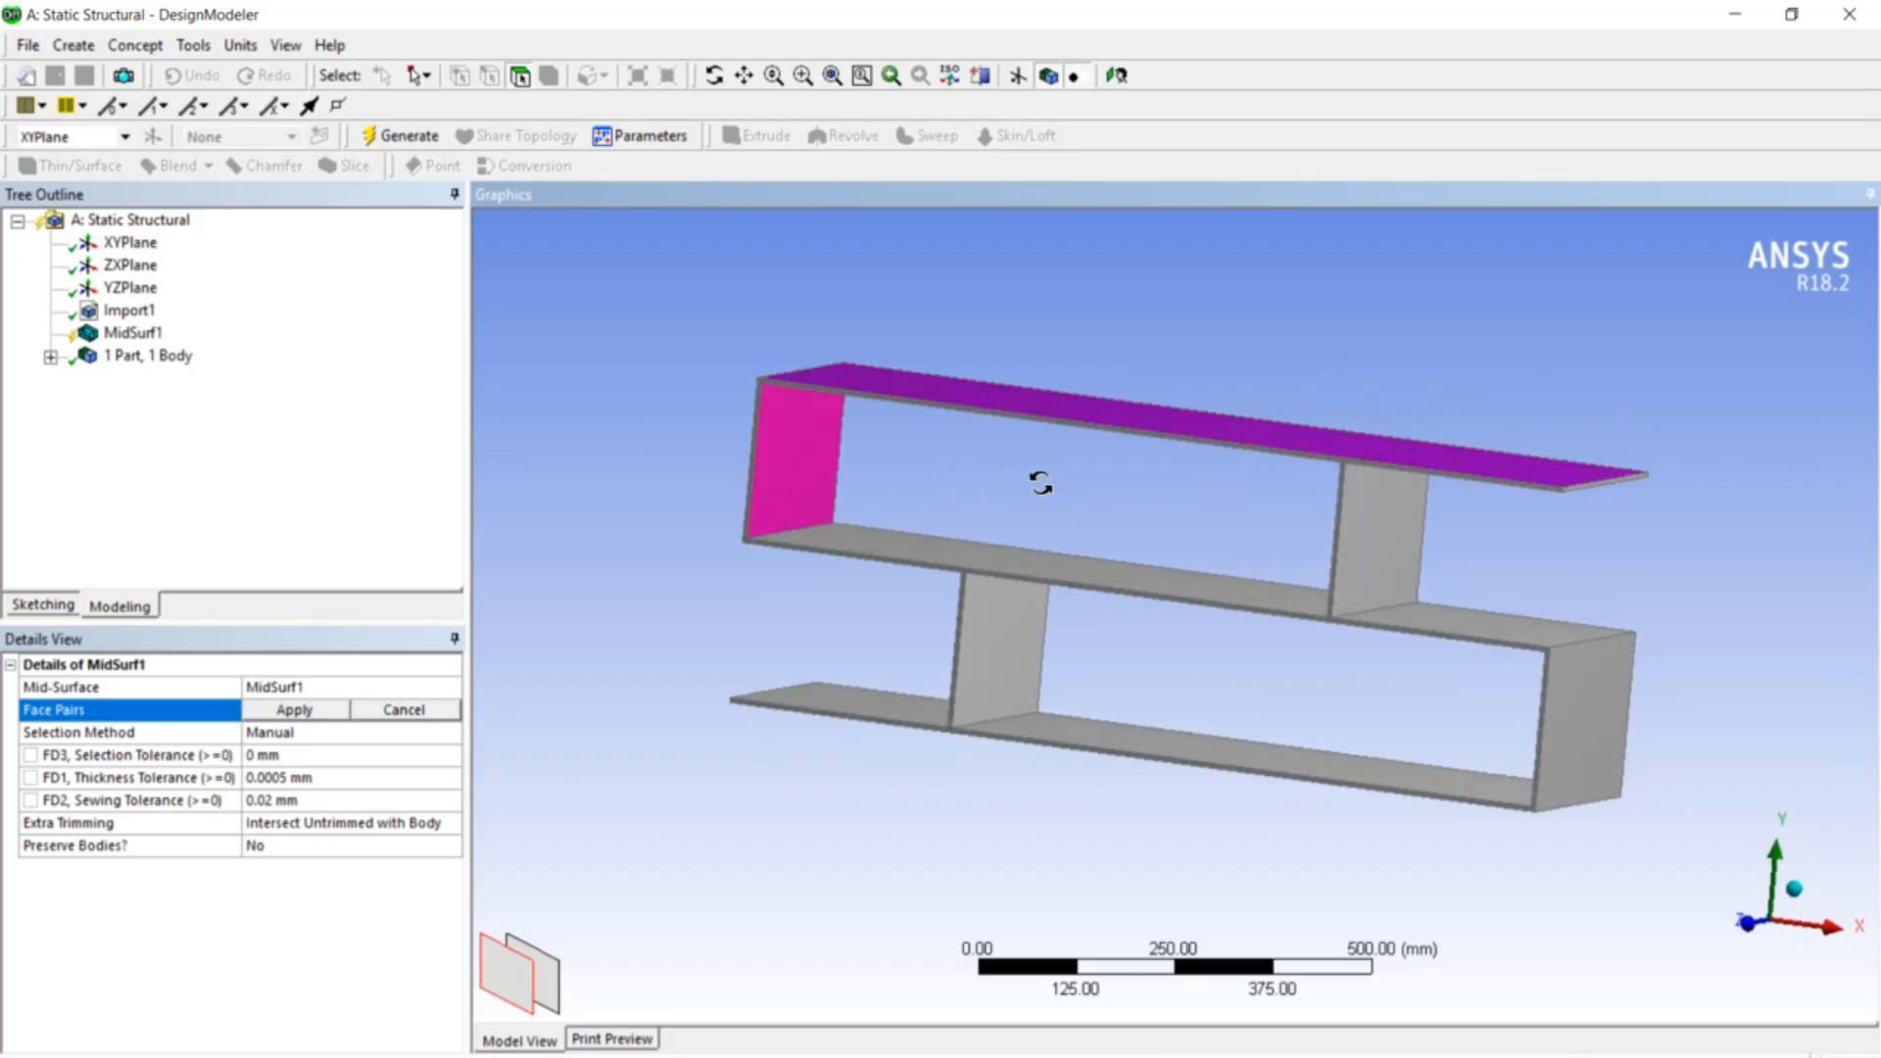
{"action": "middle_click_drag", "start_coordinate": [1040, 482], "coordinate": [1180, 516]}
{"action": "left_click", "coordinate": [1391, 560]}
{"action": "middle_click_drag", "start_coordinate": [1396, 568], "coordinate": [1558, 558]}
{"action": "left_click", "coordinate": [1335, 532], "text": "ctrl"}
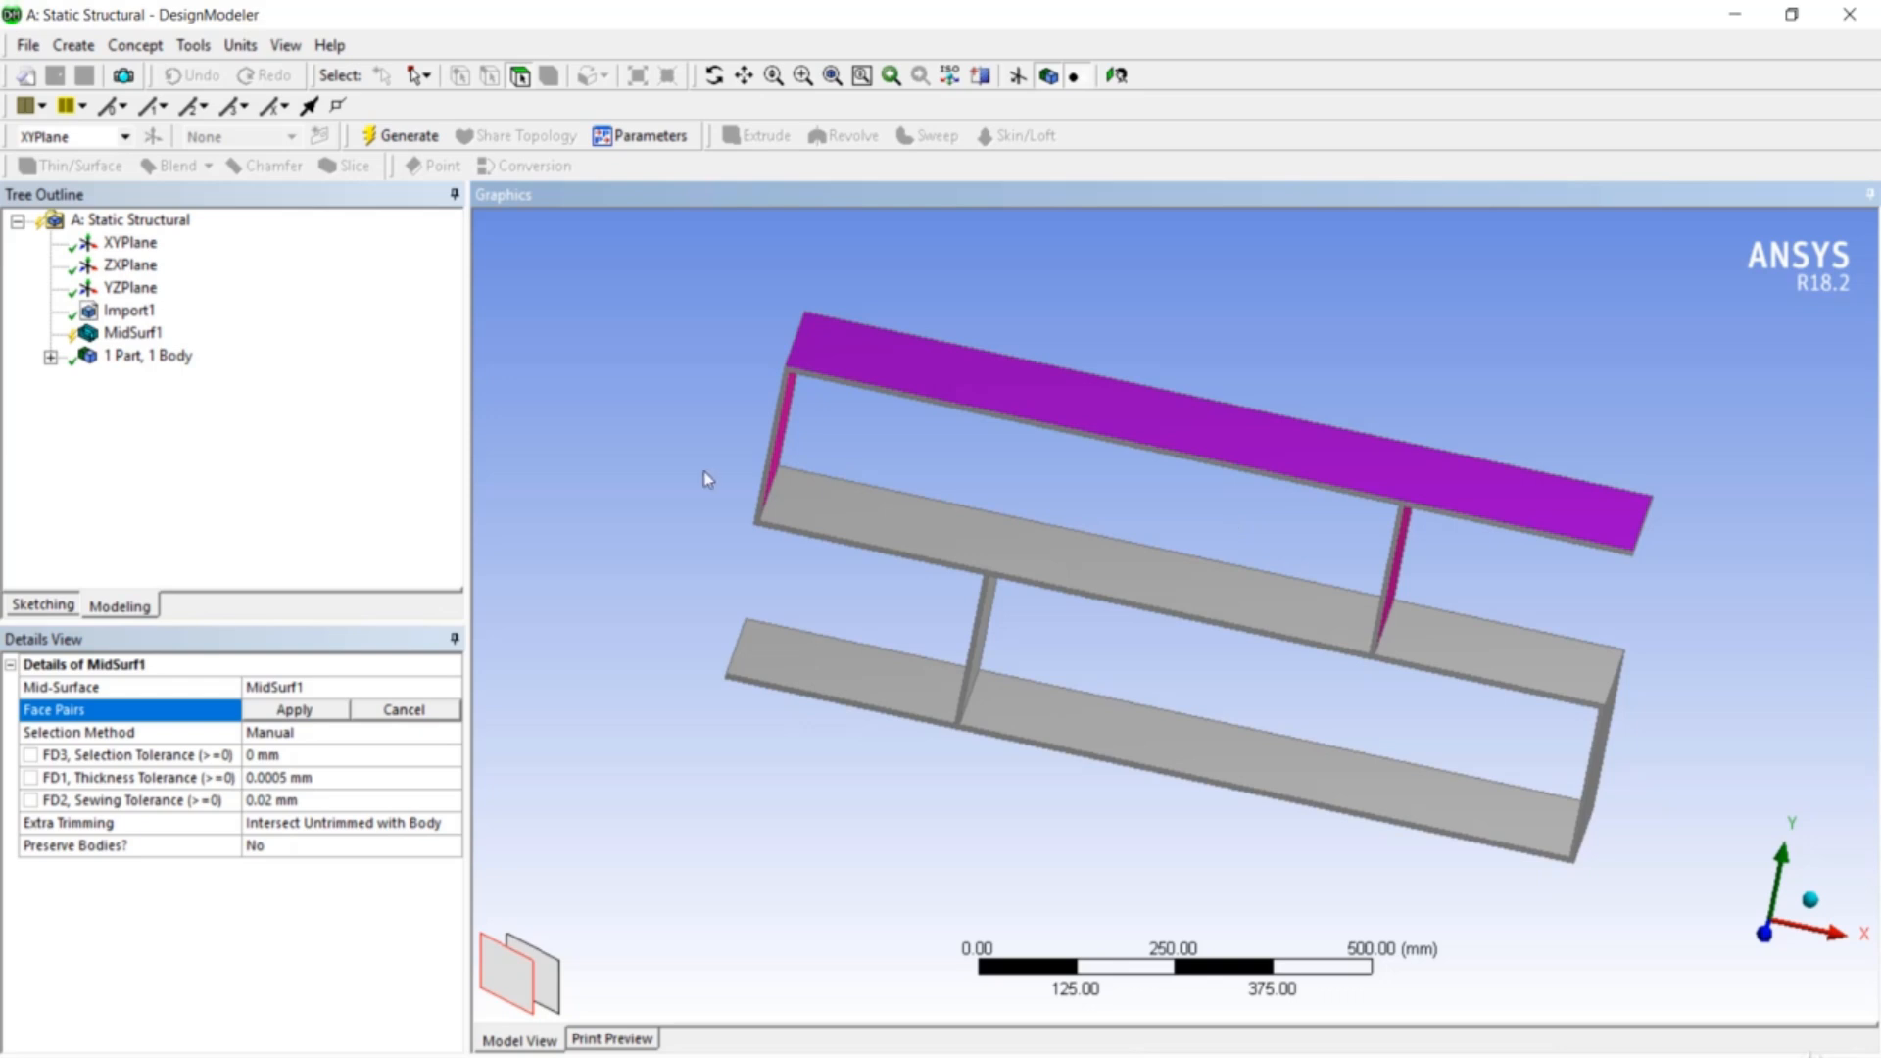
- Pick face pairs on the middle shelf, middle wall, bottom right end and right end wall
{"action": "left_click", "coordinate": [833, 495]}
{"action": "middle_click_drag", "start_coordinate": [862, 614], "coordinate": [923, 490], "text": "ctrl"}
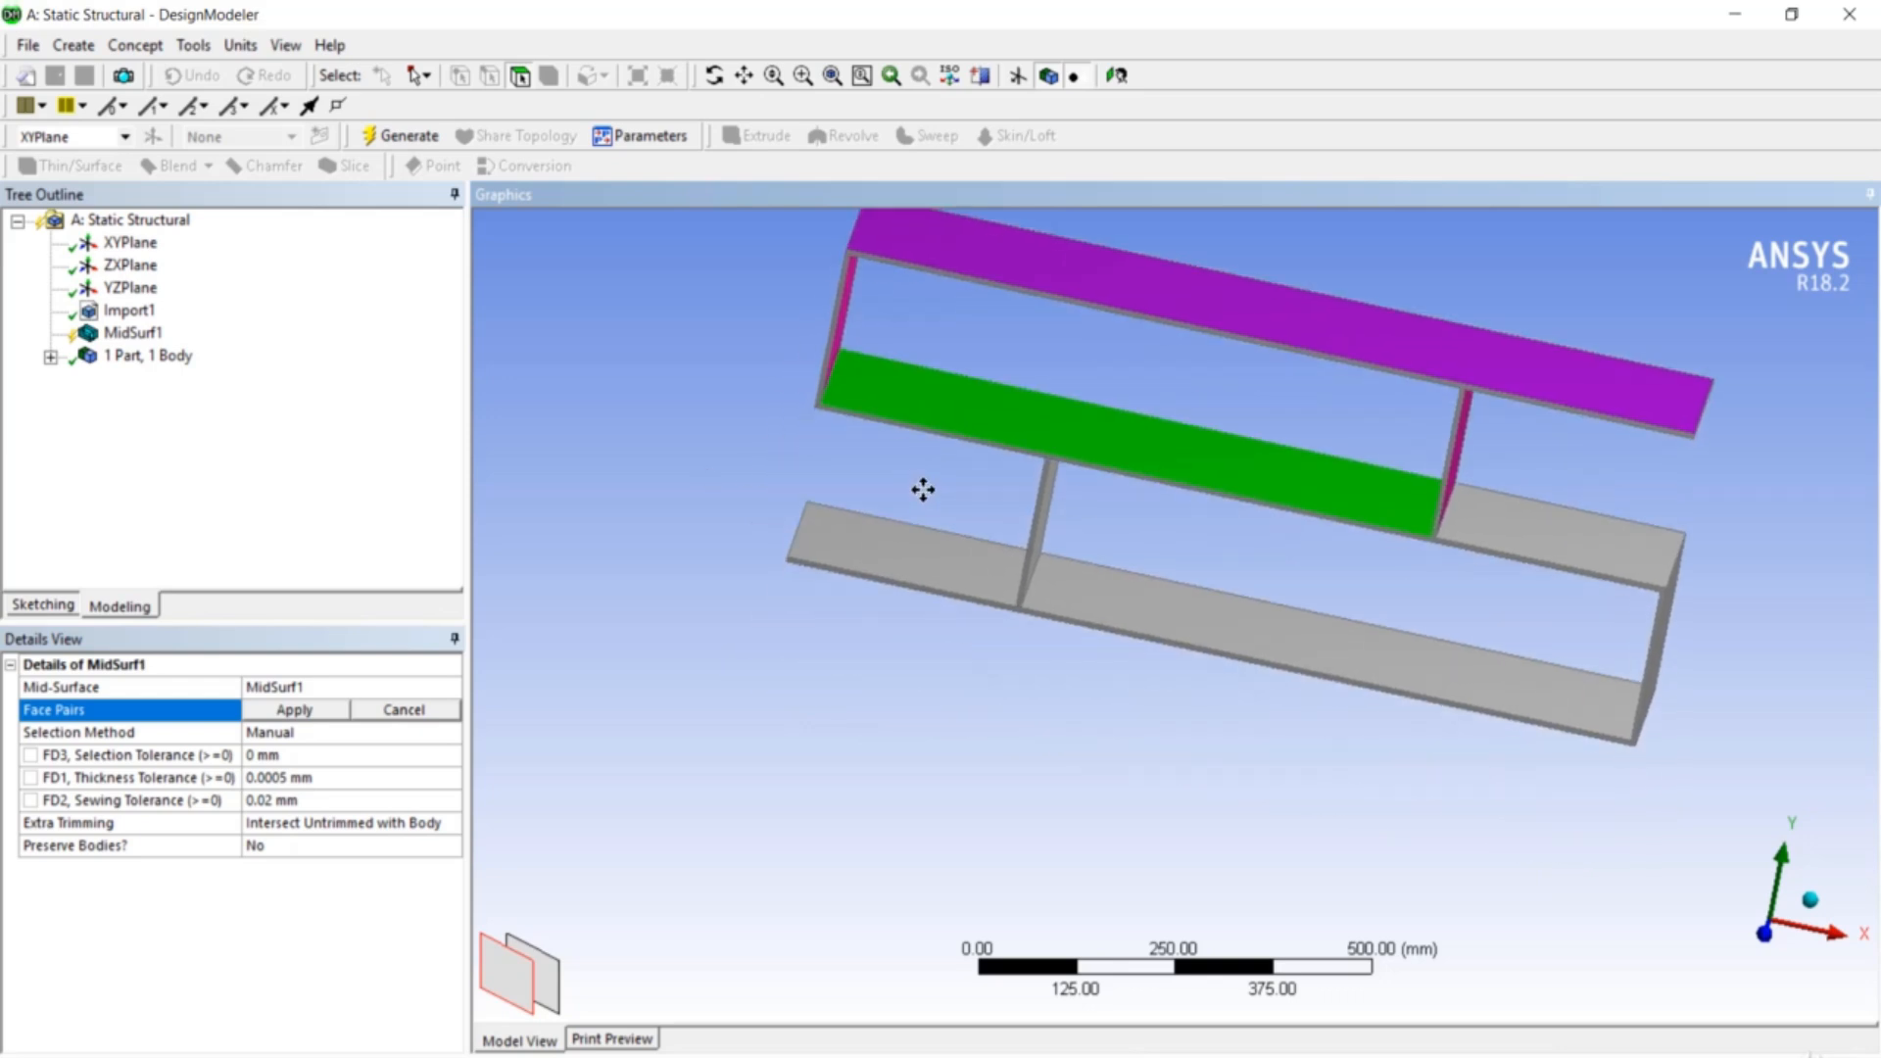
{"action": "middle_click_drag", "start_coordinate": [1126, 521], "coordinate": [1104, 565]}
{"action": "left_click", "coordinate": [982, 418]}
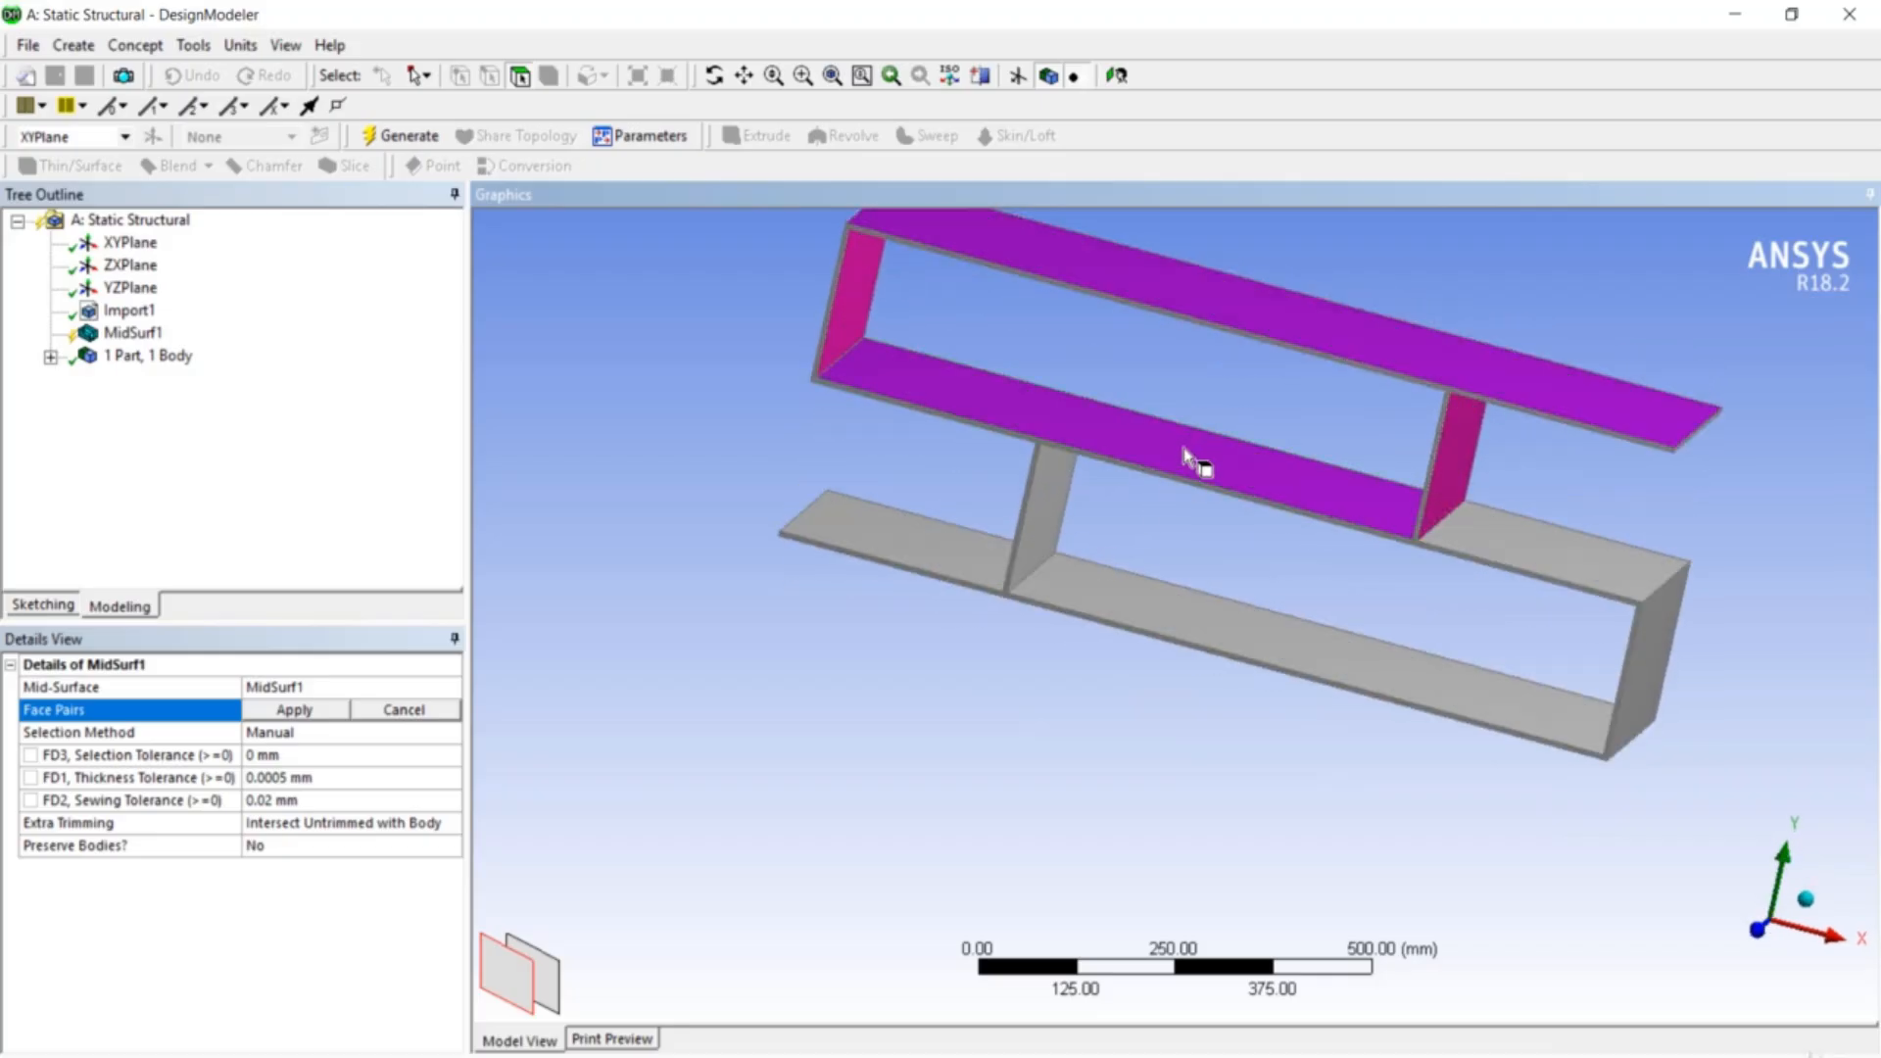
{"action": "middle_click_drag", "start_coordinate": [1209, 538], "coordinate": [1236, 441]}
{"action": "left_click", "coordinate": [1246, 451]}
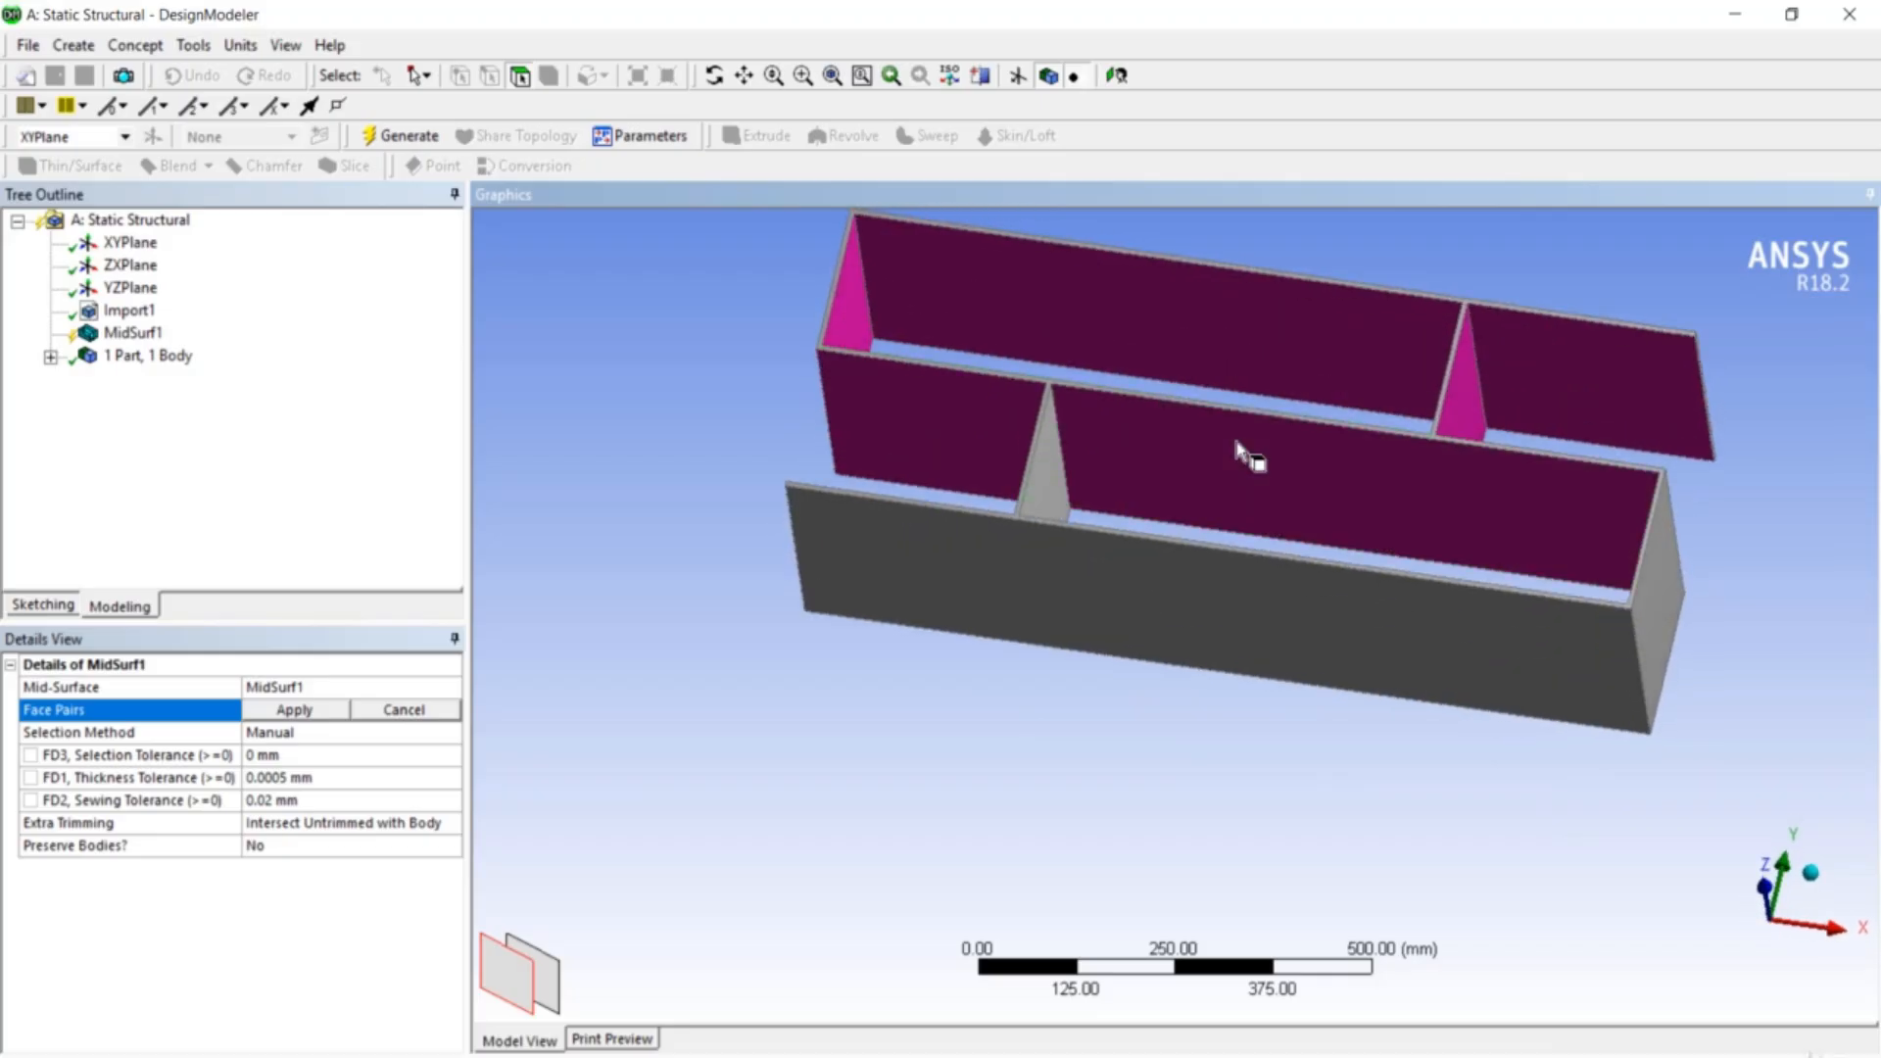
{"action": "middle_click_drag", "start_coordinate": [1478, 470], "coordinate": [1457, 536]}
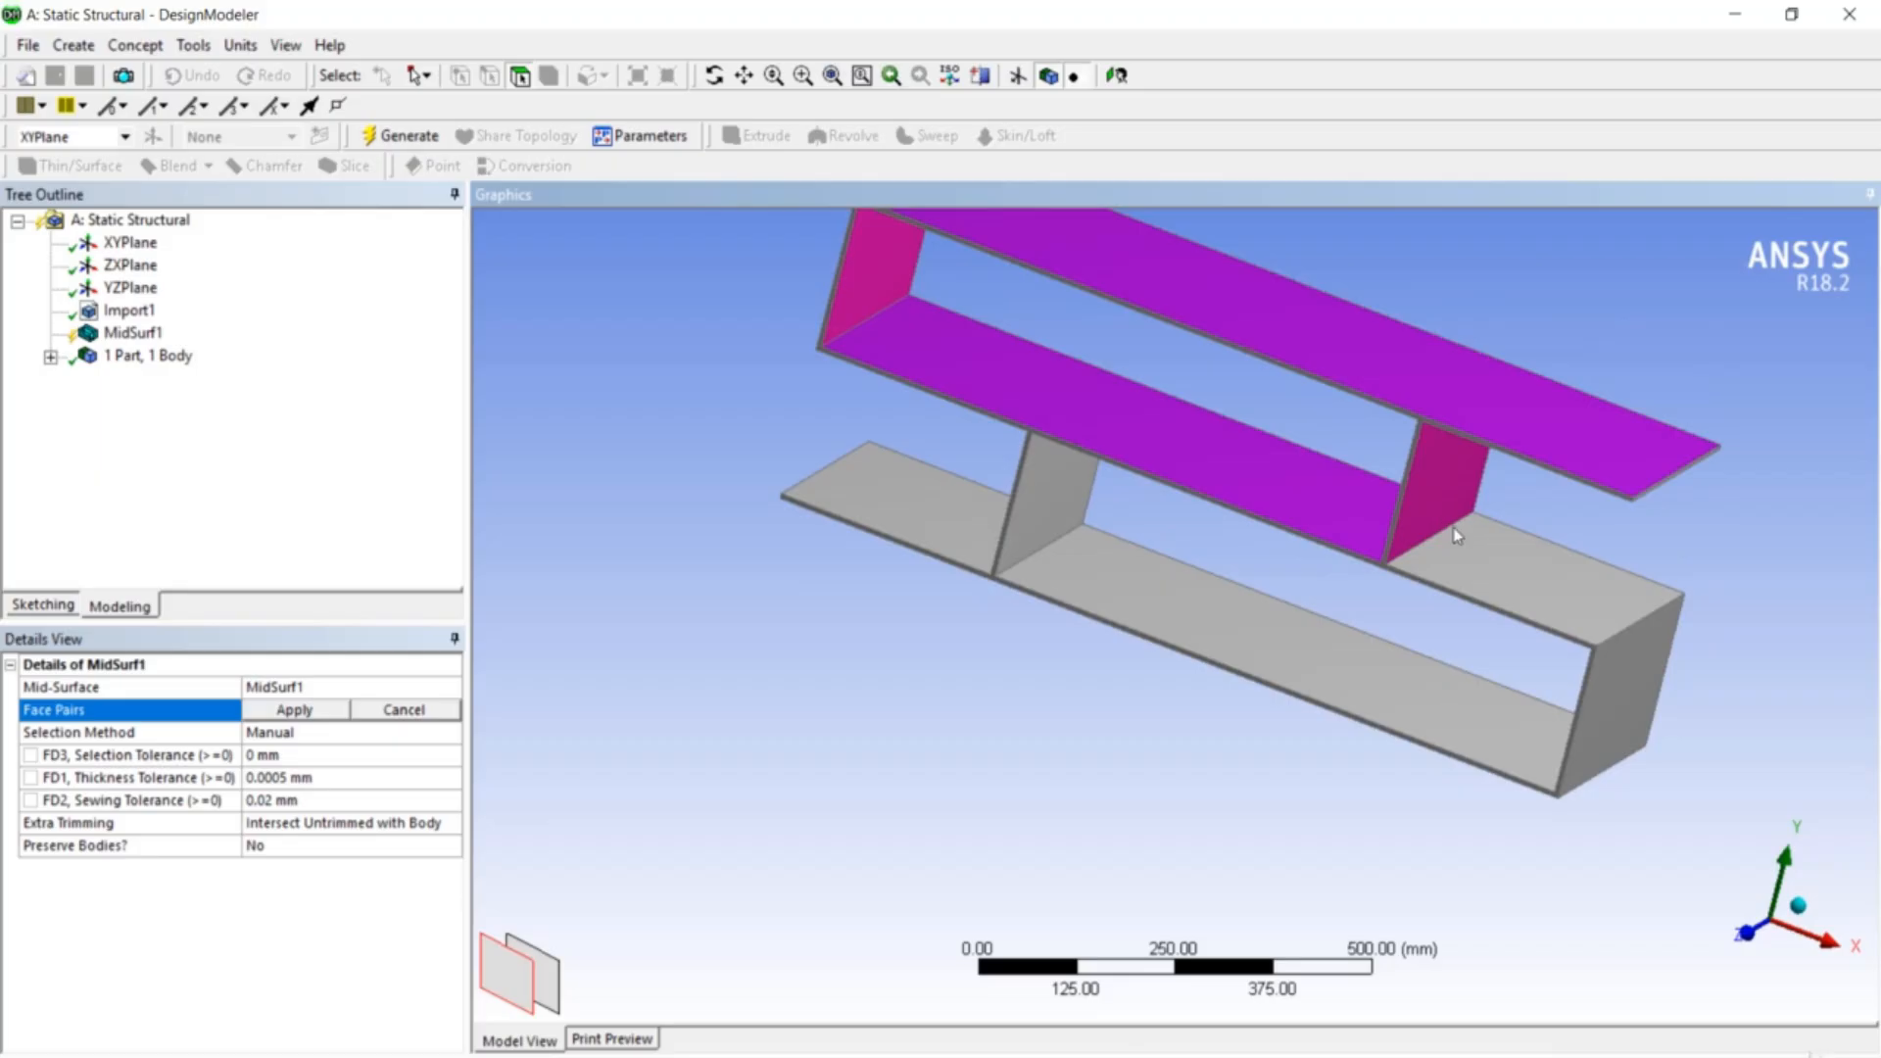
{"action": "left_click", "coordinate": [1491, 568]}
{"action": "middle_click_drag", "start_coordinate": [1445, 605], "coordinate": [1475, 509]}
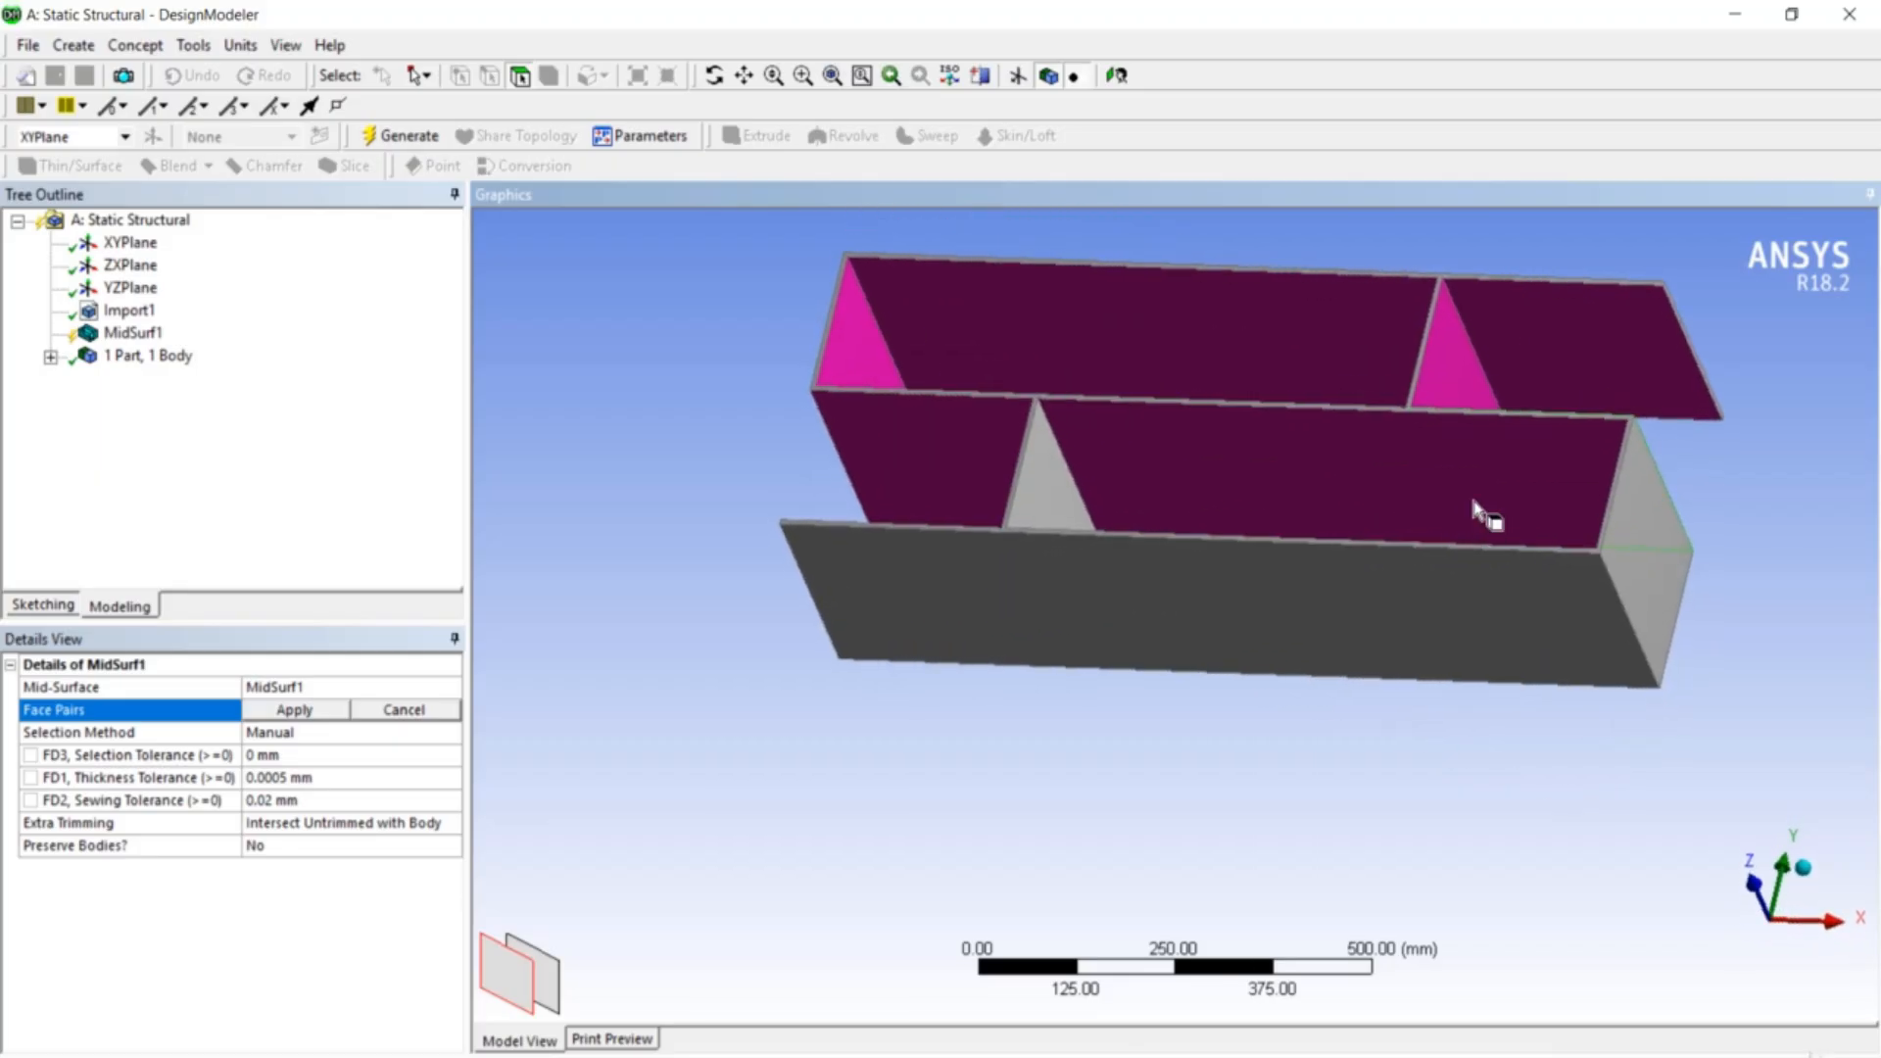
{"action": "left_click", "coordinate": [1477, 509]}
{"action": "middle_click_drag", "start_coordinate": [1361, 693], "coordinate": [1558, 695]}
{"action": "left_click", "coordinate": [1589, 690]}
{"action": "middle_click_drag", "start_coordinate": [1503, 852], "coordinate": [1322, 752]}
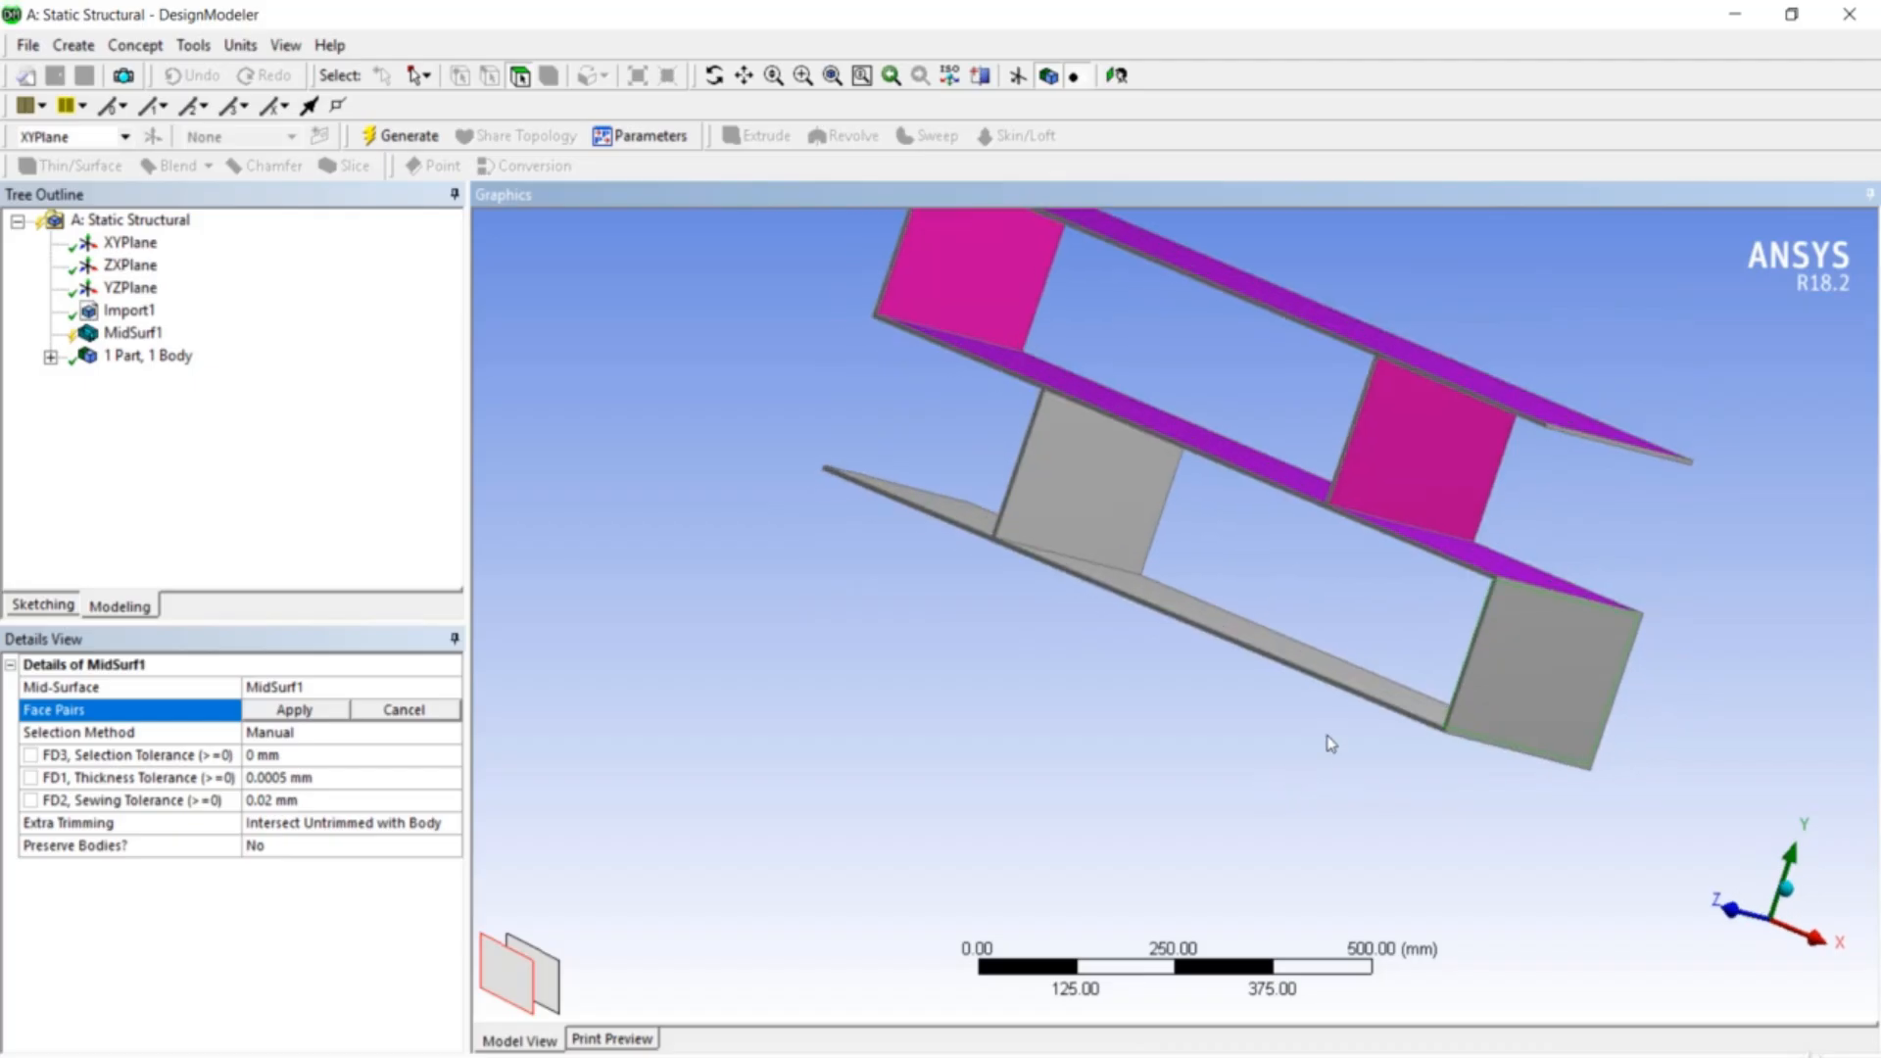
{"action": "left_click", "coordinate": [1566, 680]}
- Pick the remaining middle wall, left wall, front wall and front plate pairs, and apply all 11 face pairs
{"action": "left_click", "coordinate": [1113, 538]}
{"action": "middle_click_drag", "start_coordinate": [1113, 538], "coordinate": [1251, 744]}
{"action": "left_click", "coordinate": [1062, 504]}
{"action": "middle_click_drag", "start_coordinate": [1062, 512], "coordinate": [1155, 575]}
{"action": "left_click", "coordinate": [1155, 575]}
{"action": "middle_click_drag", "start_coordinate": [974, 793], "coordinate": [1071, 952], "text": "ctrl"}
{"action": "middle_click_drag", "start_coordinate": [1251, 810], "coordinate": [1502, 641]}
{"action": "left_click", "coordinate": [1433, 701]}
{"action": "middle_click_drag", "start_coordinate": [1013, 704], "coordinate": [881, 888]}
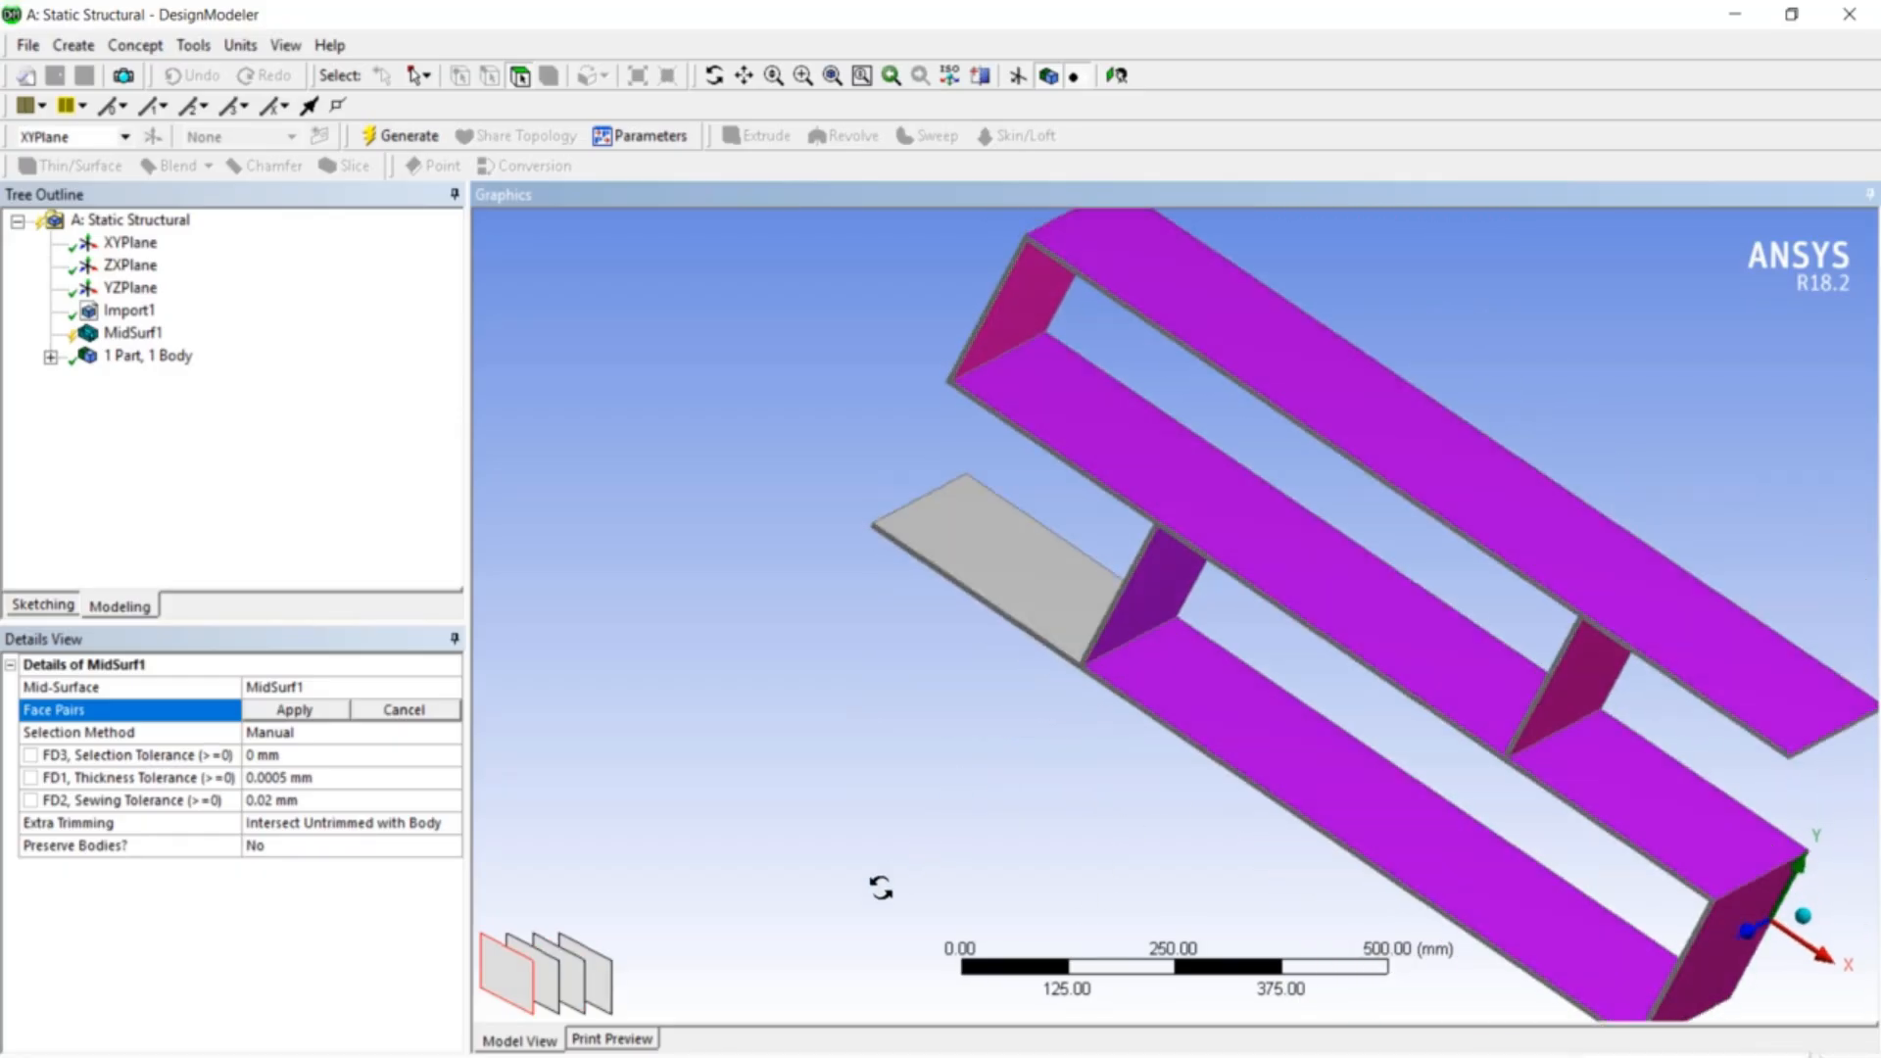
{"action": "left_click", "coordinate": [1014, 514]}
{"action": "middle_click_drag", "start_coordinate": [974, 731], "coordinate": [1029, 642]}
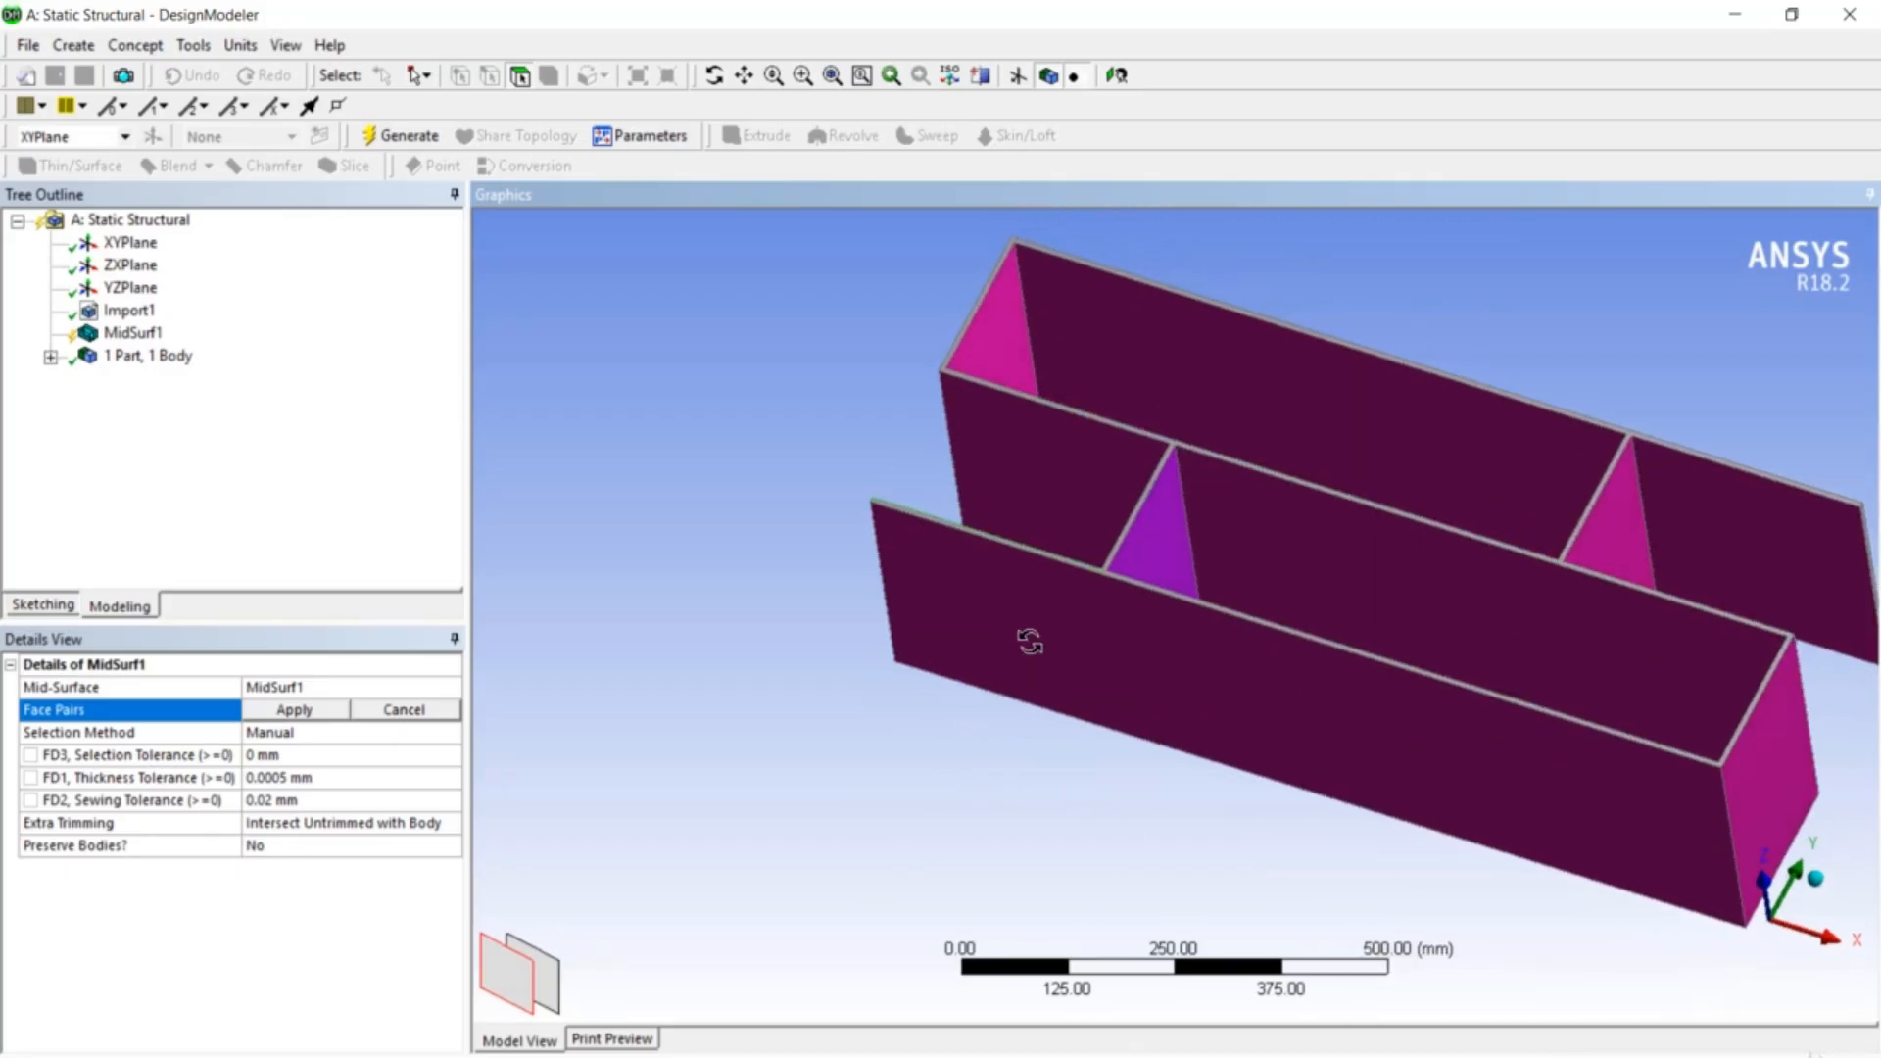
{"action": "left_click", "coordinate": [336, 714]}
{"action": "middle_click_drag", "start_coordinate": [701, 672], "coordinate": [617, 752]}
{"action": "middle_click_drag", "start_coordinate": [849, 714], "coordinate": [1002, 744]}
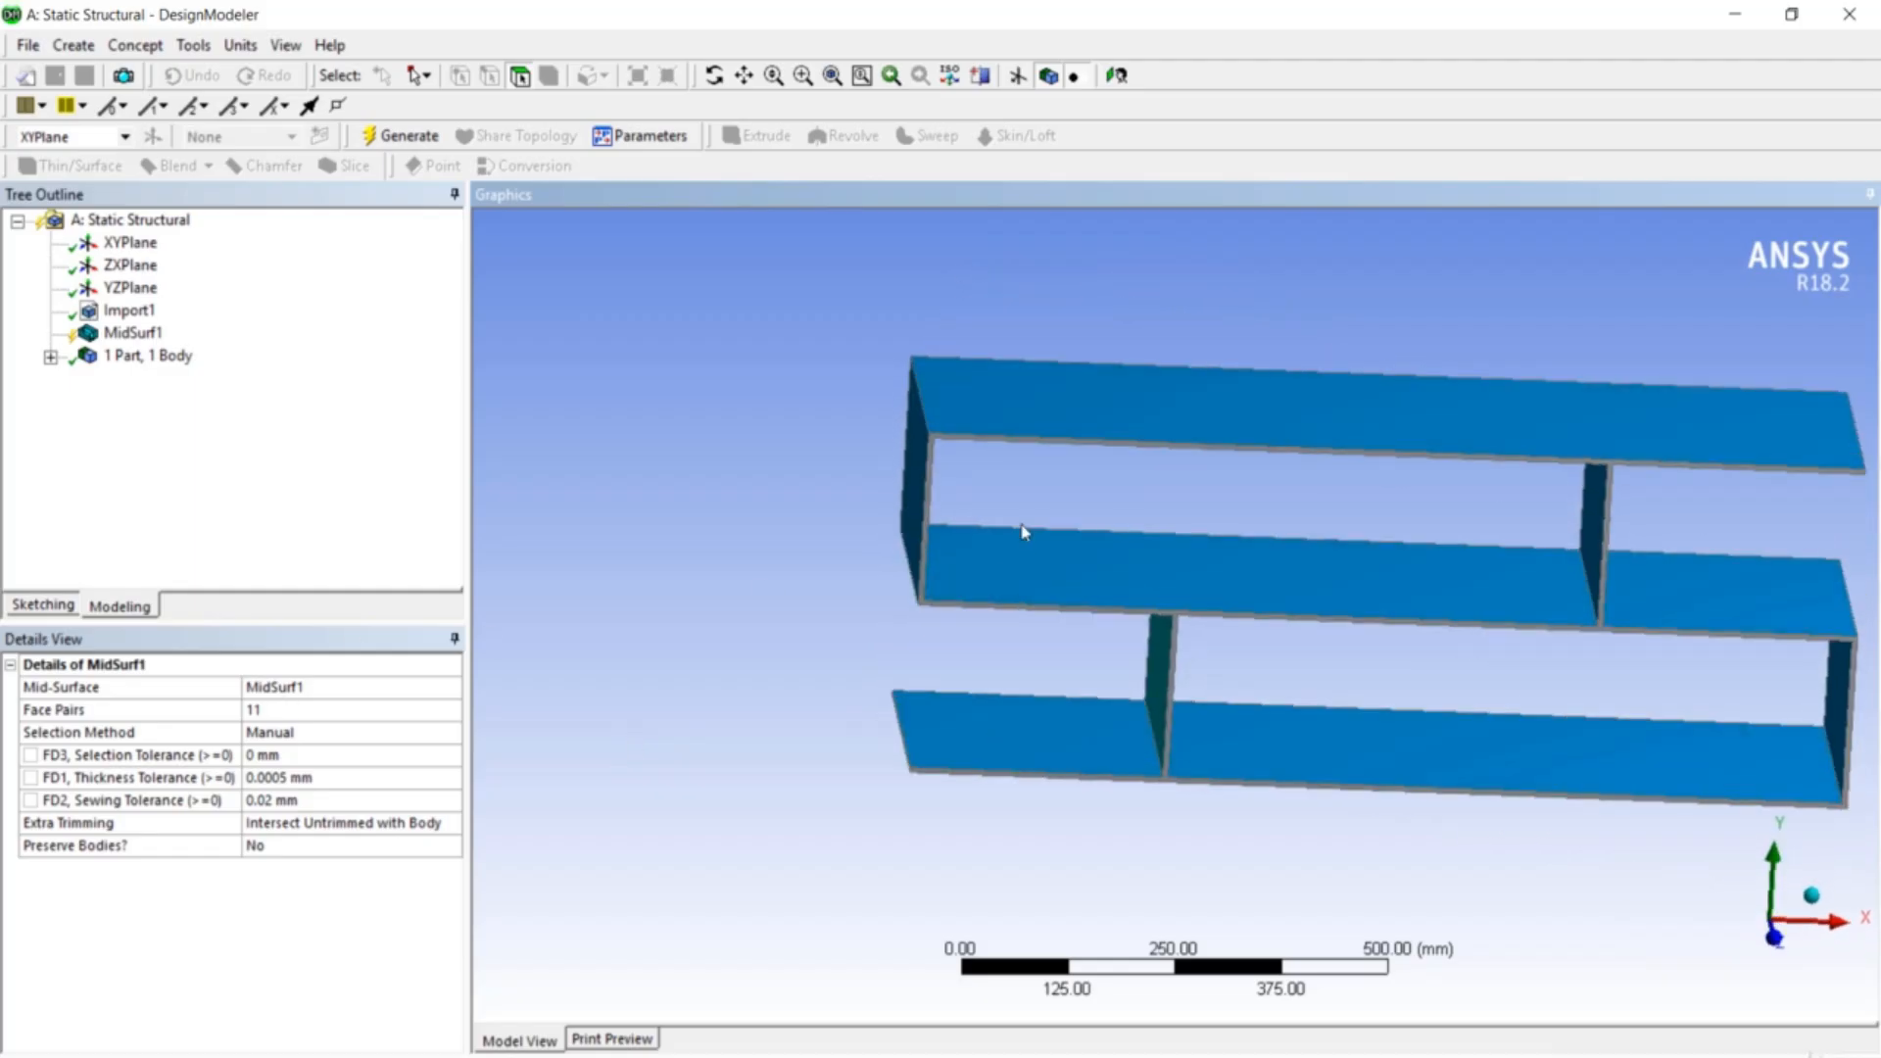
- Generate MidSurf1 so the bookshelf becomes 1 part with 3 surface bodies
{"action": "right_click", "coordinate": [130, 334]}
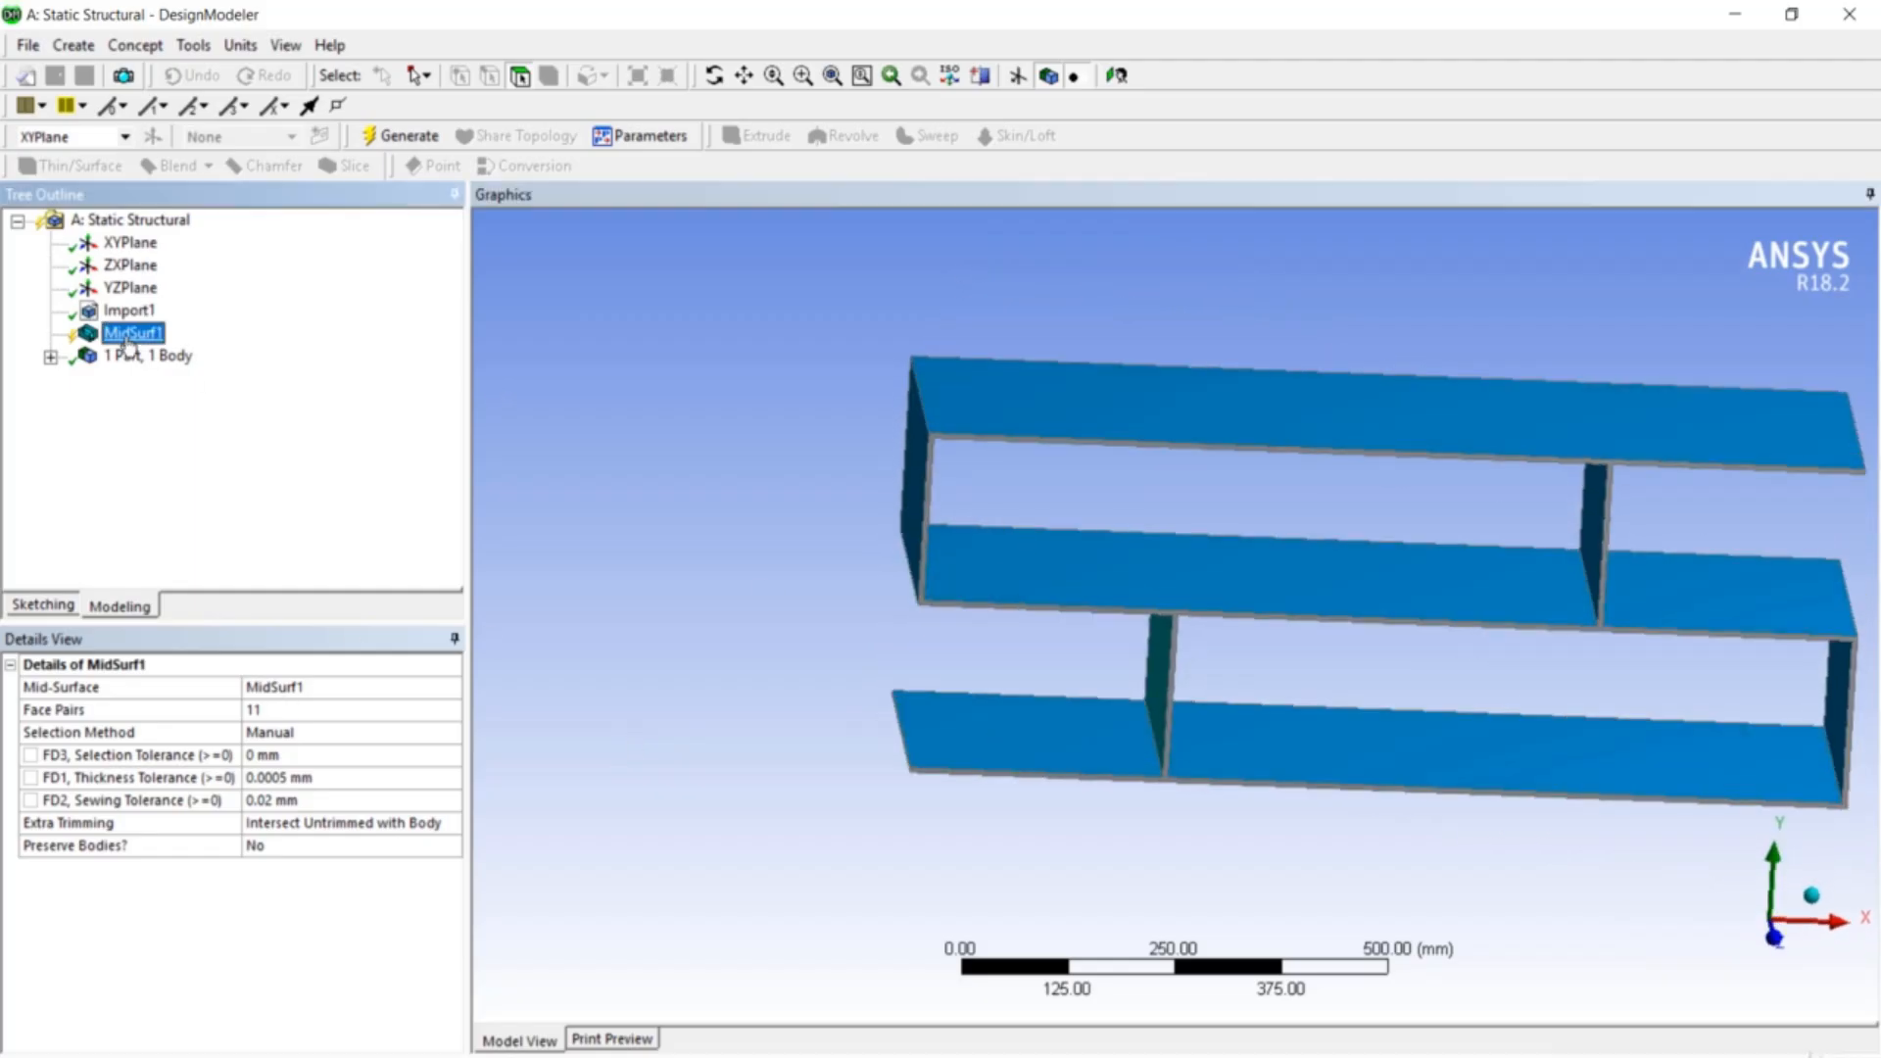
{"action": "left_click", "coordinate": [191, 377]}
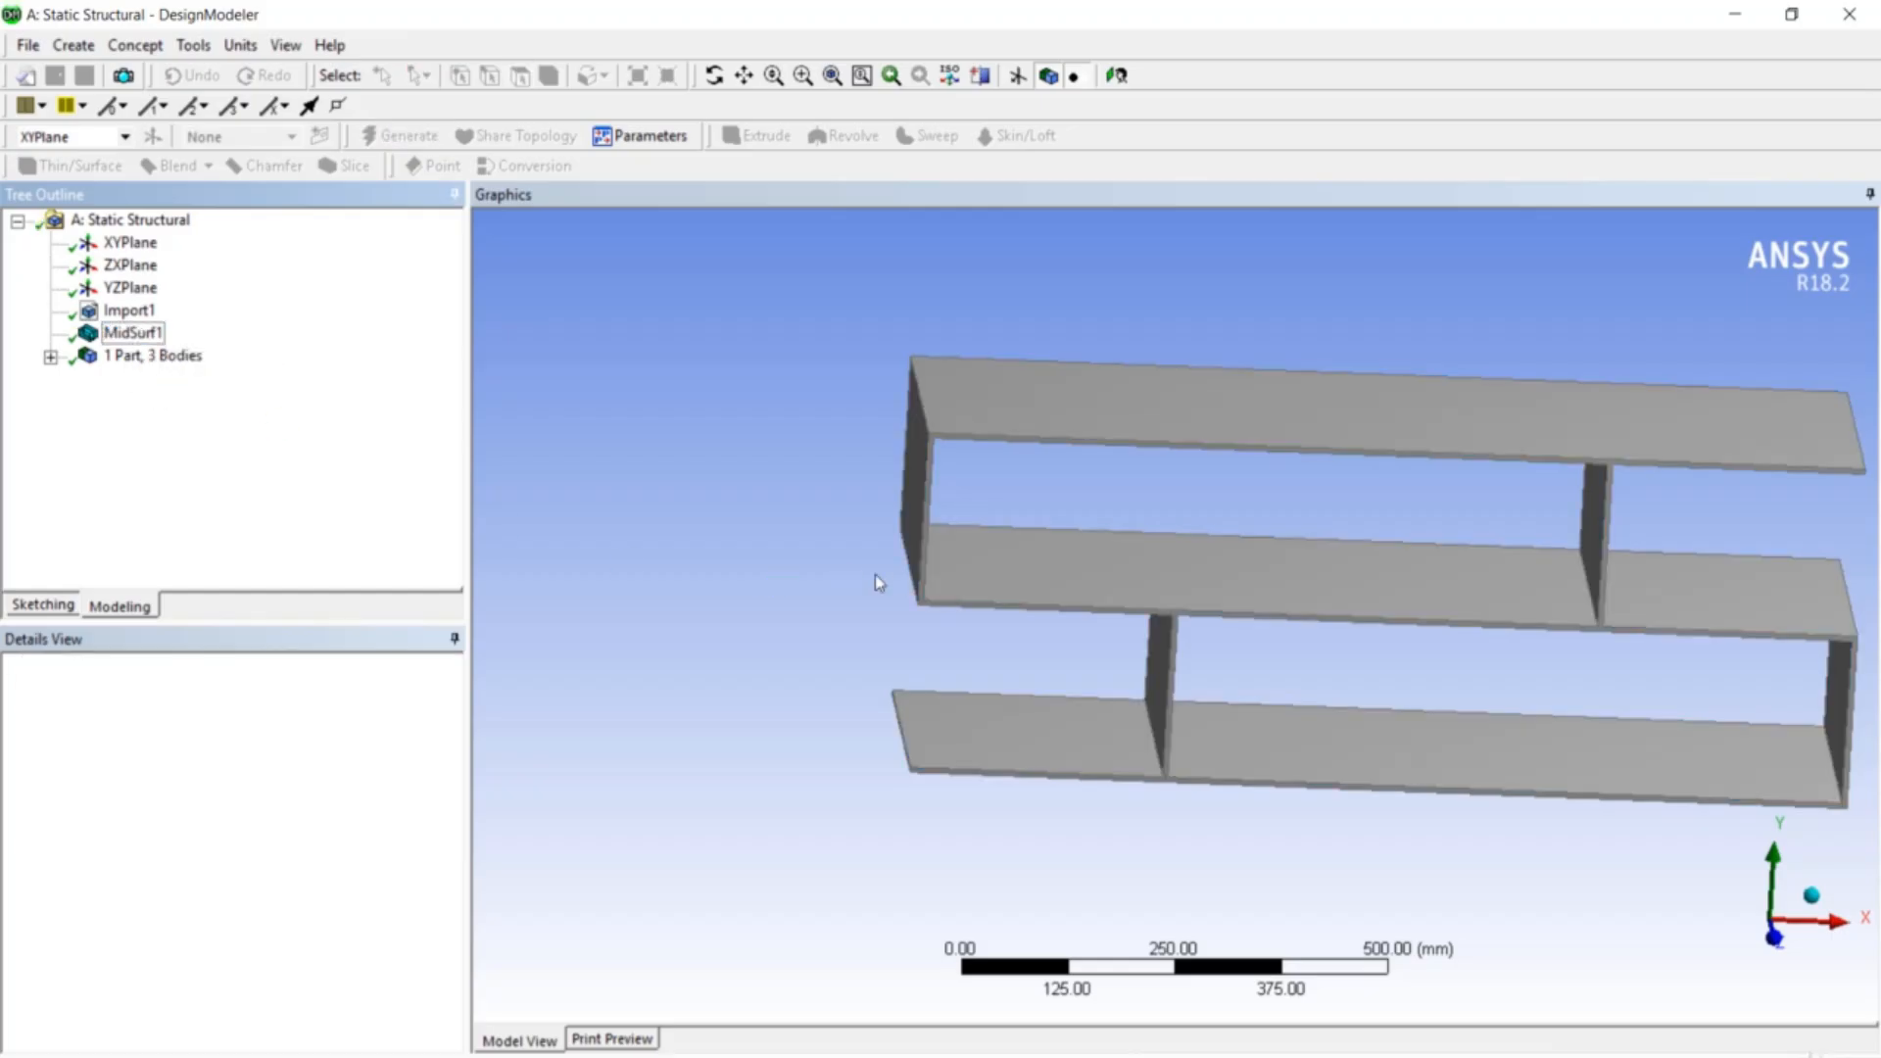
{"action": "middle_click_drag", "start_coordinate": [1137, 627], "coordinate": [1034, 622]}
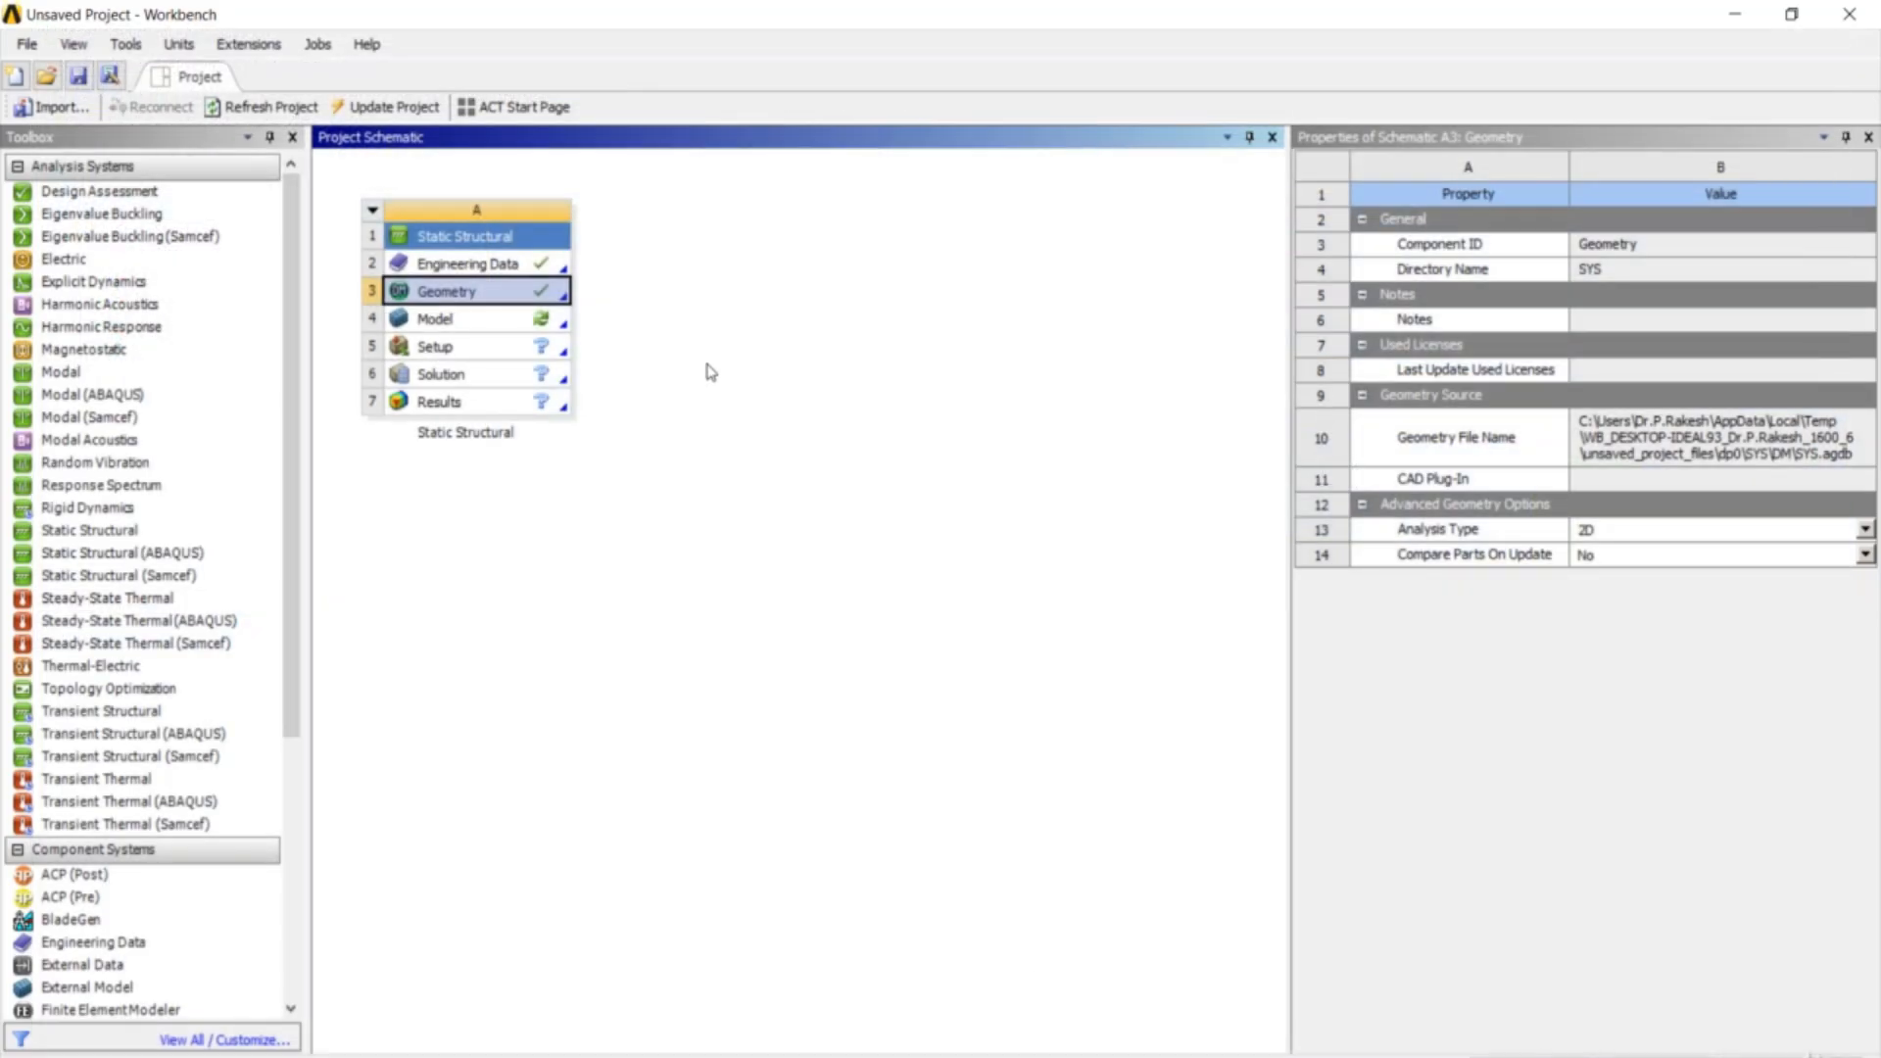
- Launch Mechanical from the Static Structural Model cell to load the mid-surfaced bookshelf geometry
{"action": "double_click", "coordinate": [535, 319]}
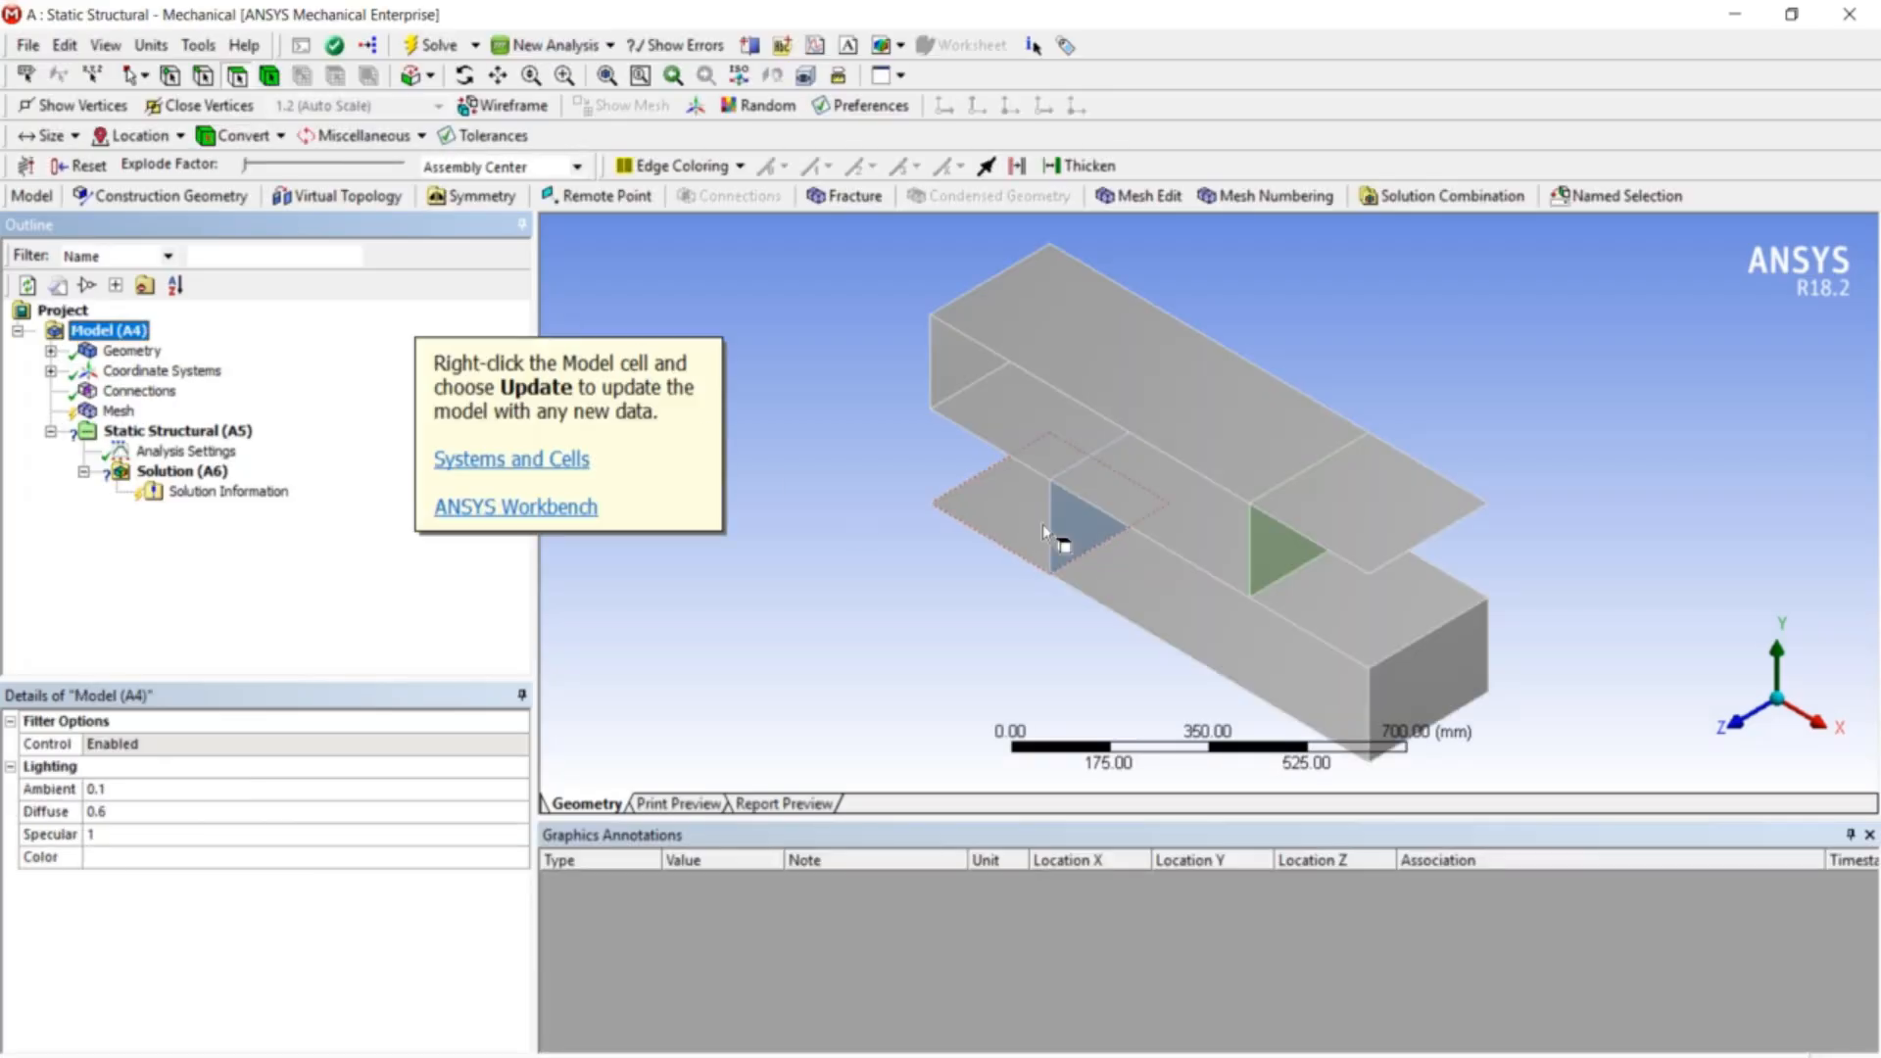
- Insert a Displacement support on Static Structural, scoped to the two bottom shelf faces
{"action": "mouse_move", "coordinate": [1049, 520]}
{"action": "middle_mouse_down"}
{"action": "mouse_move", "coordinate": [1087, 474]}
{"action": "mouse_move", "coordinate": [1070, 490]}
{"action": "middle_mouse_up"}
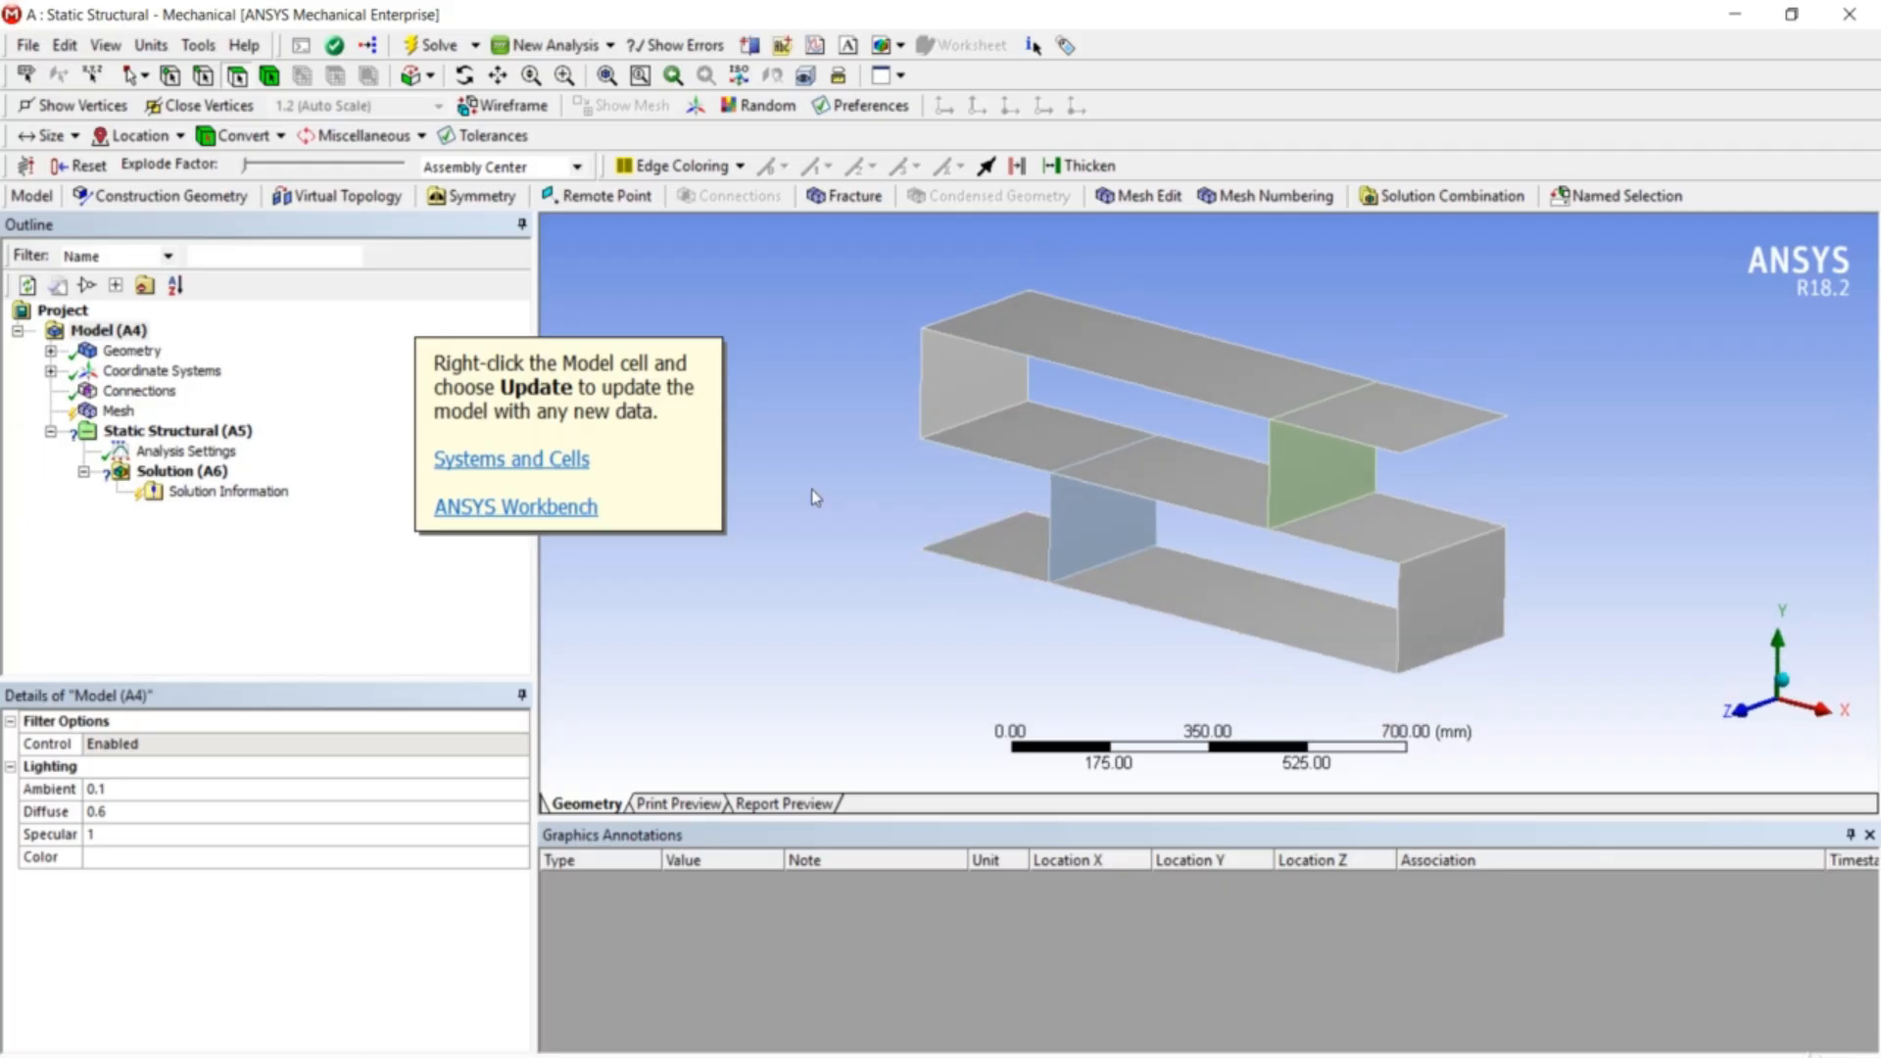
{"action": "middle_click_drag", "start_coordinate": [774, 500], "coordinate": [862, 549]}
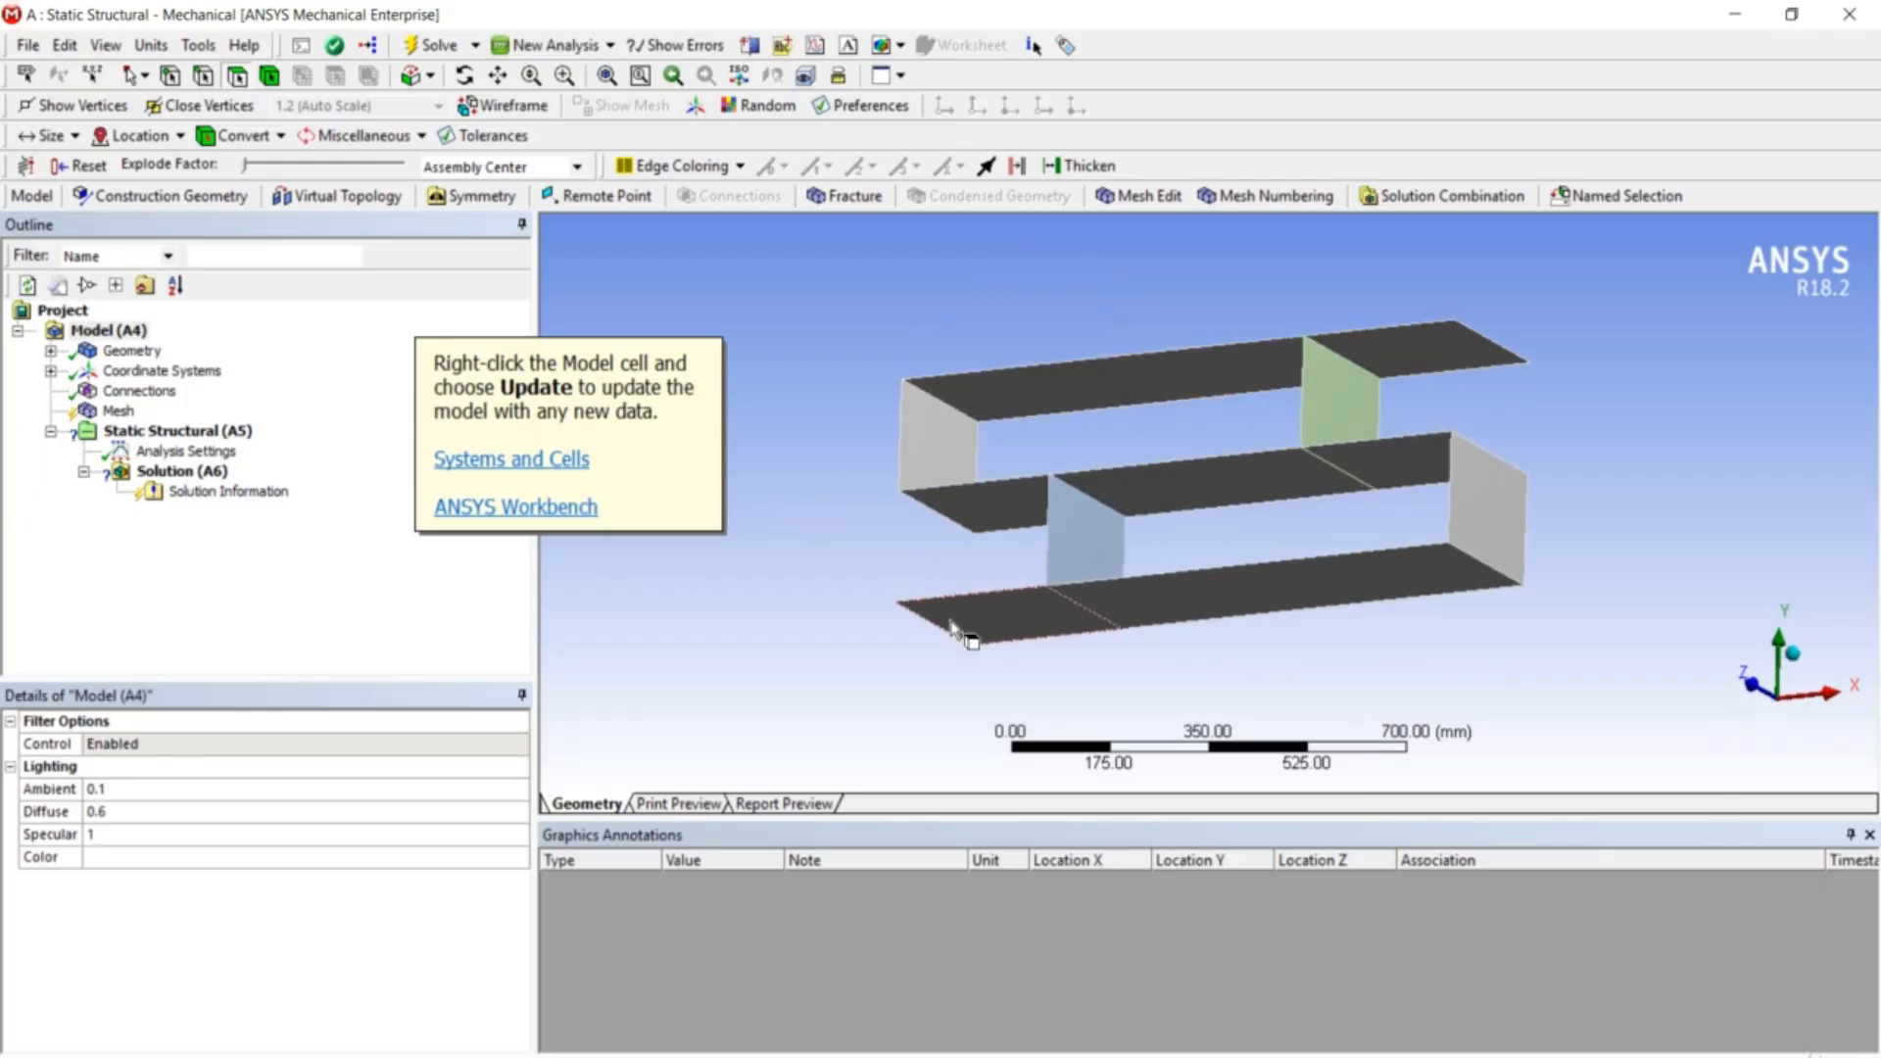
{"action": "left_click", "coordinate": [159, 431]}
{"action": "right_click", "coordinate": [157, 431]}
{"action": "mouse_move", "coordinate": [181, 439]}
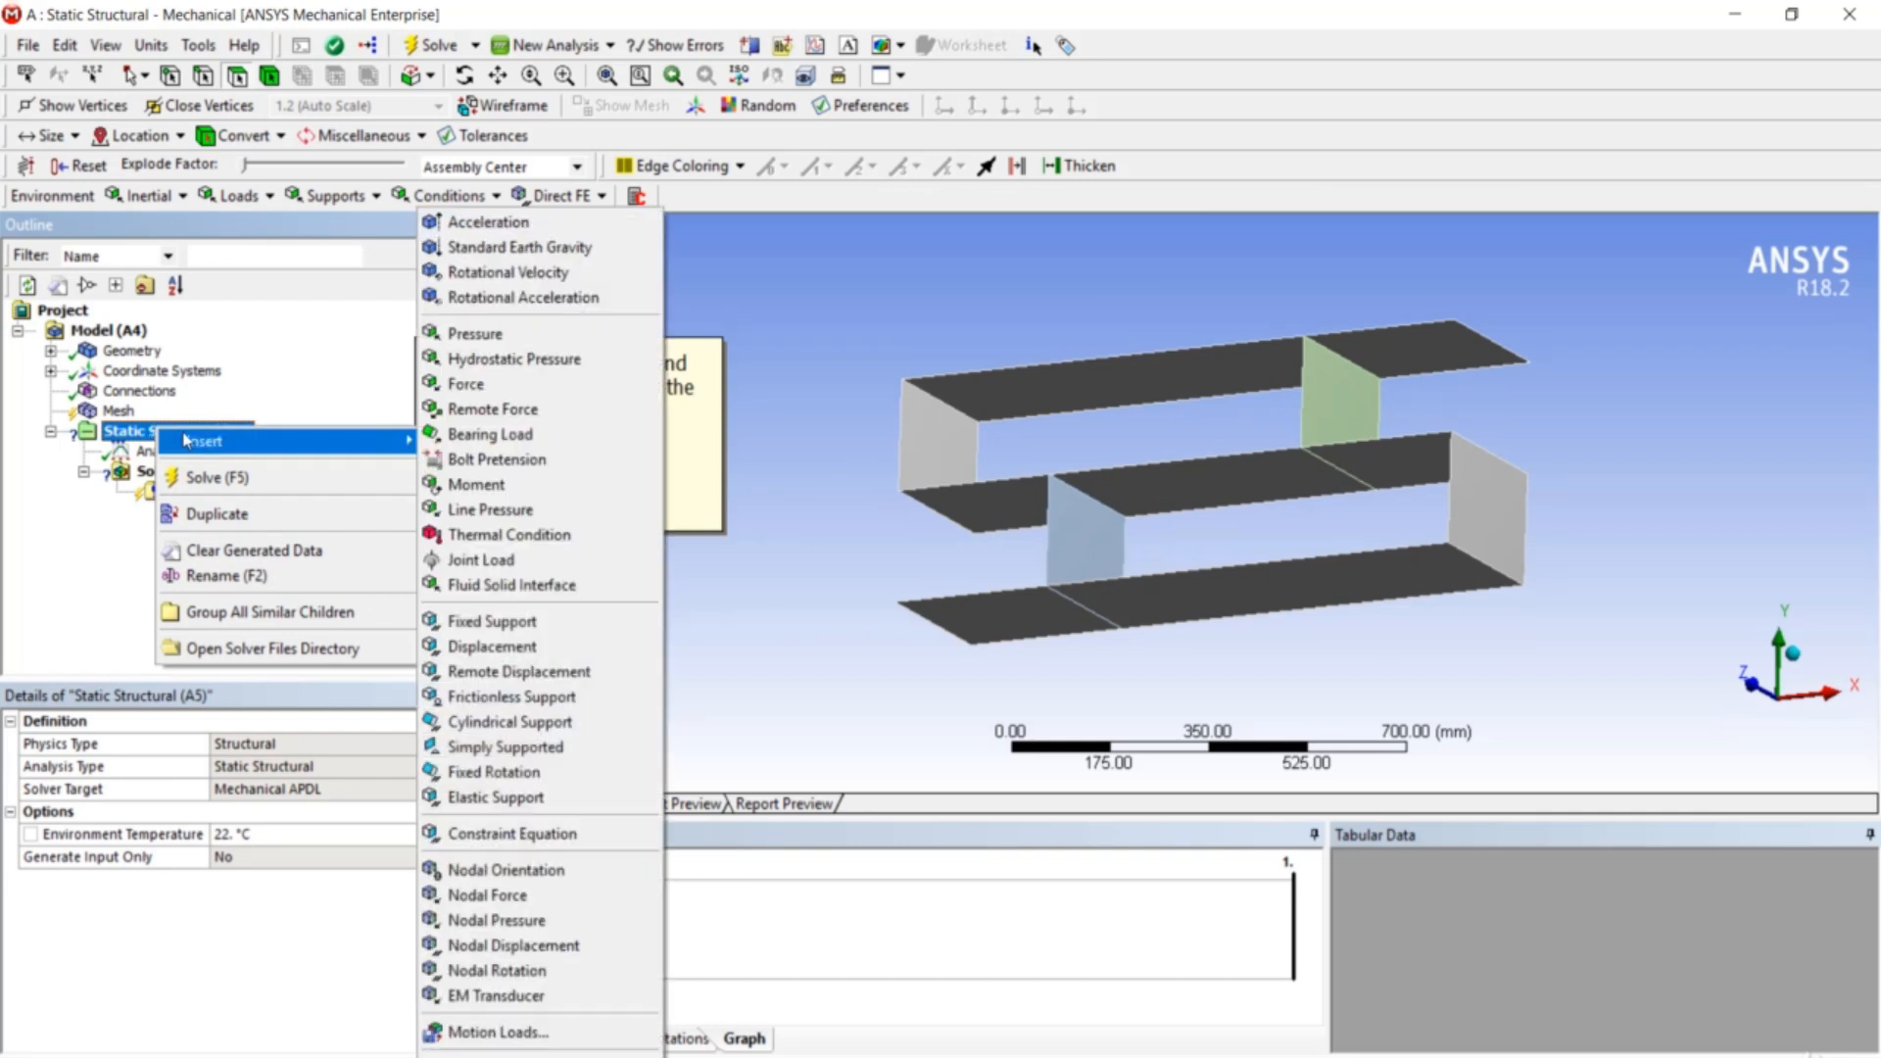
{"action": "left_click", "coordinate": [547, 646]}
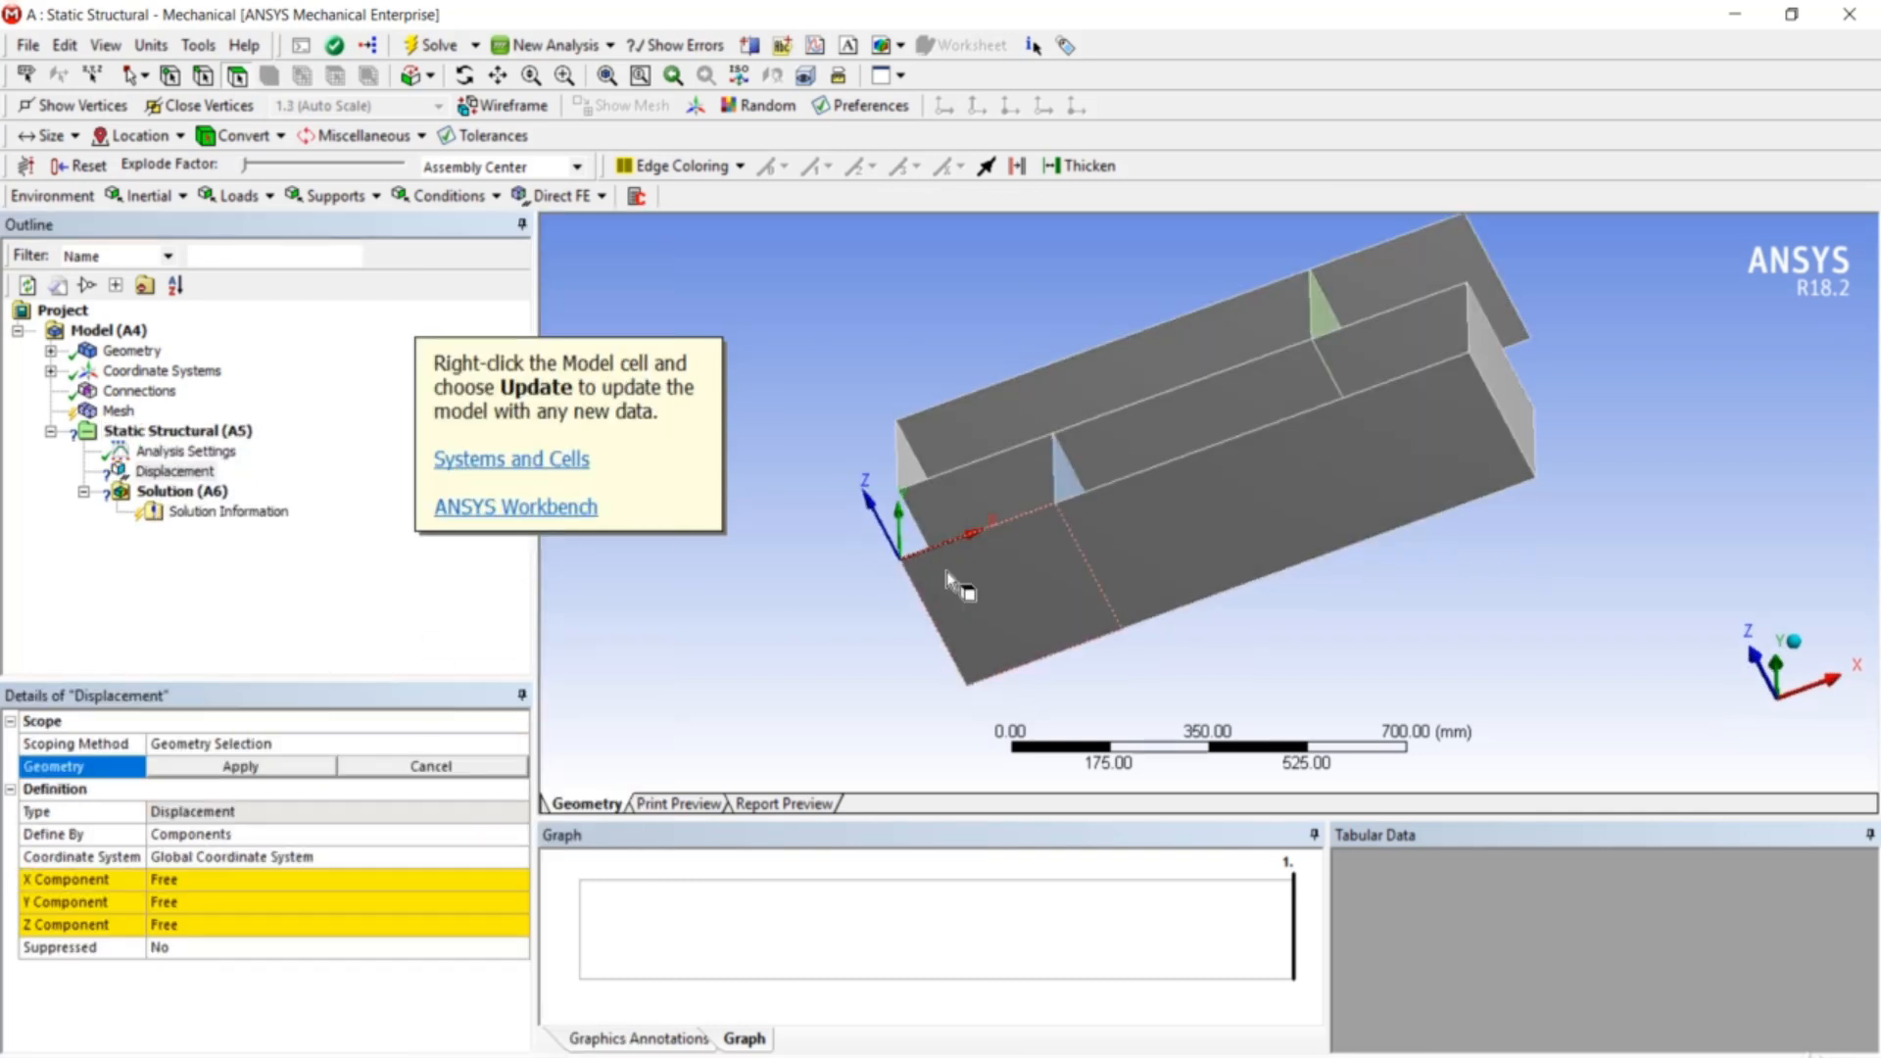
{"action": "left_click", "coordinate": [943, 620]}
{"action": "left_click", "coordinate": [985, 603]}
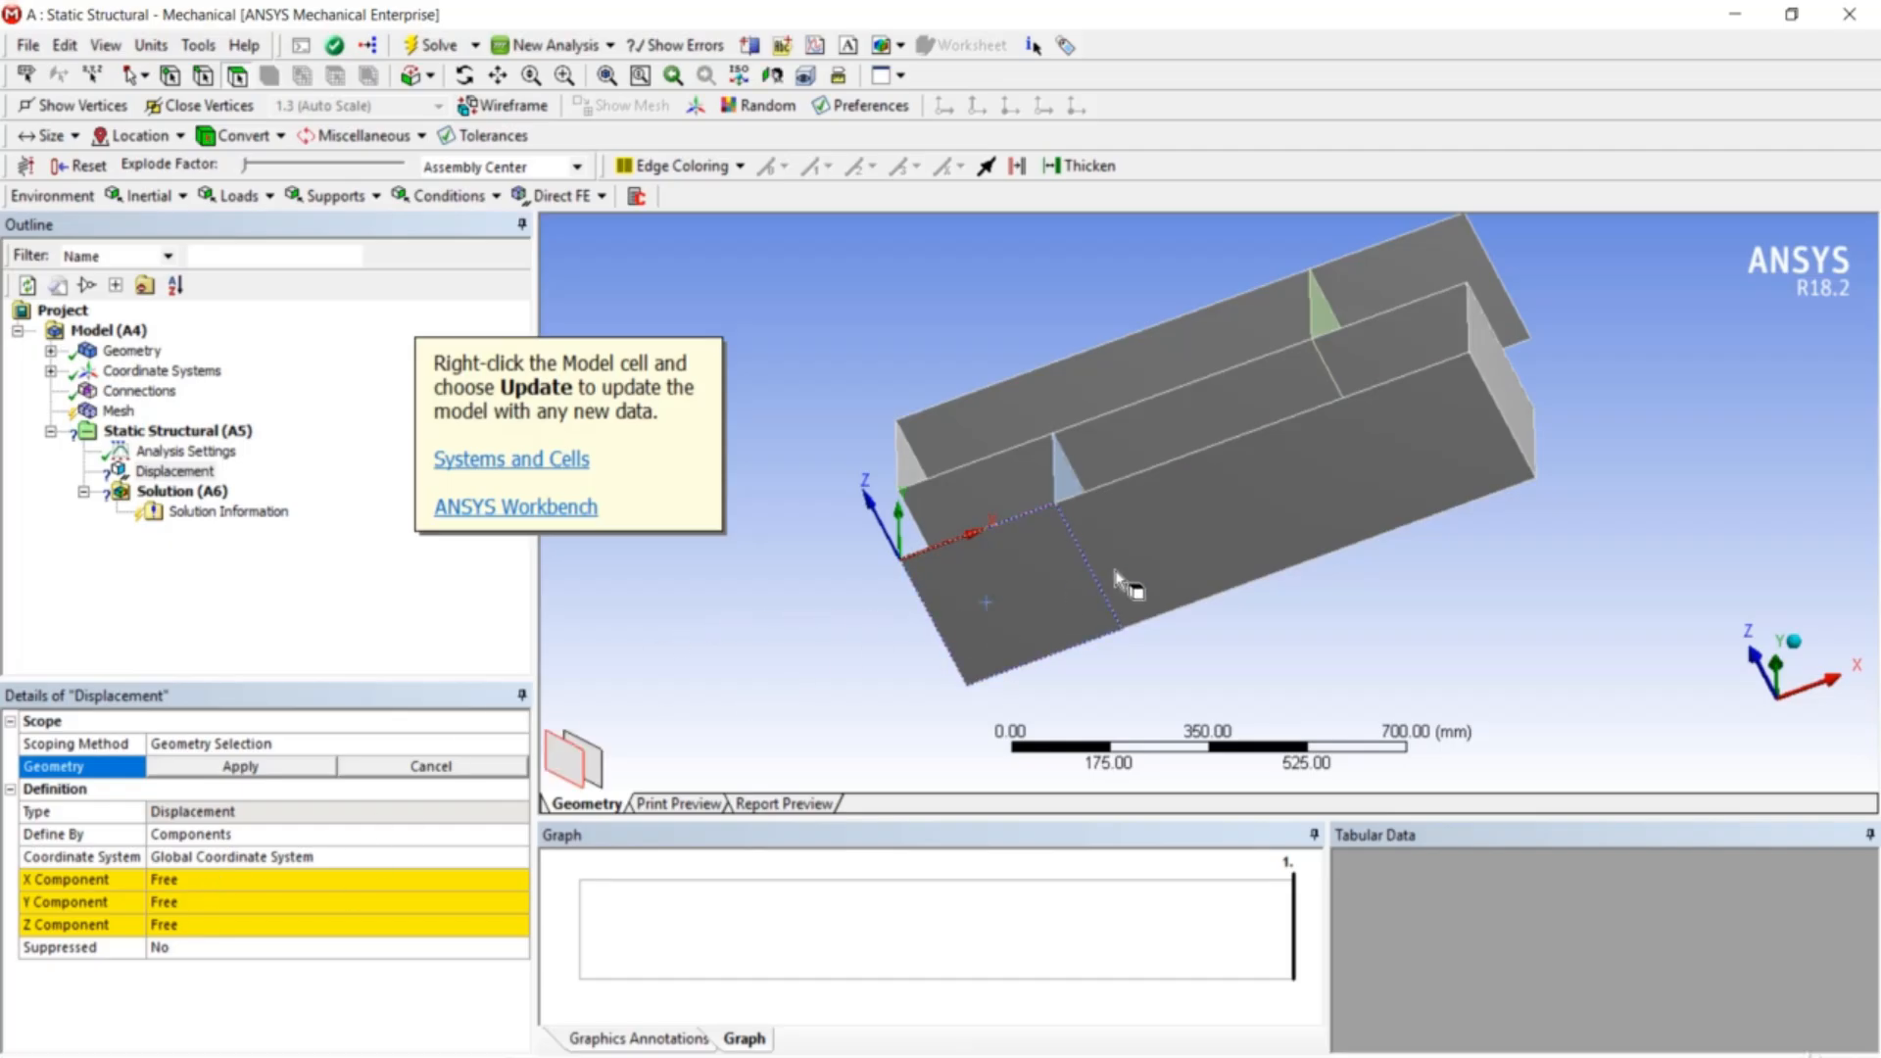
{"action": "left_click", "coordinate": [1190, 531], "text": "ctrl"}
{"action": "left_click", "coordinate": [260, 769]}
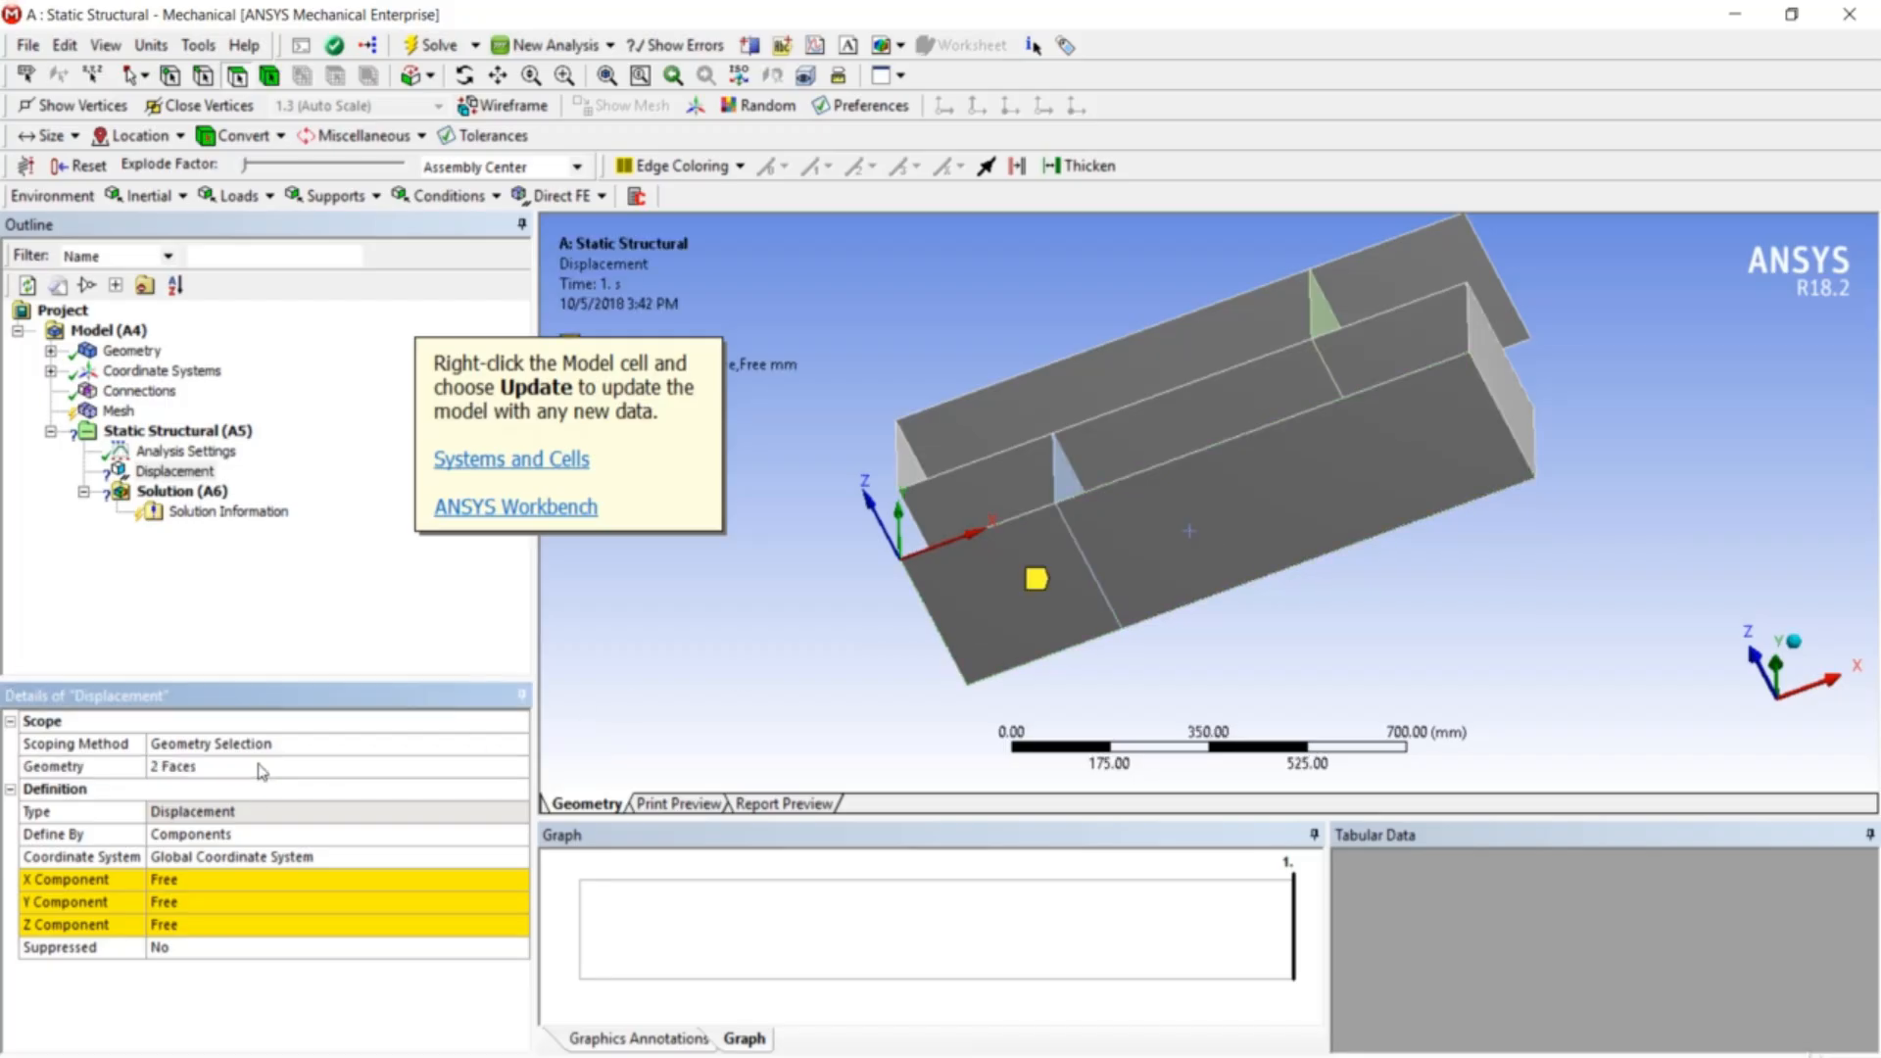
- Set the Displacement's X, Y and Z components to 0 mm
{"action": "left_click", "coordinate": [227, 878]}
{"action": "type", "text": "0"}
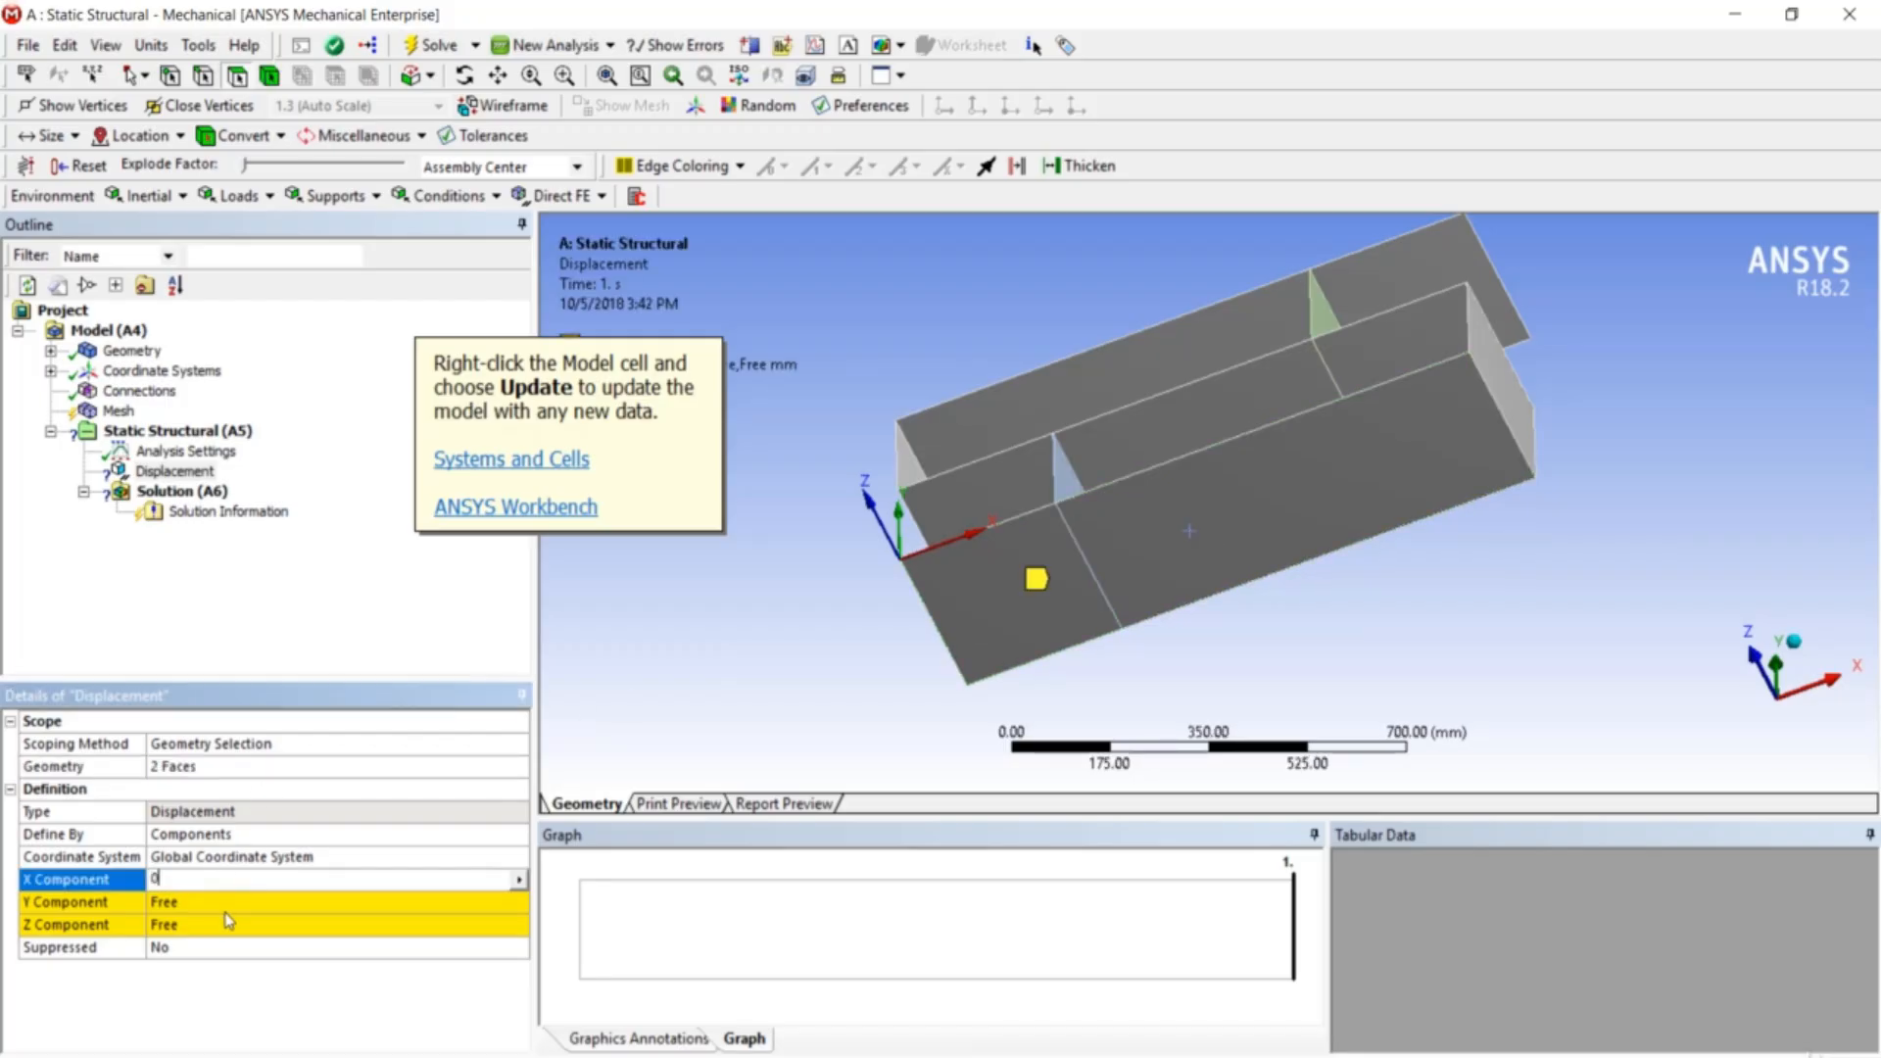
{"action": "left_click", "coordinate": [226, 905]}
{"action": "type", "text": "0"}
{"action": "left_click", "coordinate": [226, 926]}
{"action": "type", "text": "0"}
{"action": "key", "text": "Return"}
{"action": "middle_click_drag", "start_coordinate": [926, 456], "coordinate": [911, 557]}
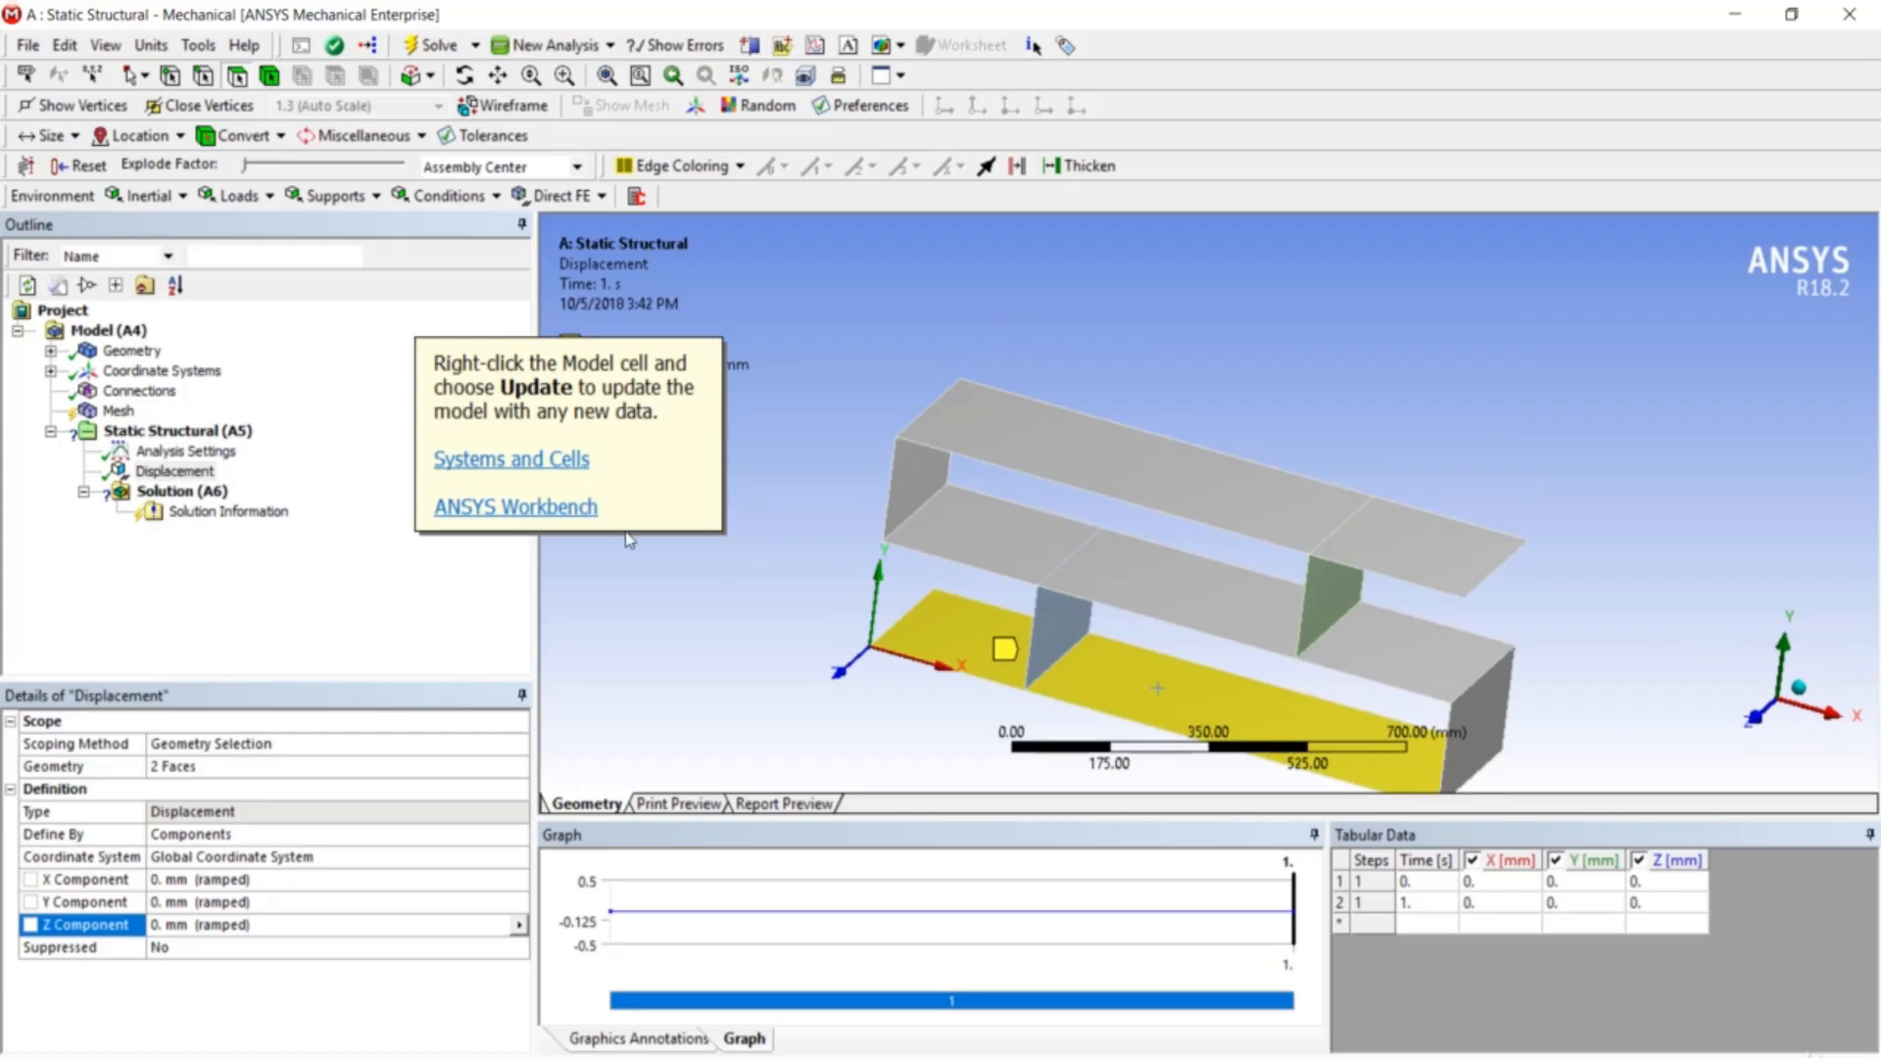
{"action": "left_click", "coordinate": [196, 470]}
- Insert a Pressure on the two top shelf faces with a magnitude of 0.5 MPa
{"action": "right_click", "coordinate": [206, 439]}
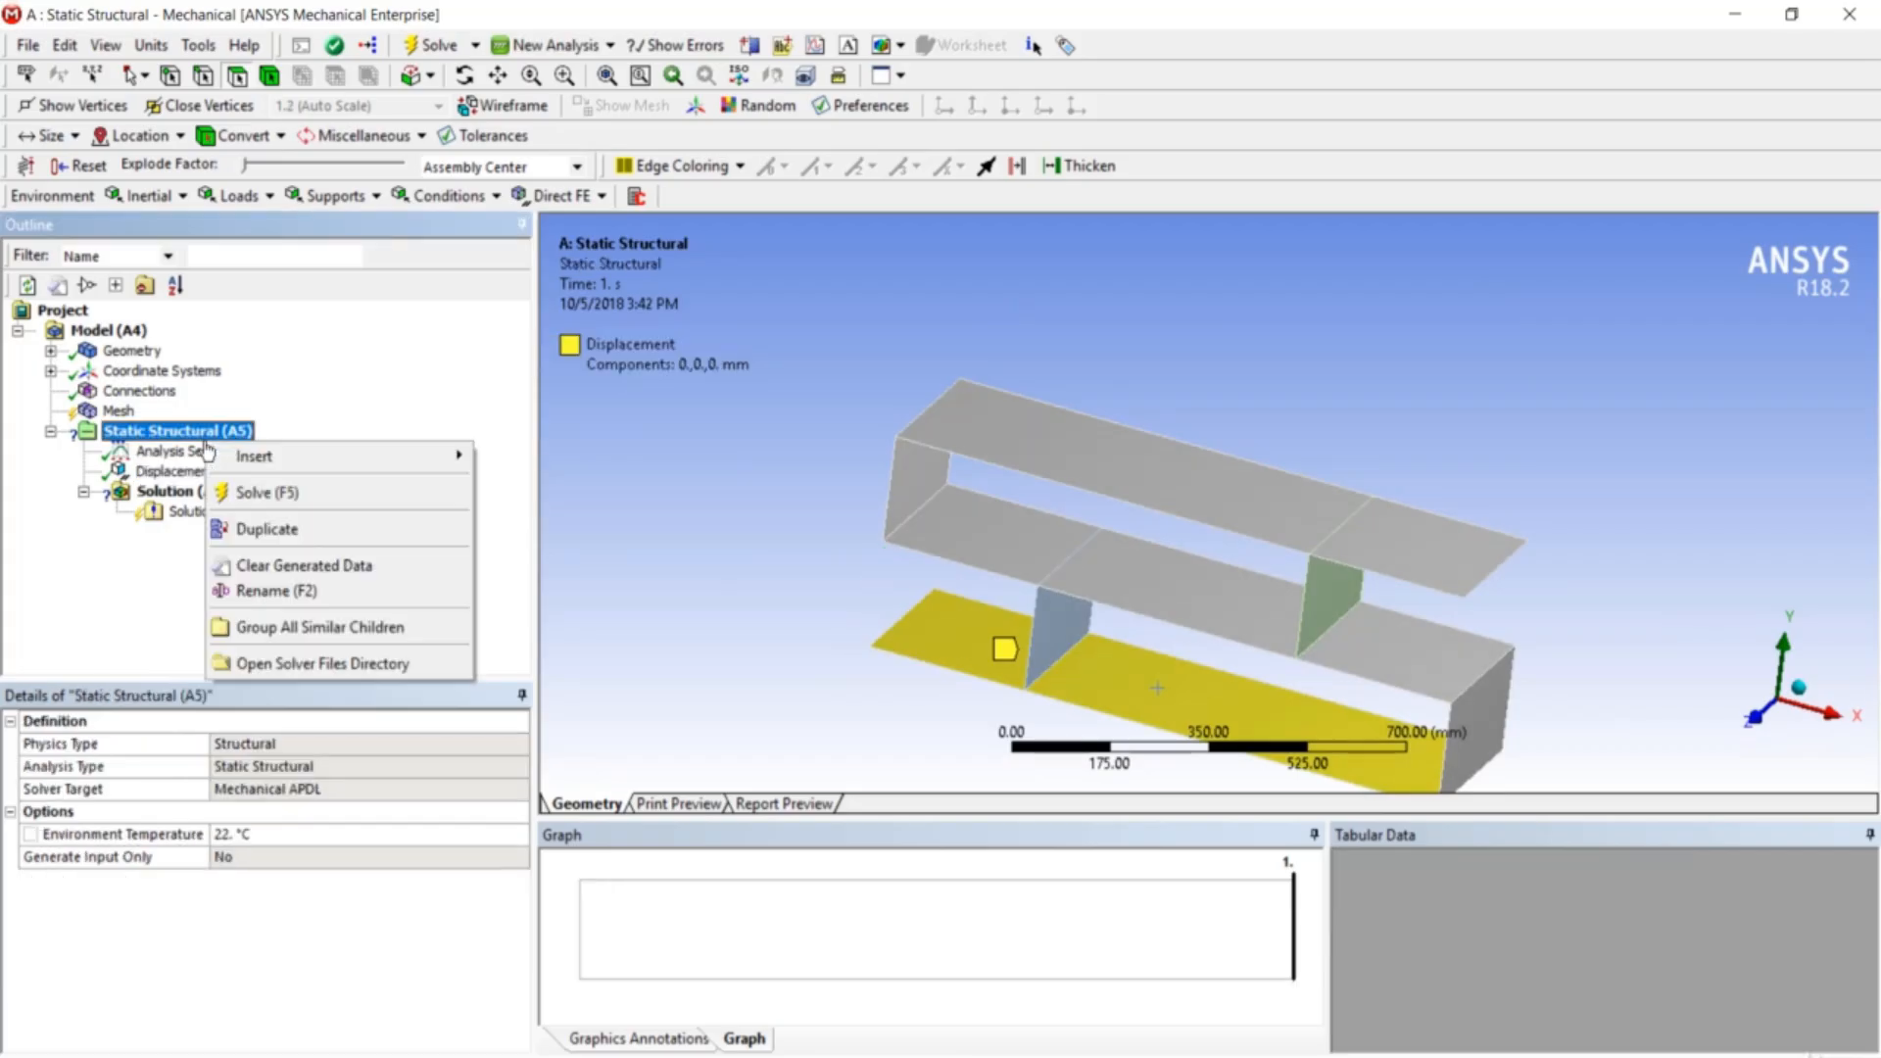
{"action": "mouse_move", "coordinate": [247, 460]}
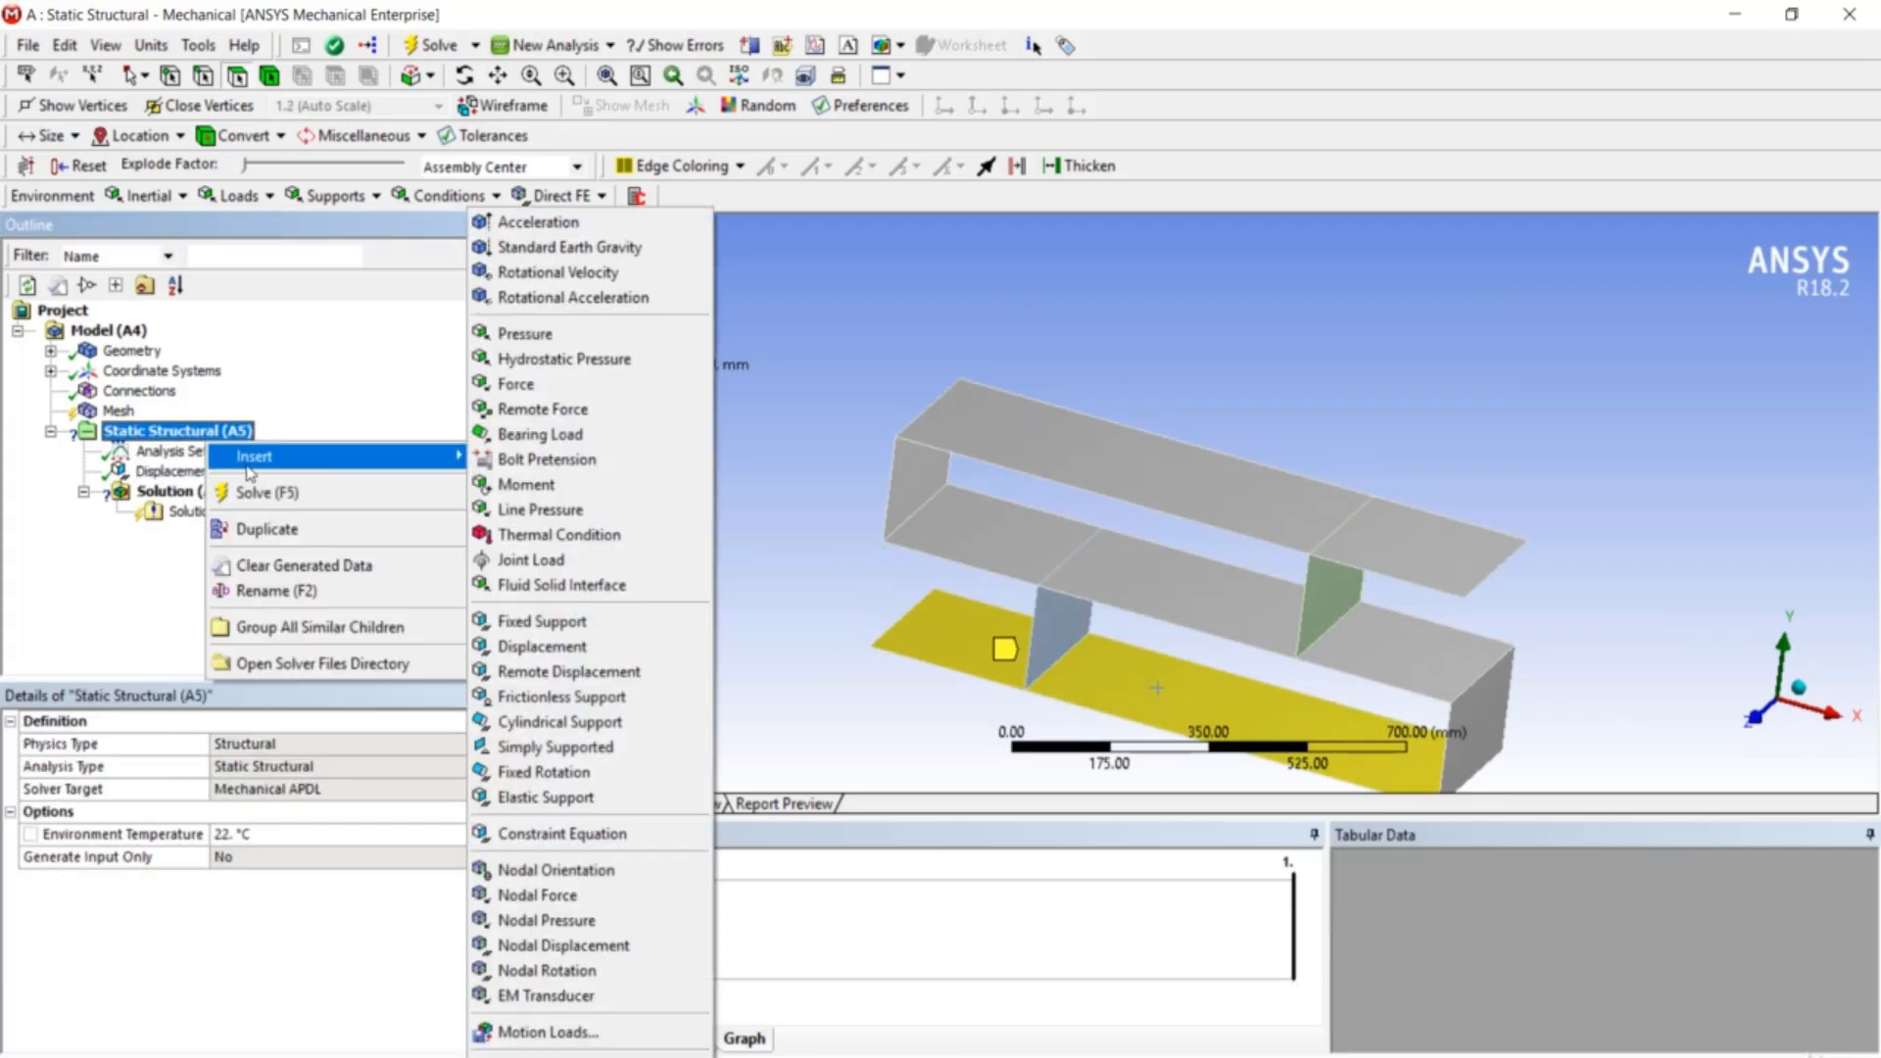
{"action": "left_click", "coordinate": [598, 335]}
{"action": "left_click", "coordinate": [1001, 421]}
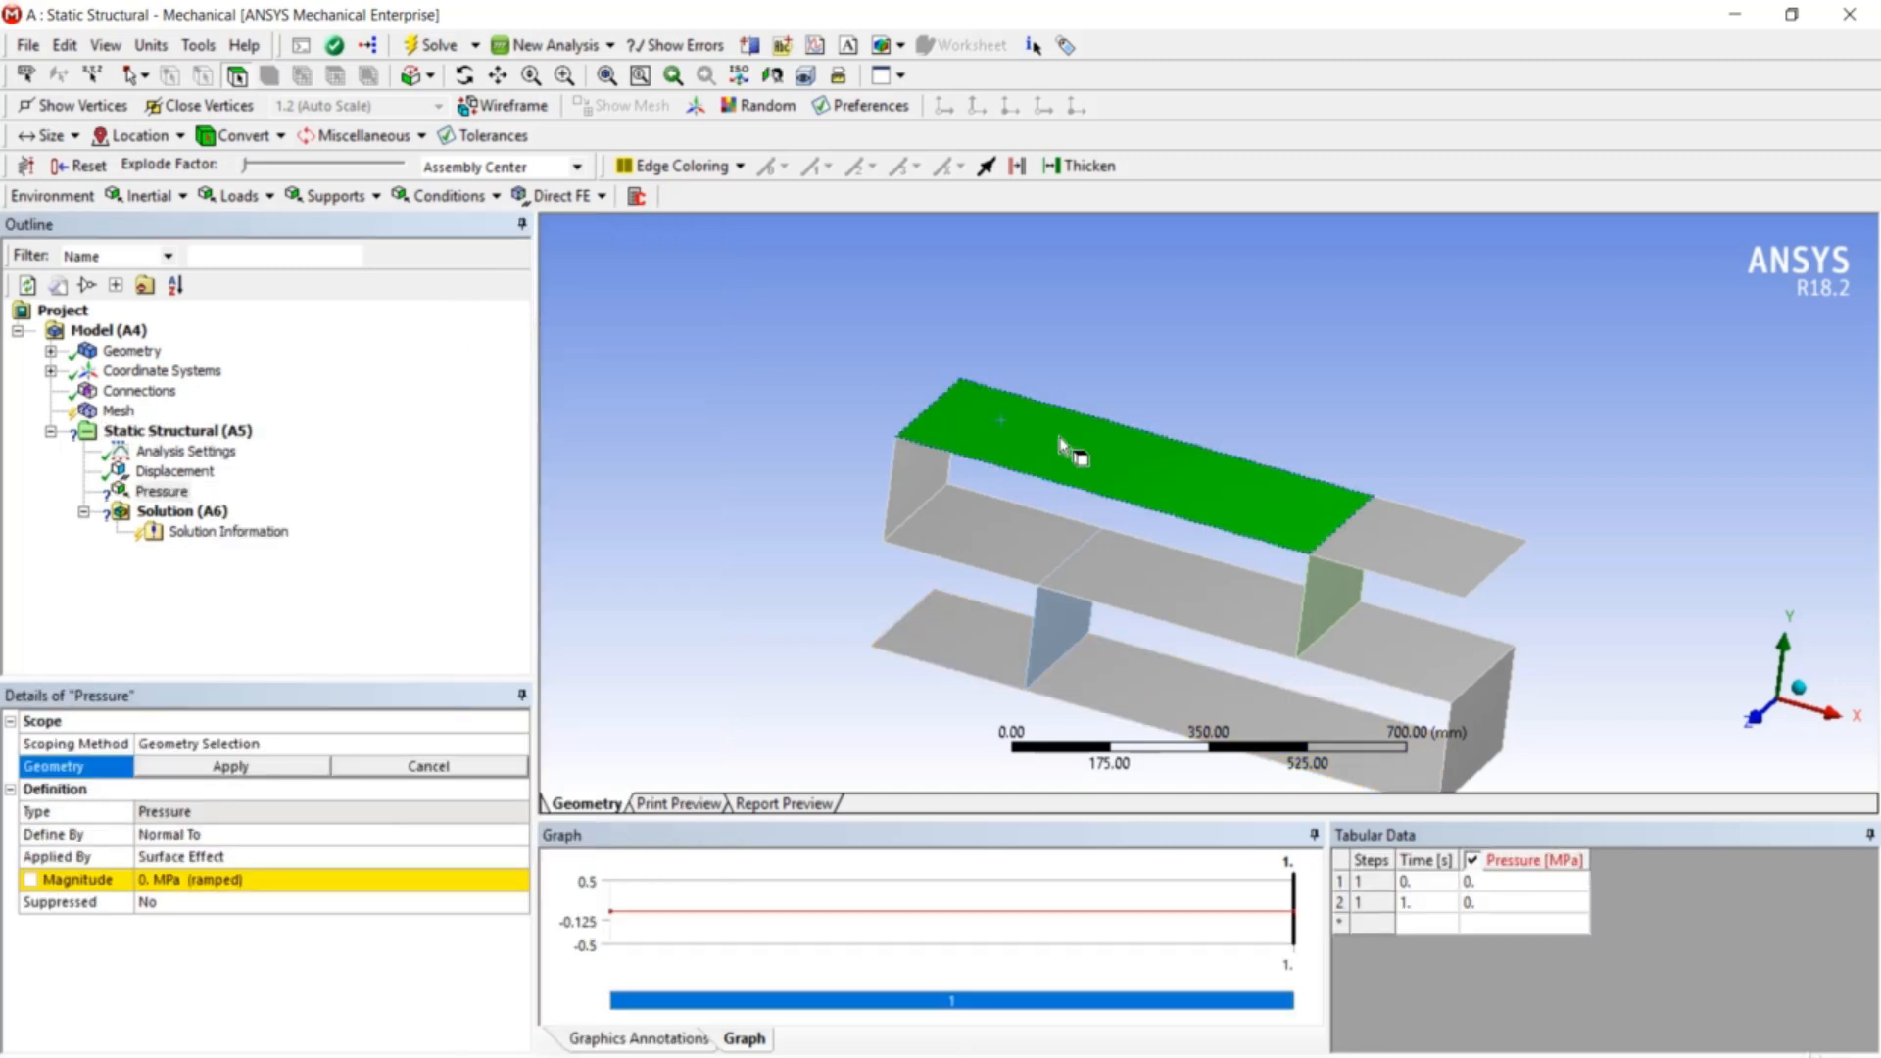
{"action": "left_click", "coordinate": [1382, 529], "text": "ctrl"}
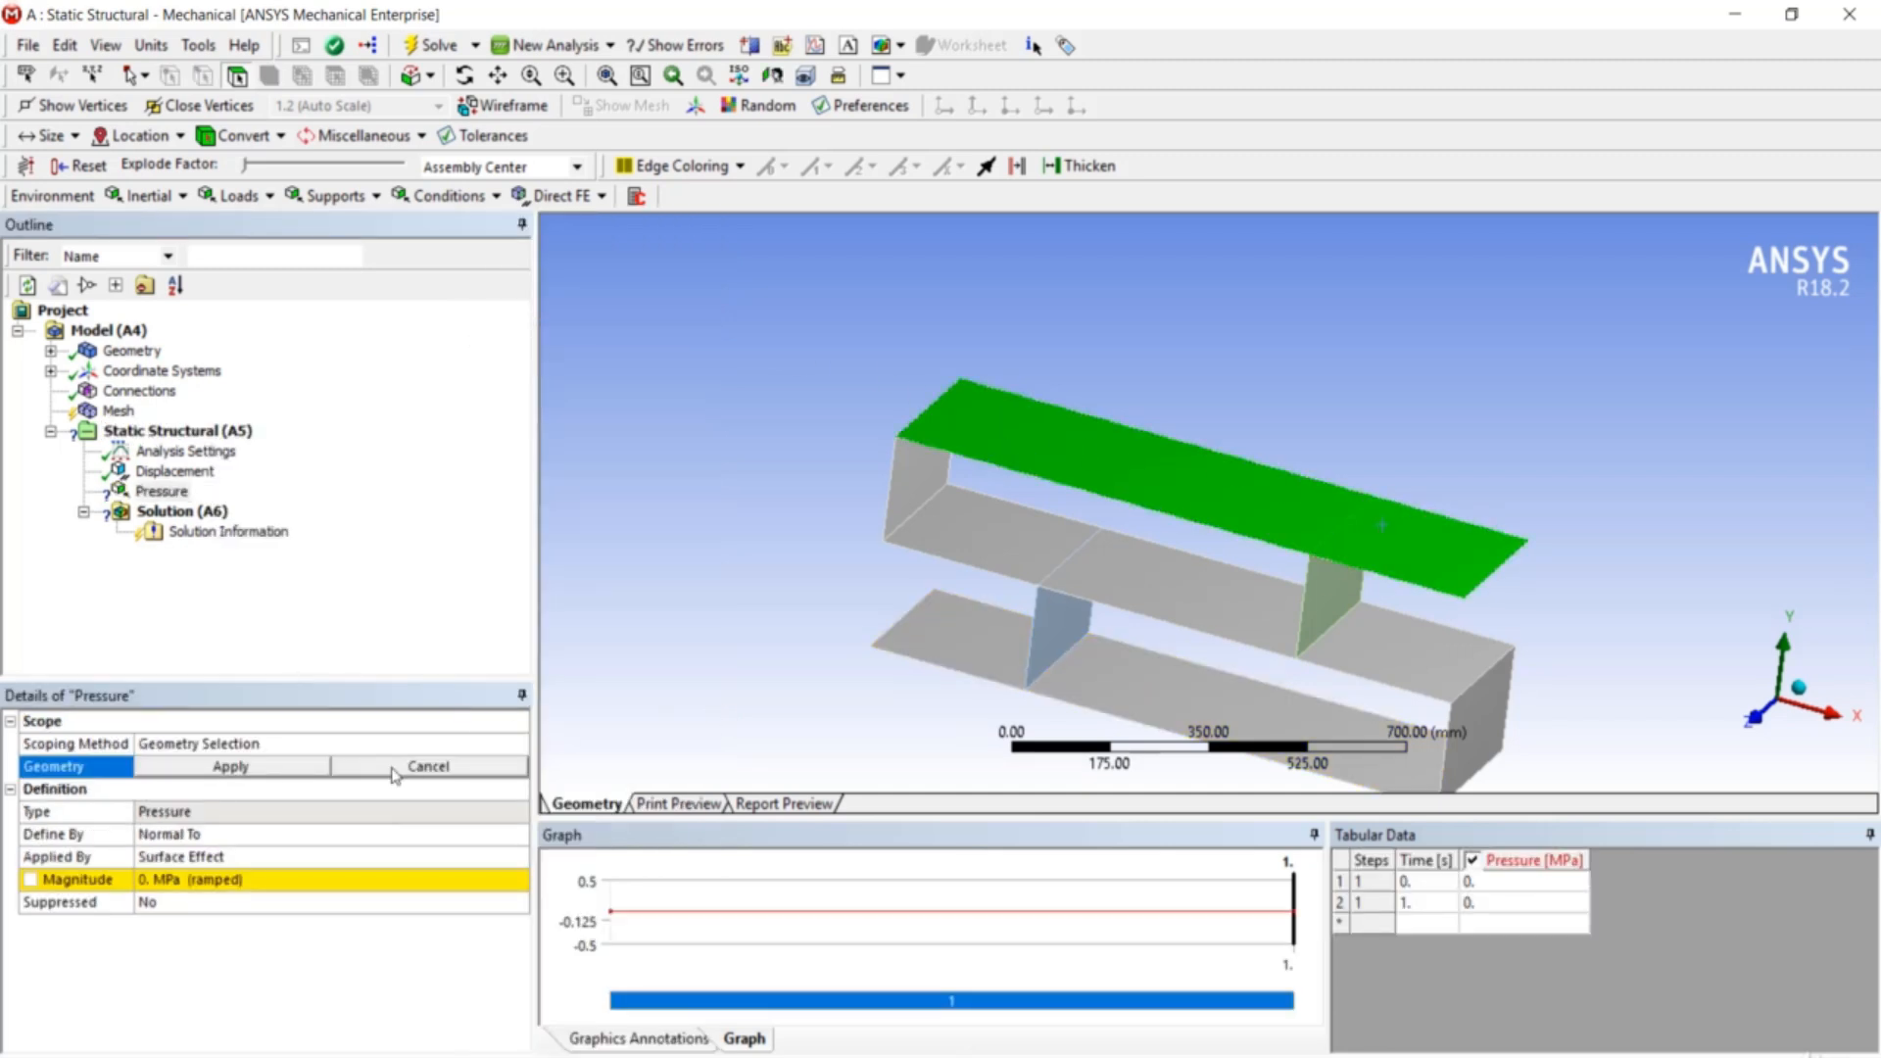
{"action": "left_click", "coordinate": [231, 766]}
{"action": "left_click", "coordinate": [208, 878]}
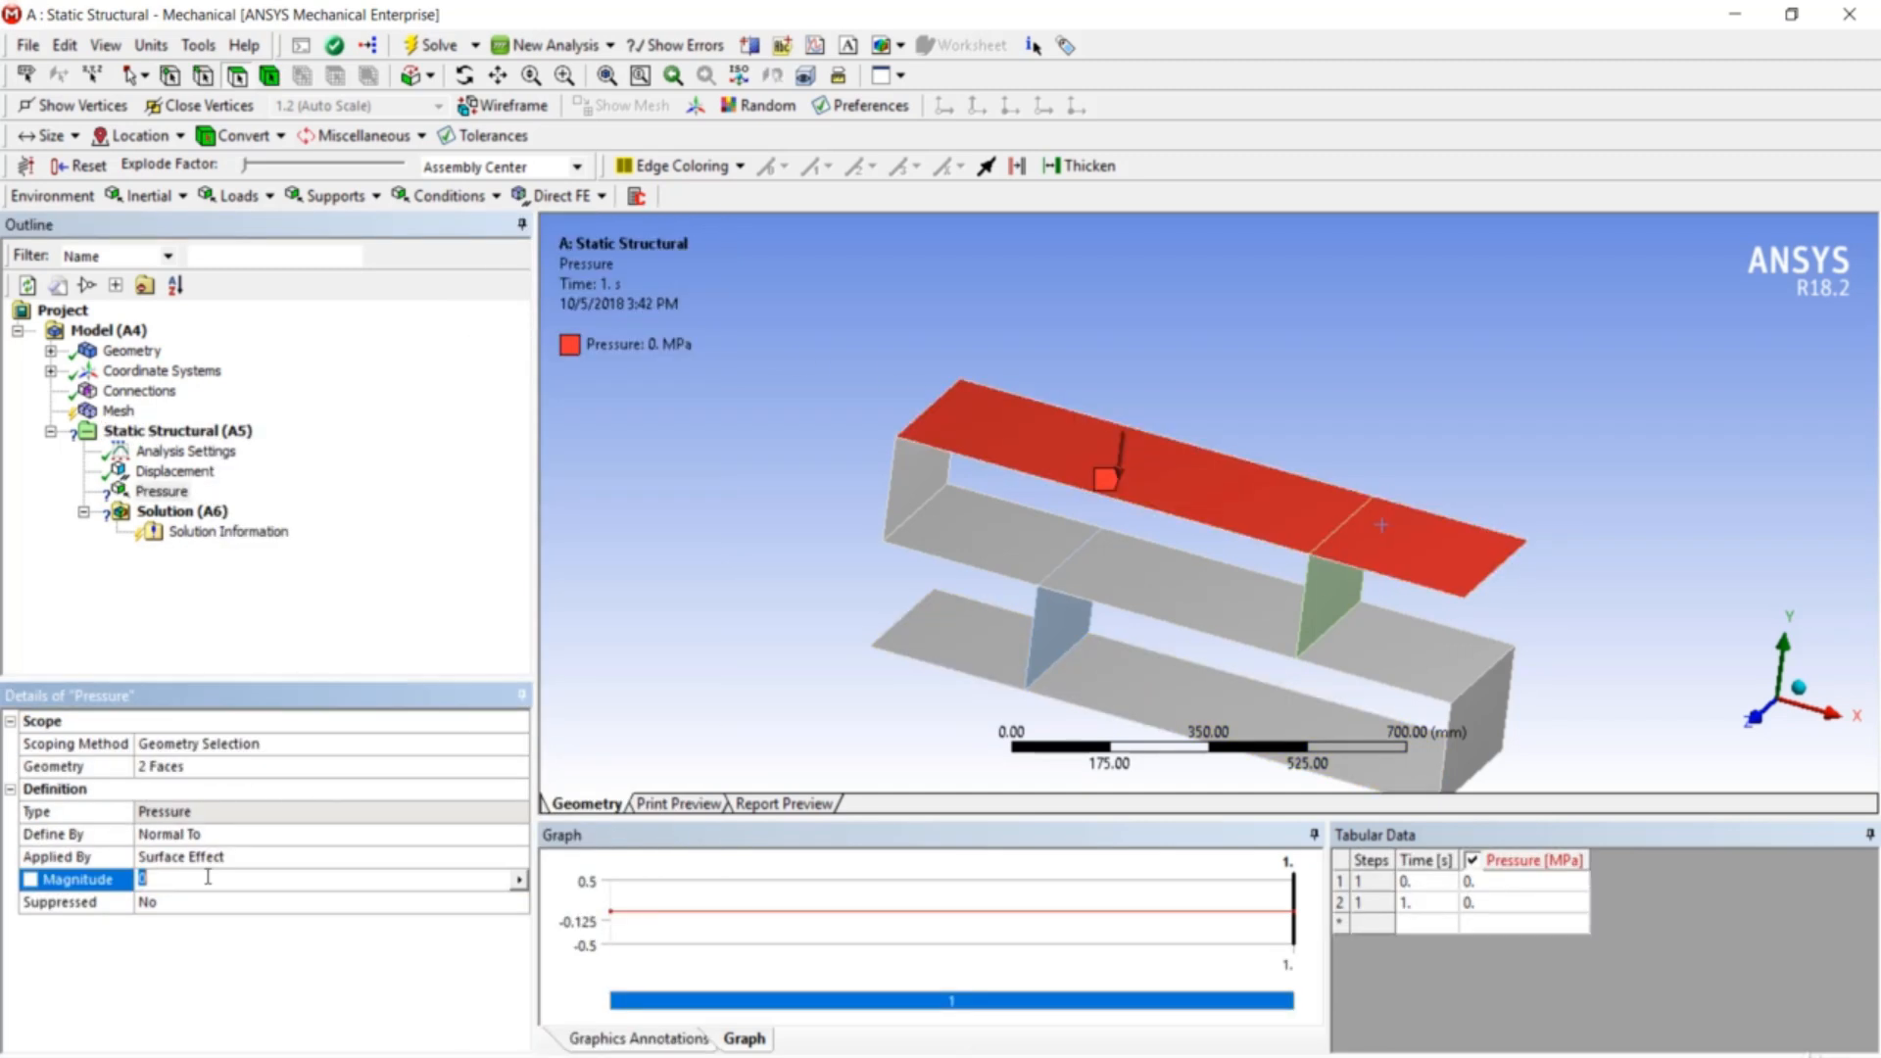
{"action": "type", "text": "0.5"}
{"action": "key", "text": "Return"}
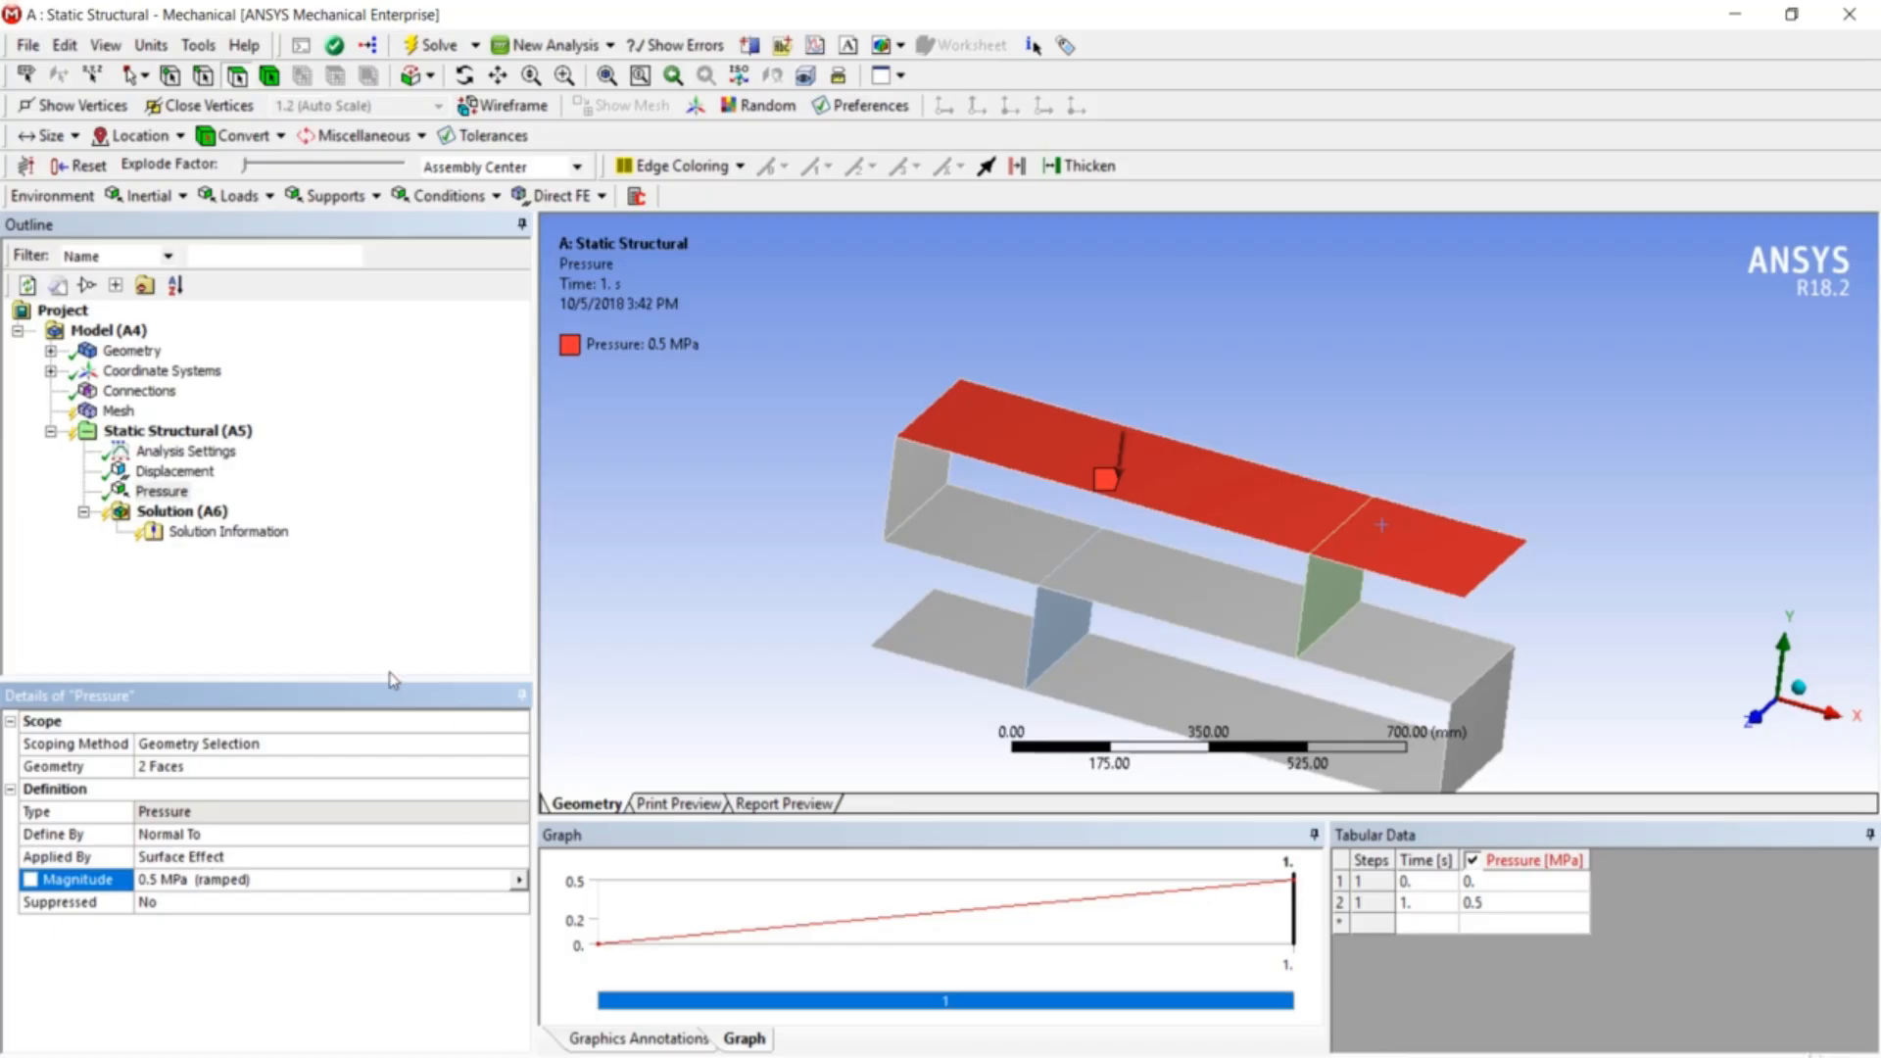
- Solve the Static Structural analysis, then insert a Total Deformation result under Solution
{"action": "right_click", "coordinate": [204, 513]}
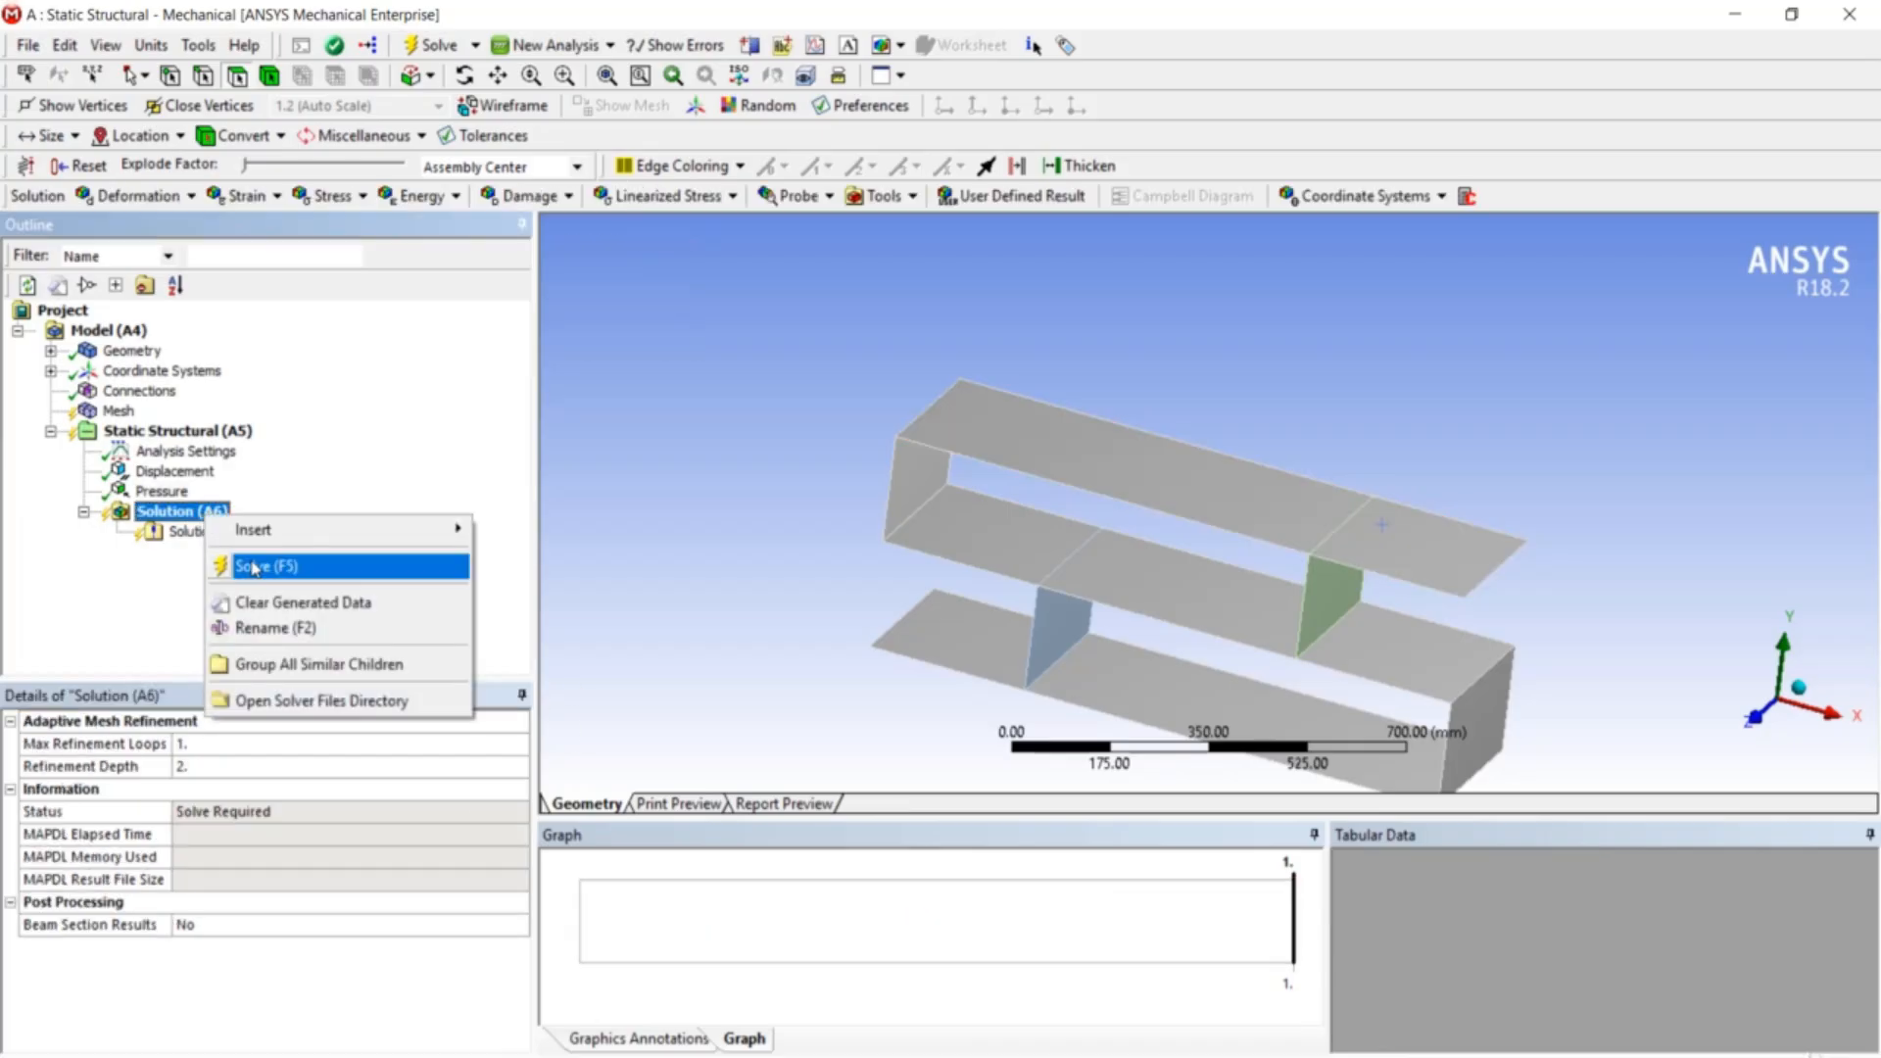
{"action": "left_click", "coordinate": [253, 566]}
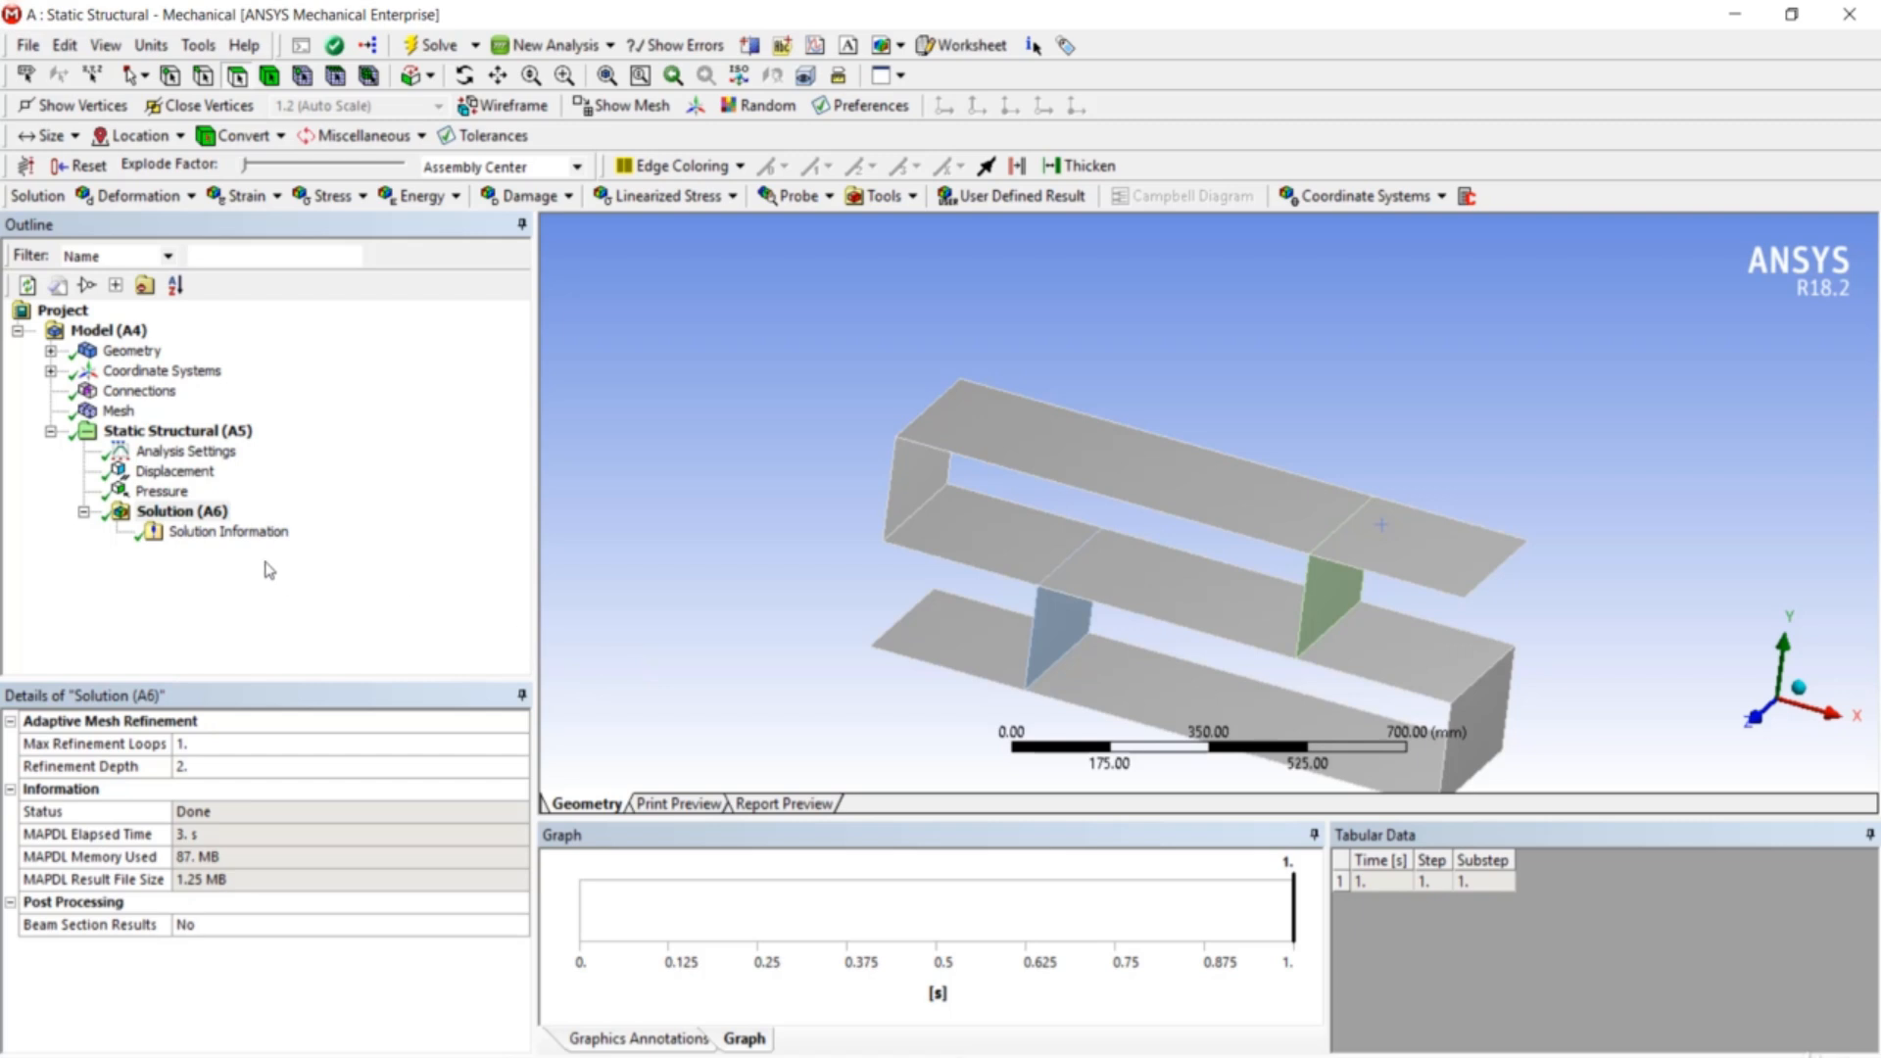
{"action": "right_click", "coordinate": [204, 511]}
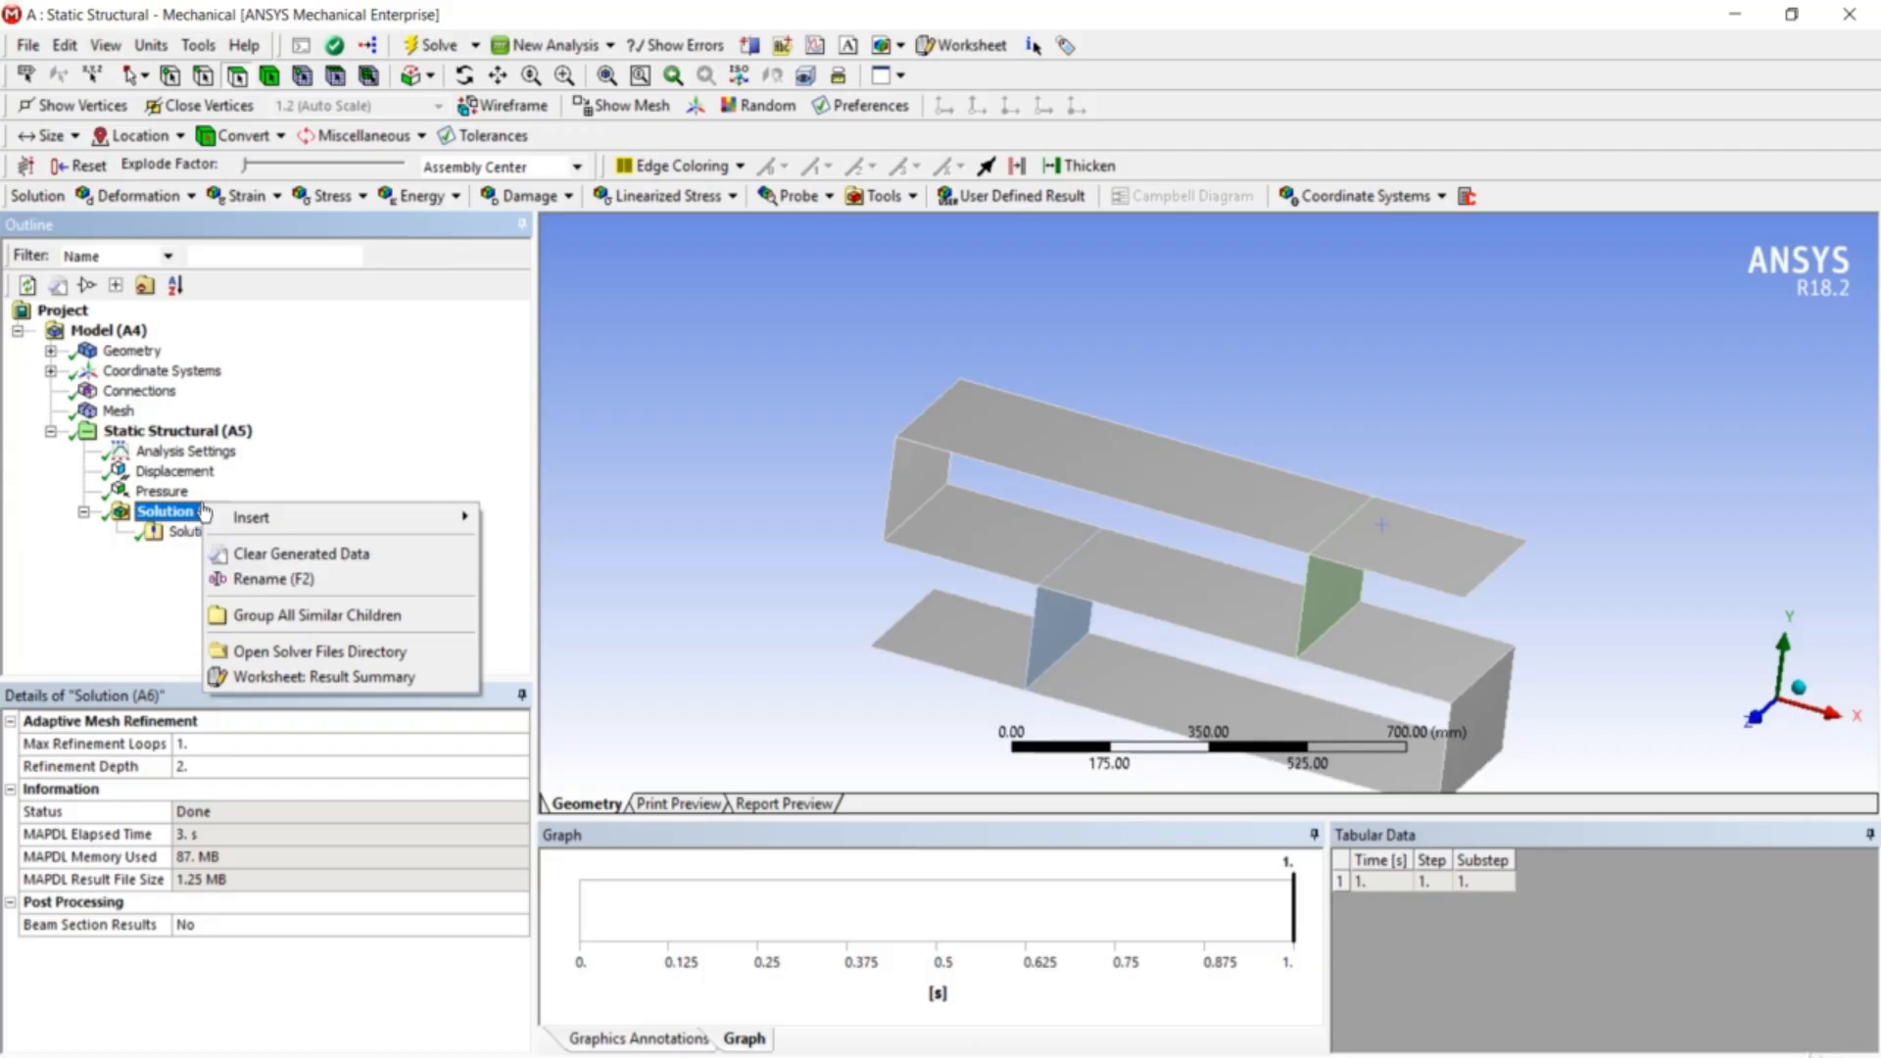
{"action": "mouse_move", "coordinate": [335, 527]}
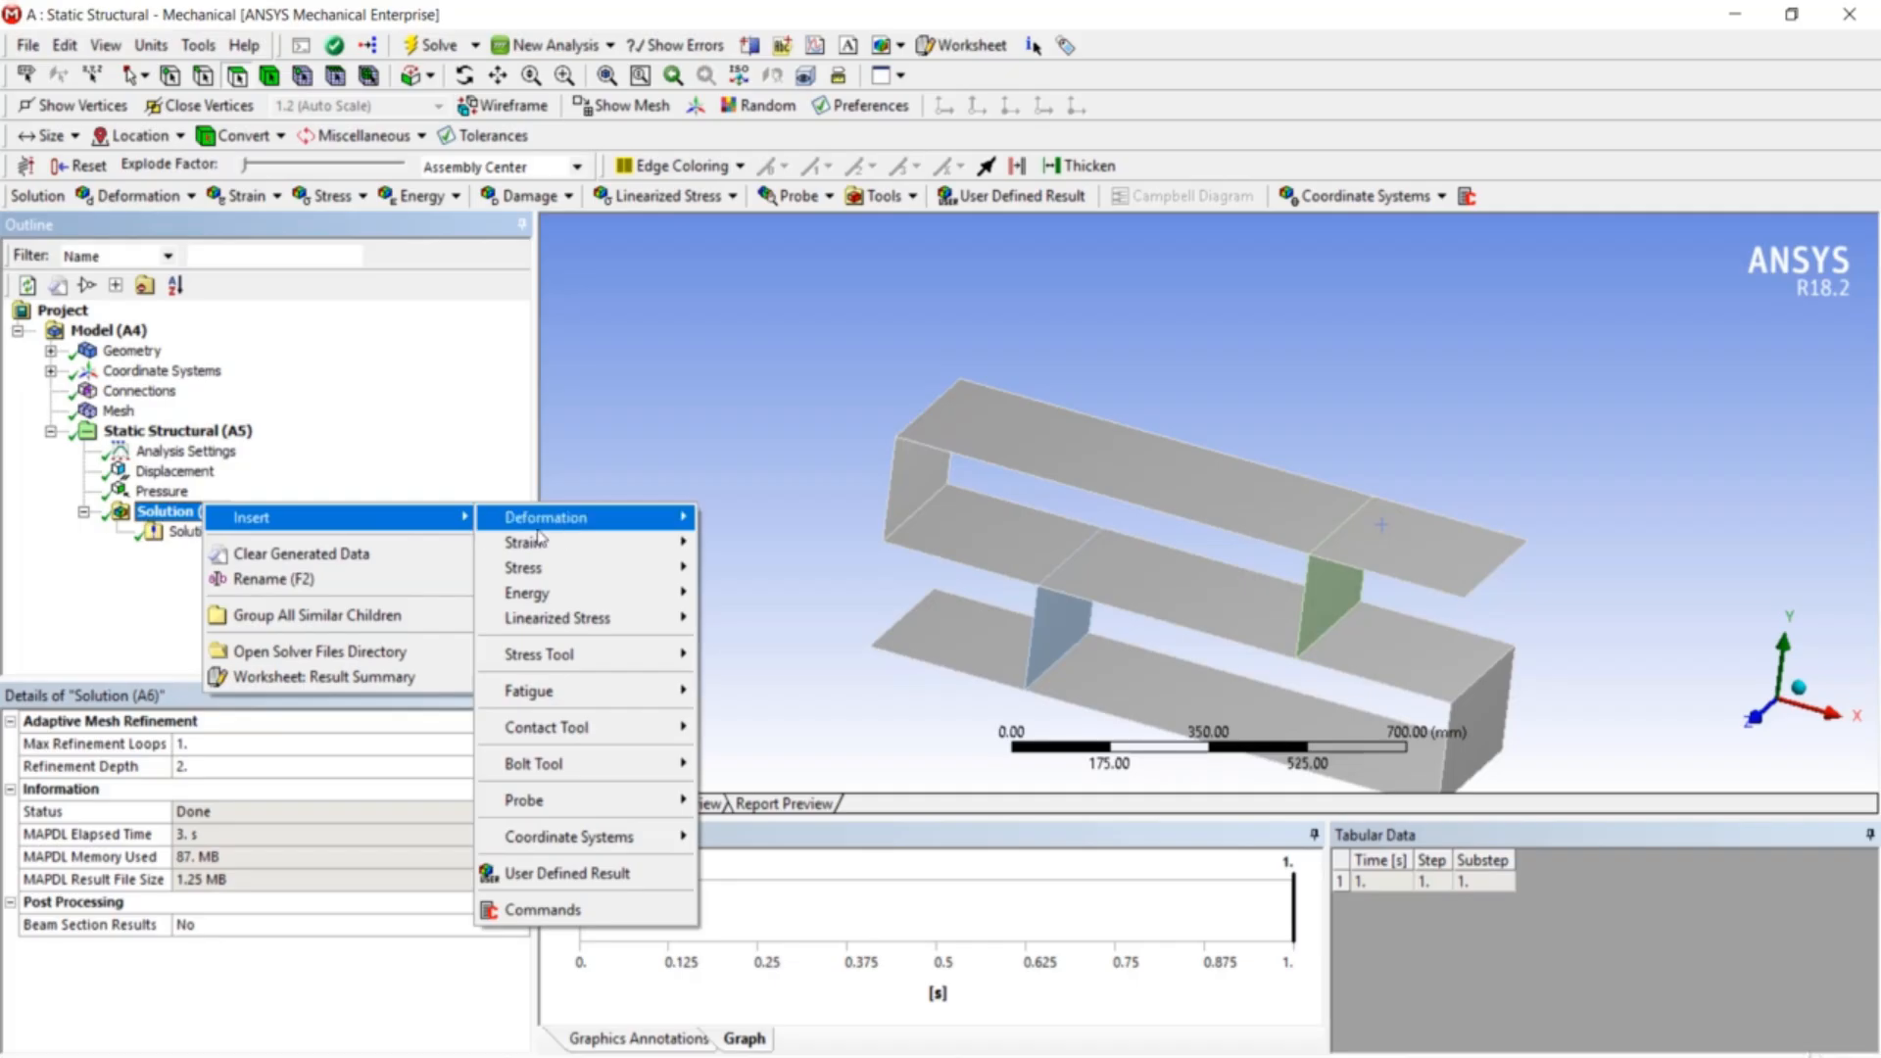
{"action": "mouse_move", "coordinate": [557, 521]}
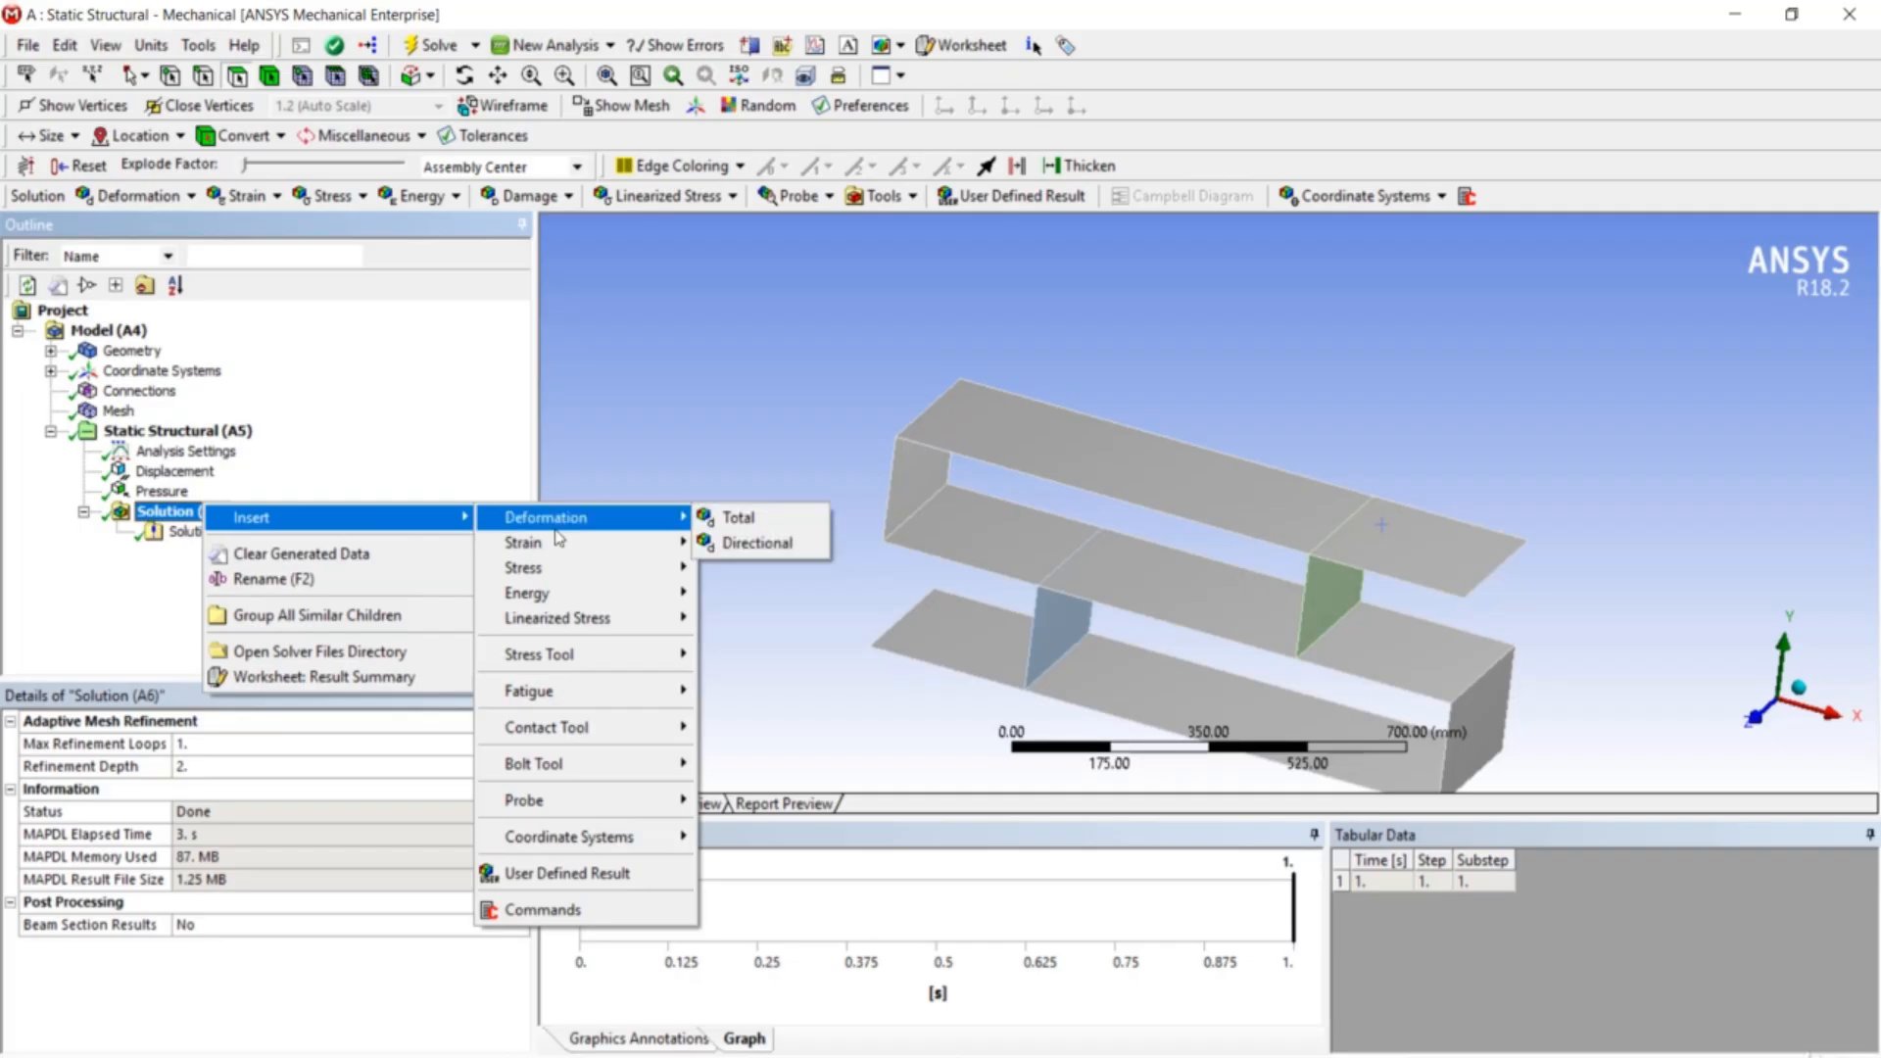
{"action": "left_click", "coordinate": [759, 527]}
- Evaluate the Total Deformation result and orbit the model to inspect the 504.4 mm peak
{"action": "right_click", "coordinate": [229, 562]}
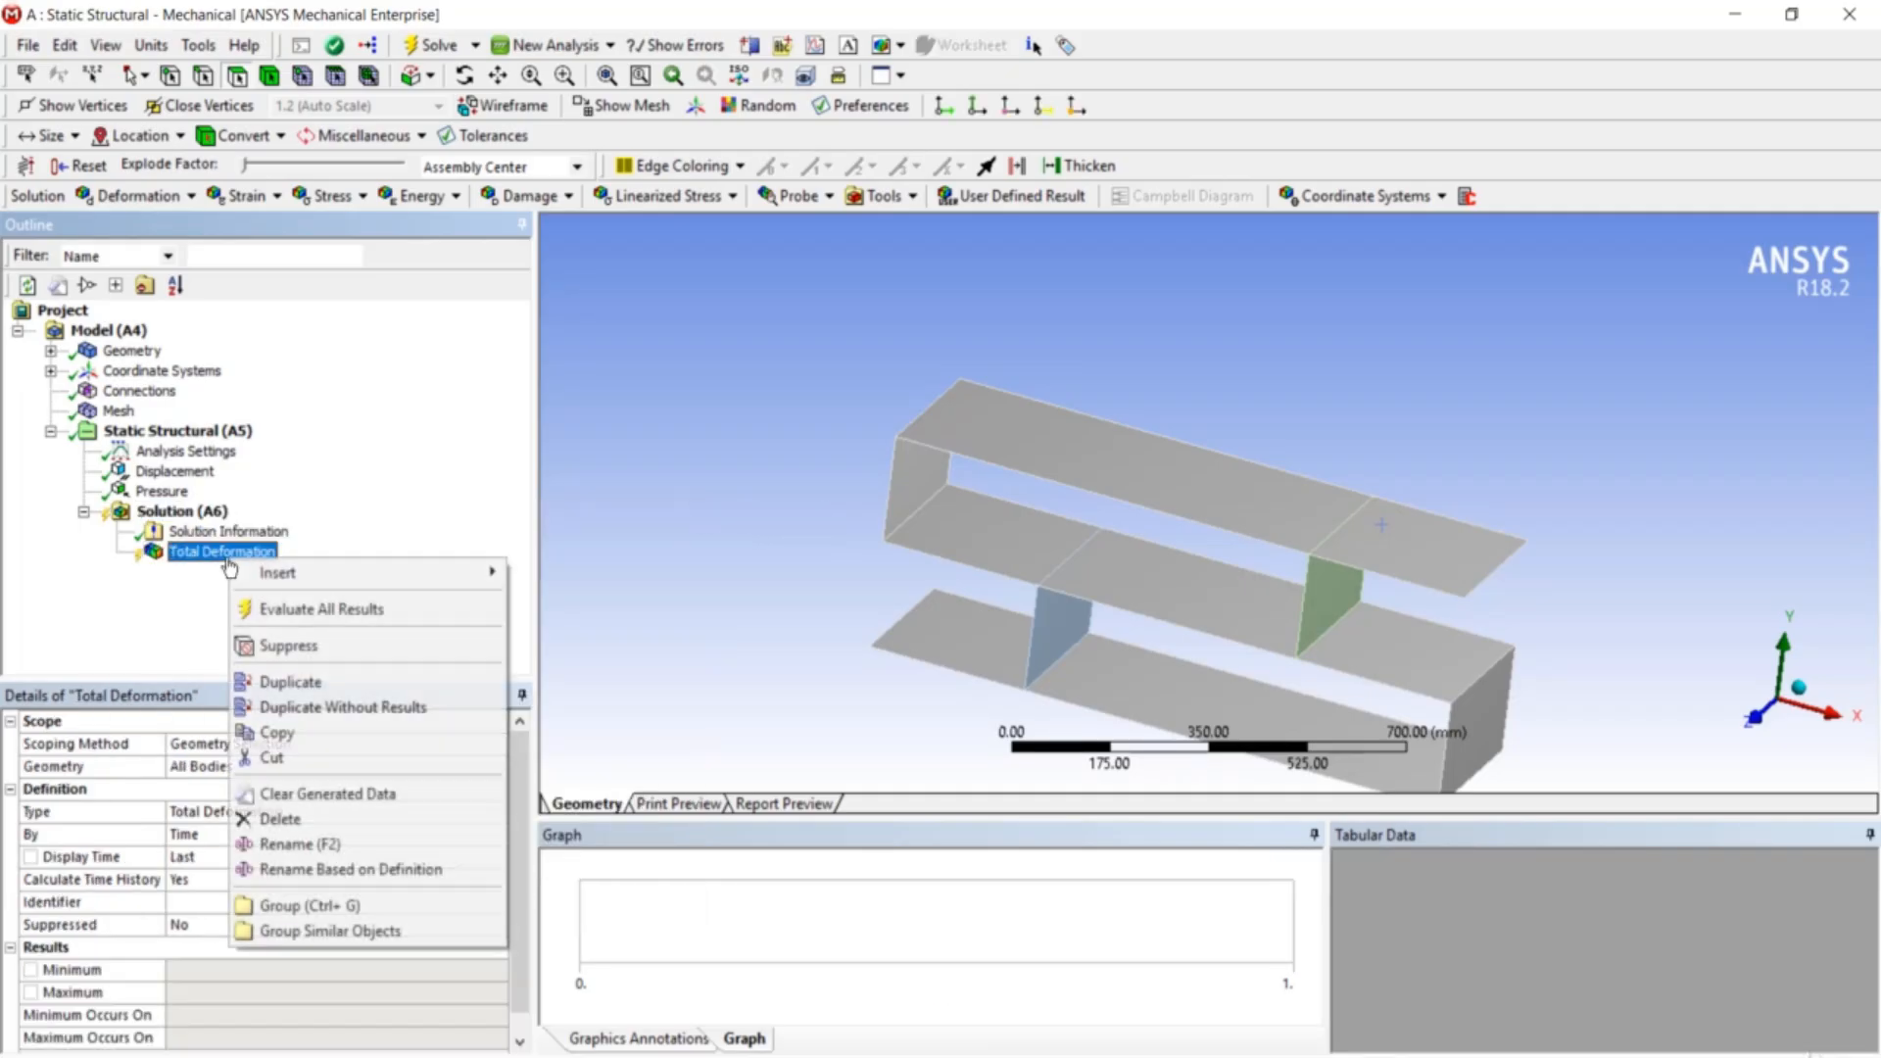
{"action": "left_click", "coordinate": [321, 608]}
{"action": "left_click_drag", "start_coordinate": [798, 541], "coordinate": [823, 520]}
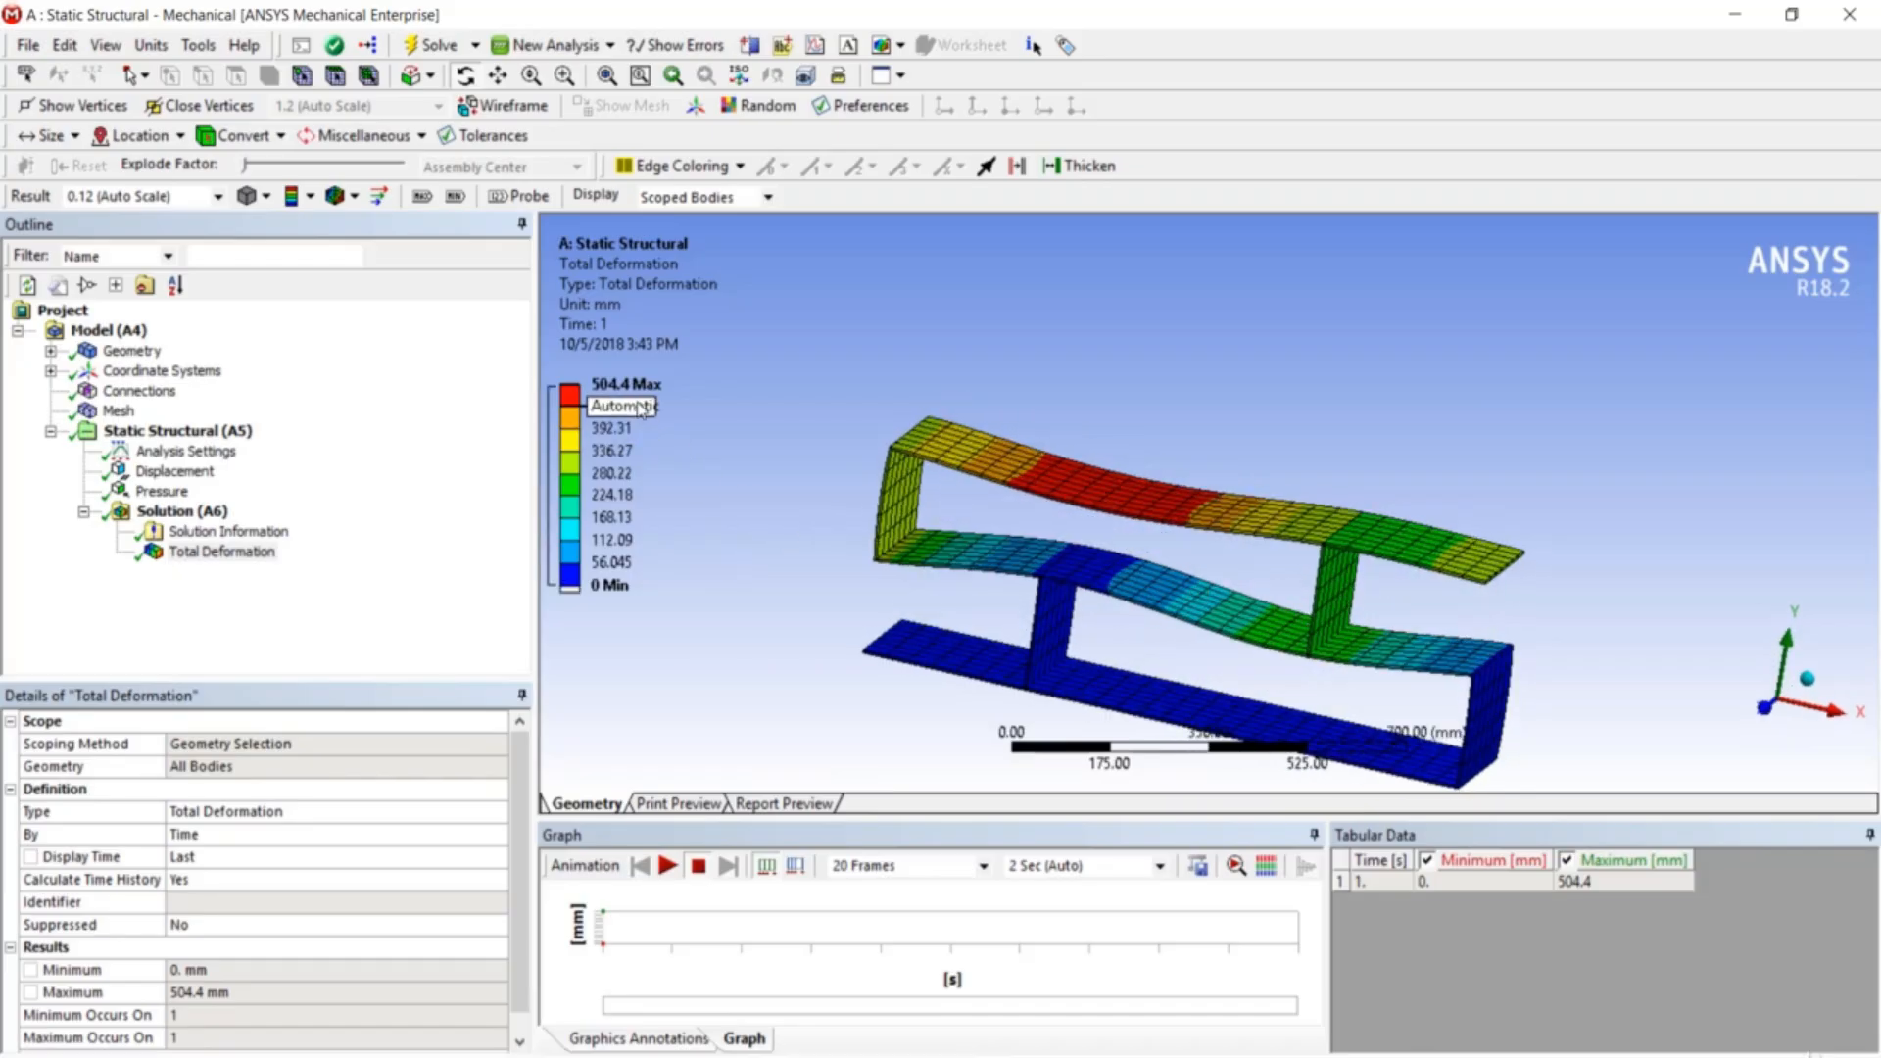
{"action": "left_click_drag", "start_coordinate": [968, 503], "coordinate": [1024, 501]}
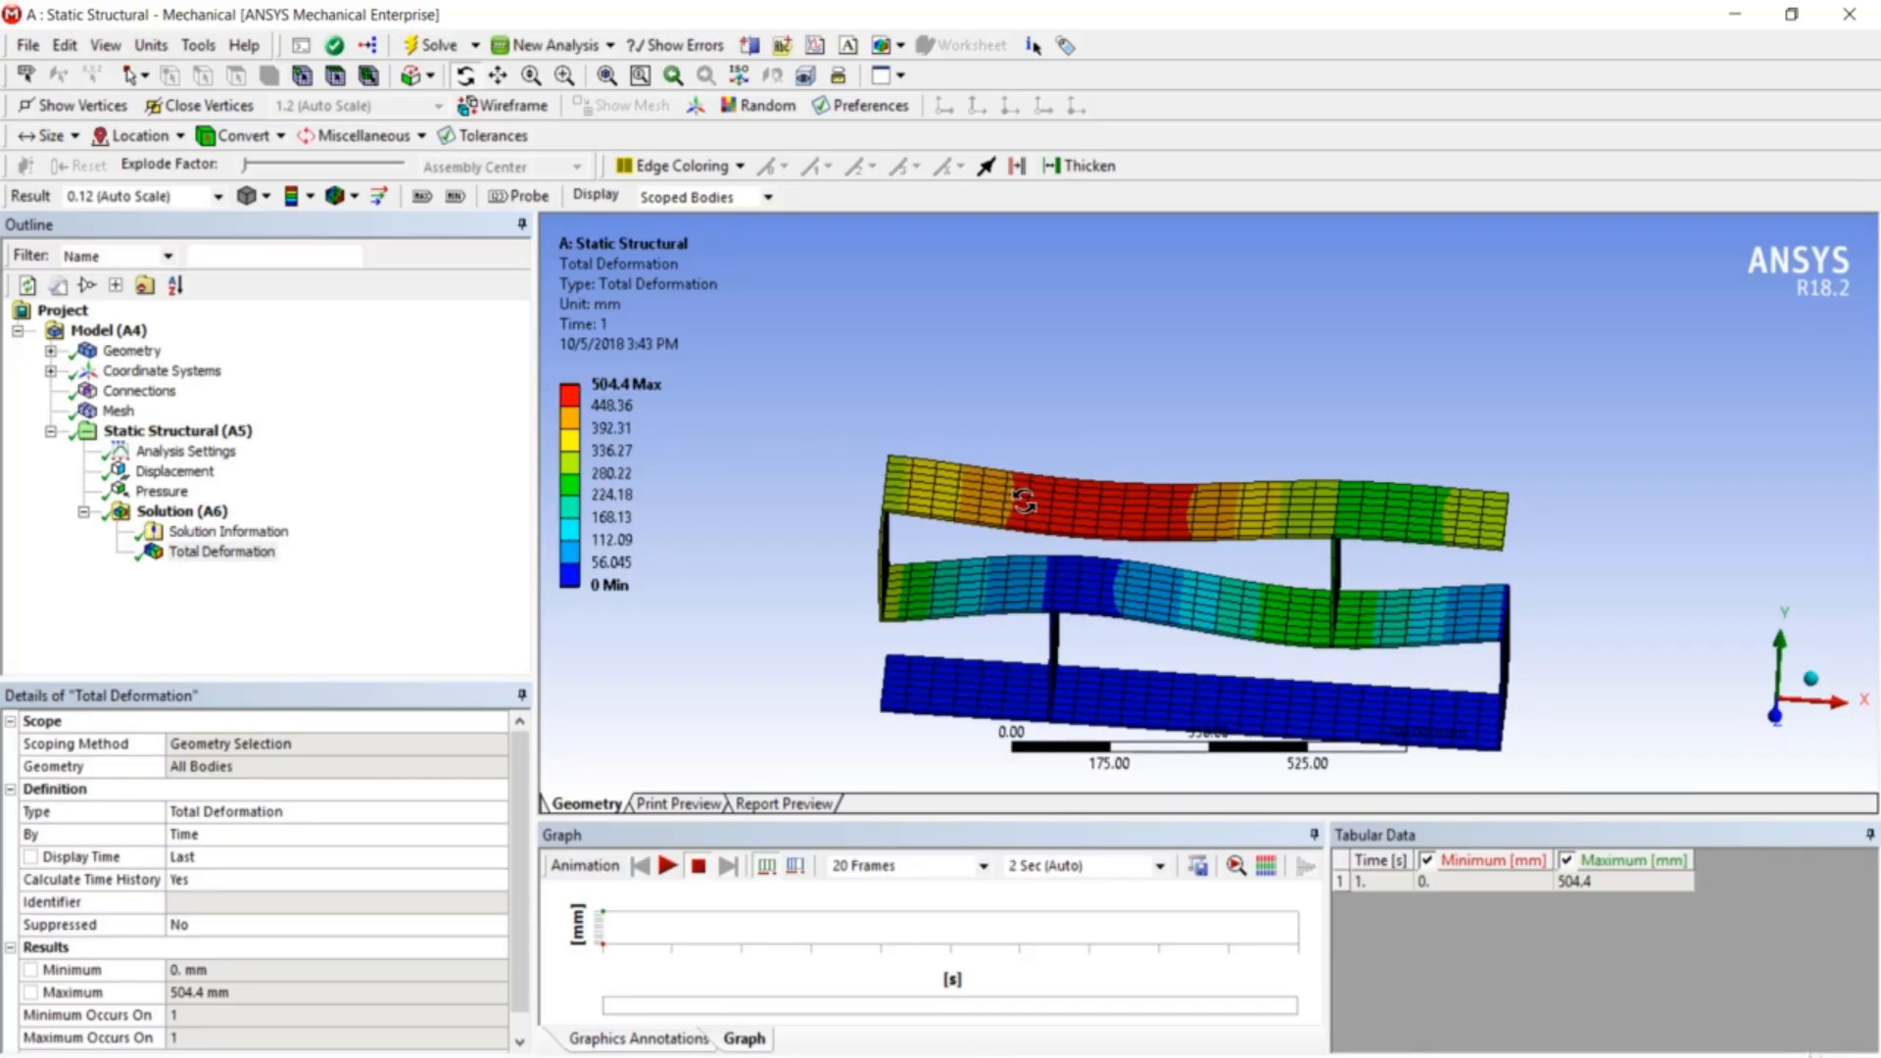
{"action": "mouse_move", "coordinate": [1024, 500]}
{"action": "left_mouse_down"}
{"action": "mouse_move", "coordinate": [1029, 445]}
{"action": "mouse_move", "coordinate": [1015, 514]}
{"action": "left_mouse_up"}
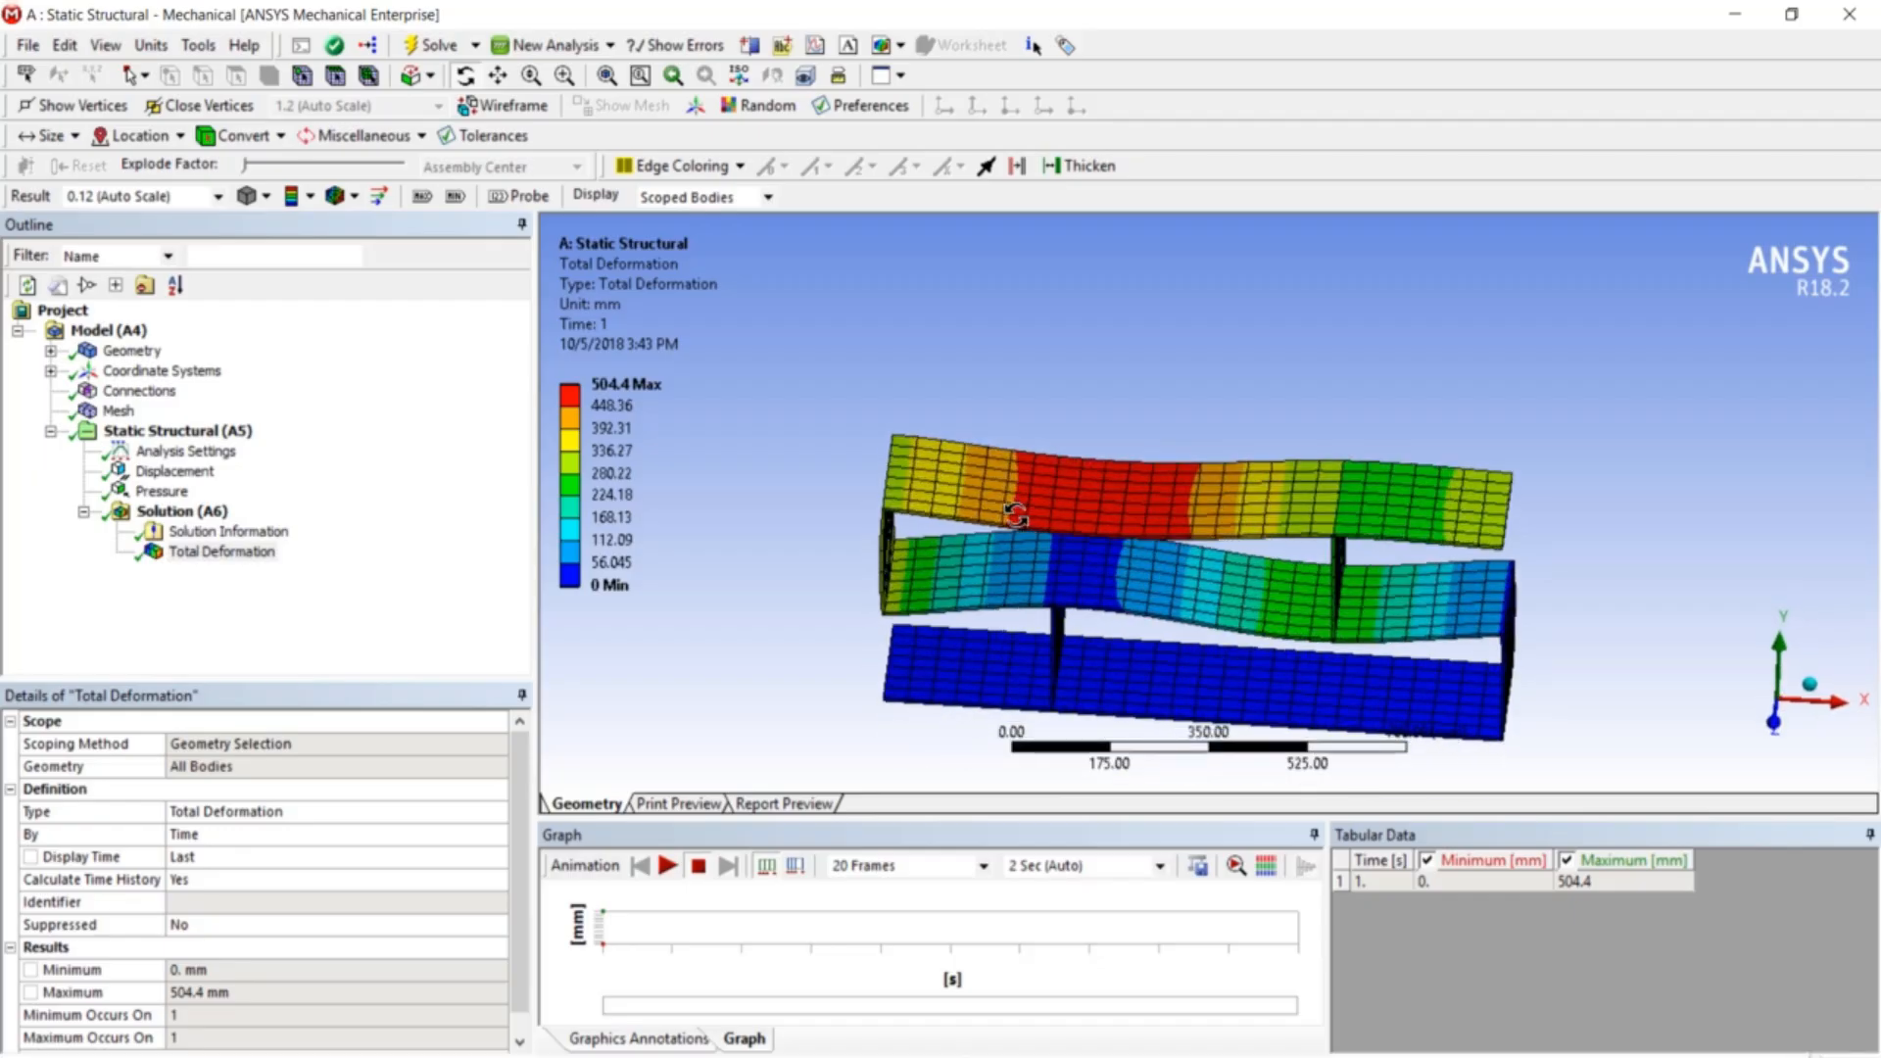
{"action": "left_click", "coordinate": [651, 406]}
{"action": "left_click_drag", "start_coordinate": [1155, 474], "coordinate": [1143, 487]}
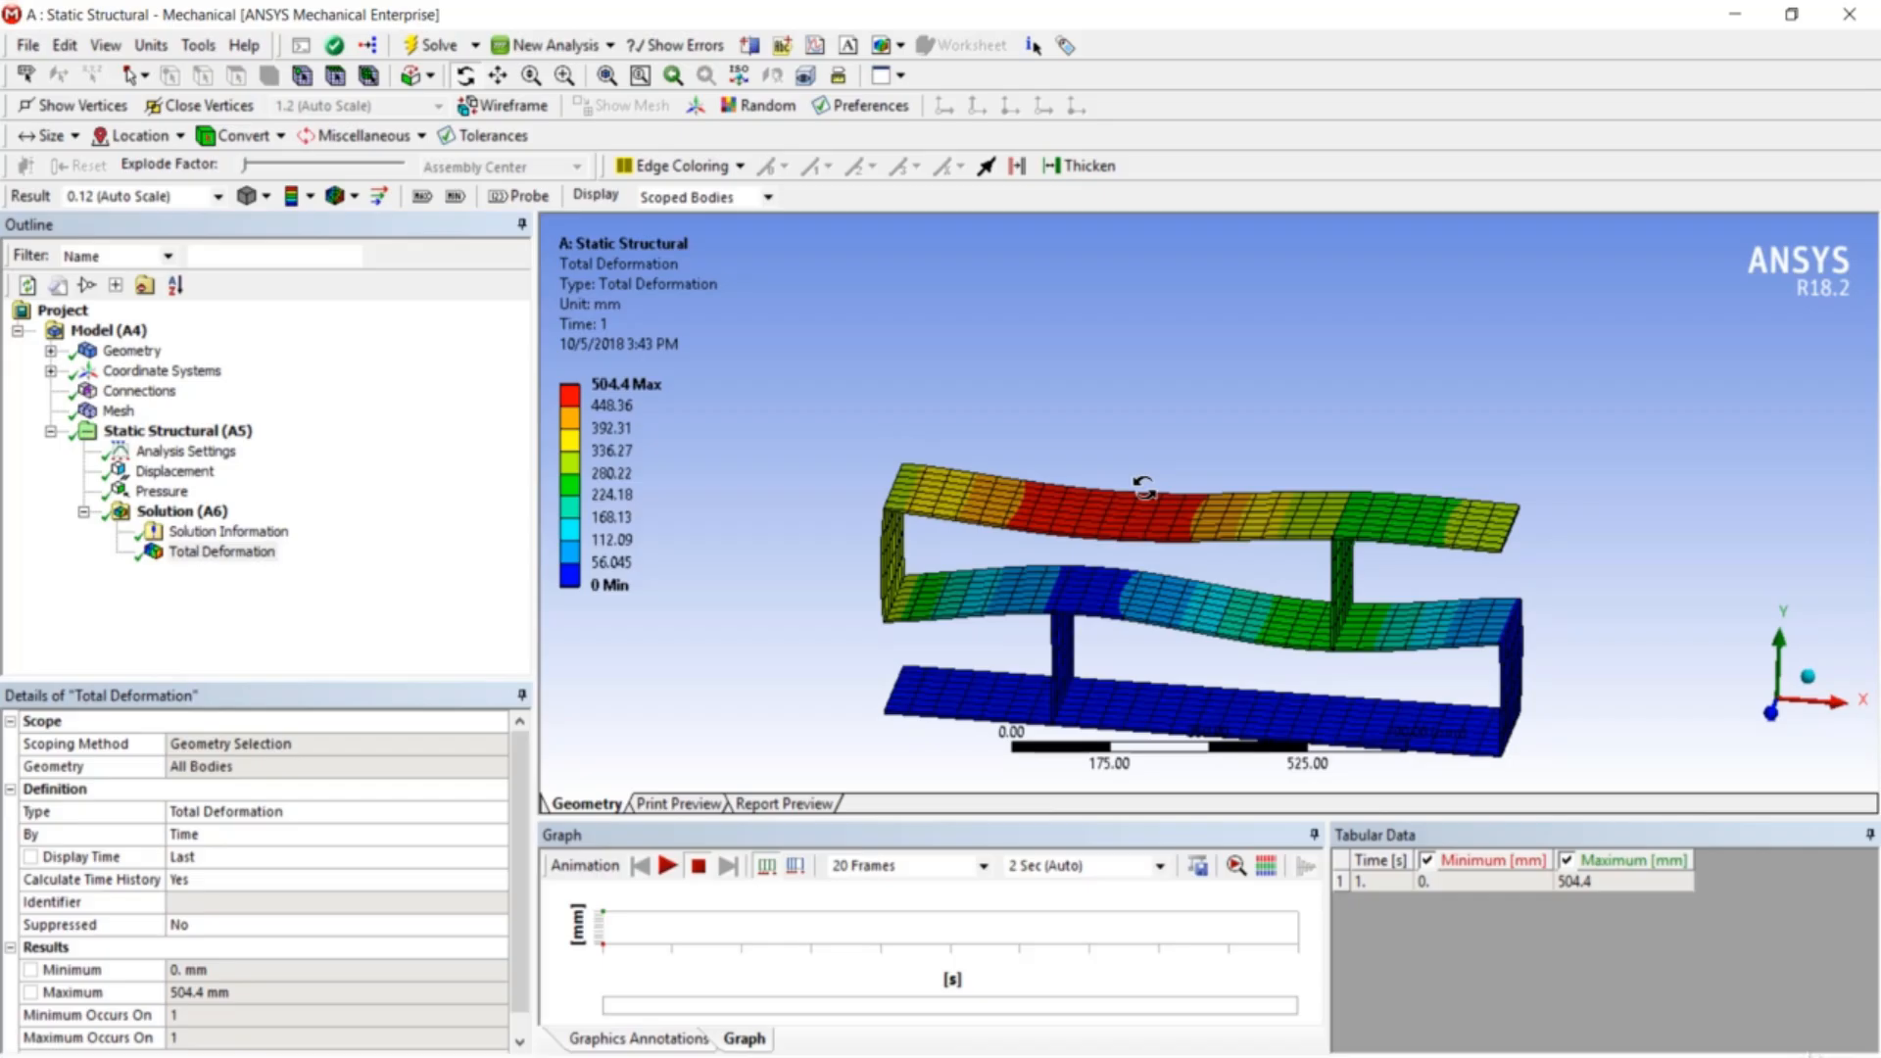
{"action": "left_click_drag", "start_coordinate": [1144, 487], "coordinate": [1171, 448]}
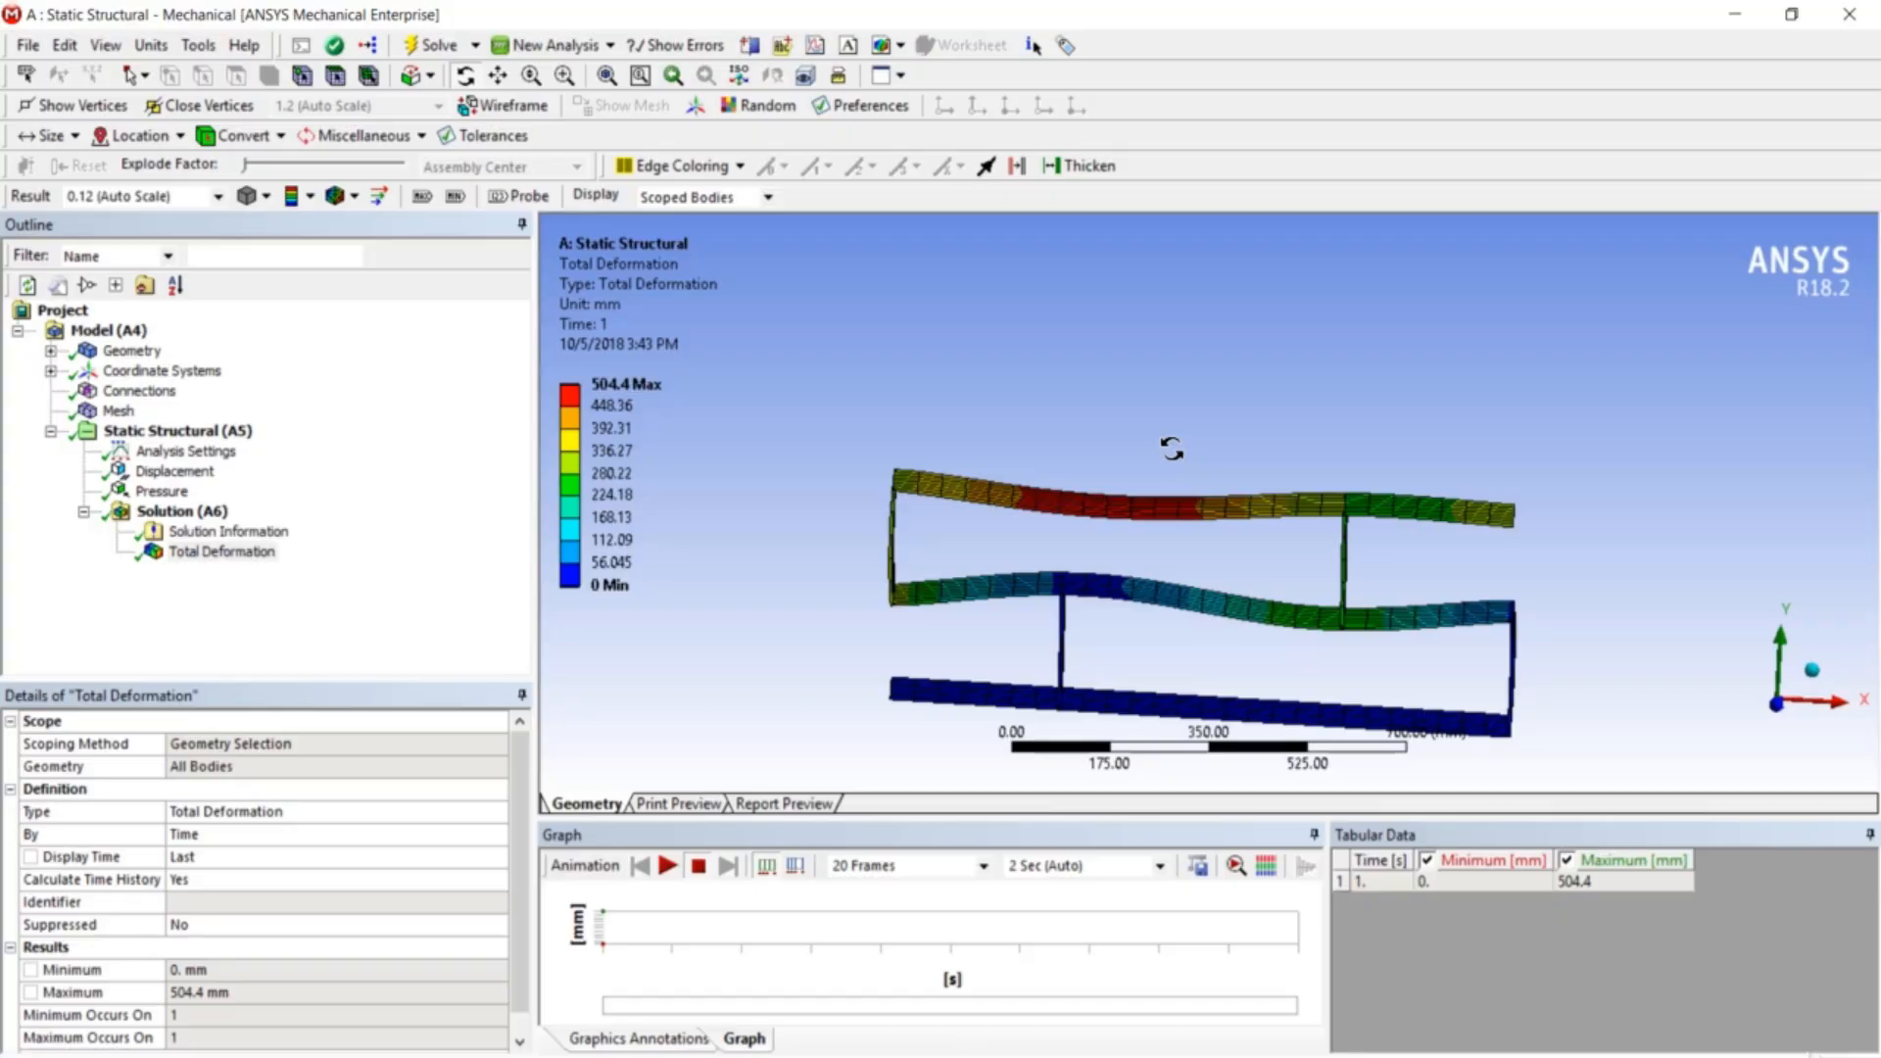
- Change the top-shelf Pressure magnitude to 0.05 MPa
{"action": "left_click", "coordinate": [160, 492]}
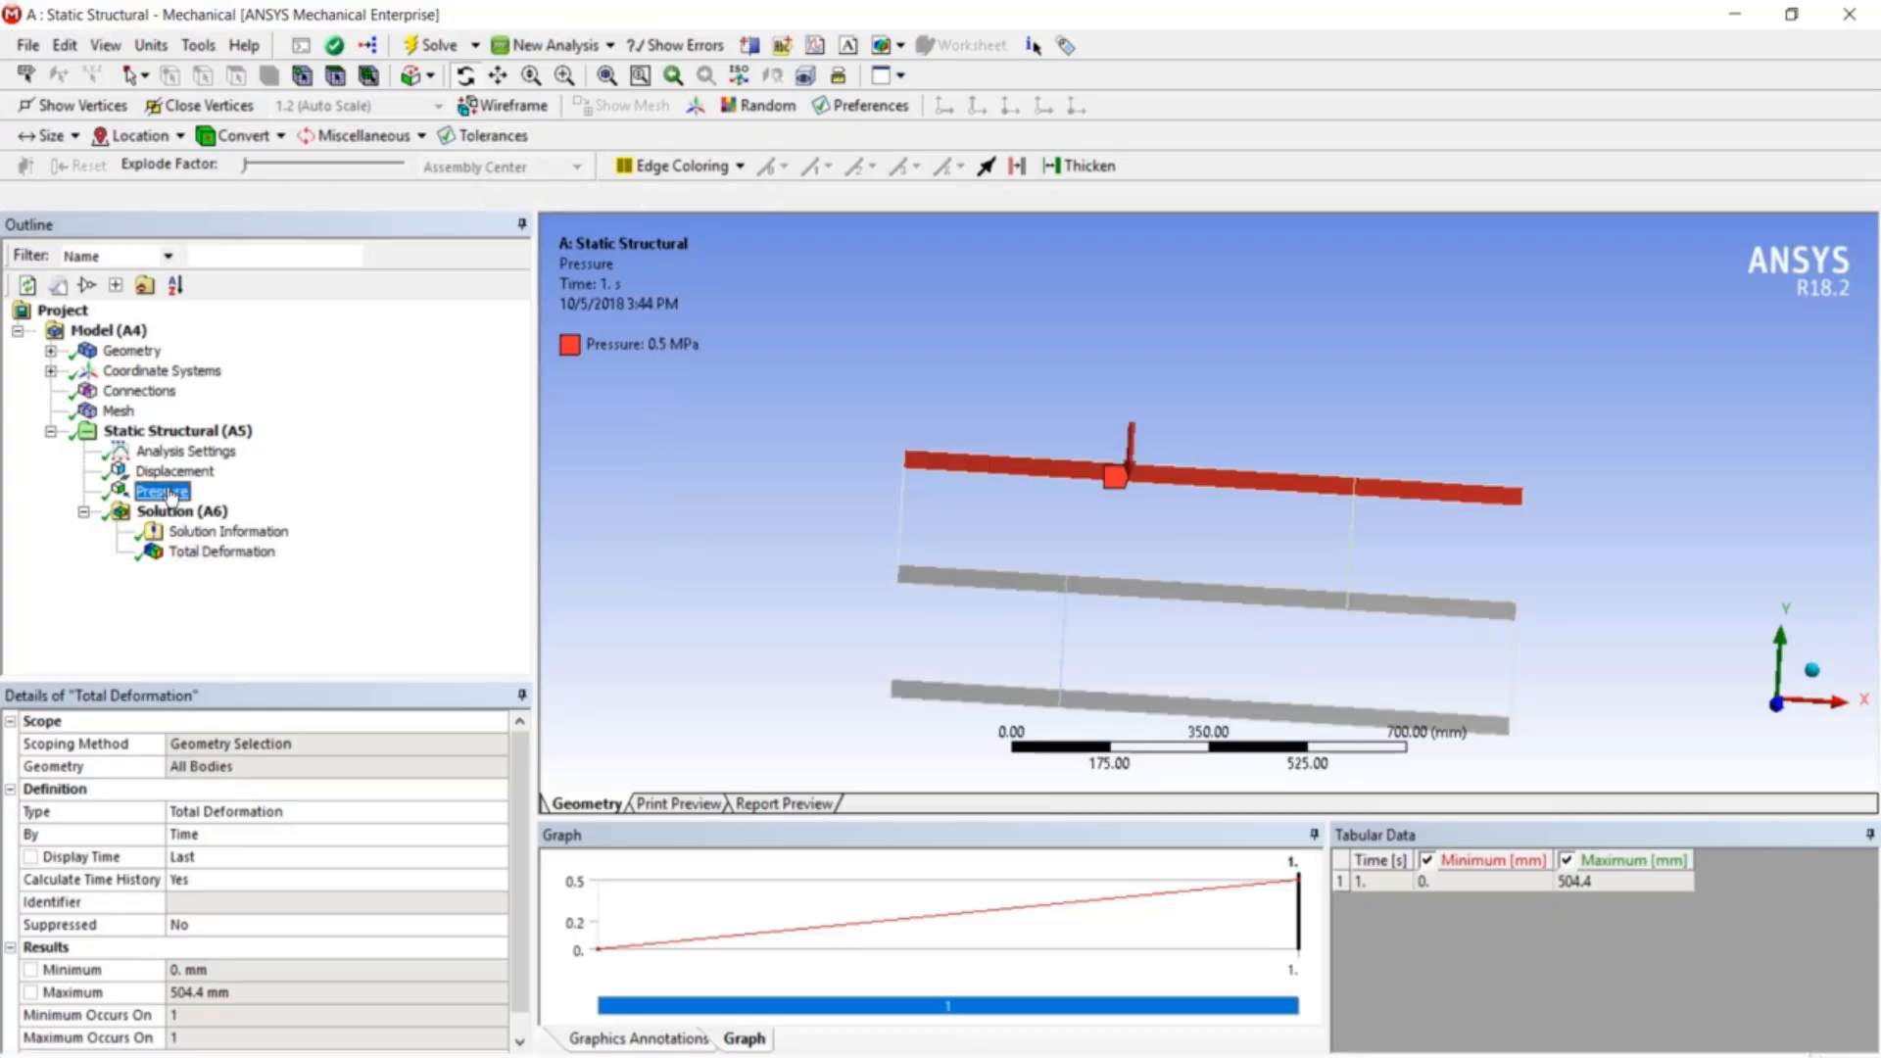
{"action": "left_click", "coordinate": [167, 881]}
{"action": "type", "text": "0"}
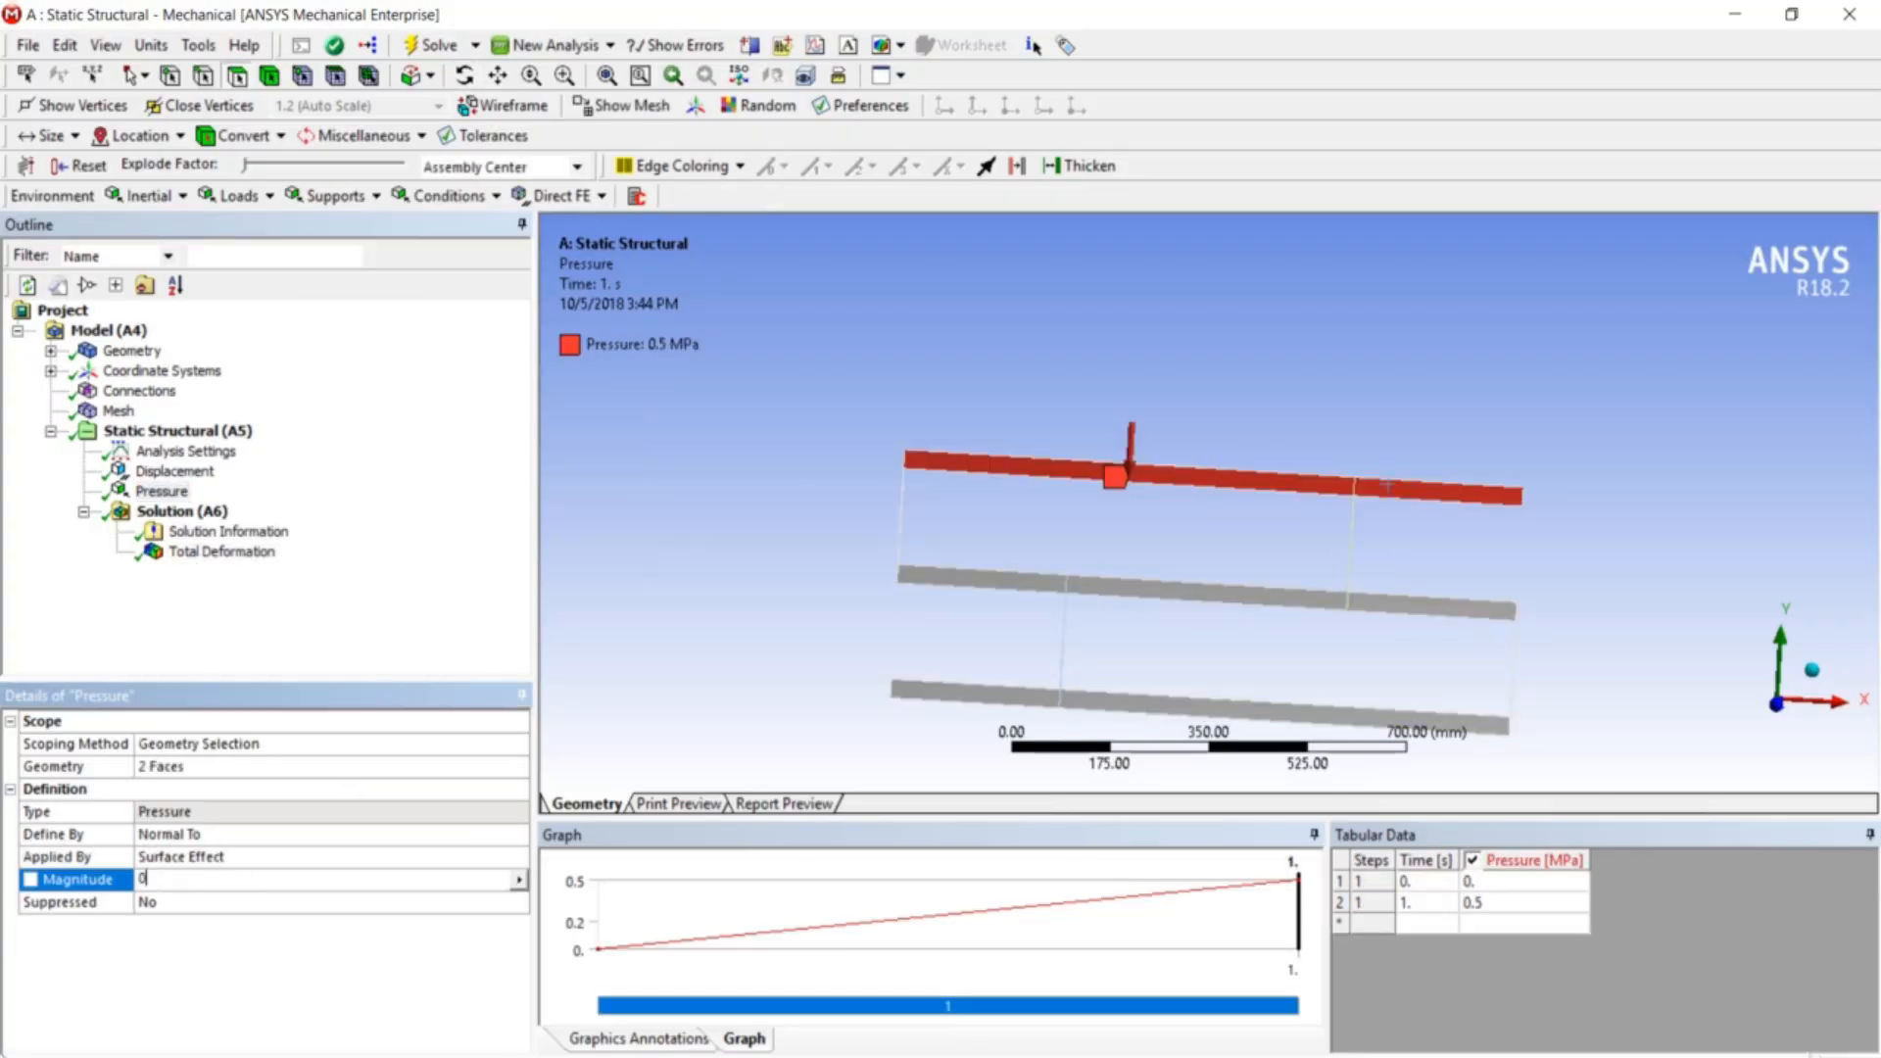
{"action": "type", "text": ".05"}
{"action": "key", "text": "Return"}
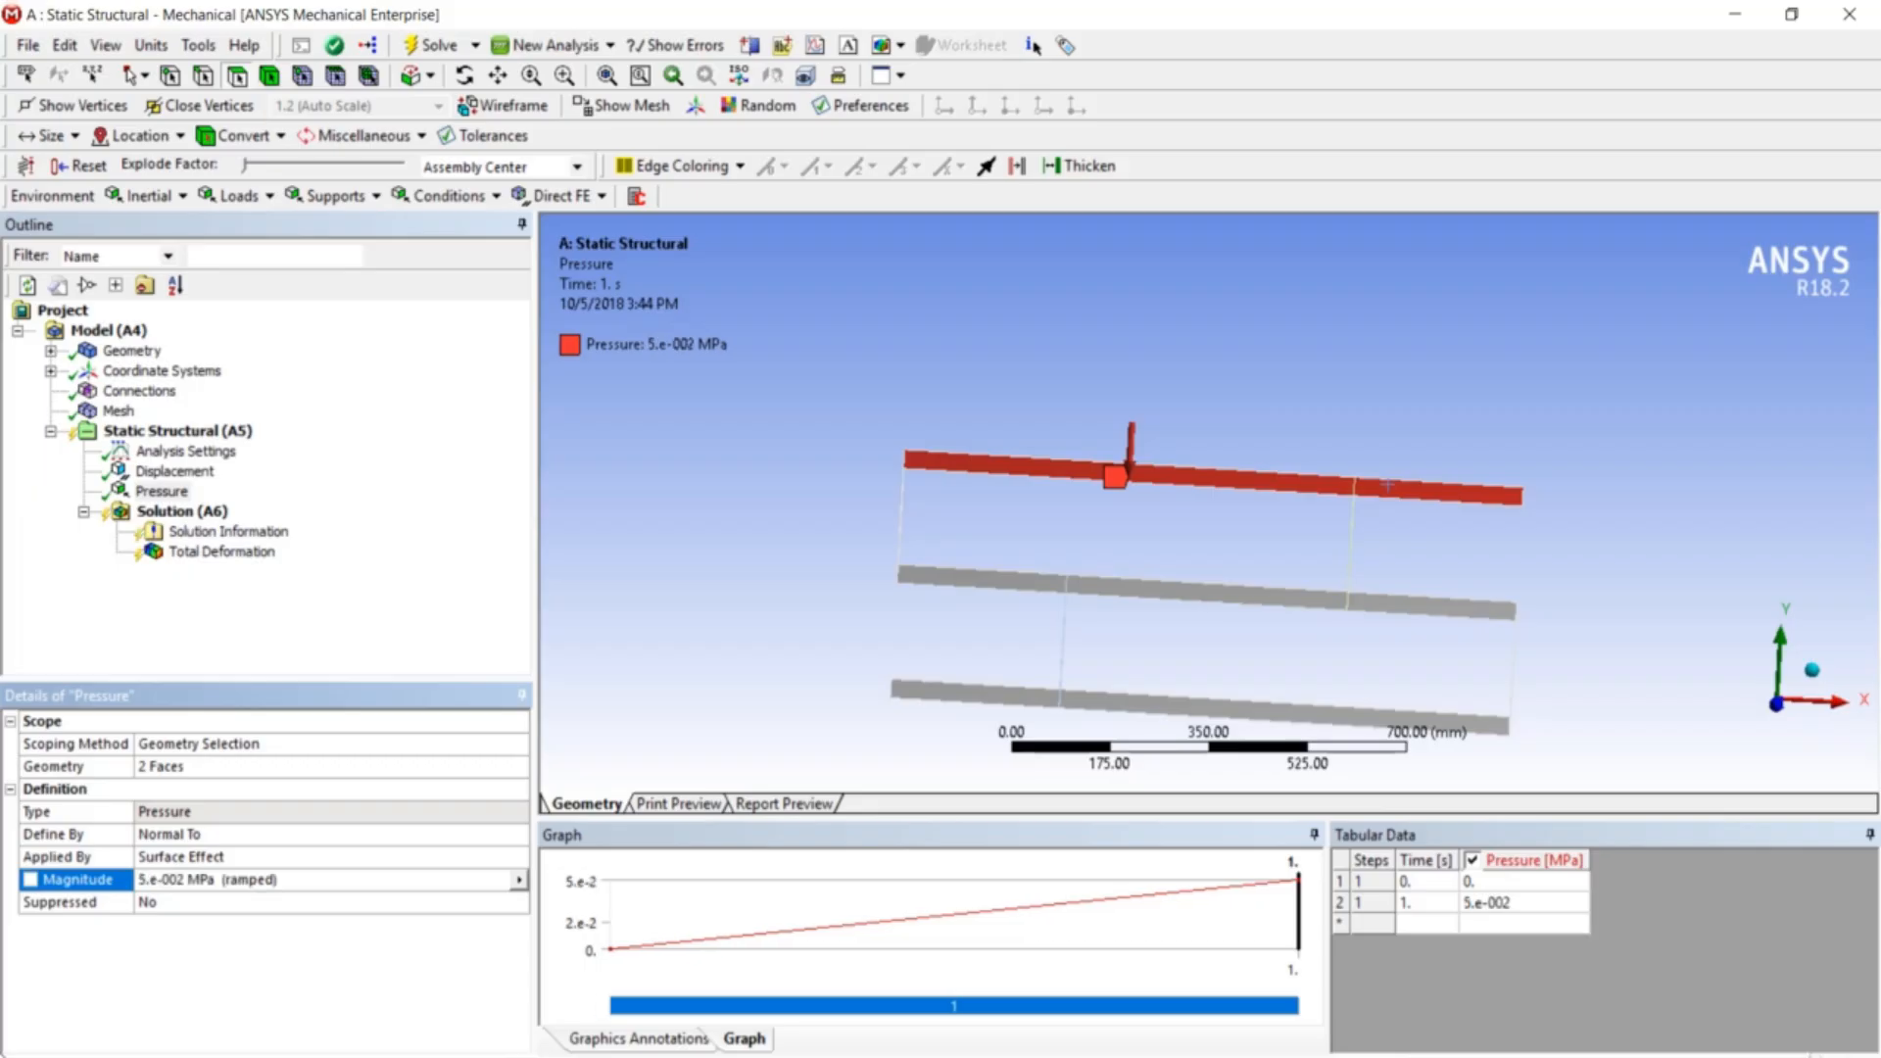
- Re-solve and view the Total Deformation, now peaking at 50.44 mm, then close Mechanical
{"action": "left_click", "coordinate": [166, 431]}
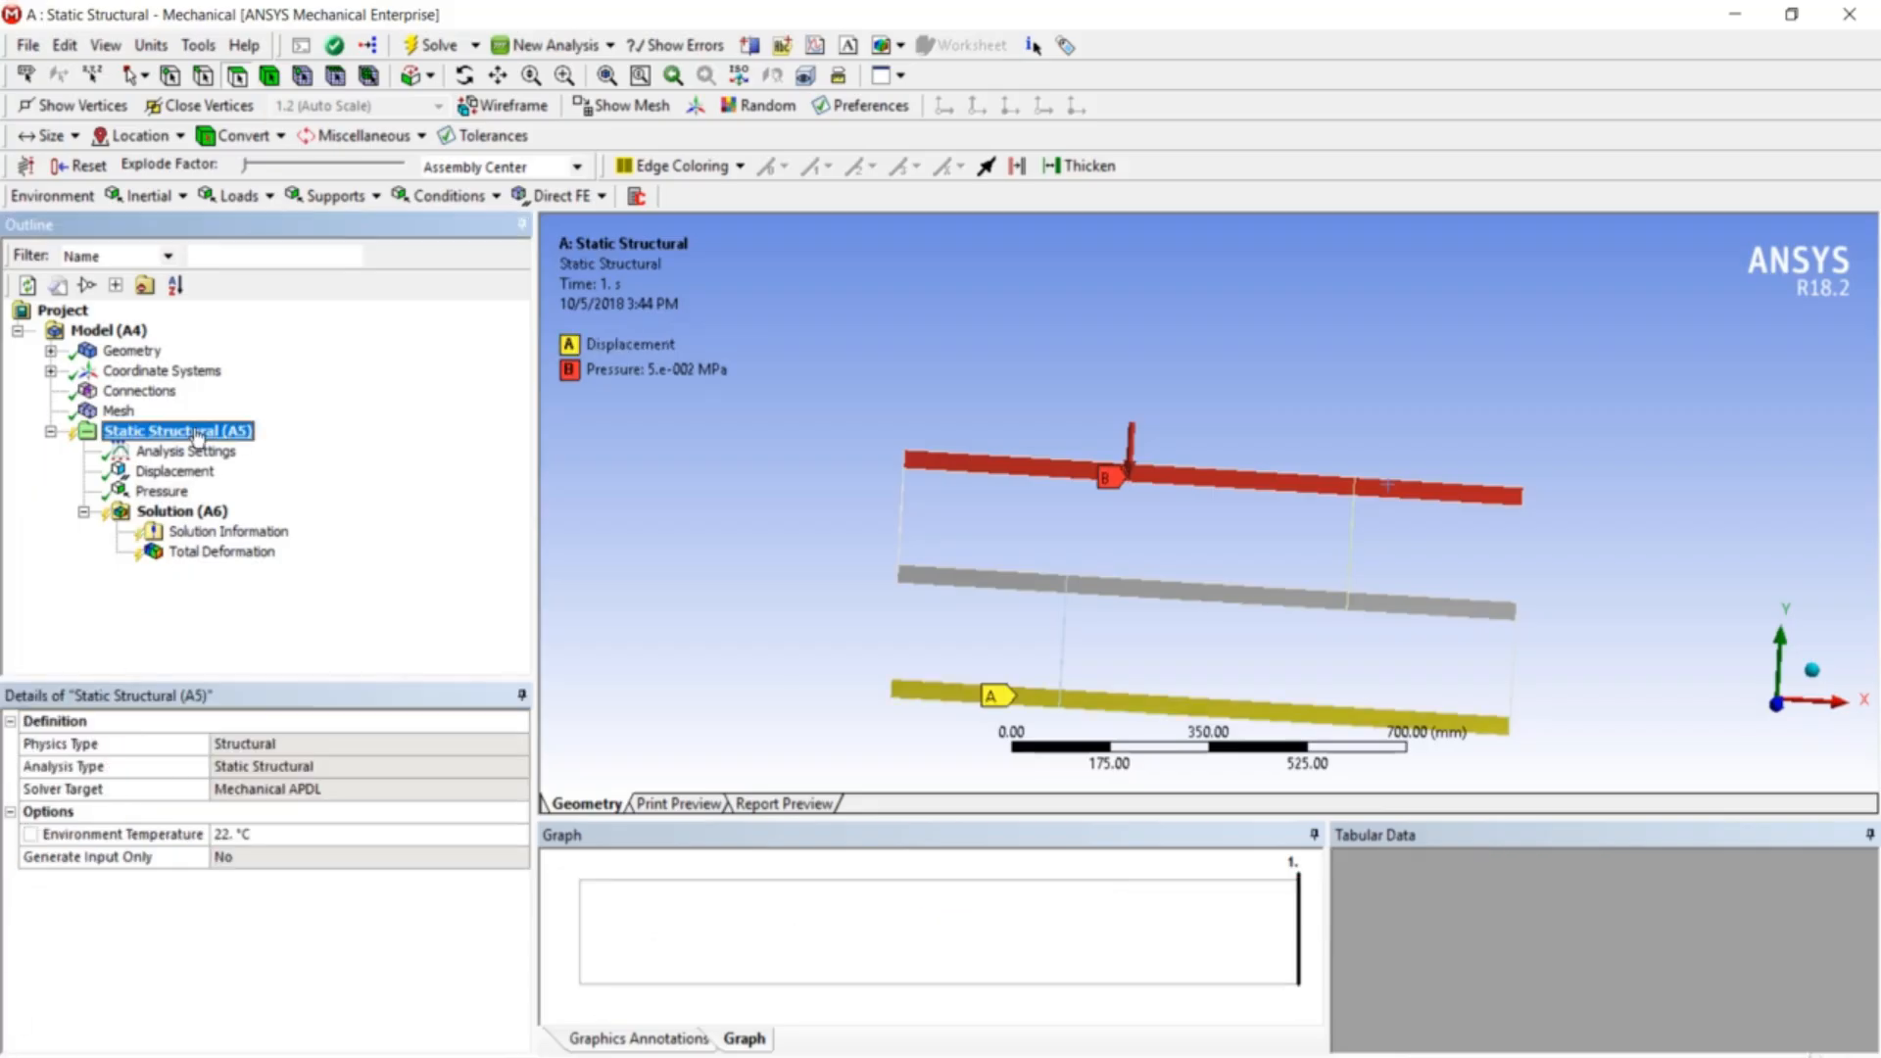
{"action": "right_click", "coordinate": [197, 431]}
{"action": "left_click", "coordinate": [260, 480]}
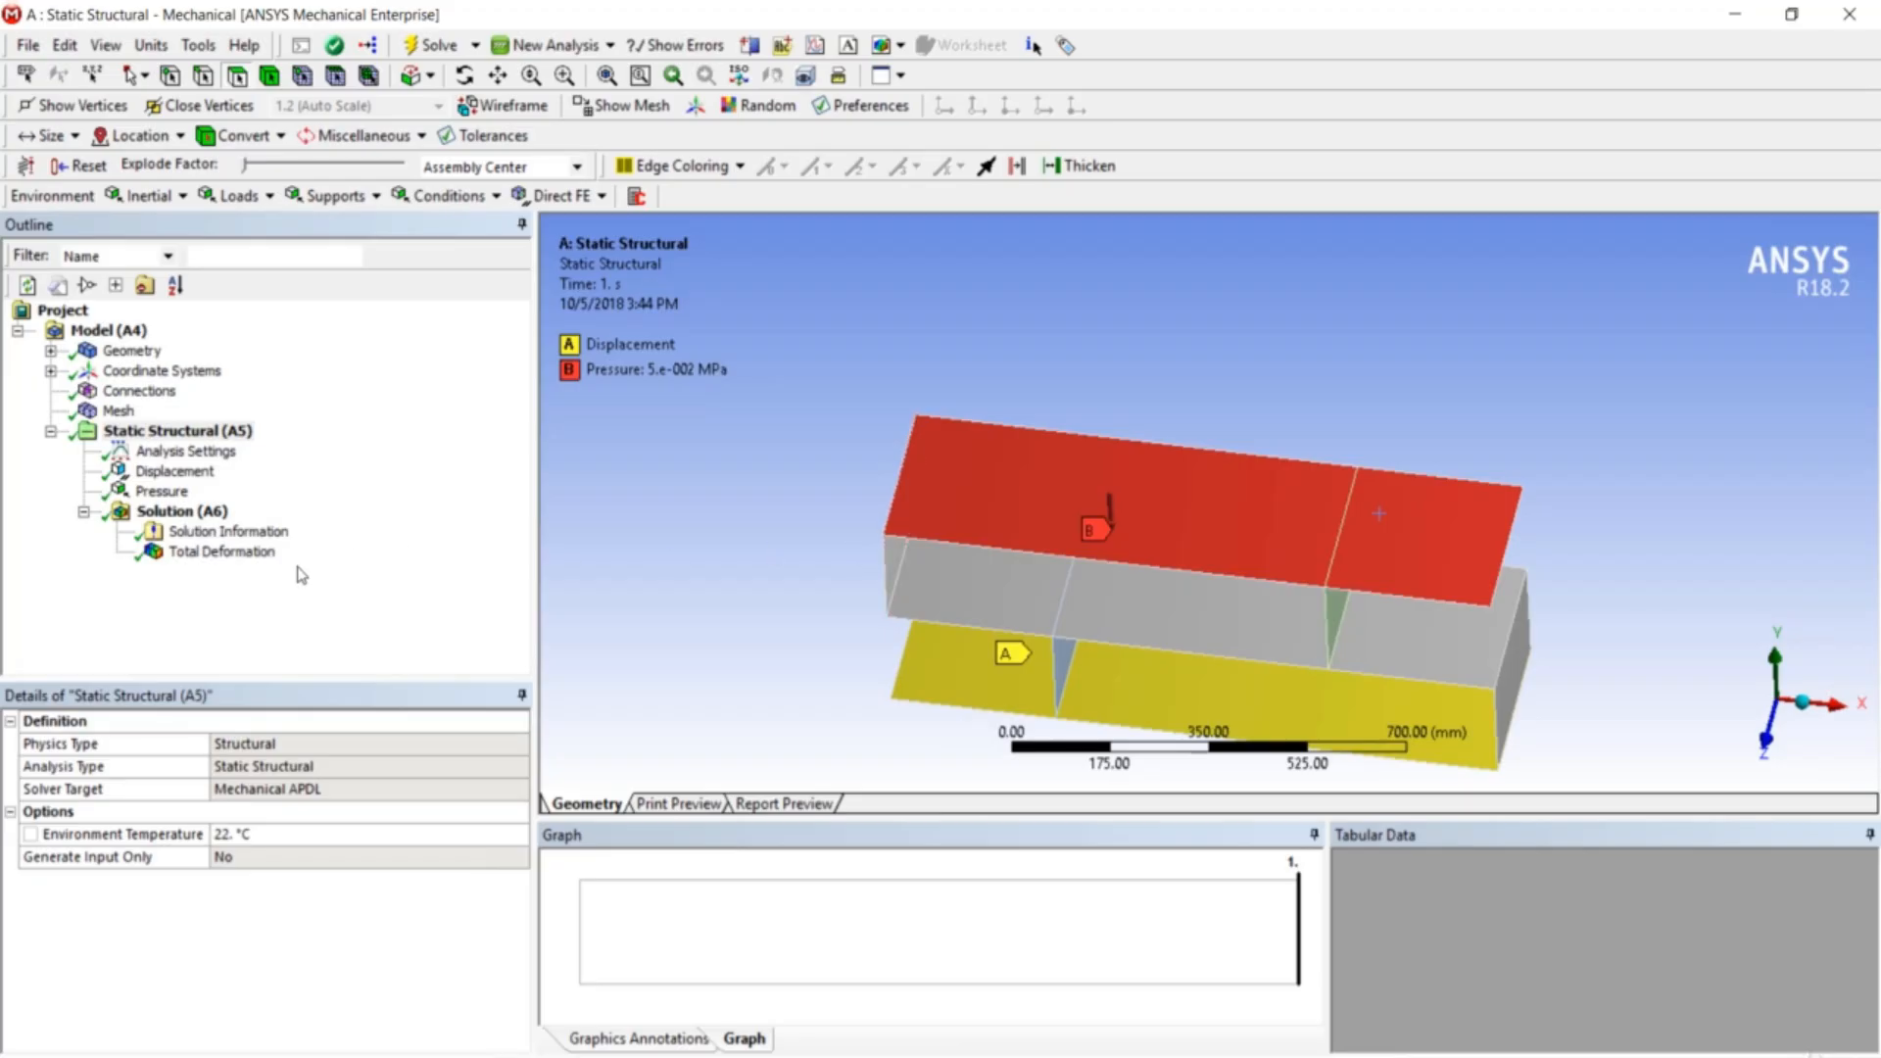
{"action": "left_click", "coordinate": [264, 553]}
{"action": "left_click_drag", "start_coordinate": [879, 574], "coordinate": [929, 532]}
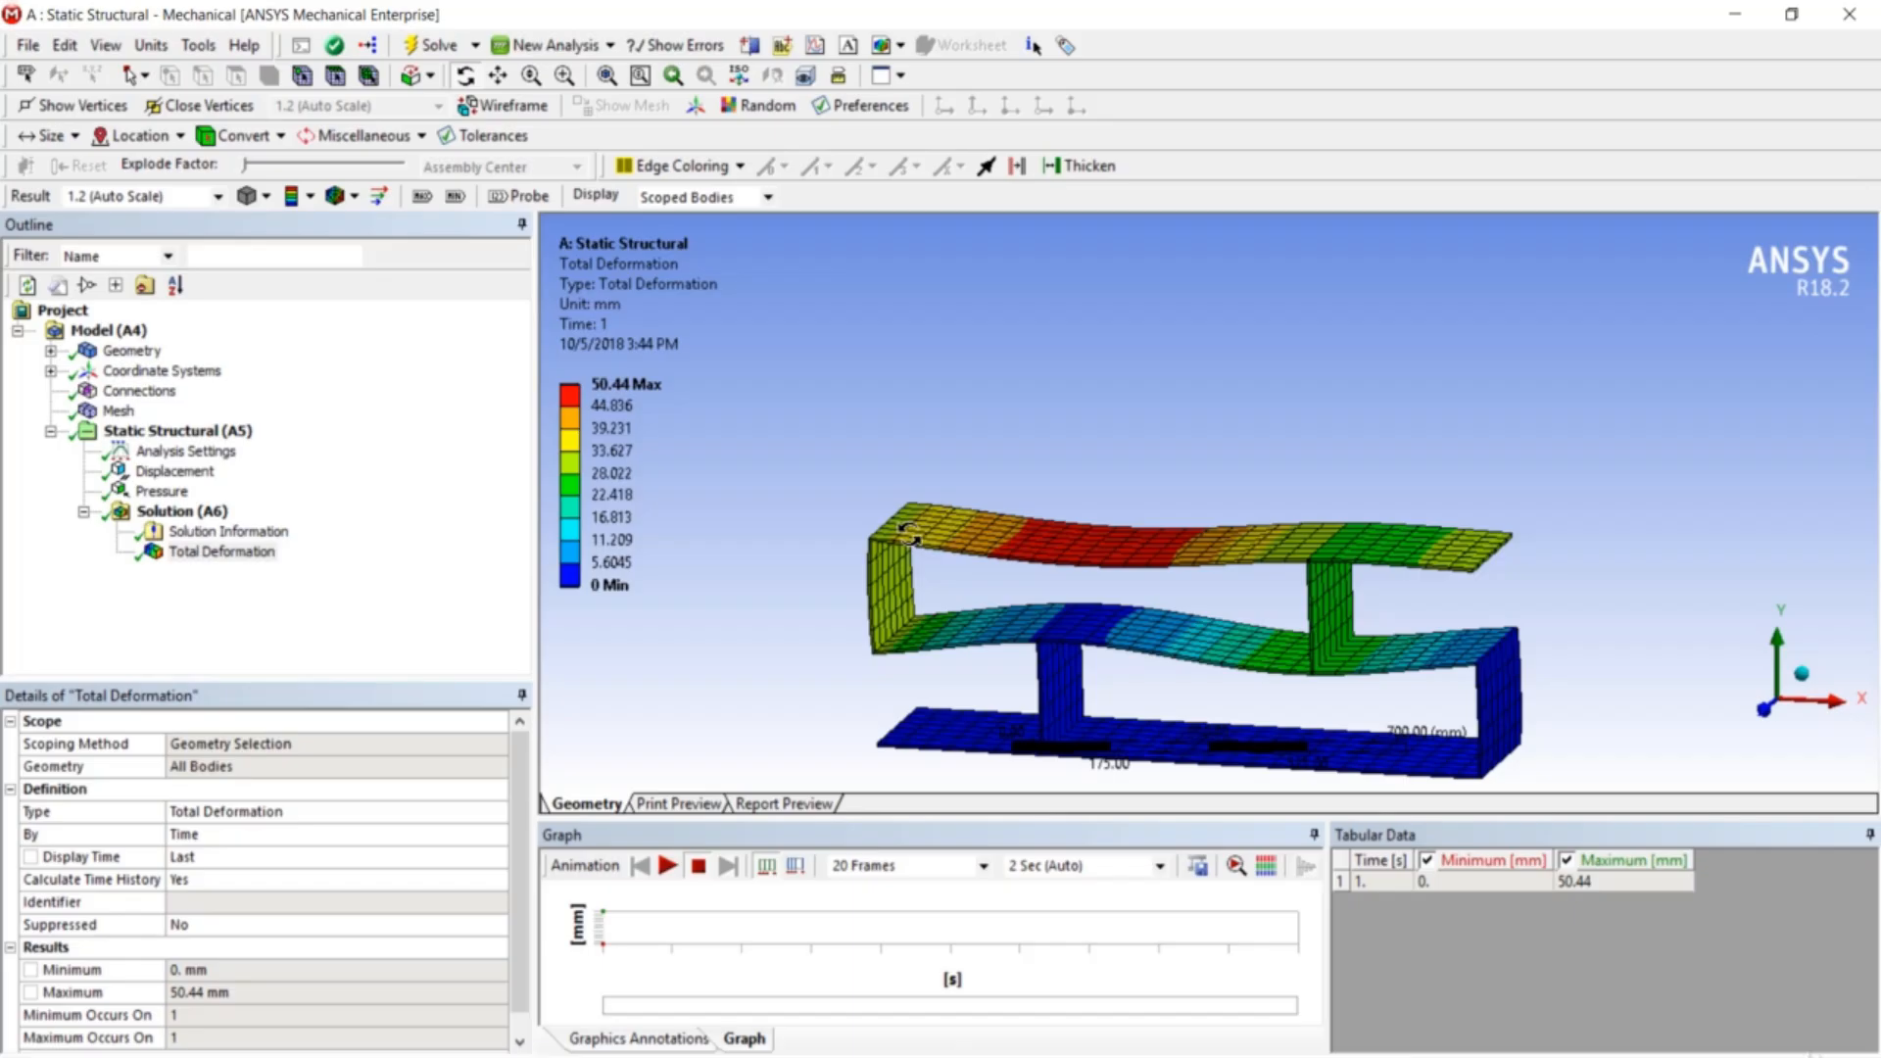
{"action": "left_click", "coordinate": [1850, 14]}
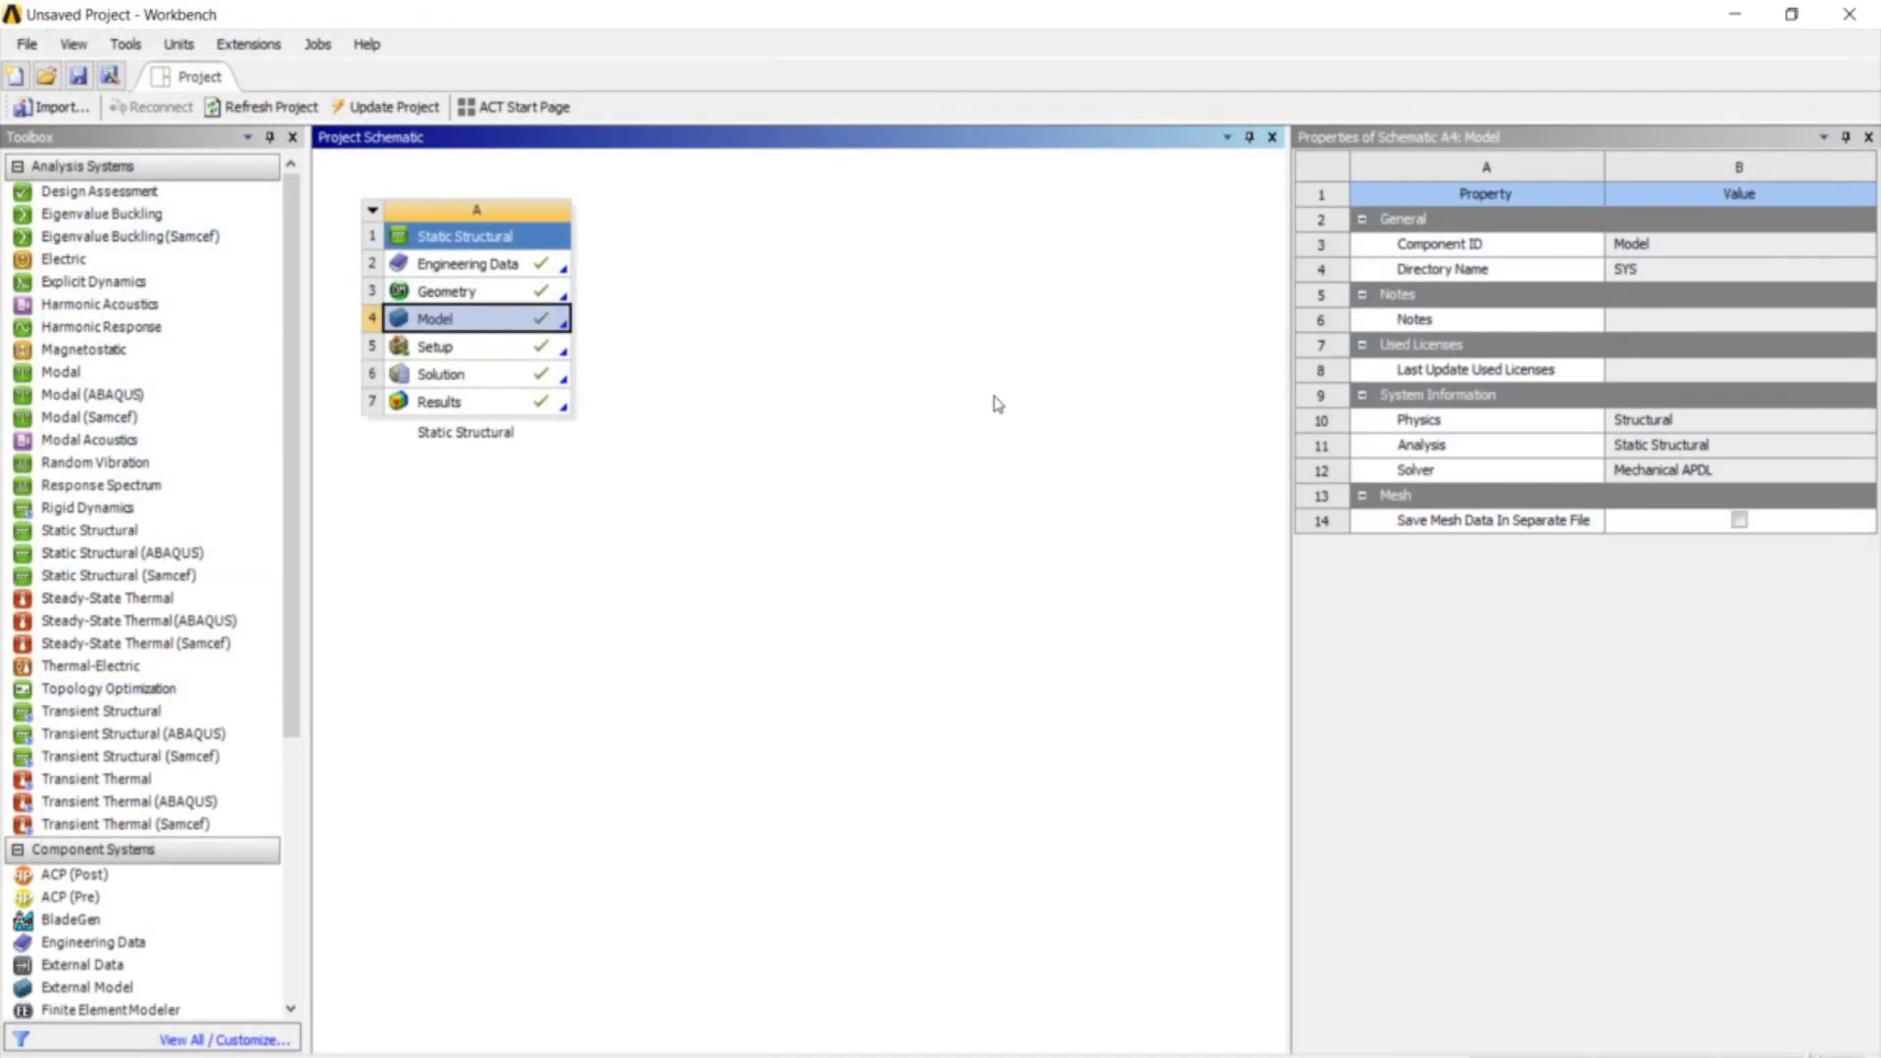